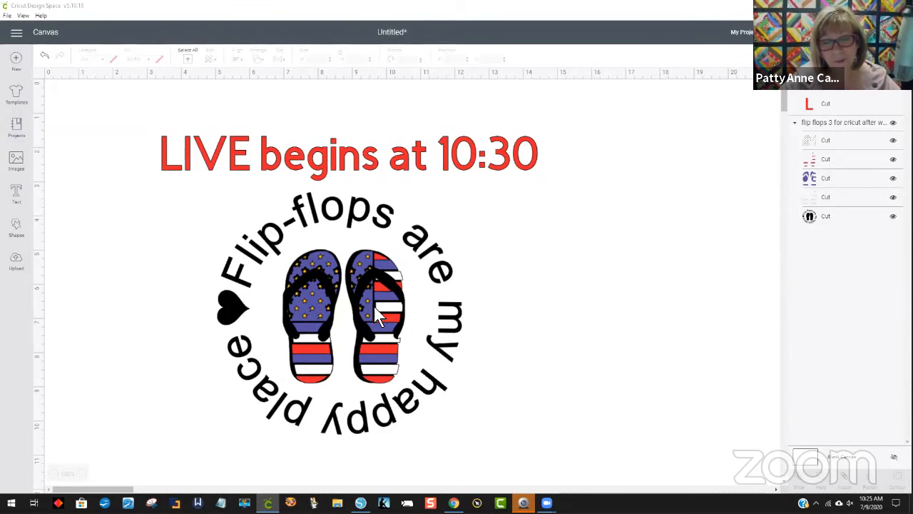
# Ungroup the flip-flop design so its color layers can be moved separately
pyautogui.moveTo(369, 302); pyautogui.dragTo(366, 301)
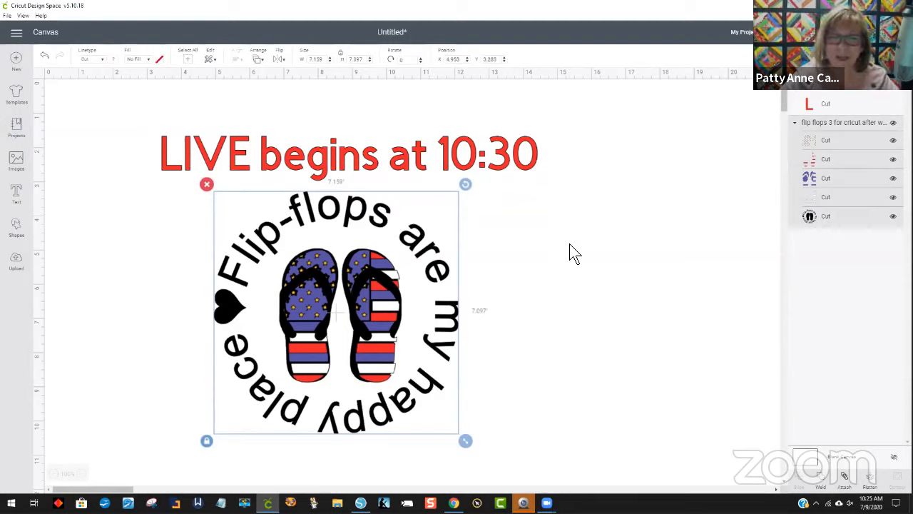
pyautogui.click(547, 266)
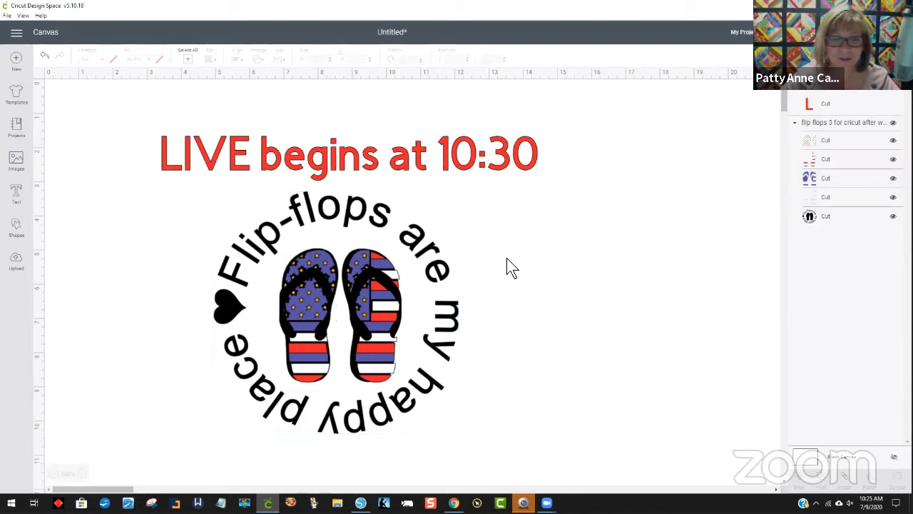
pyautogui.click(439, 266)
pyautogui.rightClick(439, 265)
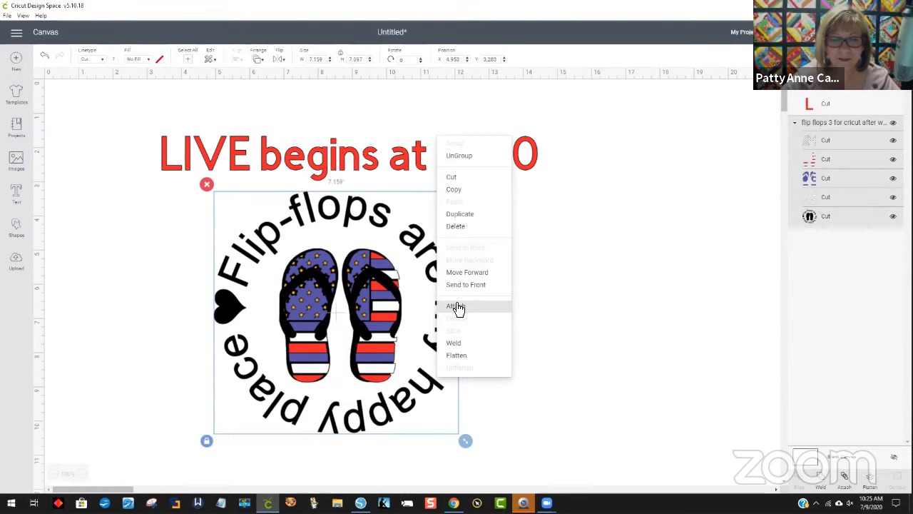
pyautogui.click(596, 280)
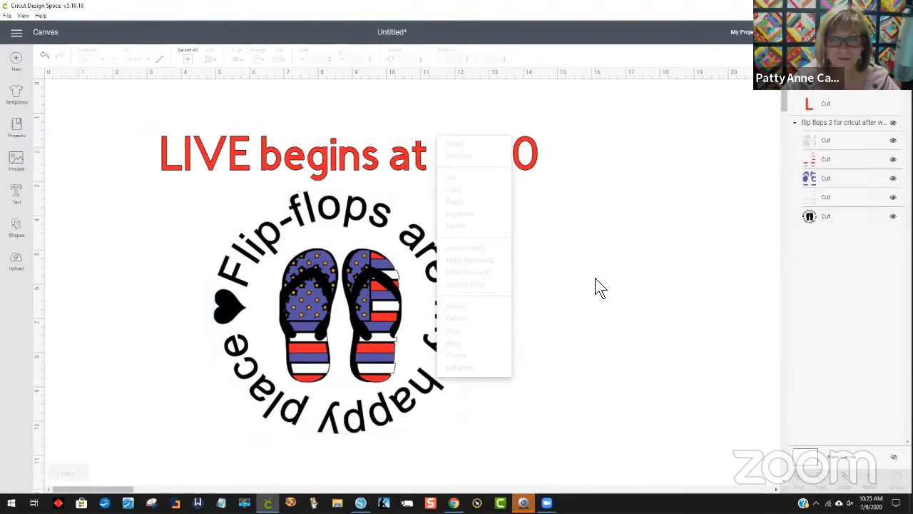
pyautogui.click(440, 284)
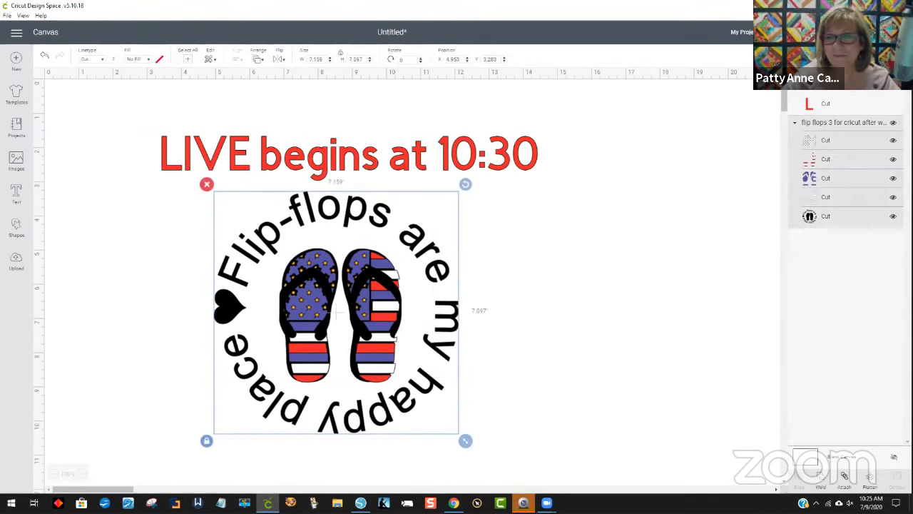
pyautogui.click(826, 79)
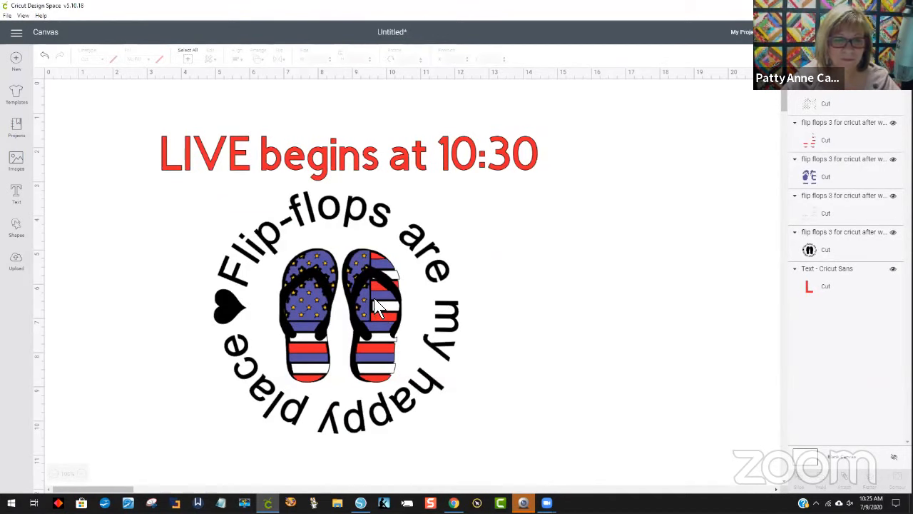
# Nudge the yellow stars layer and the red stripes layer slightly over the flip-flops
pyautogui.click(350, 266)
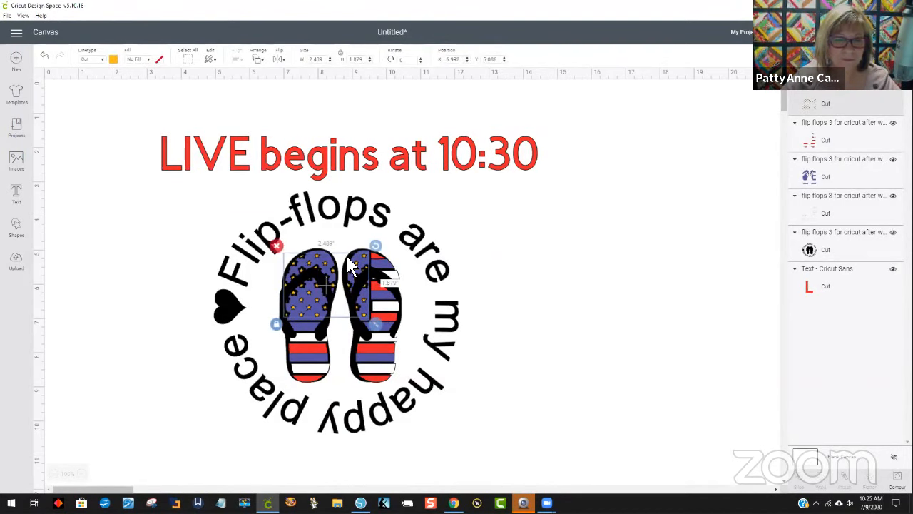
pyautogui.moveTo(347, 258); pyautogui.dragTo(347, 258)
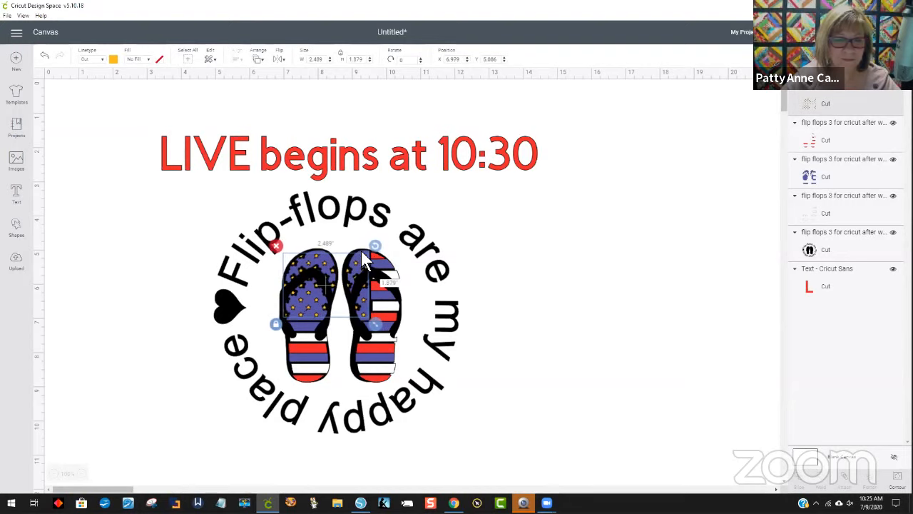
pyautogui.moveTo(404, 299); pyautogui.dragTo(398, 301)
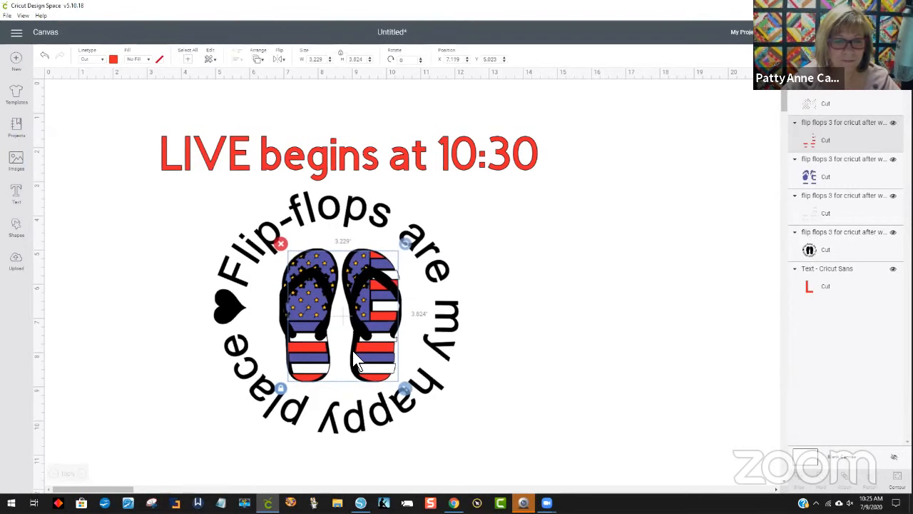
# Shift the black lettering and outline layer slightly to the right, to about X 5.008, to line up with the stripes
pyautogui.click(827, 246)
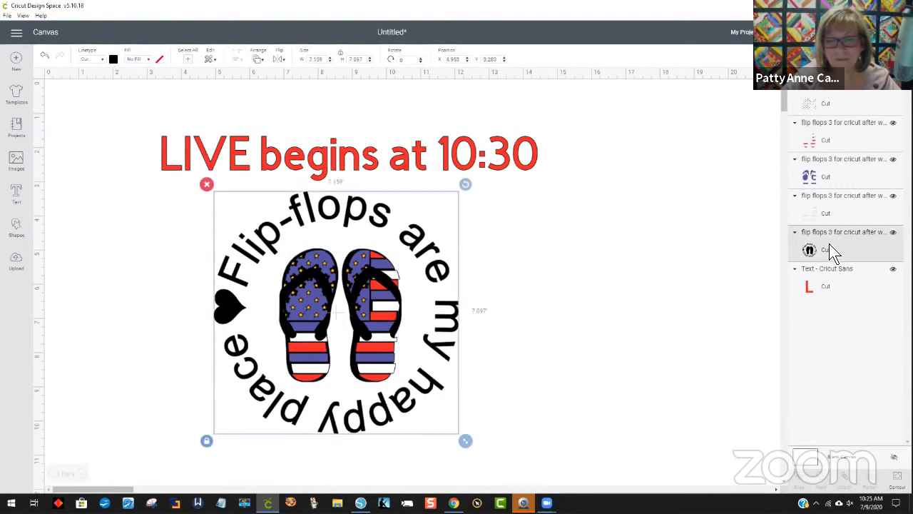
pyautogui.moveTo(448, 318)
pyautogui.mouseDown()
pyautogui.moveTo(461, 321)
pyautogui.moveTo(455, 325)
pyautogui.mouseUp()
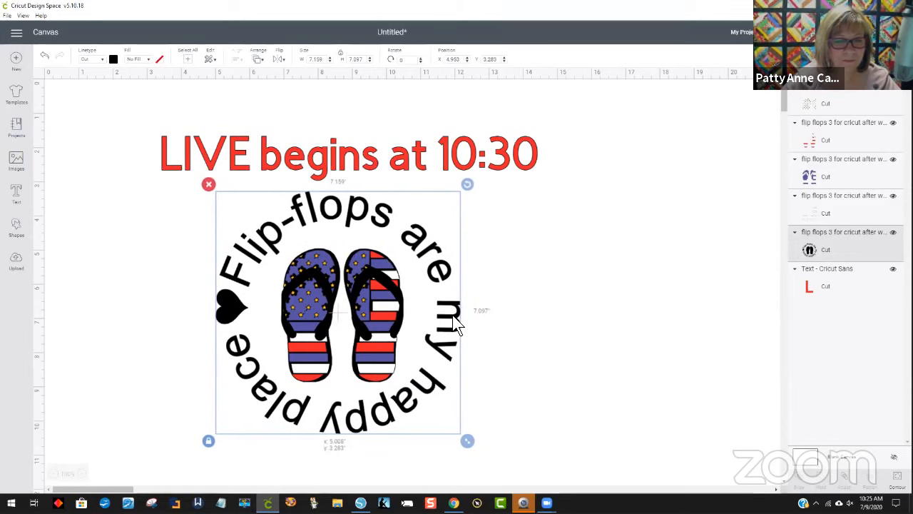
pyautogui.moveTo(454, 324); pyautogui.dragTo(454, 324)
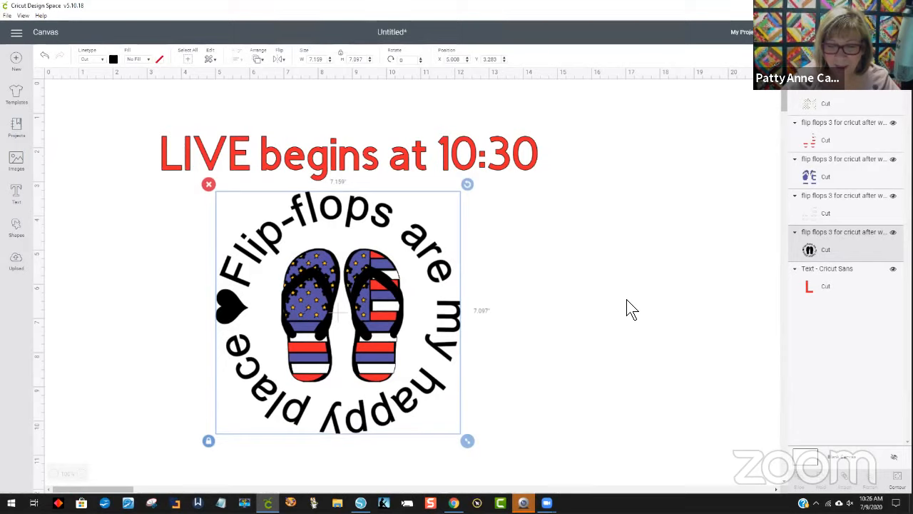
pyautogui.click(598, 296)
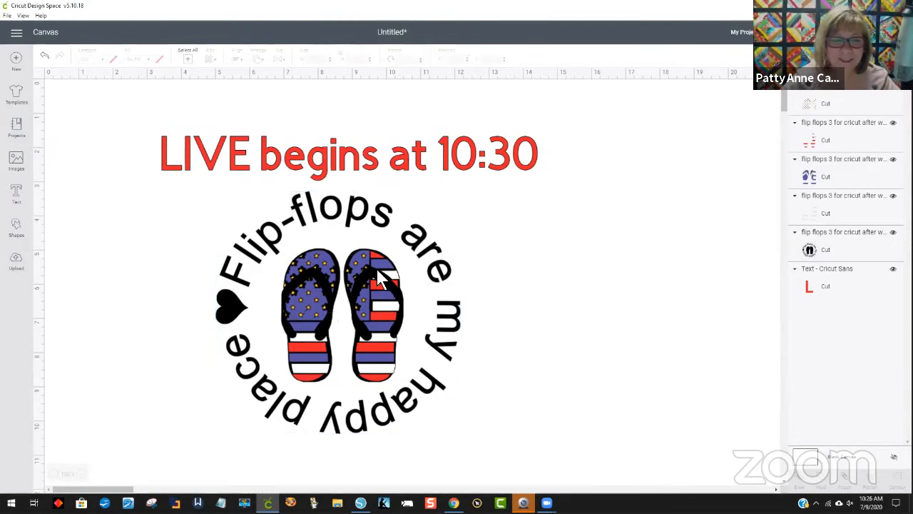
# Reposition the yellow stars layer so the stars sit inside the blue areas of both flip-flops
pyautogui.click(354, 253)
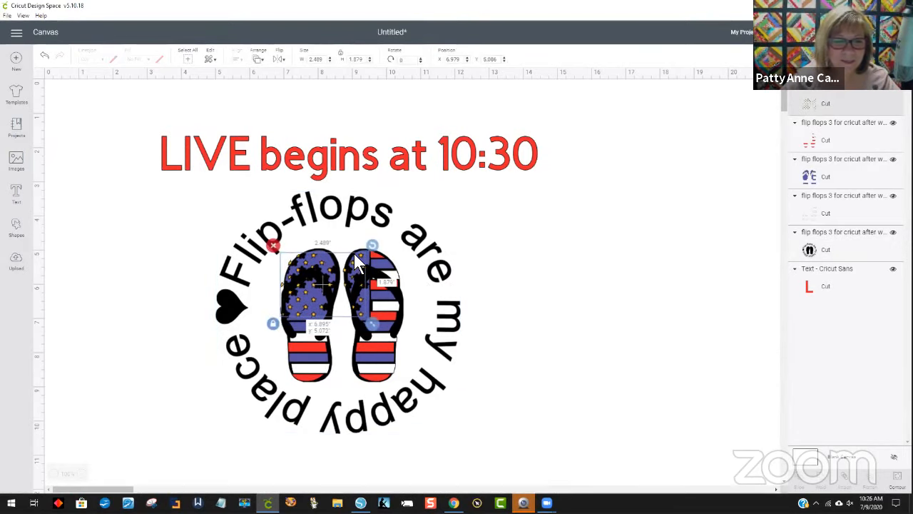
pyautogui.moveTo(355, 255); pyautogui.dragTo(361, 258)
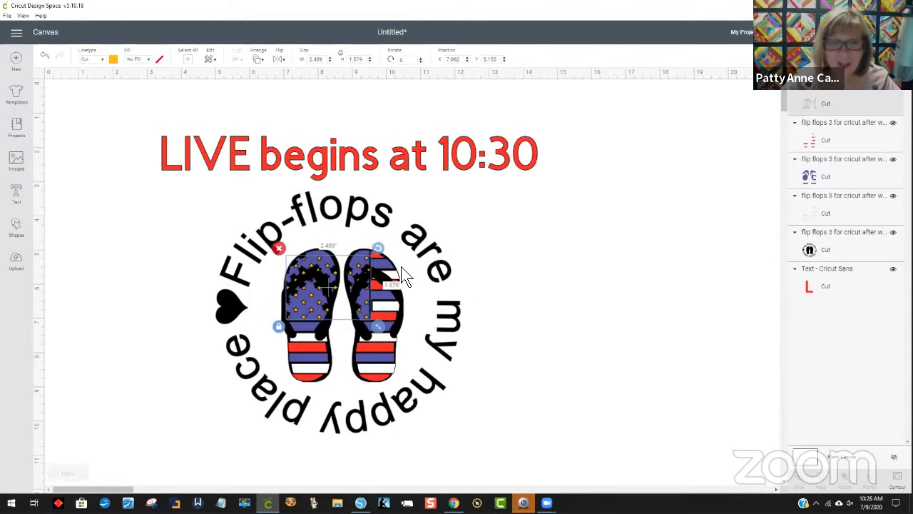
pyautogui.click(523, 281)
pyautogui.click(359, 255)
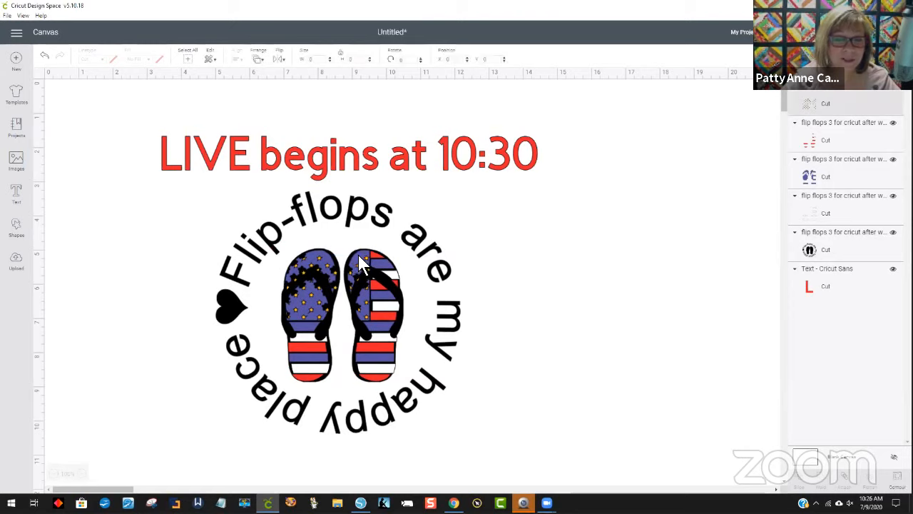
pyautogui.moveTo(357, 254); pyautogui.dragTo(356, 252)
pyautogui.click(524, 281)
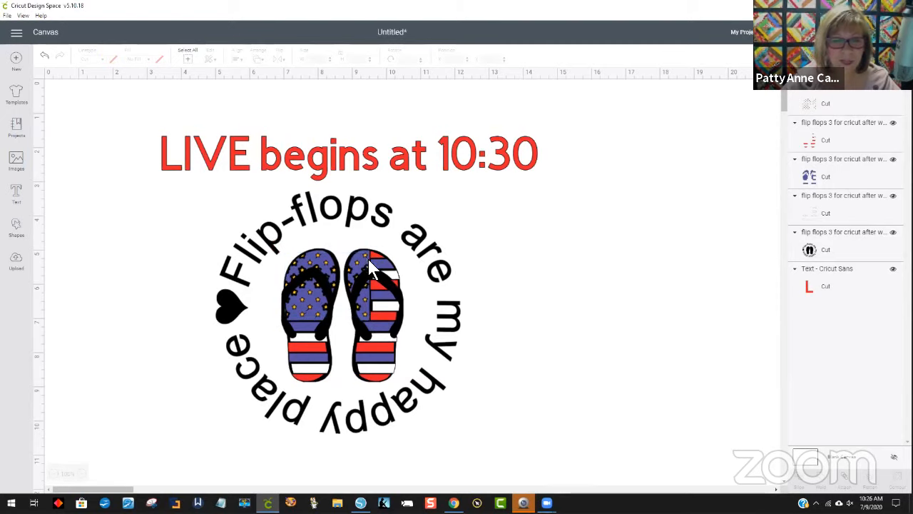
# Realign the red stripes layer with the stripes of both flip-flops and deselect it
pyautogui.click(383, 271)
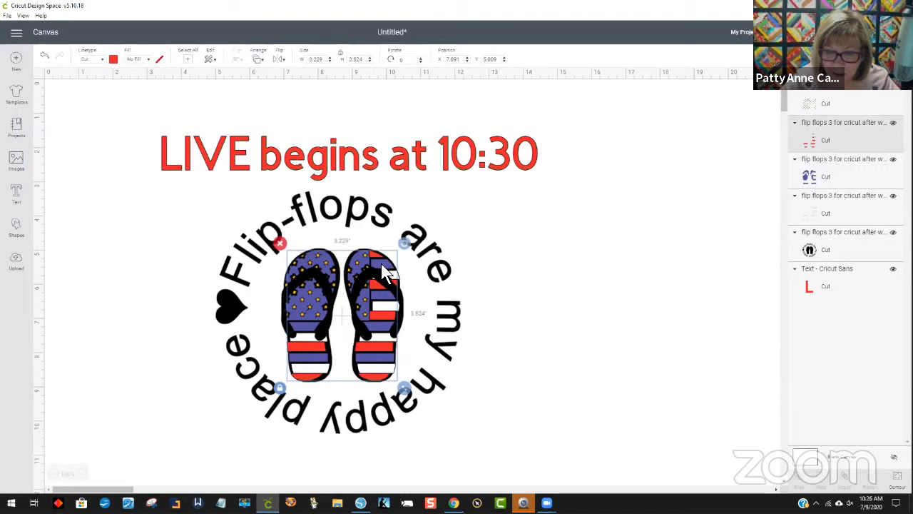
pyautogui.moveTo(383, 270); pyautogui.dragTo(389, 274)
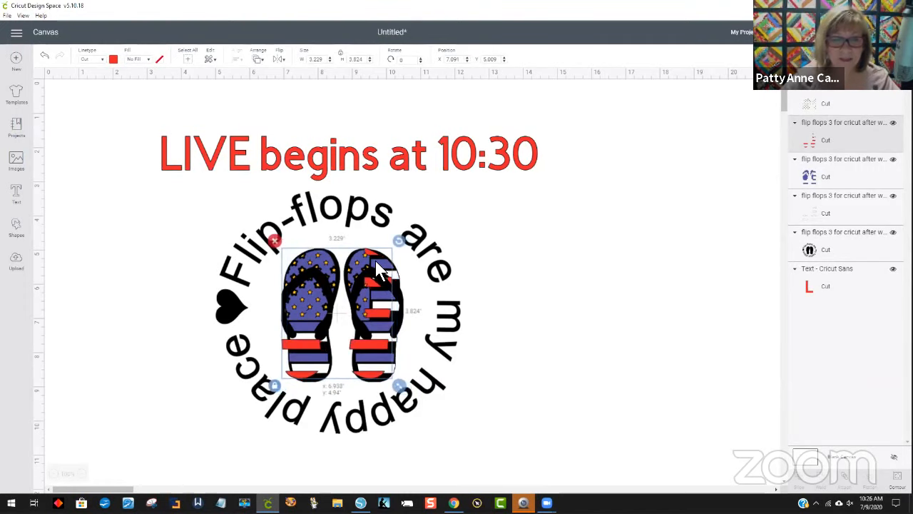
pyautogui.click(558, 247)
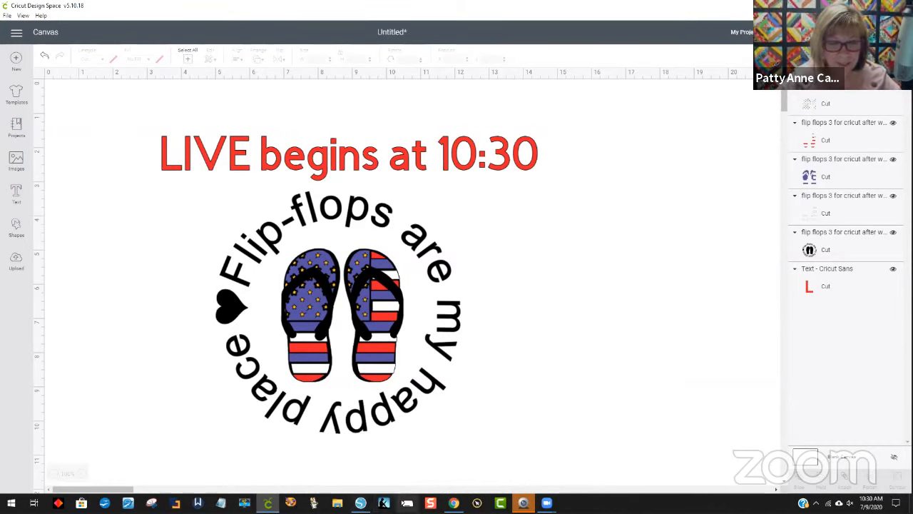
# Switch to Silhouette Studio and start a new blank drawing
pyautogui.moveTo(453, 502)
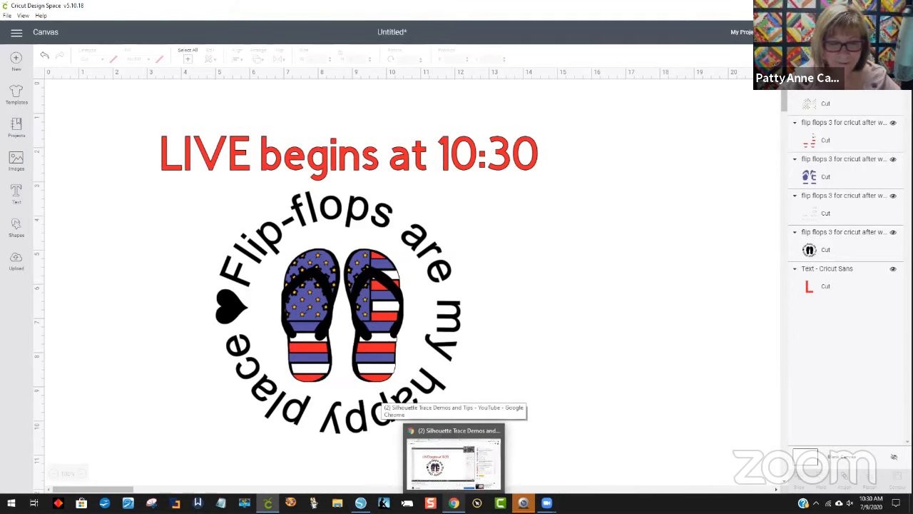
pyautogui.moveTo(361, 503)
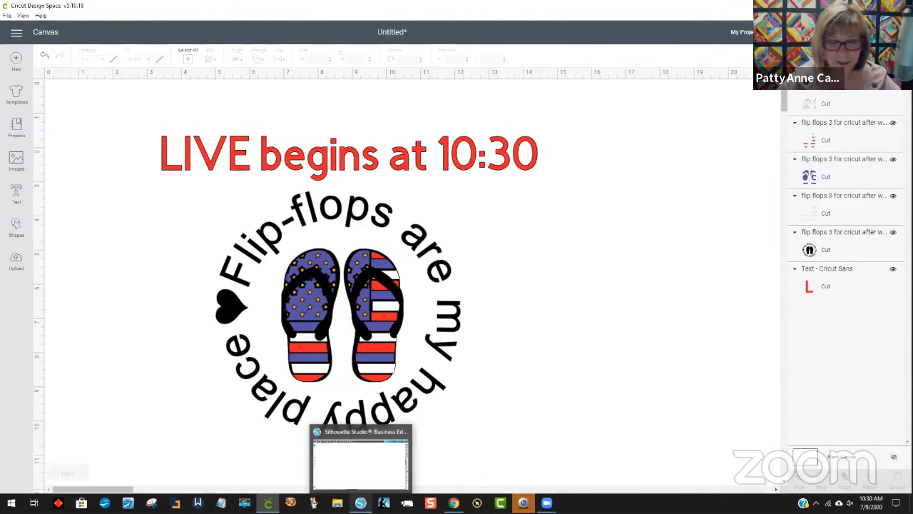
pyautogui.click(361, 503)
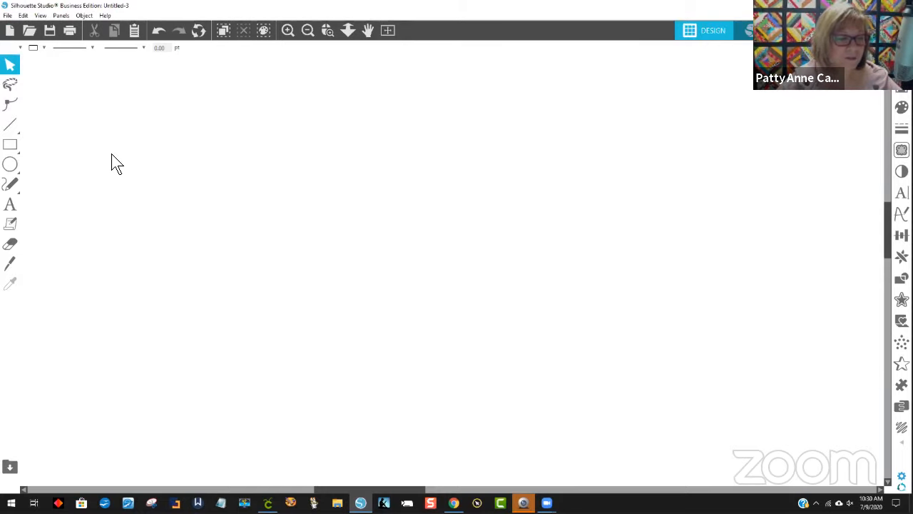
pyautogui.click(9, 30)
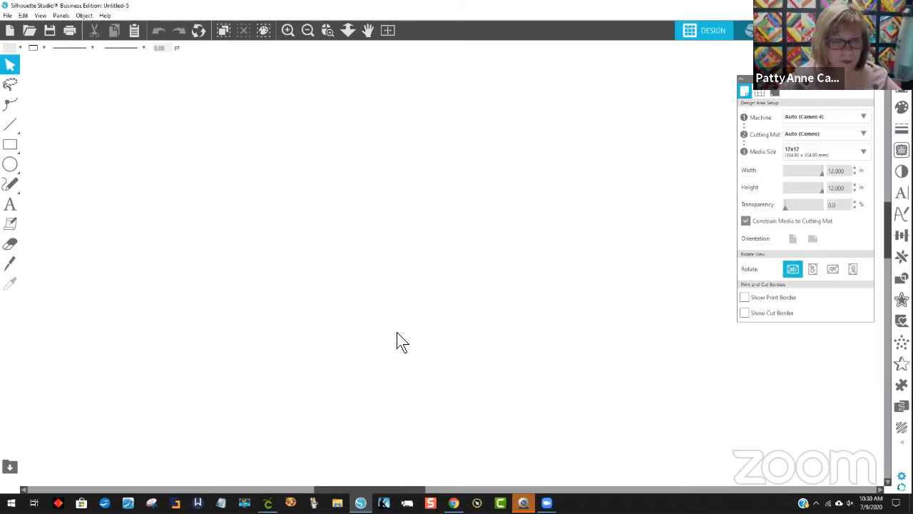
pyautogui.moveTo(356, 489); pyautogui.dragTo(339, 489)
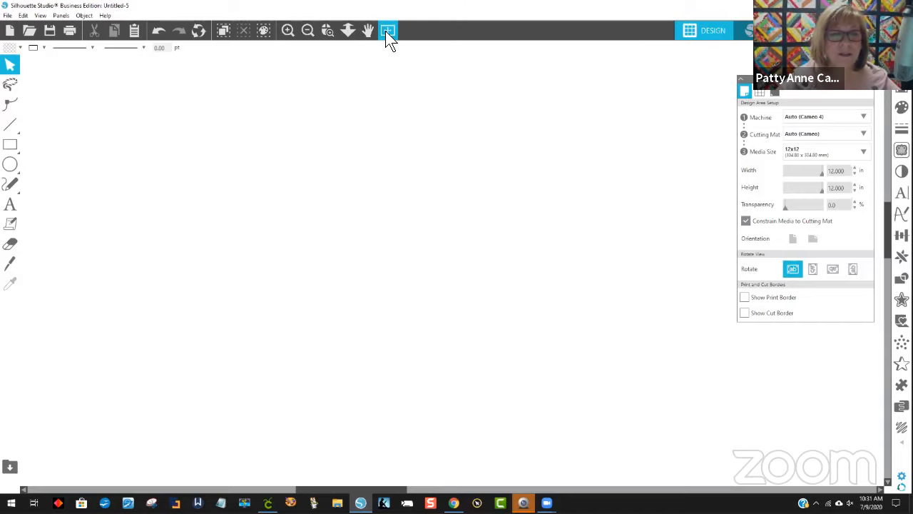
# Create two more new blank drawings
pyautogui.click(7, 15)
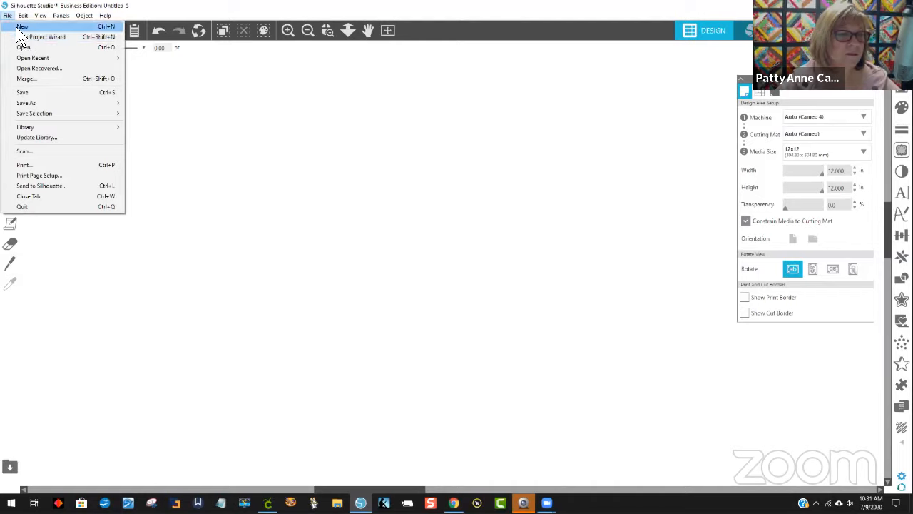
pyautogui.click(20, 37)
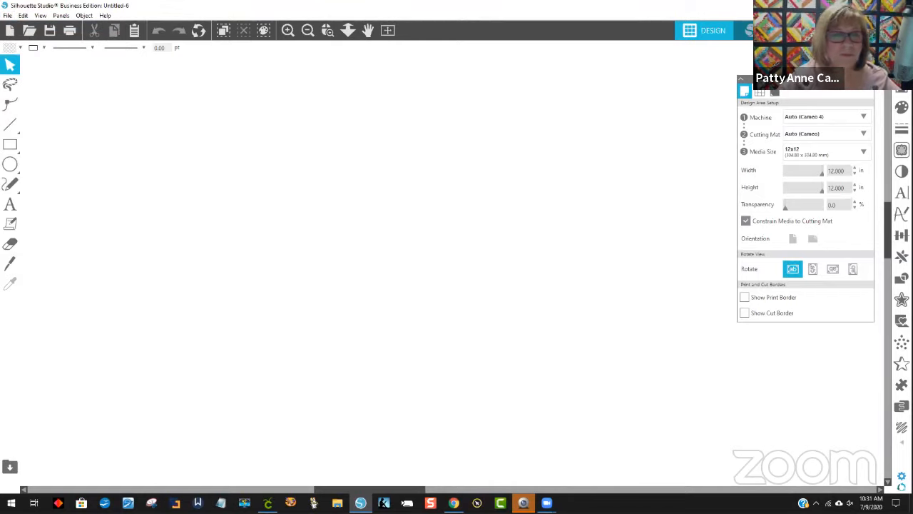
pyautogui.click(7, 15)
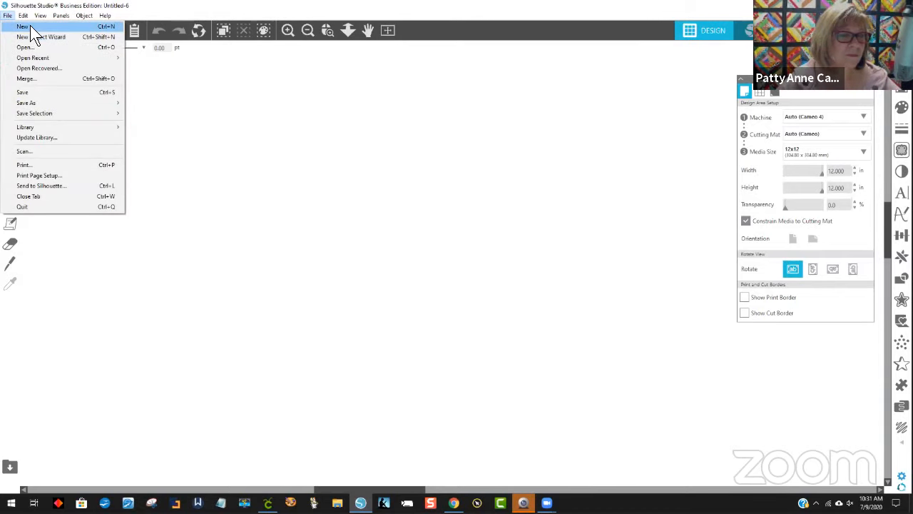
pyautogui.click(30, 26)
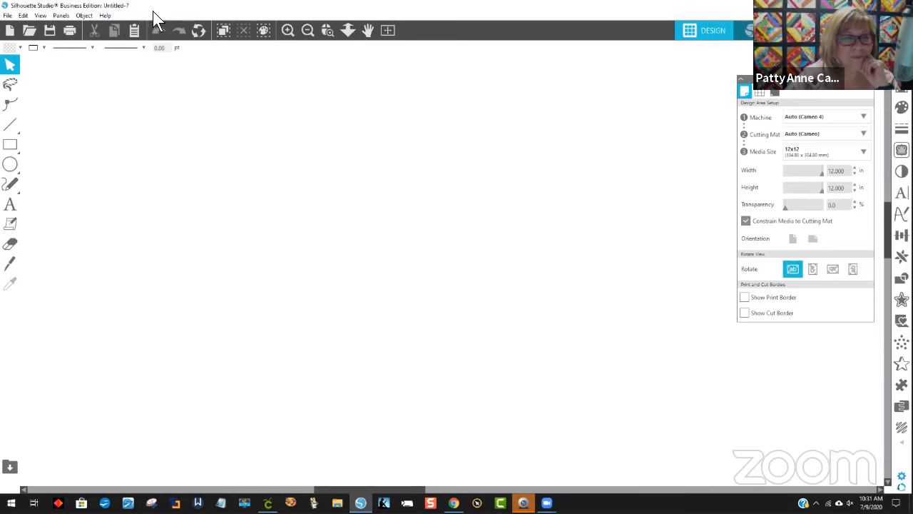
pyautogui.click(24, 15)
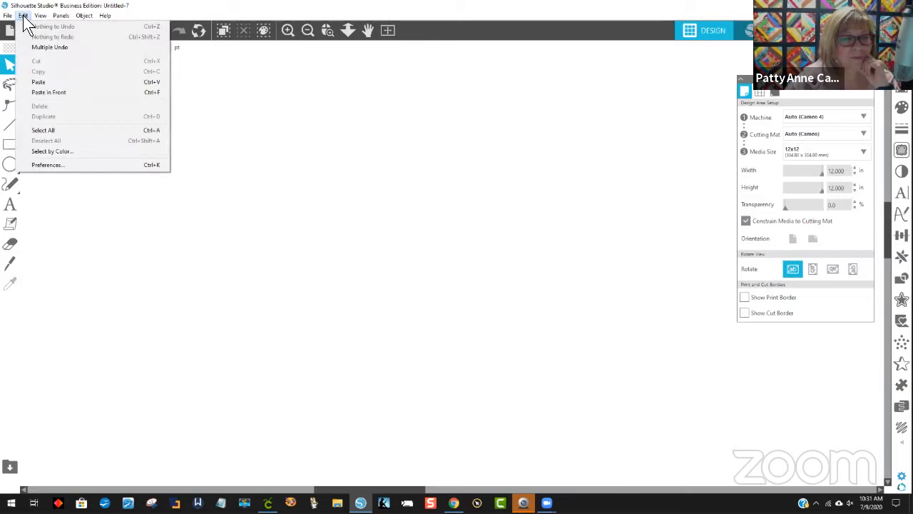
pyautogui.click(157, 222)
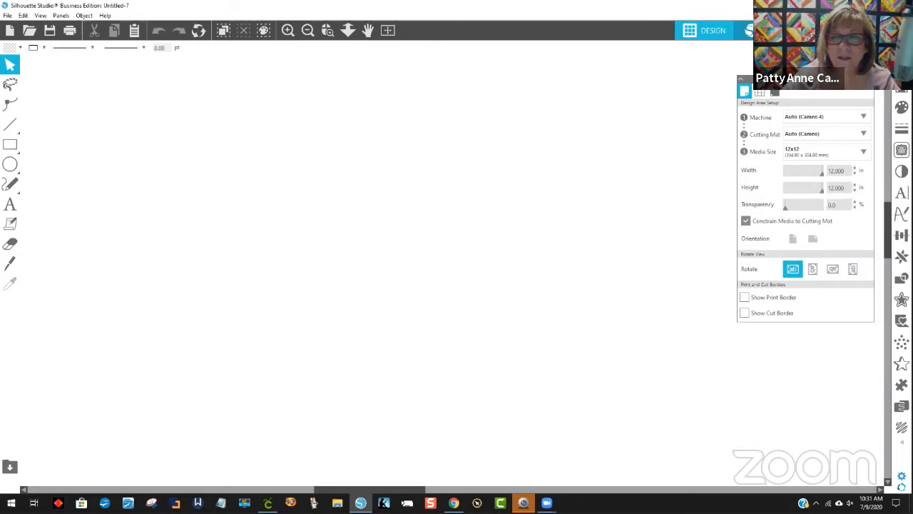
pyautogui.click(764, 31)
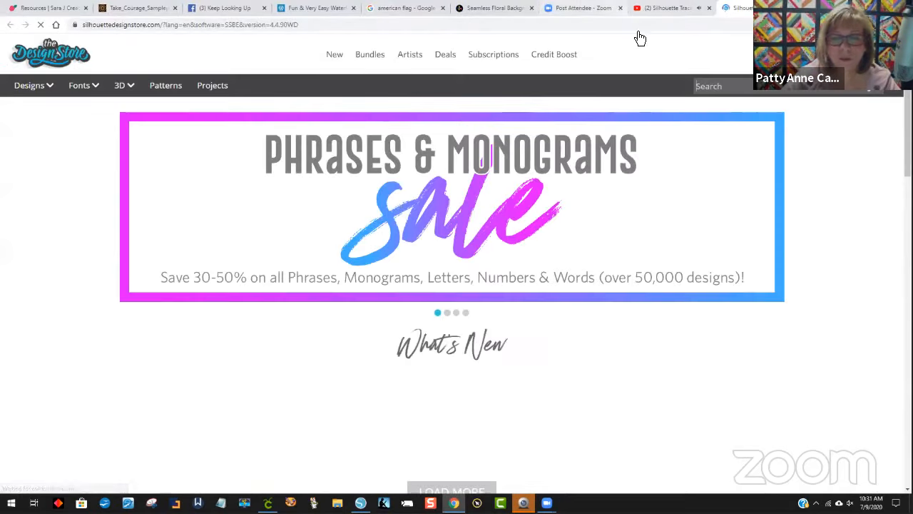
pyautogui.click(361, 503)
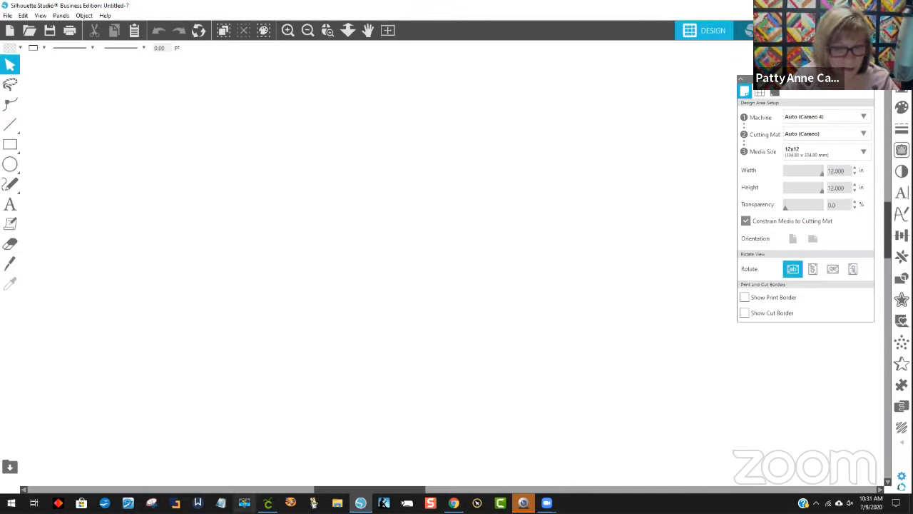
# Switch back to the flip-flop design in Cricut Design Space
pyautogui.moveTo(268, 503)
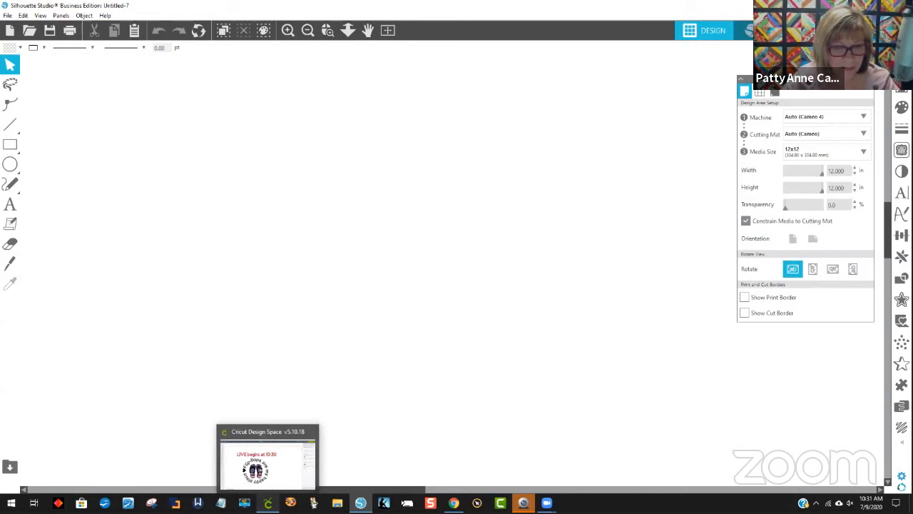
pyautogui.click(296, 465)
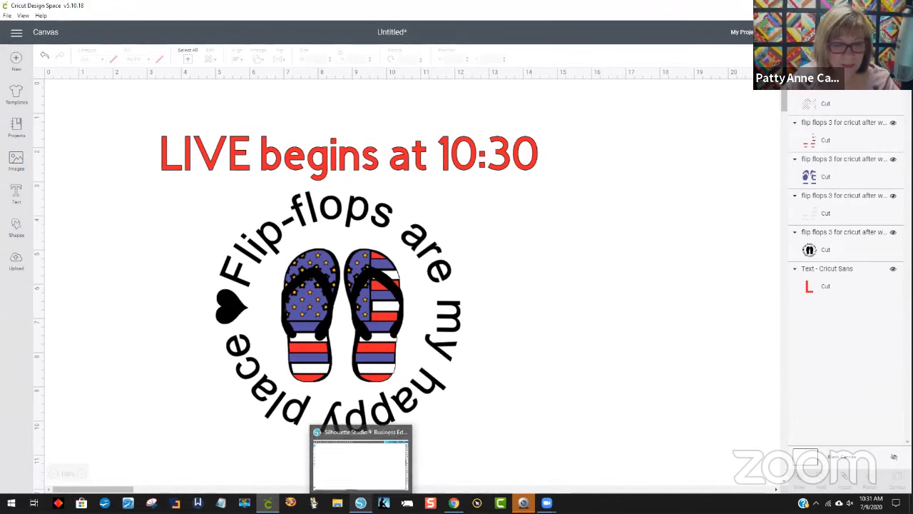
# Quit Silhouette Studio, discarding all unsaved documents, so that it restarts with a clean blank drawing
pyautogui.rightClick(354, 497)
pyautogui.click(339, 483)
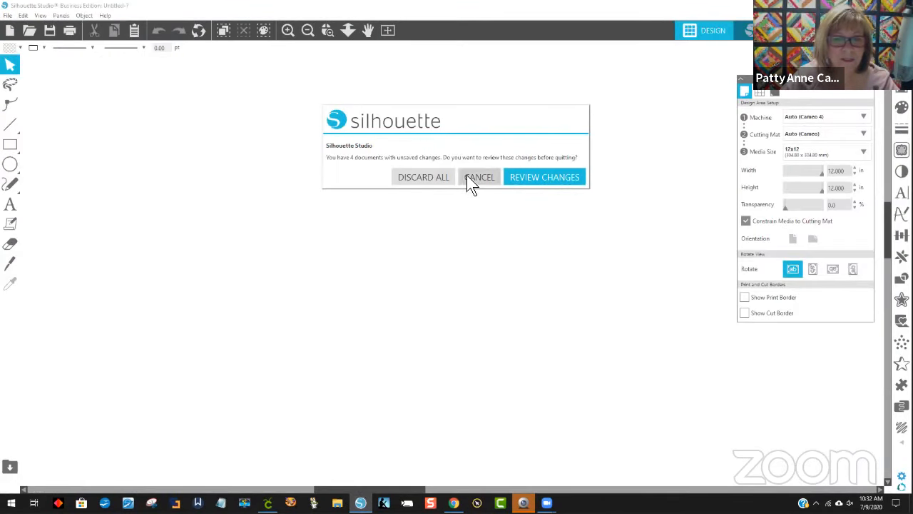
pyautogui.click(428, 177)
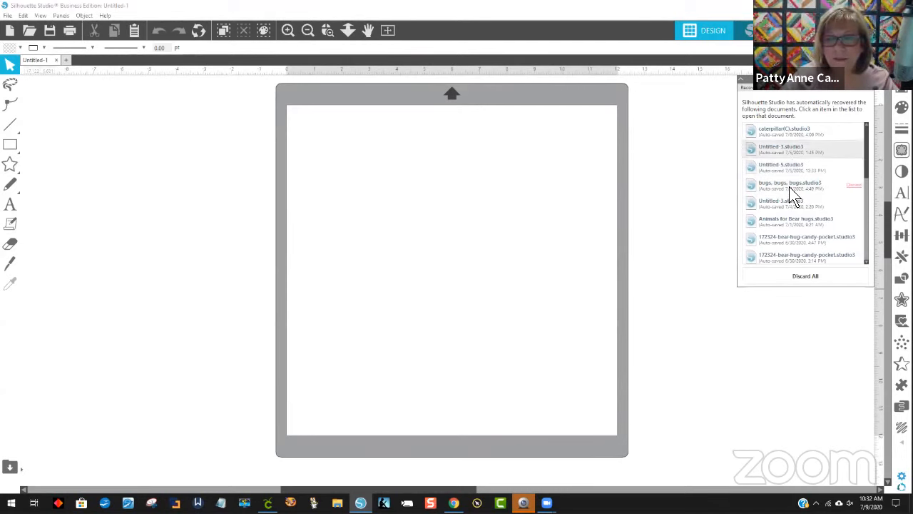
# Open the recovered documents caterpillar(C) and the most recent Untitled-3, and close both without saving
pyautogui.click(785, 130)
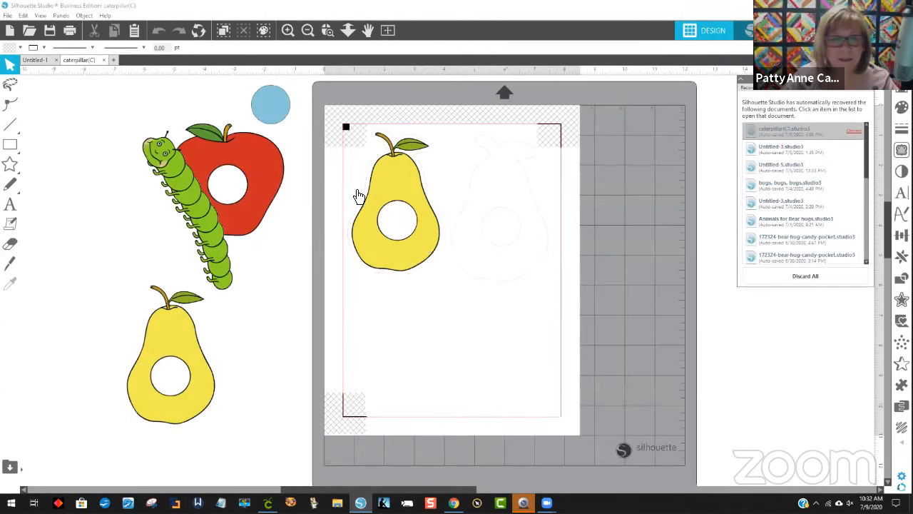
pyautogui.click(756, 148)
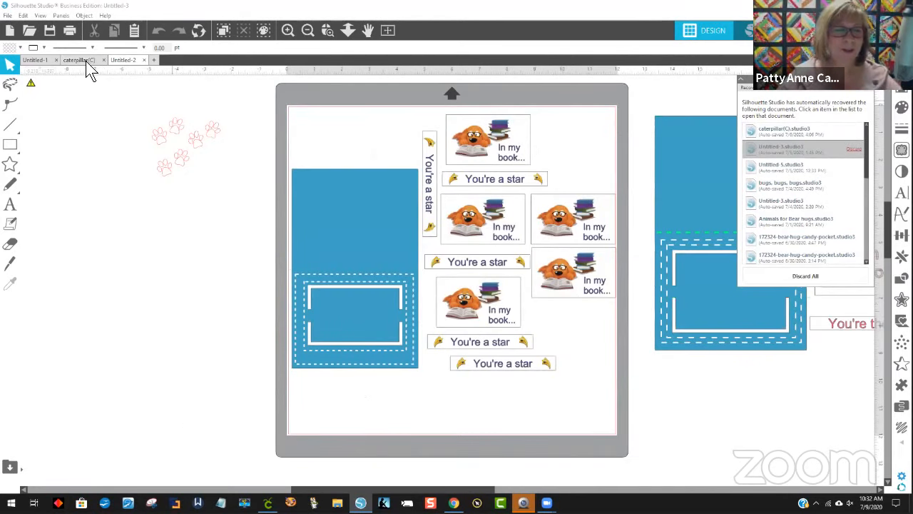
pyautogui.click(32, 63)
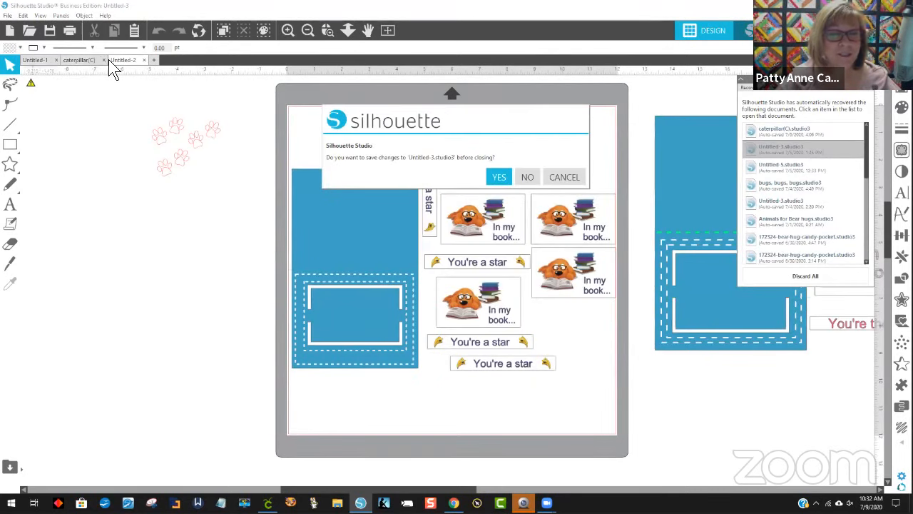
pyautogui.click(524, 177)
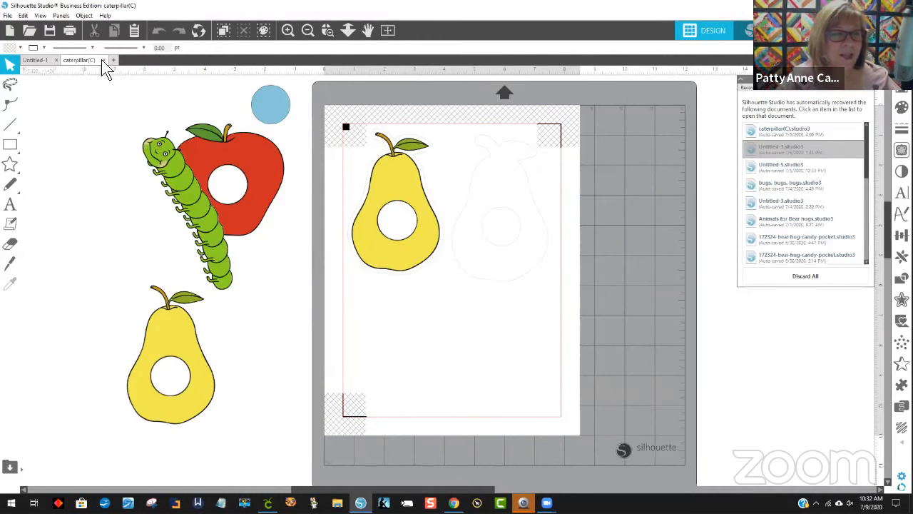
pyautogui.click(103, 60)
pyautogui.click(528, 179)
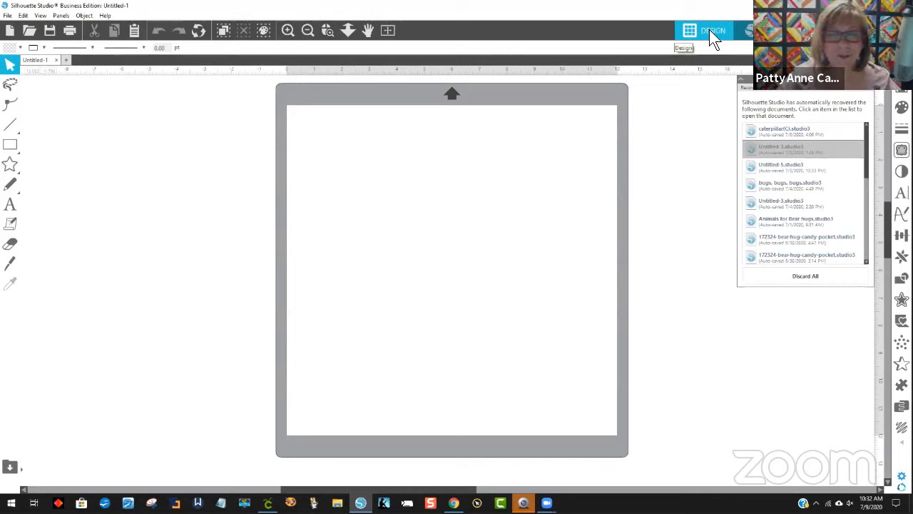
# Open the SVG file "flip flops 3 for cricut after weld black and make cmp path" and undo the last change to its layers
pyautogui.click(7, 15)
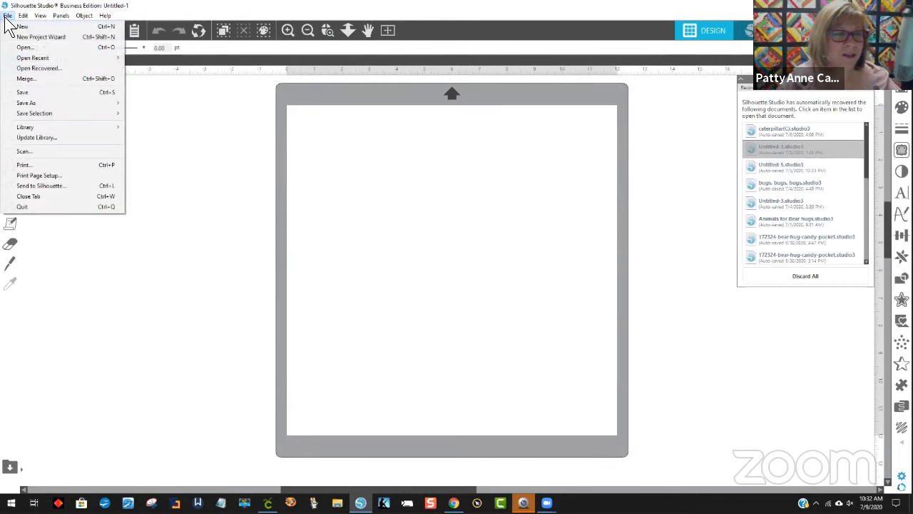
pyautogui.click(36, 48)
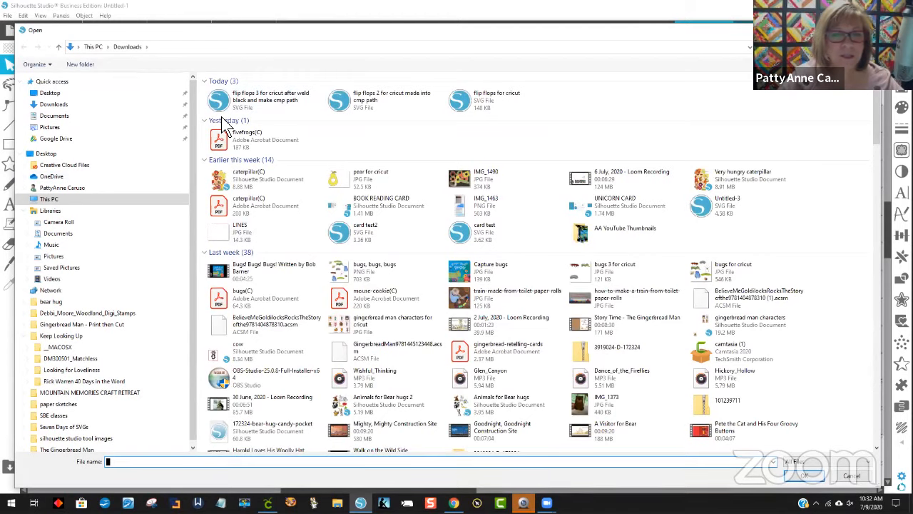
pyautogui.doubleClick(239, 100)
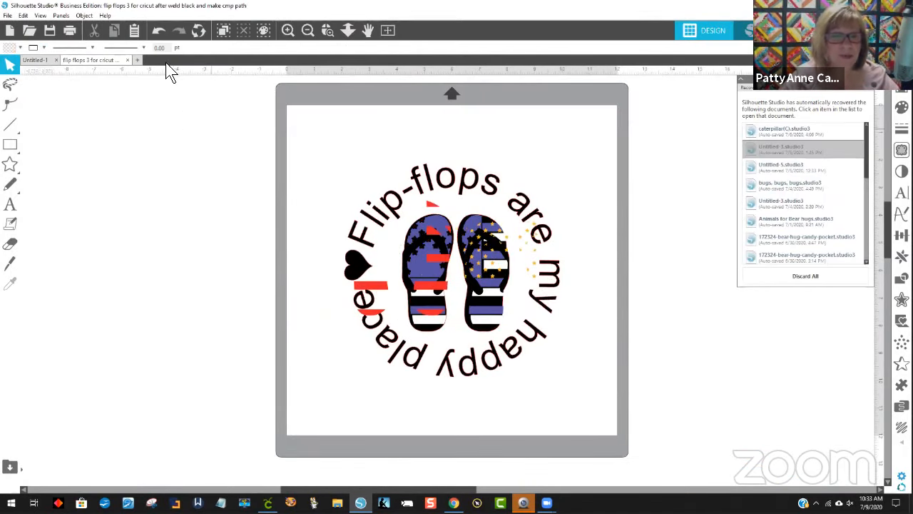
pyautogui.click(156, 33)
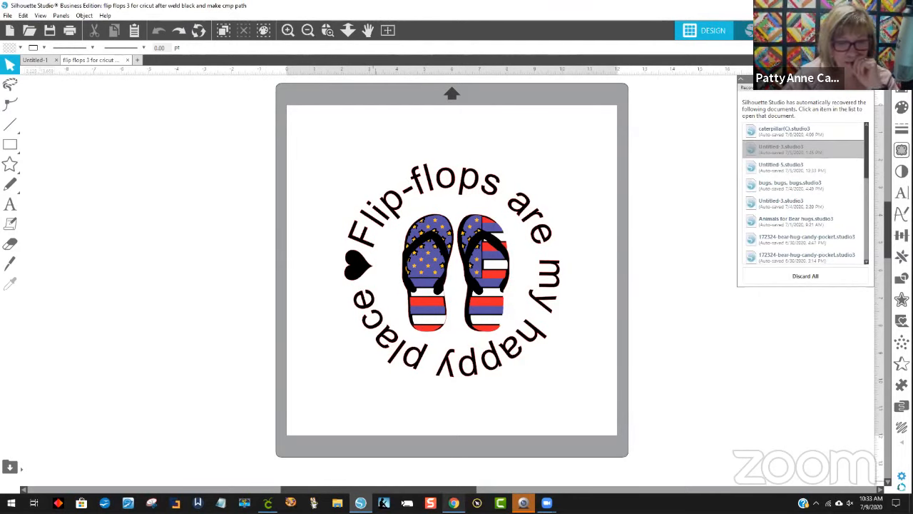
# Look at the flip-flop design in Cricut Design Space for comparison and return to Silhouette Studio
pyautogui.moveTo(454, 503)
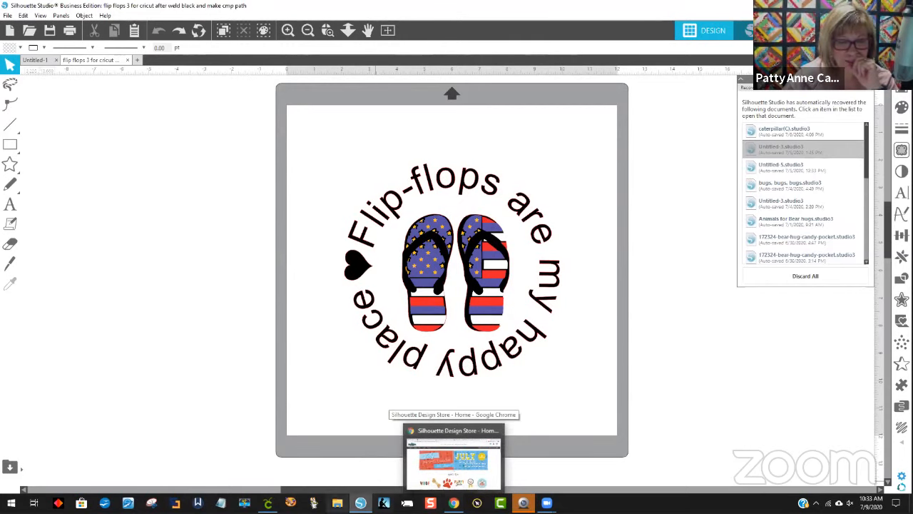
pyautogui.click(268, 503)
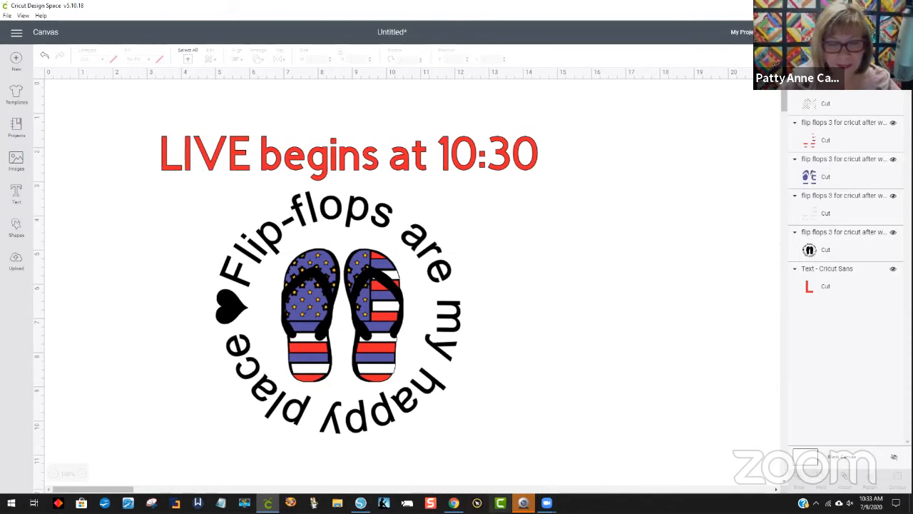
pyautogui.click(364, 501)
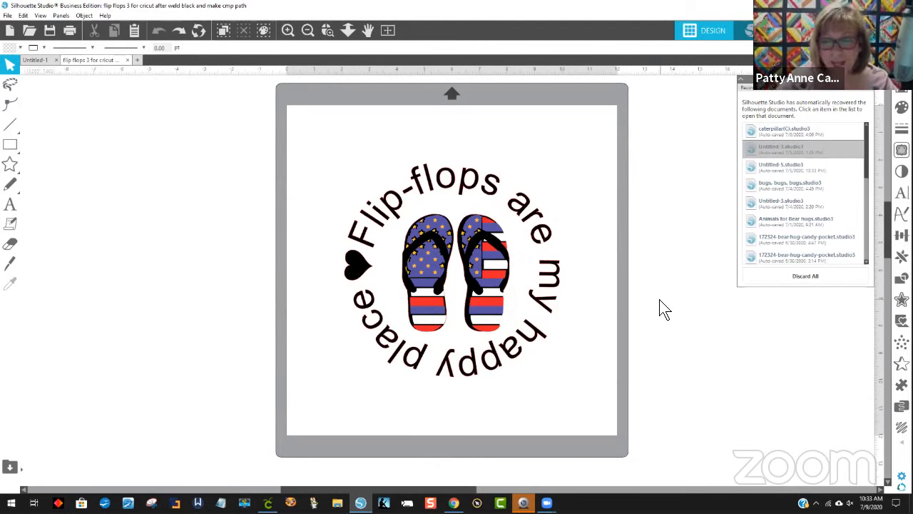
# Dismiss the recovered documents list, group all pieces of the flip-flop design and move the group off the mat to its left
pyautogui.click(873, 93)
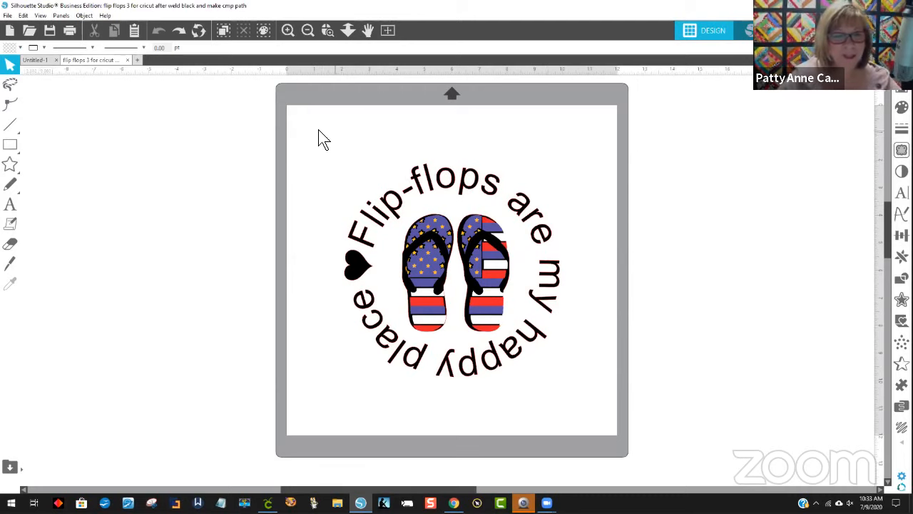
pyautogui.click(414, 187)
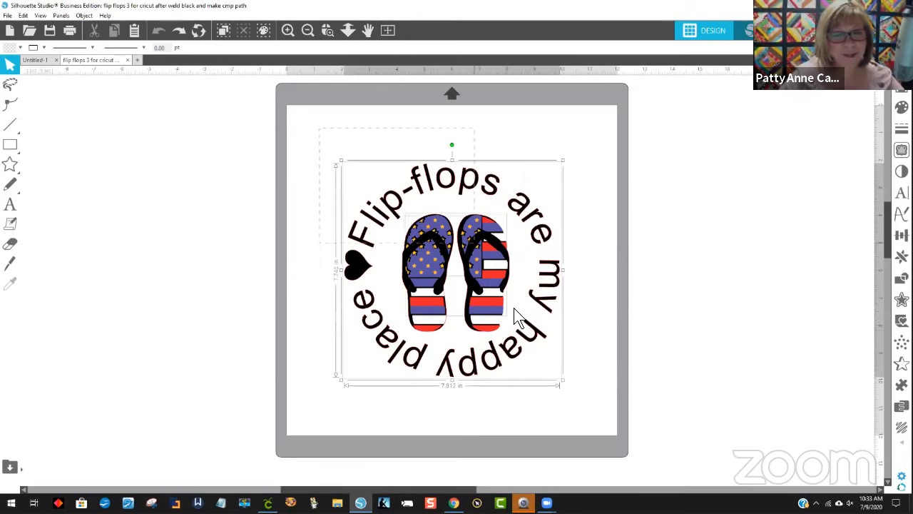
pyautogui.rightClick(520, 359)
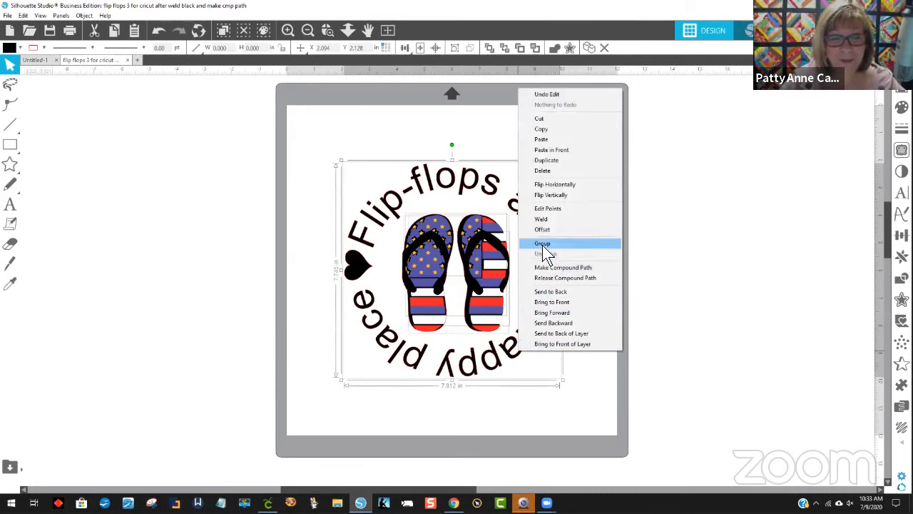
pyautogui.click(546, 246)
pyautogui.moveTo(500, 261); pyautogui.dragTo(211, 247)
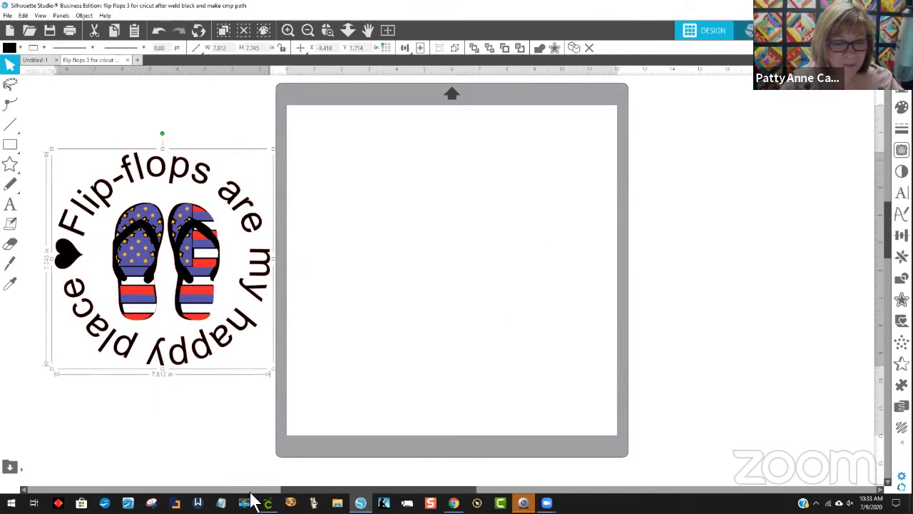
# Switch to Chrome, go to the american flag Google image results and copy the July coloring page image of the flip-flops
pyautogui.moveTo(454, 503)
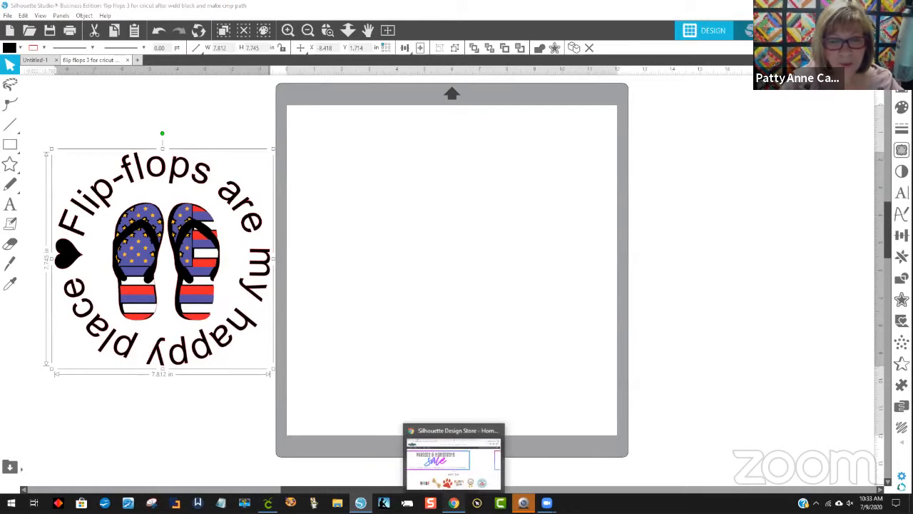
pyautogui.click(452, 456)
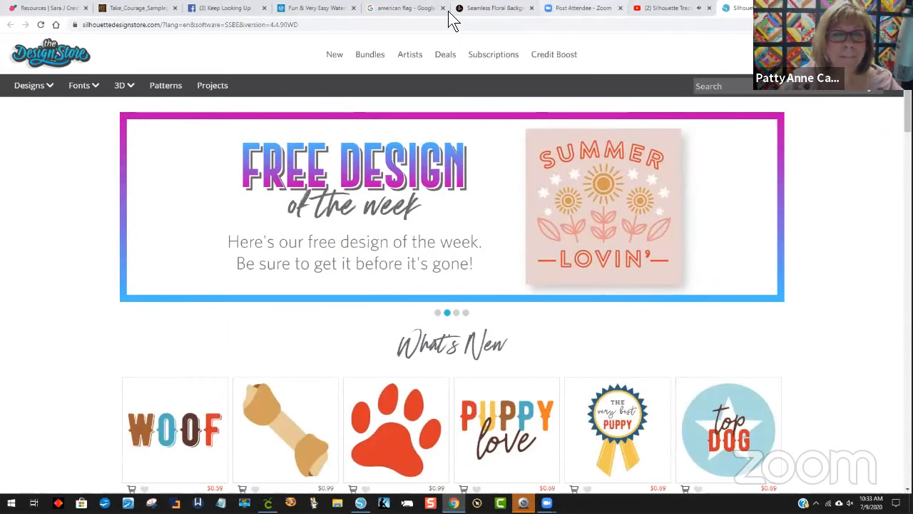
pyautogui.click(394, 8)
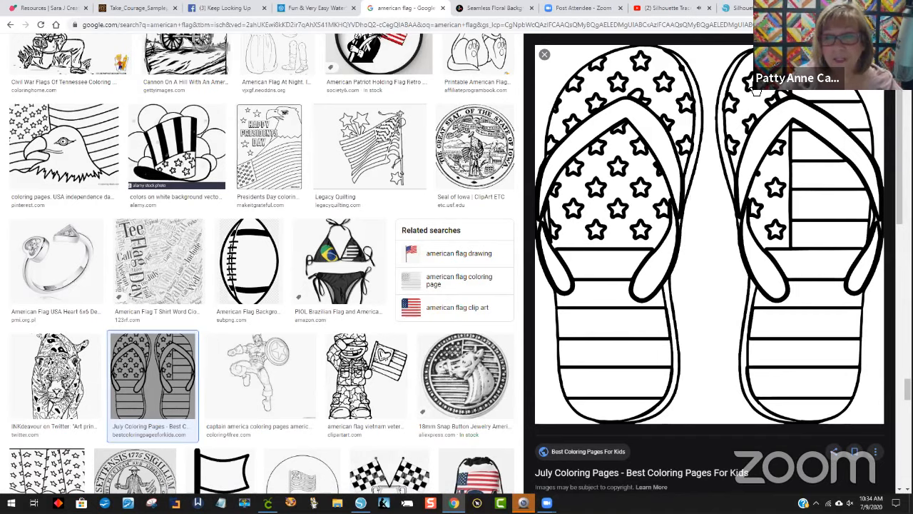
pyautogui.rightClick(748, 210)
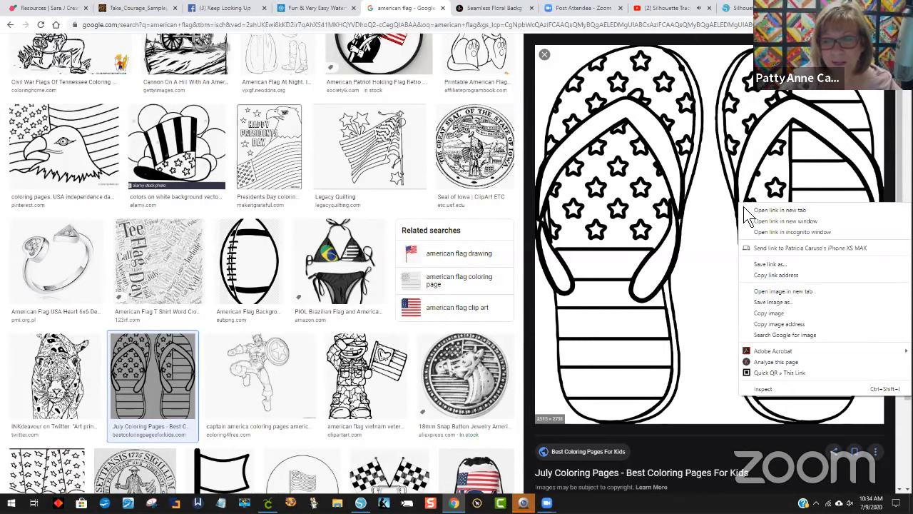
pyautogui.click(768, 314)
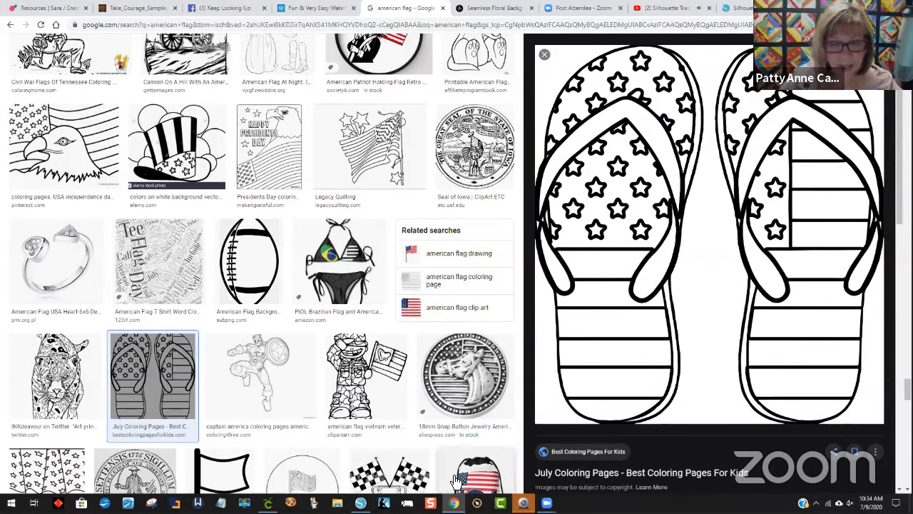
# Switch back to Silhouette Studio and paste the copied flip-flop coloring image into the drawing
pyautogui.click(360, 503)
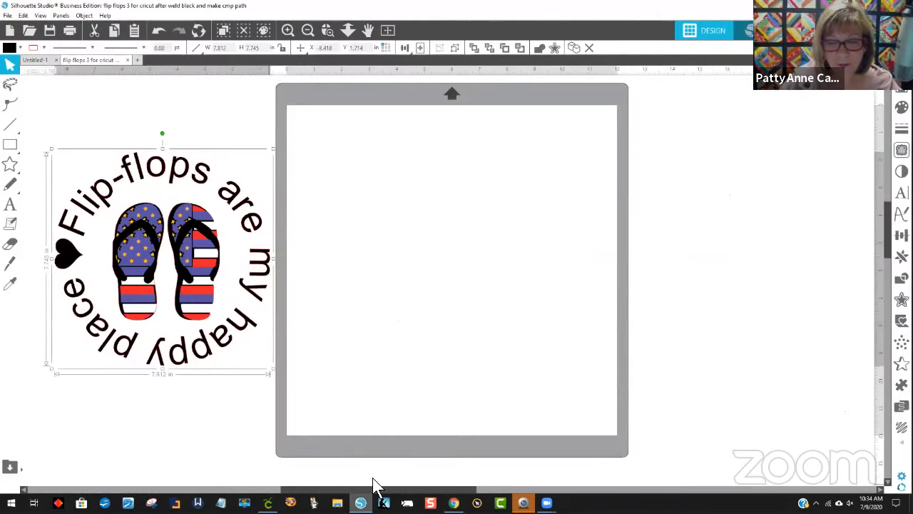
pyautogui.rightClick(408, 173)
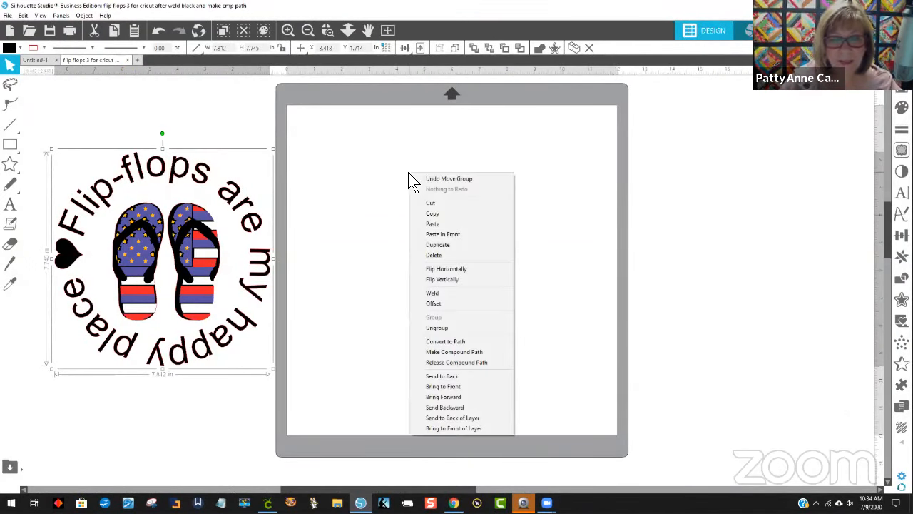
pyautogui.click(427, 224)
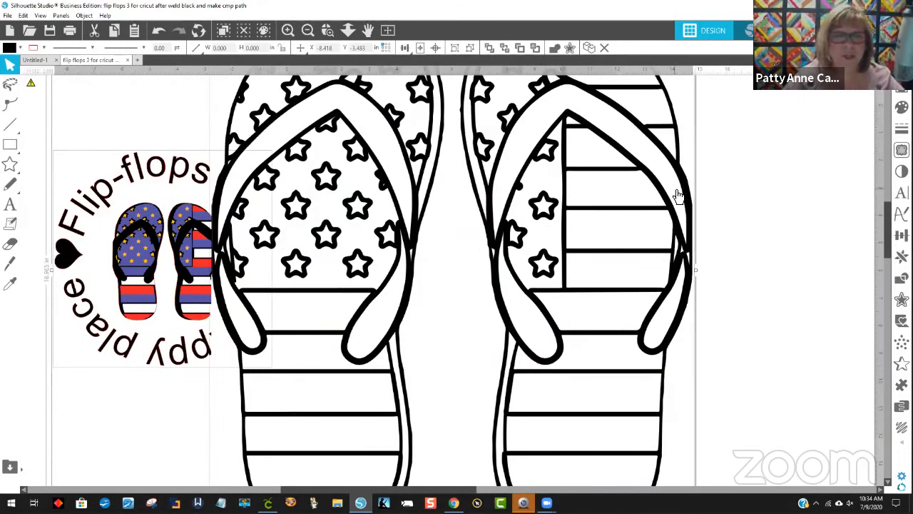
# Scale the pasted image and the grouped design down together until the image is about 12.46 in wide
pyautogui.scroll(-4, 677, 210)
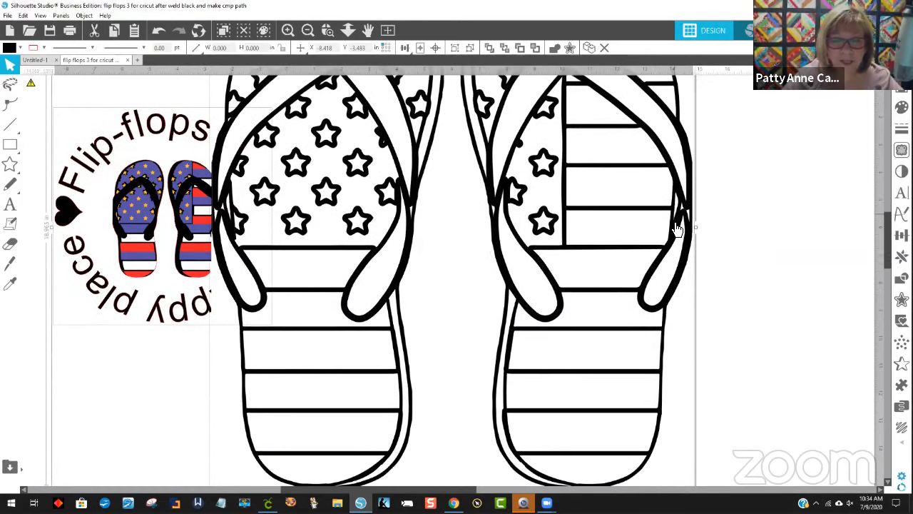
pyautogui.scroll(-5, 676, 230)
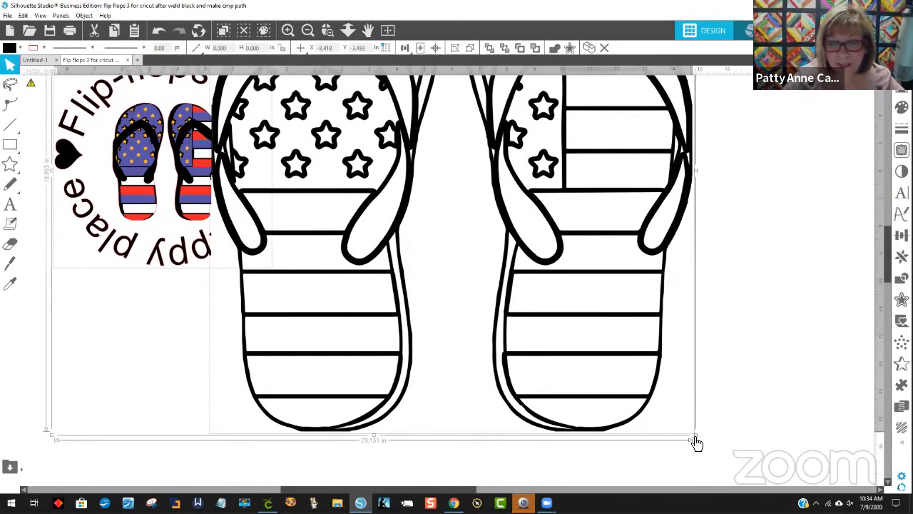
pyautogui.moveTo(562, 328); pyautogui.dragTo(573, 379)
# Scale only the pasted flip-flop image to about 9.86 by 10.71 in and position it within the cutting mat's page
pyautogui.click(503, 258)
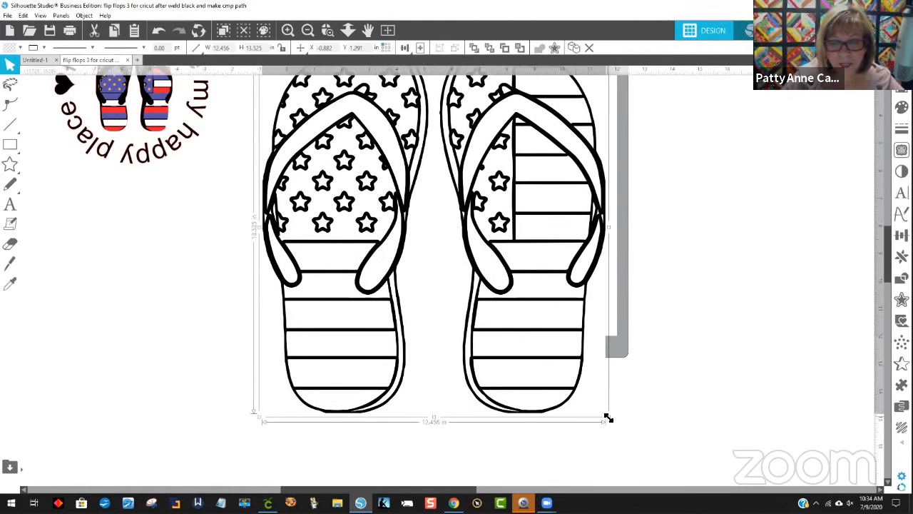
pyautogui.moveTo(609, 420); pyautogui.dragTo(542, 342)
pyautogui.moveTo(520, 314); pyautogui.dragTo(557, 308)
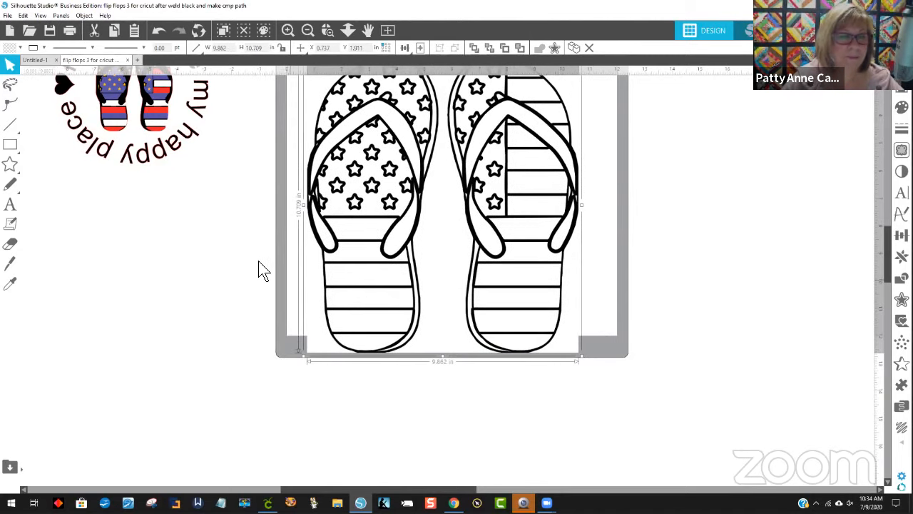
pyautogui.scroll(5, 257, 266)
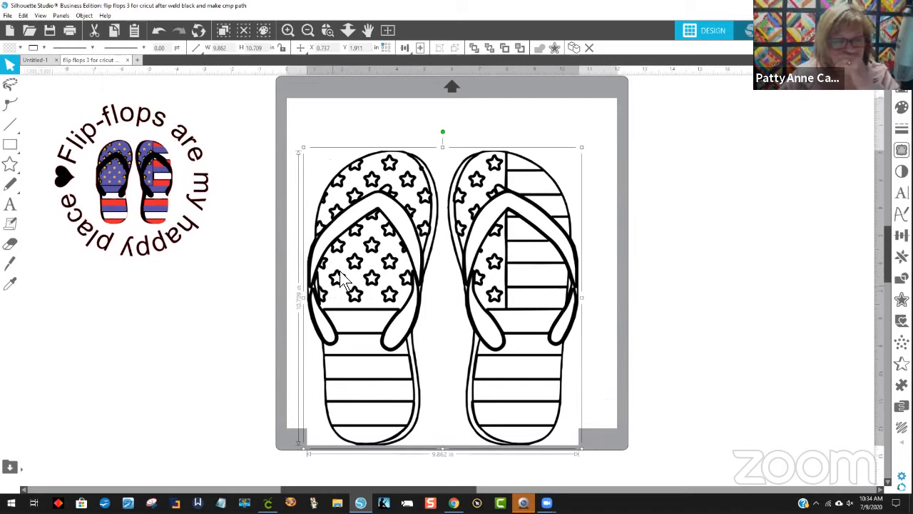
pyautogui.moveTo(419, 311); pyautogui.dragTo(424, 275)
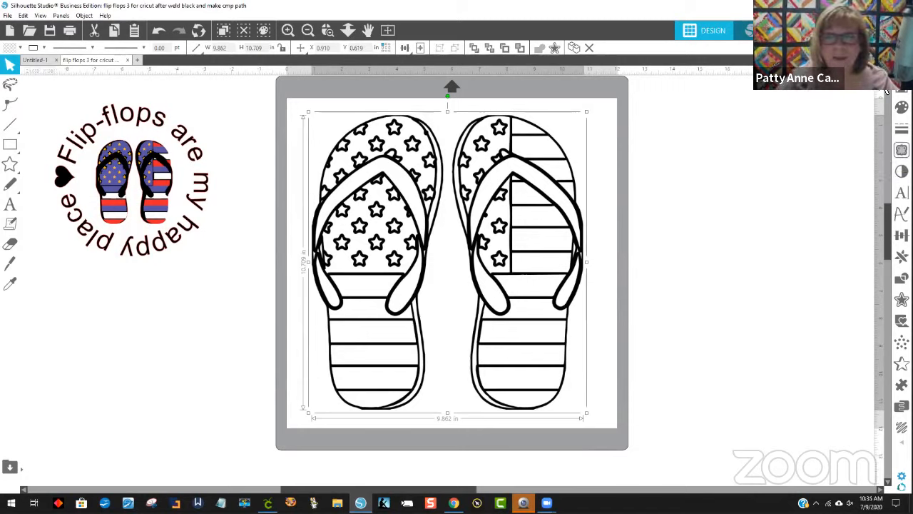
# Mark a trace area of about 10.6 by 11.65 in around both flip-flops in the pasted image
pyautogui.click(901, 150)
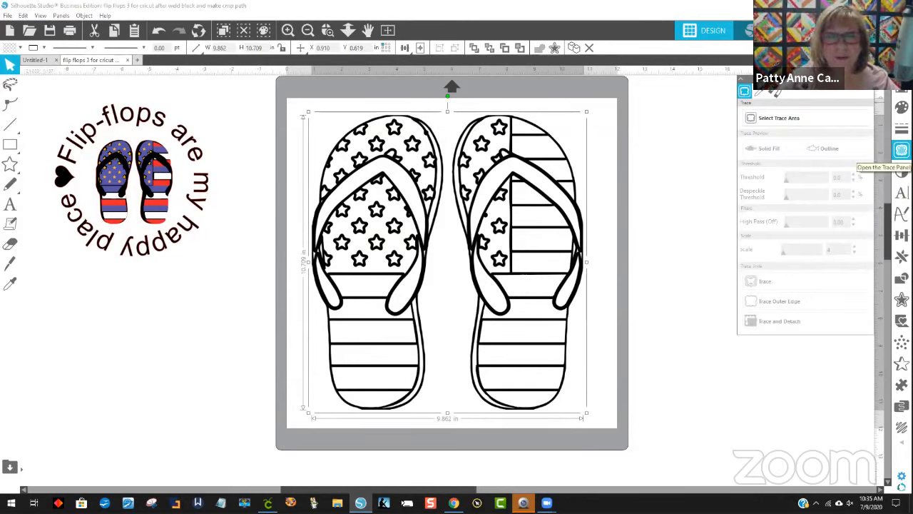
pyautogui.click(793, 115)
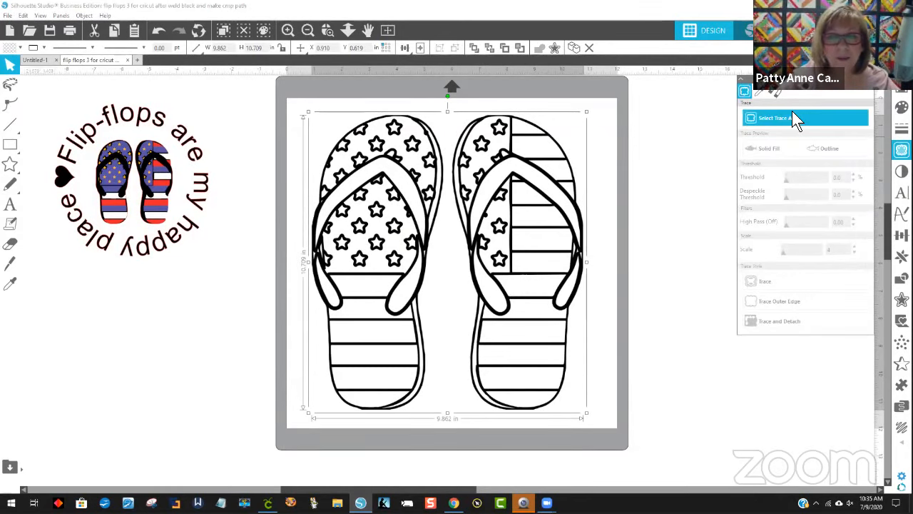
pyautogui.click(847, 117)
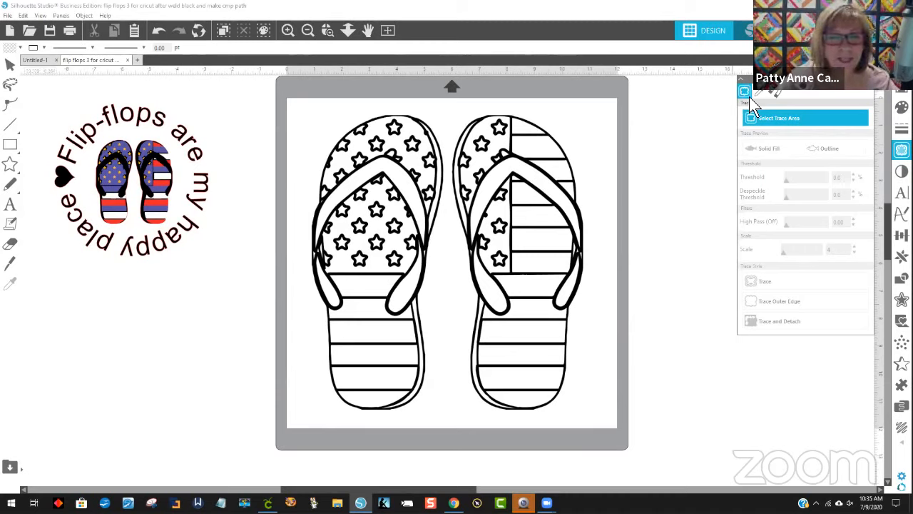
pyautogui.click(836, 117)
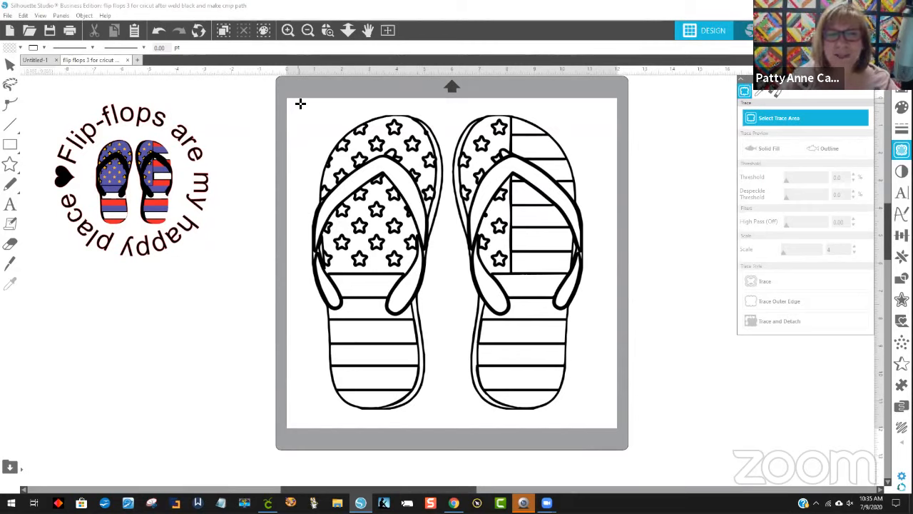
pyautogui.moveTo(300, 104)
pyautogui.mouseDown()
pyautogui.moveTo(422, 182)
pyautogui.moveTo(575, 311)
pyautogui.moveTo(599, 371)
pyautogui.moveTo(593, 407)
pyautogui.moveTo(602, 432)
pyautogui.mouseUp()
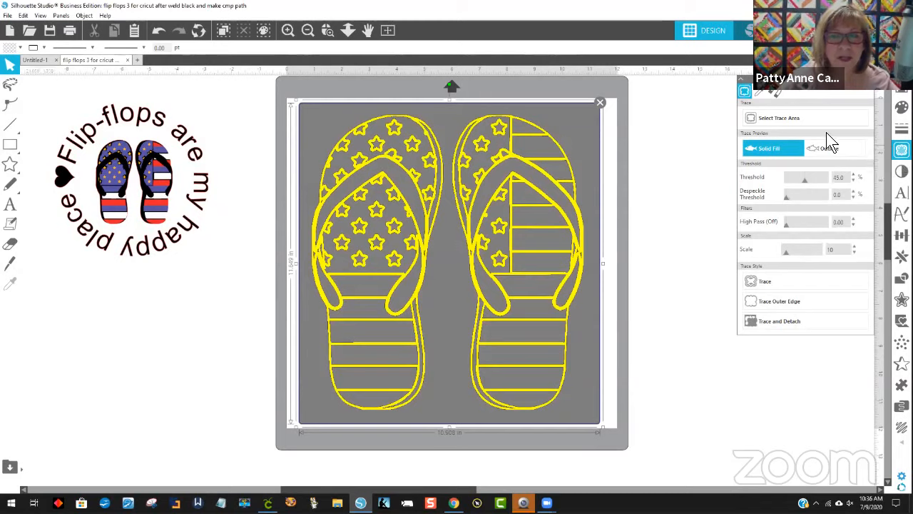
# Trace the flip-flops with a threshold of 71% and move the original image off the mat, below the round slogan design
pyautogui.click(791, 121)
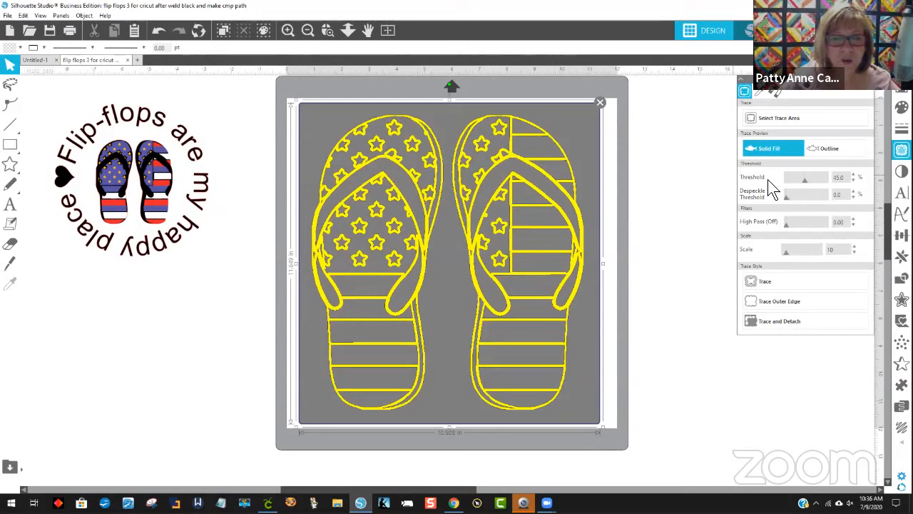
pyautogui.moveTo(814, 181); pyautogui.dragTo(813, 181)
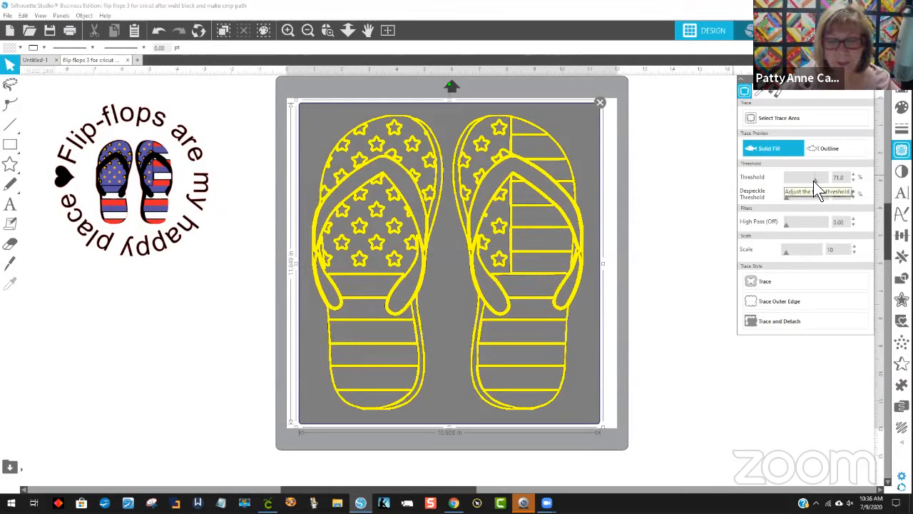
pyautogui.click(772, 278)
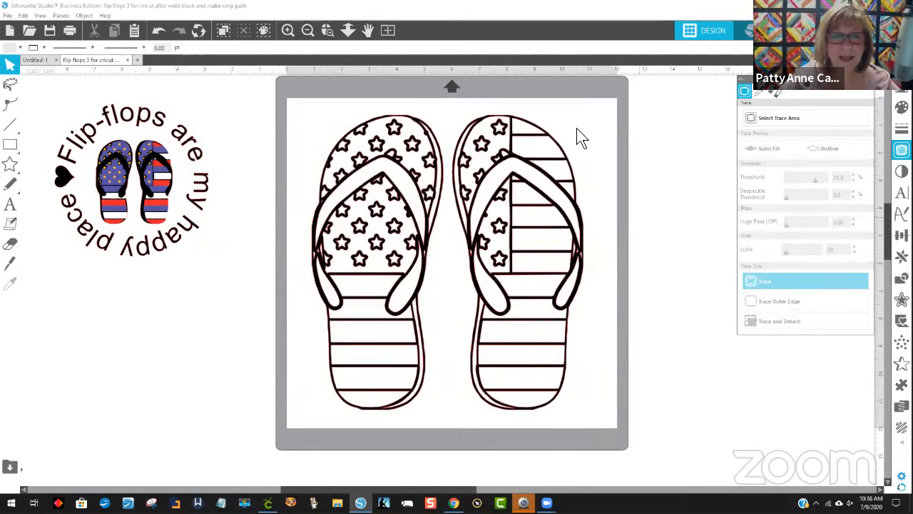
pyautogui.moveTo(535, 130)
pyautogui.mouseDown()
pyautogui.moveTo(575, 142)
pyautogui.moveTo(587, 163)
pyautogui.moveTo(562, 190)
pyautogui.moveTo(348, 307)
pyautogui.moveTo(241, 305)
pyautogui.moveTo(191, 316)
pyautogui.mouseUp()
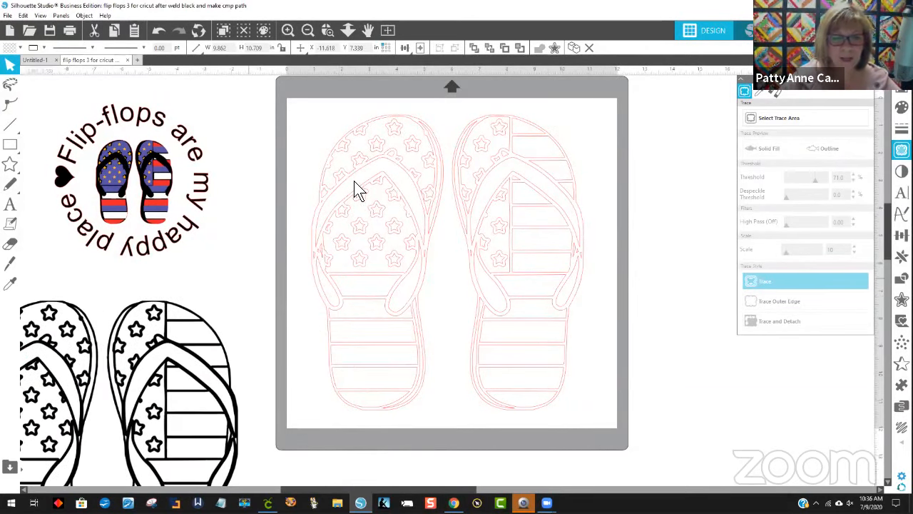
pyautogui.click(594, 144)
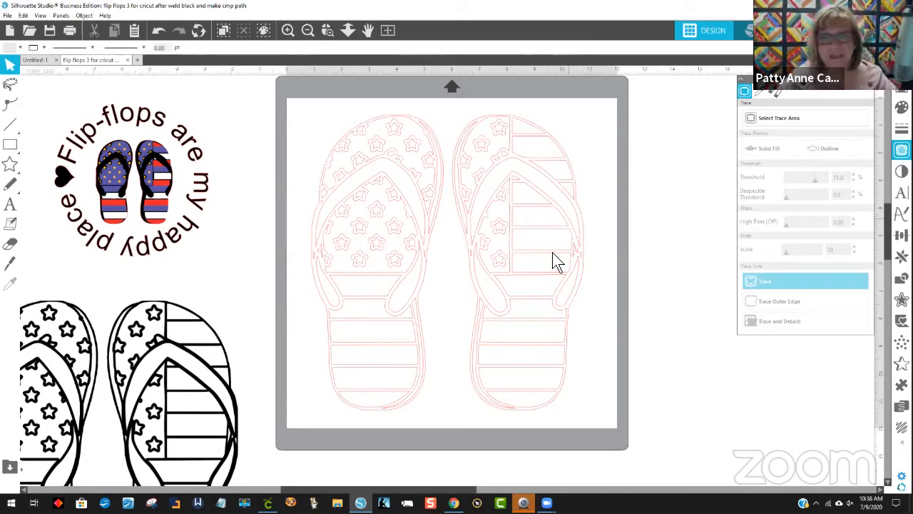
# Open the traced flip-flop outline for point editing and simplify its points
pyautogui.click(163, 217)
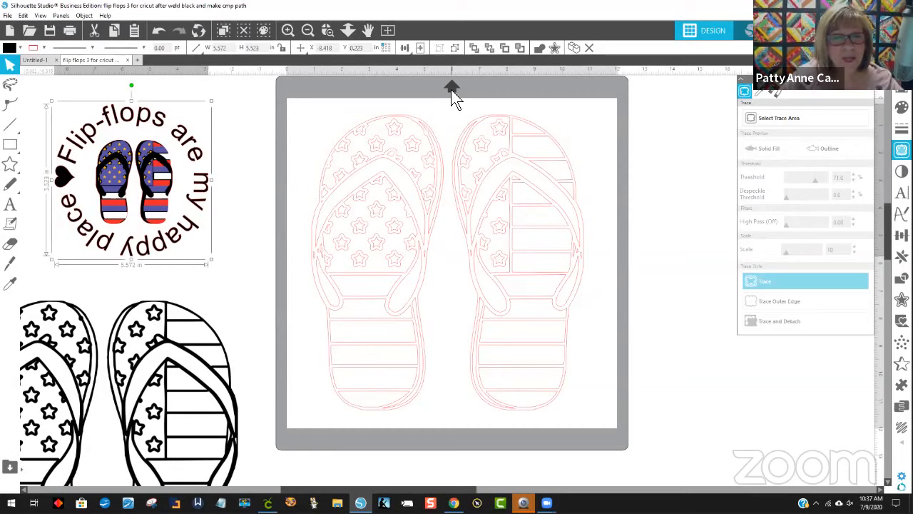
pyautogui.click(327, 32)
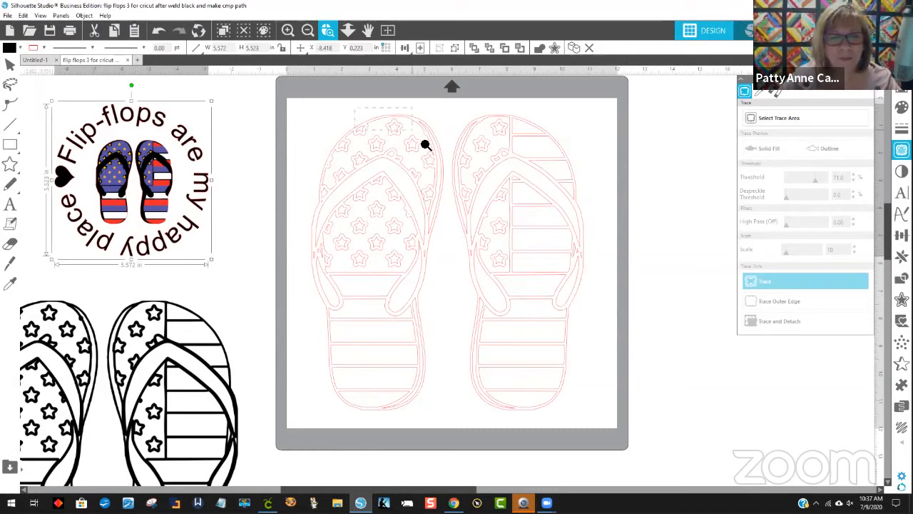
pyautogui.press('Escape')
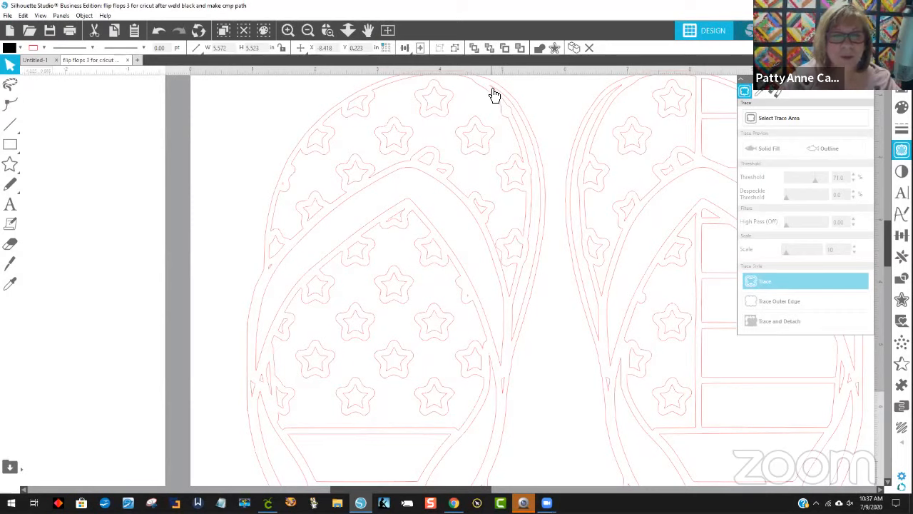
pyautogui.doubleClick(492, 90)
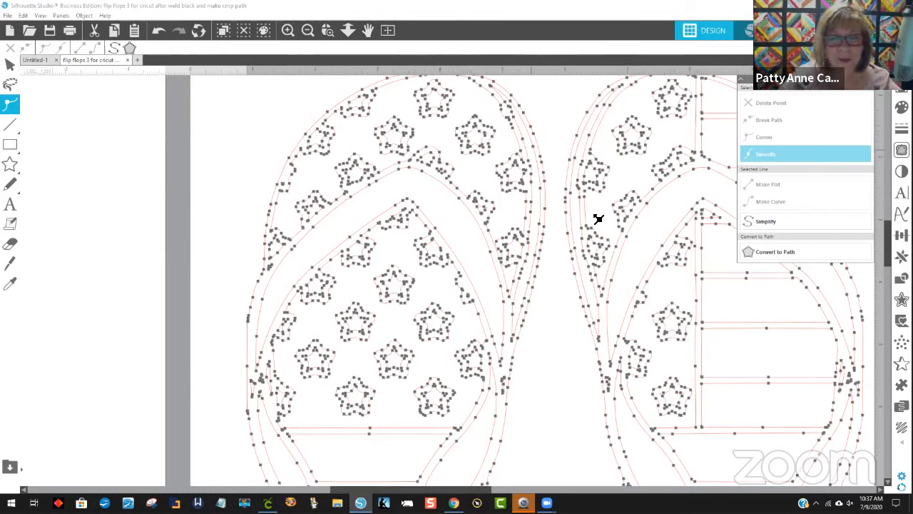
pyautogui.click(834, 220)
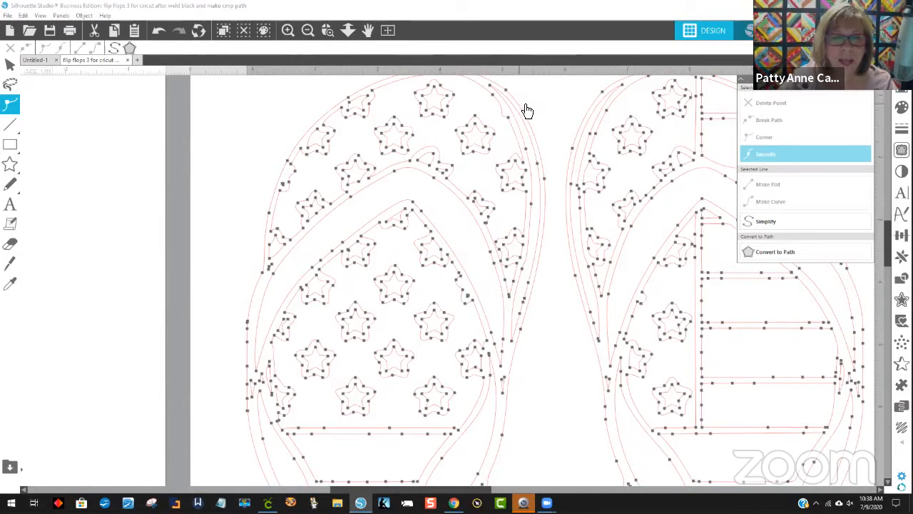
# Delete all points of the thin inner contour along the left flip-flop's inner side edge, removing that sliver from the trace
pyautogui.click(490, 86)
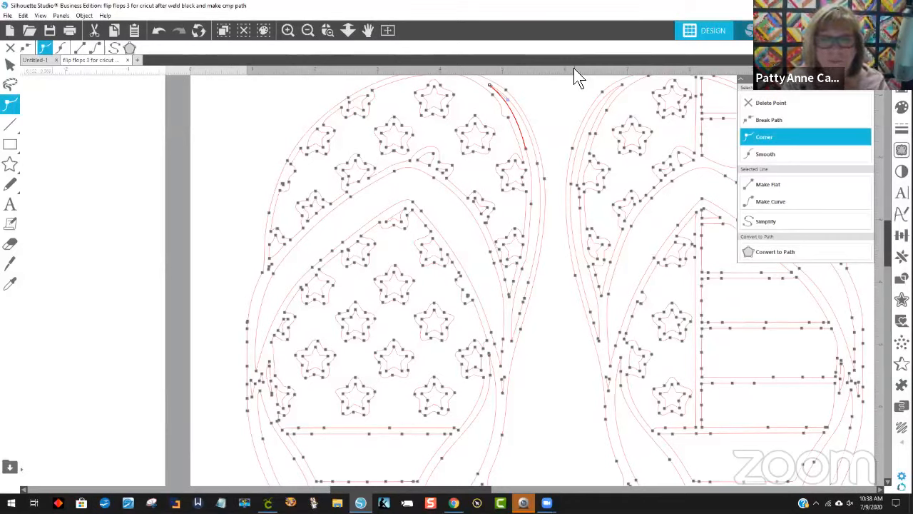
pyautogui.press('Delete')
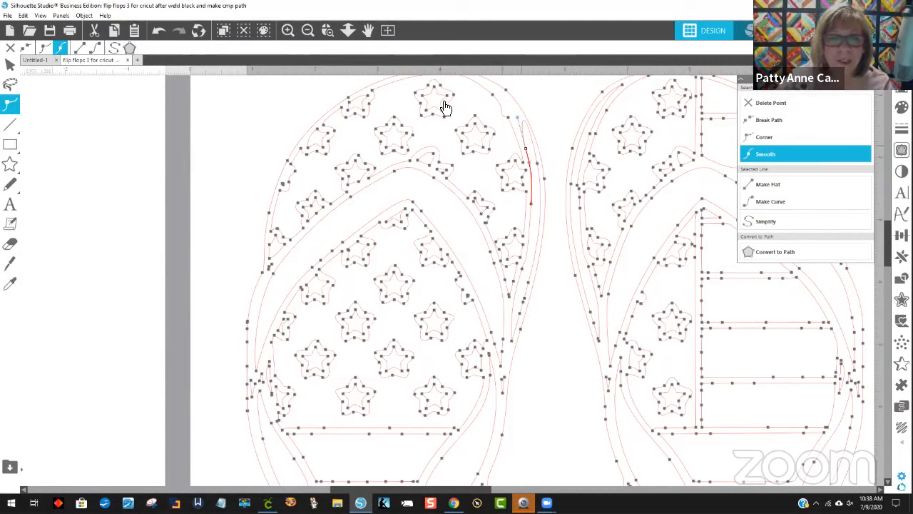
pyautogui.click(328, 32)
pyautogui.moveTo(413, 91); pyautogui.dragTo(591, 250)
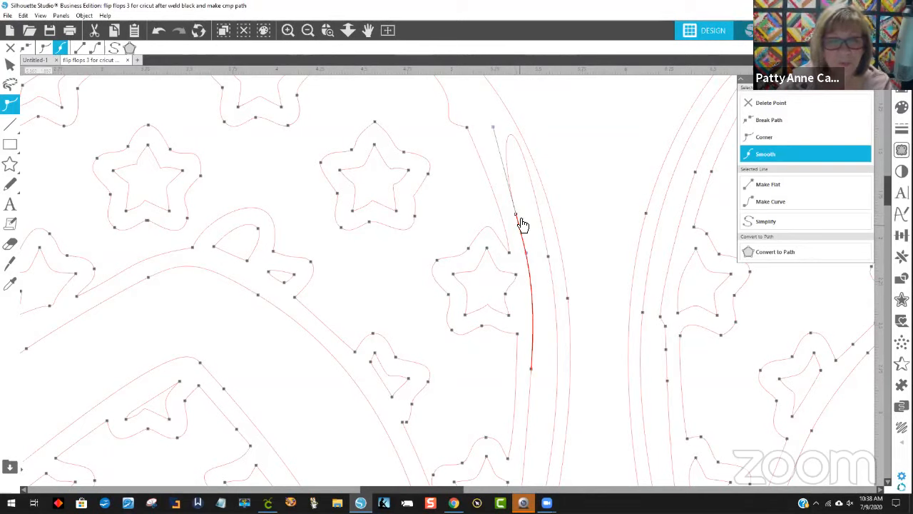
pyautogui.press('Delete')
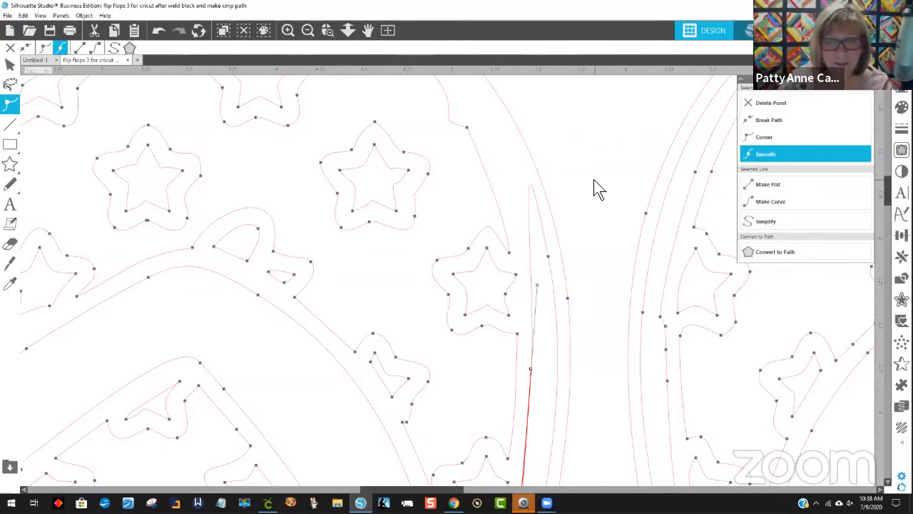
pyautogui.scroll(-1, 586, 213)
pyautogui.scroll(-3, 535, 359)
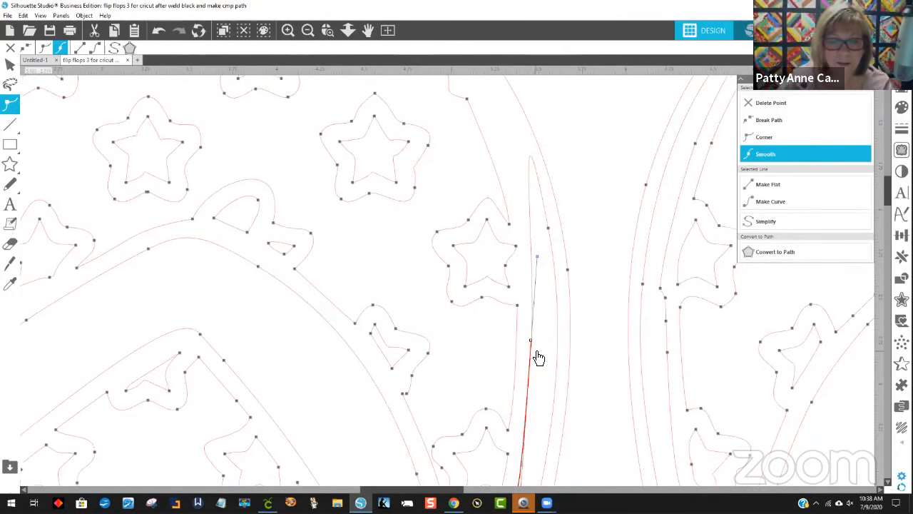
pyautogui.scroll(-3, 597, 313)
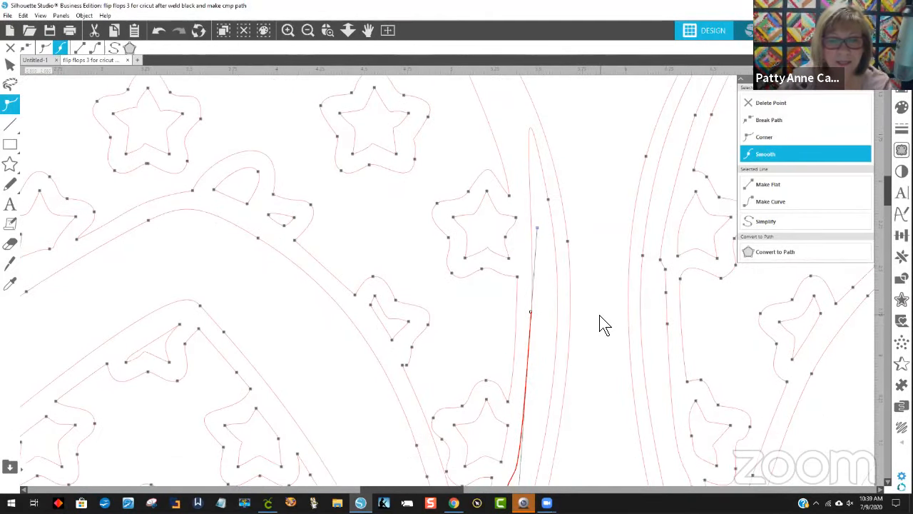
pyautogui.press('Delete')
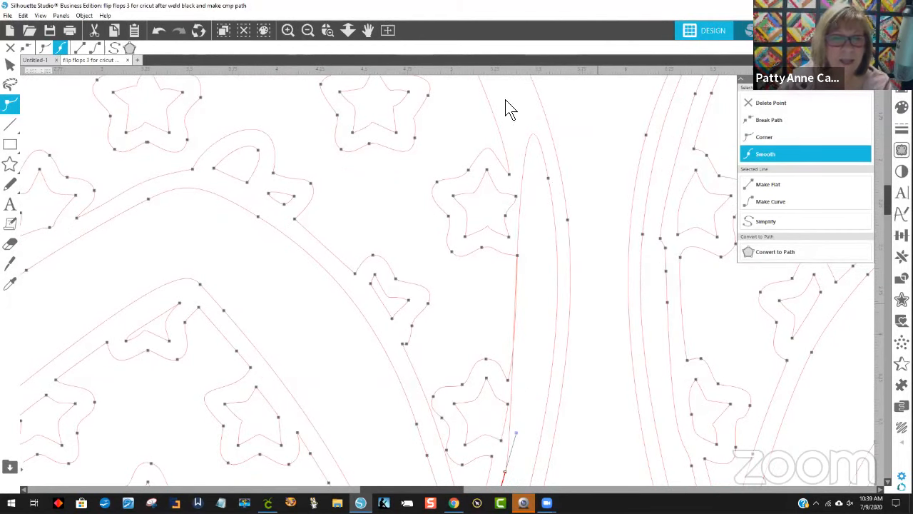
pyautogui.click(308, 31)
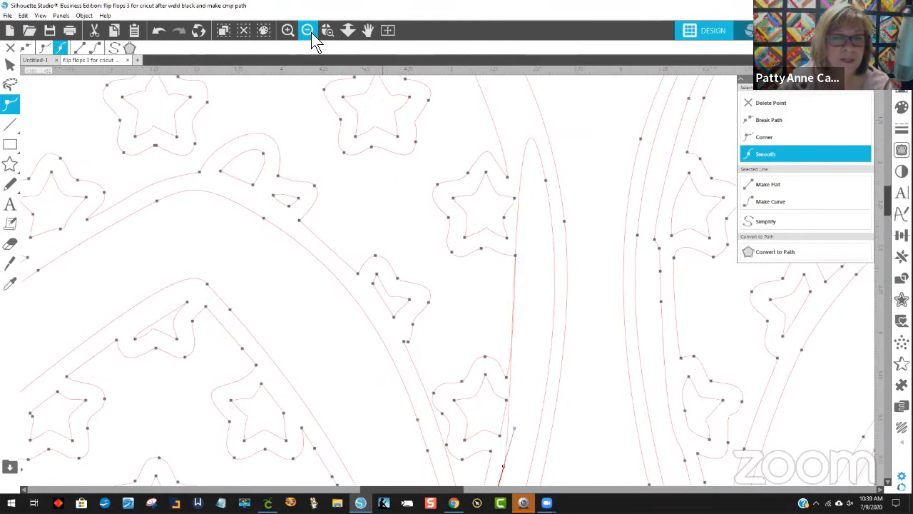
pyautogui.click(308, 30)
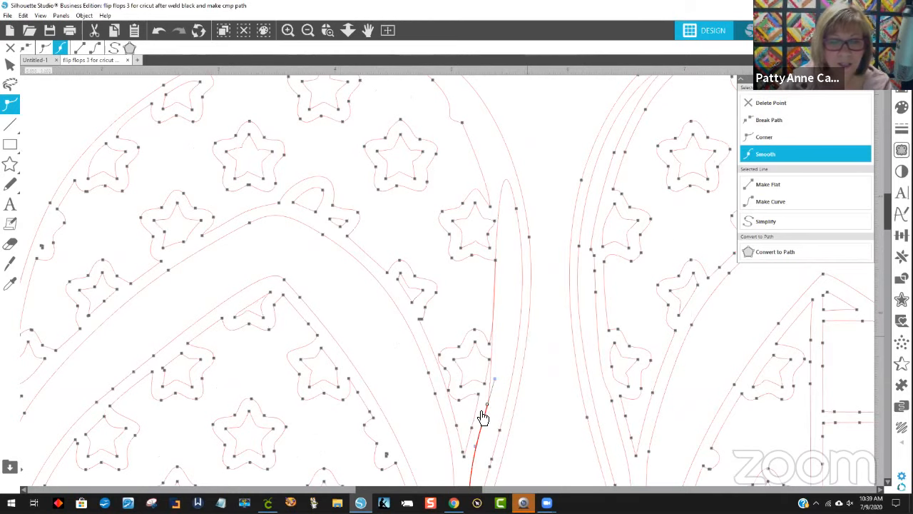
pyautogui.scroll(-2, 492, 371)
pyautogui.click(306, 31)
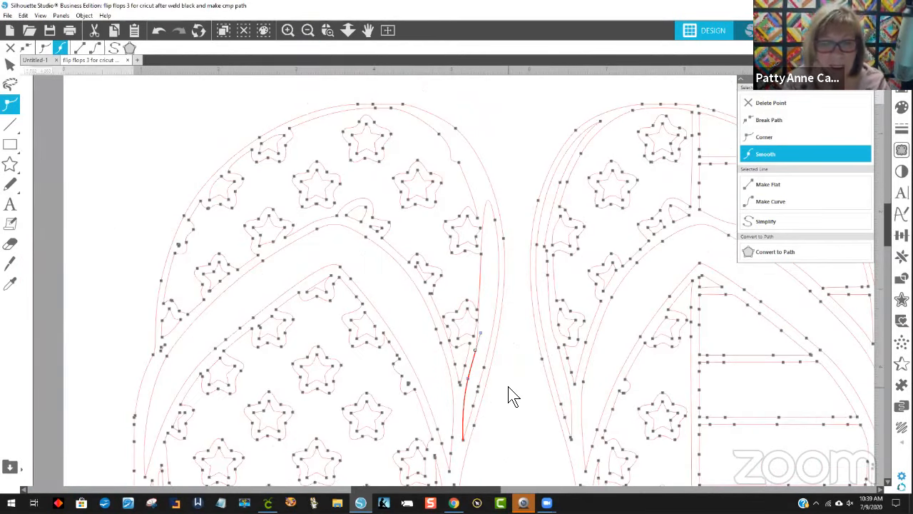
pyautogui.press('Delete')
pyautogui.press('Delete')
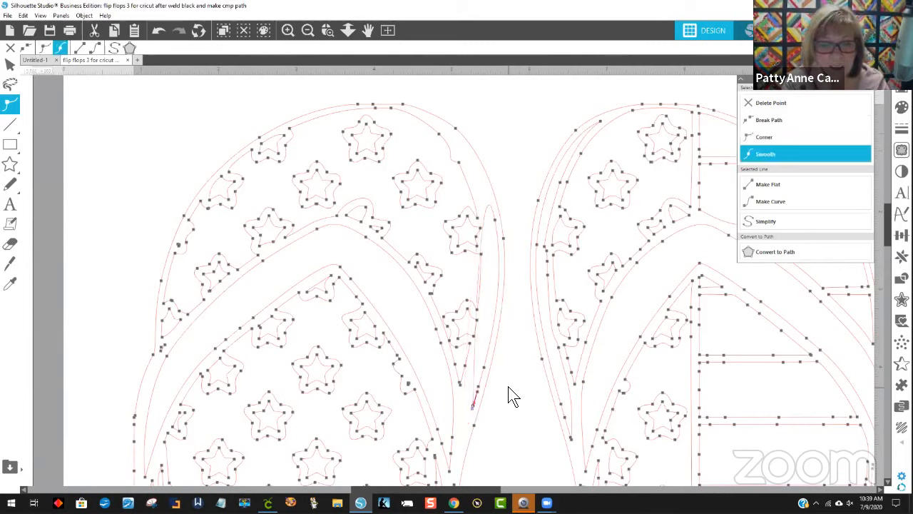
pyautogui.press('Delete')
pyautogui.press('Delete')
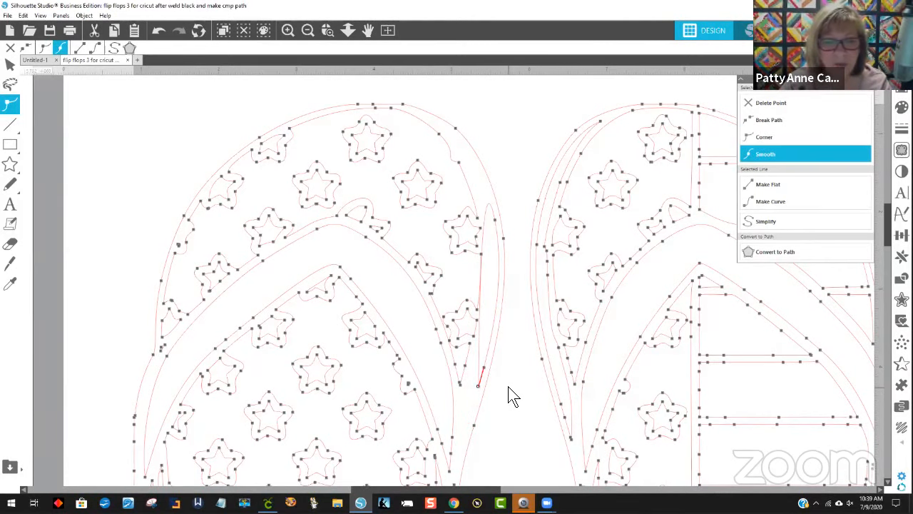
pyautogui.press('Delete')
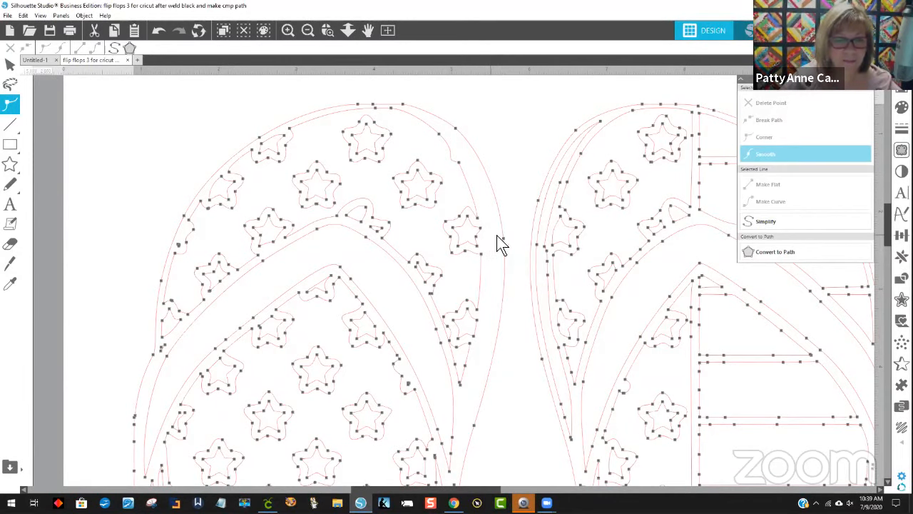
# Delete all points of the matching thin contour along the right flip-flop's inner side edge and finish point editing
pyautogui.scroll(-1, 500, 246)
pyautogui.click(308, 30)
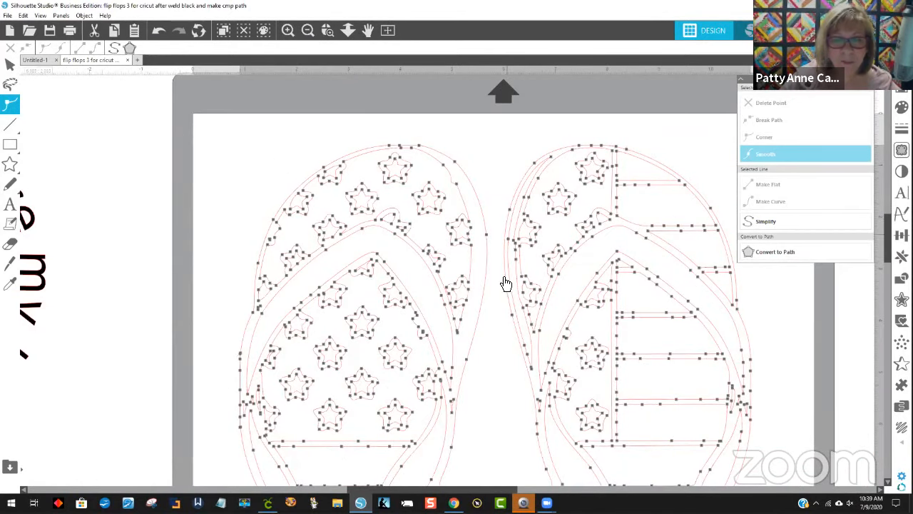
pyautogui.click(552, 157)
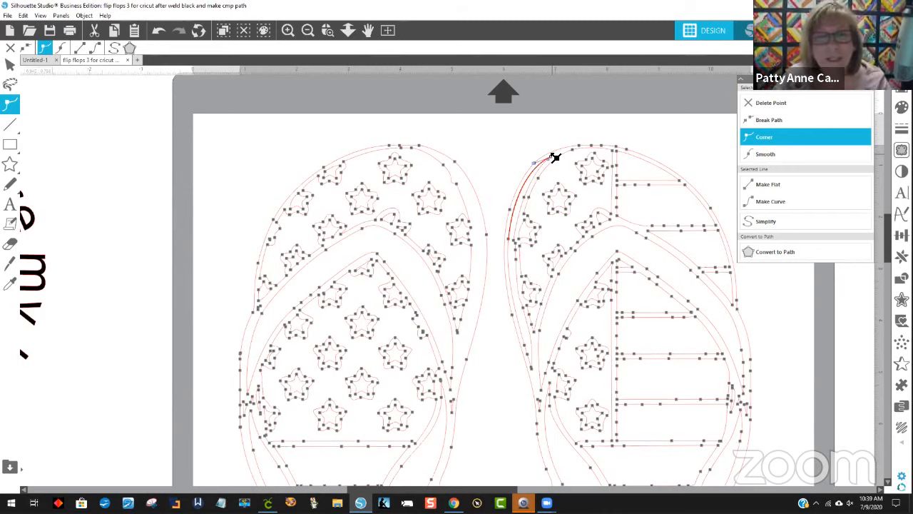
pyautogui.press('Delete')
pyautogui.press('Delete')
pyautogui.press('Delete')
pyautogui.press('Delete')
pyautogui.press('Delete')
pyautogui.press('Delete')
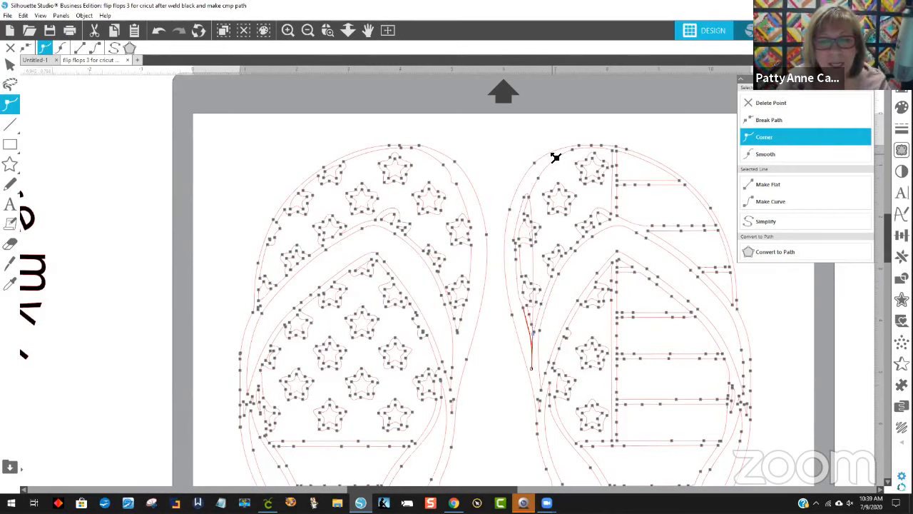
pyautogui.press('Delete')
pyautogui.press('Delete')
pyautogui.press('Delete')
pyautogui.press('Delete')
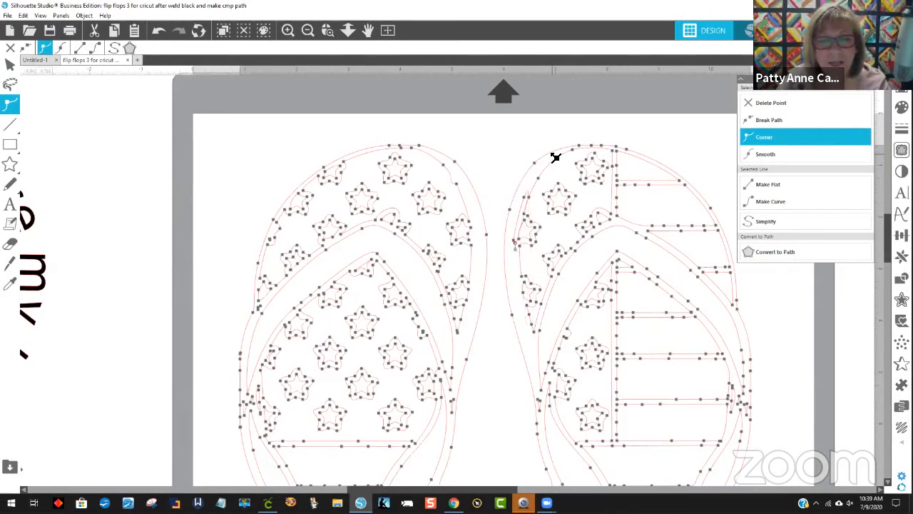
pyautogui.press('Delete')
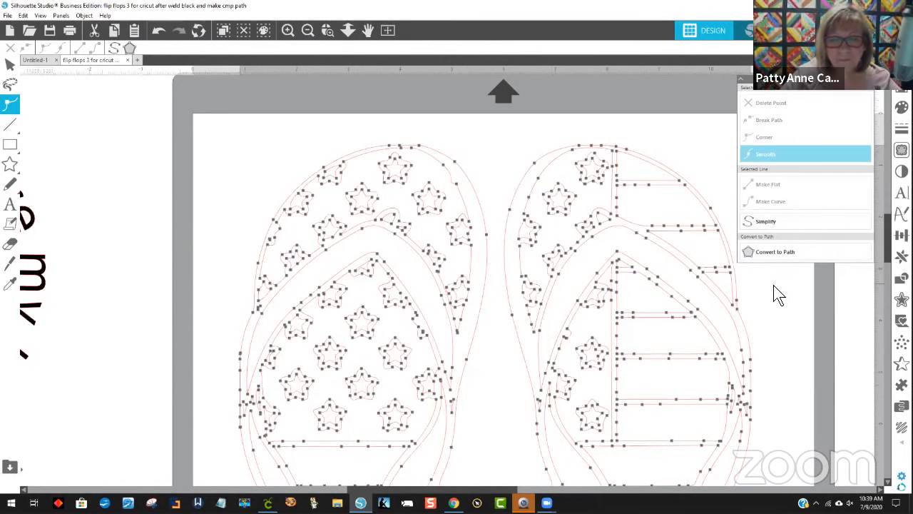
pyautogui.scroll(-1, 769, 278)
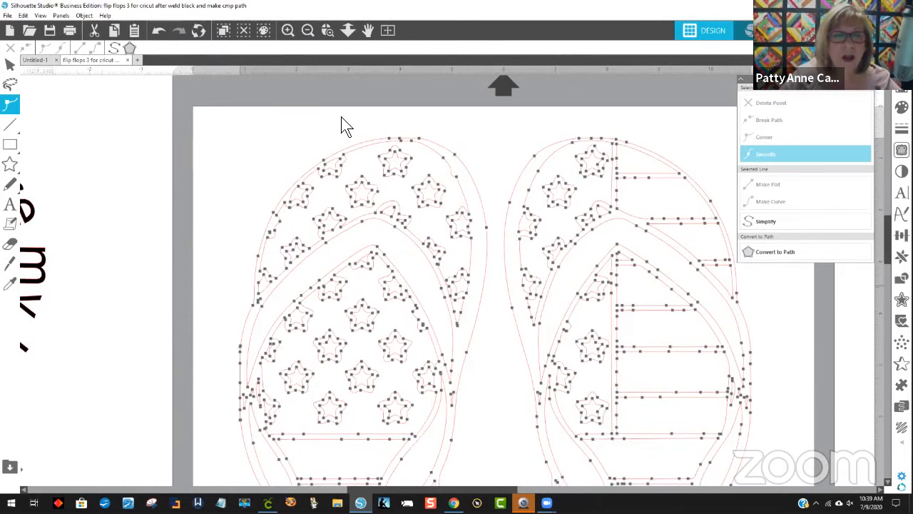
pyautogui.click(9, 69)
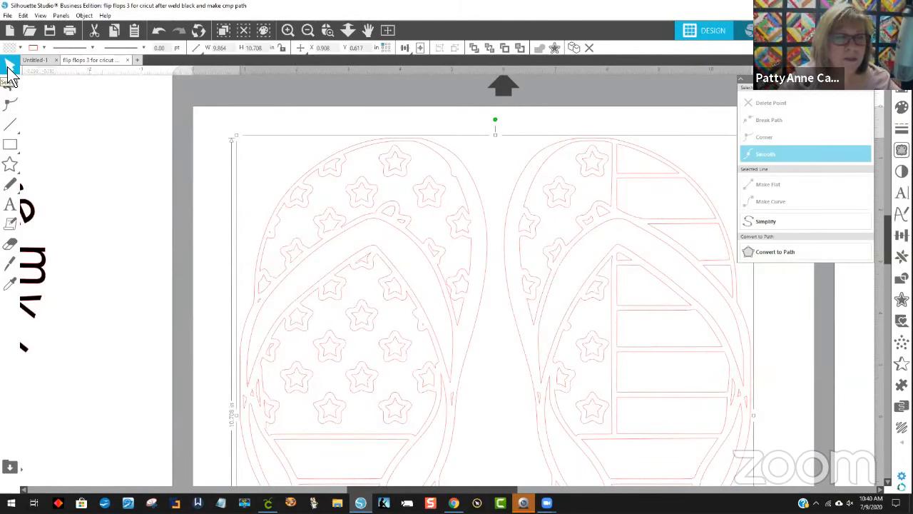
# Simplify the points of the whole flip-flop trace once more and leave point editing
pyautogui.scroll(-3, 578, 292)
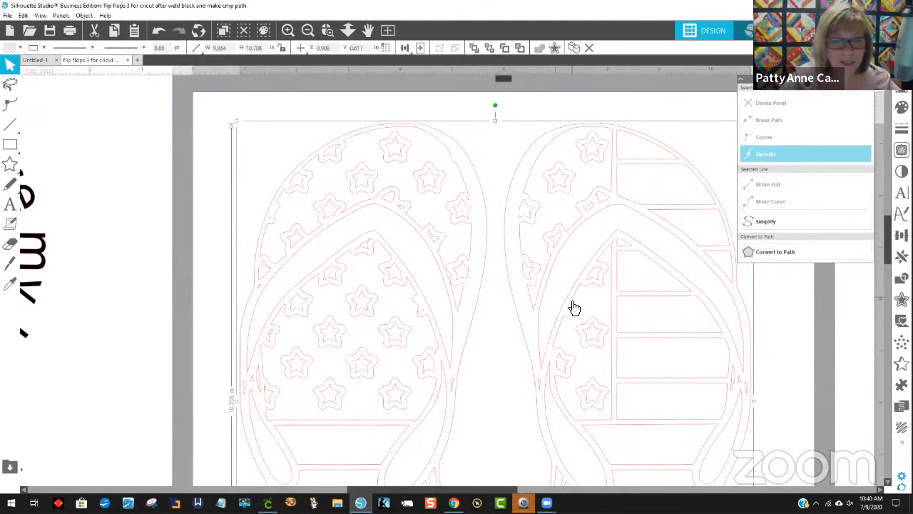
pyautogui.scroll(-4, 558, 317)
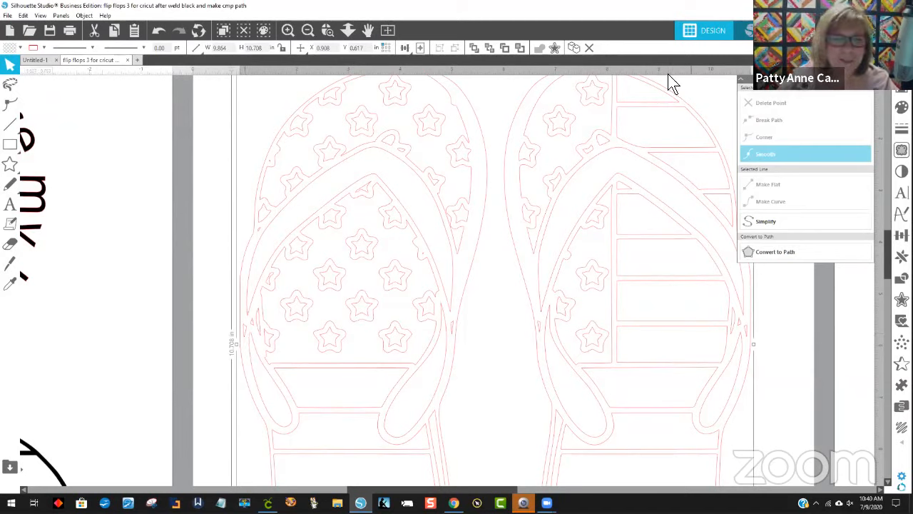
pyautogui.doubleClick(245, 334)
pyautogui.click(786, 221)
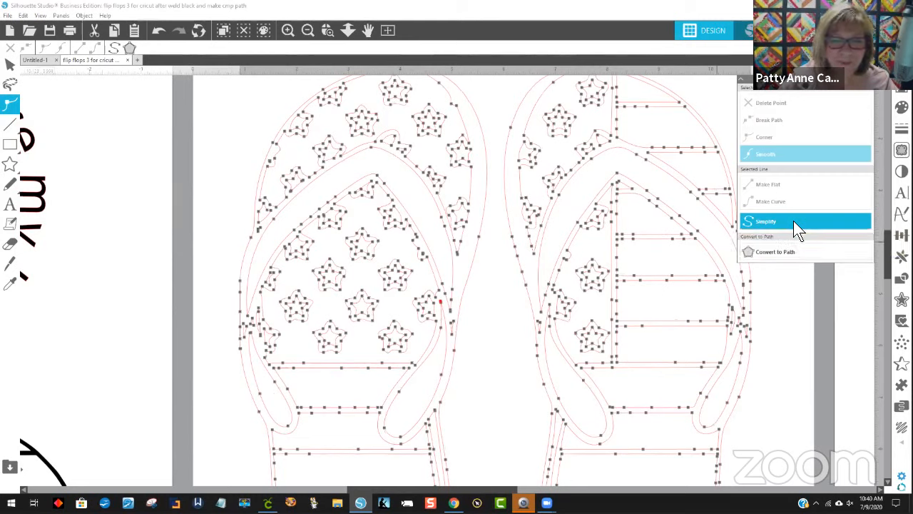
pyautogui.click(214, 286)
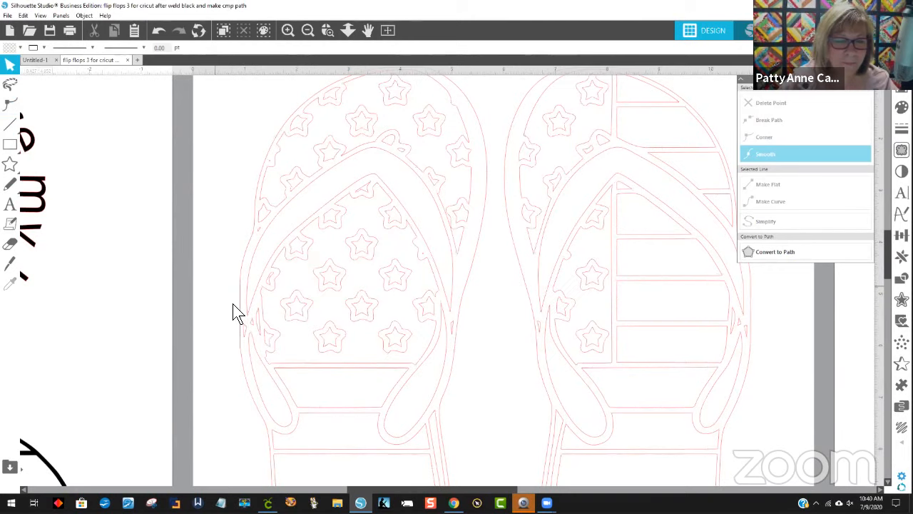
# Delete the small stray contours on the left flip-flop's outer edge where the strap meets the sole, and finish point editing
pyautogui.click(248, 338)
pyautogui.doubleClick(247, 344)
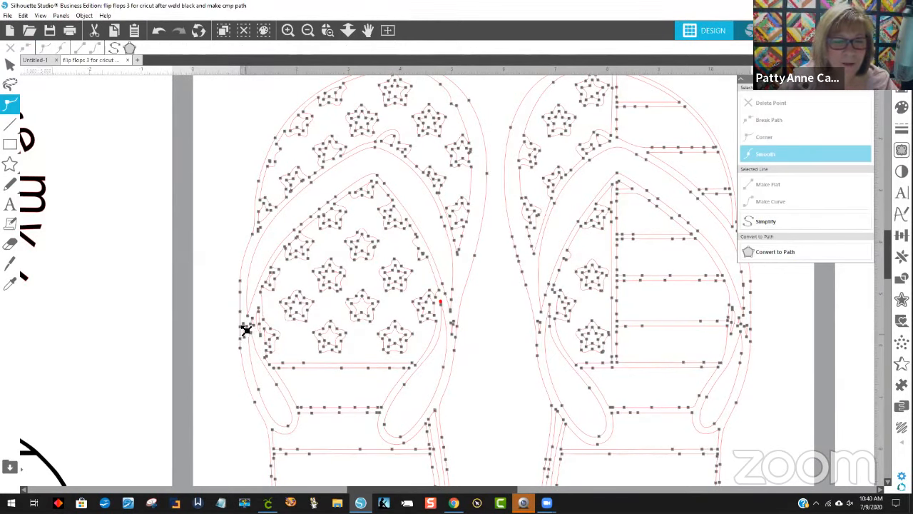
pyautogui.click(243, 336)
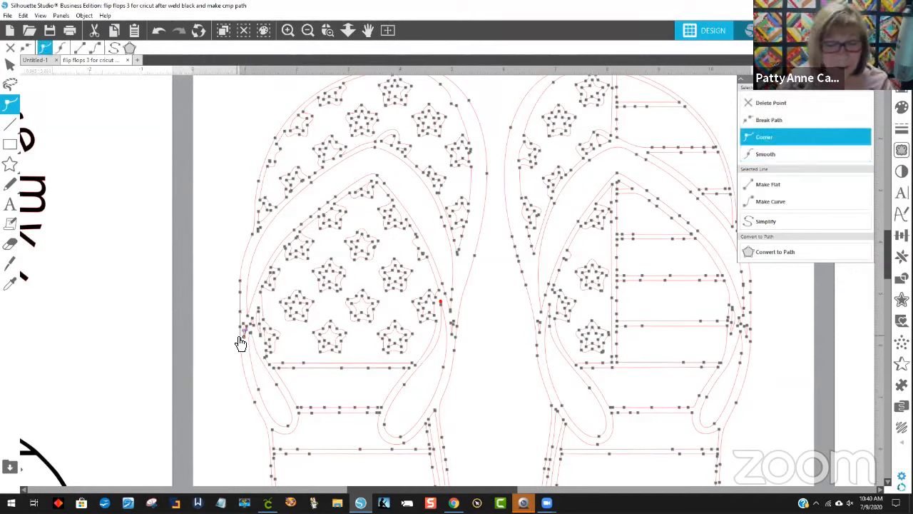
pyautogui.click(241, 343)
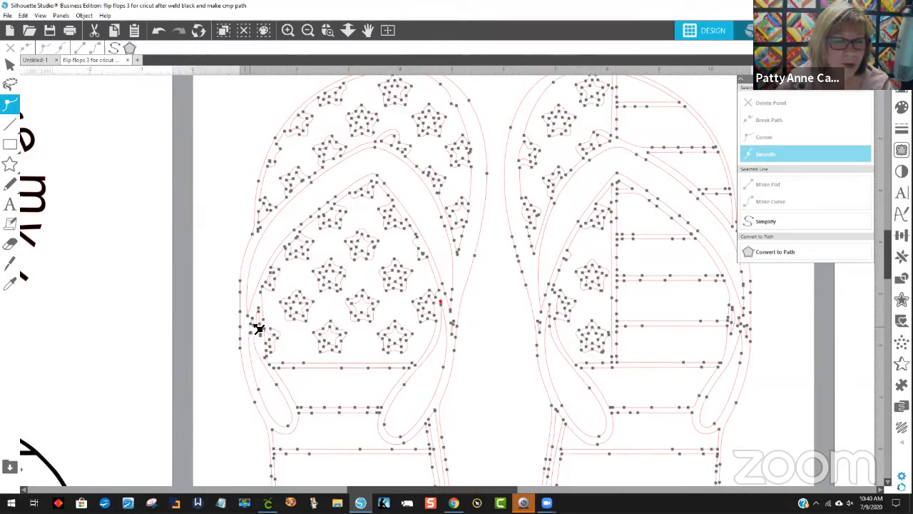
pyautogui.click(253, 326)
pyautogui.click(253, 325)
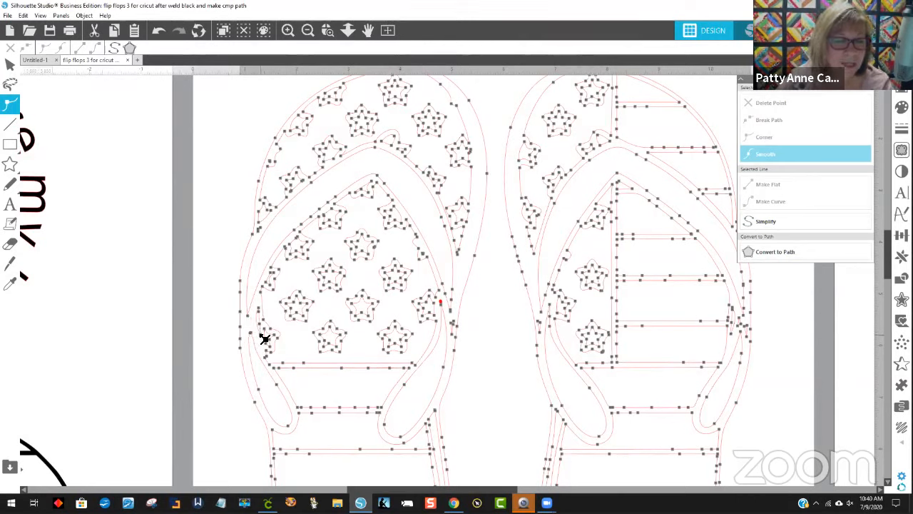
pyautogui.click(262, 338)
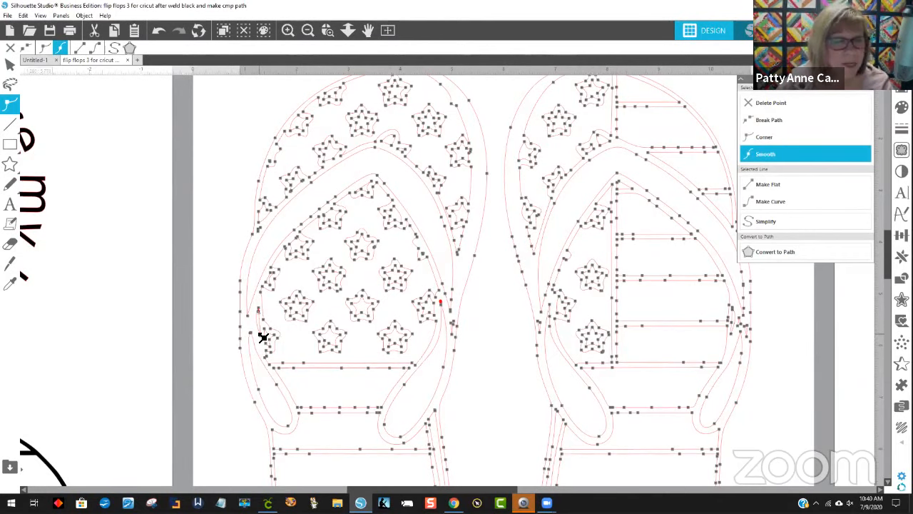
pyautogui.click(263, 338)
pyautogui.click(235, 343)
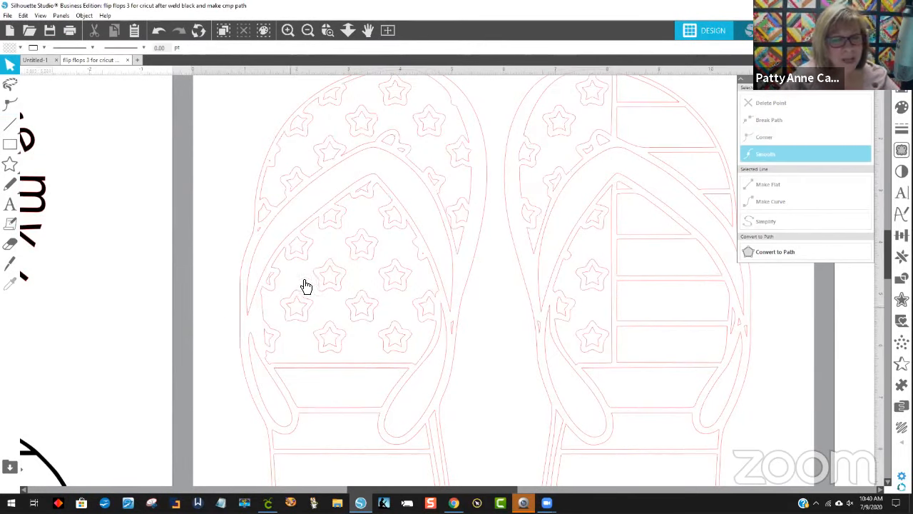
# Delete the stray corner point on the left flip-flop's outer edge, just above the strap, and finish point editing
pyautogui.click(261, 239)
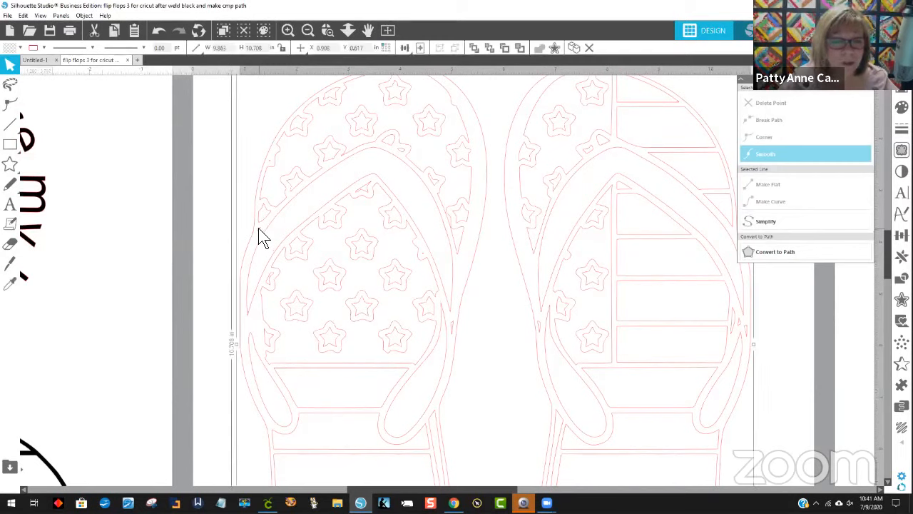
pyautogui.doubleClick(259, 227)
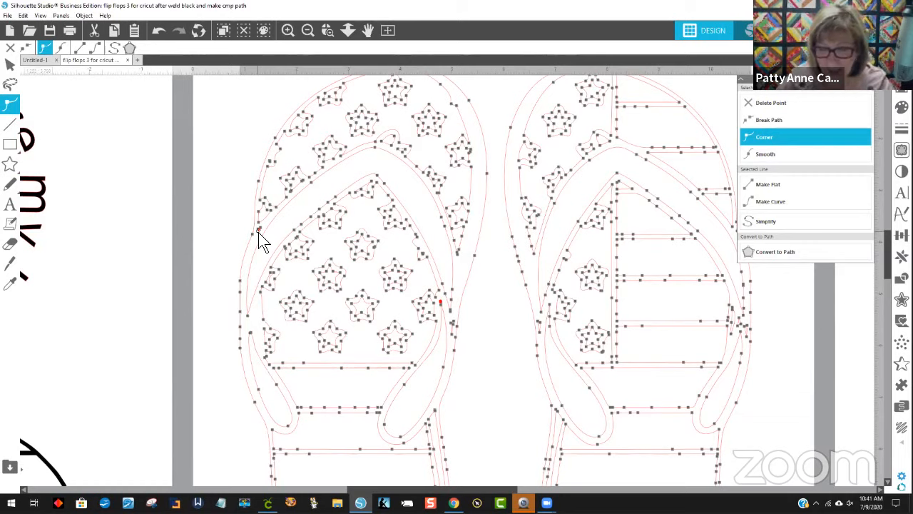
pyautogui.click(261, 239)
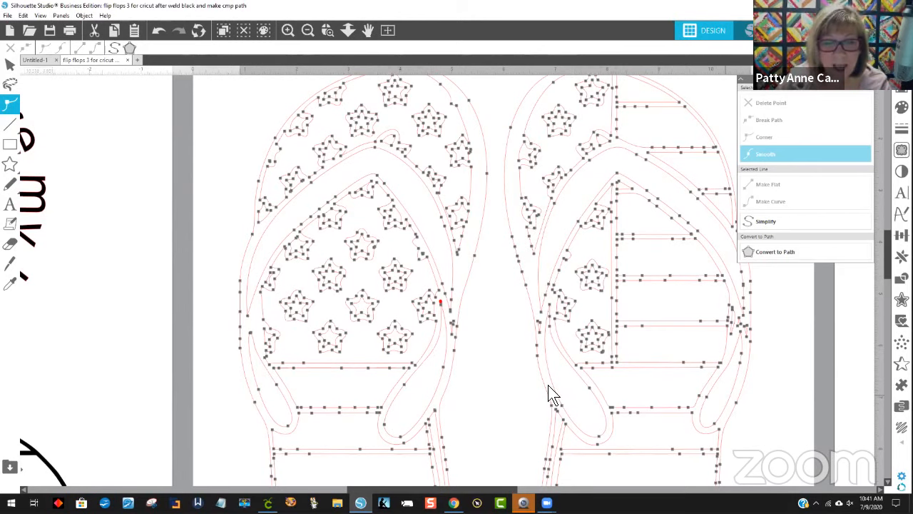
pyautogui.click(511, 366)
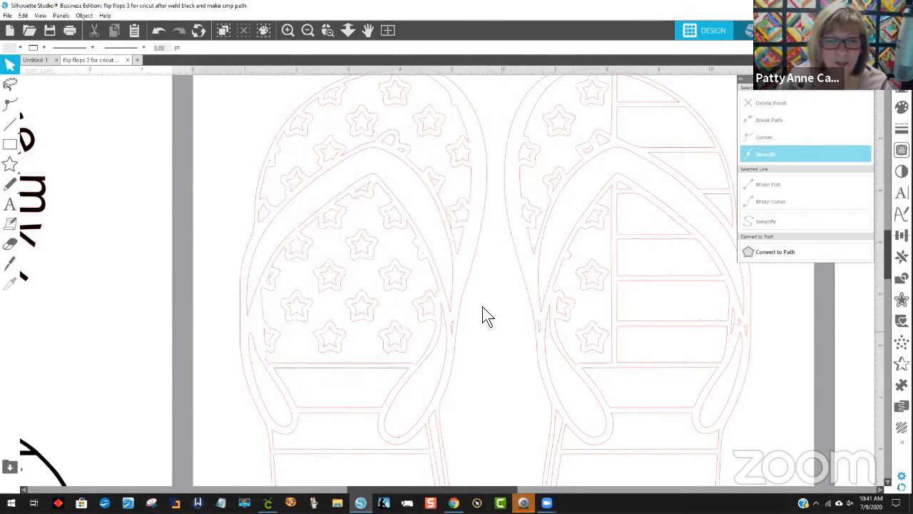
# Delete the small sliver contour on the left flip-flop's inner edge beside the strap and finish point editing
pyautogui.click(453, 336)
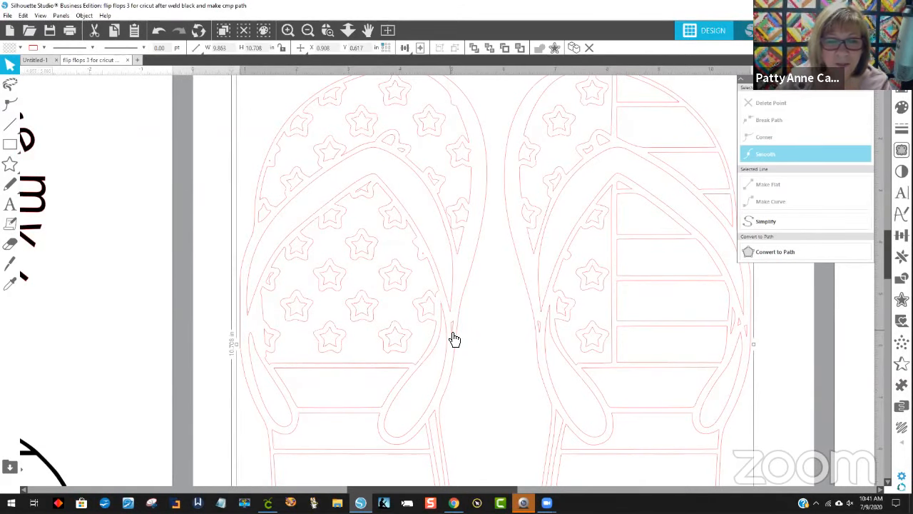
pyautogui.doubleClick(453, 336)
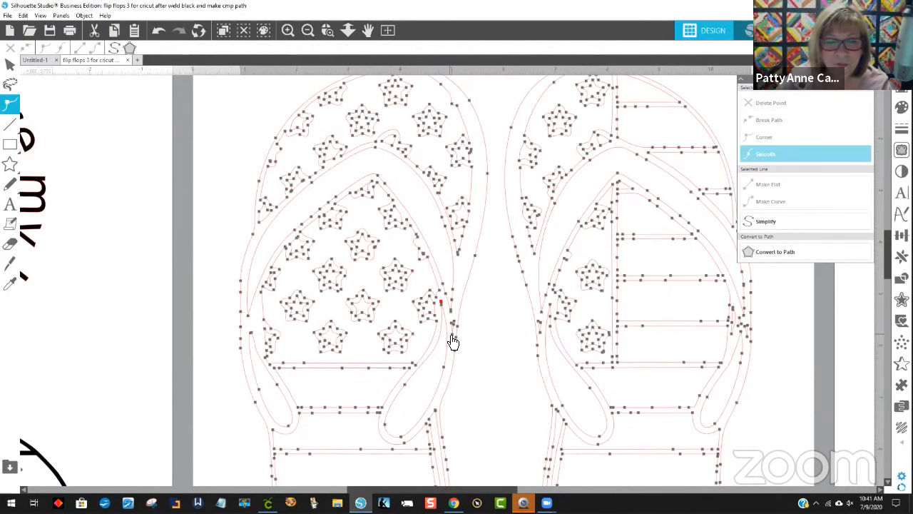
pyautogui.click(455, 337)
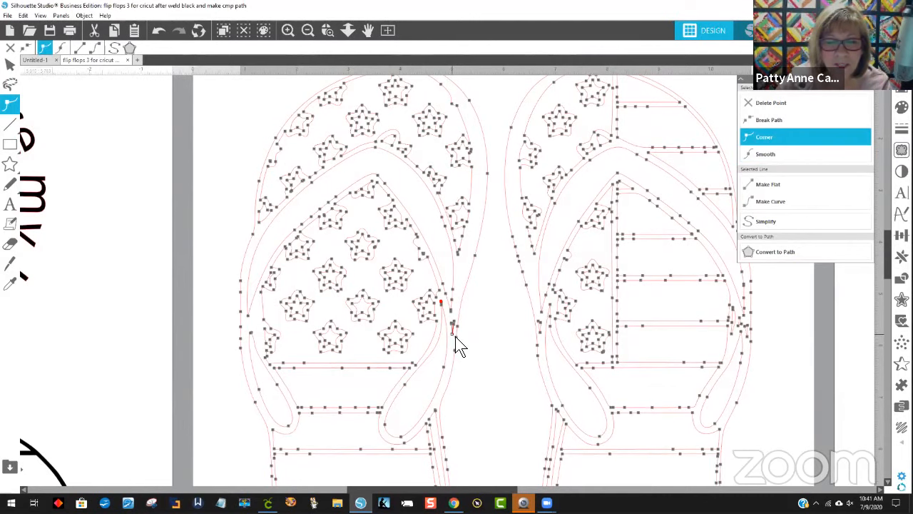
pyautogui.click(464, 346)
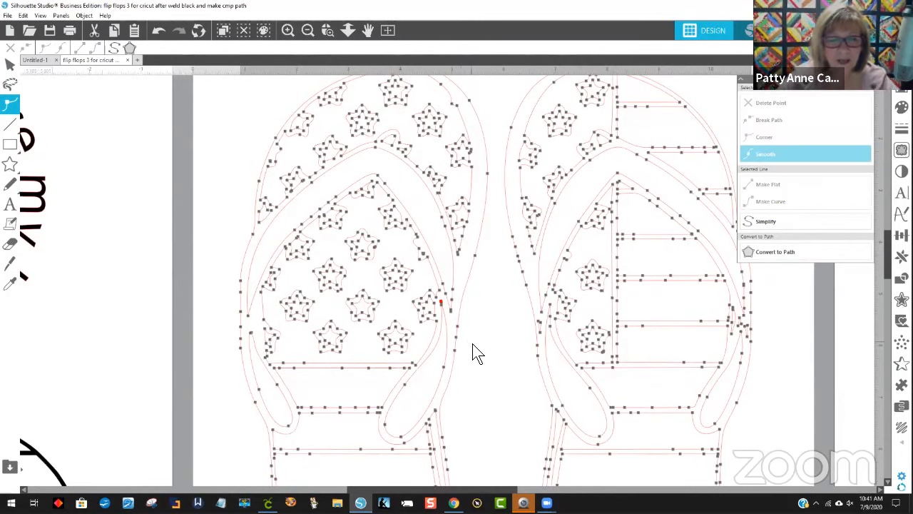
pyautogui.click(484, 341)
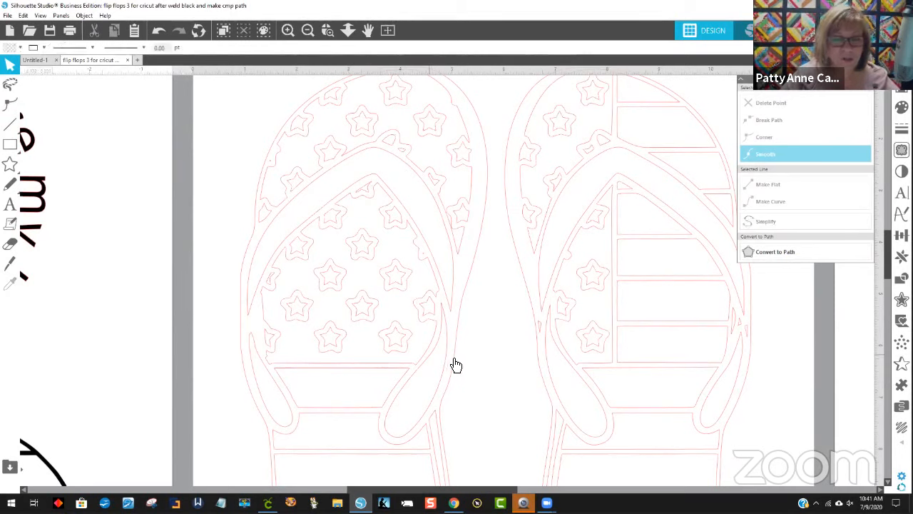
# Delete the small sliver contour on the right flip-flop's inner edge beside the strap
pyautogui.click(542, 334)
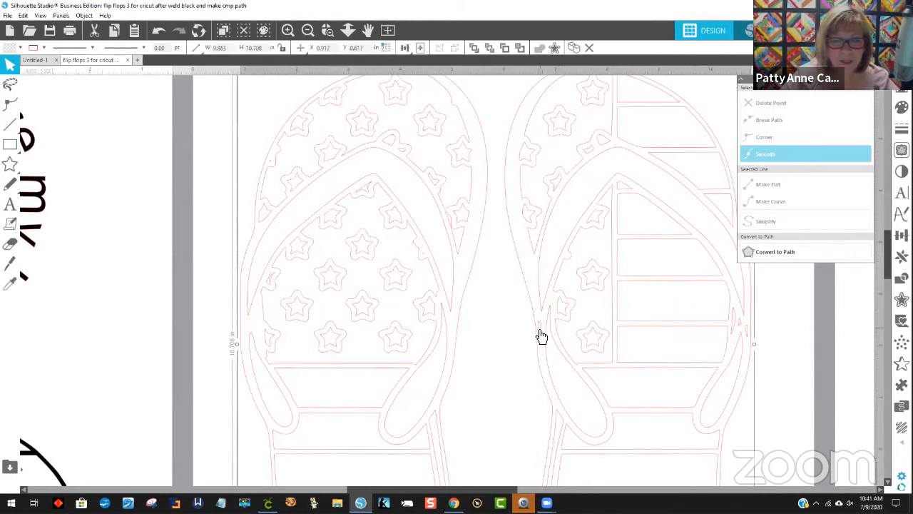
pyautogui.doubleClick(547, 334)
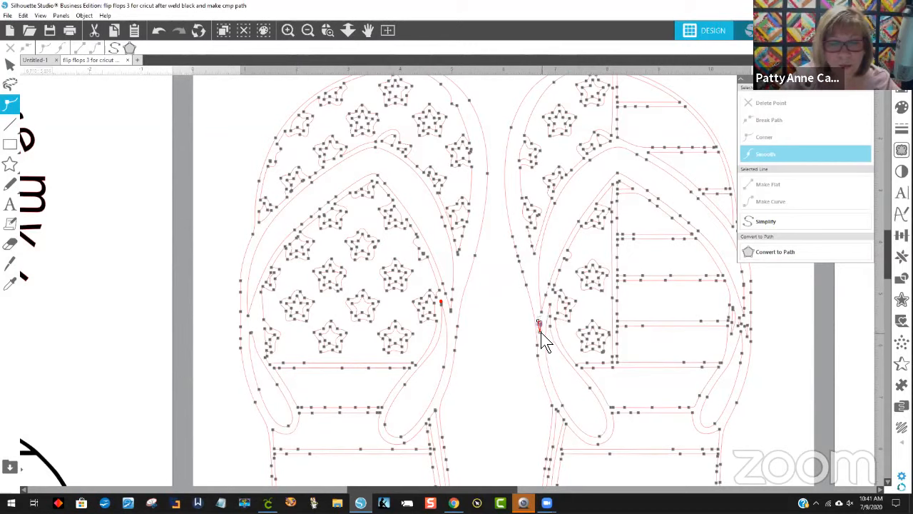
pyautogui.click(541, 332)
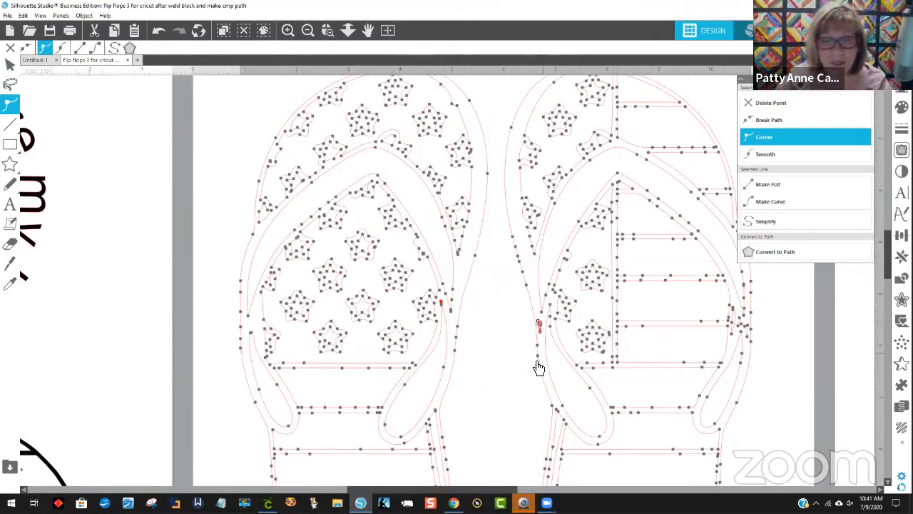
pyautogui.press('Delete')
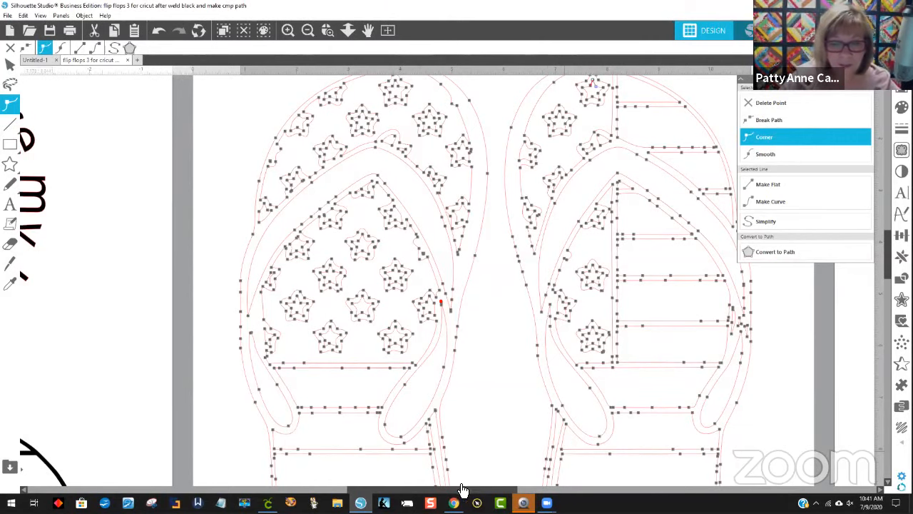
# Delete the remaining sliver contours on the right flip-flop's outer edge beside the strap and finish point editing
pyautogui.moveTo(457, 489); pyautogui.dragTo(527, 490)
pyautogui.click(573, 347)
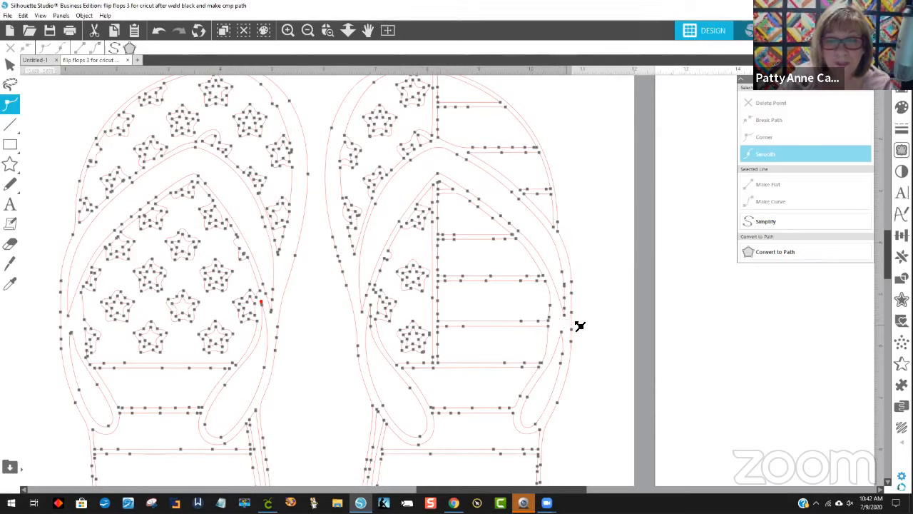
pyautogui.click(583, 299)
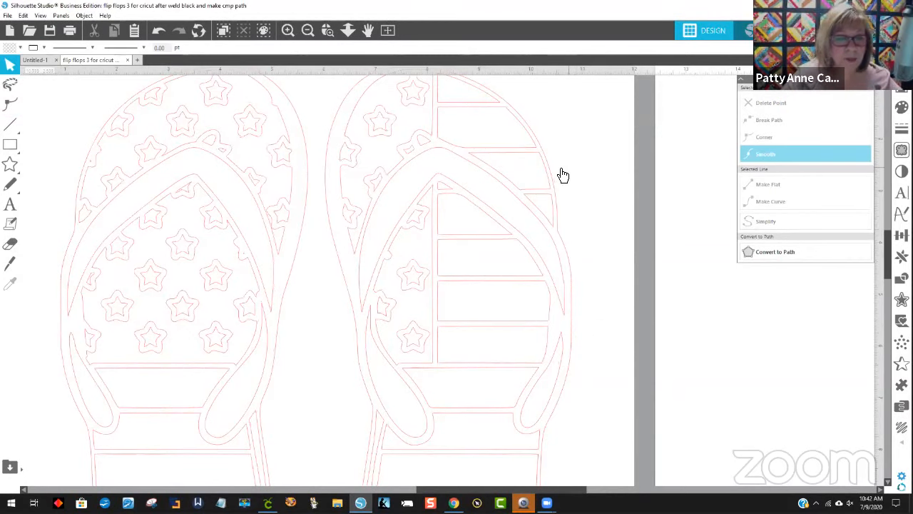
# Fill the whole cleaned-up flip-flop trace with light teal
pyautogui.click(307, 30)
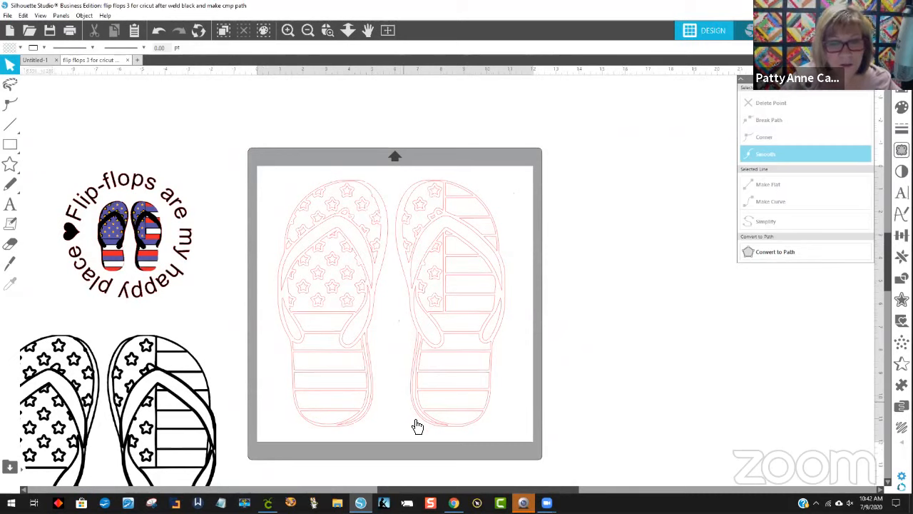
pyautogui.click(418, 412)
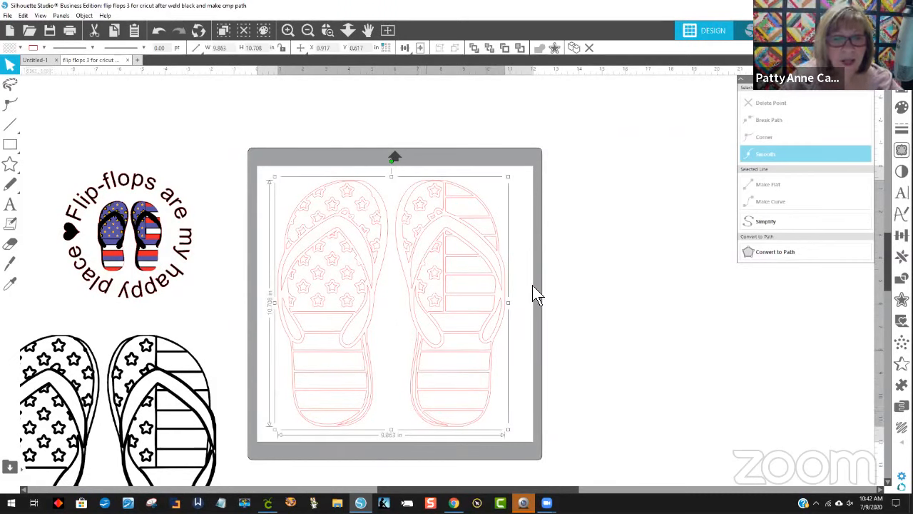
pyautogui.click(582, 243)
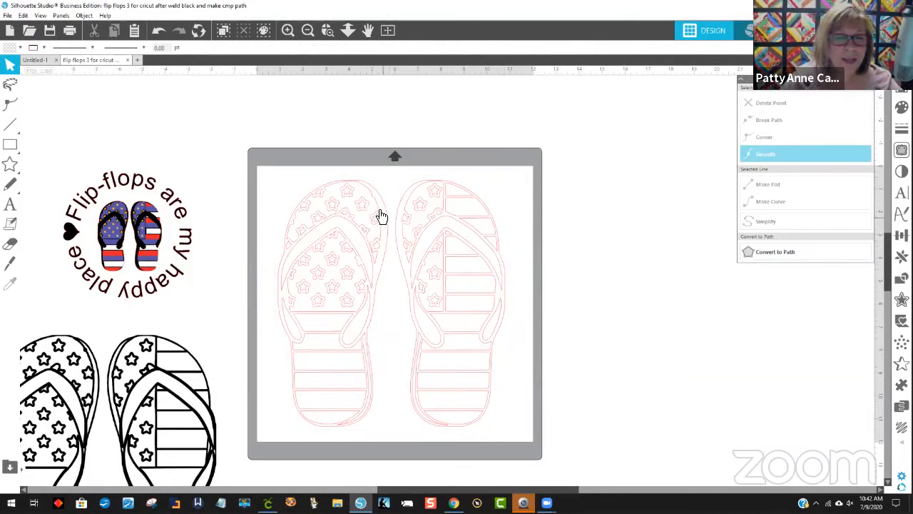
pyautogui.click(364, 184)
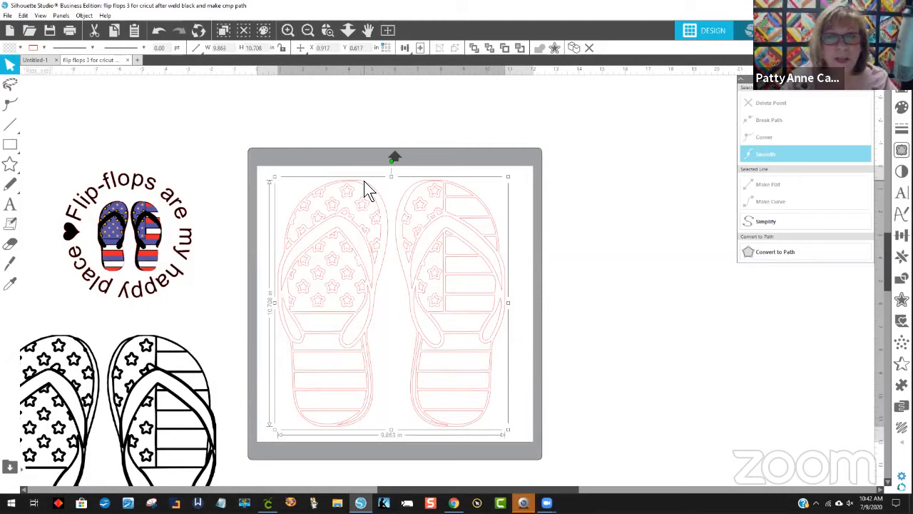
pyautogui.click(12, 49)
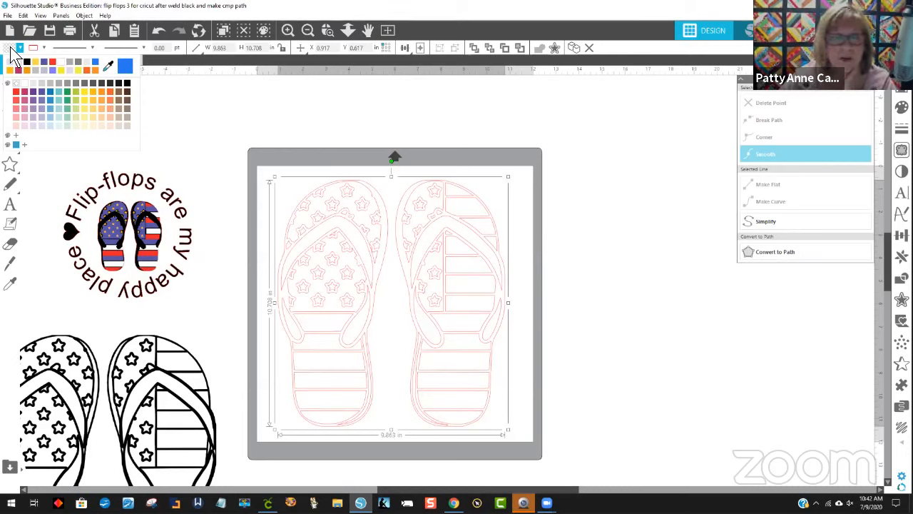
pyautogui.click(58, 108)
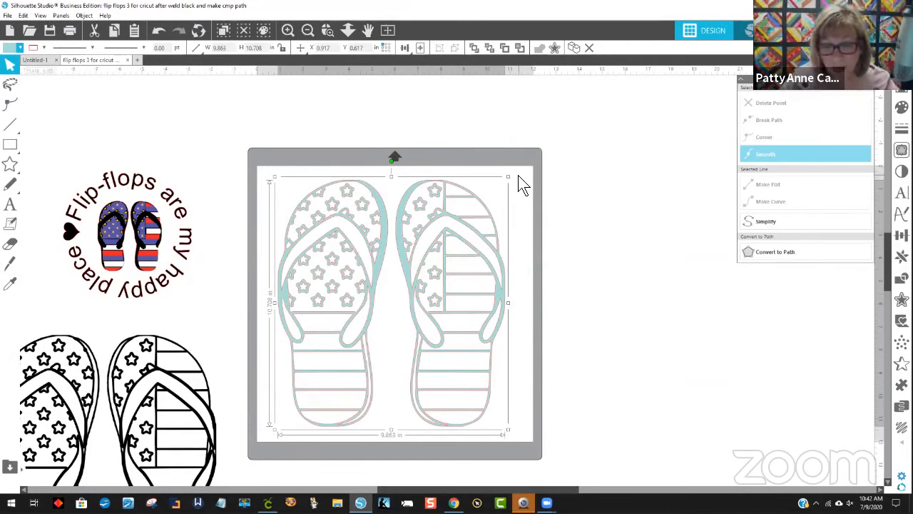
# Release the compound path of the filled flip-flop trace so its parts become separate shapes
pyautogui.click(91, 16)
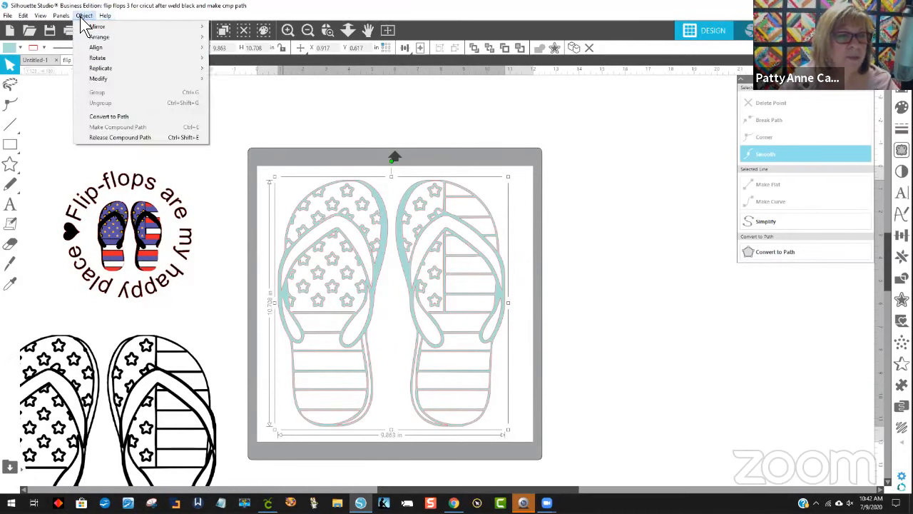
pyautogui.click(184, 137)
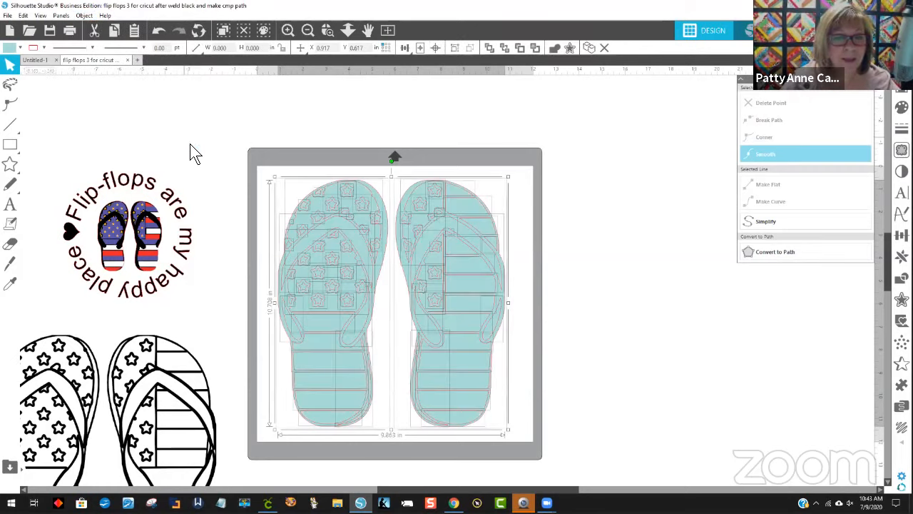
pyautogui.click(609, 202)
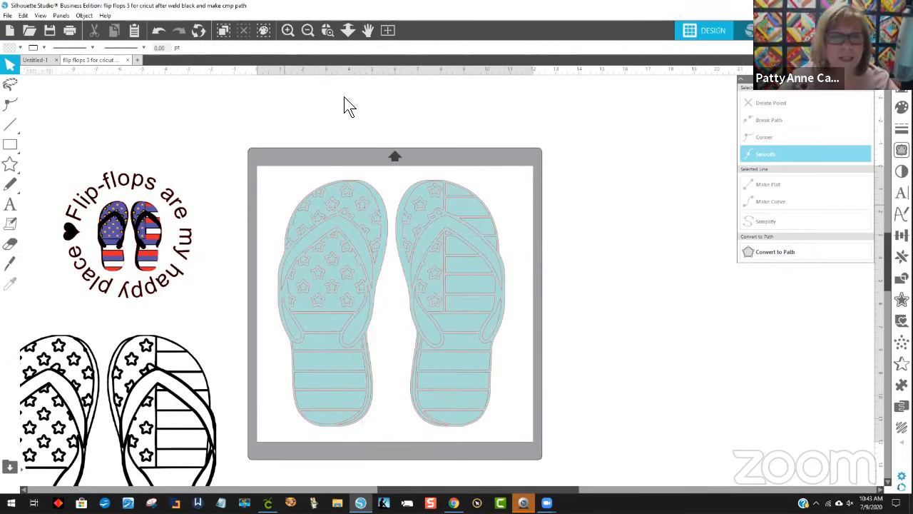
pyautogui.click(326, 30)
pyautogui.moveTo(249, 302); pyautogui.dragTo(565, 455)
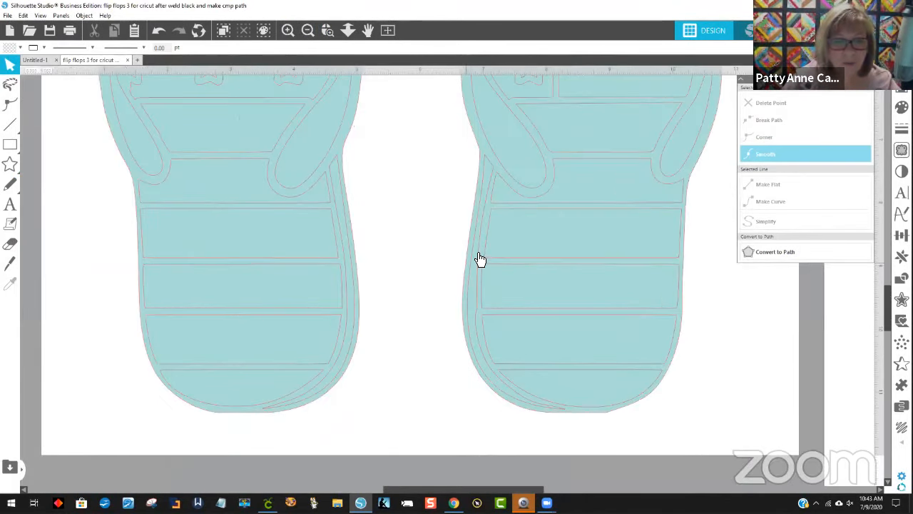
# Delete the long curved sliver shapes along the inner edges of both flip-flop soles
pyautogui.click(471, 274)
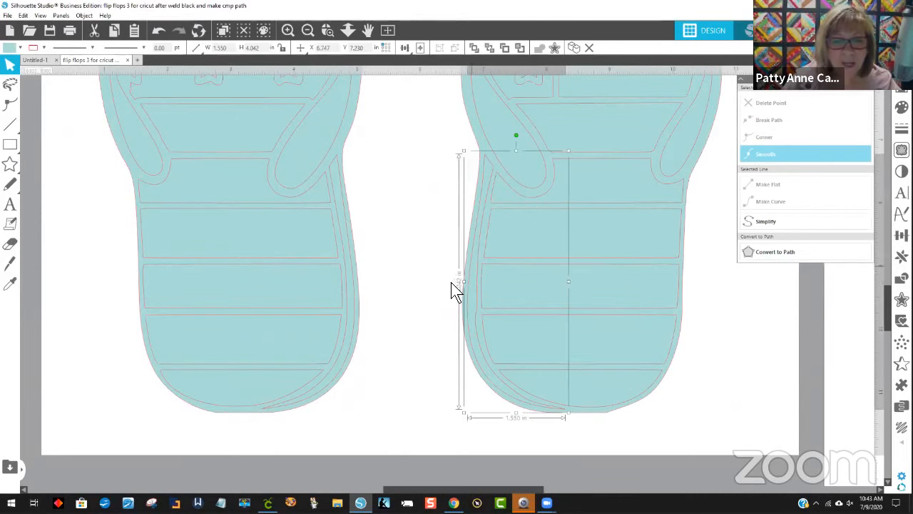
pyautogui.moveTo(450, 283); pyautogui.dragTo(421, 288)
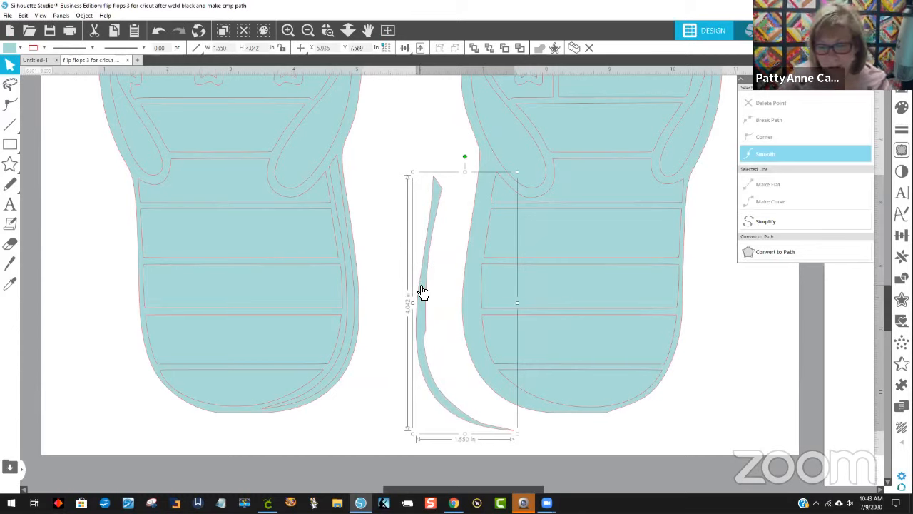
pyautogui.press('Delete')
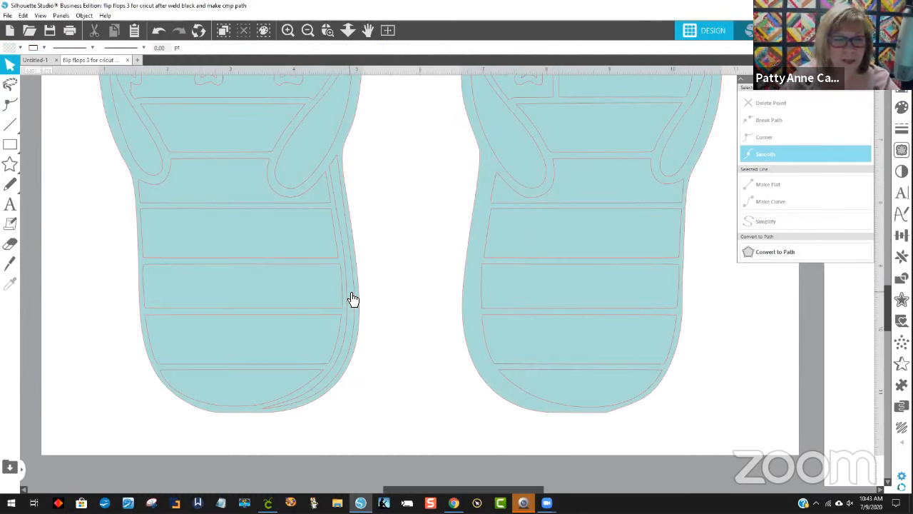
pyautogui.moveTo(352, 300); pyautogui.dragTo(406, 293)
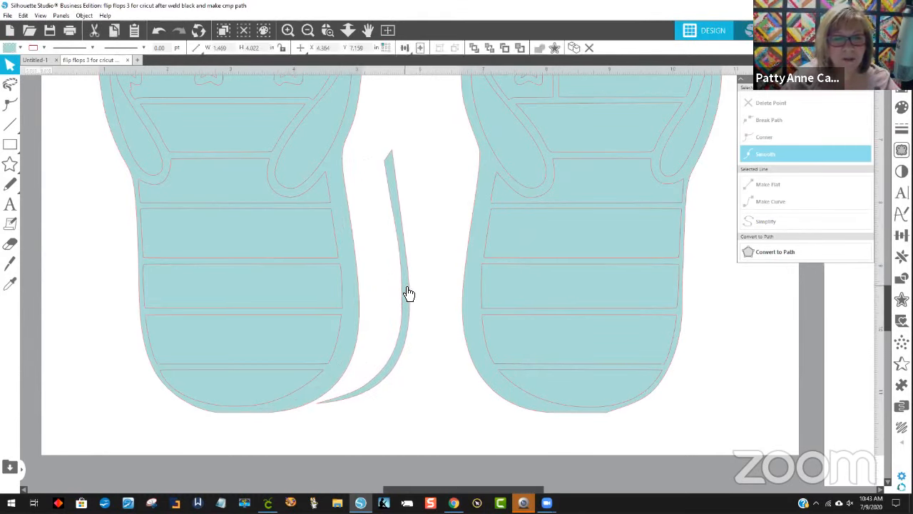
pyautogui.press('Delete')
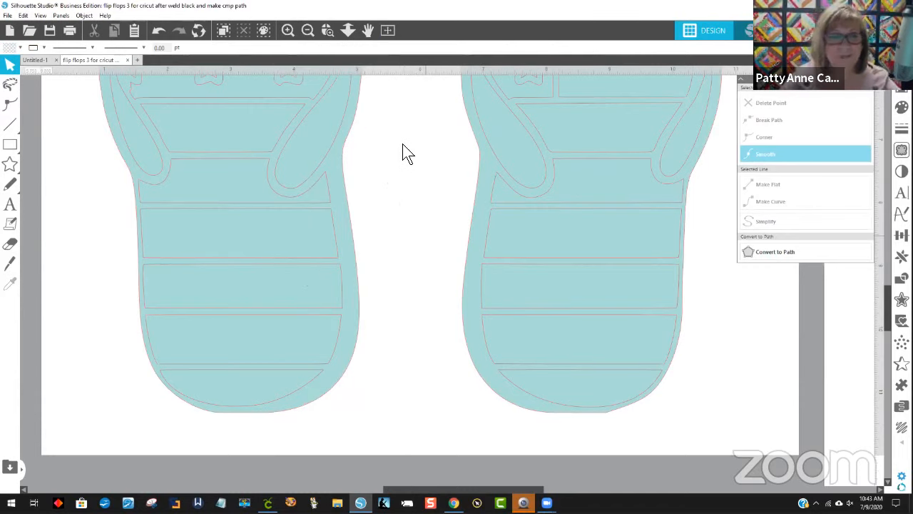
# Enlarge the "Flip-flops are my happy place" sample to about 8.87 in wide and move the coloring-page image down clear of it
pyautogui.scroll(1, 385, 143)
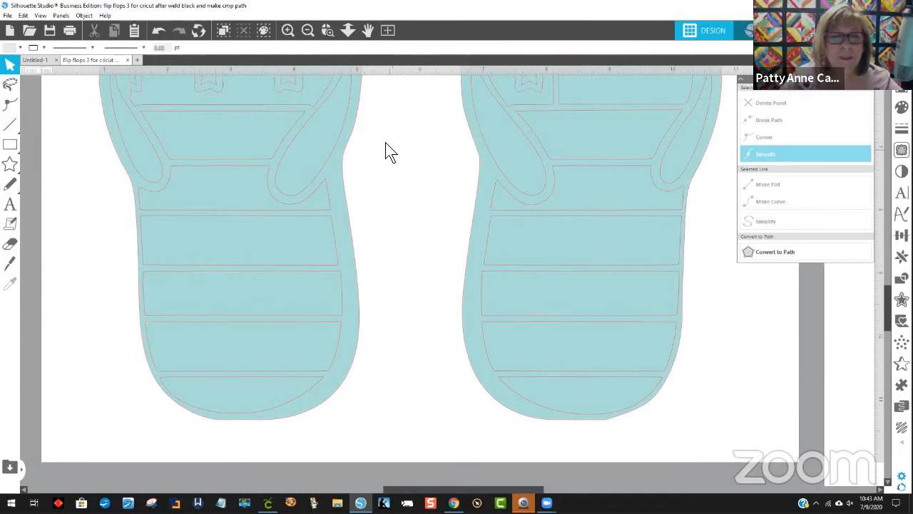
pyautogui.click(308, 27)
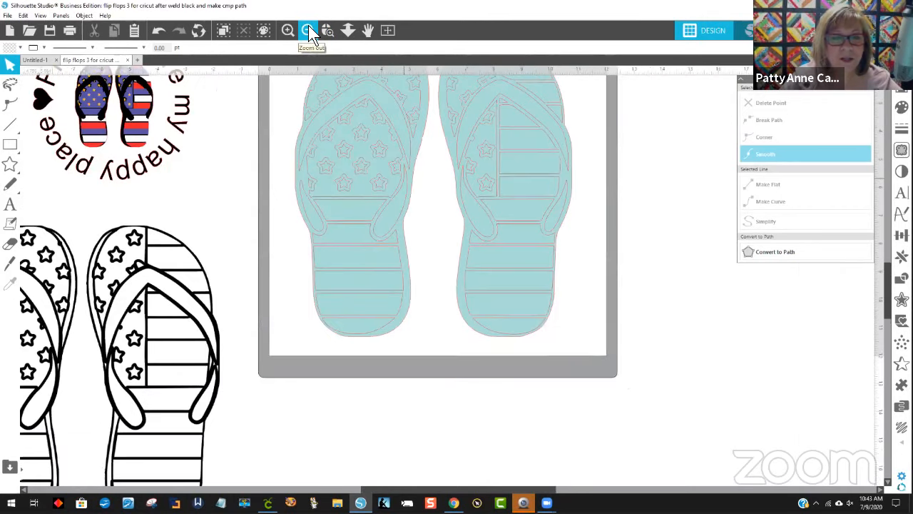
pyautogui.click(308, 30)
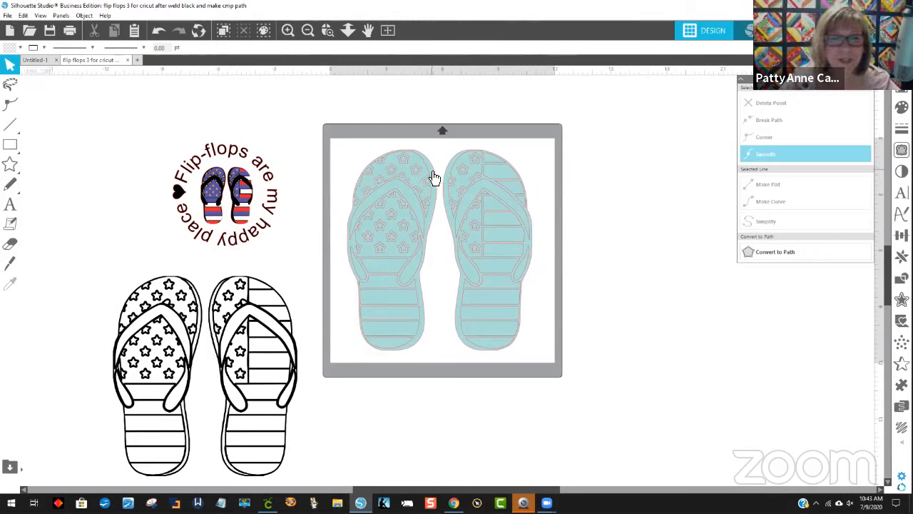
pyautogui.click(243, 213)
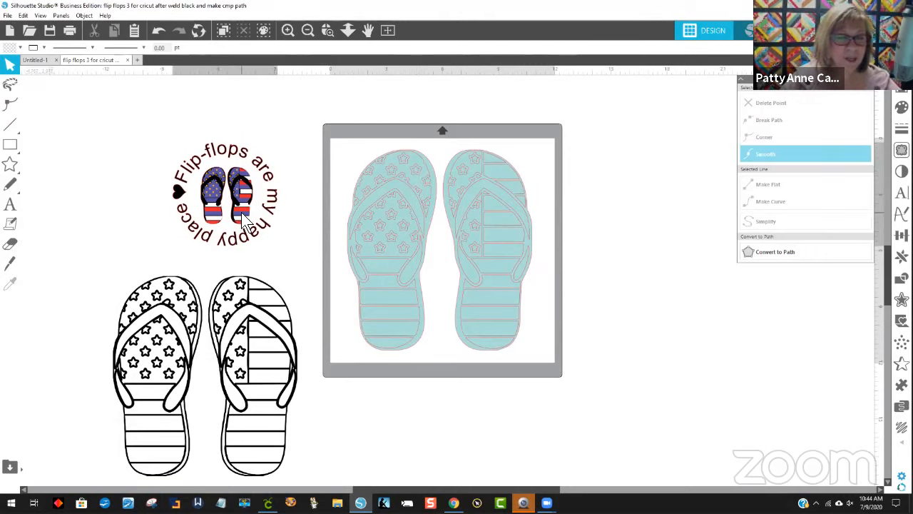
pyautogui.moveTo(279, 249); pyautogui.dragTo(234, 260)
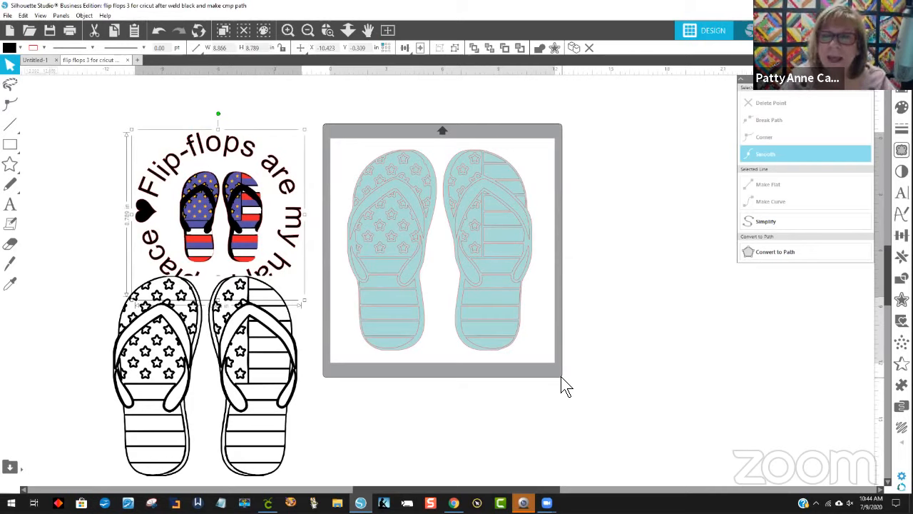
pyautogui.click(275, 448)
pyautogui.moveTo(274, 448); pyautogui.dragTo(255, 489)
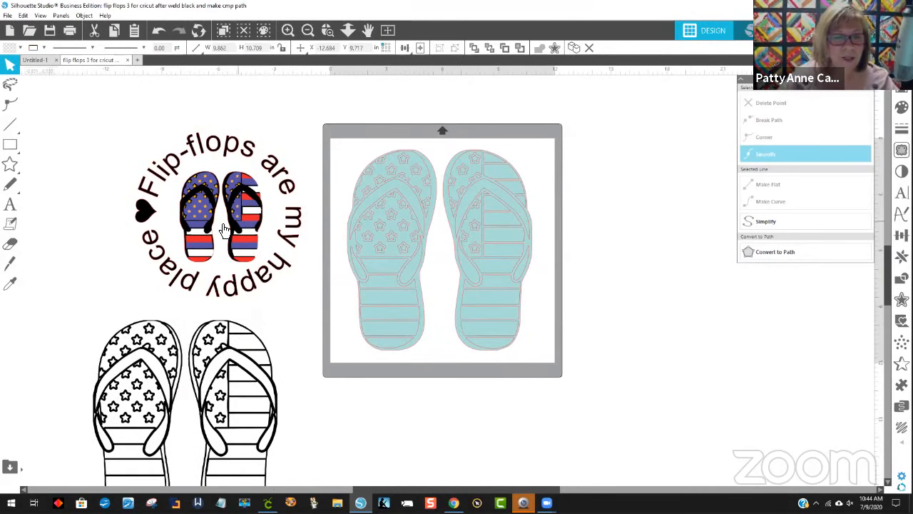
pyautogui.click(246, 229)
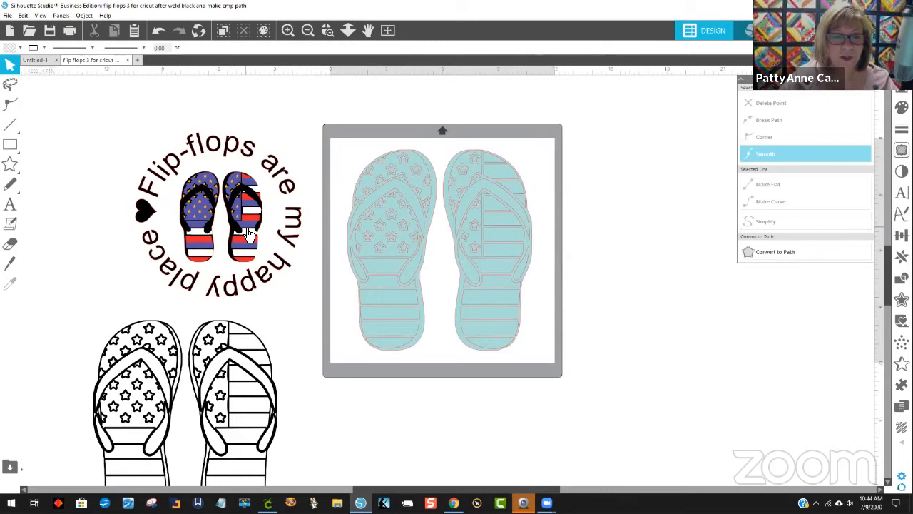
# Fill every third stripe on both flip-flops with red, starting from the heel pieces and including the segment outside the right strap
pyautogui.click(390, 346)
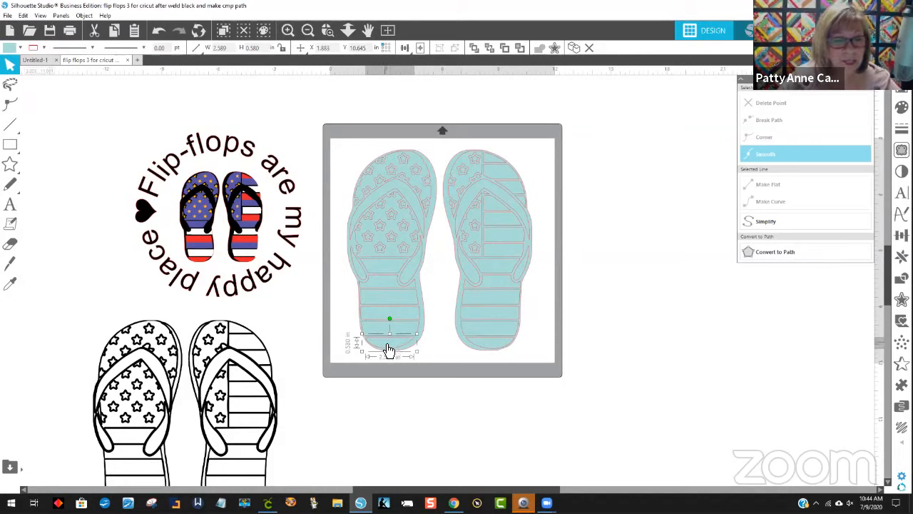
pyautogui.click(380, 306)
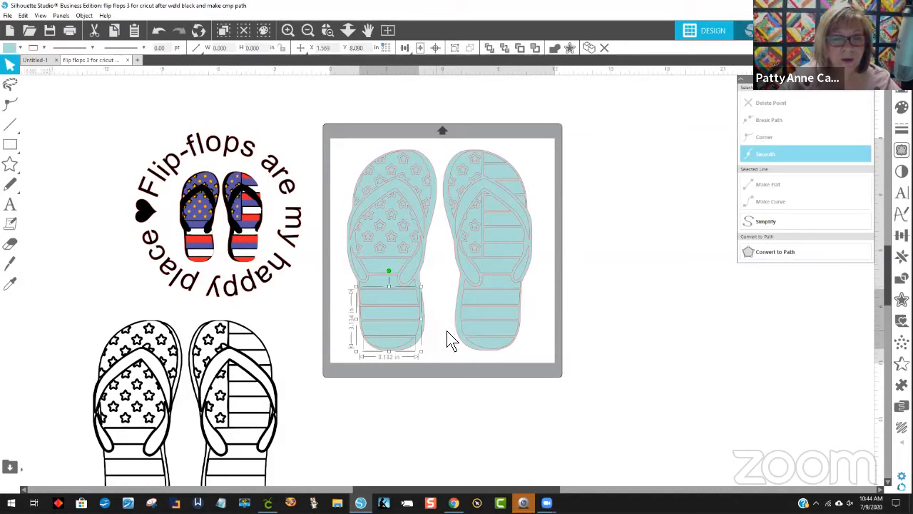
pyautogui.keyDown('shift'); pyautogui.click(492, 351); pyautogui.keyUp('shift')
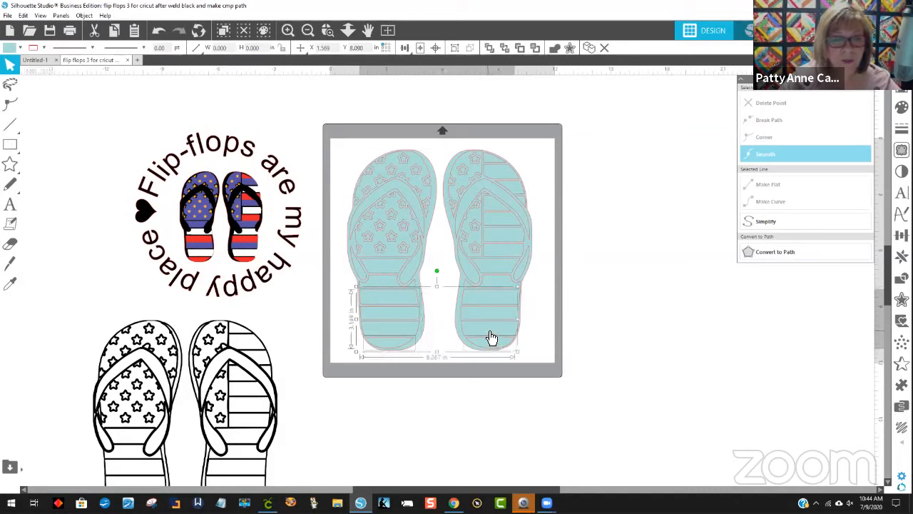
pyautogui.keyDown('shift'); pyautogui.click(483, 291); pyautogui.keyUp('shift')
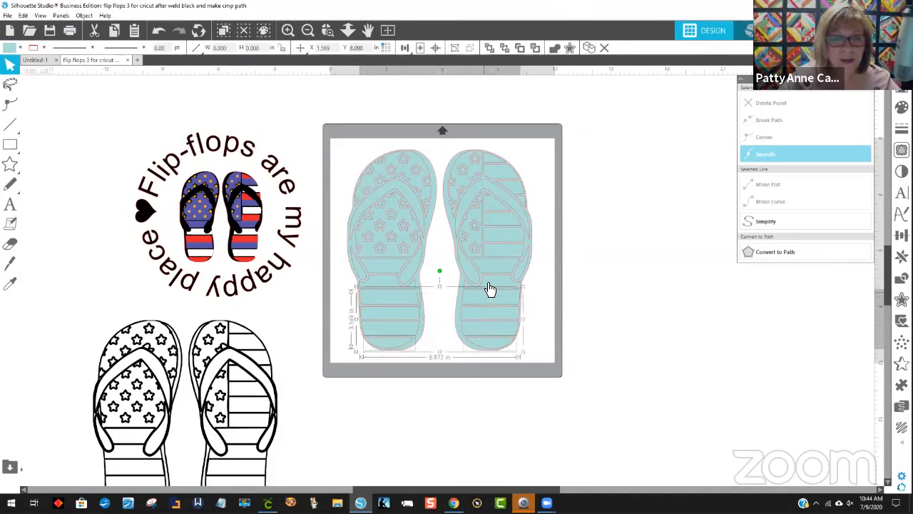
pyautogui.keyDown('shift'); pyautogui.click(499, 255); pyautogui.keyUp('shift')
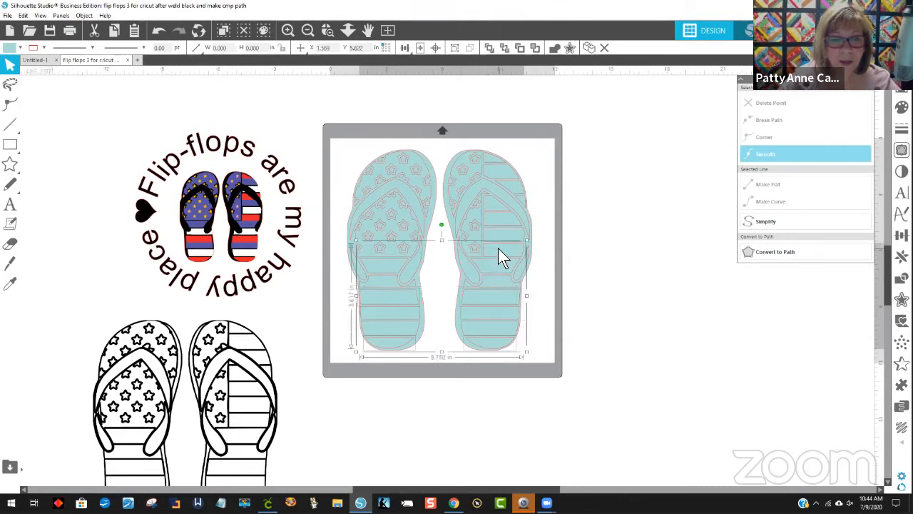
pyautogui.keyDown('shift'); pyautogui.click(496, 207); pyautogui.keyUp('shift')
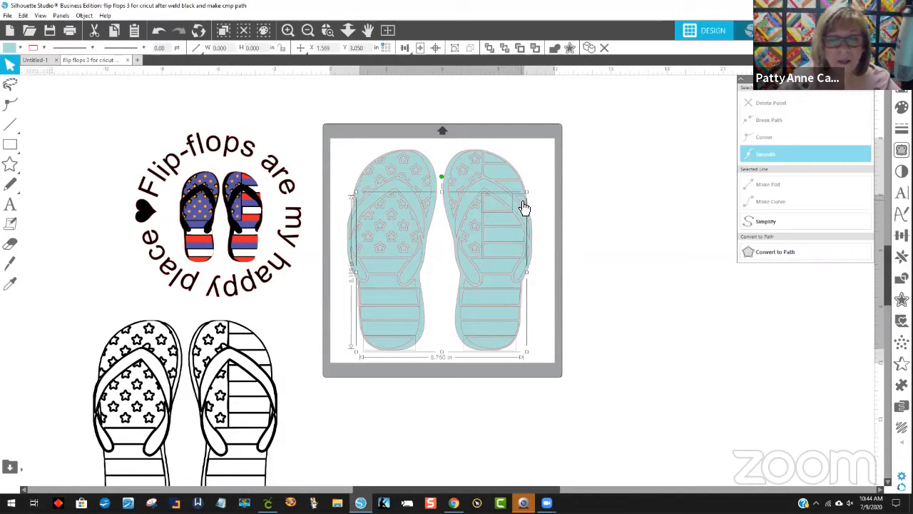
pyautogui.keyDown('shift'); pyautogui.click(523, 203); pyautogui.keyUp('shift')
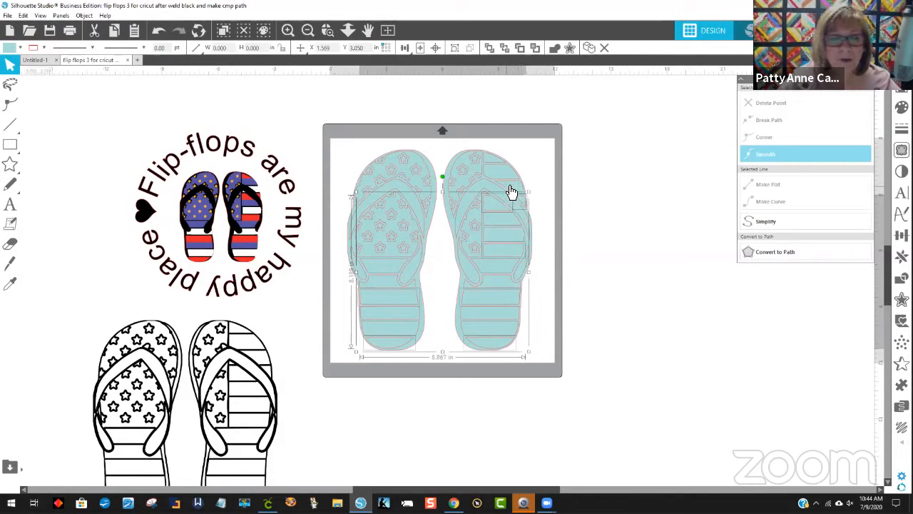
pyautogui.keyDown('shift'); pyautogui.click(492, 165); pyautogui.keyUp('shift')
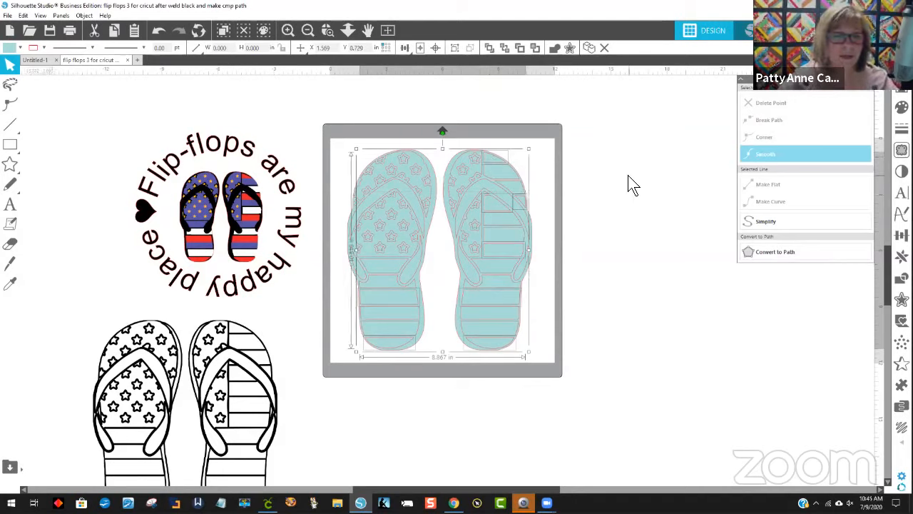
pyautogui.click(10, 56)
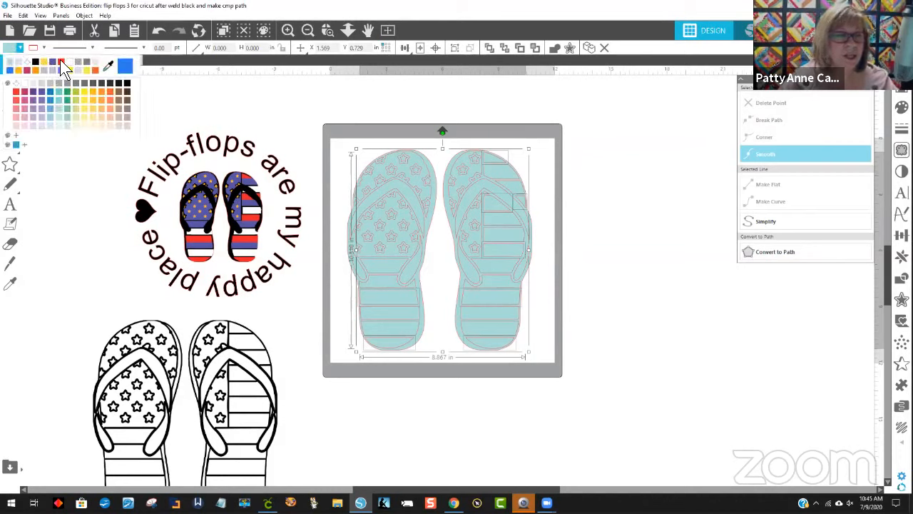
pyautogui.click(60, 61)
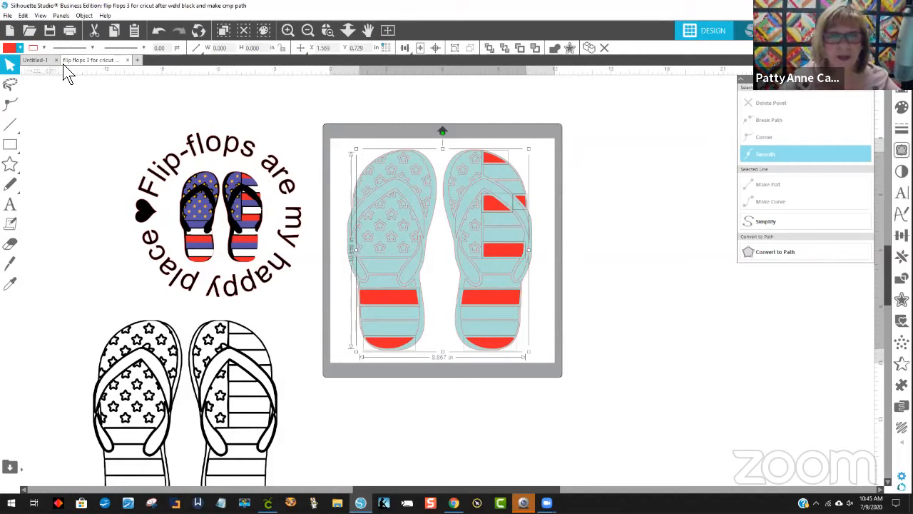
# Combine all the selected red stripes into one compound path
pyautogui.click(10, 163)
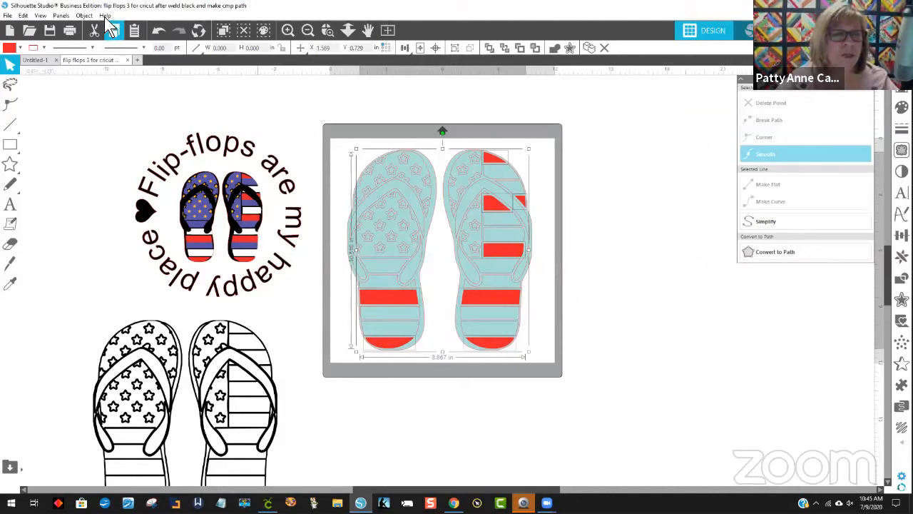
pyautogui.click(84, 15)
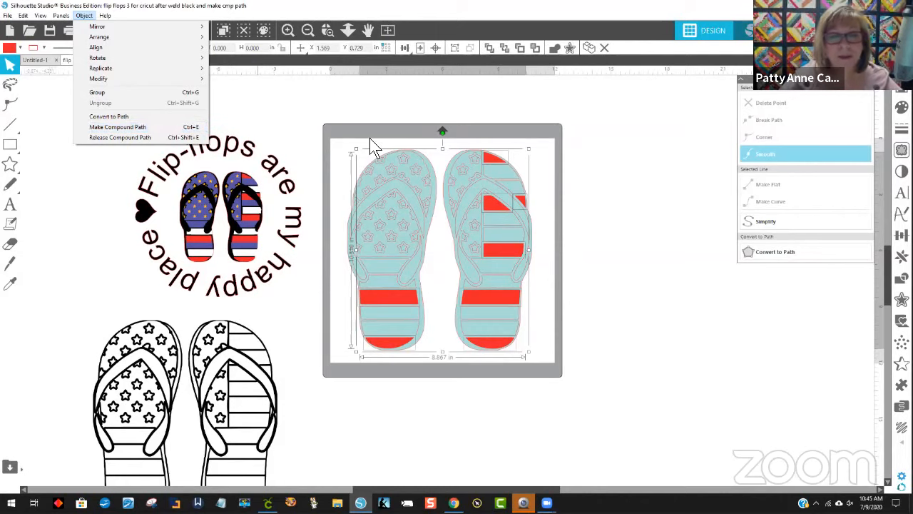
pyautogui.rightClick(626, 179)
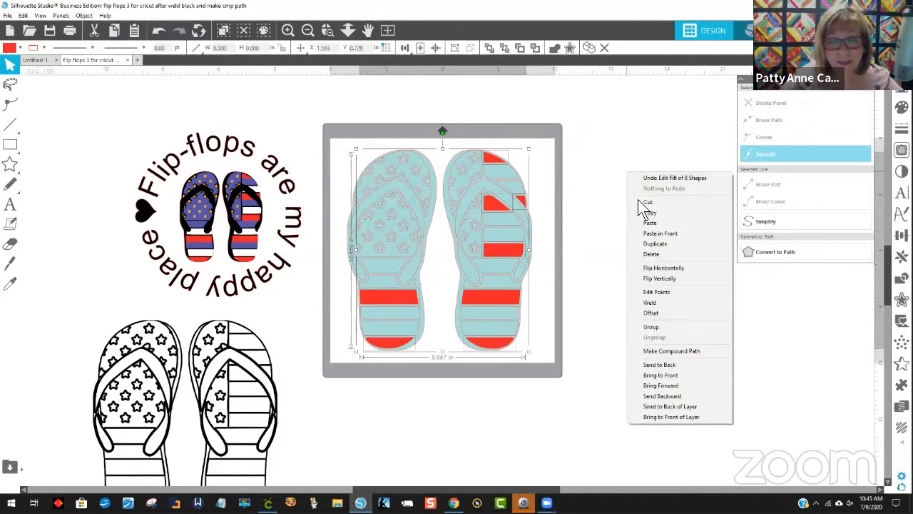
pyautogui.click(687, 352)
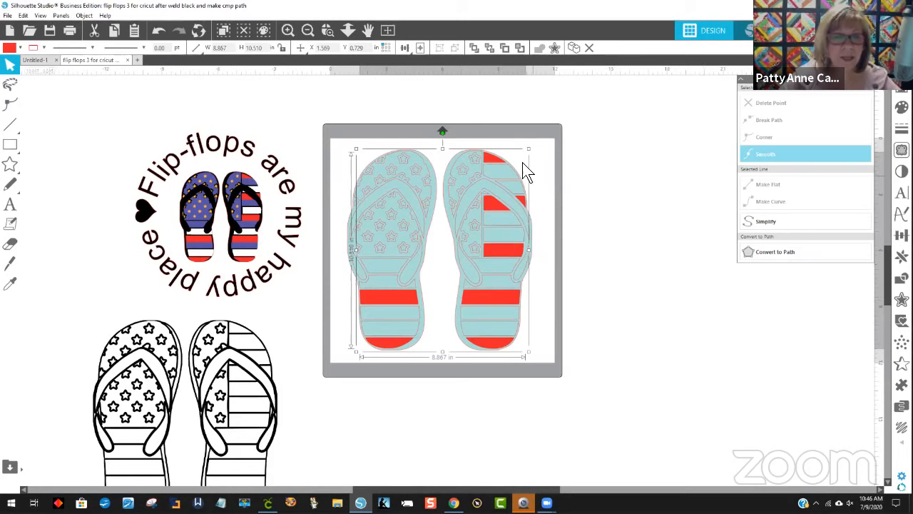
# Try moving the red stripes aside as one object, undo the move and clear the selection
pyautogui.moveTo(493, 161); pyautogui.dragTo(563, 163)
pyautogui.click(155, 33)
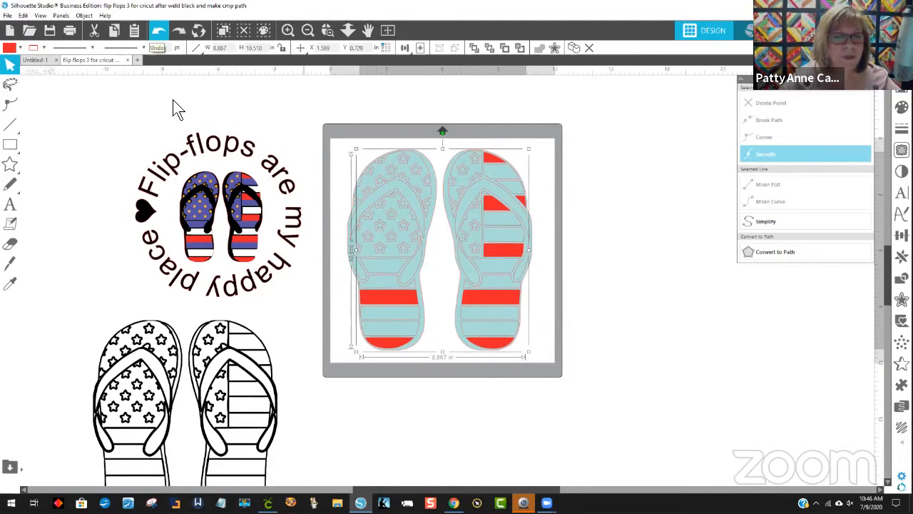
pyautogui.click(417, 371)
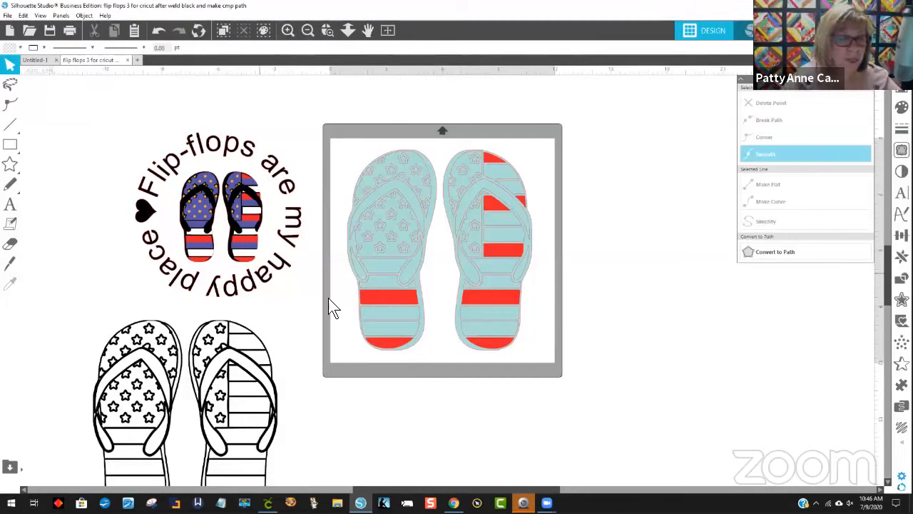
# Fill every third stripe on both flip-flops with white, starting just above the red heel pieces and including the segments beside the straps
pyautogui.doubleClick(388, 328)
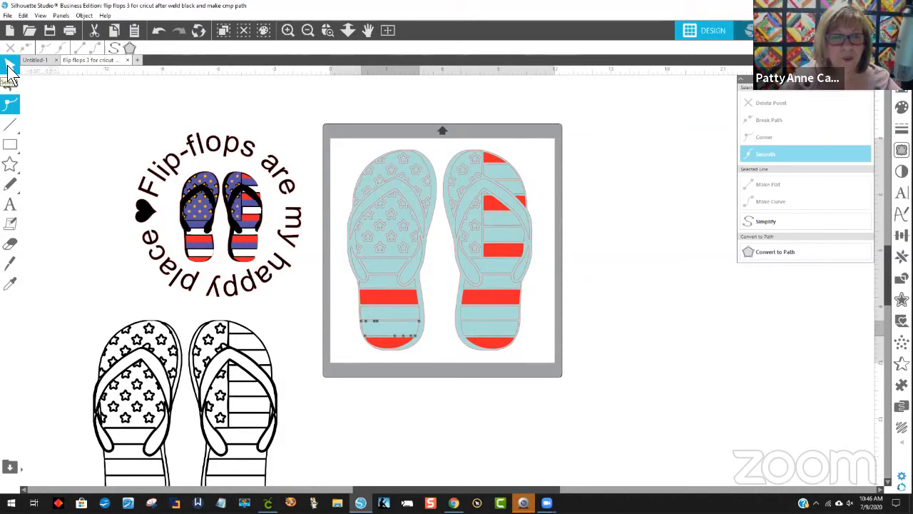
pyautogui.click(9, 70)
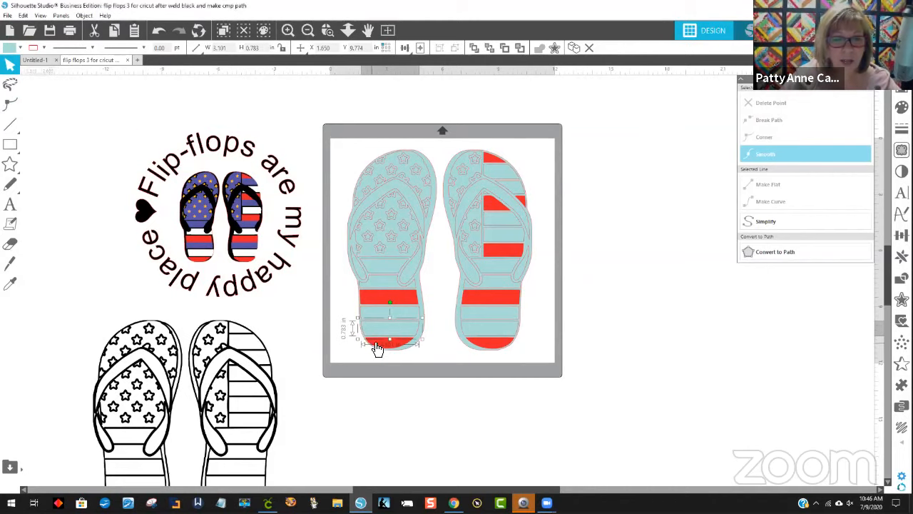
pyautogui.click(382, 292)
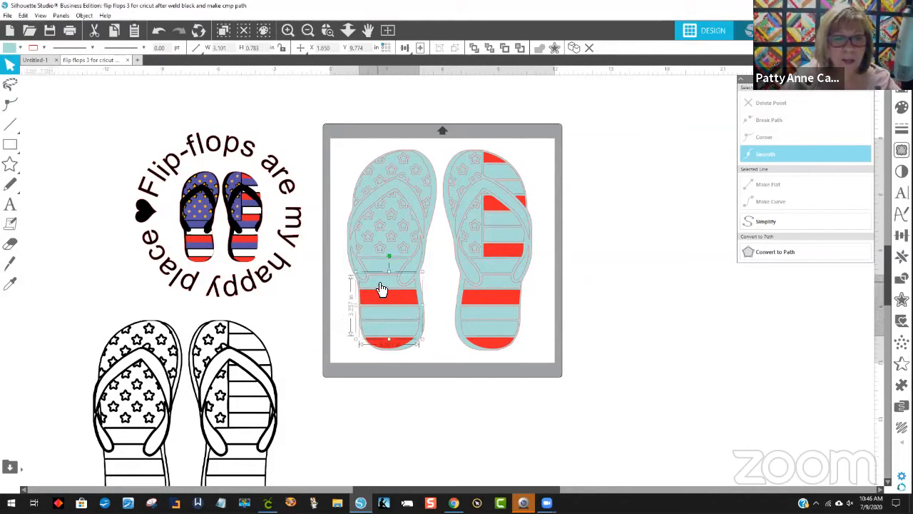
pyautogui.keyDown('shift'); pyautogui.click(484, 334); pyautogui.keyUp('shift')
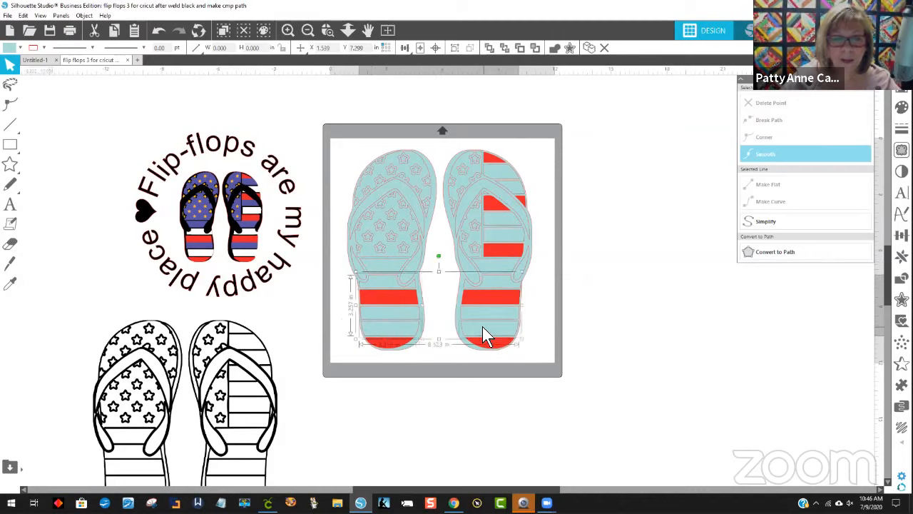
pyautogui.keyDown('shift'); pyautogui.click(494, 277); pyautogui.keyUp('shift')
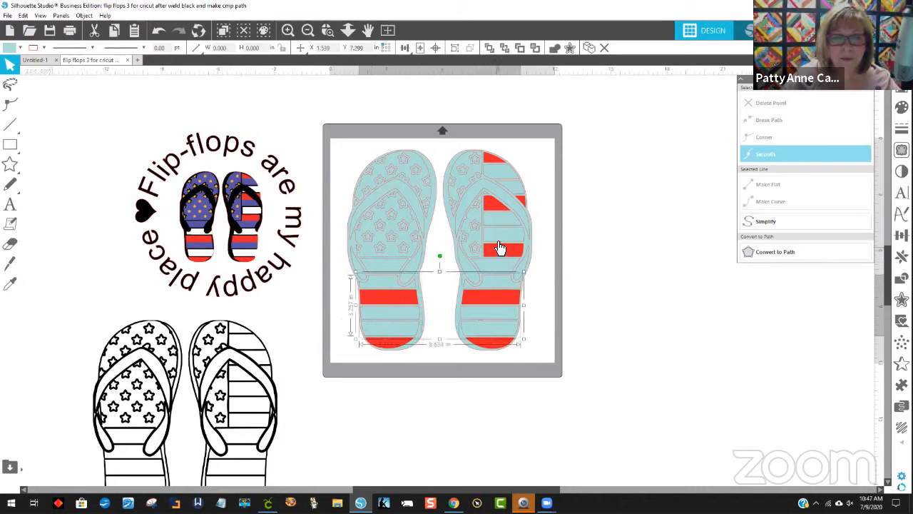
pyautogui.keyDown('shift'); pyautogui.click(499, 248); pyautogui.keyUp('shift')
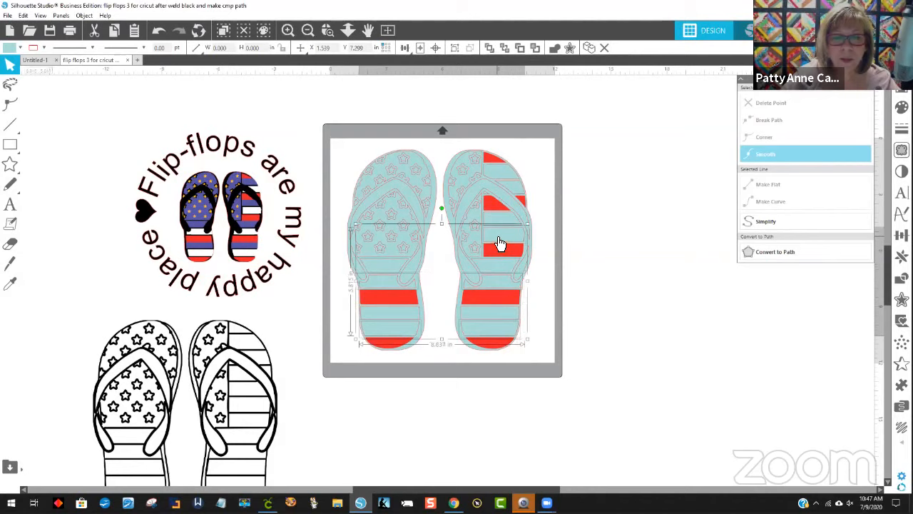
pyautogui.keyDown('shift'); pyautogui.click(516, 189); pyautogui.keyUp('shift')
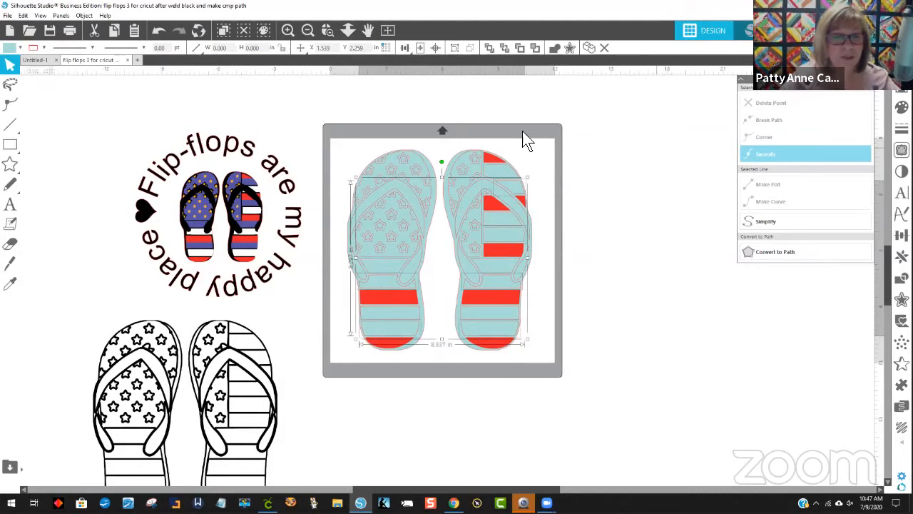
pyautogui.click(8, 48)
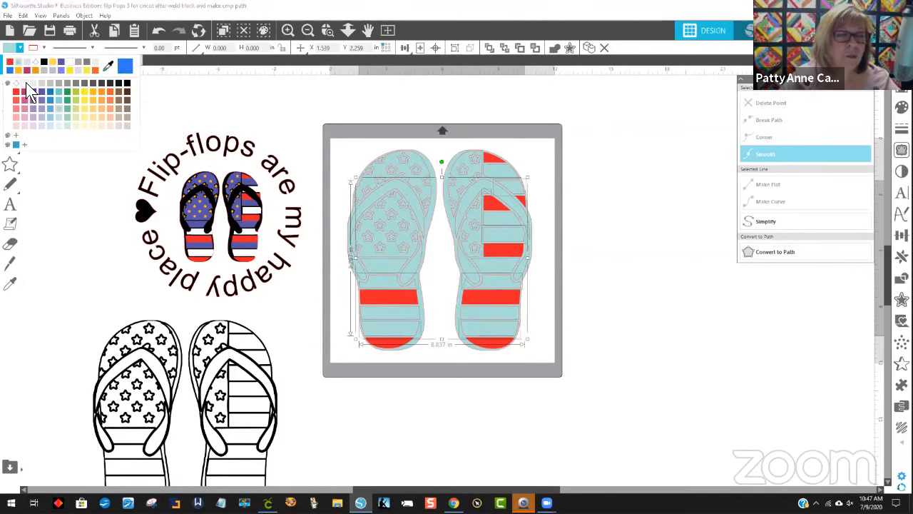
pyautogui.click(25, 83)
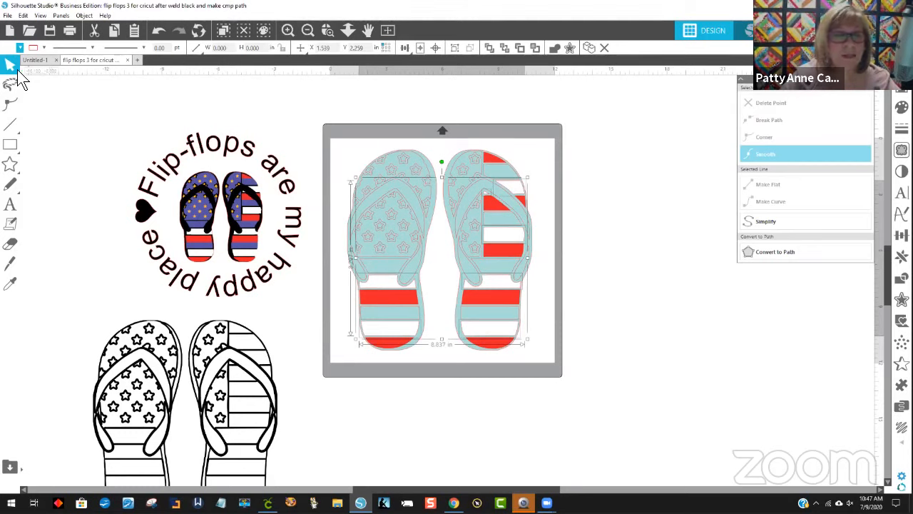
# Combine the selected white stripes into one compound path and clear the selection
pyautogui.click(84, 16)
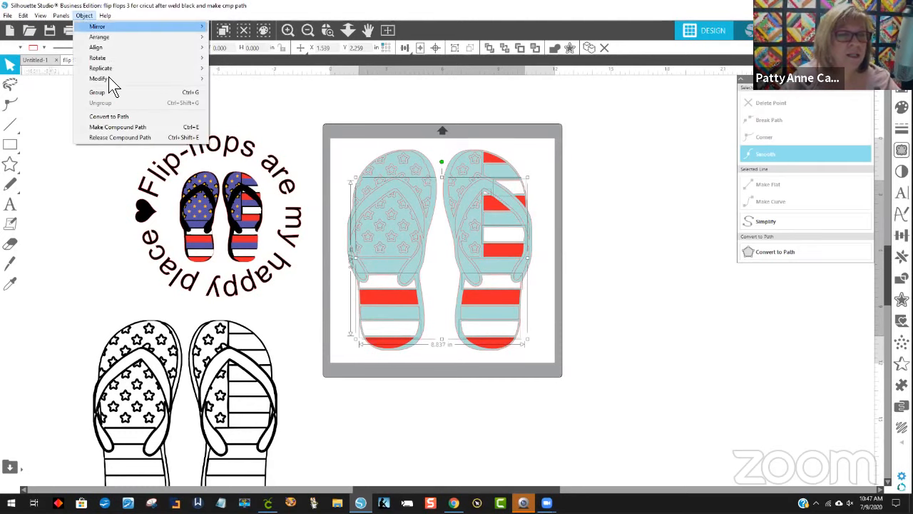
pyautogui.click(129, 126)
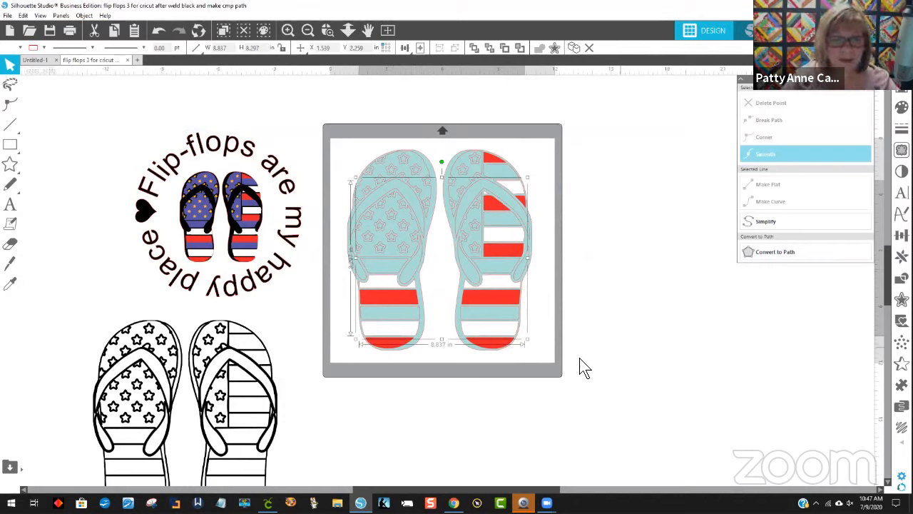
pyautogui.click(10, 103)
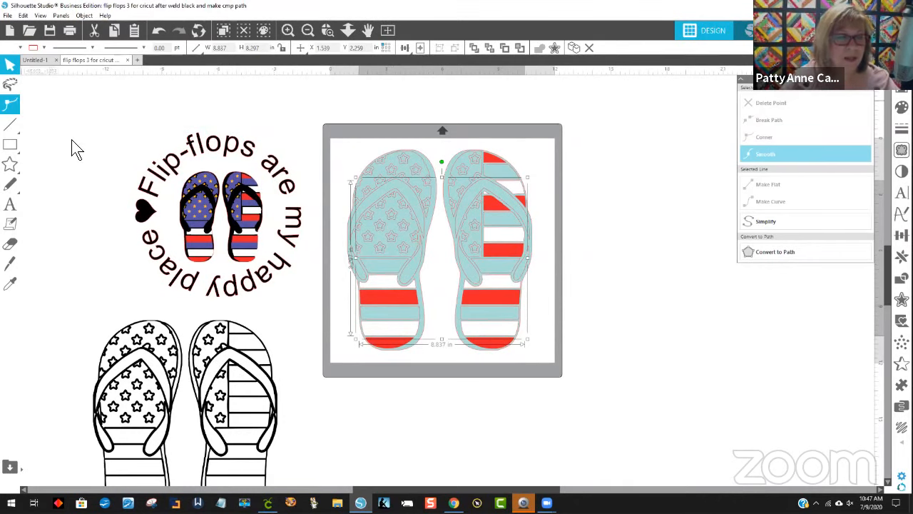
pyautogui.click(410, 417)
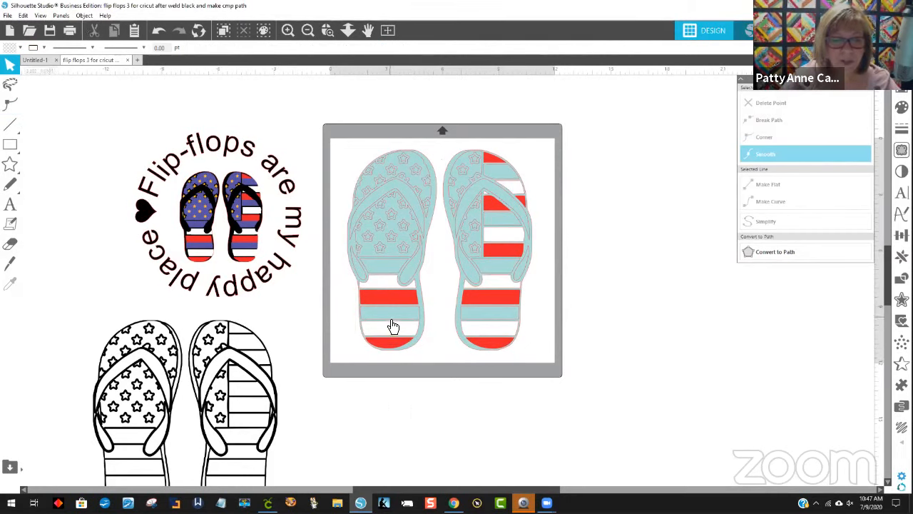
# Fill the remaining uncolored stripes on both flip-flops with the purplish blue of the sample design
pyautogui.click(389, 325)
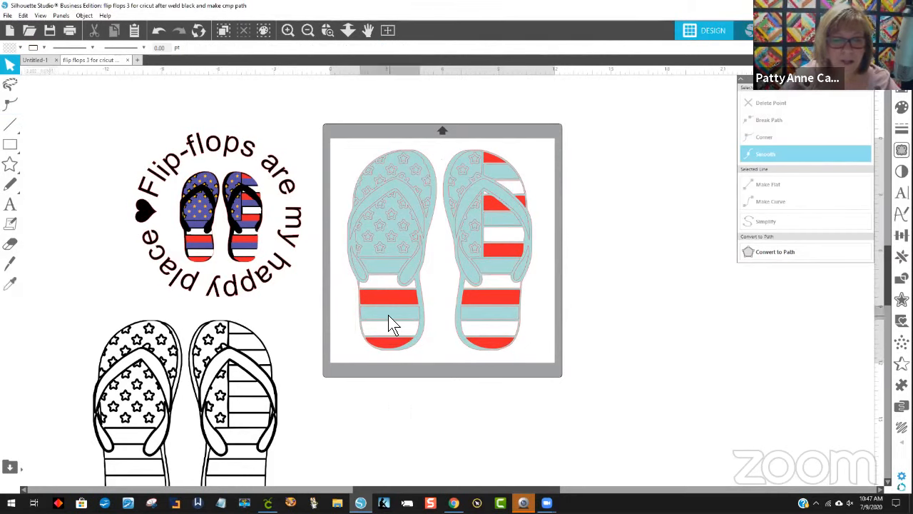
pyautogui.click(385, 272)
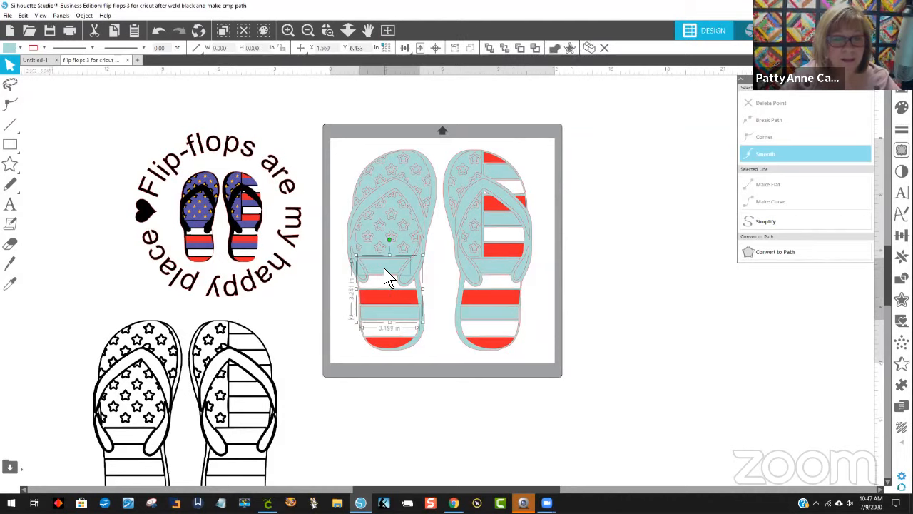
pyautogui.keyDown('shift'); pyautogui.click(492, 313); pyautogui.keyUp('shift')
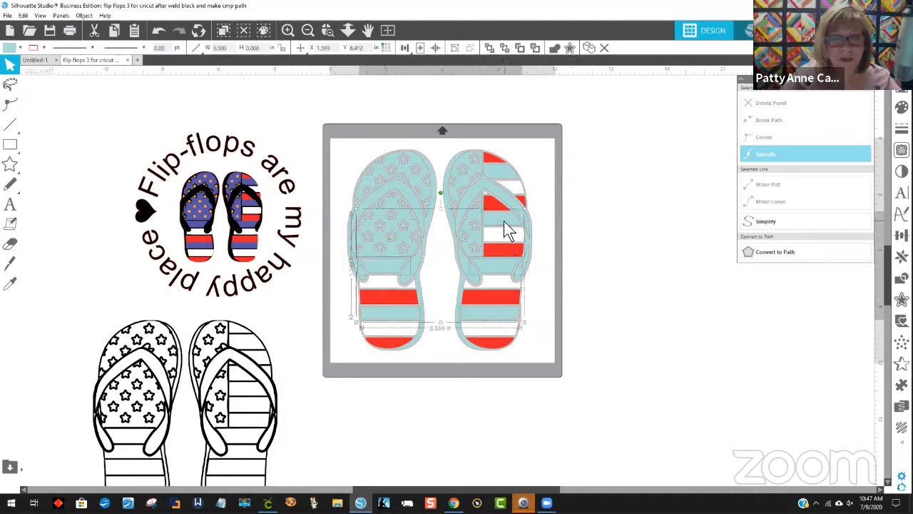
pyautogui.keyDown('shift'); pyautogui.click(496, 167); pyautogui.keyUp('shift')
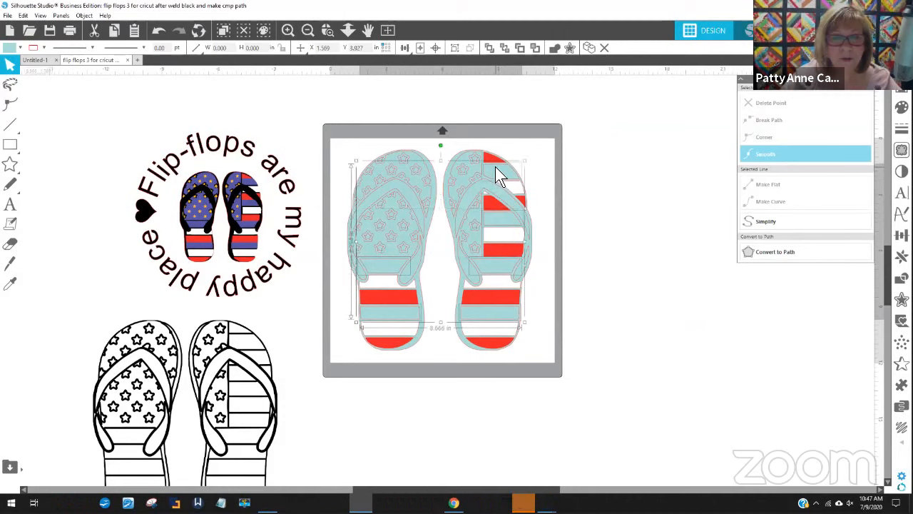
pyautogui.click(9, 50)
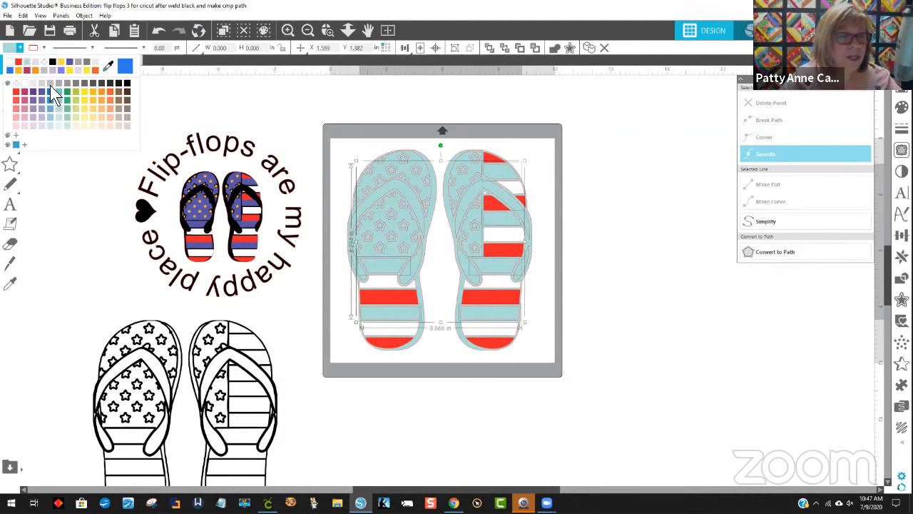
pyautogui.click(40, 94)
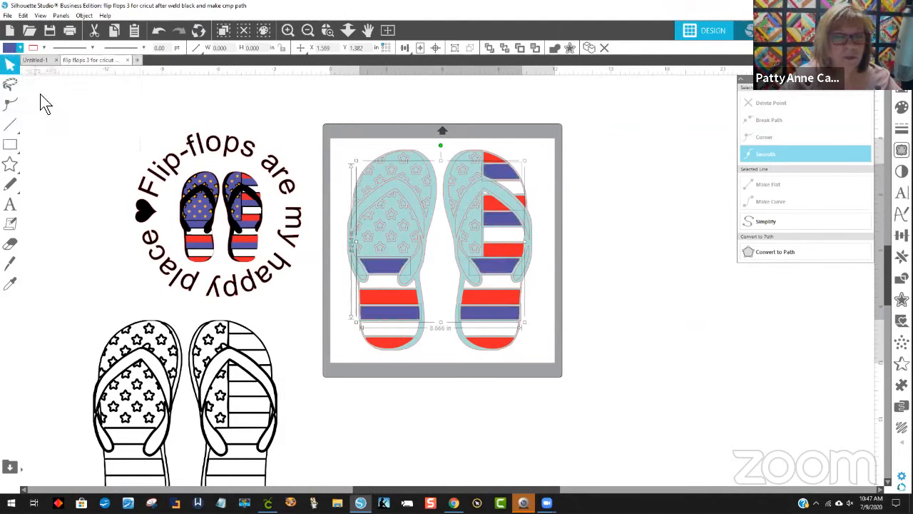
# Combine the selected blue stripes into one compound path and clear the selection
pyautogui.click(85, 15)
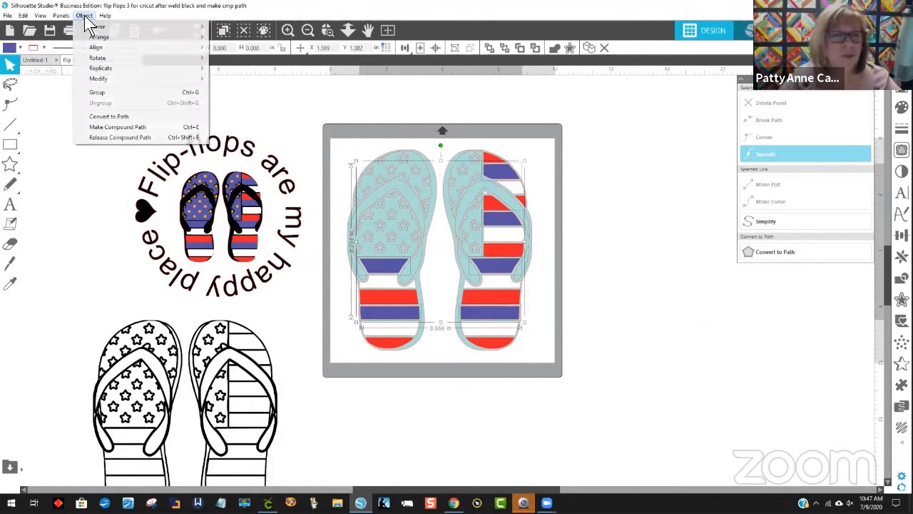
pyautogui.click(126, 127)
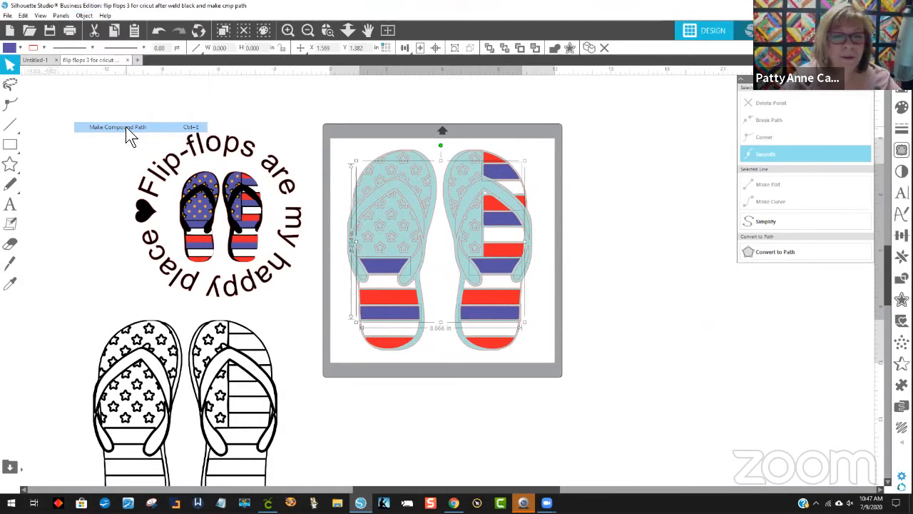
pyautogui.click(622, 252)
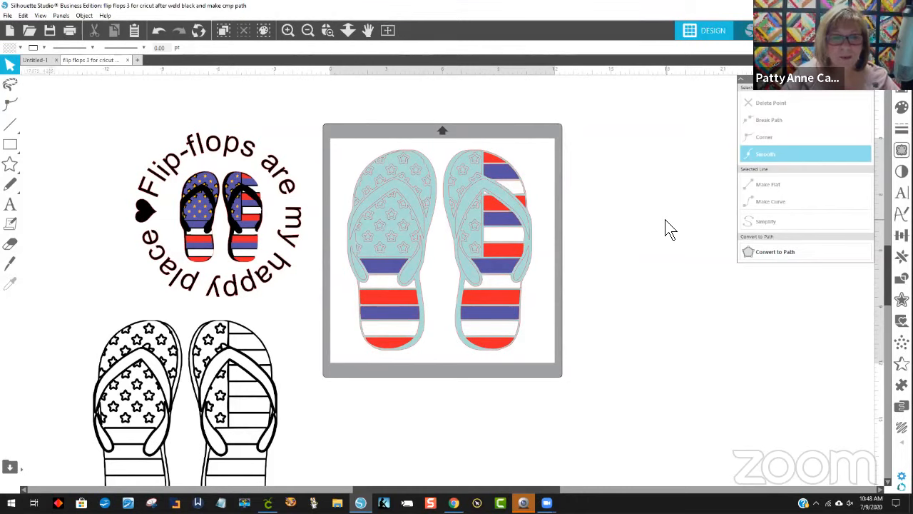
# Try filling the right flip-flop's outline and the left one's upper star panel with black, undo the fill and clear the selection
pyautogui.click(461, 158)
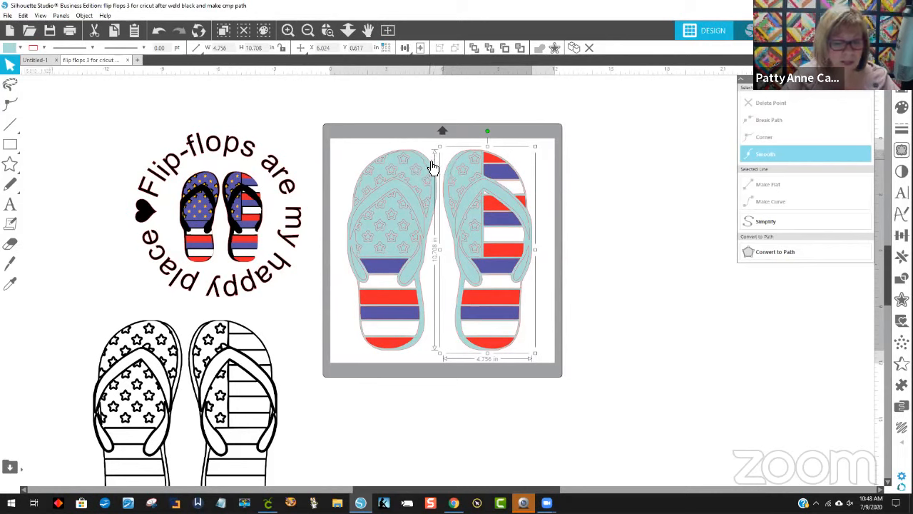
pyautogui.click(431, 168)
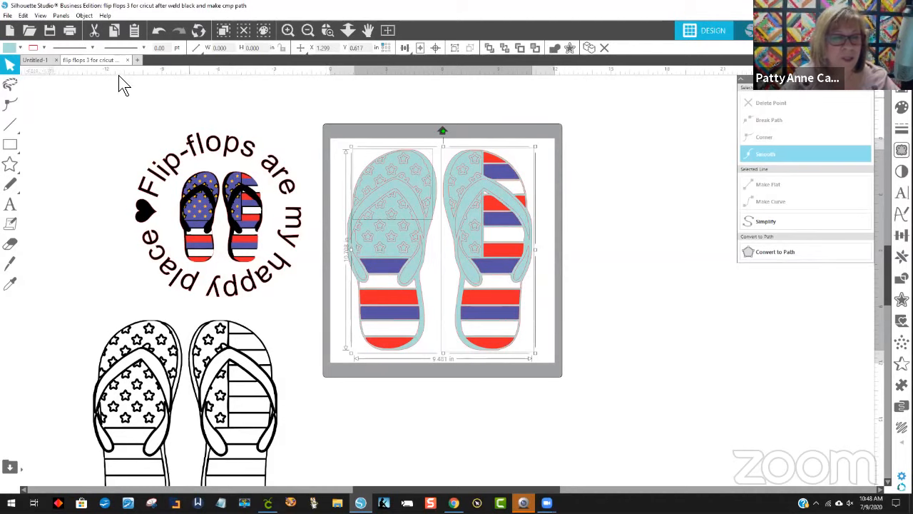
pyautogui.click(10, 48)
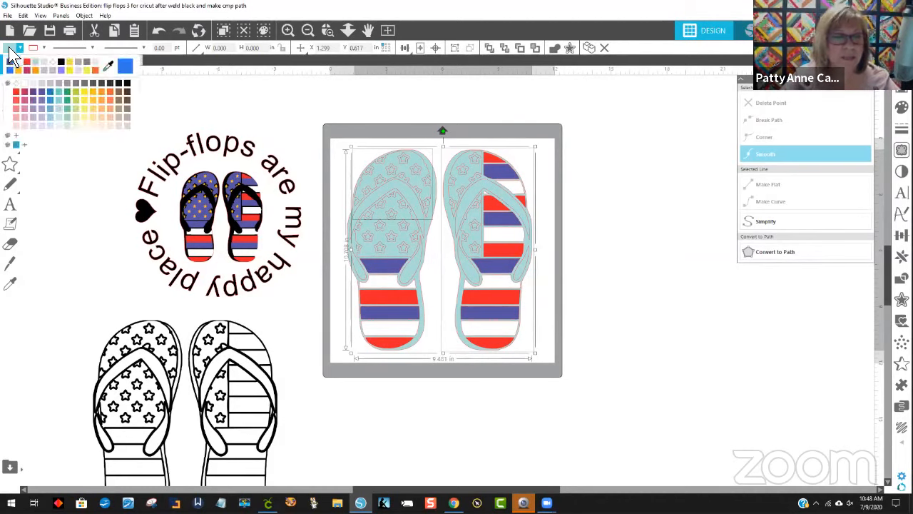
pyautogui.click(122, 83)
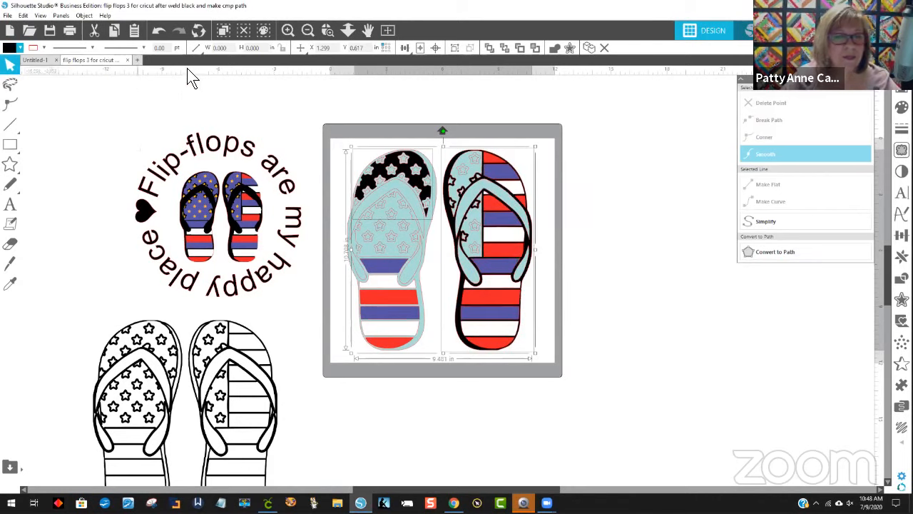
pyautogui.click(158, 30)
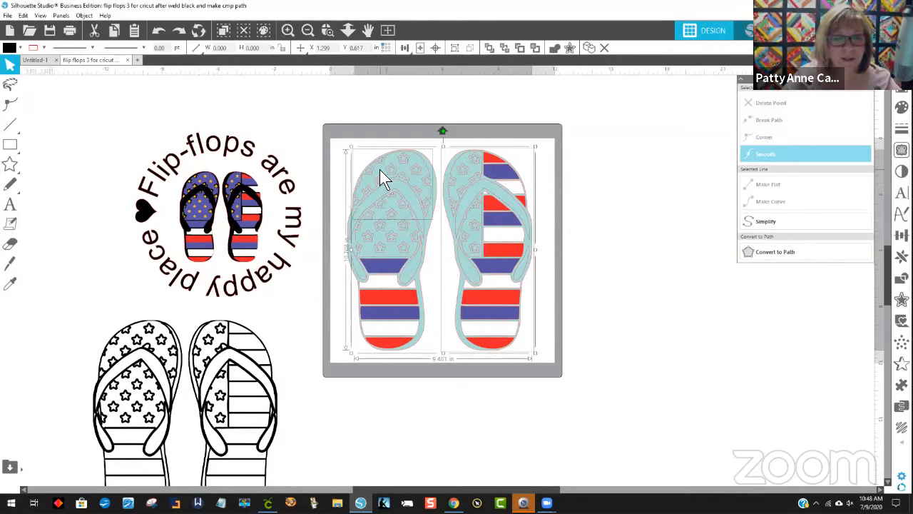
pyautogui.click(637, 175)
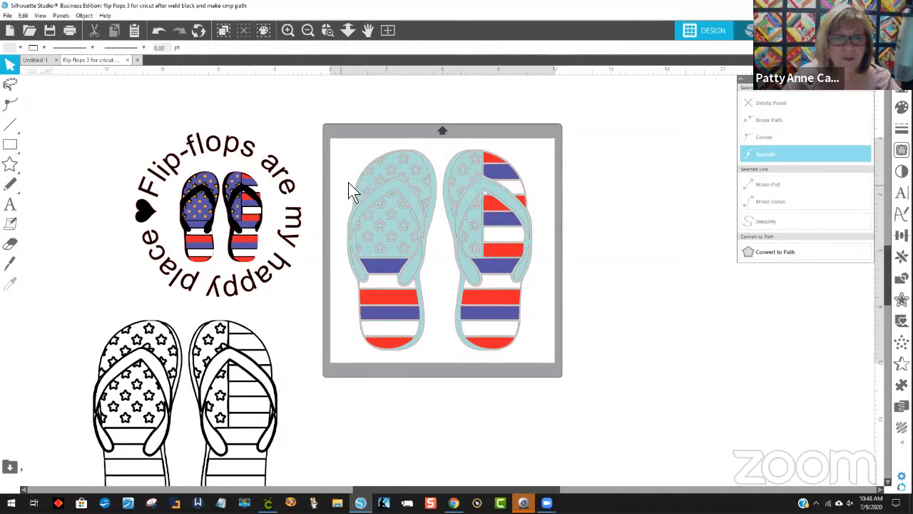
# Fill the star backgrounds on both flip-flops, above and between the straps, with the same blue as the stripes
pyautogui.click(382, 171)
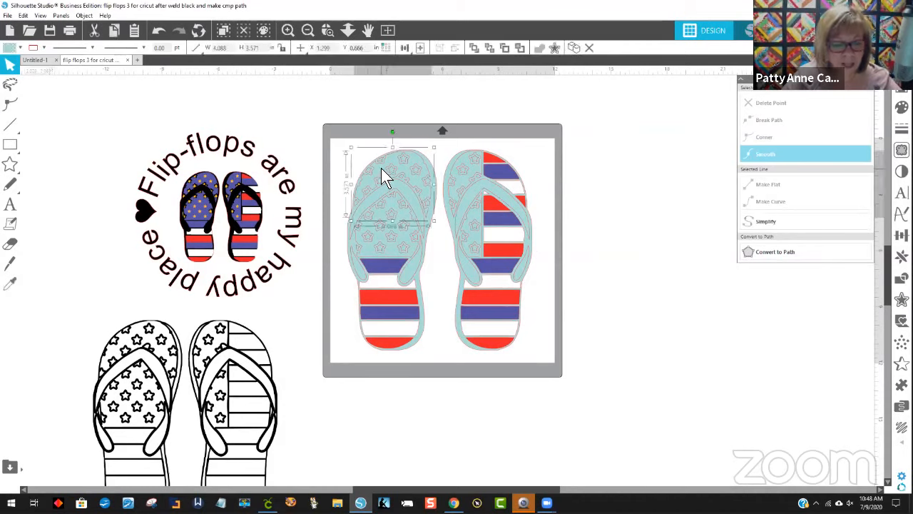
pyautogui.keyDown('shift'); pyautogui.click(368, 261); pyautogui.keyUp('shift')
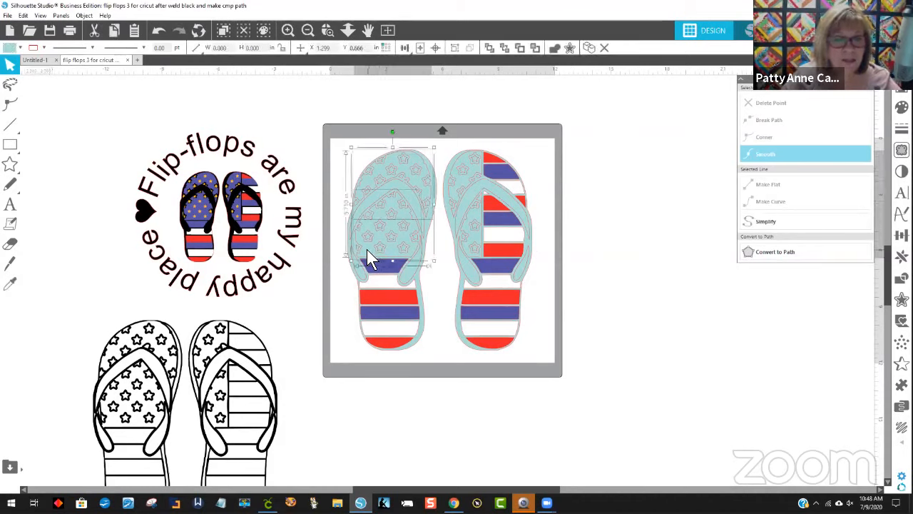
pyautogui.keyDown('shift'); pyautogui.click(463, 164); pyautogui.keyUp('shift')
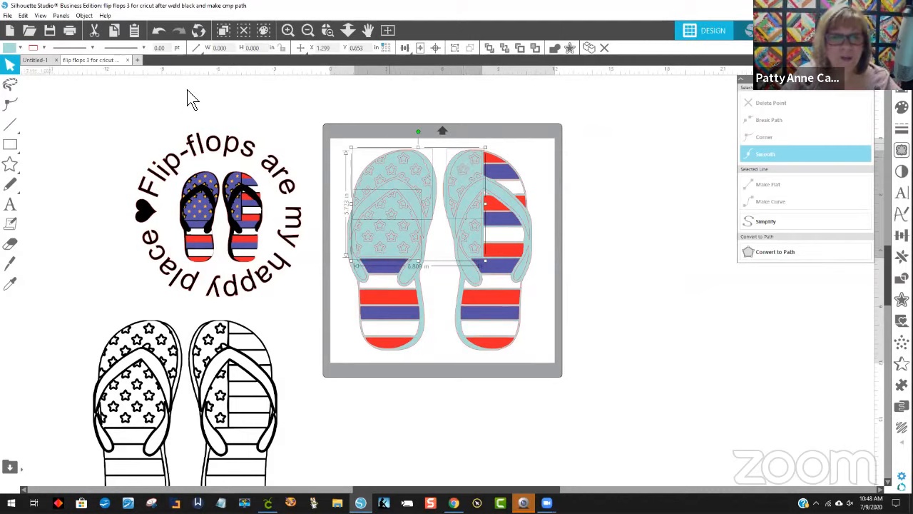
pyautogui.click(8, 48)
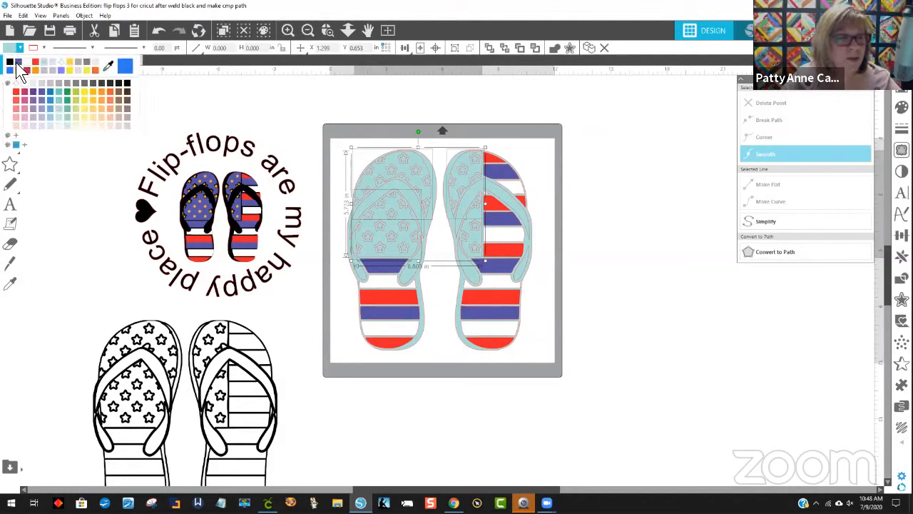
pyautogui.click(17, 67)
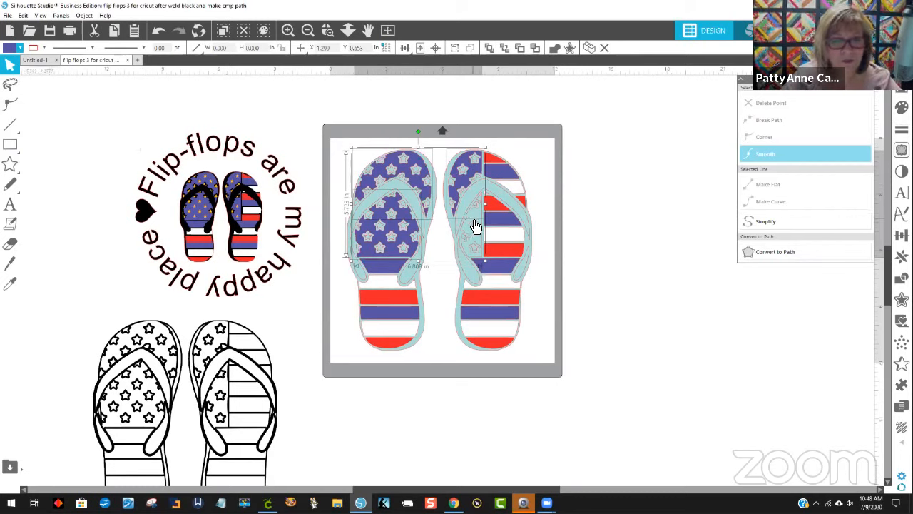
pyautogui.click(6, 49)
pyautogui.click(9, 63)
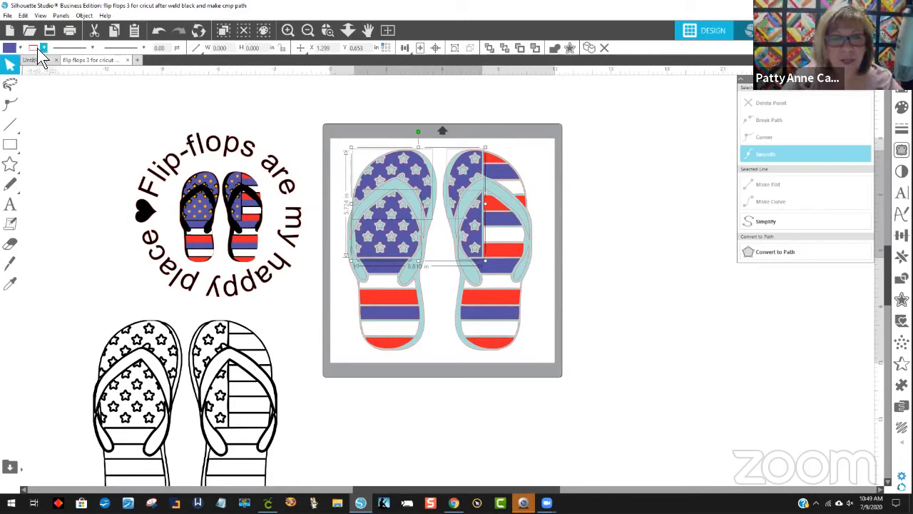
# Add the blue stripes to the selected star backgrounds, combine them all into one compound path and clear the selection
pyautogui.click(502, 182)
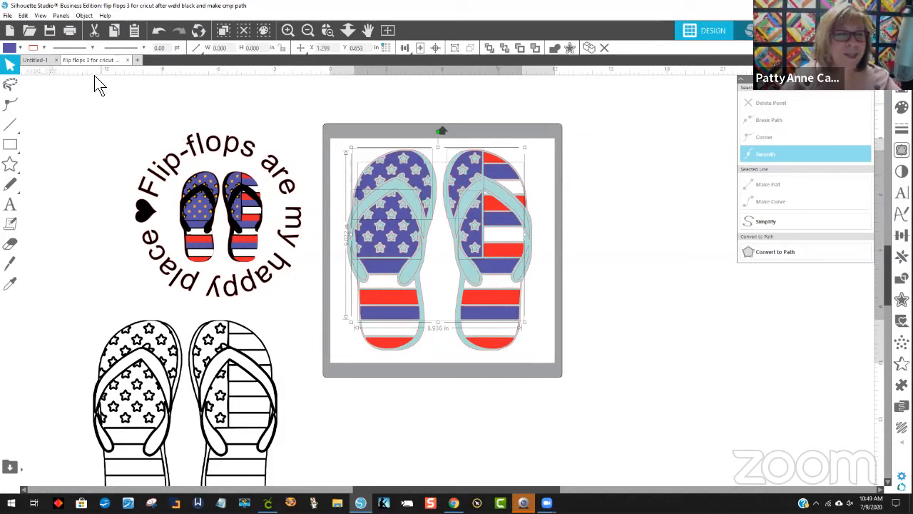
pyautogui.click(84, 16)
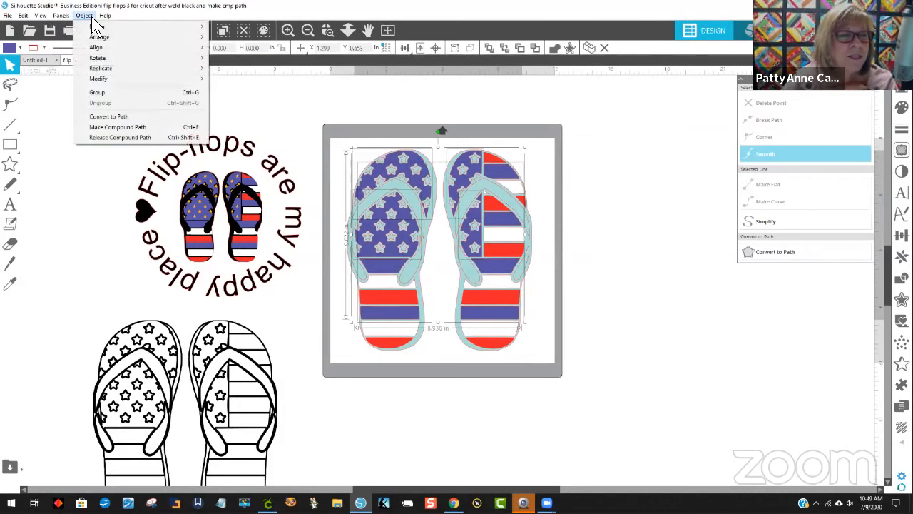
pyautogui.click(120, 125)
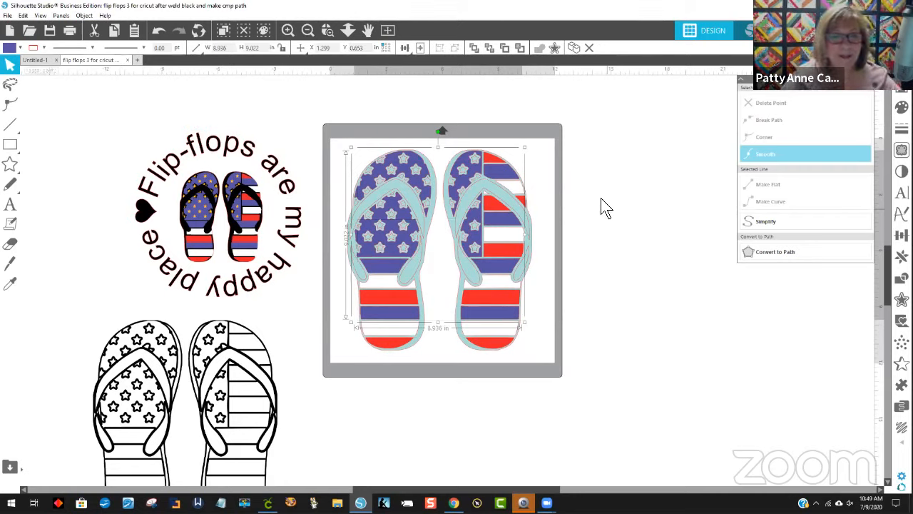
pyautogui.moveTo(464, 167)
pyautogui.mouseDown()
pyautogui.moveTo(671, 154)
pyautogui.moveTo(613, 161)
pyautogui.moveTo(538, 201)
pyautogui.moveTo(623, 245)
pyautogui.moveTo(464, 163)
pyautogui.mouseUp()
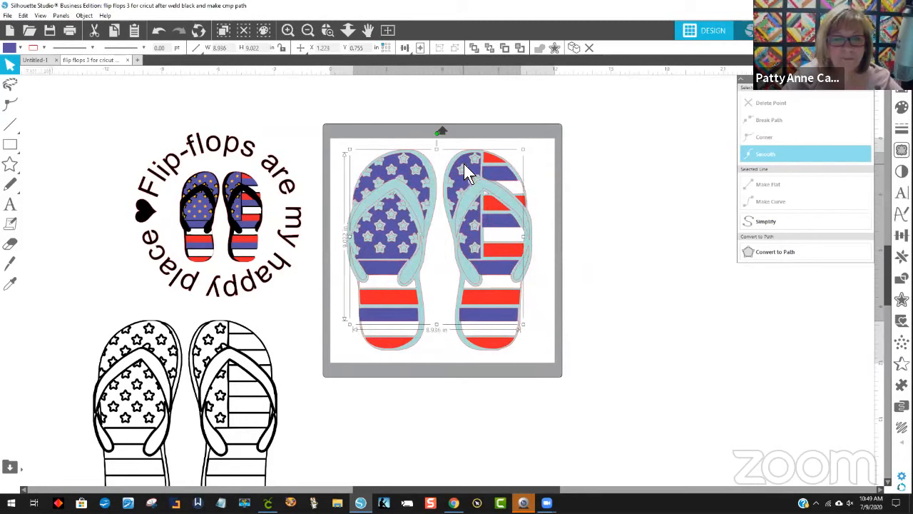
pyautogui.click(400, 100)
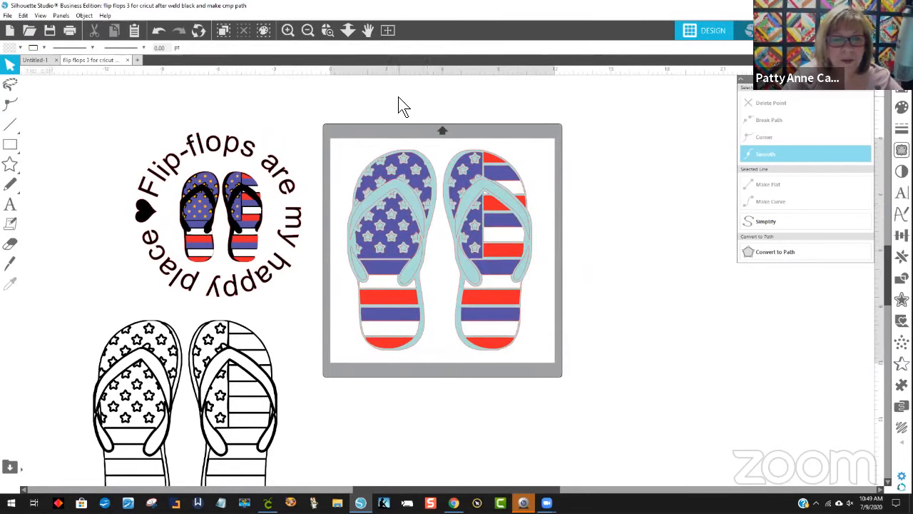
pyautogui.click(429, 235)
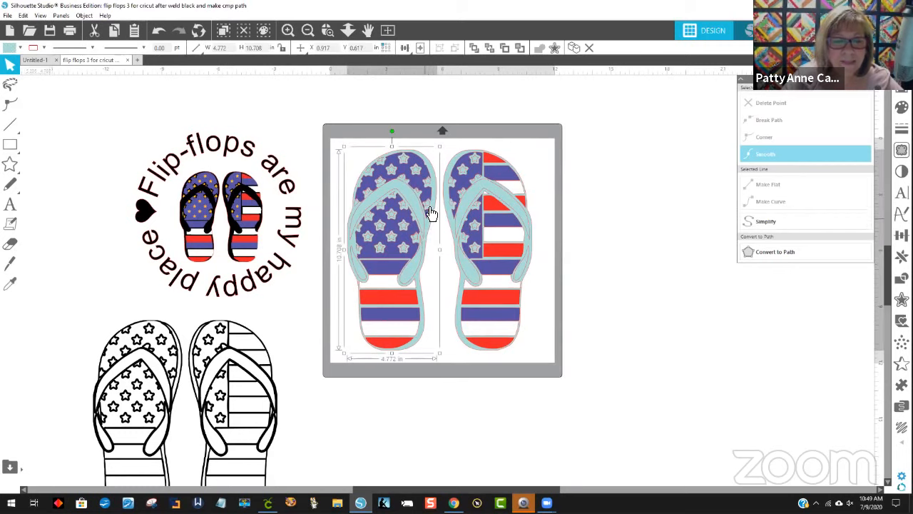
pyautogui.click(585, 201)
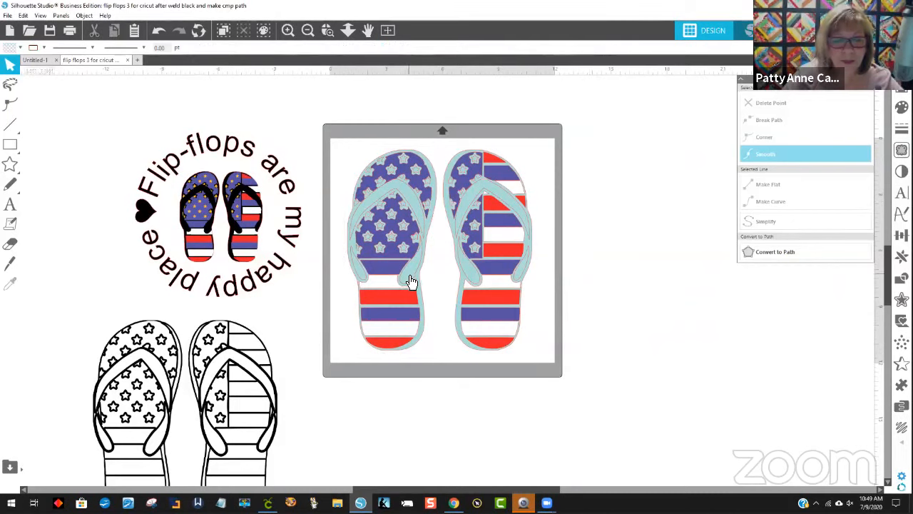
pyautogui.click(475, 200)
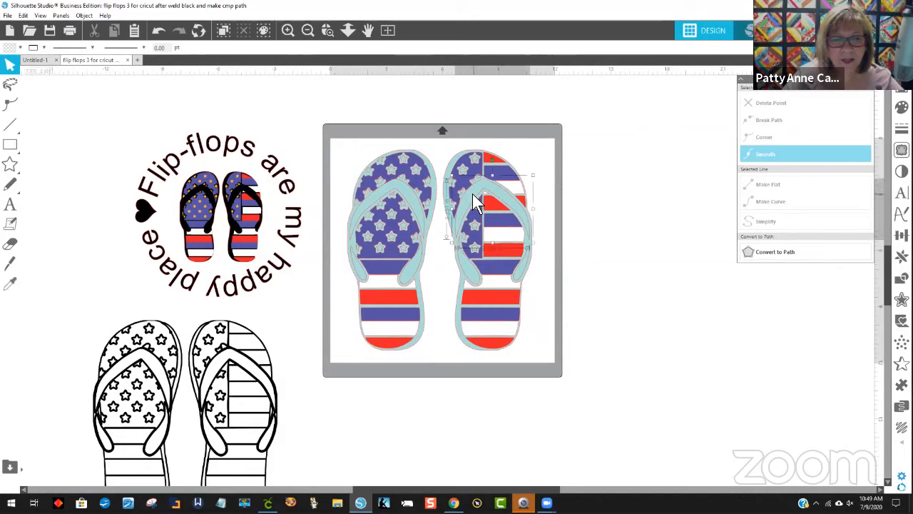
pyautogui.click(471, 277)
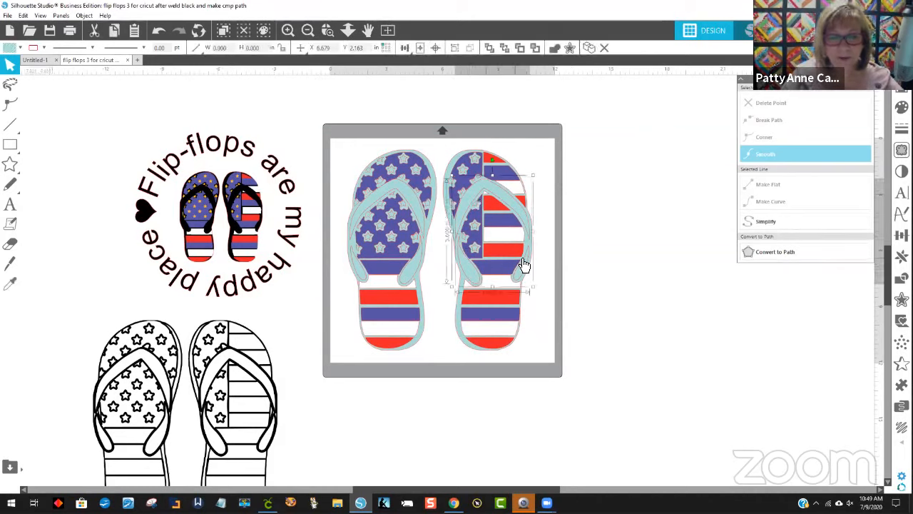
pyautogui.click(608, 239)
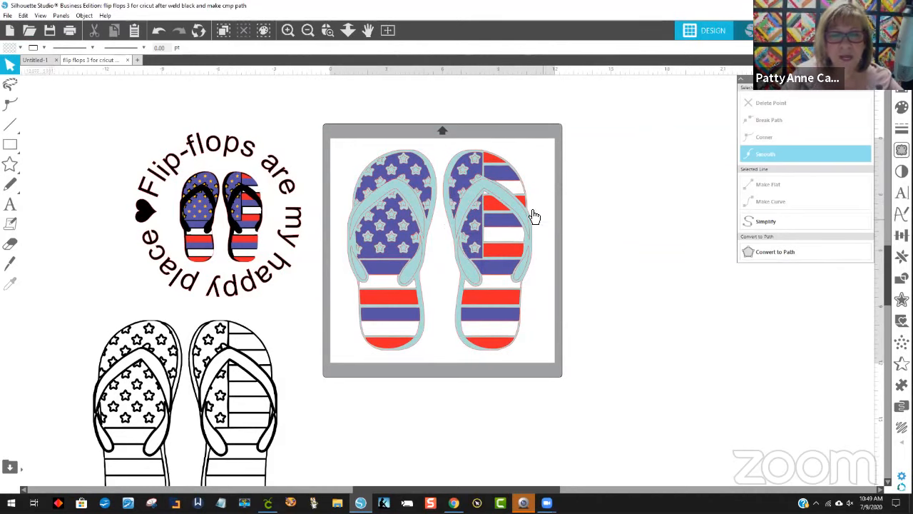
# Select the strap pieces on both flip-flops and fill them with black
pyautogui.click(503, 199)
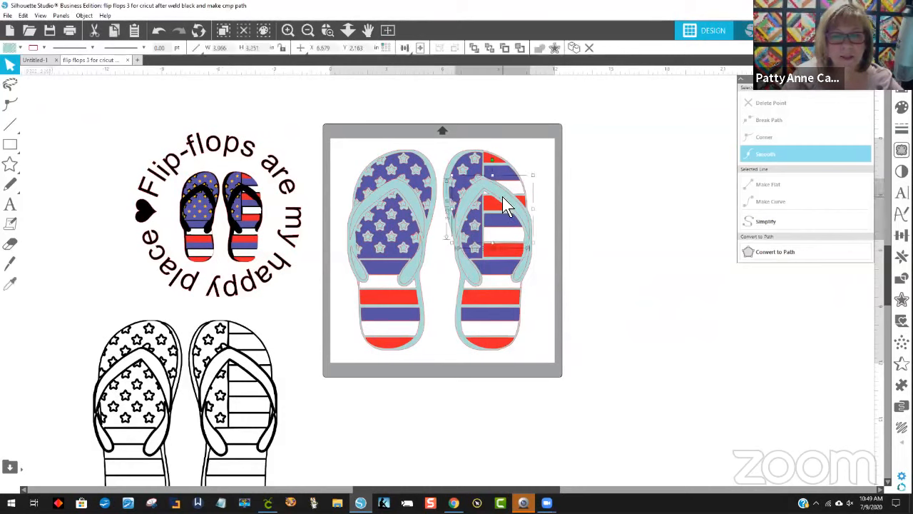
pyautogui.keyDown('shift'); pyautogui.click(468, 277); pyautogui.keyUp('shift')
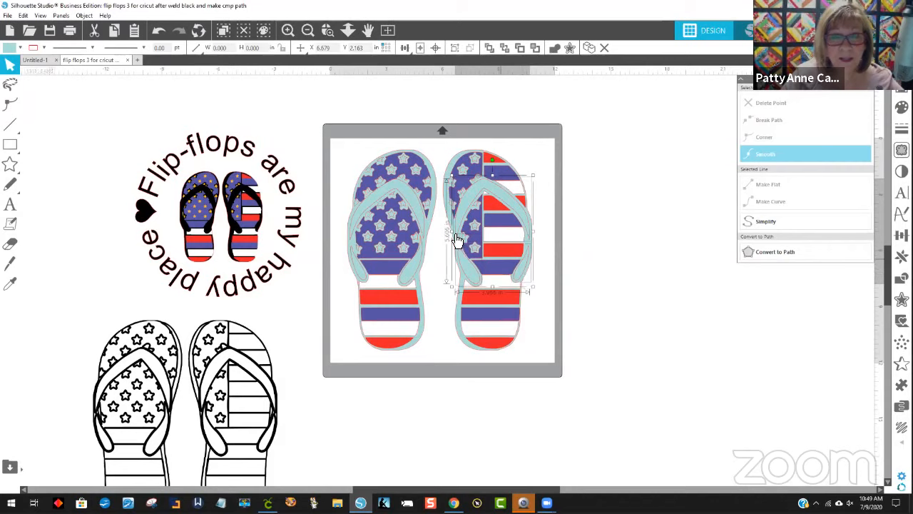
pyautogui.keyDown('shift'); pyautogui.click(410, 213); pyautogui.keyUp('shift')
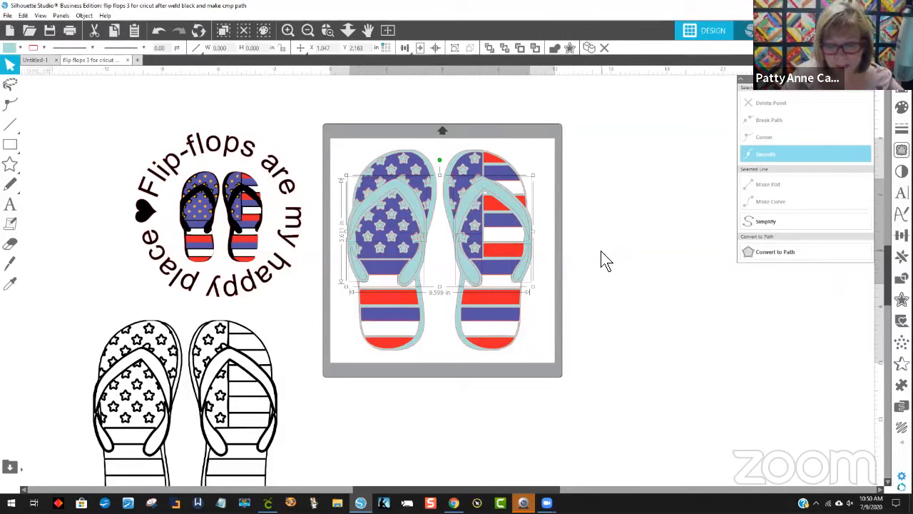
pyautogui.click(10, 48)
pyautogui.click(18, 63)
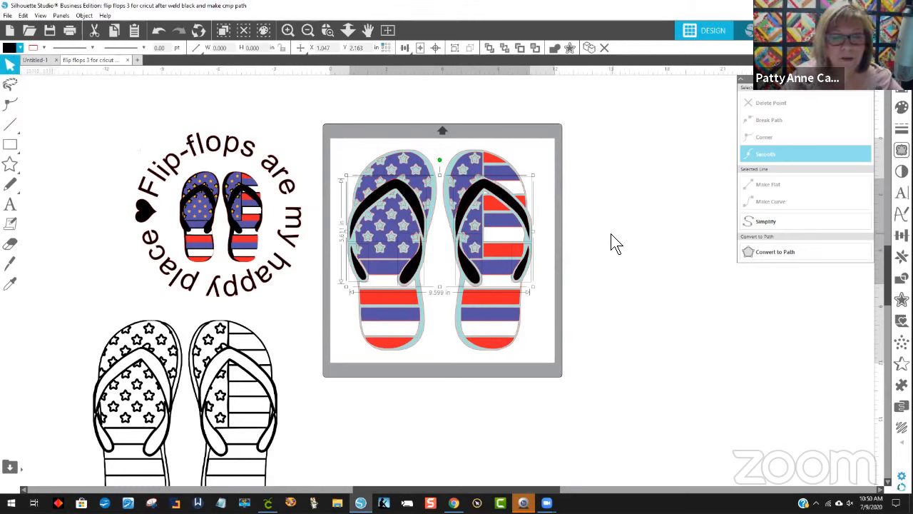
# Combine the black strap pieces into one compound path and clear the selection
pyautogui.click(84, 15)
pyautogui.click(133, 127)
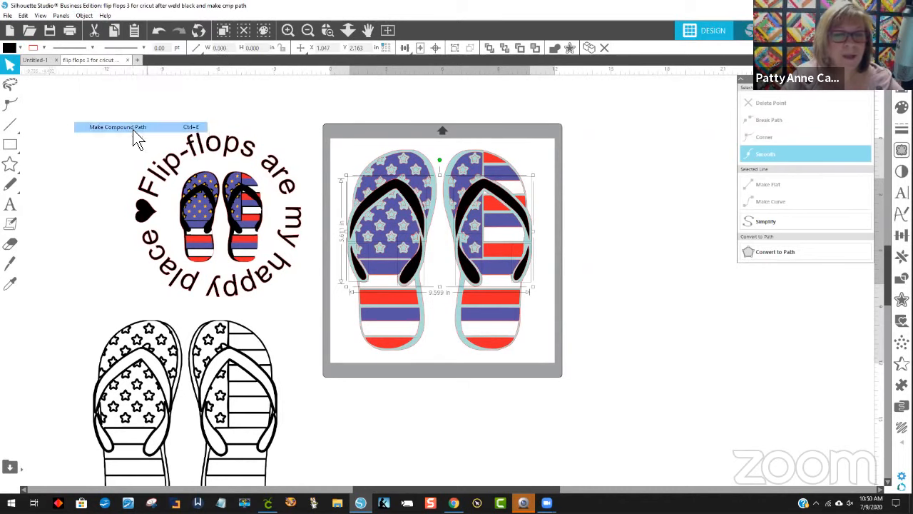
pyautogui.click(637, 226)
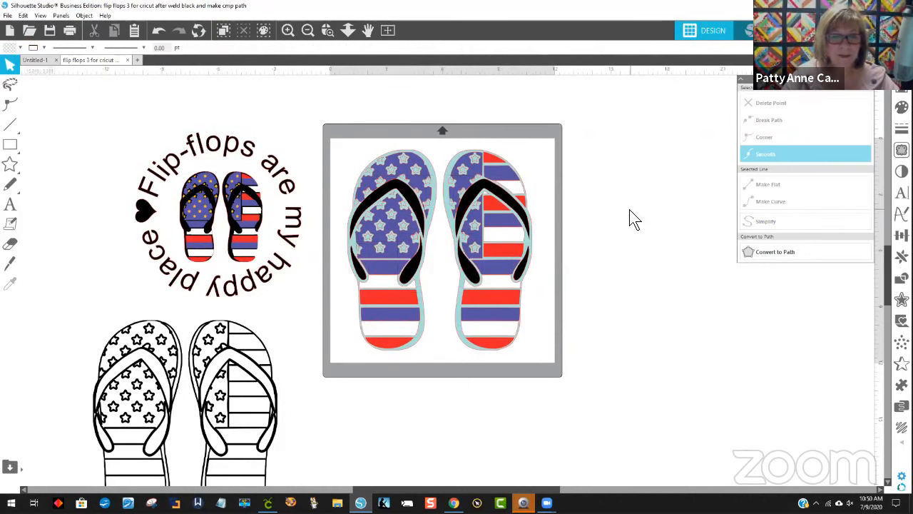
# Fill the outline shapes of the right and left flip-flops with black and clear the selection
pyautogui.click(460, 152)
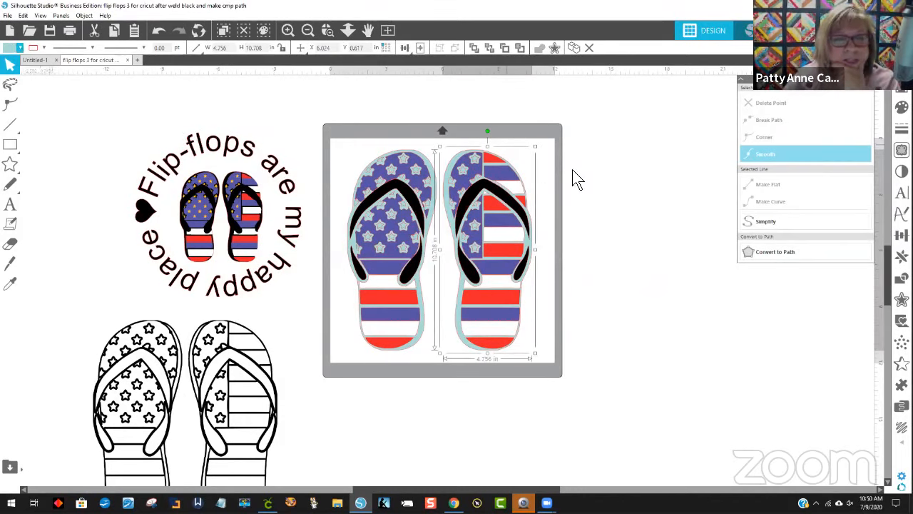
pyautogui.click(618, 173)
pyautogui.click(460, 153)
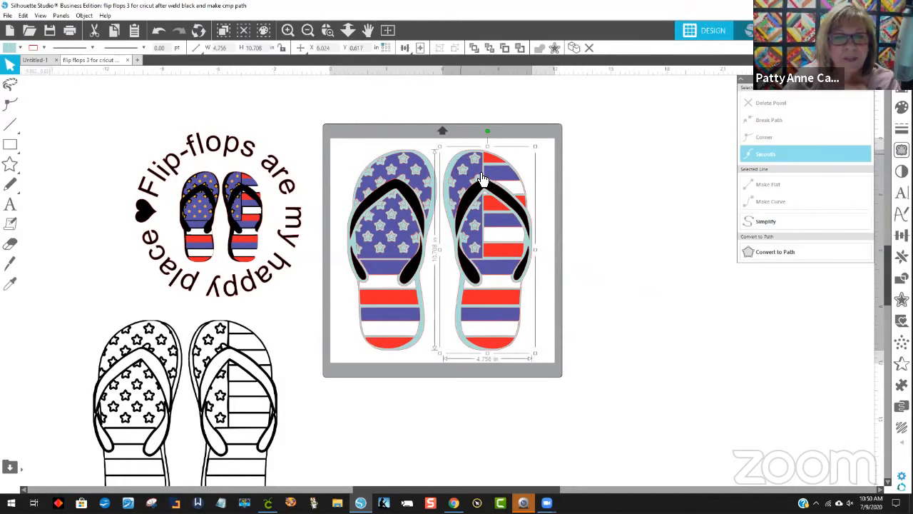
pyautogui.click(10, 48)
pyautogui.click(9, 62)
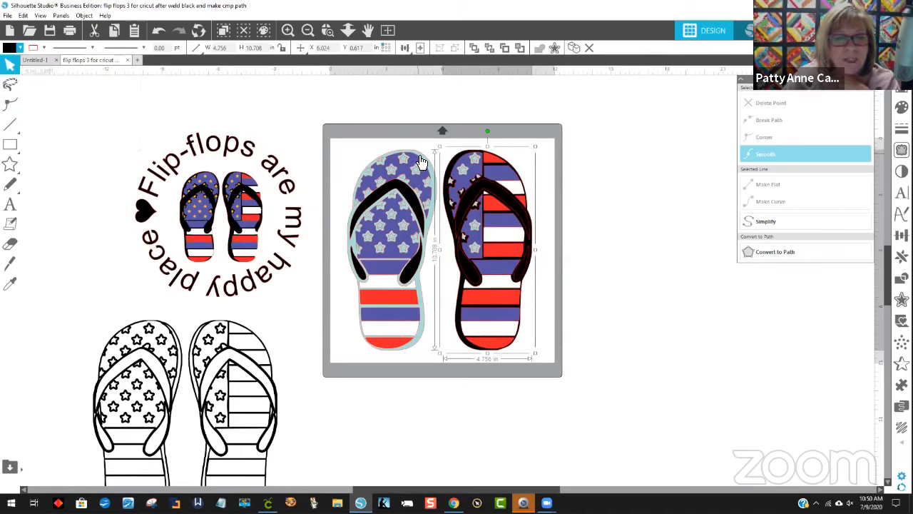
pyautogui.click(421, 161)
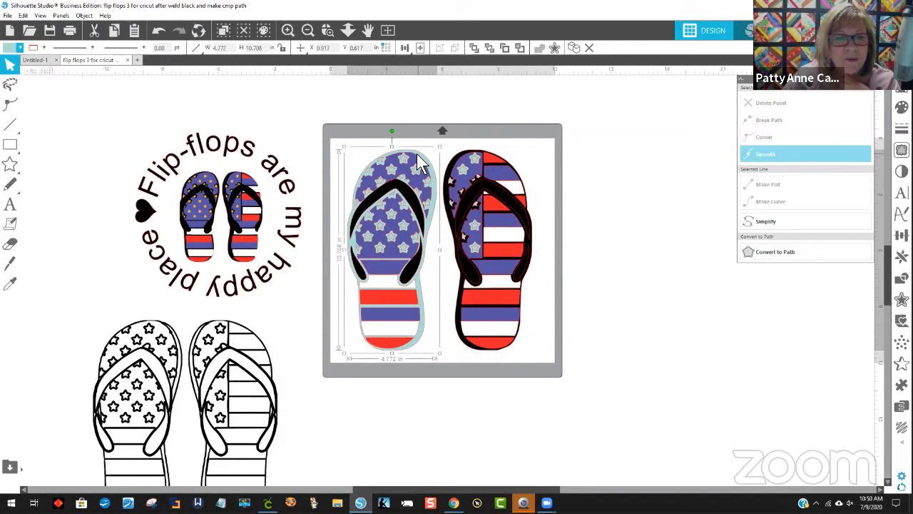
pyautogui.click(8, 48)
pyautogui.click(9, 63)
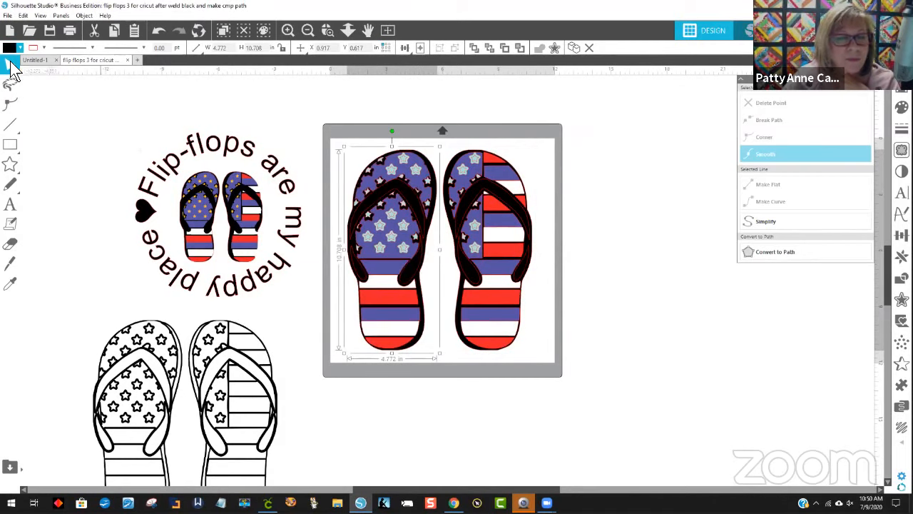
pyautogui.click(610, 208)
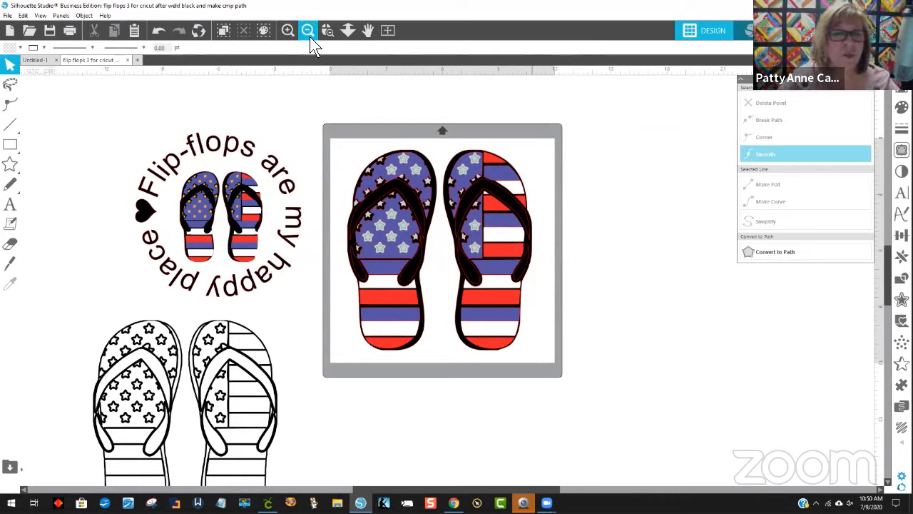
# Subtract the topmost whole star on the left flip-flop from the blue compound path and clear the selection
pyautogui.click(327, 30)
pyautogui.moveTo(319, 122); pyautogui.dragTo(433, 171)
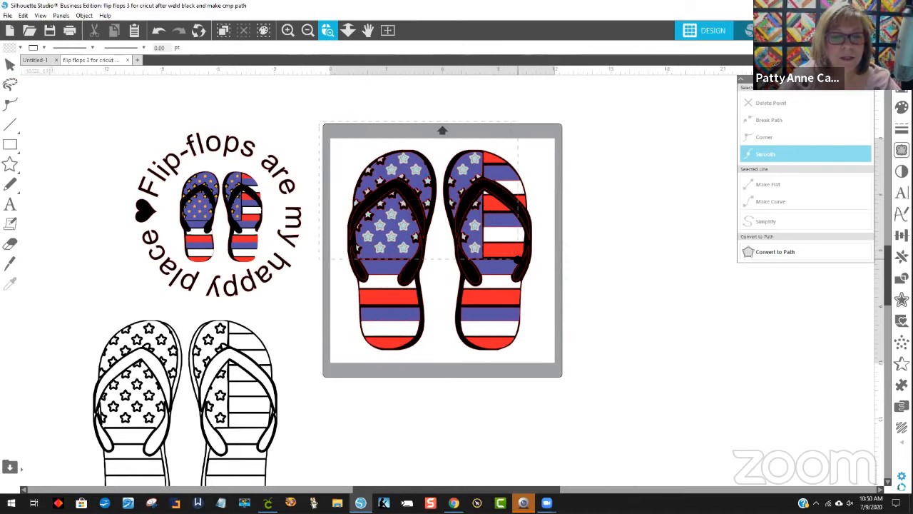
pyautogui.moveTo(515, 261); pyautogui.dragTo(516, 261)
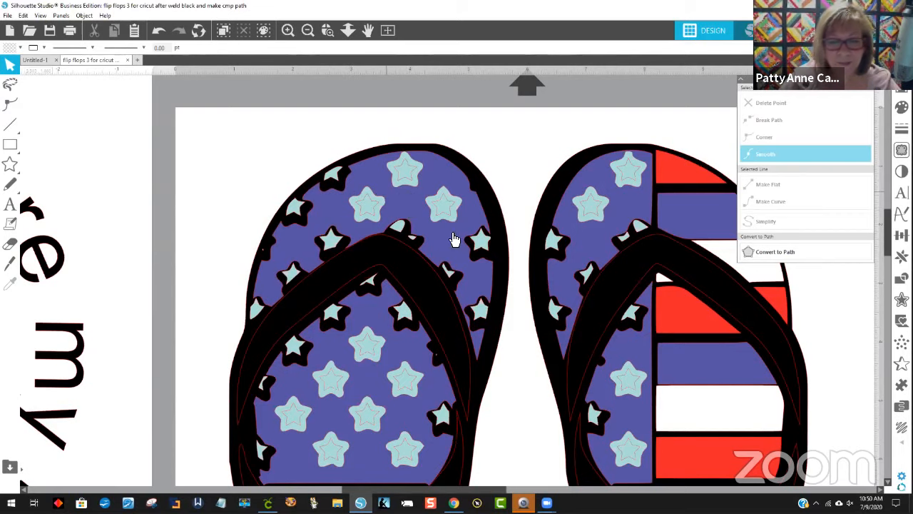
pyautogui.scroll(-1, 835, 306)
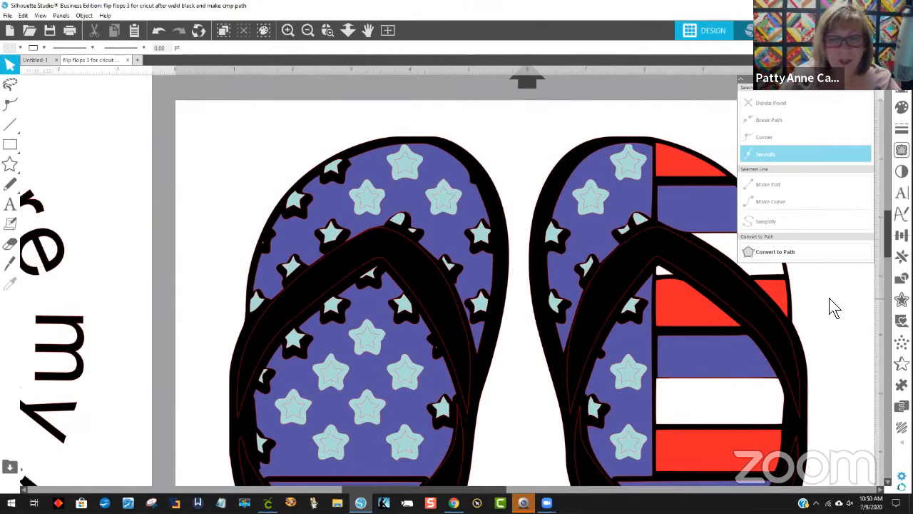
pyautogui.scroll(-1, 835, 307)
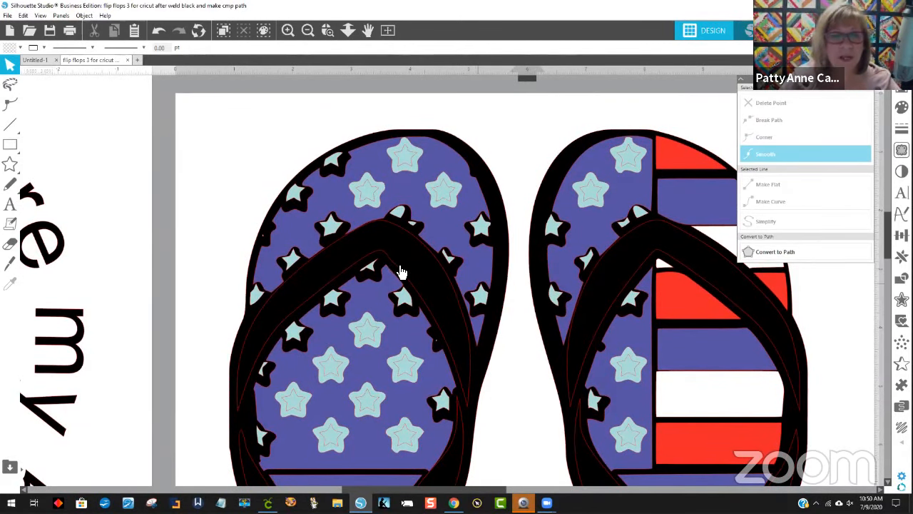
pyautogui.click(407, 179)
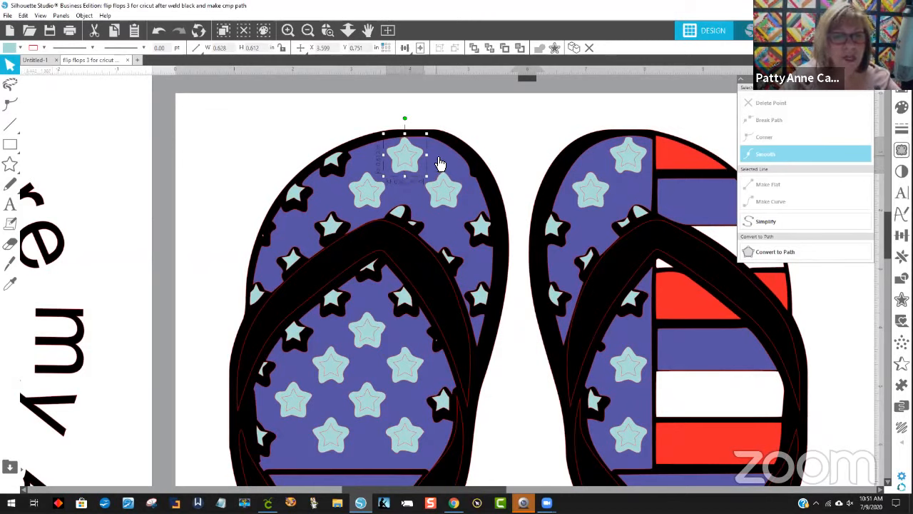
pyautogui.click(440, 164)
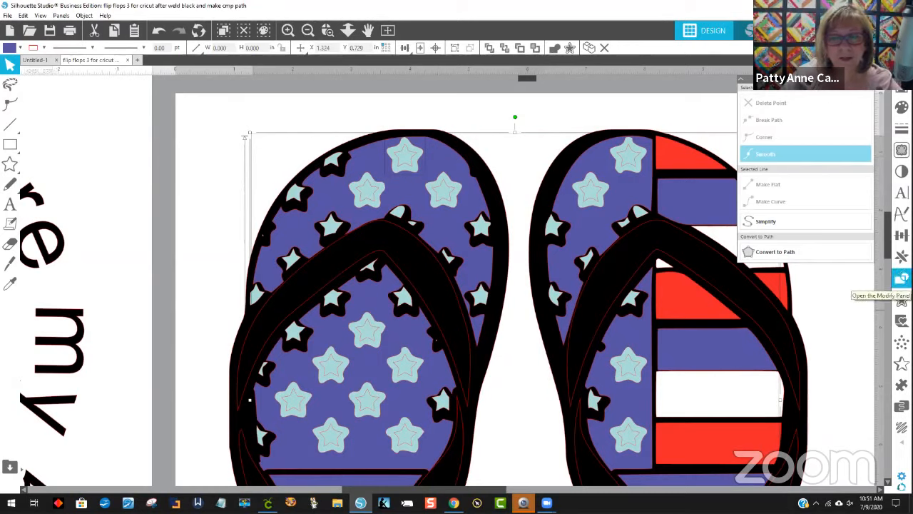
pyautogui.click(901, 279)
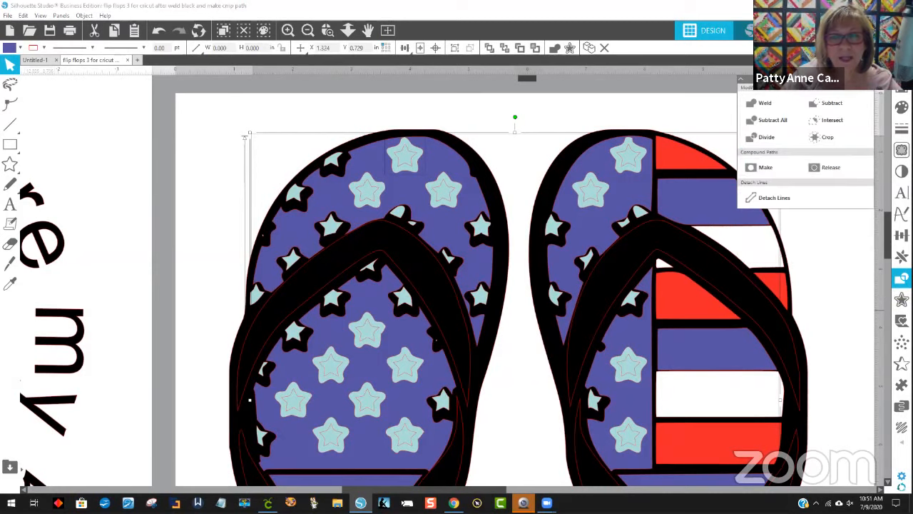
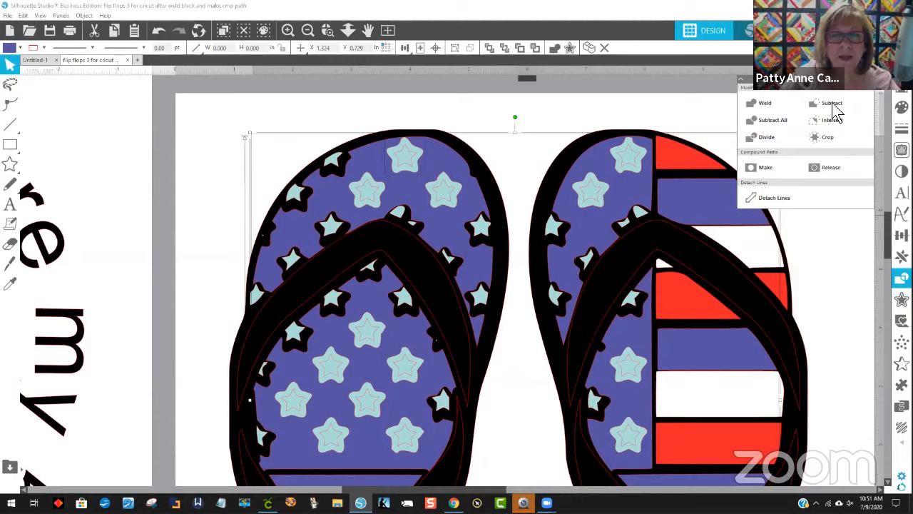
pyautogui.click(833, 106)
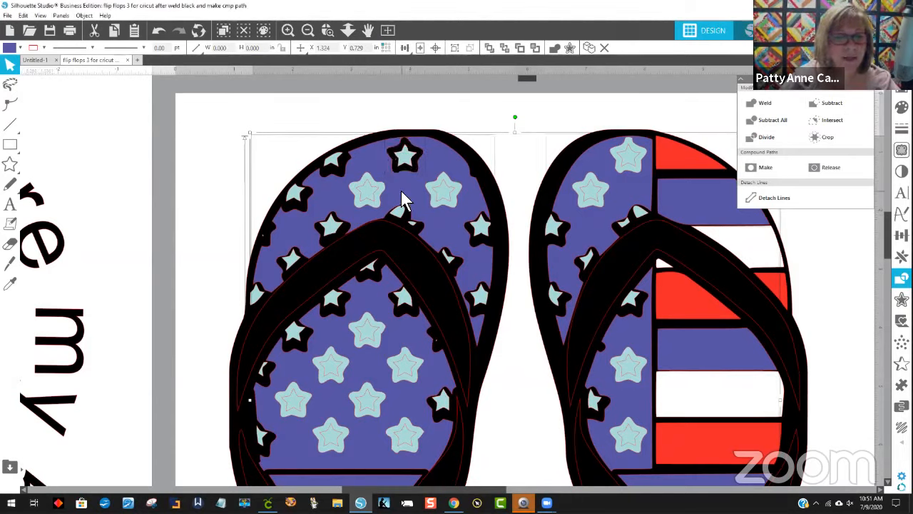
pyautogui.click(370, 116)
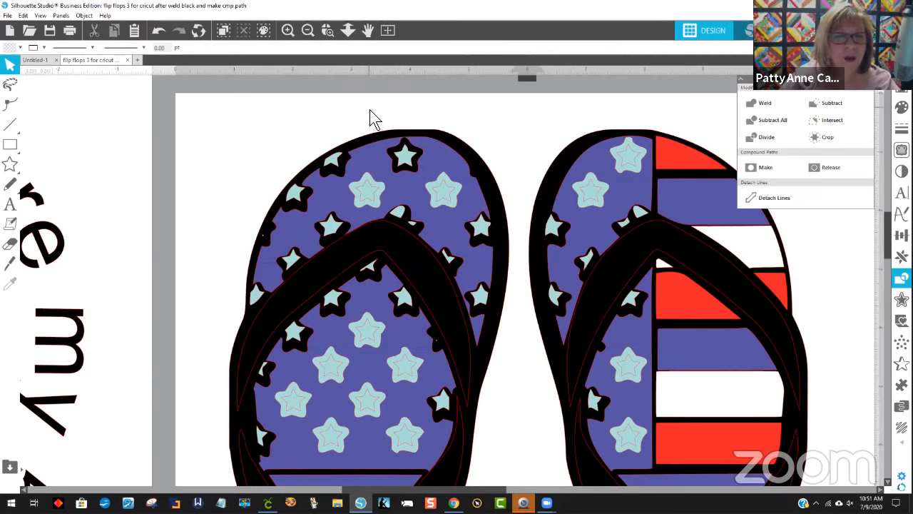
# Subtract the whole star diagonally below and left of the topmost one from the left flip-flop's upper blue background
pyautogui.click(385, 197)
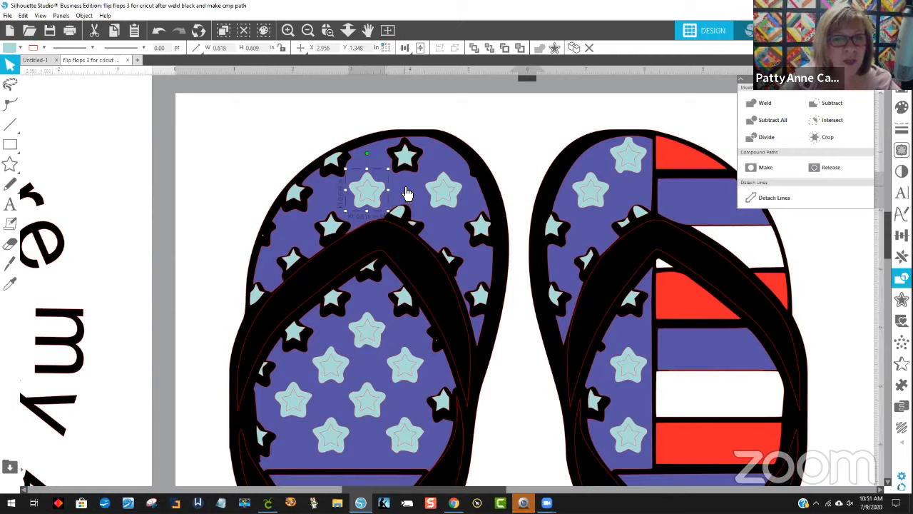
pyautogui.click(407, 194)
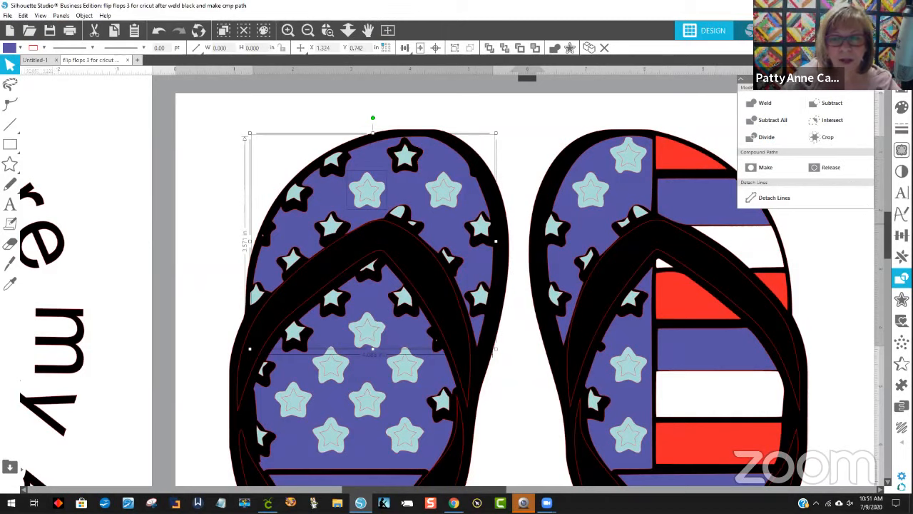
pyautogui.click(828, 104)
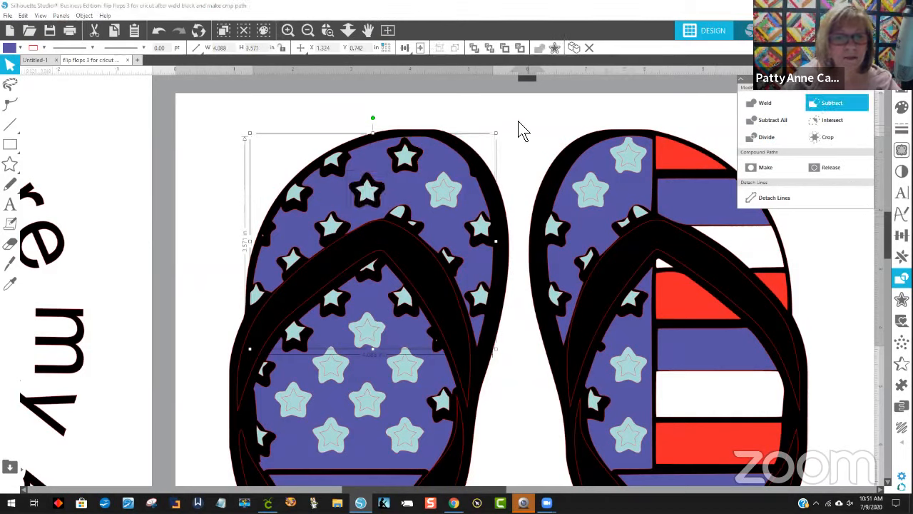
# Subtract the remaining whole star near the outer edge from the left flip-flop's upper blue background
pyautogui.click(460, 199)
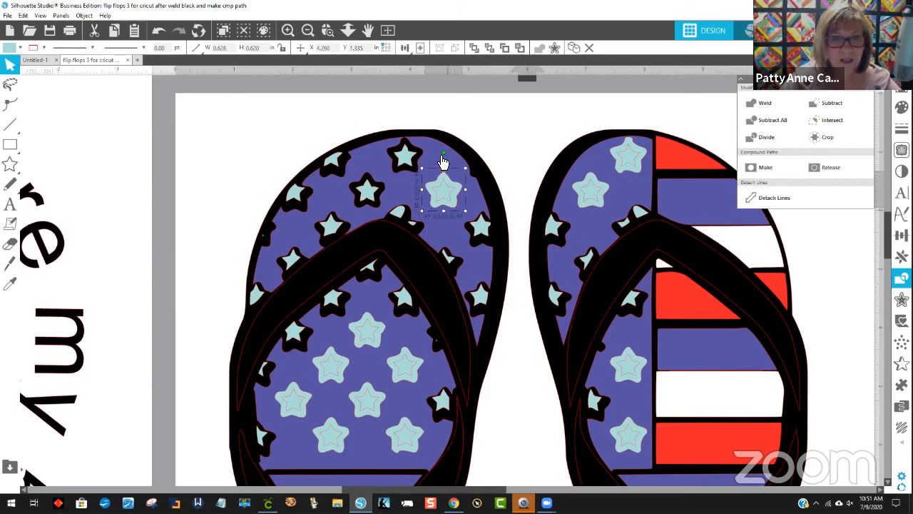
pyautogui.keyDown('shift'); pyautogui.click(439, 159); pyautogui.keyUp('shift')
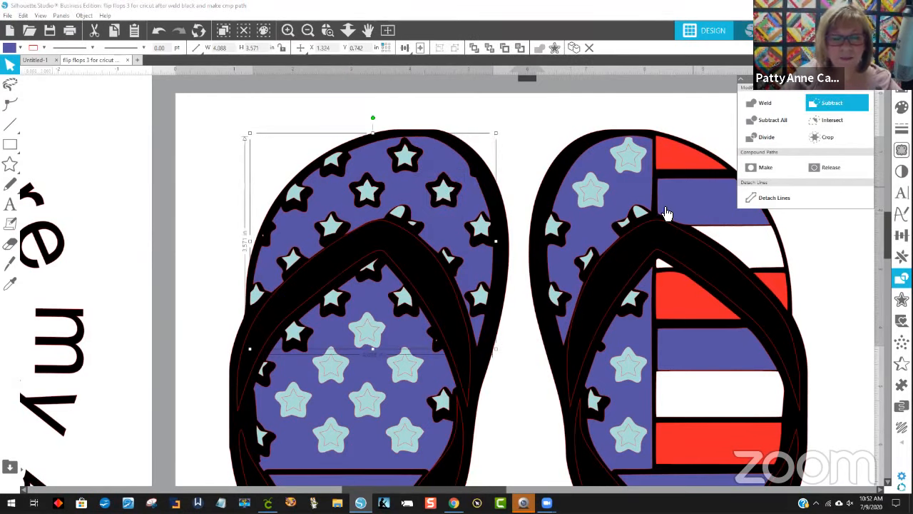
# Subtract the six whole stars surrounding the central one from the left flip-flop's lower blue background and clear the selection
pyautogui.scroll(-2, 517, 388)
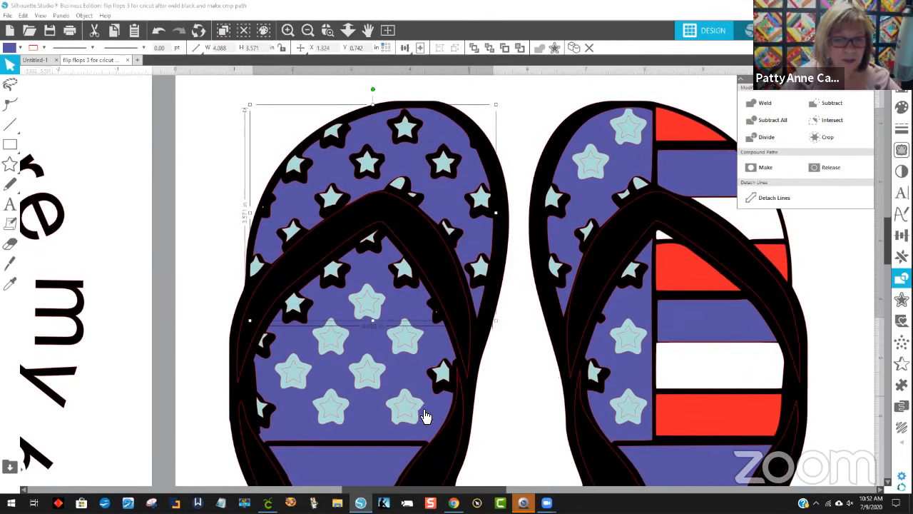
pyautogui.click(392, 433)
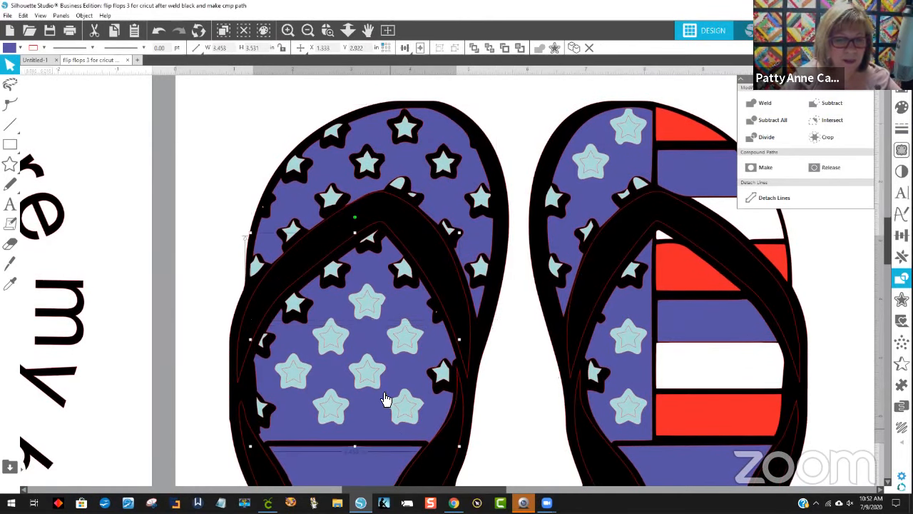
pyautogui.click(377, 319)
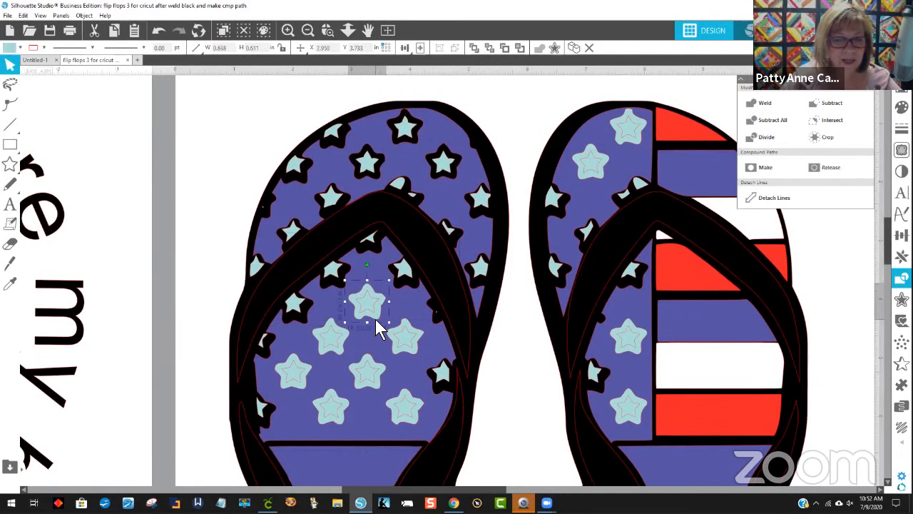
pyautogui.keyDown('shift'); pyautogui.click(338, 354); pyautogui.keyUp('shift')
pyautogui.click(305, 397)
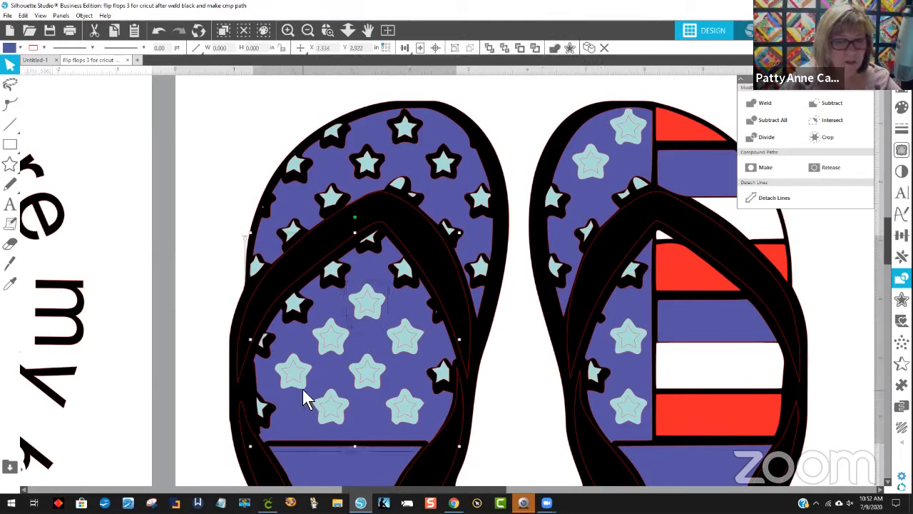
pyautogui.keyDown('shift'); pyautogui.click(297, 406); pyautogui.keyUp('shift')
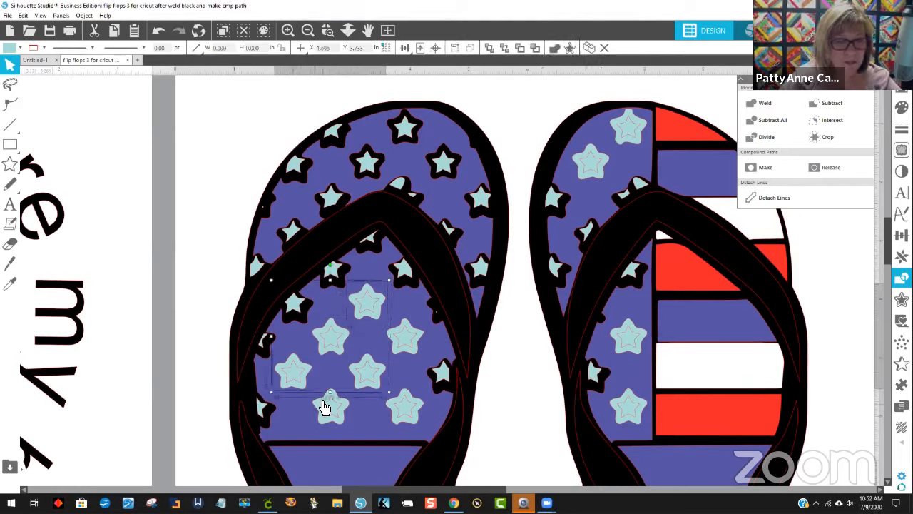
pyautogui.keyDown('shift'); pyautogui.click(342, 426); pyautogui.keyUp('shift')
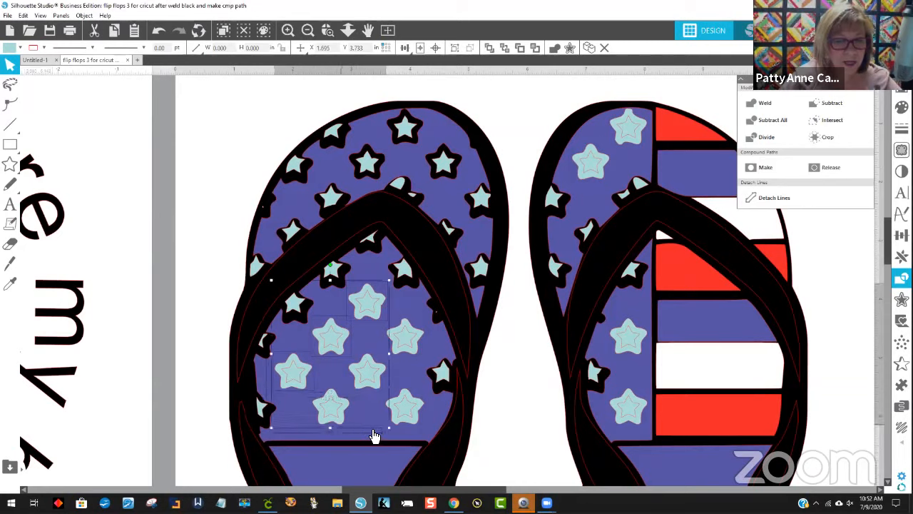
pyautogui.keyDown('shift'); pyautogui.click(396, 433); pyautogui.keyUp('shift')
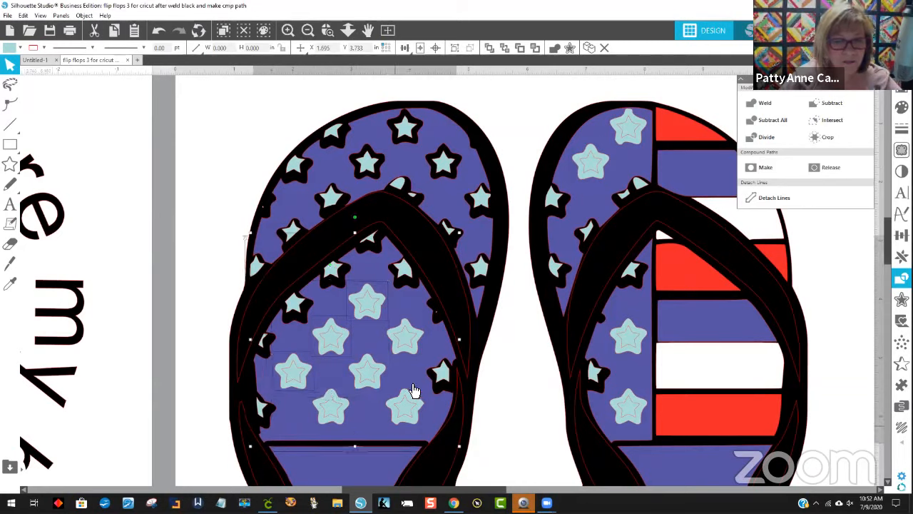
pyautogui.keyDown('shift'); pyautogui.click(397, 433); pyautogui.keyUp('shift')
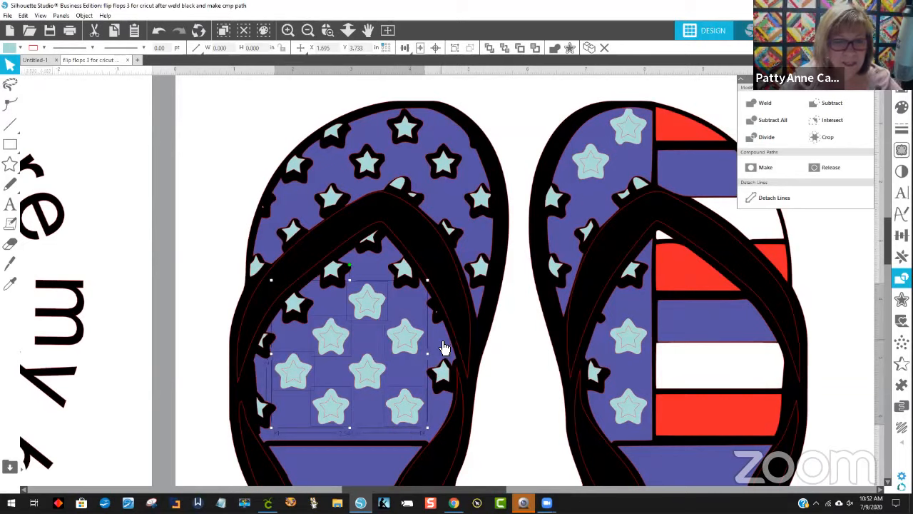
pyautogui.keyDown('shift'); pyautogui.click(444, 348); pyautogui.keyUp('shift')
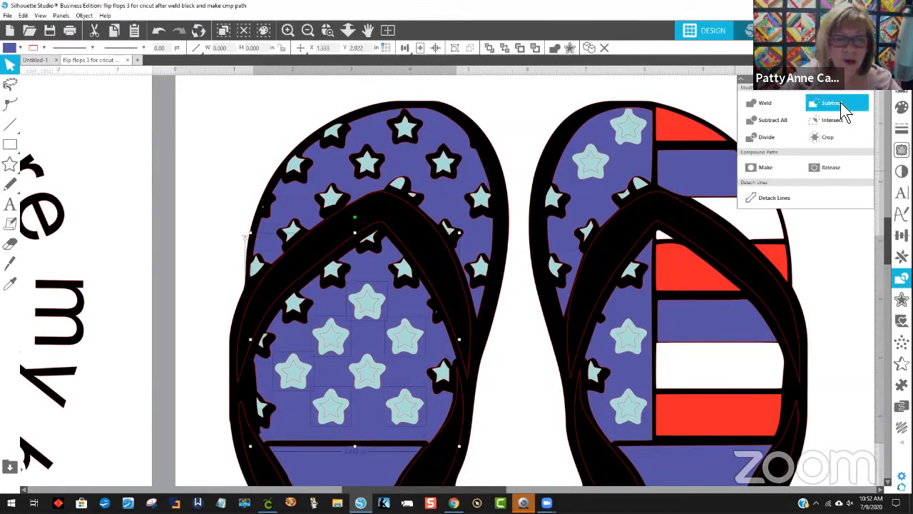
pyautogui.click(843, 111)
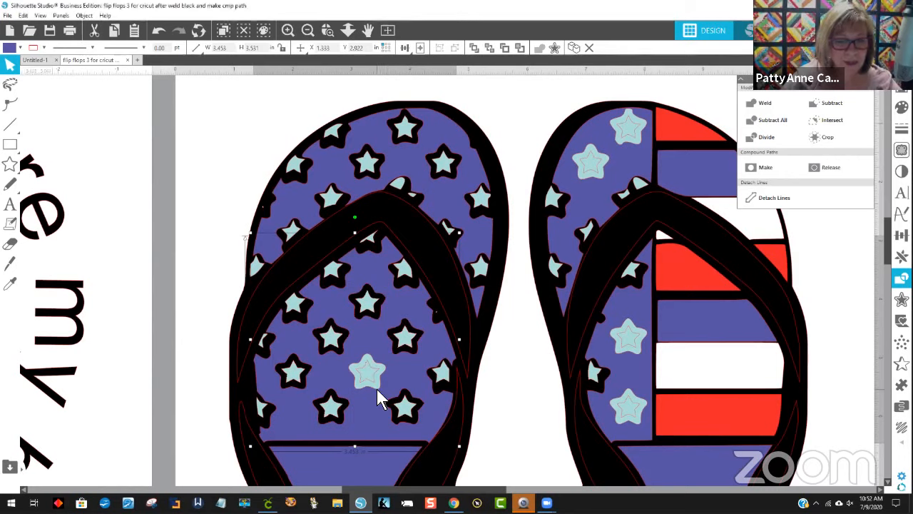
pyautogui.click(500, 393)
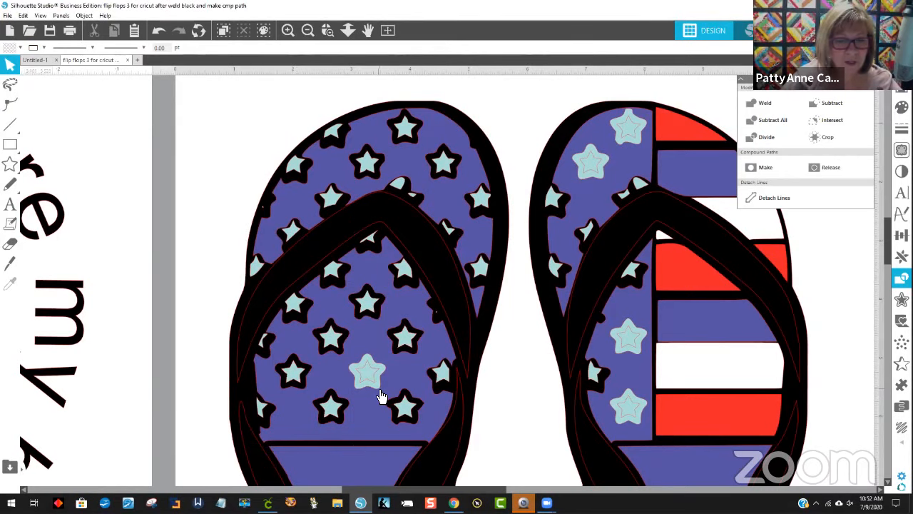
# Subtract the remaining central star from the left flip-flop's lower blue background and clear the selection
pyautogui.click(381, 397)
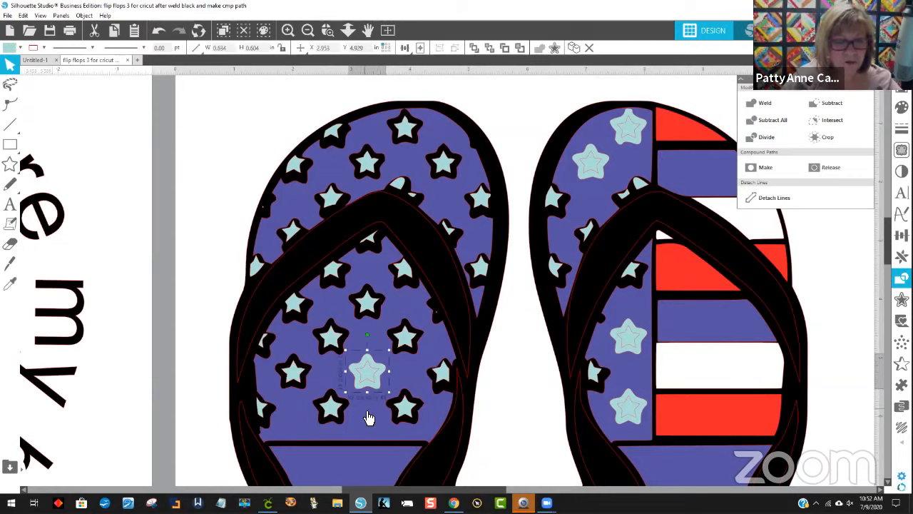
pyautogui.click(368, 419)
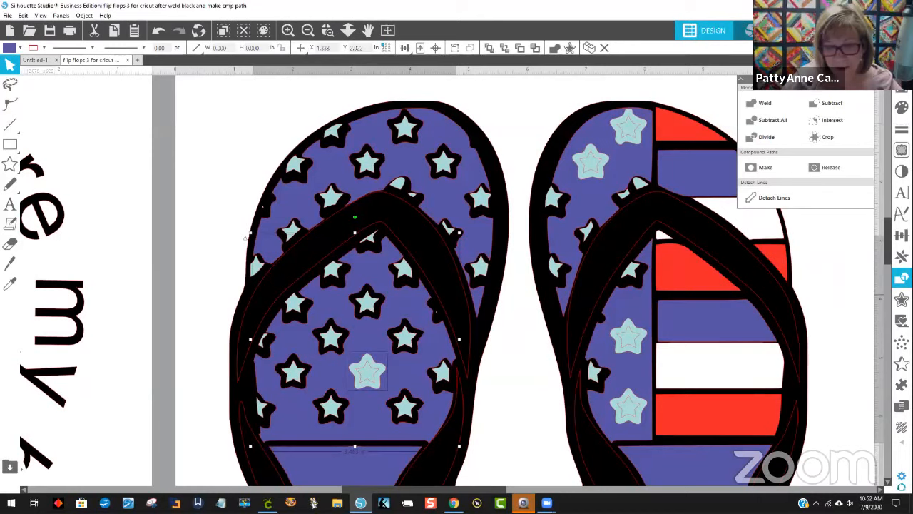
pyautogui.click(831, 103)
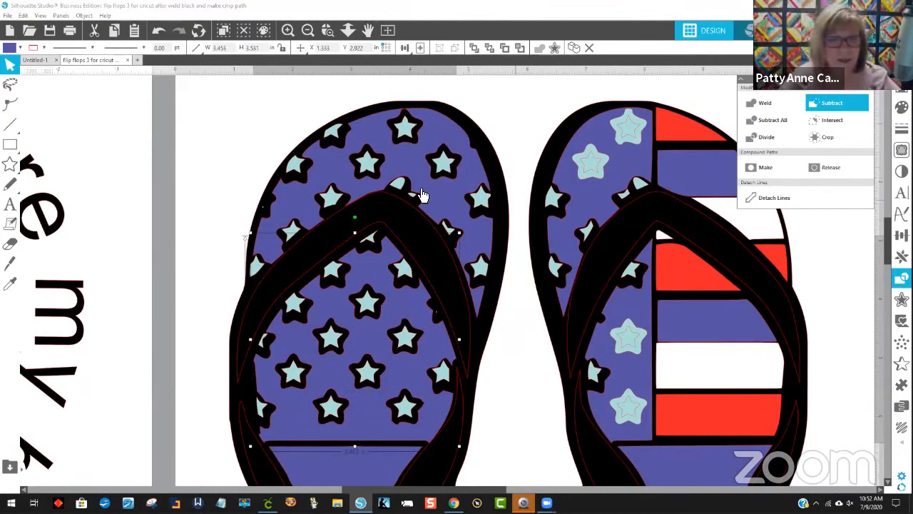
pyautogui.click(241, 147)
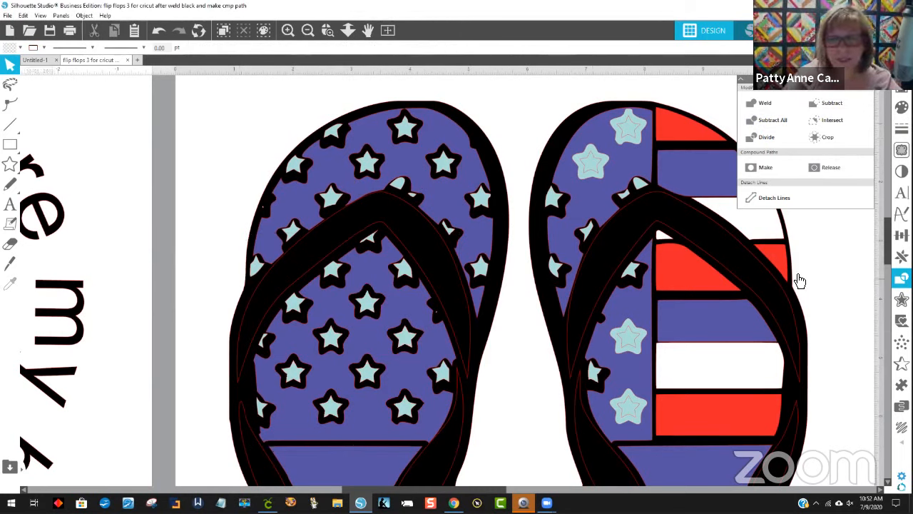
# Subtract the two whole stars, one after the other, from the right flip-flop's upper blue background
pyautogui.click(608, 167)
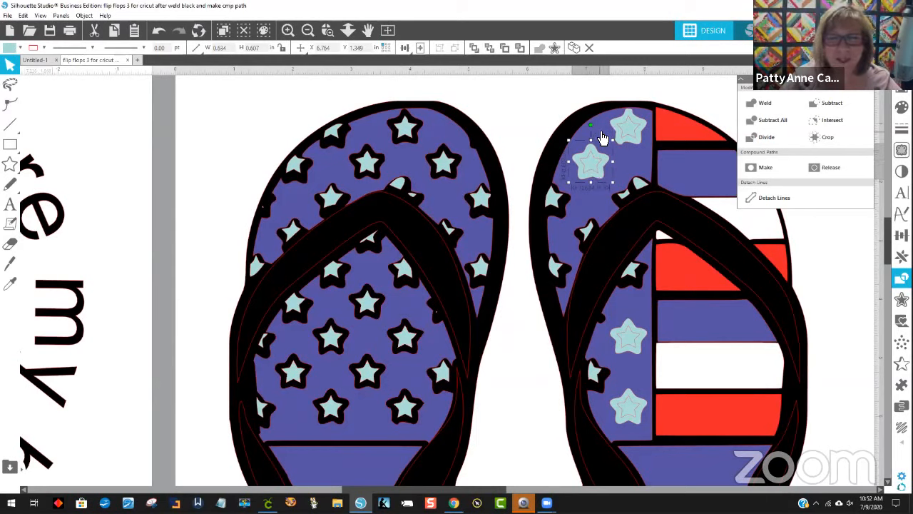
pyautogui.keyDown('shift'); pyautogui.click(601, 134); pyautogui.keyUp('shift')
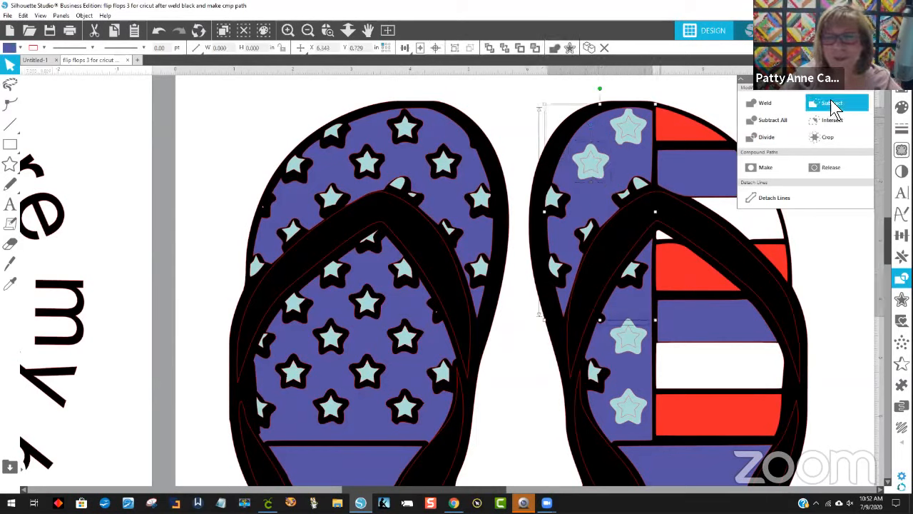
pyautogui.click(831, 106)
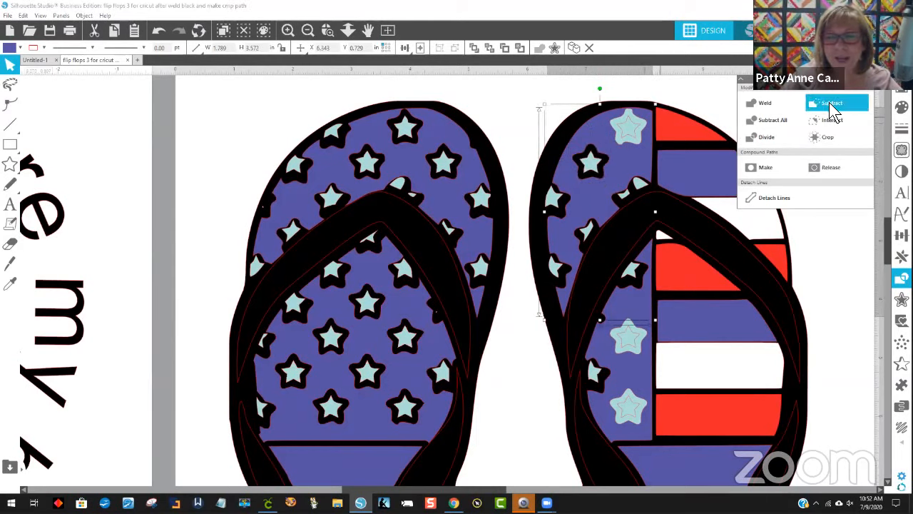
pyautogui.click(635, 143)
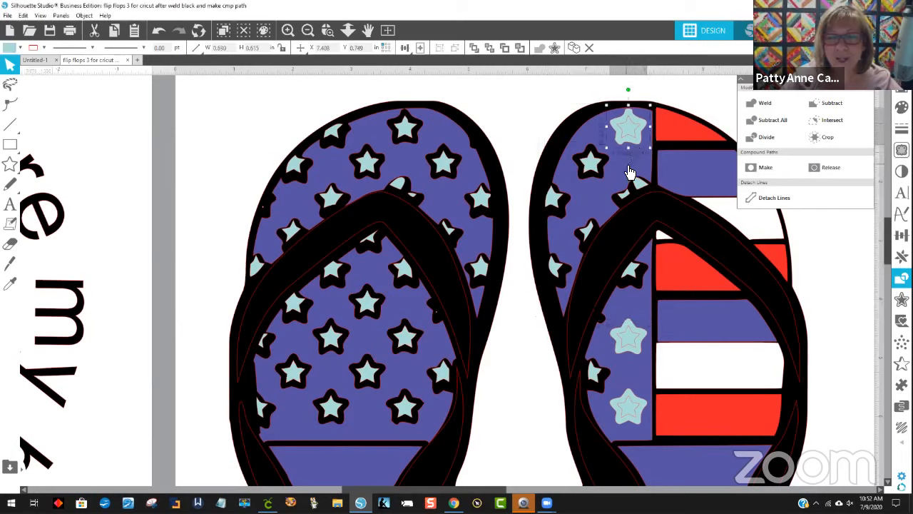
pyautogui.keyDown('shift'); pyautogui.click(626, 172); pyautogui.keyUp('shift')
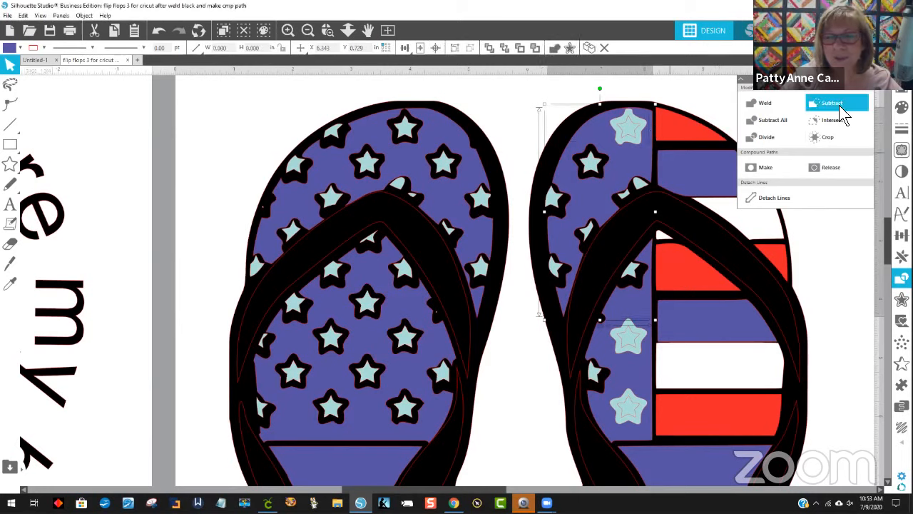
pyautogui.click(833, 104)
# Subtract the two whole stars together from the right flip-flop's lower blue background and clear the selection
pyautogui.click(633, 354)
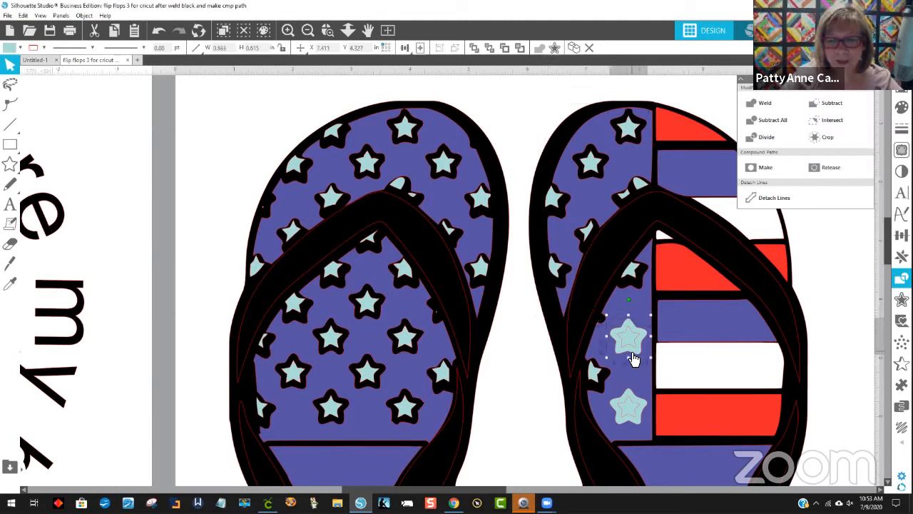
pyautogui.keyDown('shift'); pyautogui.click(644, 406); pyautogui.keyUp('shift')
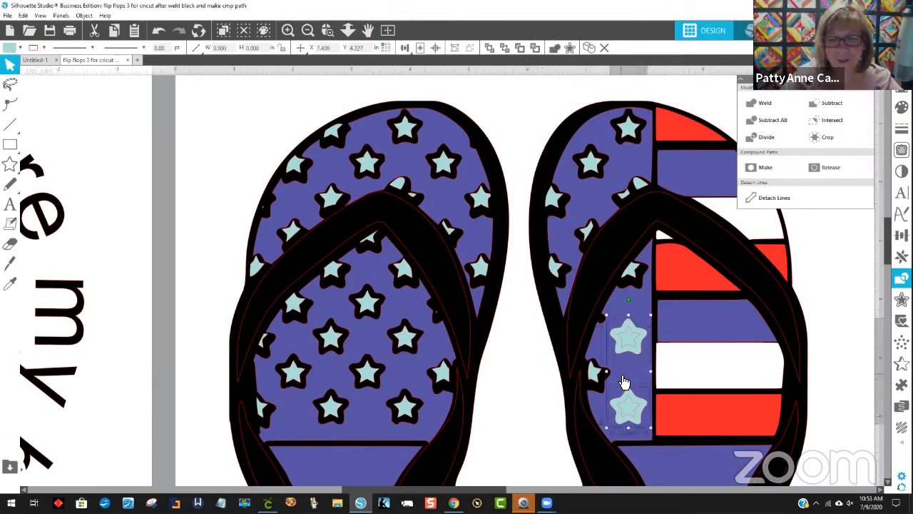
pyautogui.keyDown('shift'); pyautogui.click(624, 382); pyautogui.keyUp('shift')
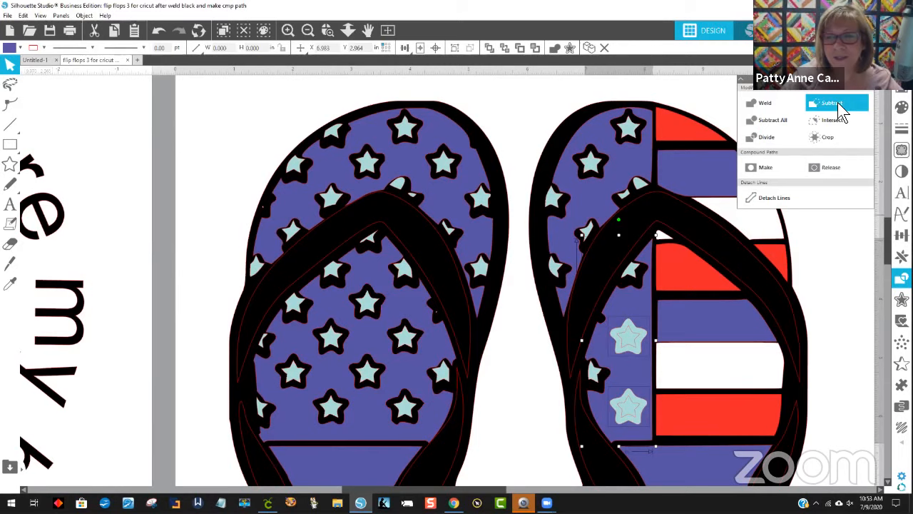
pyautogui.click(837, 102)
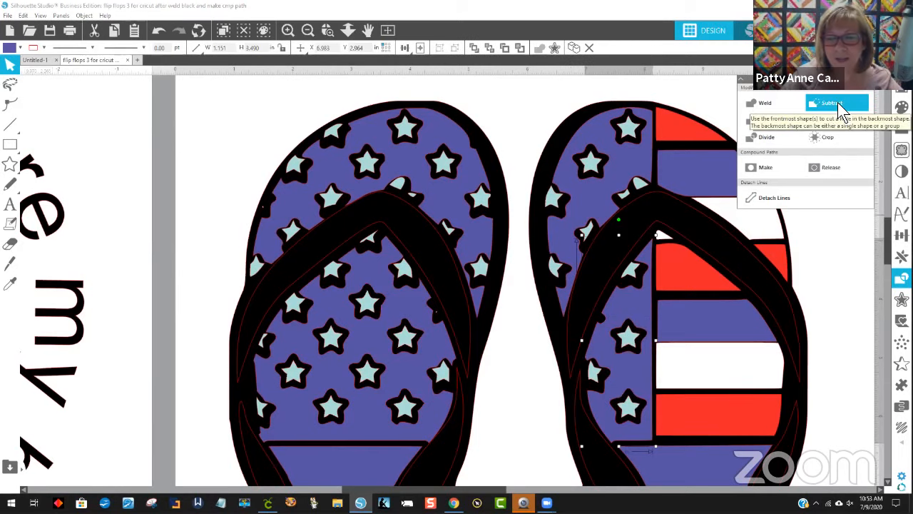
pyautogui.click(307, 29)
pyautogui.click(307, 30)
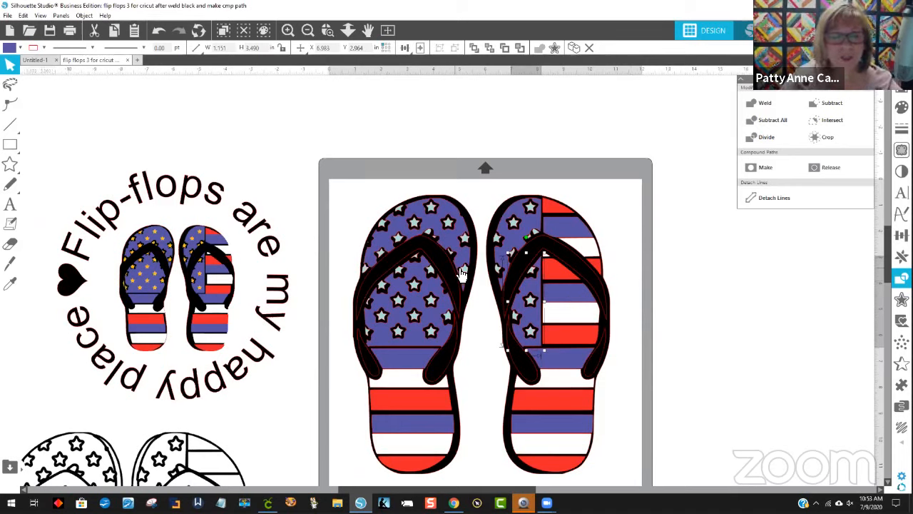
pyautogui.click(440, 142)
pyautogui.click(429, 207)
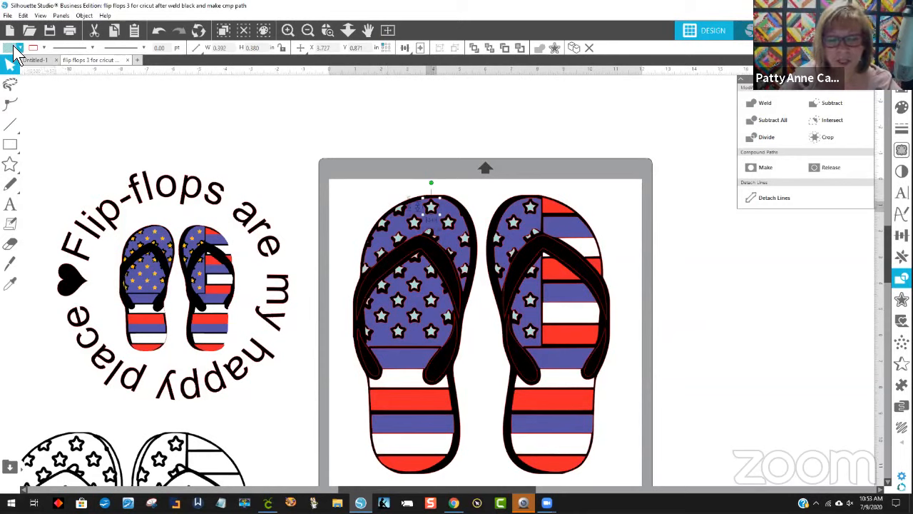
pyautogui.click(589, 129)
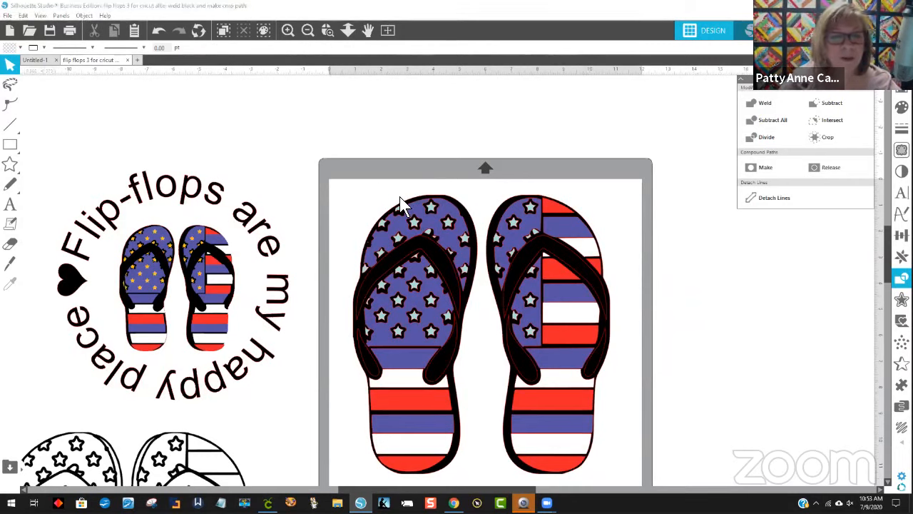
pyautogui.click(431, 195)
pyautogui.moveTo(391, 166); pyautogui.dragTo(612, 486)
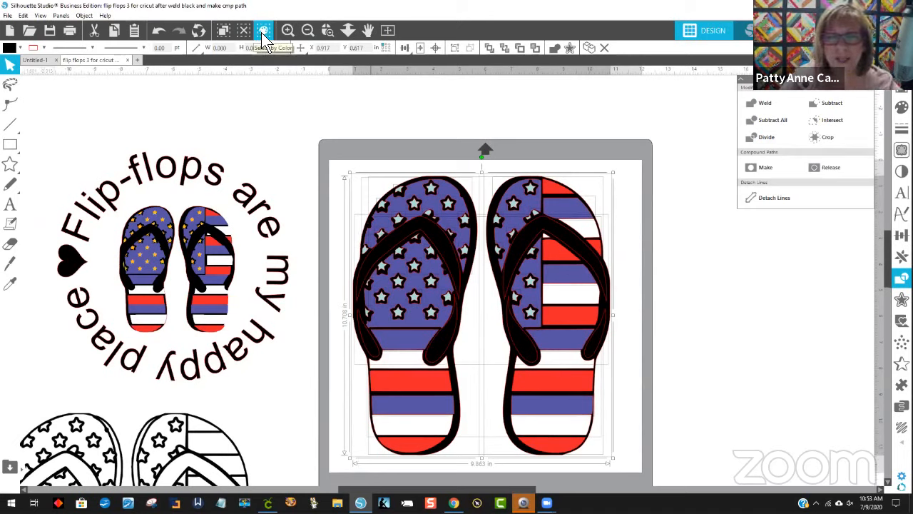
# Select all the light teal star shapes on the page by their fill color, RGB (169,220,217)
pyautogui.click(263, 30)
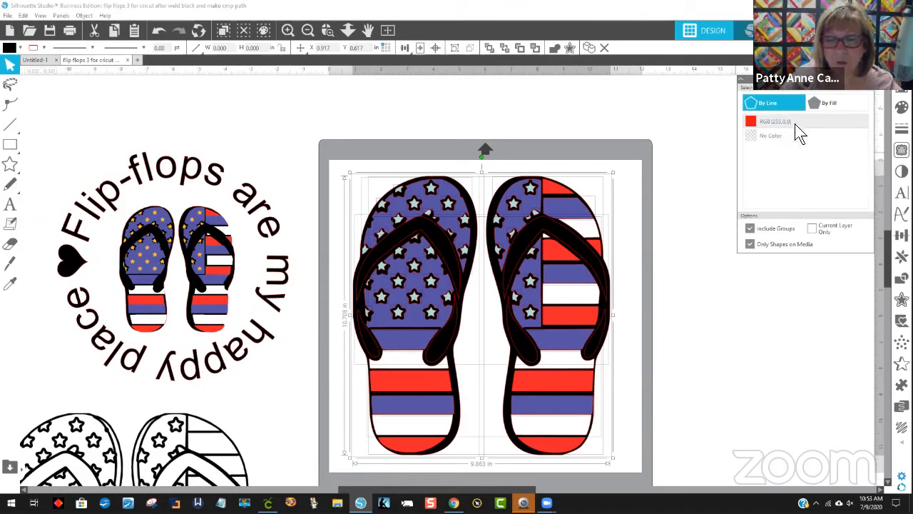
pyautogui.click(831, 107)
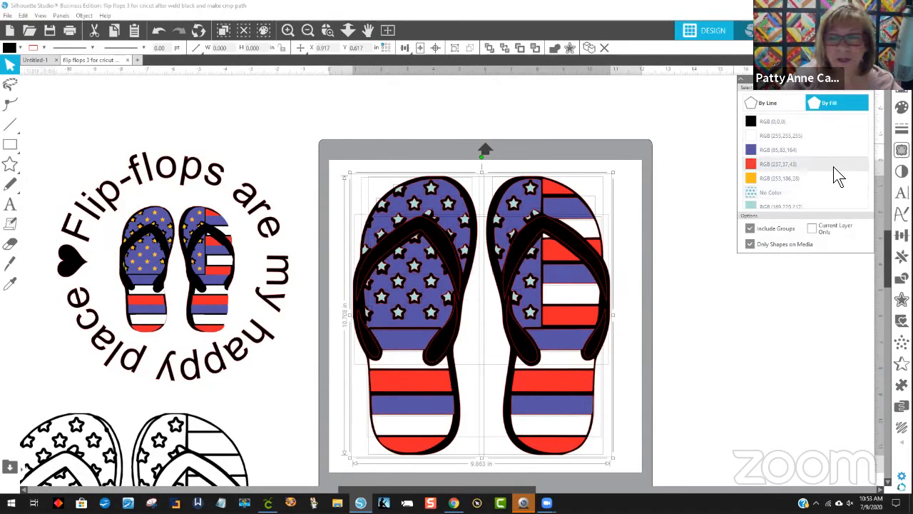
pyautogui.scroll(-1, 831, 169)
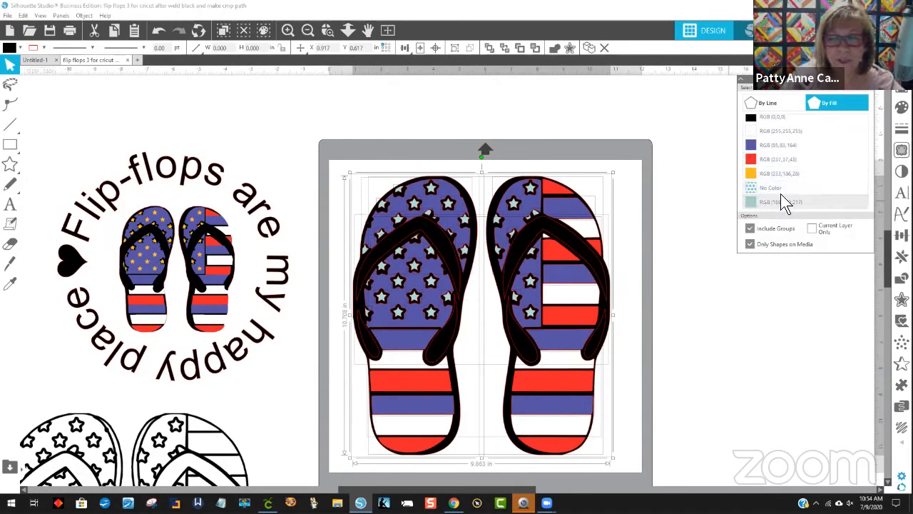
pyautogui.click(763, 202)
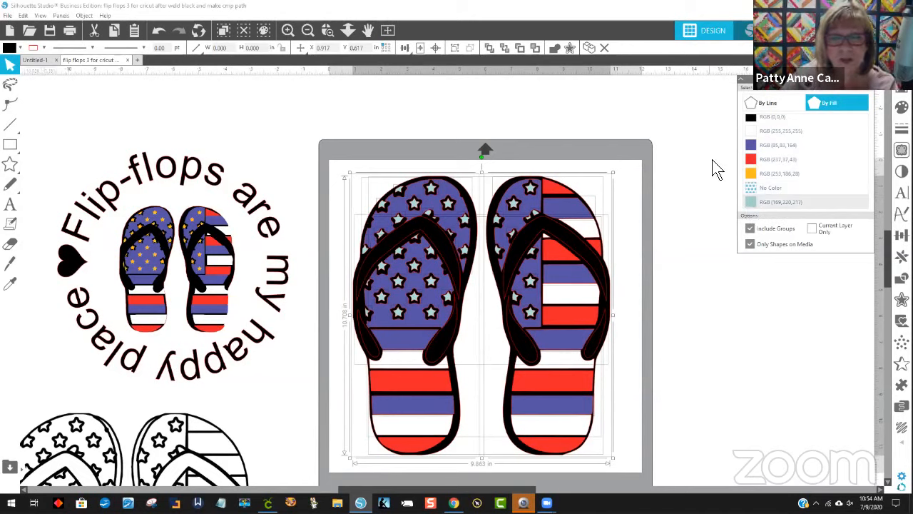
pyautogui.click(679, 126)
pyautogui.click(767, 204)
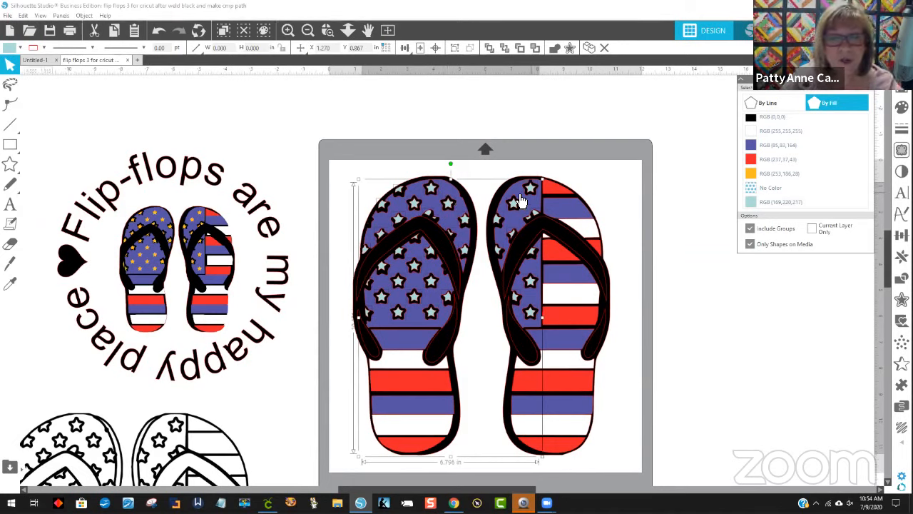
# Fill the selected star shapes with yellow
pyautogui.click(8, 48)
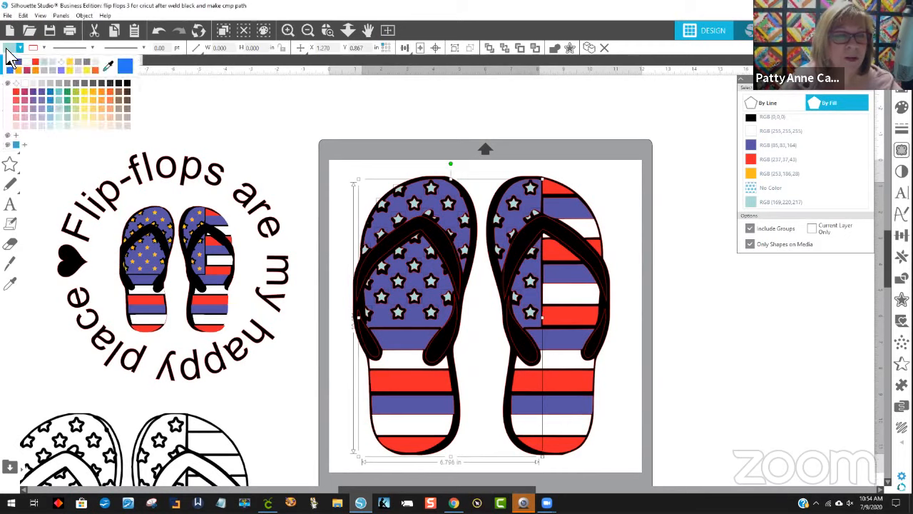
pyautogui.click(84, 90)
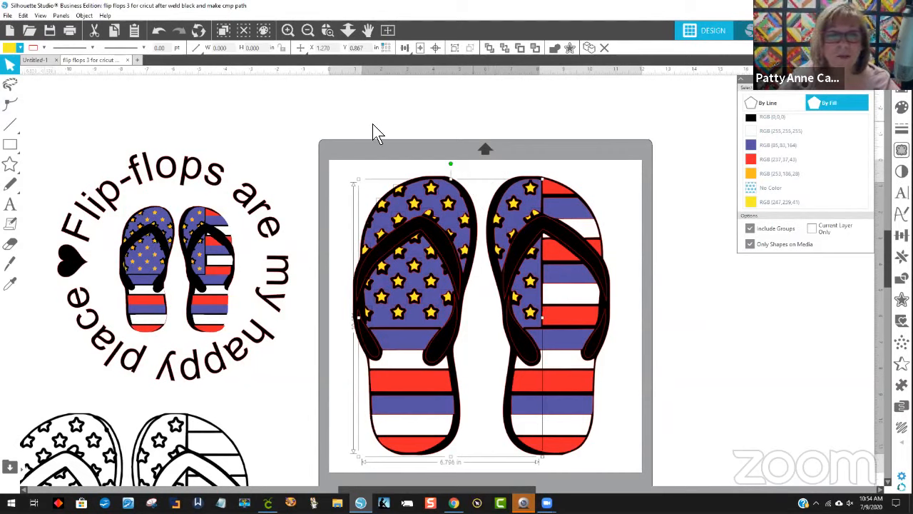
# Try combining the yellow stars into a compound path, undo it, test moving a single star on its own, and undo that move
pyautogui.click(84, 16)
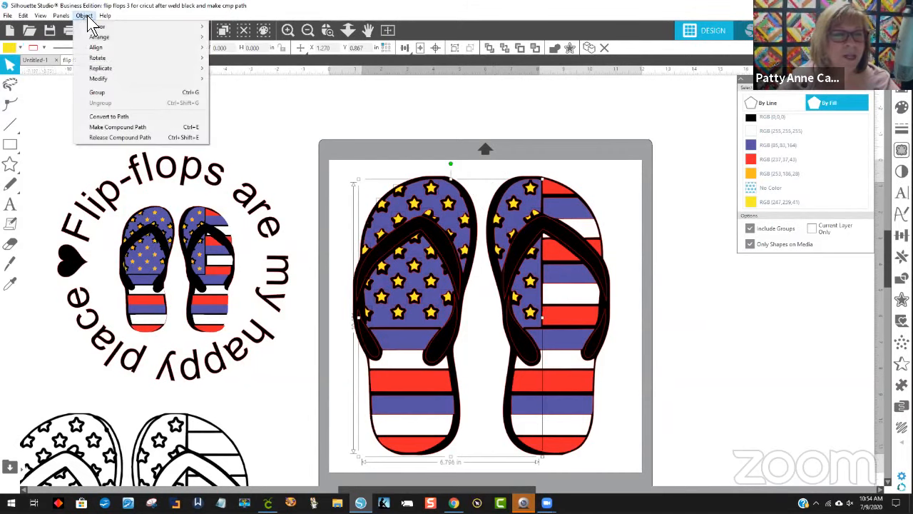
pyautogui.click(133, 128)
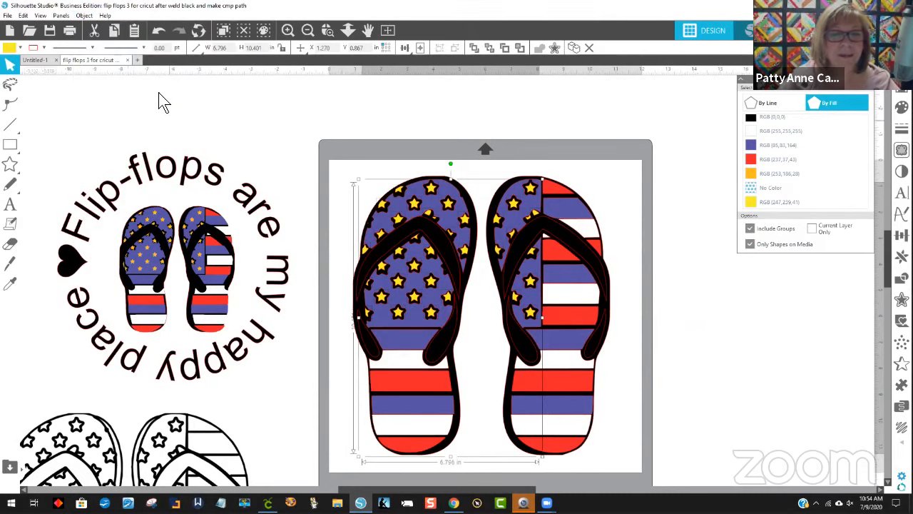
pyautogui.click(156, 30)
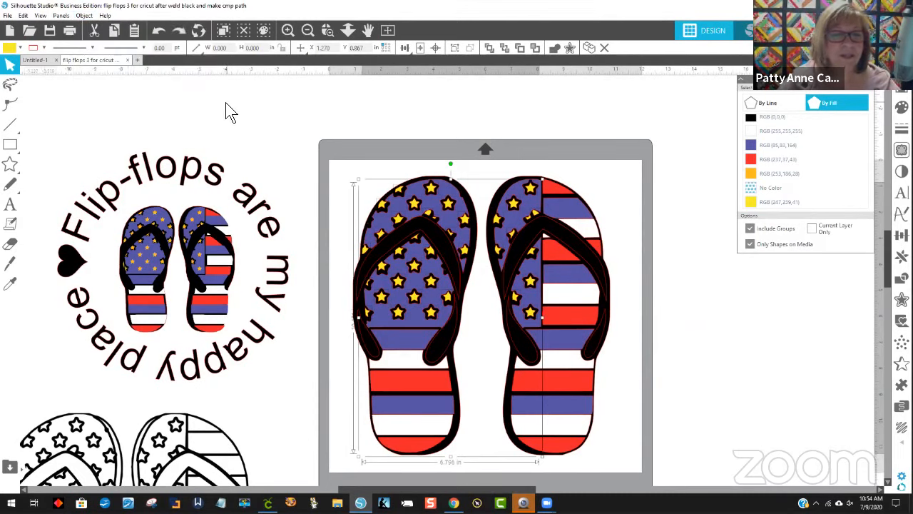
pyautogui.moveTo(431, 188)
pyautogui.mouseDown()
pyautogui.moveTo(448, 159)
pyautogui.moveTo(435, 197)
pyautogui.moveTo(433, 188)
pyautogui.mouseUp()
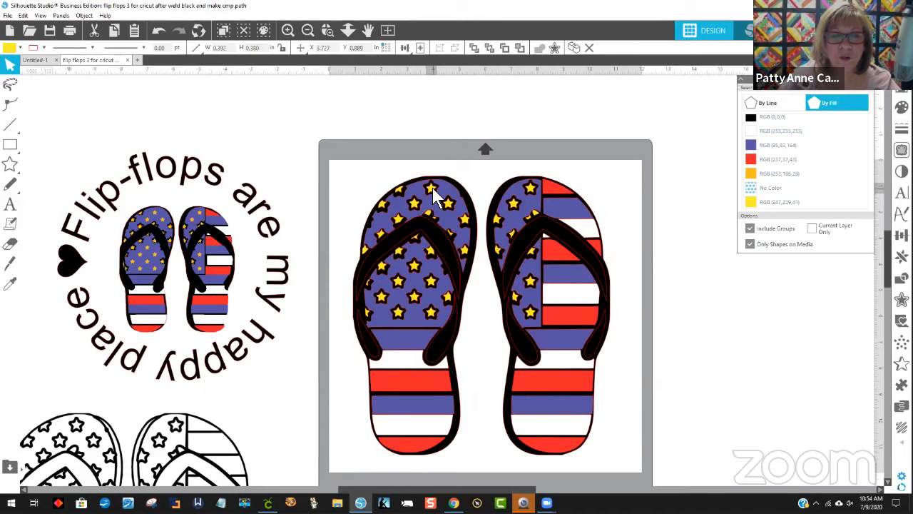
pyautogui.click(520, 161)
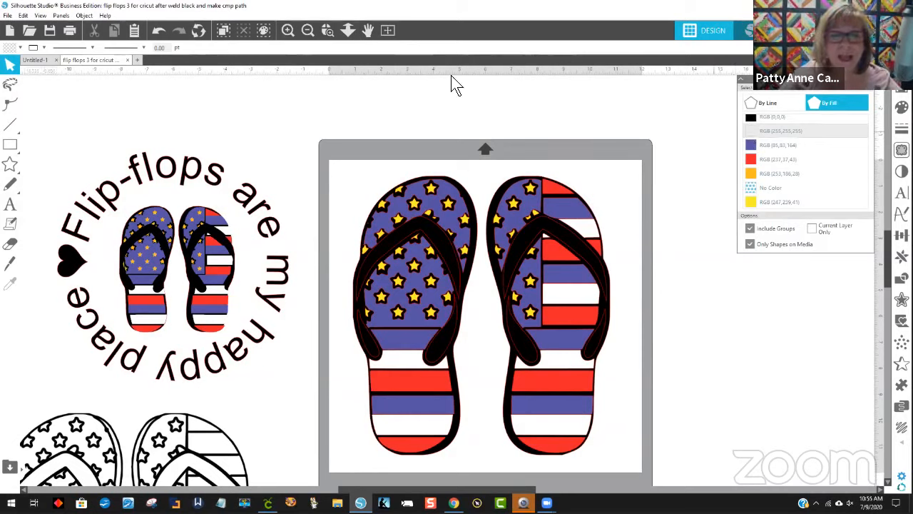
pyautogui.click(157, 33)
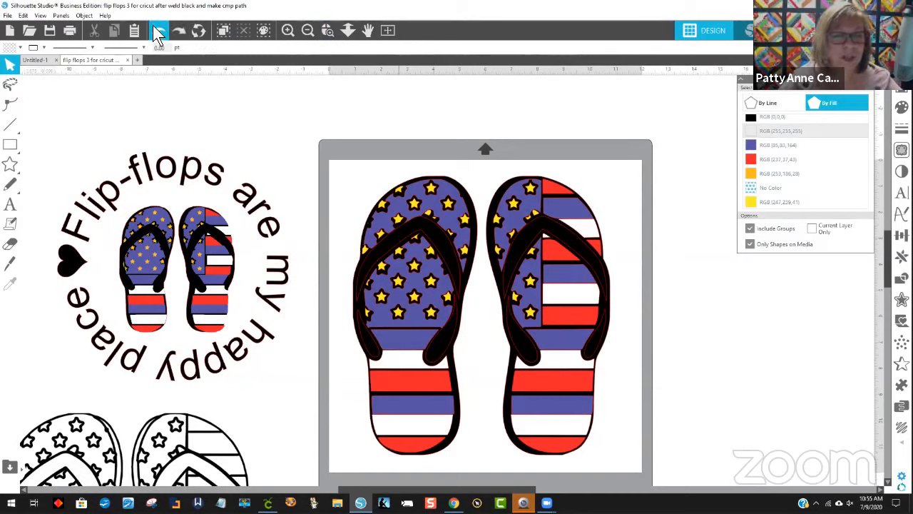
pyautogui.click(157, 33)
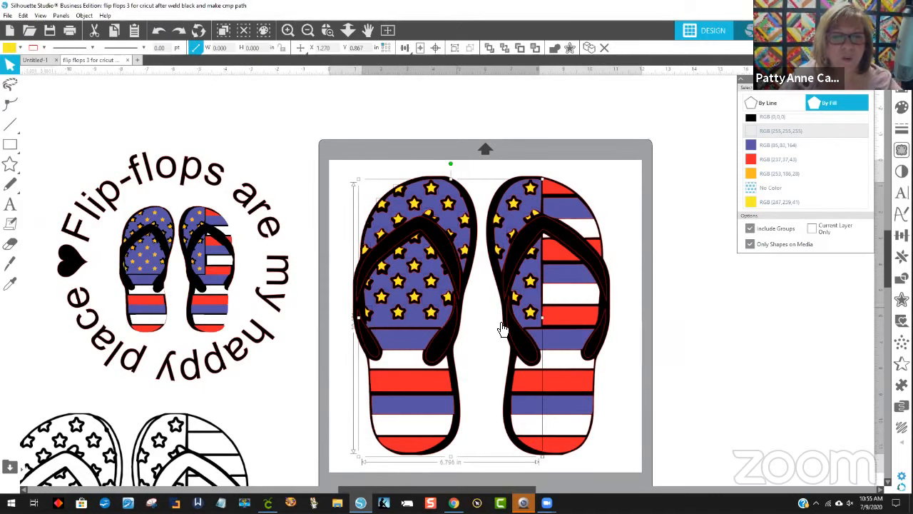
# Combine all the selected yellow stars into one compound path and clear the selection
pyautogui.click(84, 15)
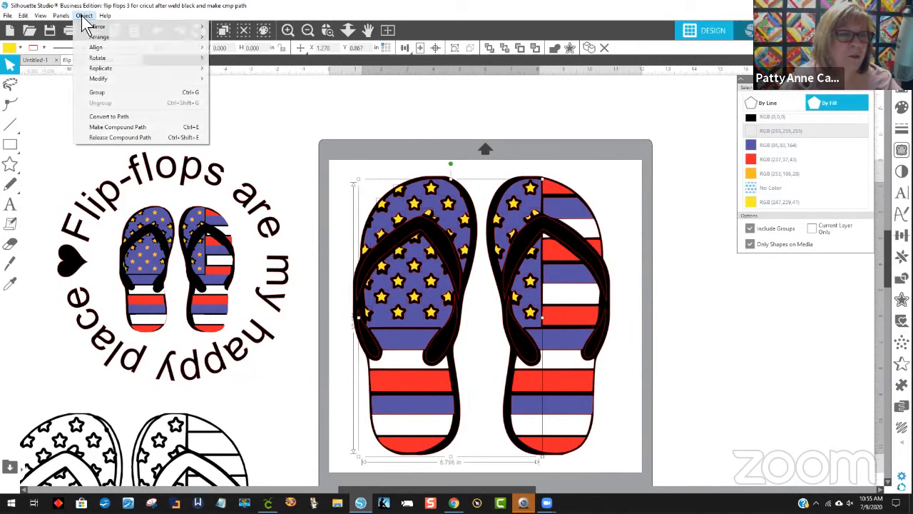
pyautogui.click(124, 126)
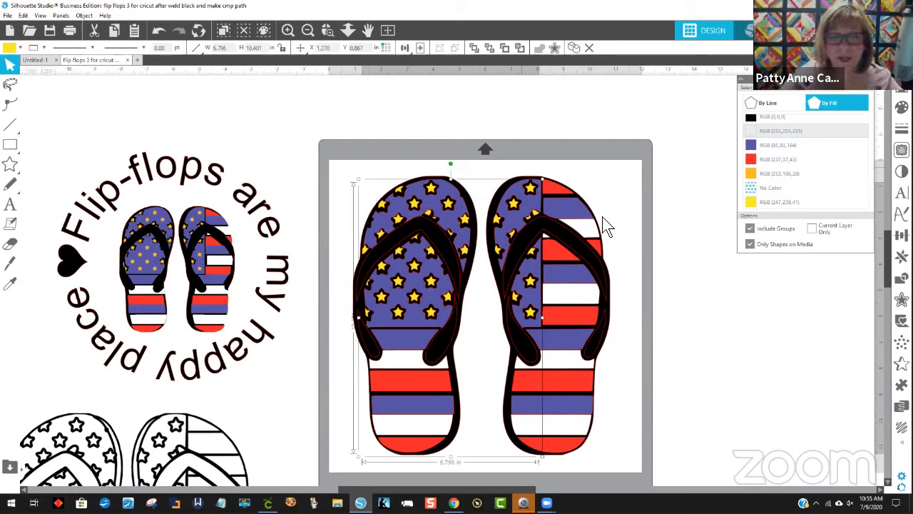
pyautogui.click(678, 228)
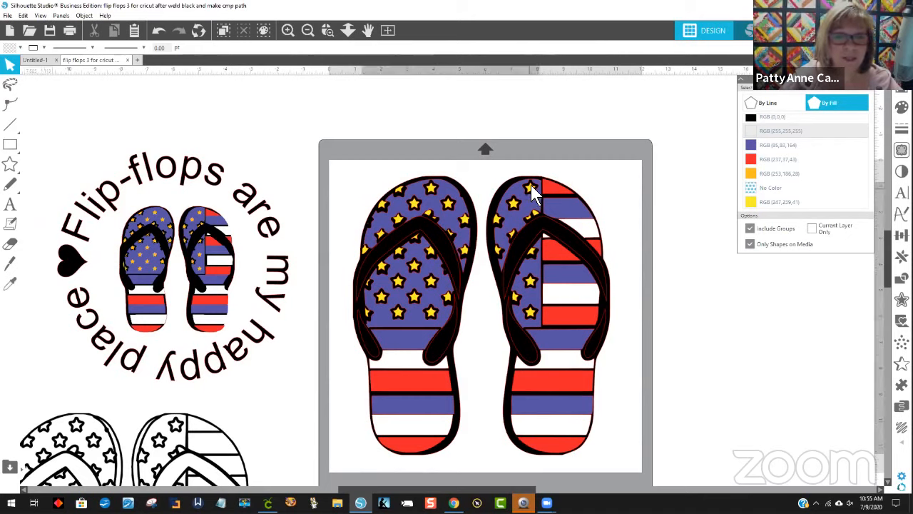
# Test the yellow stars' compound path by moving it up off the flip-flops, and return it to its original place
pyautogui.moveTo(531, 185)
pyautogui.mouseDown()
pyautogui.moveTo(596, 151)
pyautogui.moveTo(650, 139)
pyautogui.moveTo(703, 142)
pyautogui.moveTo(639, 161)
pyautogui.moveTo(601, 158)
pyautogui.moveTo(621, 139)
pyautogui.moveTo(561, 171)
pyautogui.moveTo(540, 136)
pyautogui.moveTo(555, 142)
pyautogui.mouseUp()
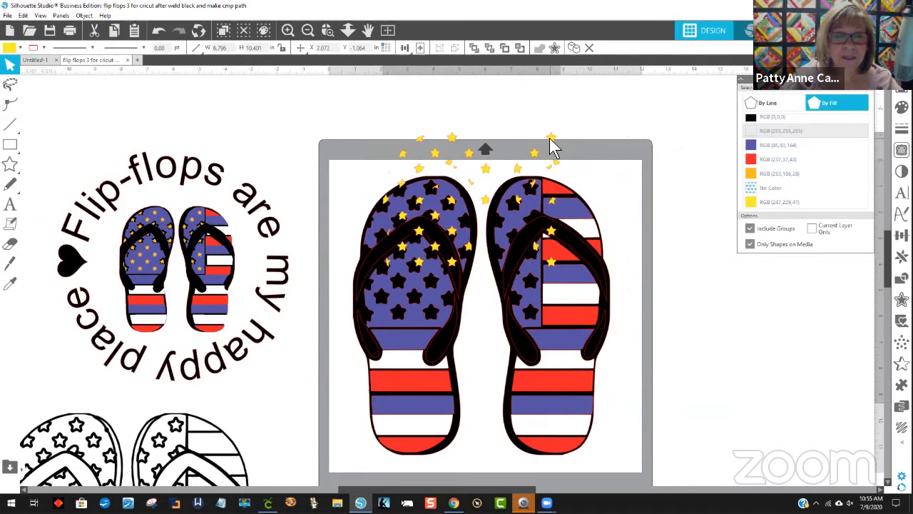
pyautogui.click(414, 138)
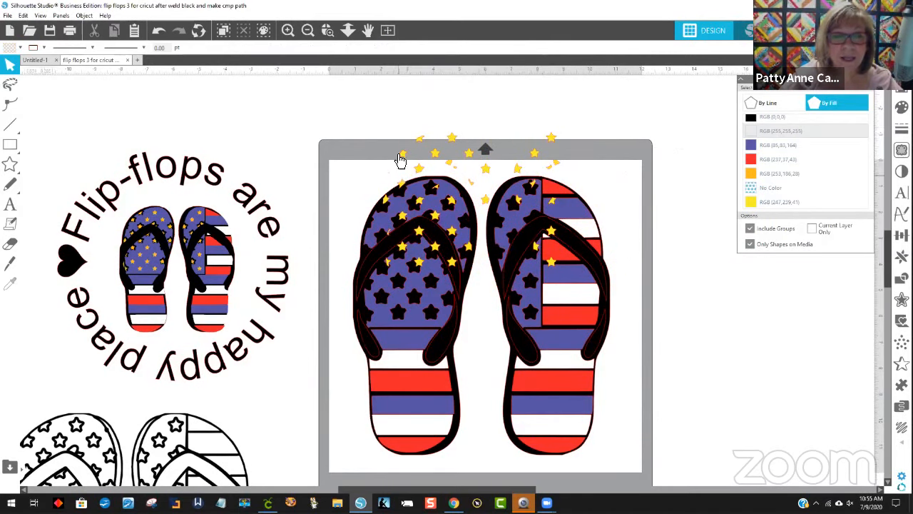
pyautogui.moveTo(544, 161); pyautogui.dragTo(529, 187)
pyautogui.click(613, 183)
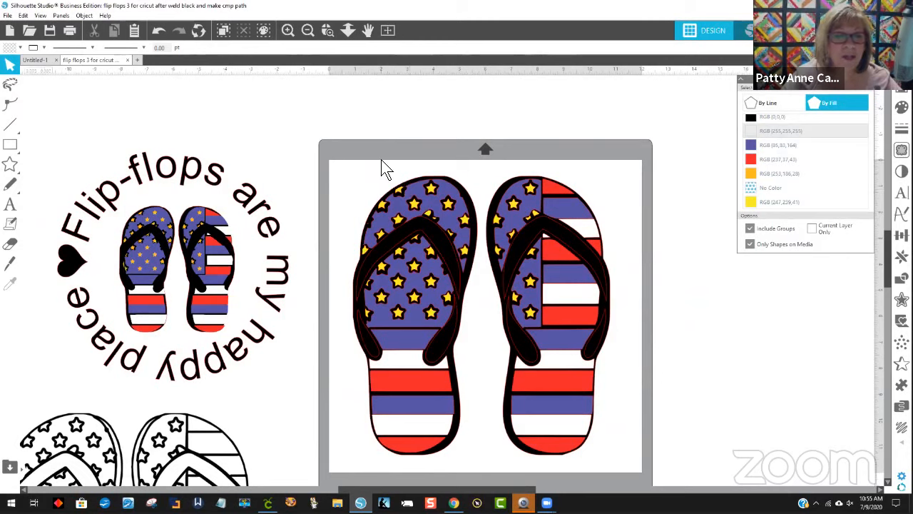
# Remove the line color from all the shapes of the large flip-flops and clear the selection
pyautogui.click(422, 189)
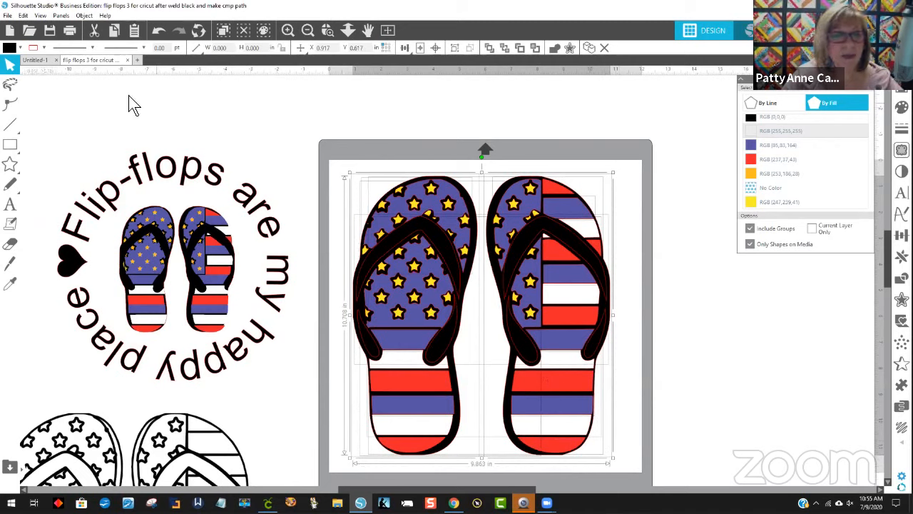
pyautogui.click(31, 47)
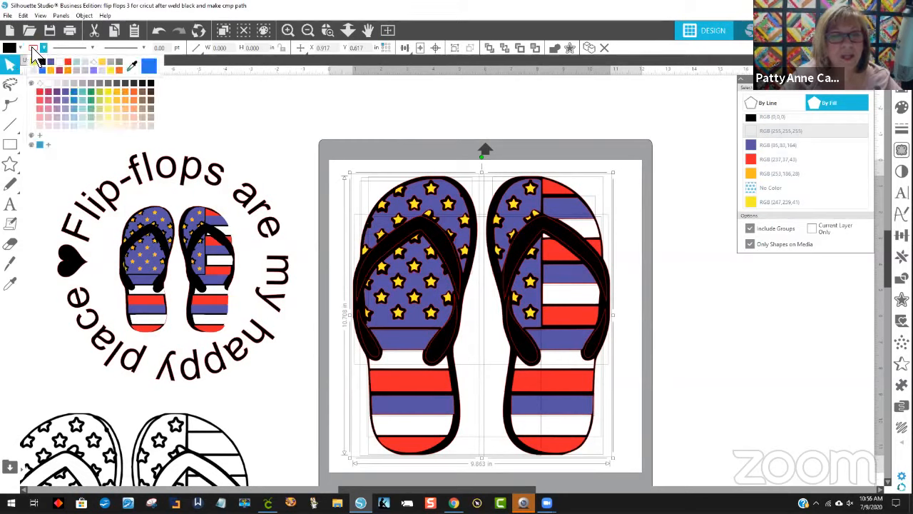
pyautogui.click(39, 83)
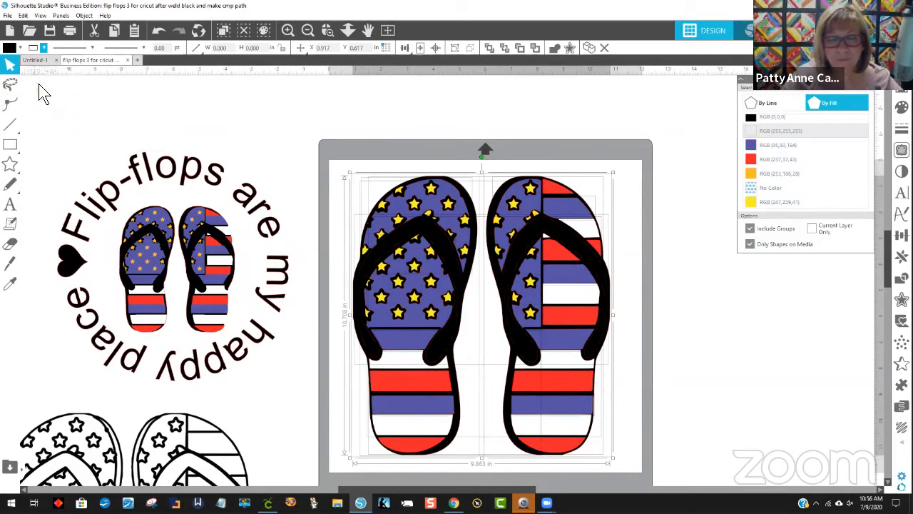
pyautogui.click(660, 212)
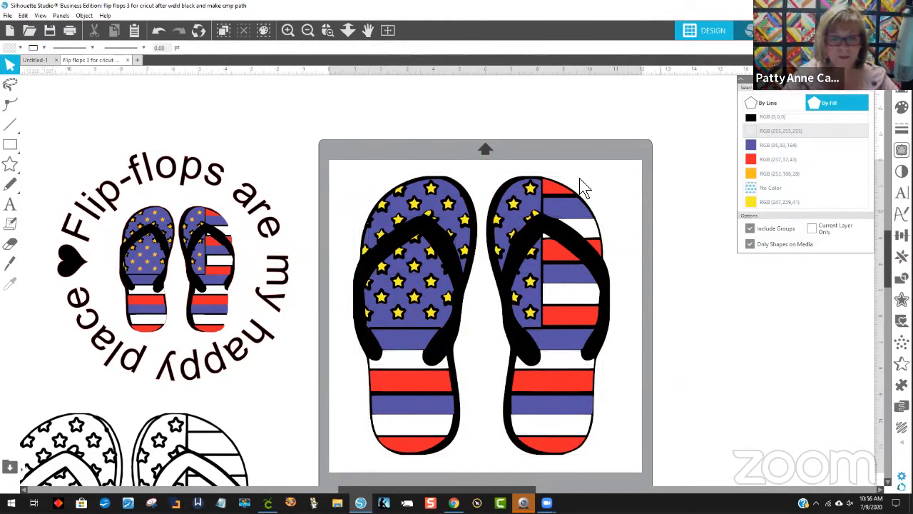
# Test that the red shapes and the black straps each act as one piece by moving the straps aside, and undo the moves
pyautogui.click(549, 191)
pyautogui.moveTo(548, 188); pyautogui.dragTo(550, 188)
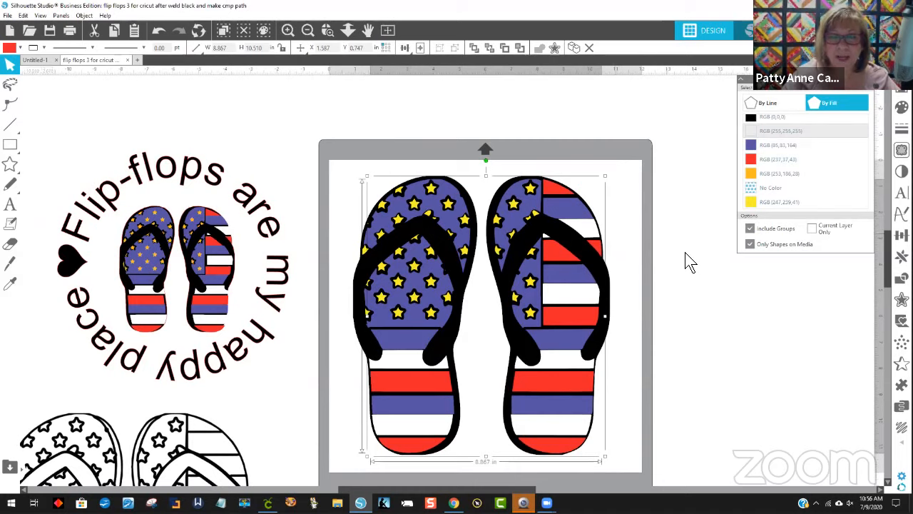
pyautogui.click(529, 246)
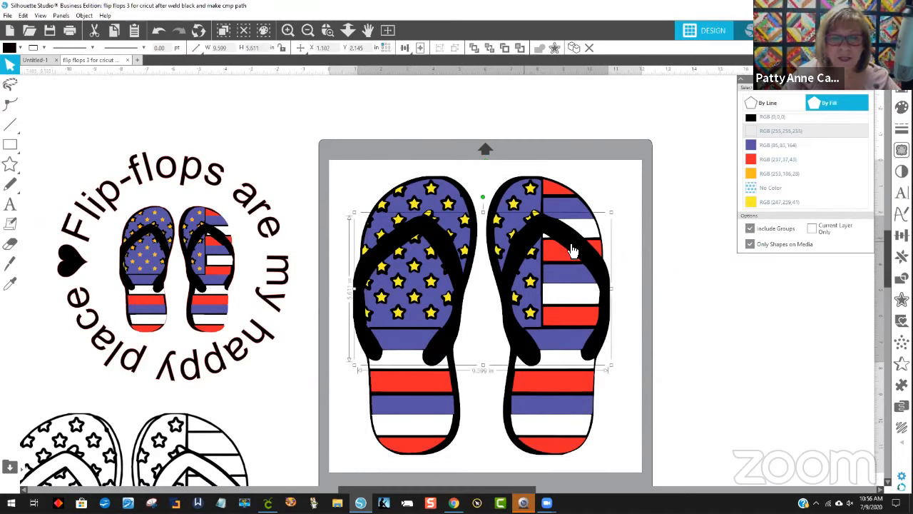
pyautogui.click(649, 254)
pyautogui.moveTo(594, 256); pyautogui.dragTo(706, 198)
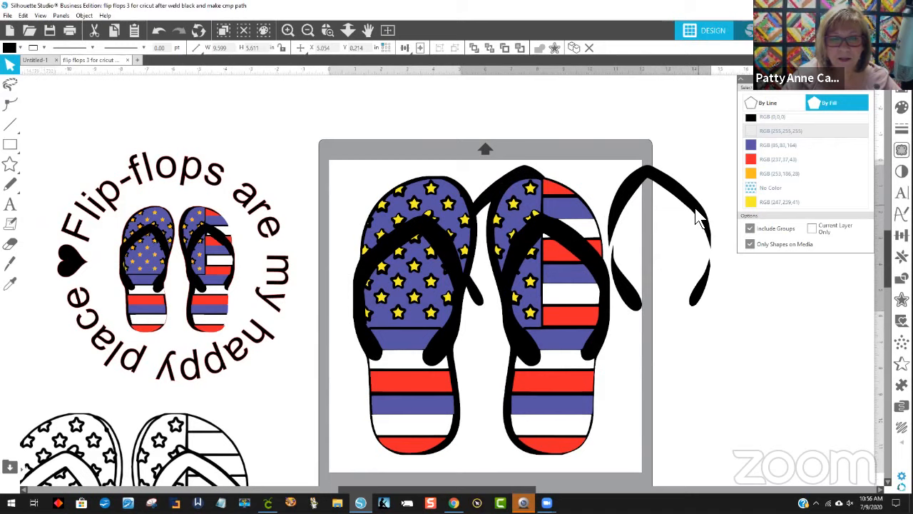
pyautogui.click(237, 97)
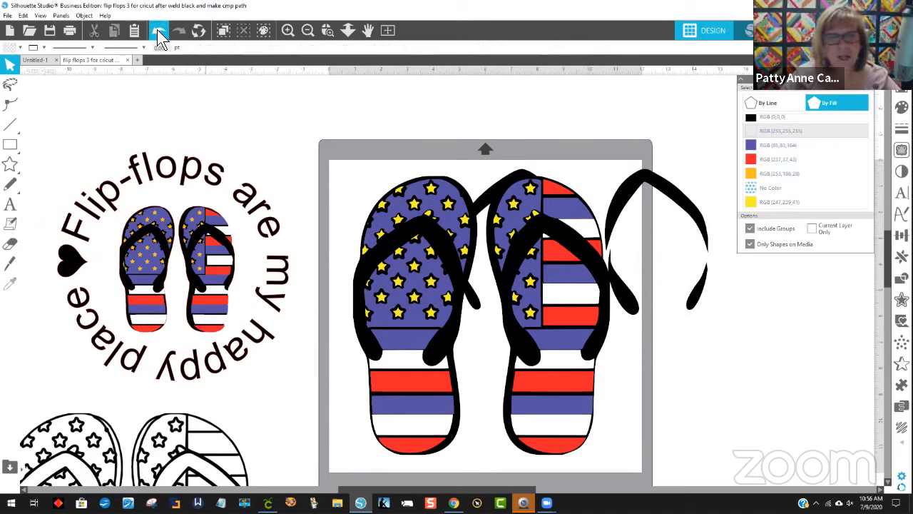
pyautogui.click(157, 29)
pyautogui.click(157, 30)
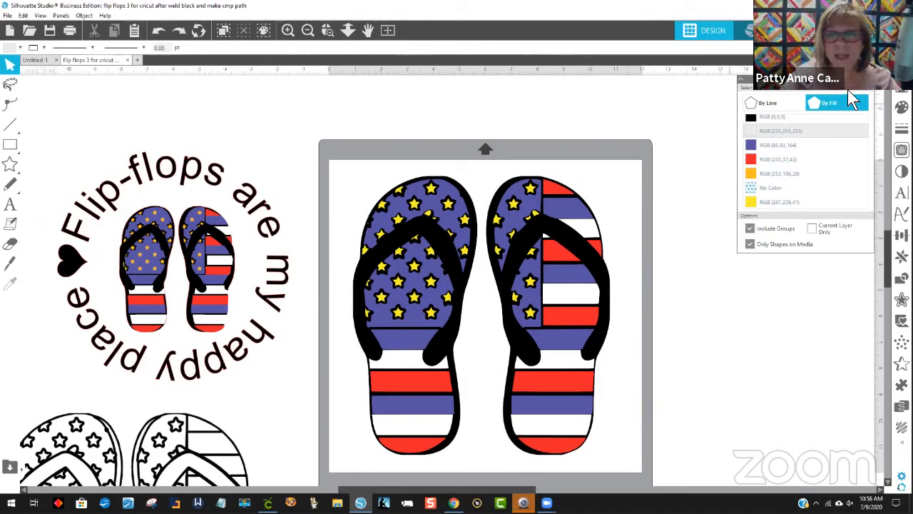
# Select all the black shapes on the page by their fill color, RGB (0,0,0), and weld them
pyautogui.click(875, 93)
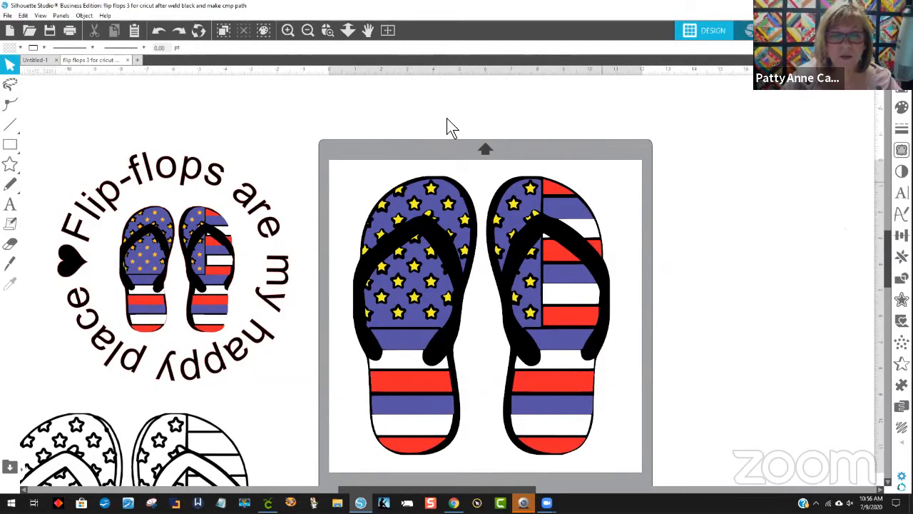
pyautogui.click(264, 30)
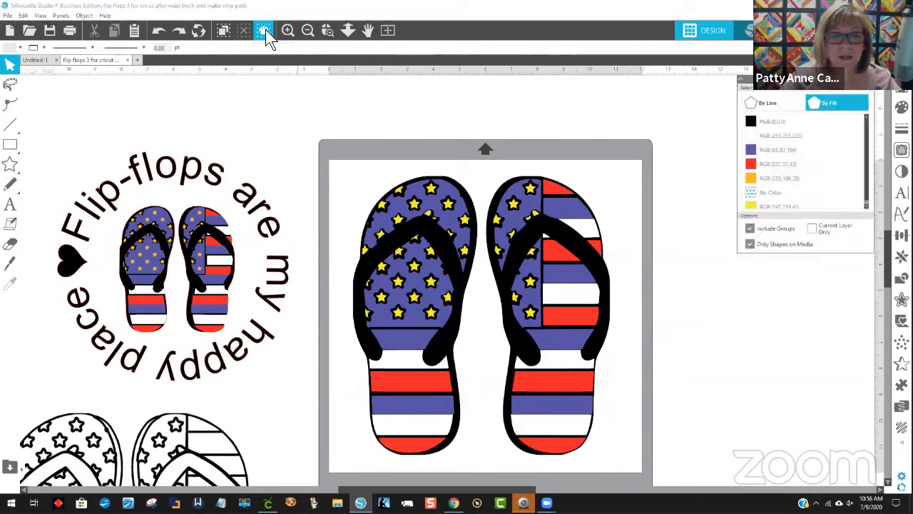
pyautogui.click(771, 122)
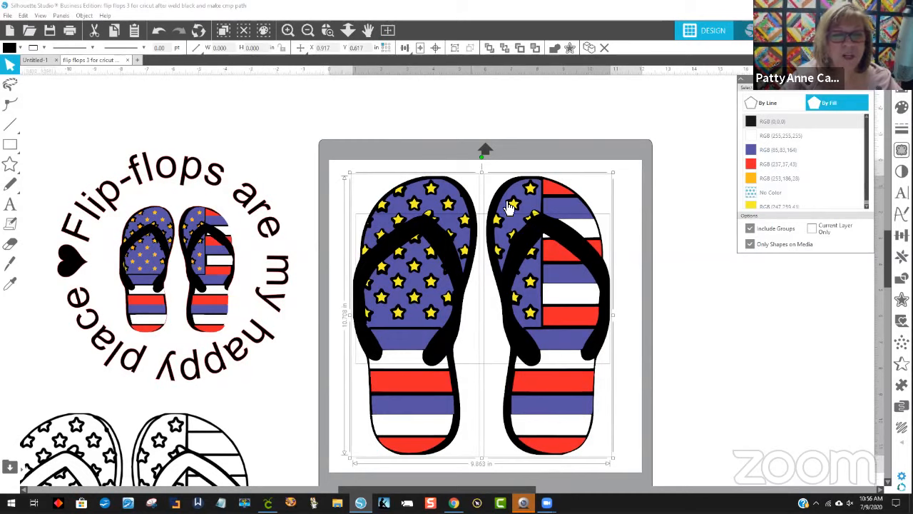
pyautogui.rightClick(592, 266)
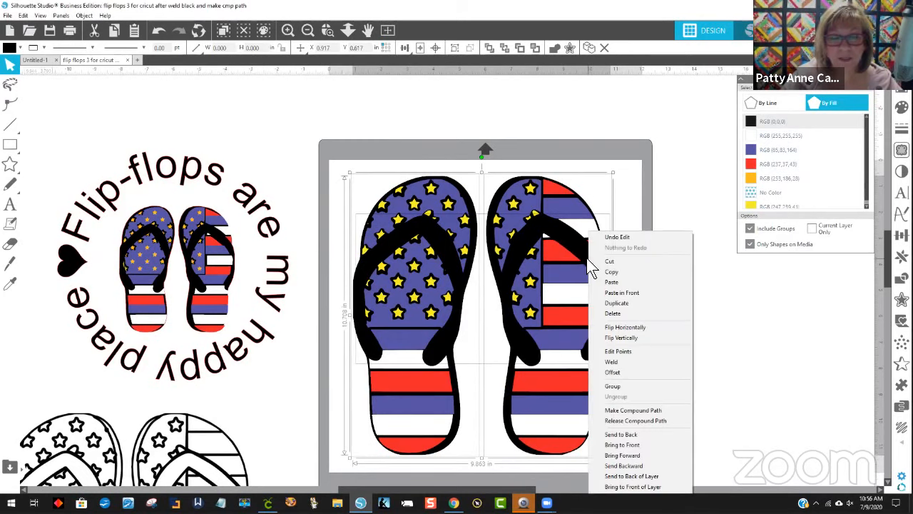
pyautogui.click(631, 362)
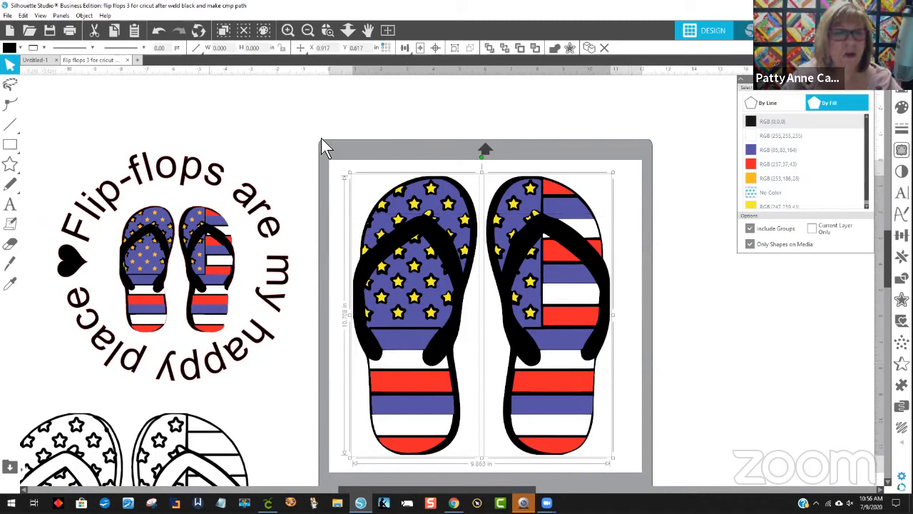
# Make a compound path from the selected black shapes, shift the combined piece slightly upward, and clear the selection
pyautogui.click(83, 16)
pyautogui.click(131, 126)
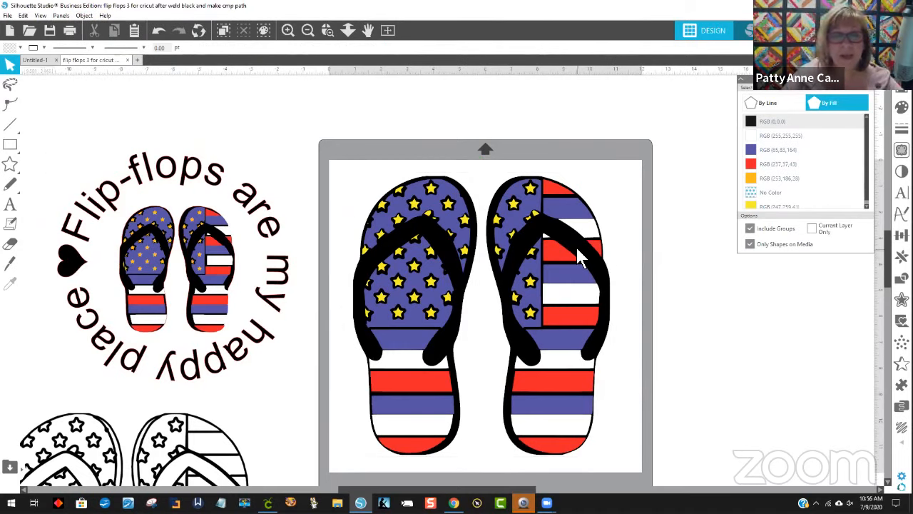
pyautogui.moveTo(575, 245)
pyautogui.mouseDown()
pyautogui.moveTo(665, 244)
pyautogui.moveTo(619, 236)
pyautogui.moveTo(576, 247)
pyautogui.mouseUp()
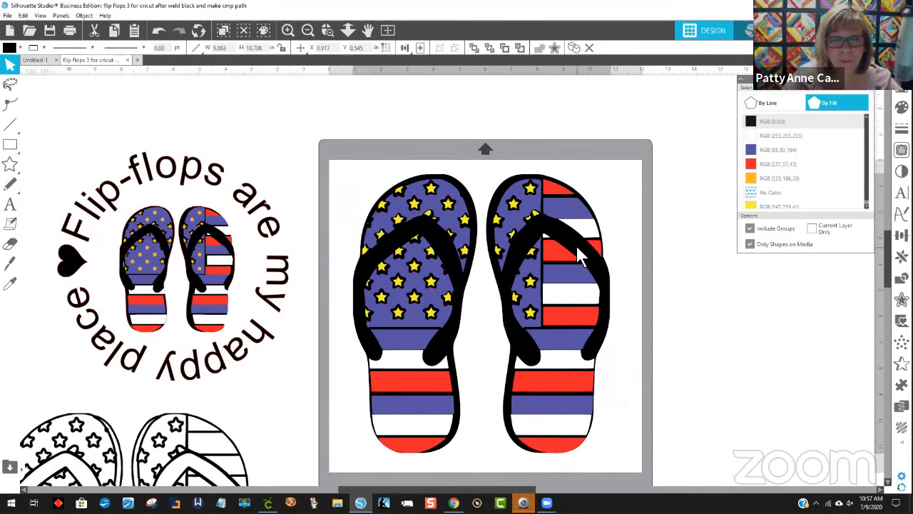
pyautogui.click(535, 208)
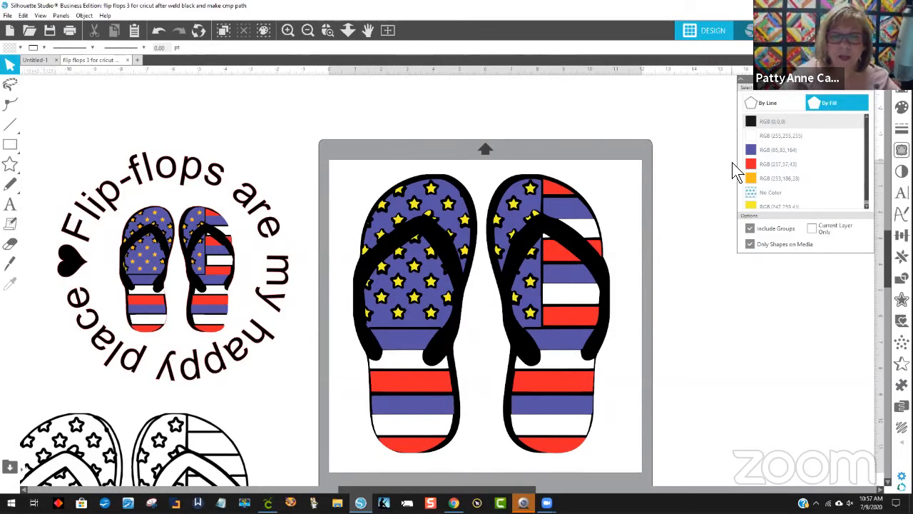
# Select all the shapes of the large flip-flops on the page and group them
pyautogui.scroll(-1, 785, 328)
pyautogui.scroll(-2, 781, 332)
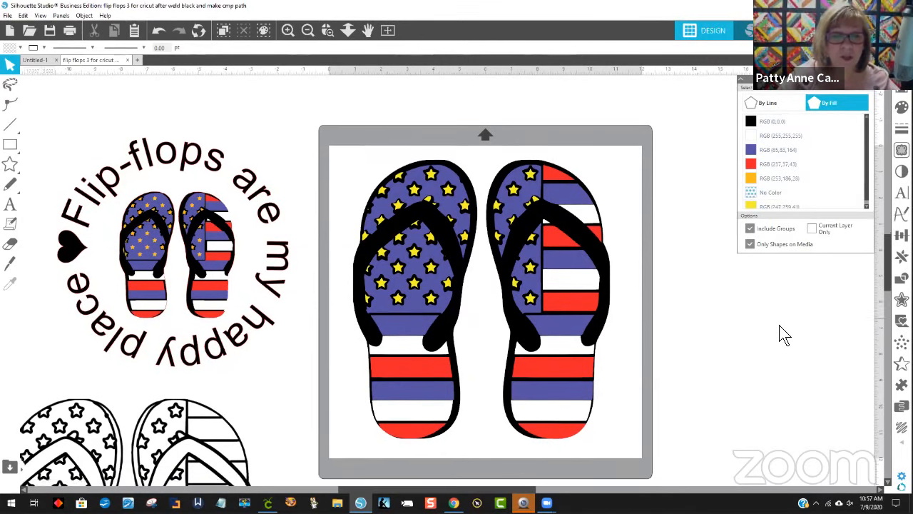
pyautogui.click(7, 15)
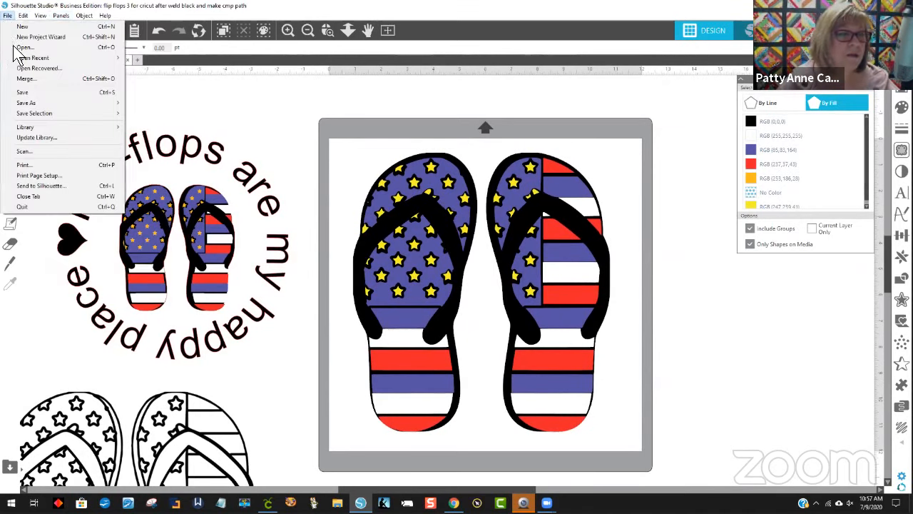
pyautogui.click(398, 168)
pyautogui.click(398, 168)
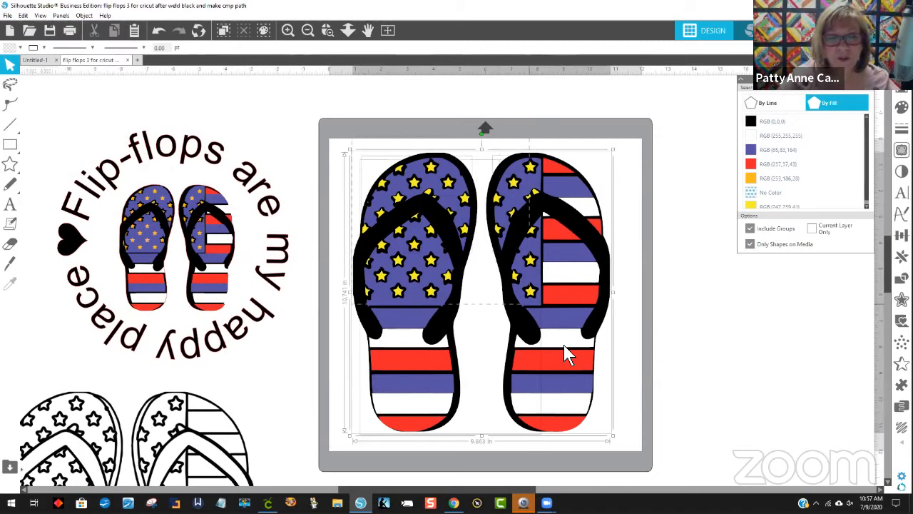
pyautogui.rightClick(571, 383)
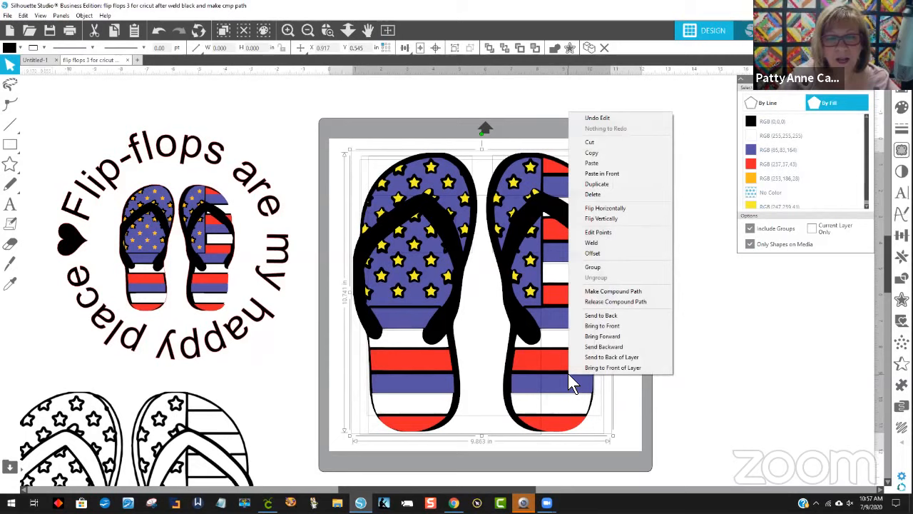
pyautogui.click(588, 267)
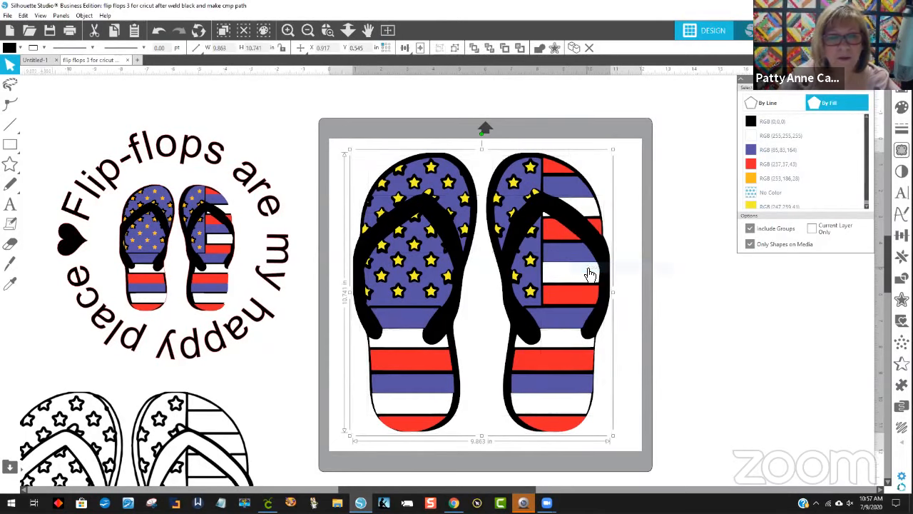
# Save the selected flip-flops to the hard drive's Downloads folder as an SVG file named "flip flops for cricut 4"
pyautogui.click(7, 15)
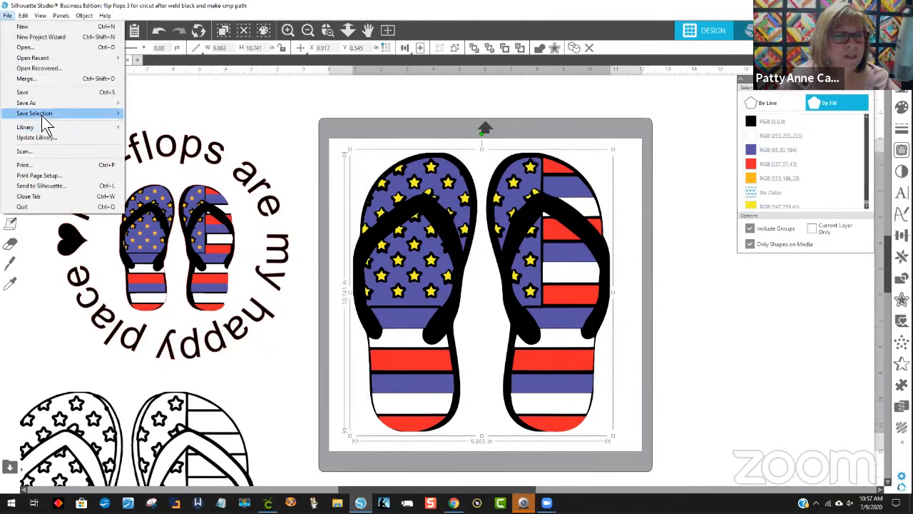
pyautogui.moveTo(42, 114)
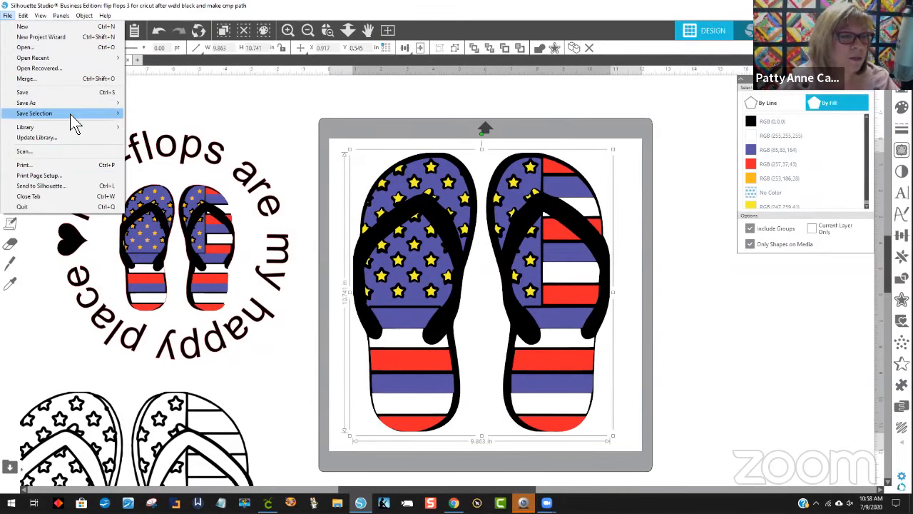
pyautogui.moveTo(70, 114)
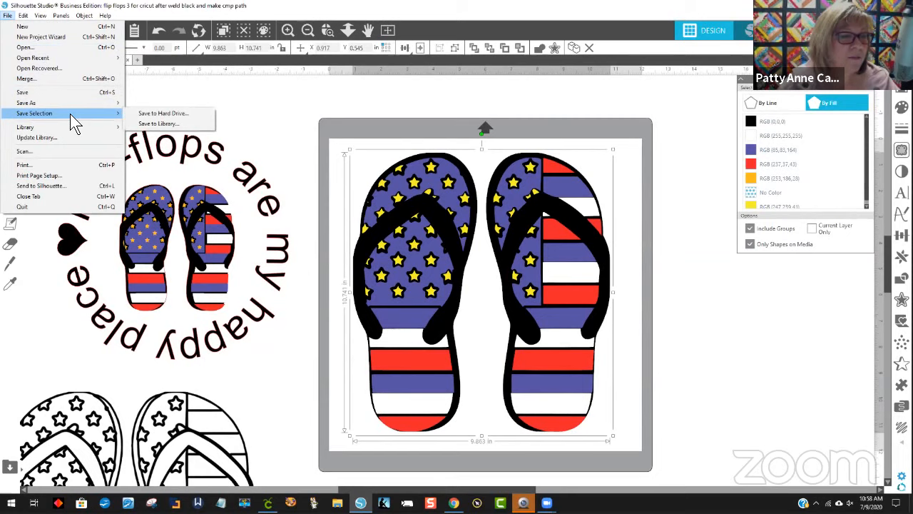
pyautogui.click(190, 118)
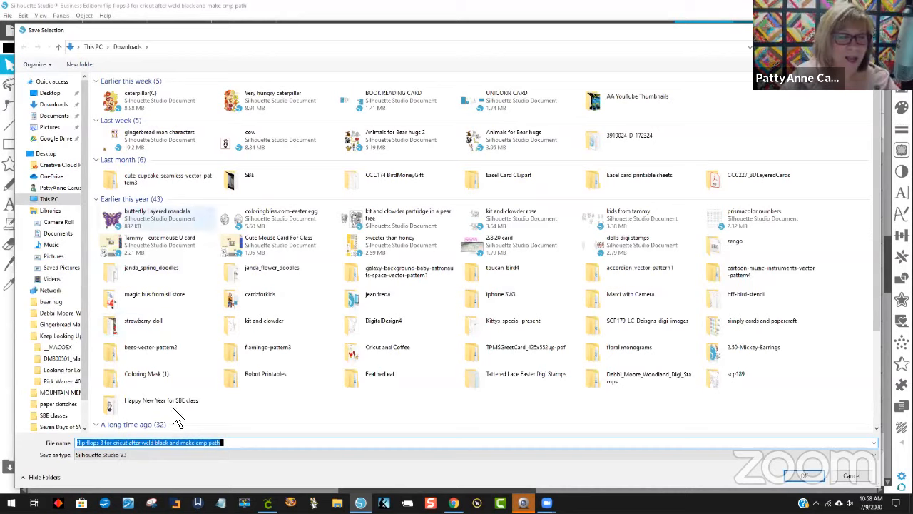
pyautogui.click(233, 446)
pyautogui.moveTo(222, 443); pyautogui.dragTo(64, 443)
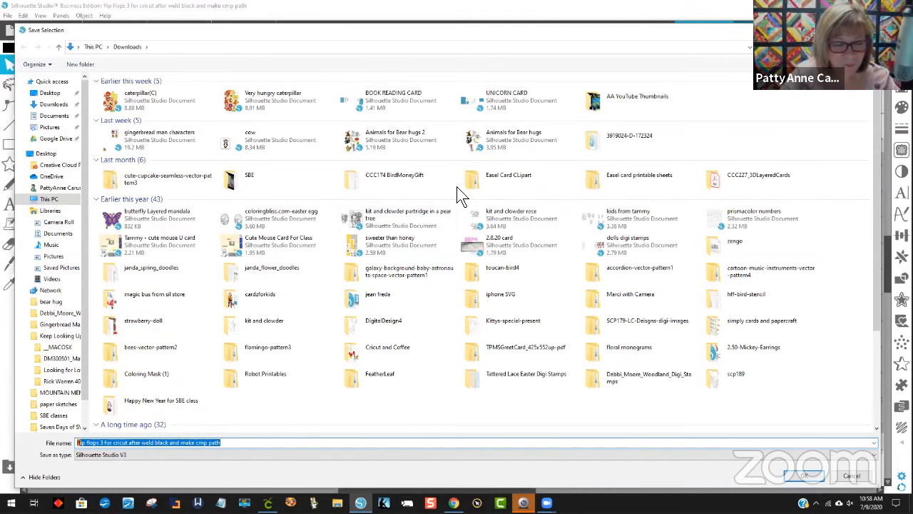
pyautogui.write('flip')
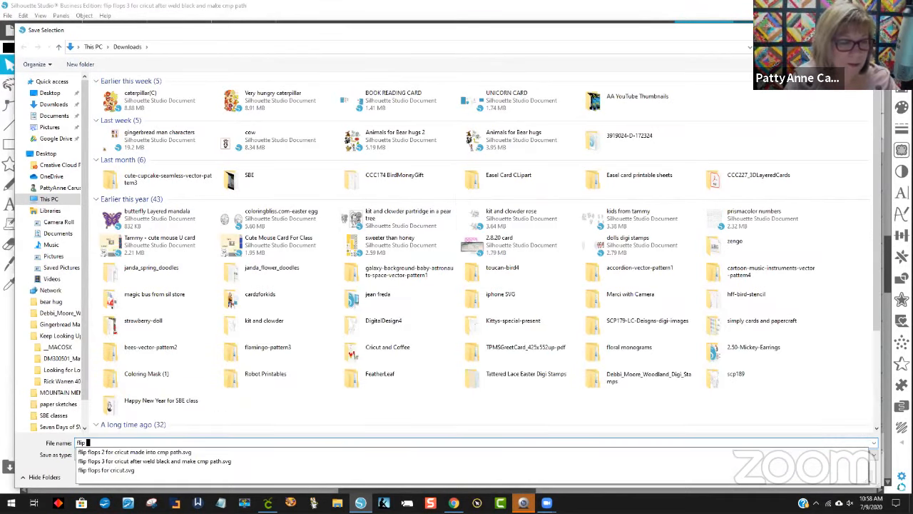
pyautogui.write(' flops for c')
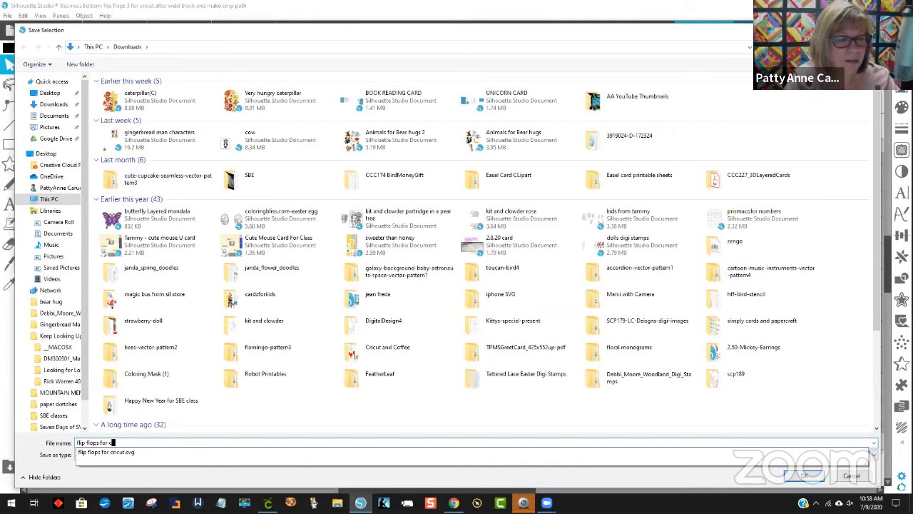
pyautogui.write('ricut 4')
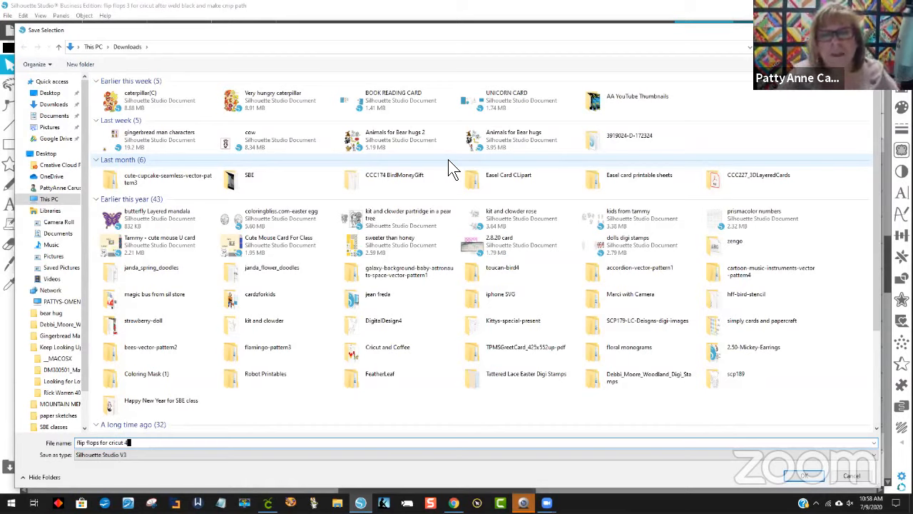
pyautogui.click(141, 455)
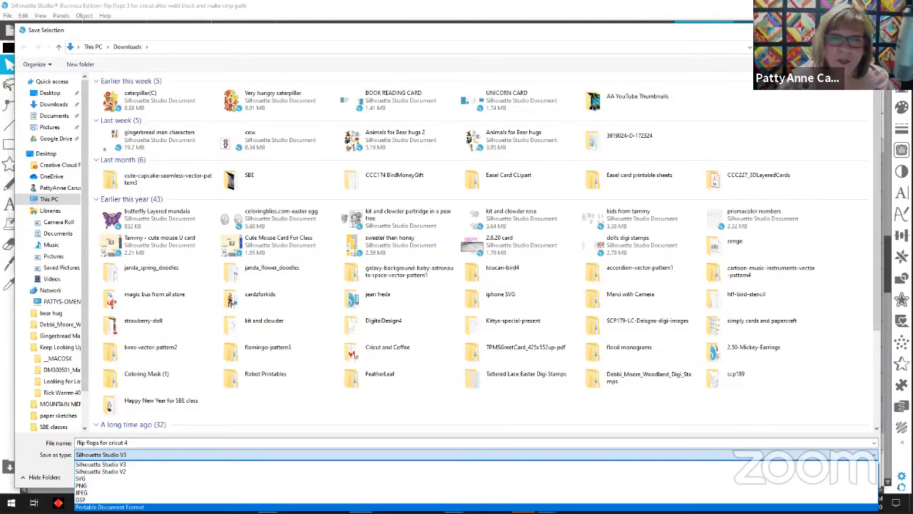
pyautogui.click(100, 479)
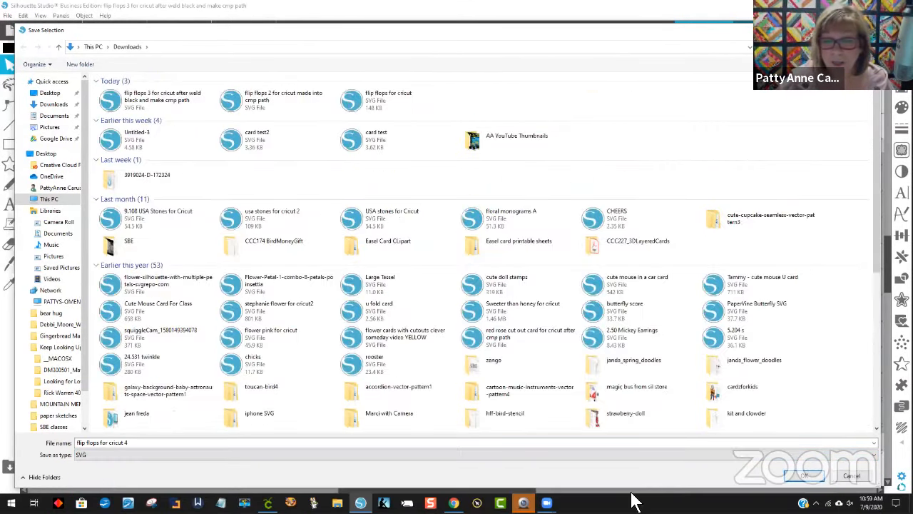
pyautogui.click(802, 476)
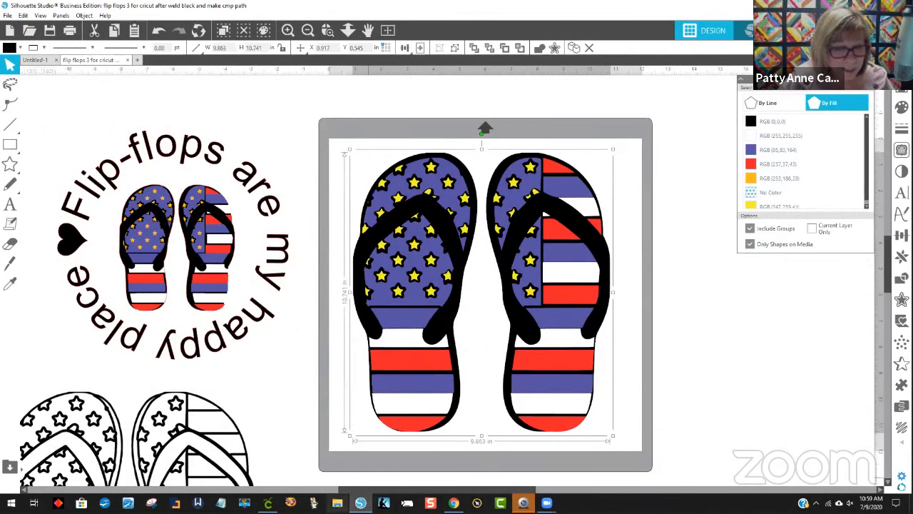
# Switch to Cricut Design Space and replace the current design with a new blank project
pyautogui.click(267, 502)
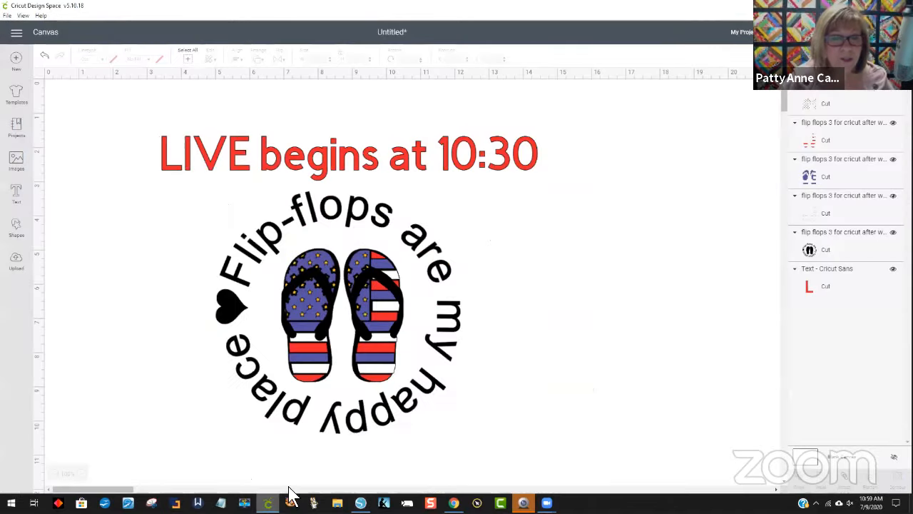
pyautogui.click(20, 69)
pyautogui.click(474, 52)
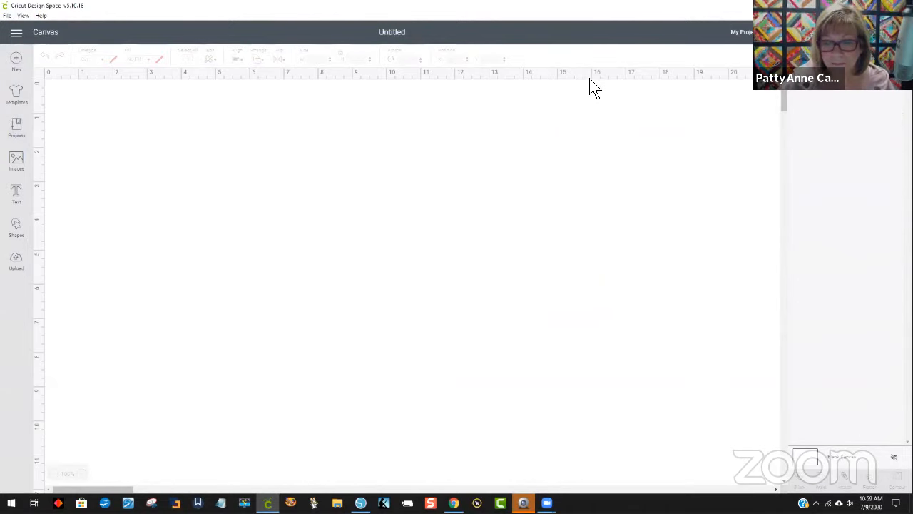
# Upload the image file "flip flops for cricut 4" from Downloads and save it to the uploaded images
pyautogui.click(20, 266)
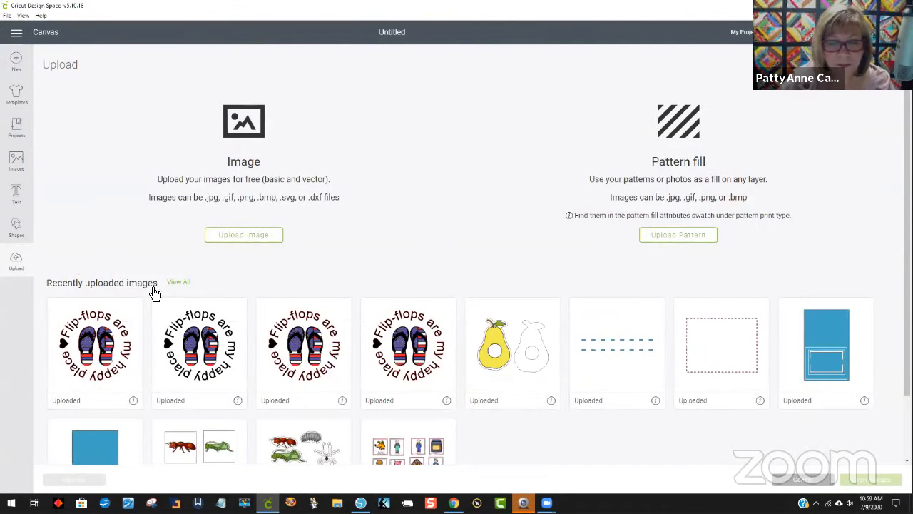
pyautogui.click(257, 240)
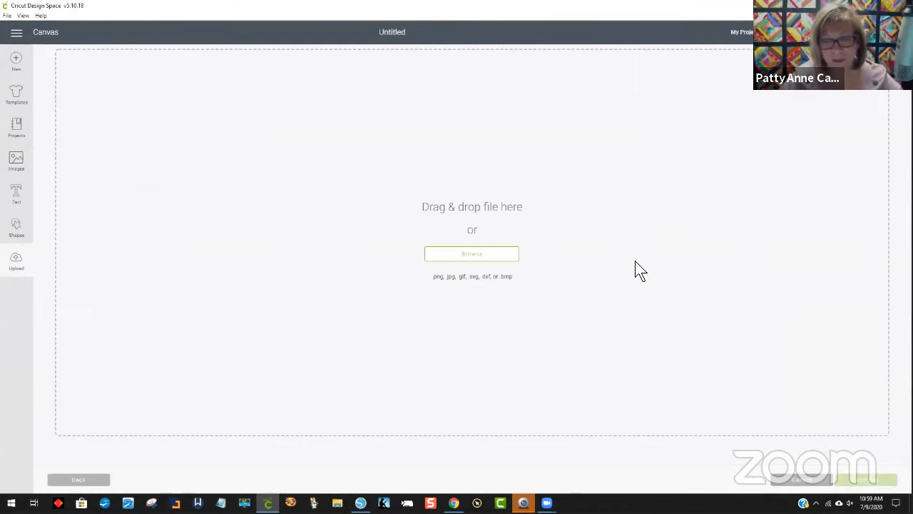
pyautogui.click(476, 261)
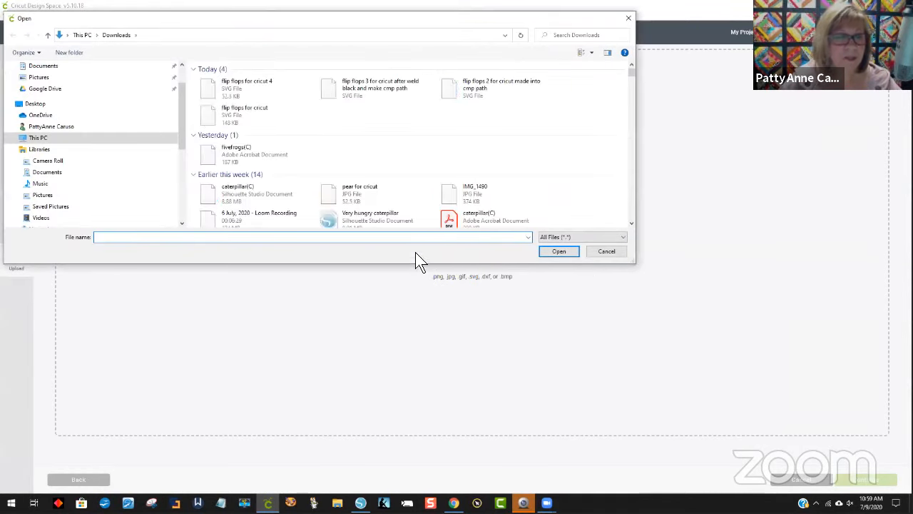
pyautogui.click(232, 100)
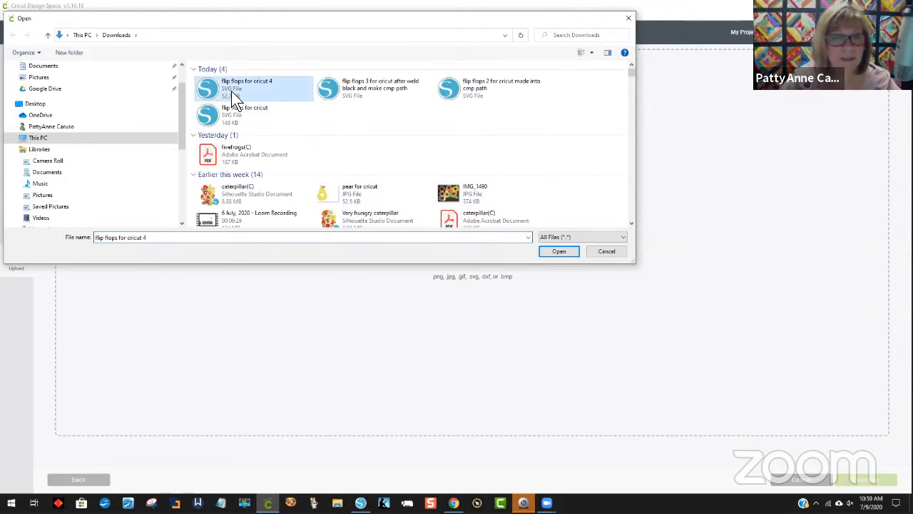
pyautogui.click(549, 249)
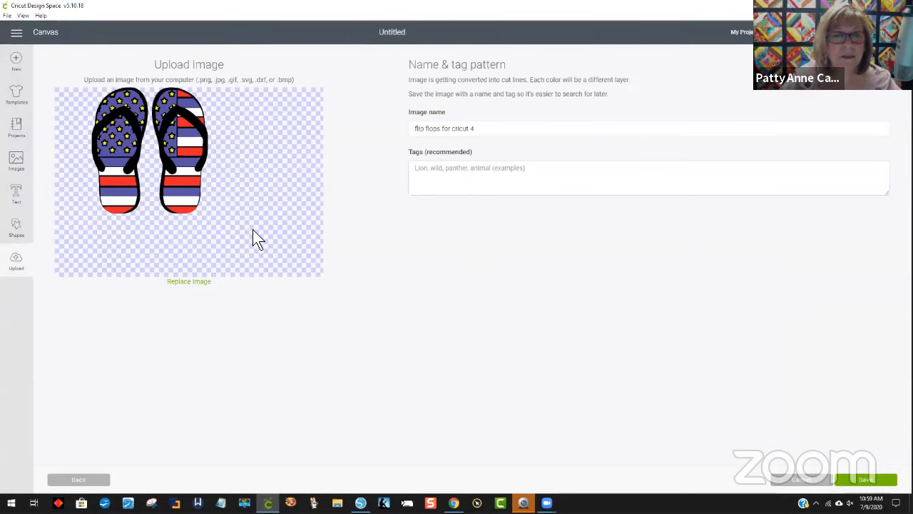
pyautogui.click(871, 485)
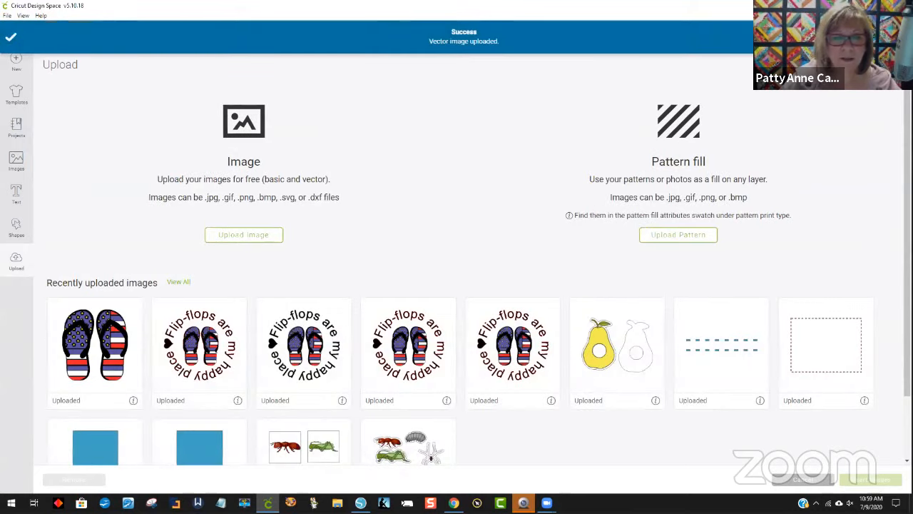
# Insert the uploaded flip-flops into the canvas, enlarge them to about 6.86 by 7.47 inches, and shift them slightly up and right
pyautogui.click(115, 361)
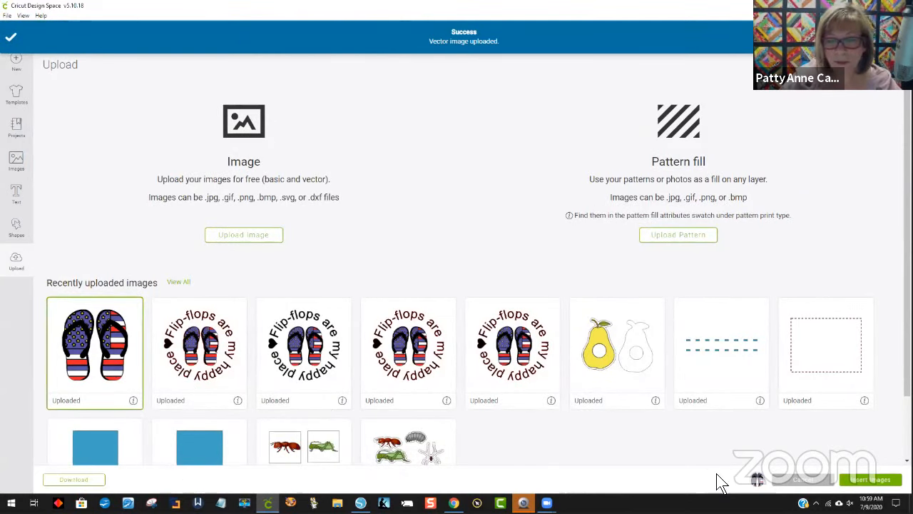
pyautogui.click(861, 485)
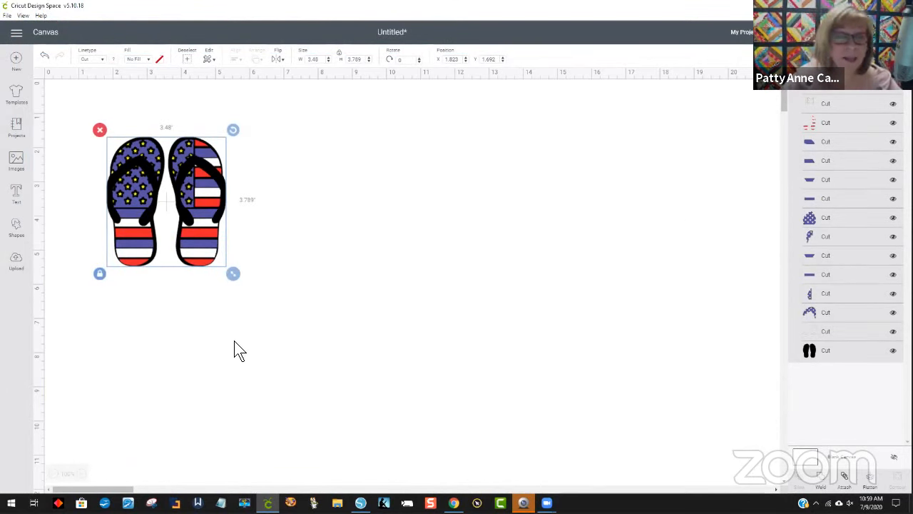
pyautogui.moveTo(232, 274); pyautogui.dragTo(446, 404)
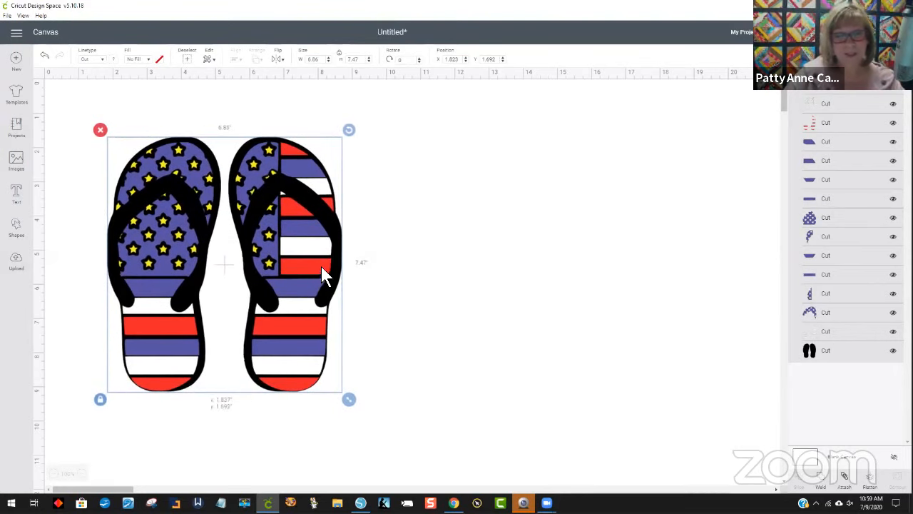
pyautogui.moveTo(321, 275); pyautogui.dragTo(355, 265)
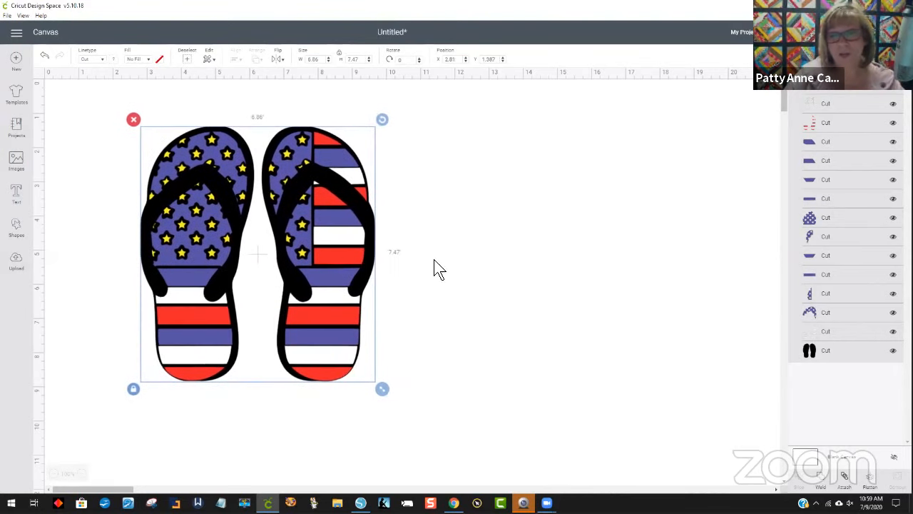
# Inspect the red, yellow and white layers of the flip-flops by selecting each one in turn
pyautogui.click(811, 125)
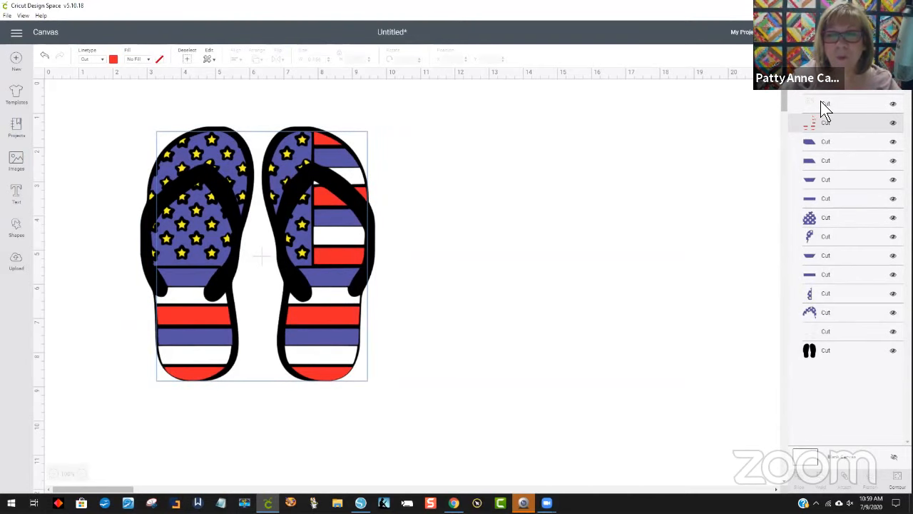
pyautogui.click(820, 102)
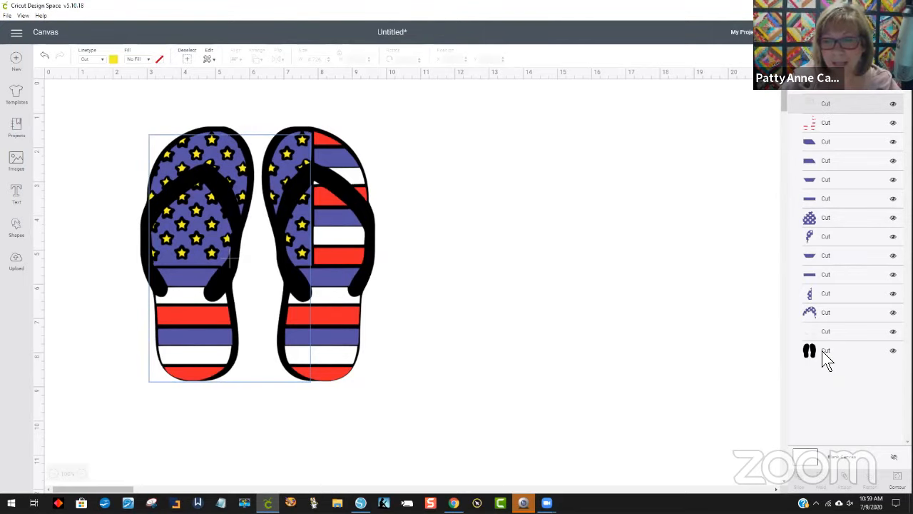
pyautogui.click(825, 330)
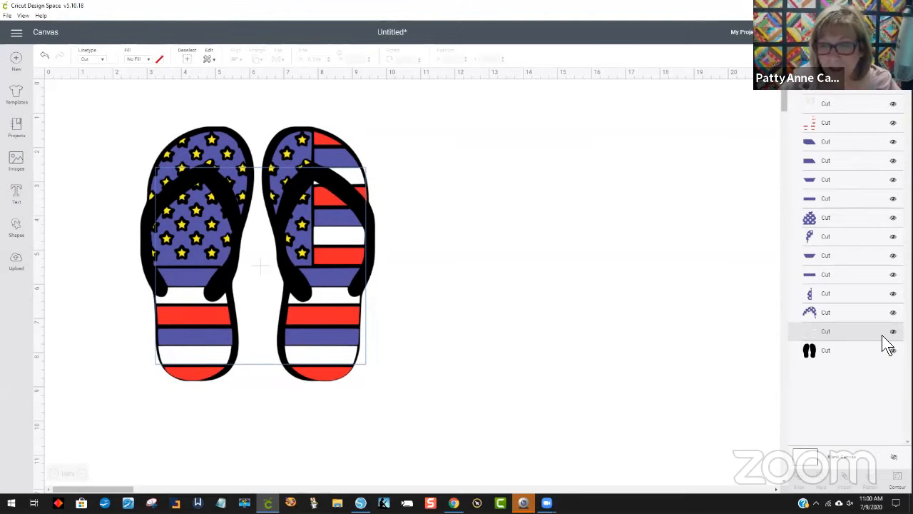
pyautogui.click(819, 103)
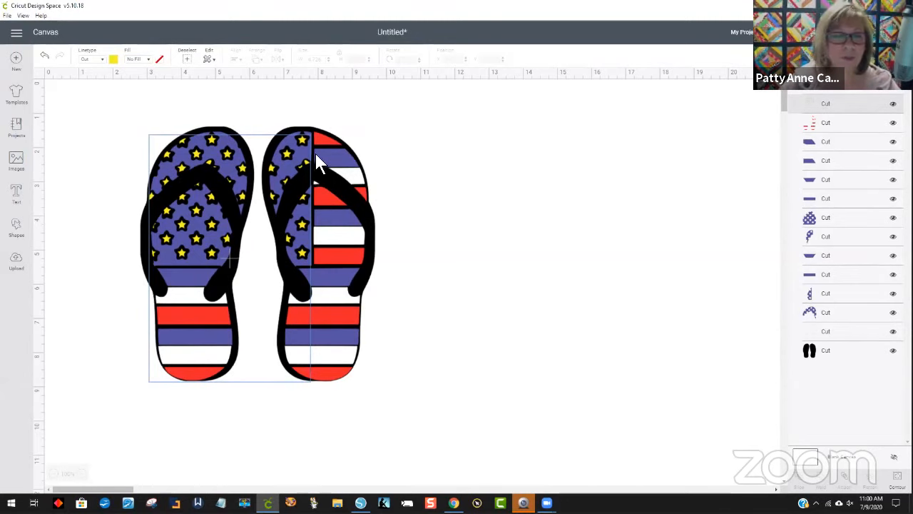
# Shift the flip-flops right, ungroup them, and move the yellow, red, white and black pieces away from the blue shapes
pyautogui.moveTo(285, 162); pyautogui.dragTo(353, 166)
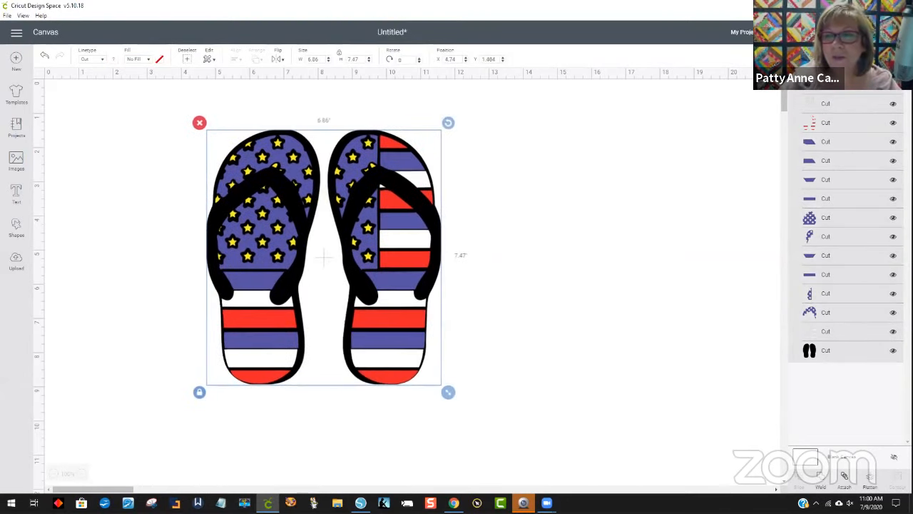
pyautogui.moveTo(354, 153); pyautogui.dragTo(625, 152)
pyautogui.moveTo(394, 239); pyautogui.dragTo(687, 238)
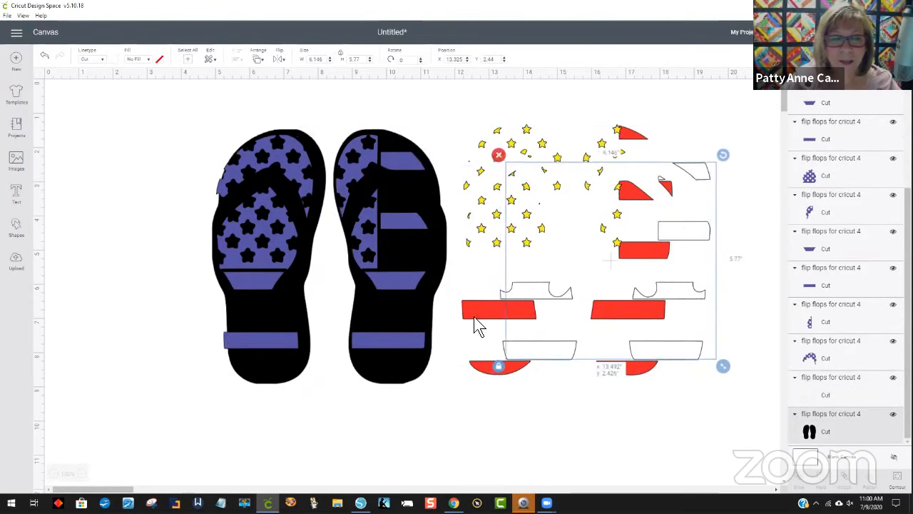
pyautogui.moveTo(475, 322); pyautogui.dragTo(679, 305)
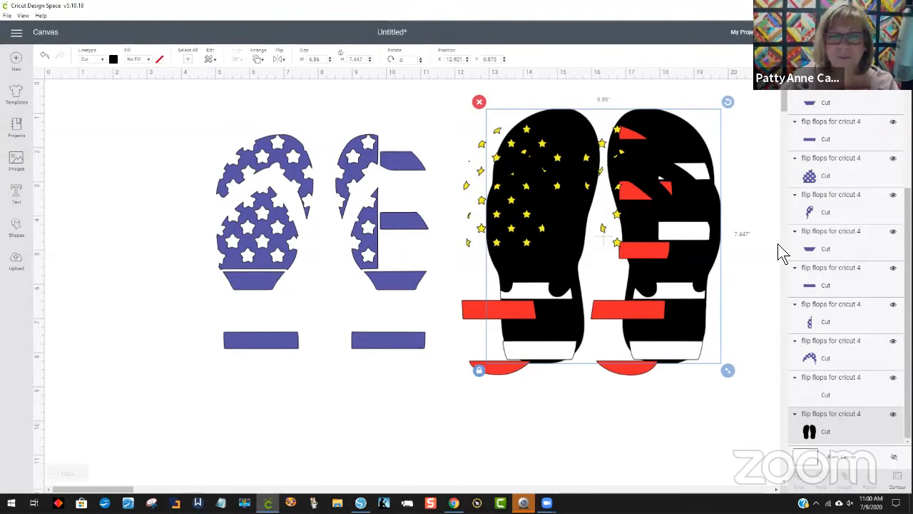
# Shift the yellow stars right over the flip-flops and move the upper blue stripe piece slightly up
pyautogui.moveTo(557, 160); pyautogui.dragTo(578, 159)
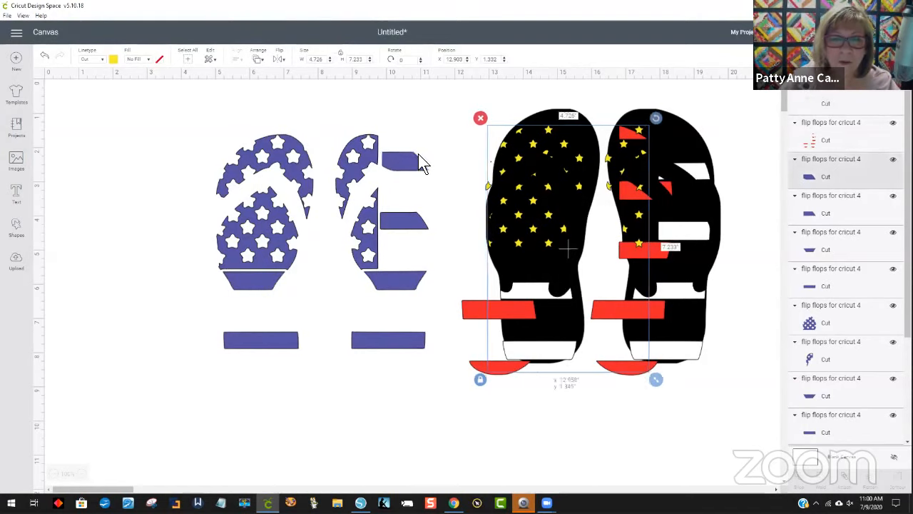
pyautogui.moveTo(385, 168)
pyautogui.mouseDown()
pyautogui.moveTo(407, 165)
pyautogui.moveTo(390, 152)
pyautogui.mouseUp()
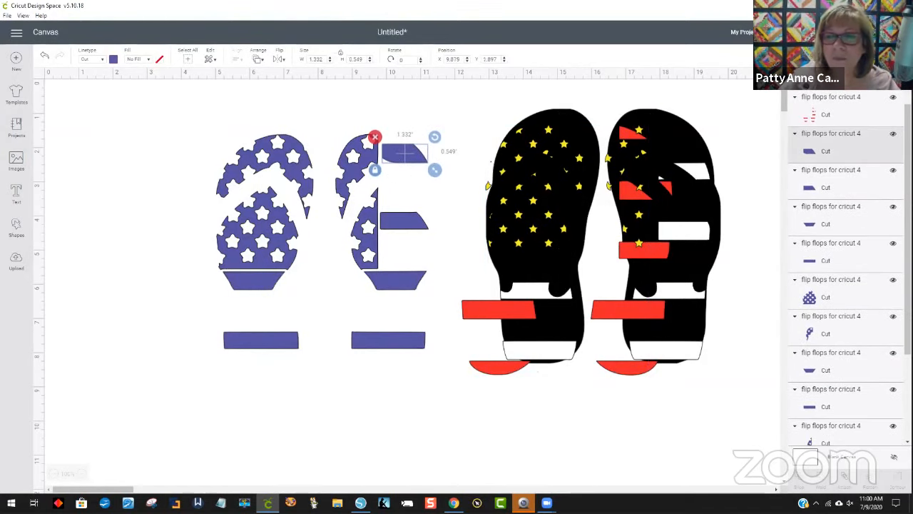
# Preview the project's cutting mats, checking the black, yellow, red and blue ones in turn, and return to the canvas
pyautogui.click(885, 32)
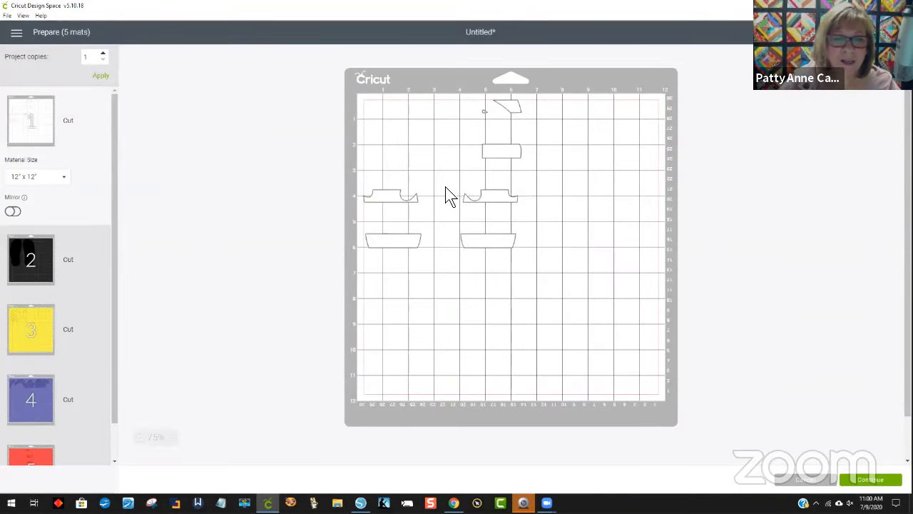
pyautogui.click(35, 251)
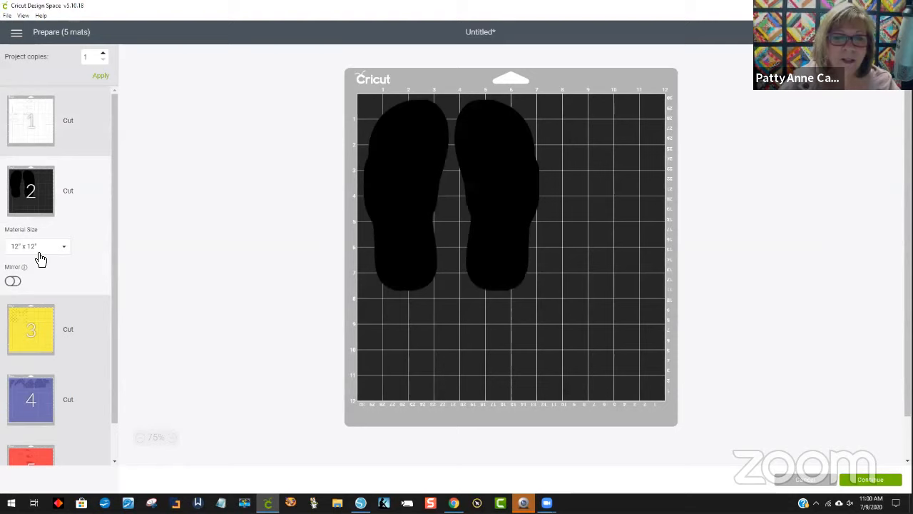
pyautogui.click(42, 325)
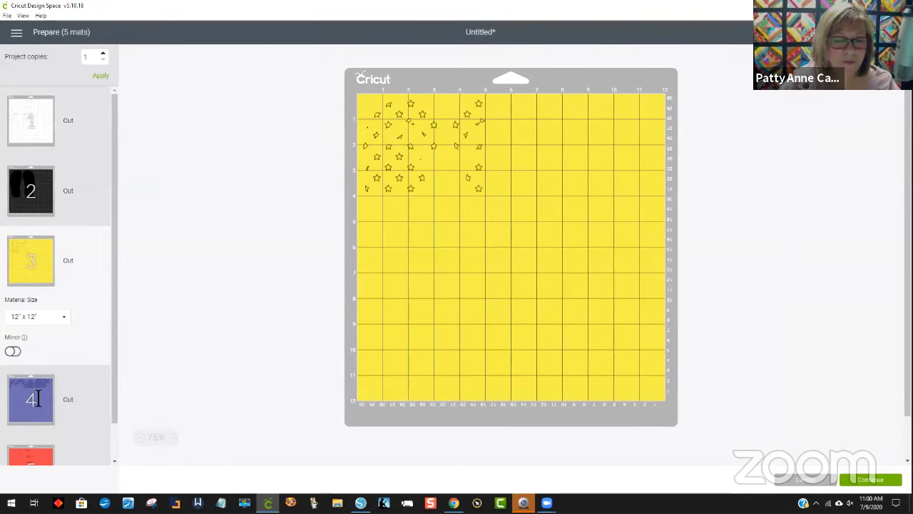
pyautogui.click(22, 457)
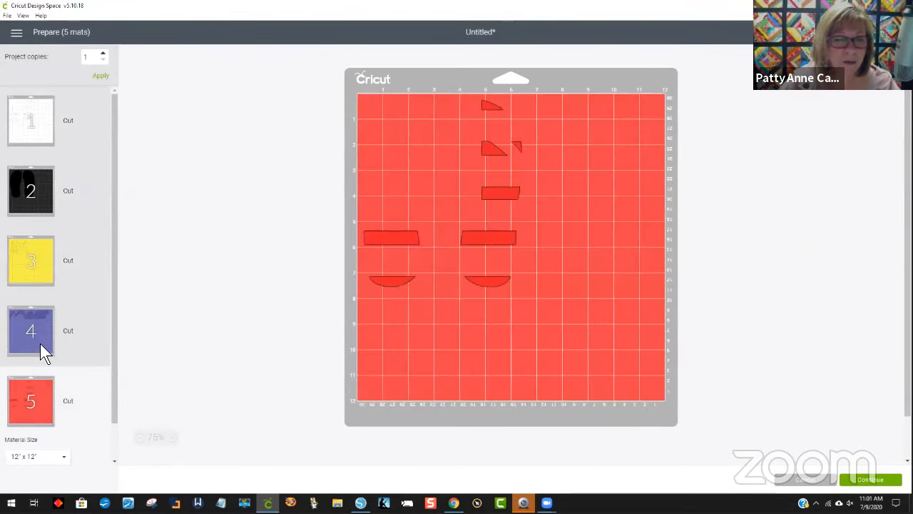
pyautogui.click(40, 340)
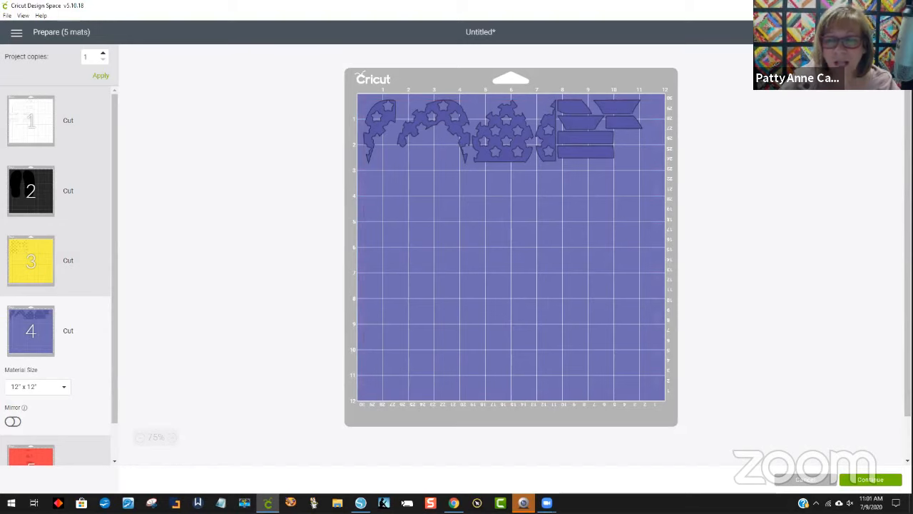
pyautogui.click(812, 481)
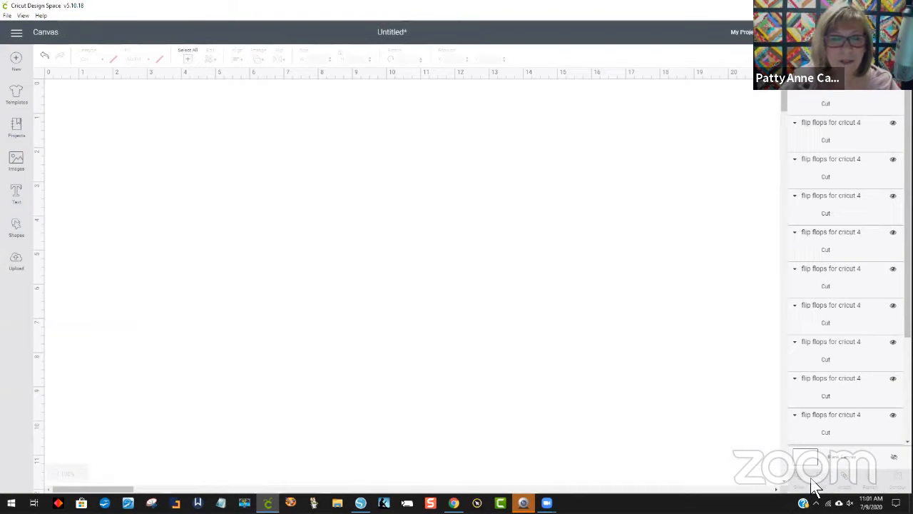
# Spread the blue stripe and star pieces apart on the canvas to separate them from each other
pyautogui.moveTo(401, 234); pyautogui.dragTo(416, 215)
pyautogui.moveTo(396, 159); pyautogui.dragTo(430, 136)
pyautogui.moveTo(367, 168); pyautogui.dragTo(359, 161)
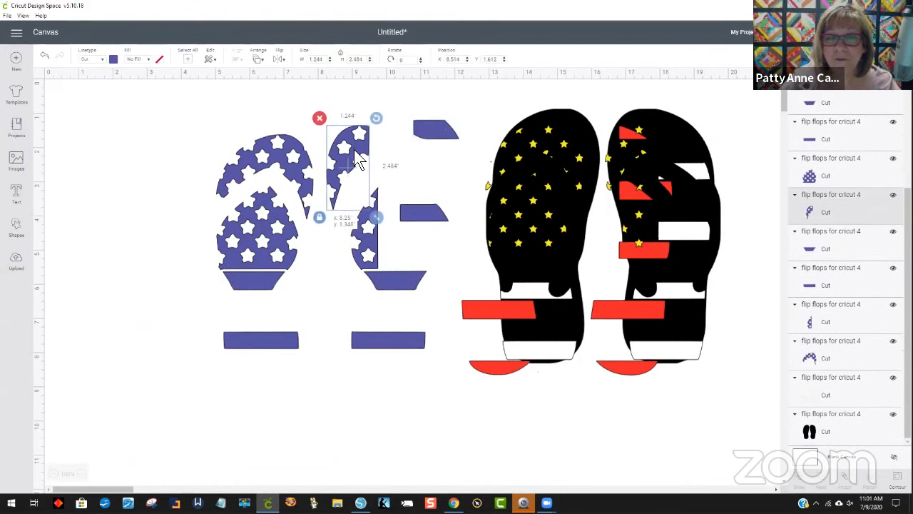
pyautogui.moveTo(367, 257); pyautogui.dragTo(350, 268)
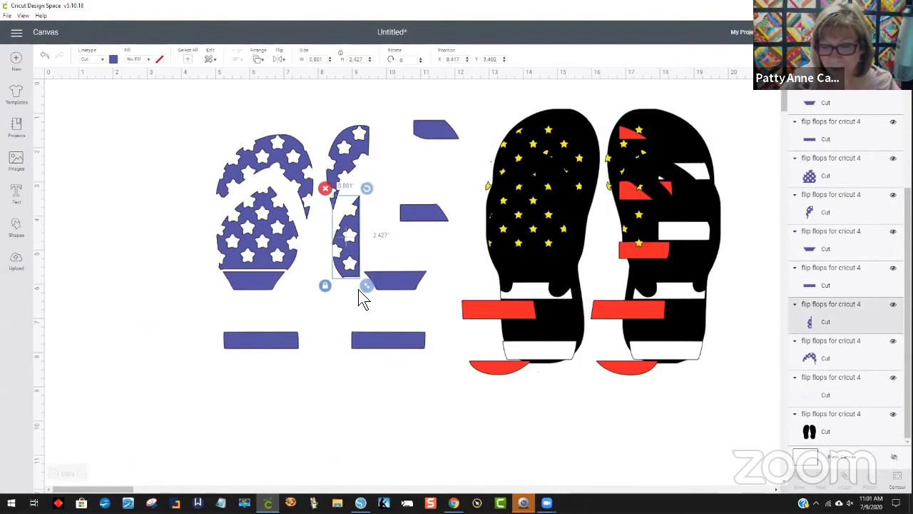
pyautogui.moveTo(370, 333); pyautogui.dragTo(368, 349)
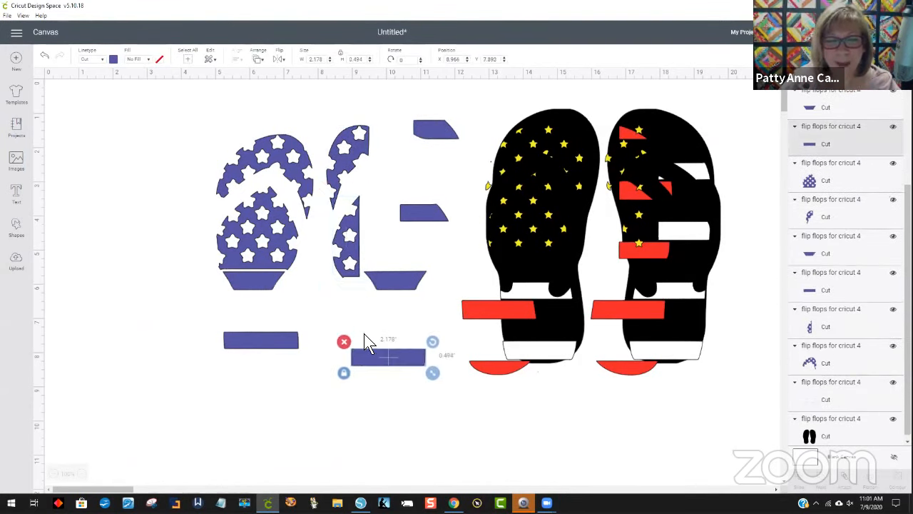
# Start a new project, replacing the current canvas without saving it
pyautogui.click(21, 64)
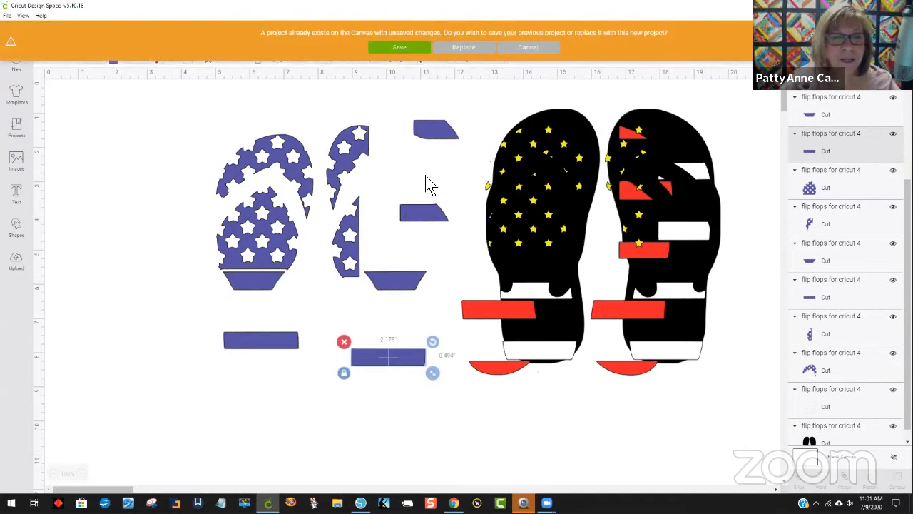
pyautogui.click(465, 45)
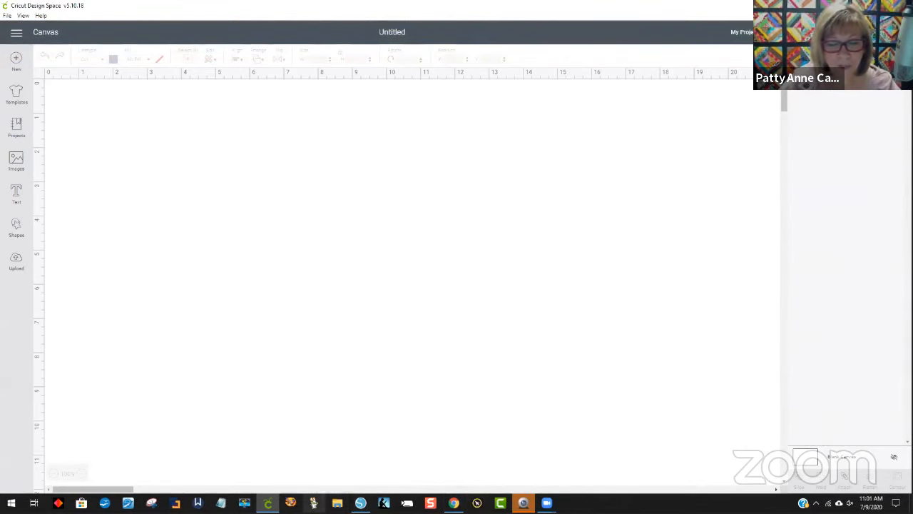
# In Silhouette Studio, ungroup the large flip-flops, select all blue-filled shapes and make them one compound path
pyautogui.click(360, 502)
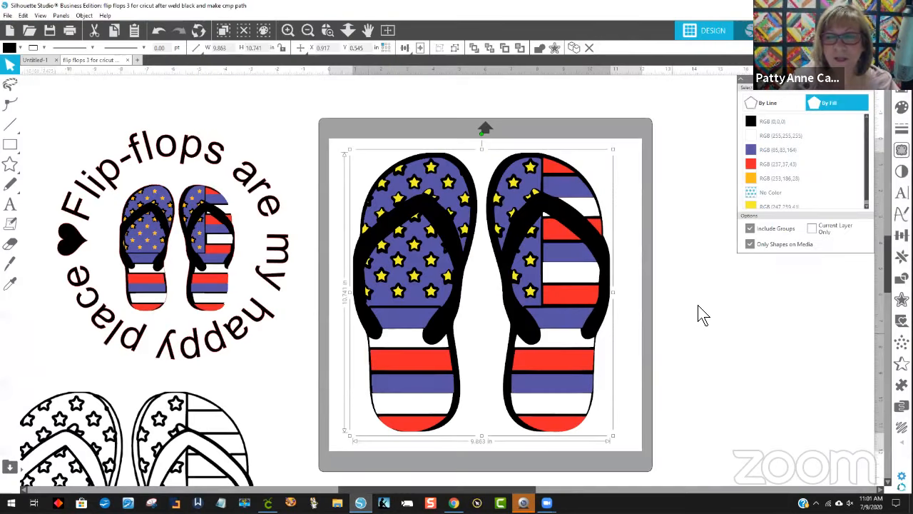
pyautogui.click(785, 151)
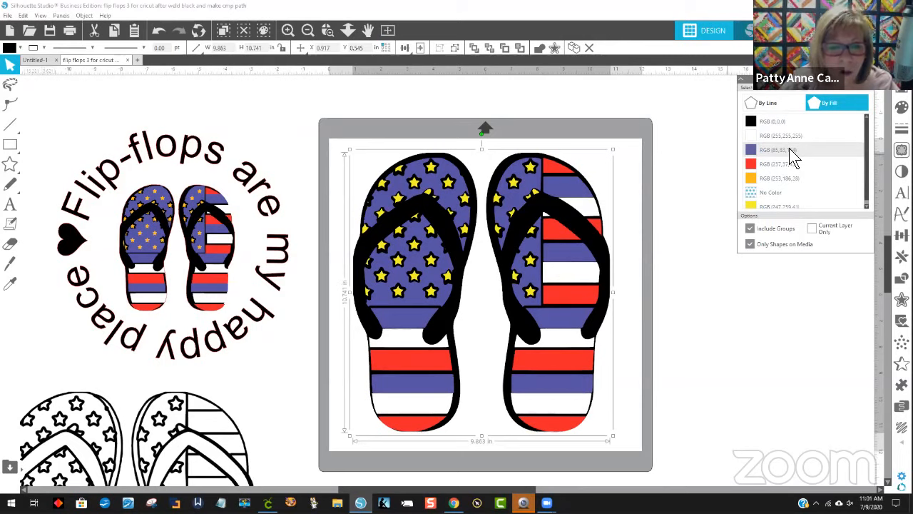
pyautogui.rightClick(561, 261)
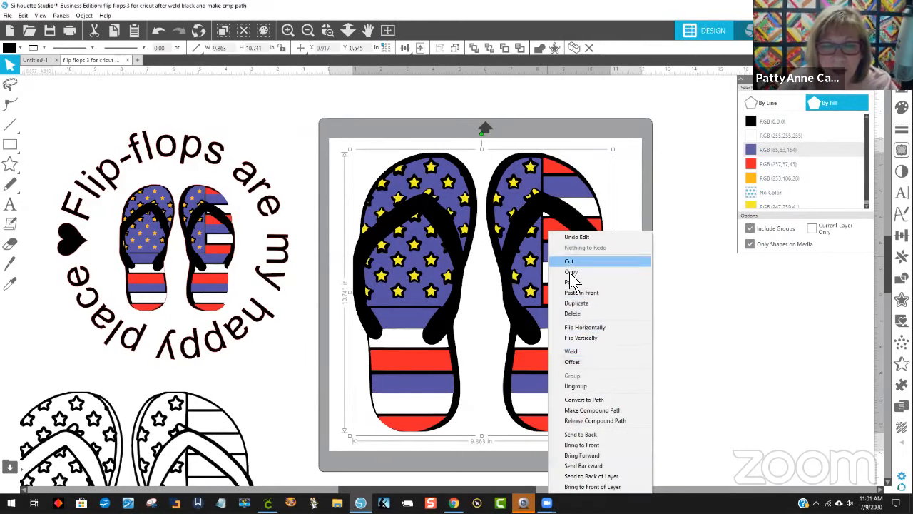
pyautogui.click(605, 386)
pyautogui.click(681, 376)
pyautogui.click(783, 150)
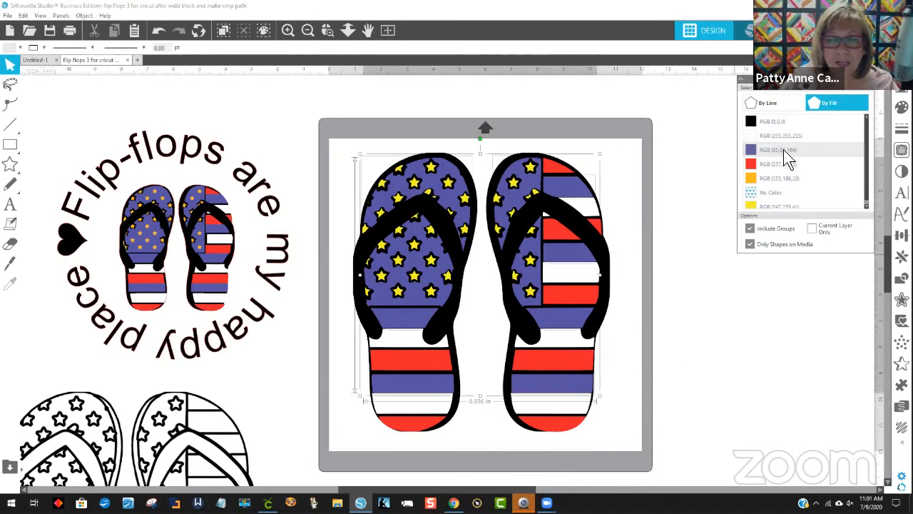
pyautogui.click(86, 15)
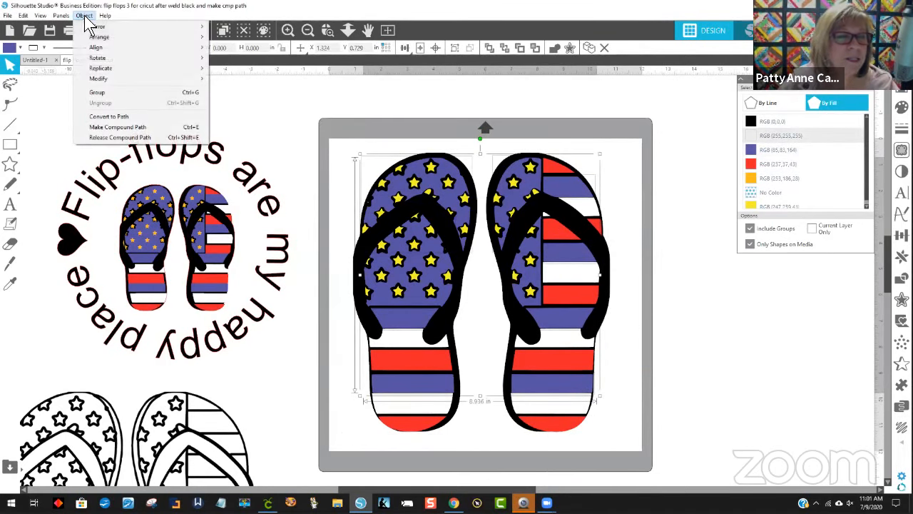
pyautogui.click(118, 127)
pyautogui.click(637, 192)
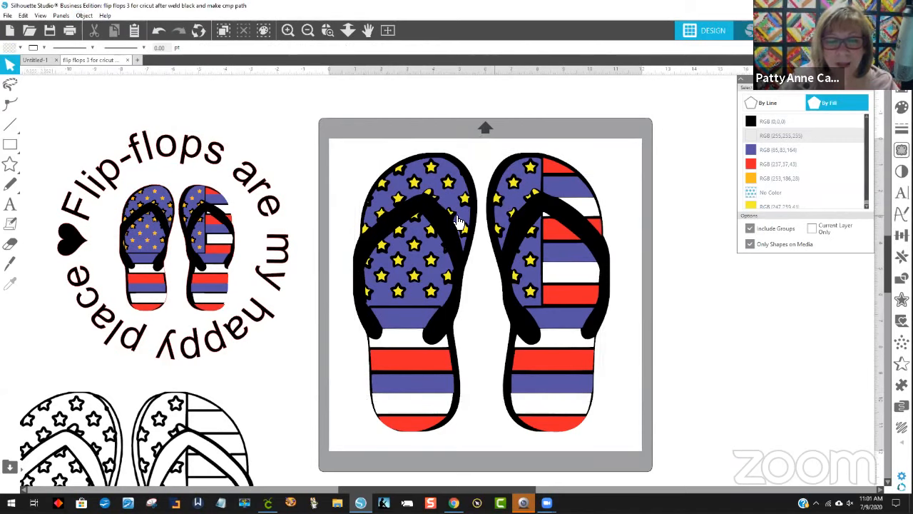
# Select all parts of the large flip-flops on the mat and group them
pyautogui.moveTo(341, 127); pyautogui.dragTo(605, 435)
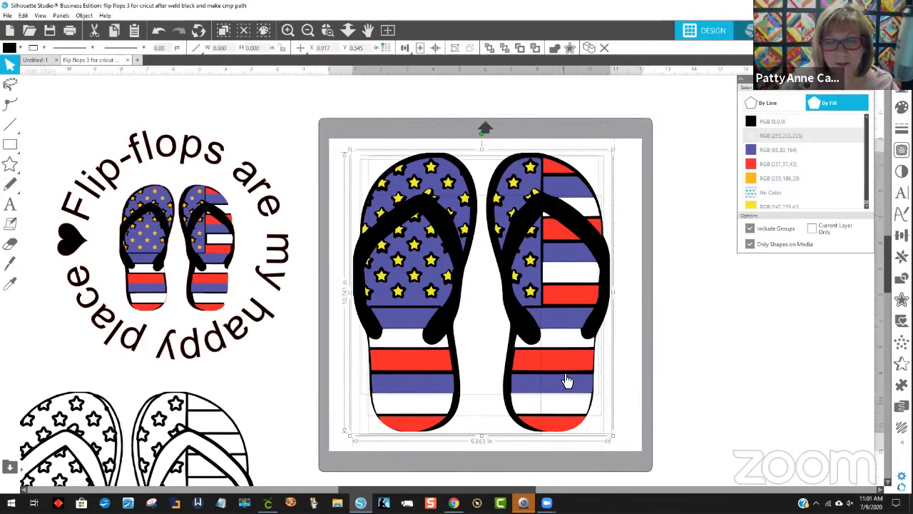
pyautogui.rightClick(555, 360)
pyautogui.click(576, 253)
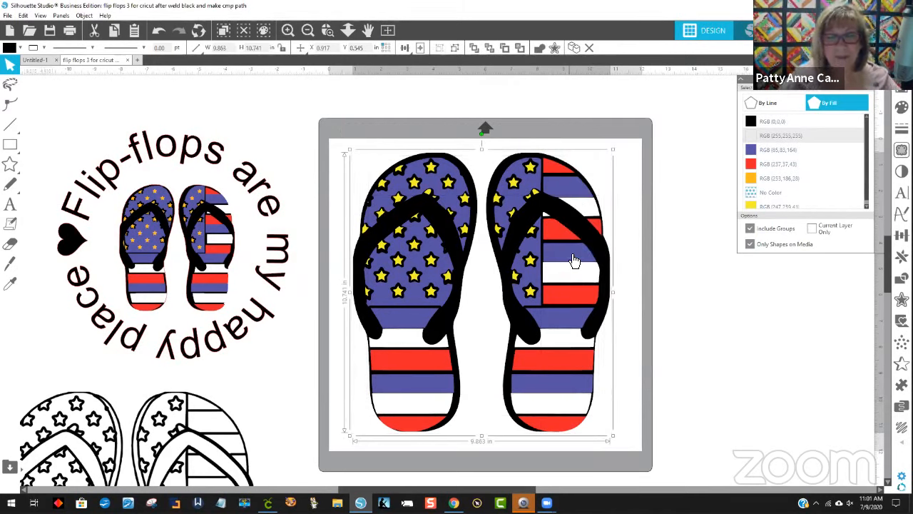
# Save the selected flip-flops to the Downloads folder as an SVG file named "flip flop 5"
pyautogui.click(7, 15)
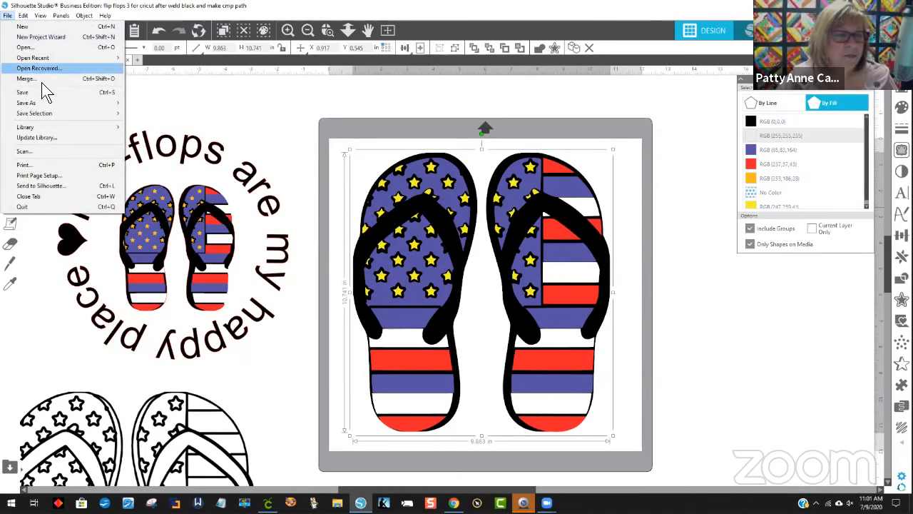
pyautogui.moveTo(56, 112)
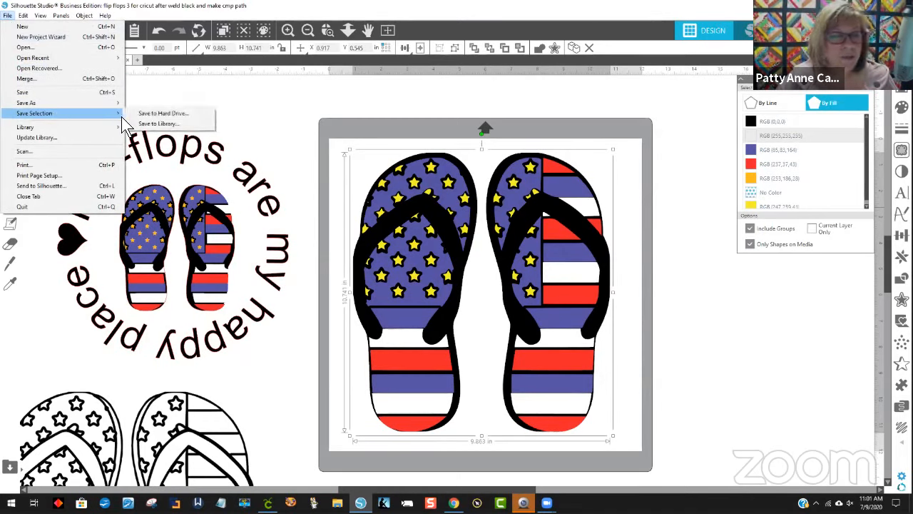
pyautogui.click(165, 114)
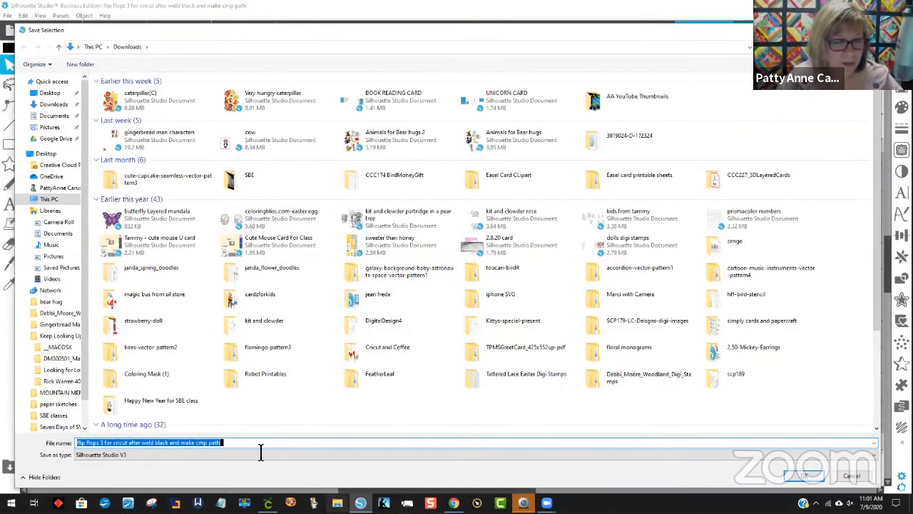
pyautogui.write('flip')
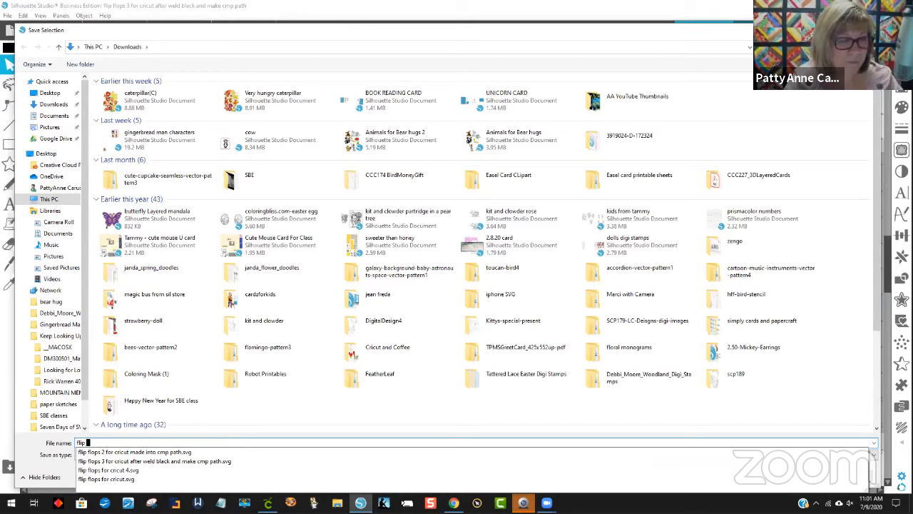
pyautogui.write(' flop 3')
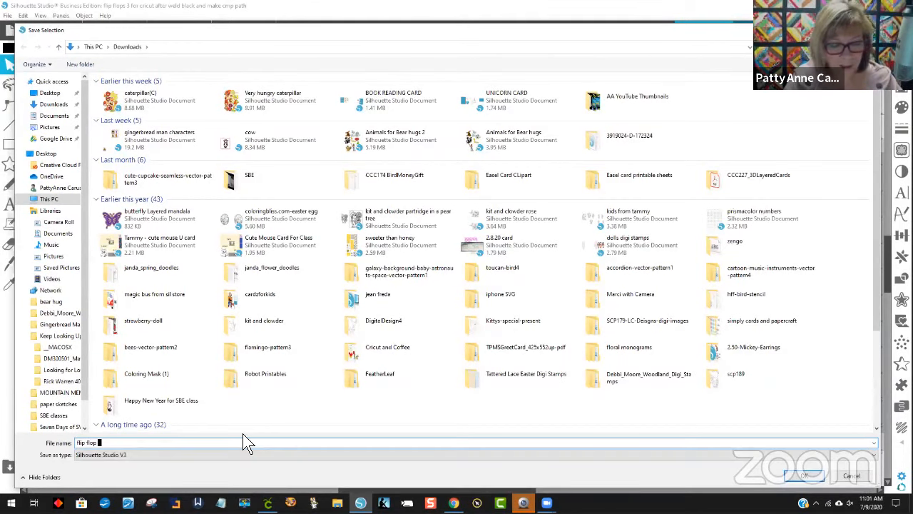
pyautogui.click(134, 454)
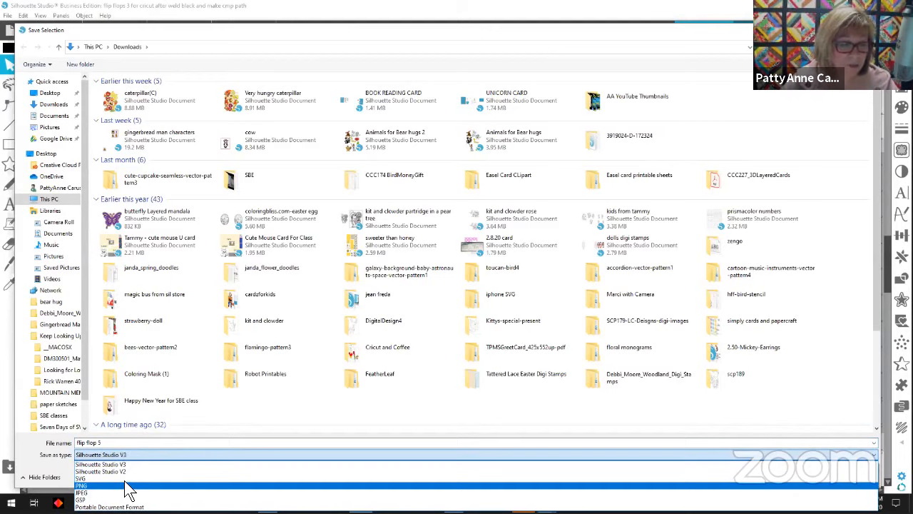
pyautogui.click(128, 484)
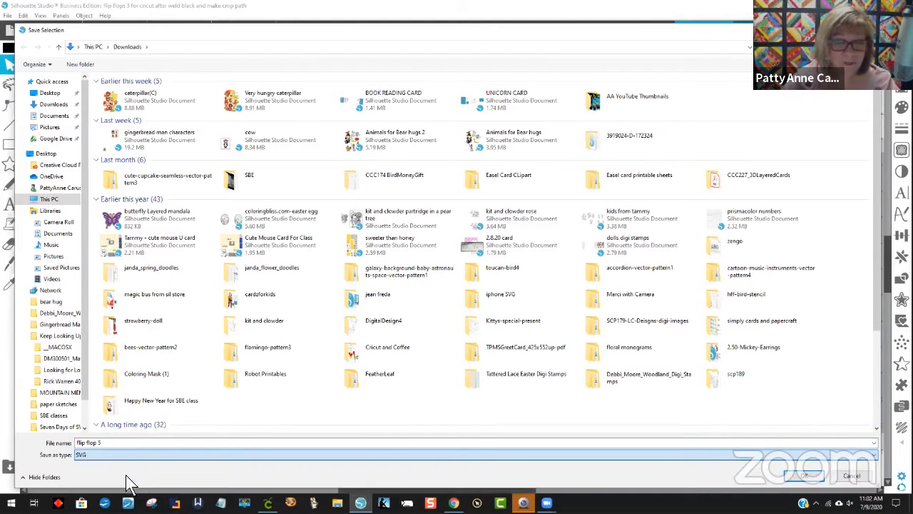
pyautogui.click(805, 476)
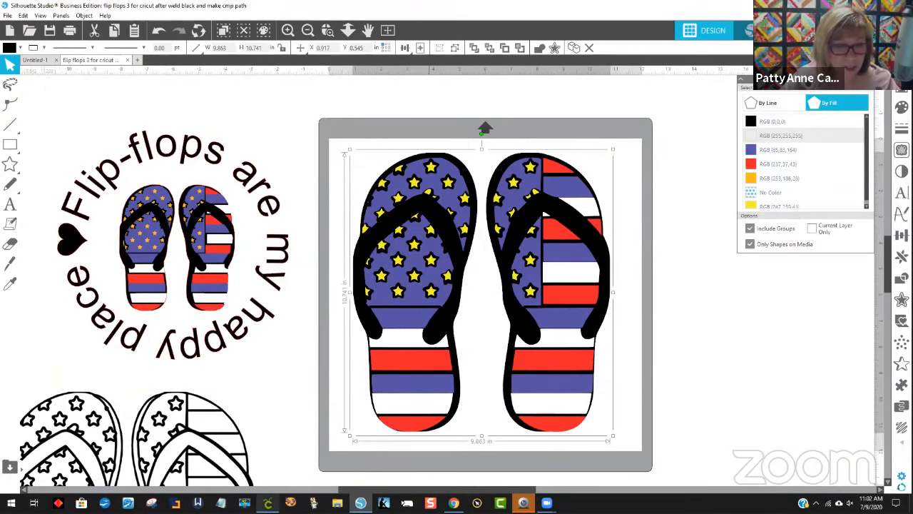
# In Cricut Design Space, upload the image file "flip flop 5" from Downloads and save it to the uploaded images
pyautogui.click(267, 503)
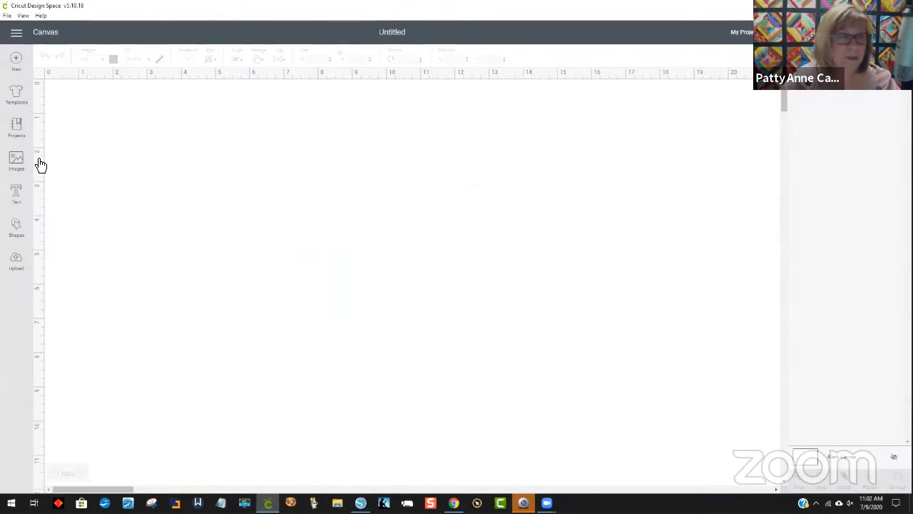
pyautogui.click(17, 264)
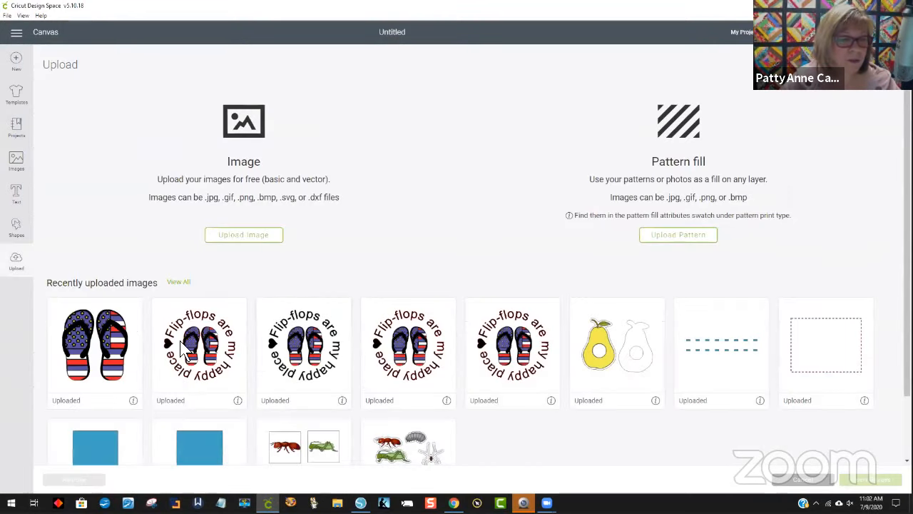
pyautogui.click(231, 238)
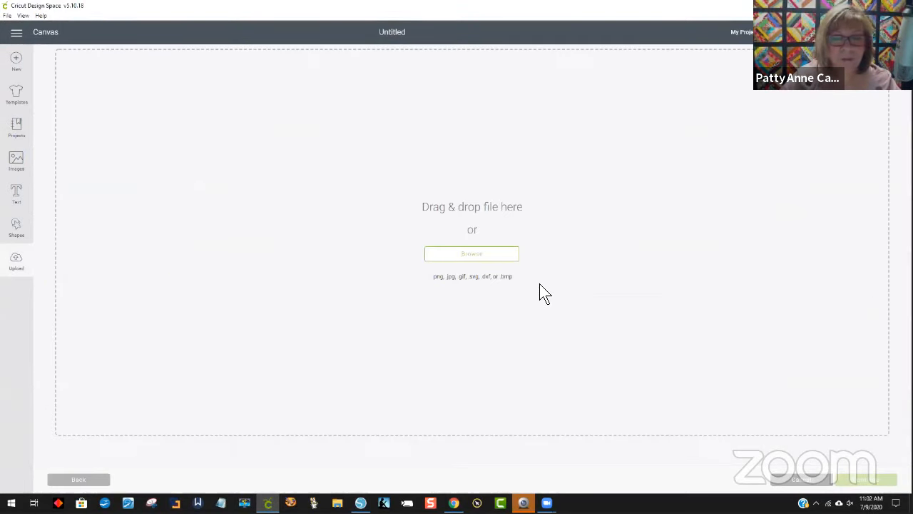
pyautogui.click(467, 253)
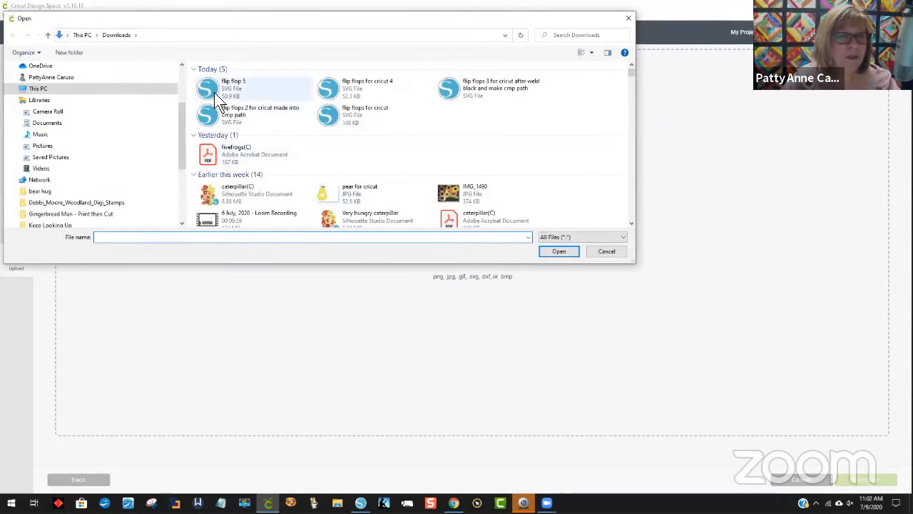
pyautogui.click(214, 92)
pyautogui.click(571, 254)
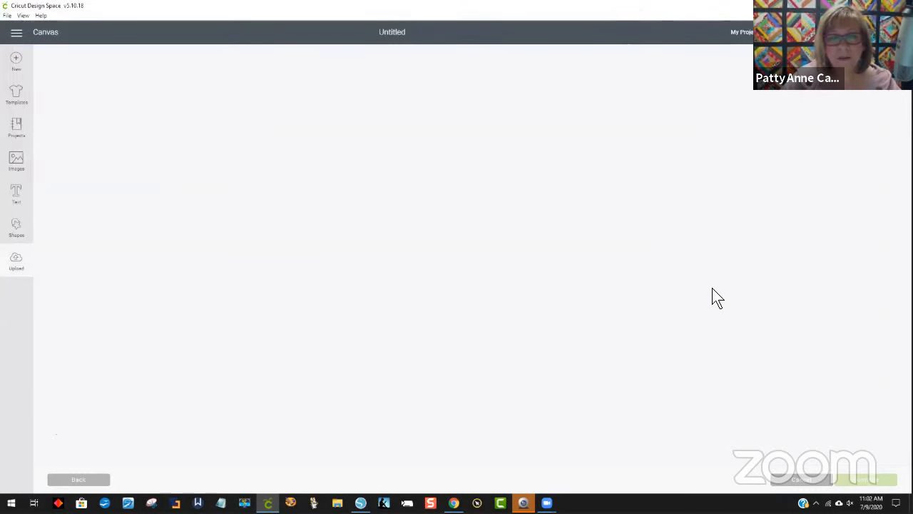
pyautogui.click(865, 479)
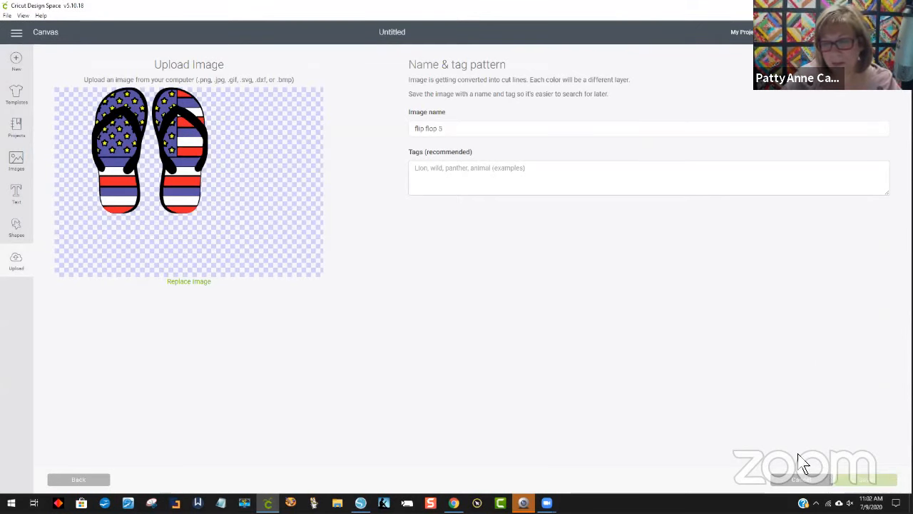
# Insert the newly uploaded "flip flop 5" image on the canvas and reposition it
pyautogui.click(106, 360)
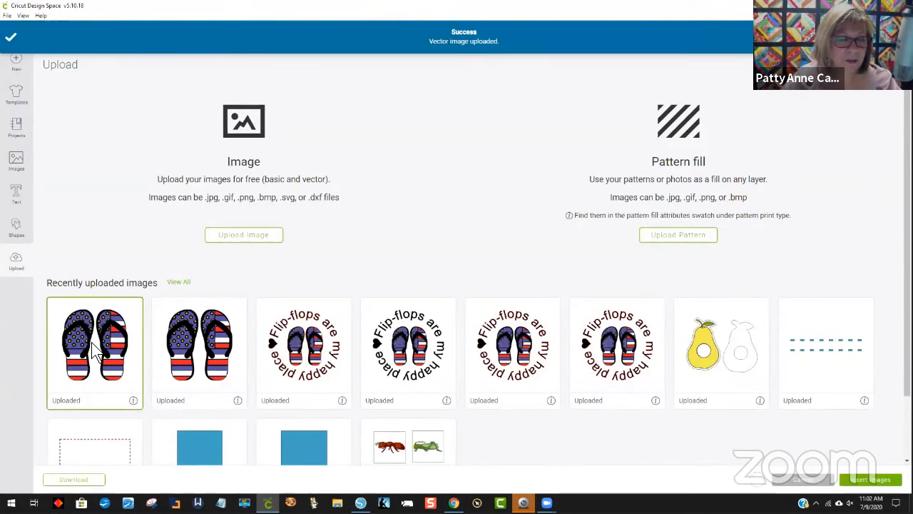
pyautogui.click(870, 479)
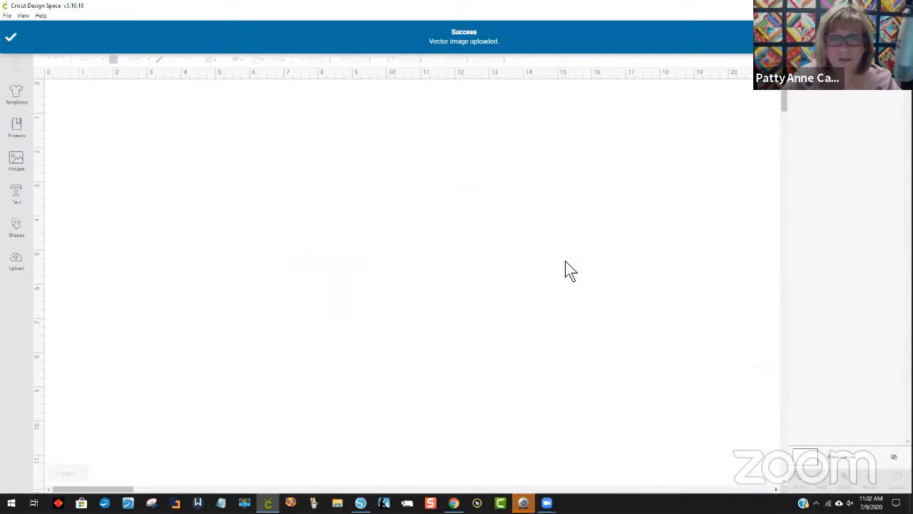
pyautogui.click(346, 347)
pyautogui.click(236, 285)
pyautogui.moveTo(251, 291); pyautogui.dragTo(432, 385)
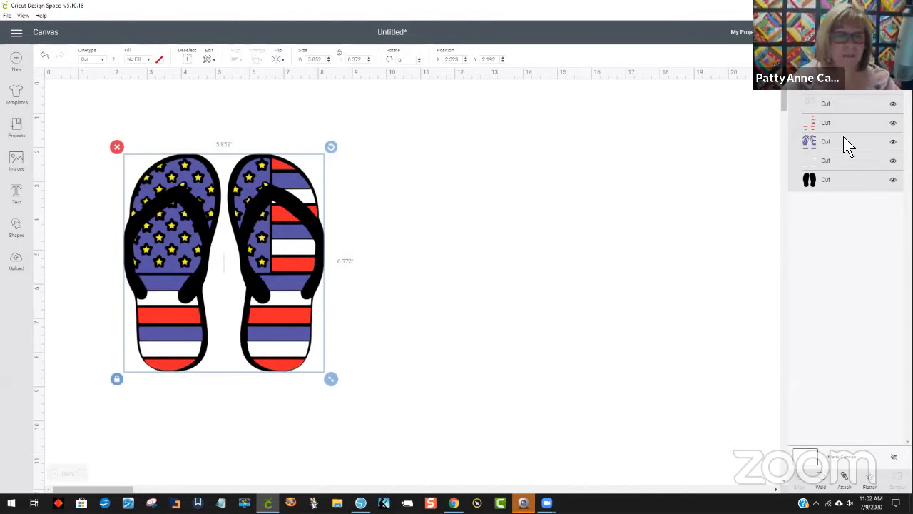
# Prepare the project for cutting and examine the cut pieces on each of the white, black, yellow, blue and red mats
pyautogui.click(884, 32)
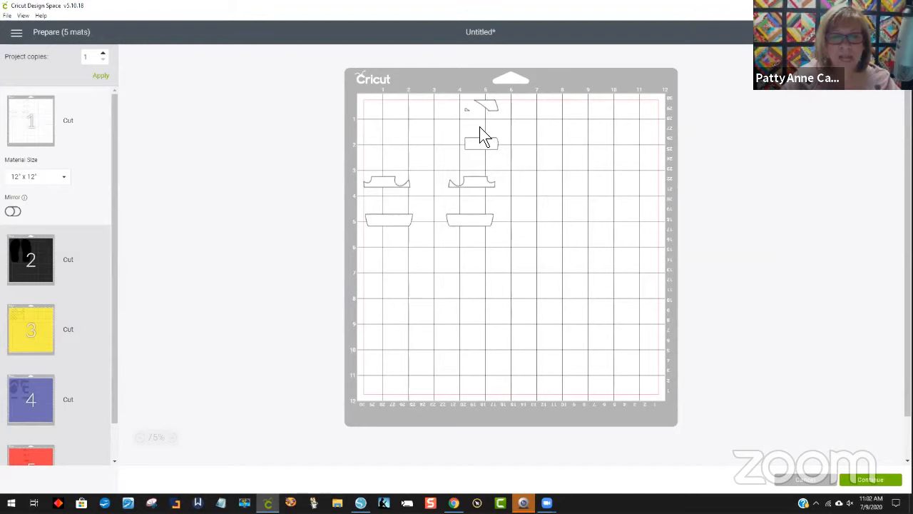
pyautogui.click(20, 279)
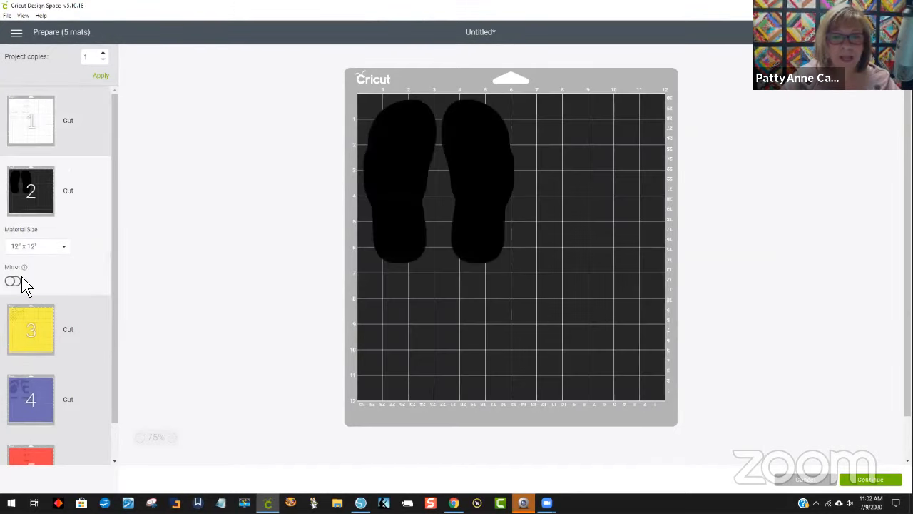
pyautogui.click(21, 334)
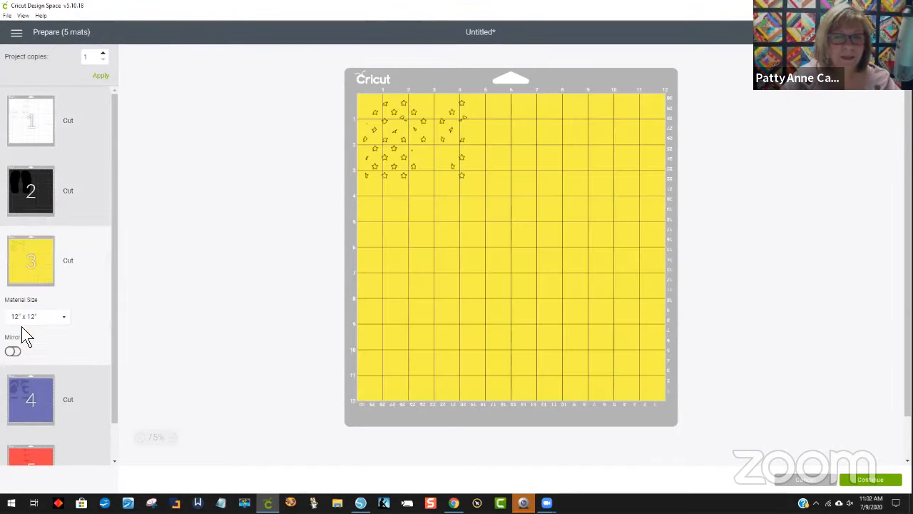
pyautogui.click(32, 400)
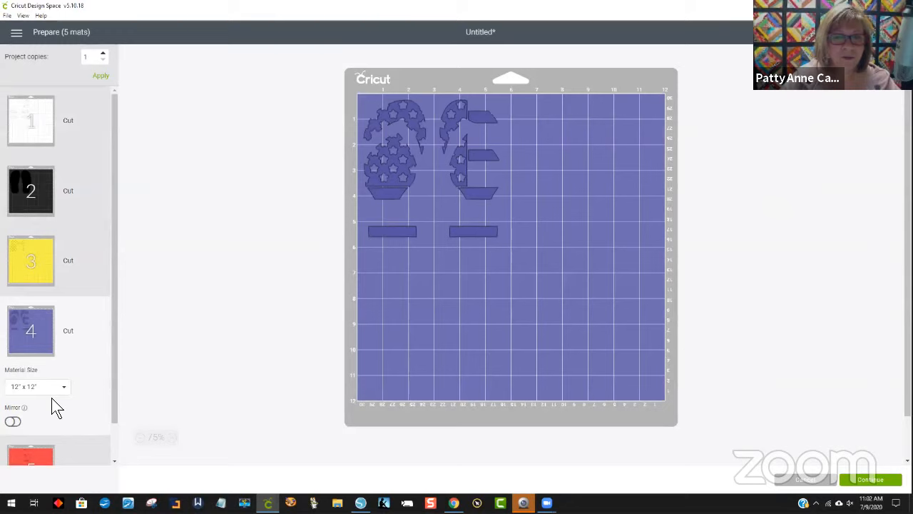
pyautogui.click(32, 460)
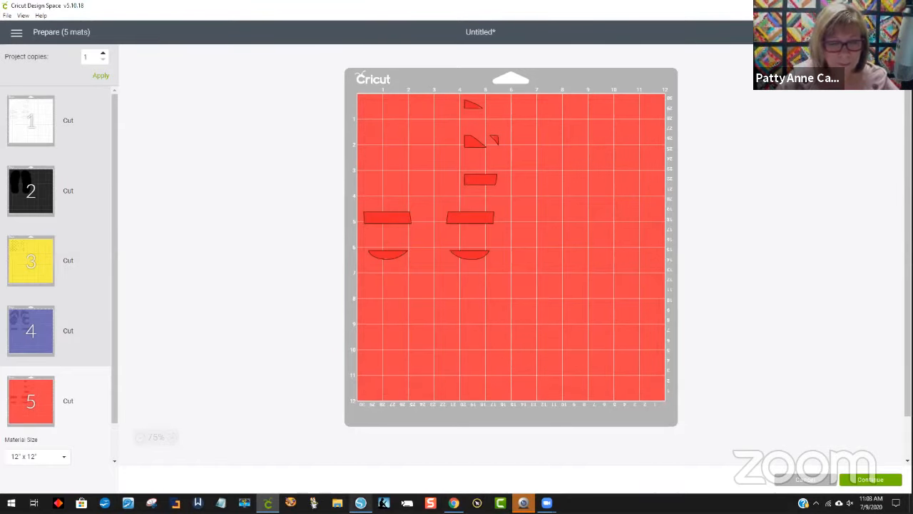
# Switch to Silhouette Studio, shrink the large flip-flops to about 4.42 in wide and move them near the mat's centre
pyautogui.click(360, 503)
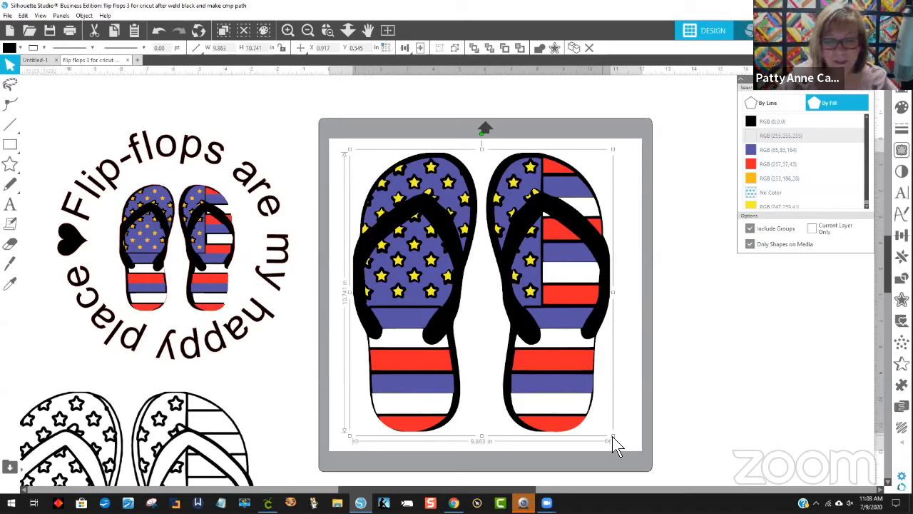
pyautogui.moveTo(612, 435); pyautogui.dragTo(490, 307)
pyautogui.moveTo(460, 253); pyautogui.dragTo(514, 304)
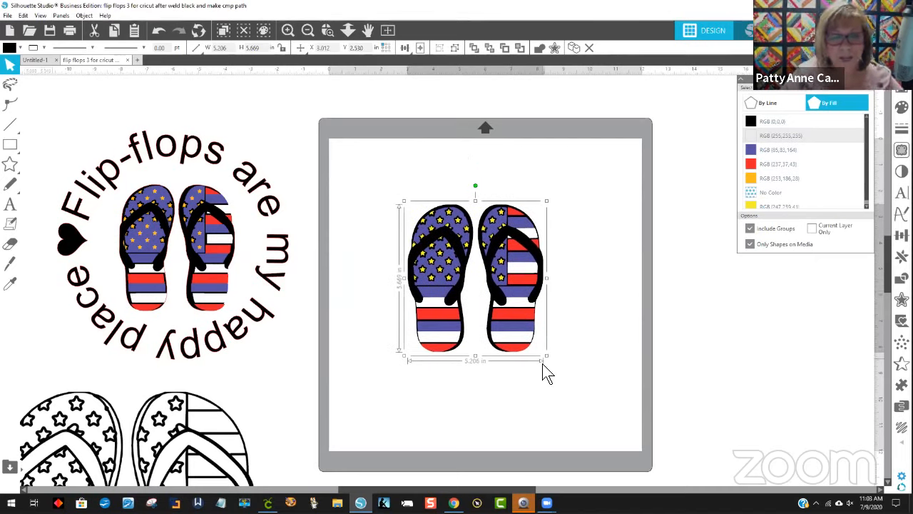
pyautogui.moveTo(542, 355); pyautogui.dragTo(527, 341)
pyautogui.moveTo(501, 282); pyautogui.dragTo(518, 283)
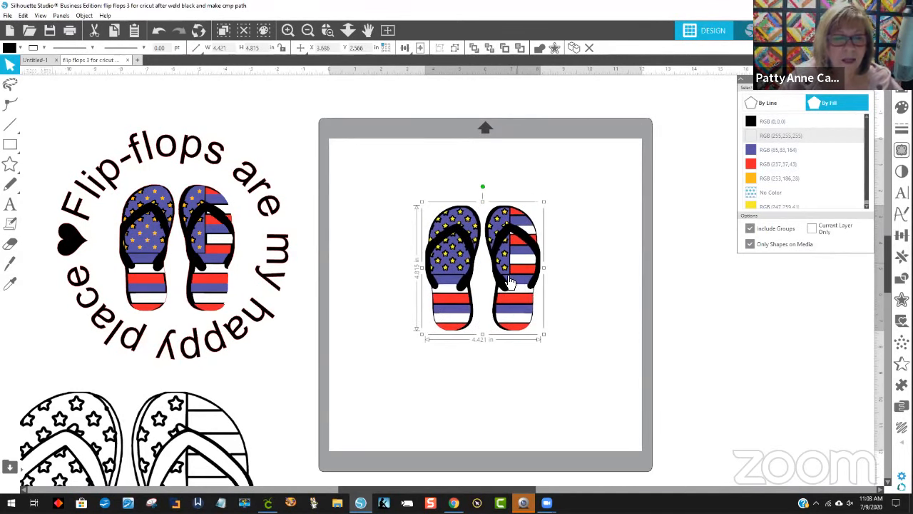
pyautogui.moveTo(9, 150)
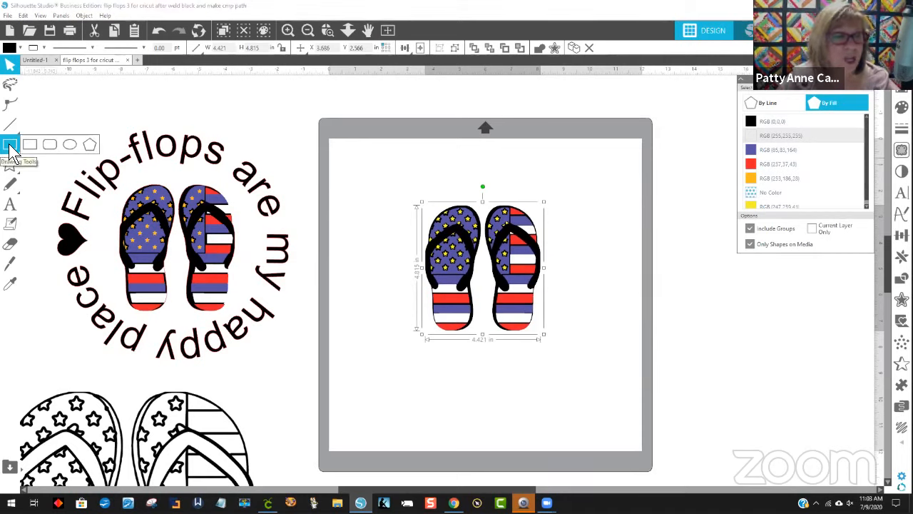
pyautogui.click(69, 146)
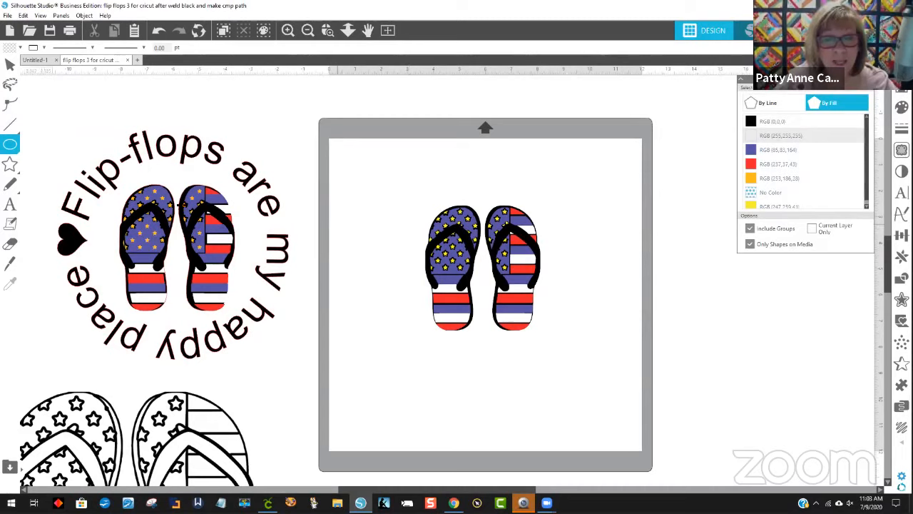
pyautogui.moveTo(10, 149)
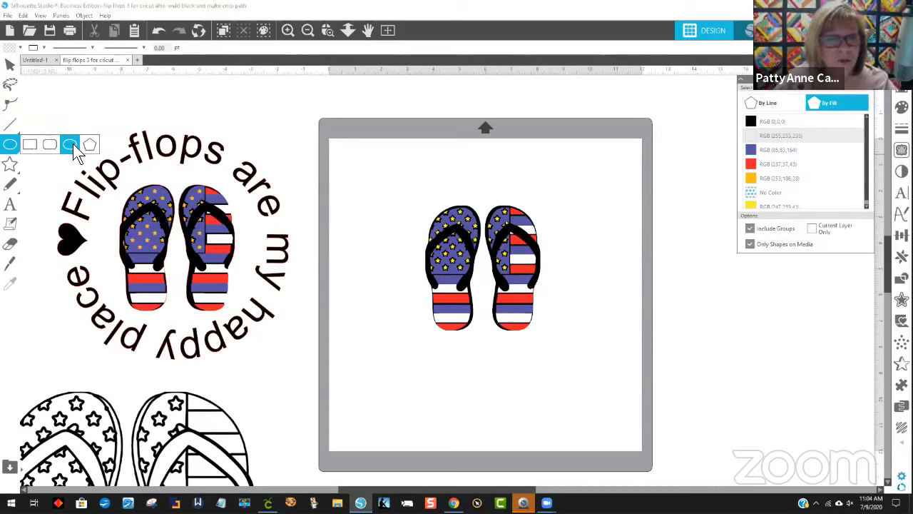
pyautogui.moveTo(366, 160); pyautogui.dragTo(439, 275)
pyautogui.press('Delete')
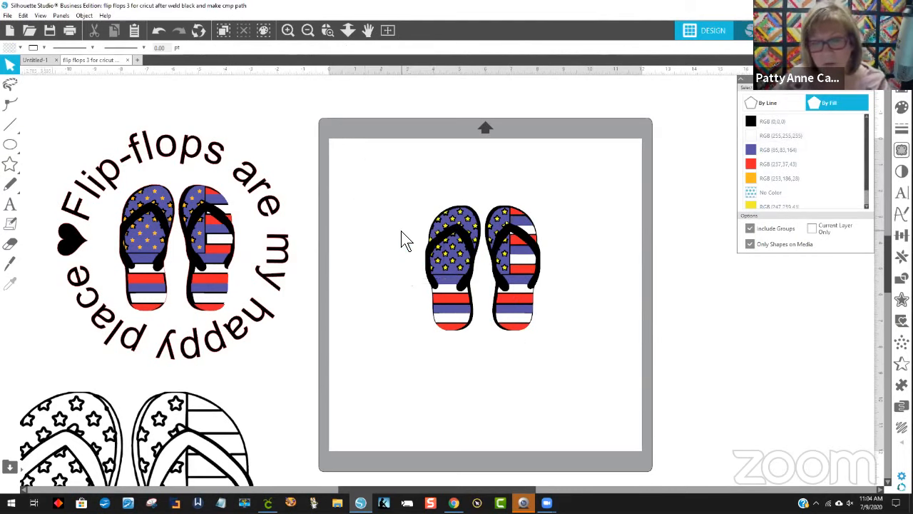
# Draw a circle about 6.23 in across over the flip-flops and set its fill transparency to 63%
pyautogui.click(10, 144)
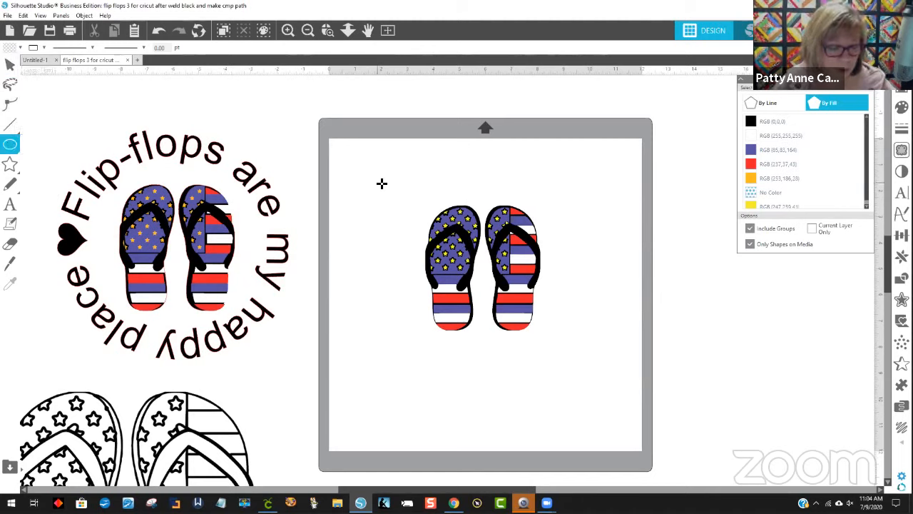
pyautogui.moveTo(402, 170); pyautogui.dragTo(549, 350)
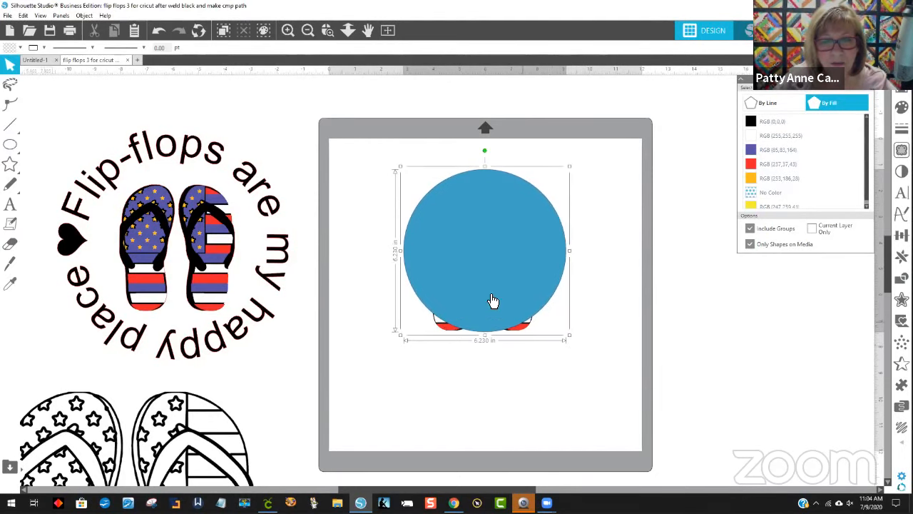
pyautogui.moveTo(484, 277); pyautogui.dragTo(479, 291)
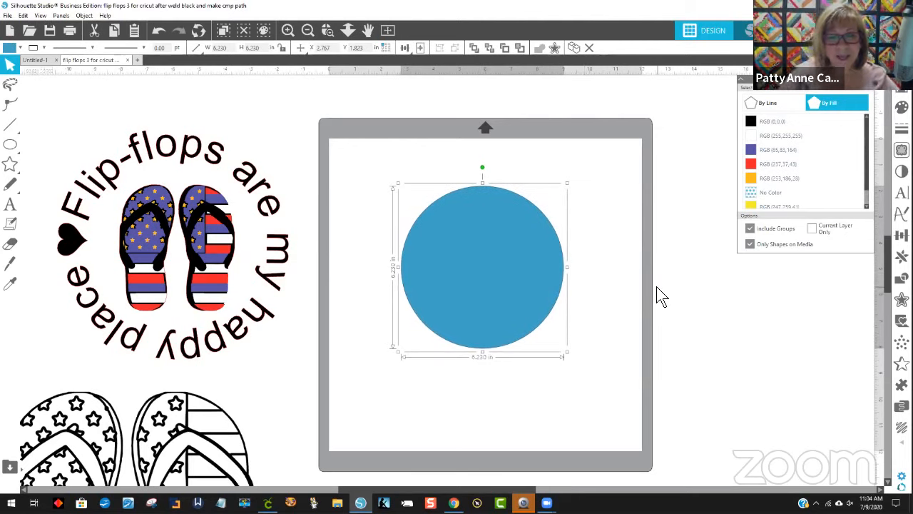
pyautogui.moveTo(527, 313); pyautogui.dragTo(530, 314)
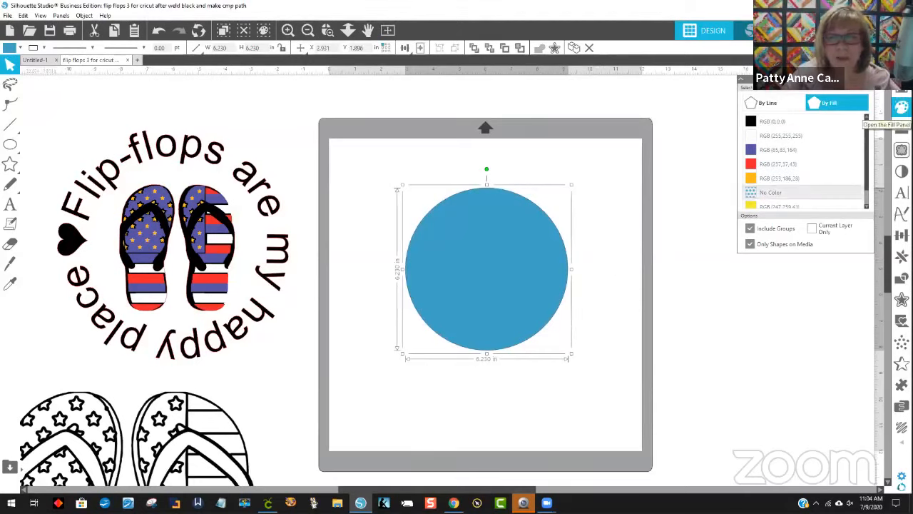
pyautogui.click(901, 107)
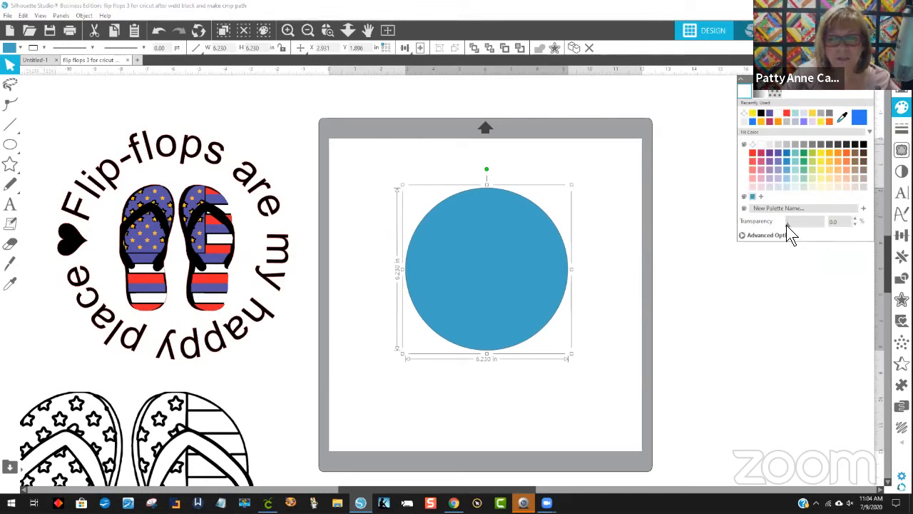
pyautogui.moveTo(788, 225); pyautogui.dragTo(808, 220)
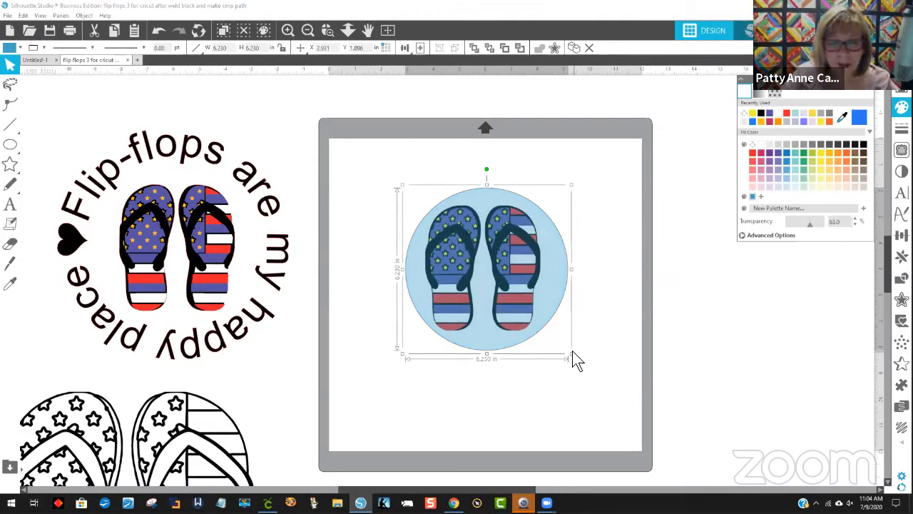
# Shrink the transparent circle to about 6.06 in across and centre it around the flip-flops
pyautogui.moveTo(572, 355); pyautogui.dragTo(569, 360)
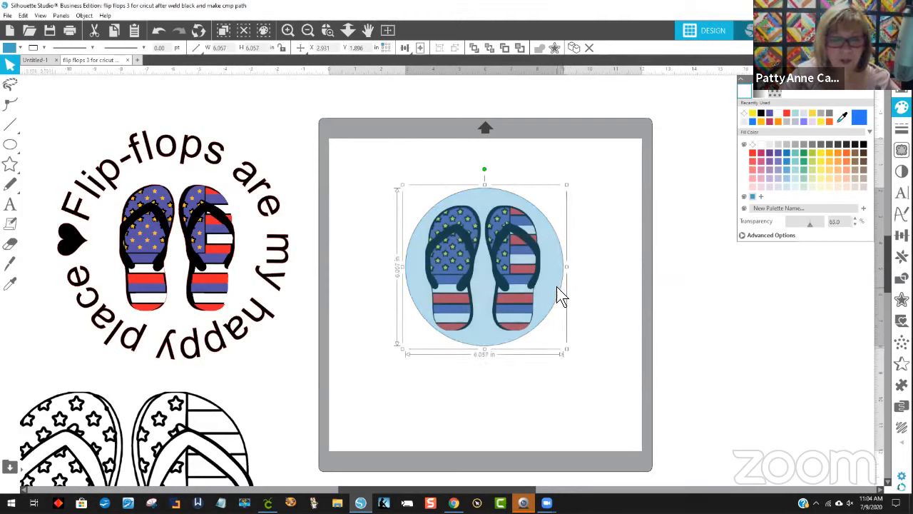
pyautogui.moveTo(557, 296); pyautogui.dragTo(558, 298)
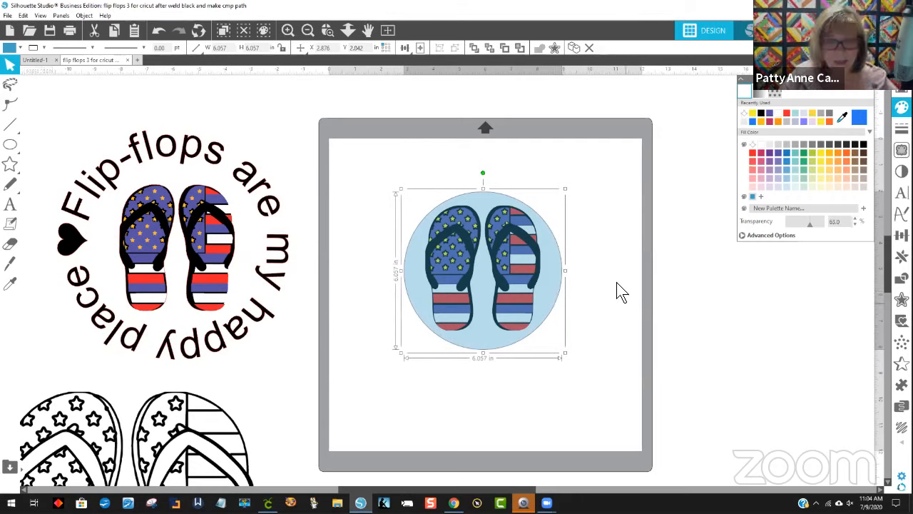
pyautogui.click(621, 316)
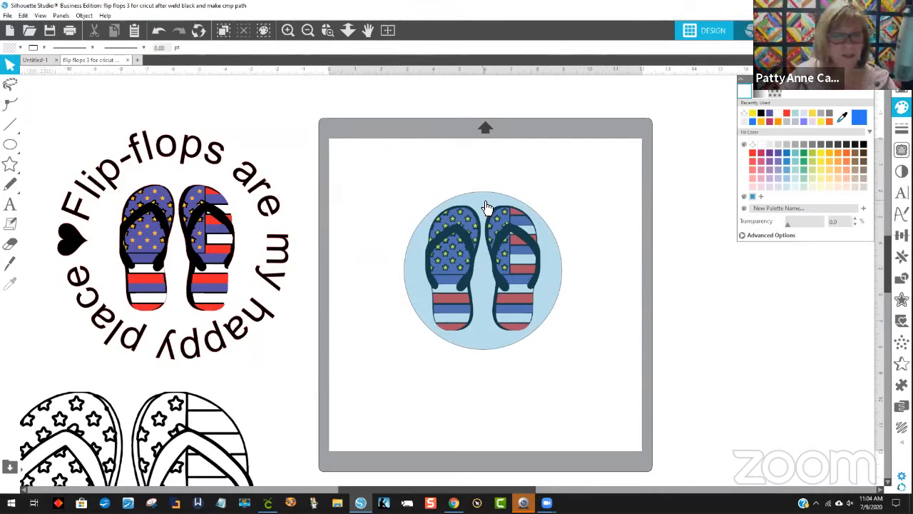
# Start a text line beginning with "Fli" on the mat, above and to the left of the circle
pyautogui.click(10, 207)
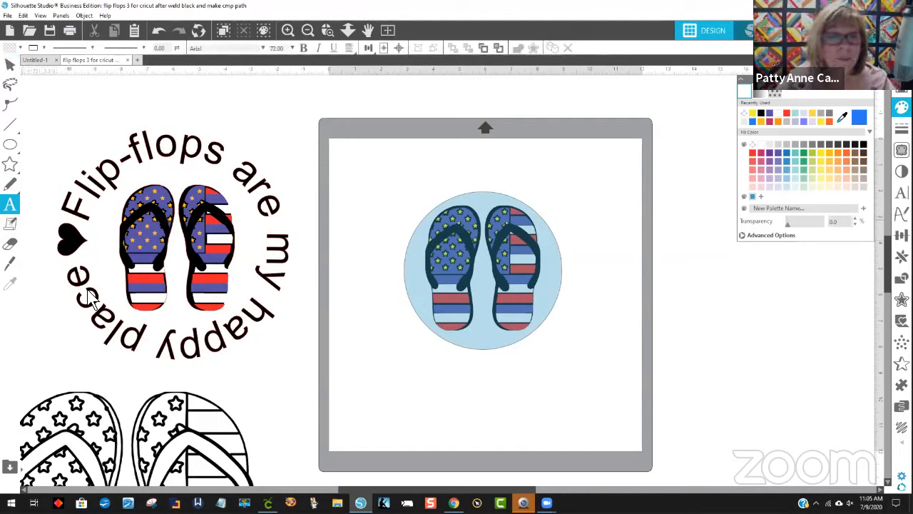
pyautogui.click(370, 181)
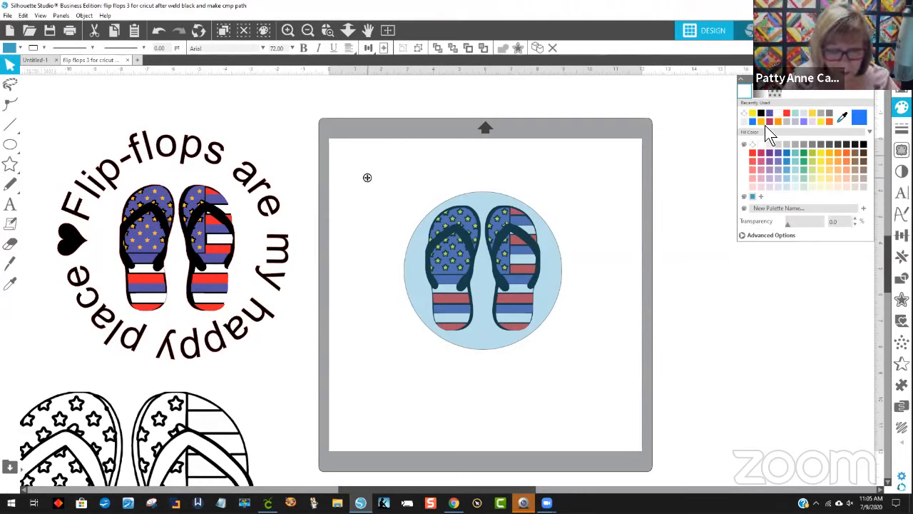
pyautogui.write('Fli')
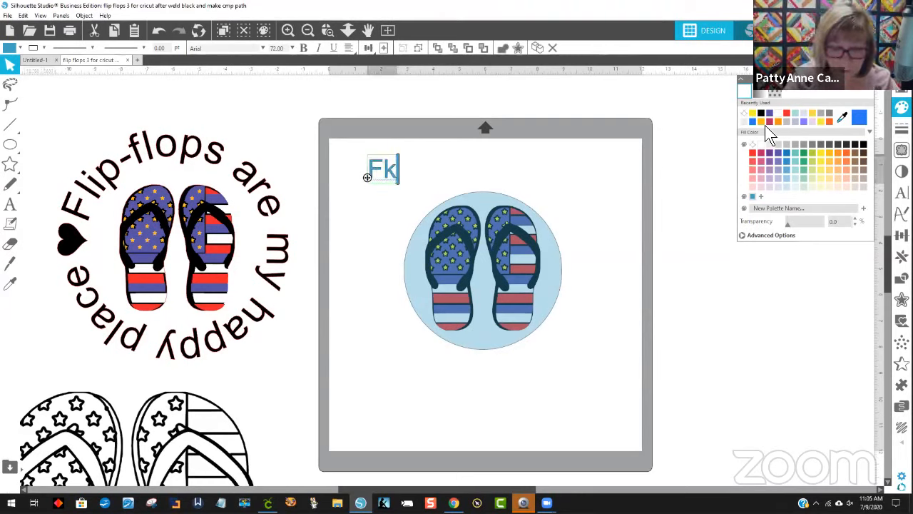
# Complete the text above the circle as "Flip-flops are my happy place" and widen its text box to fit one line
pyautogui.write('p')
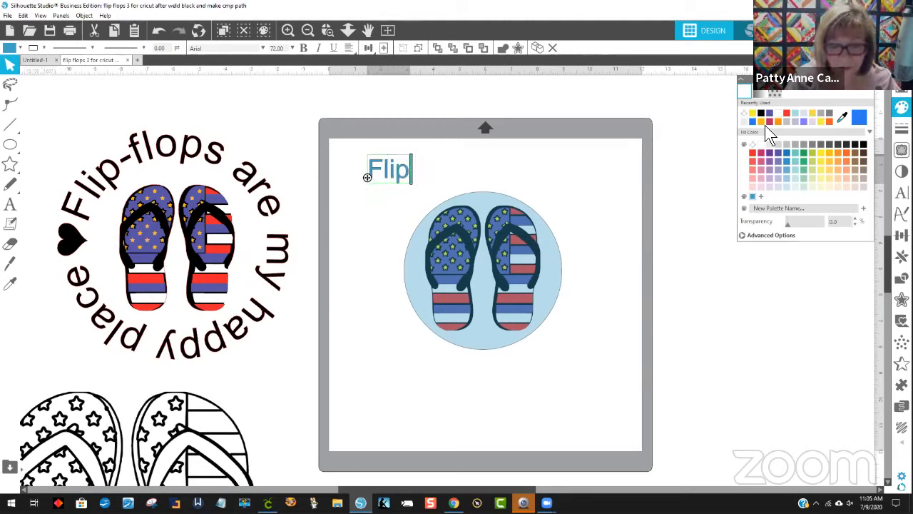
pyautogui.write('-dlo')
pyautogui.press('BackSpace')
pyautogui.press('BackSpace')
pyautogui.press('BackSpace')
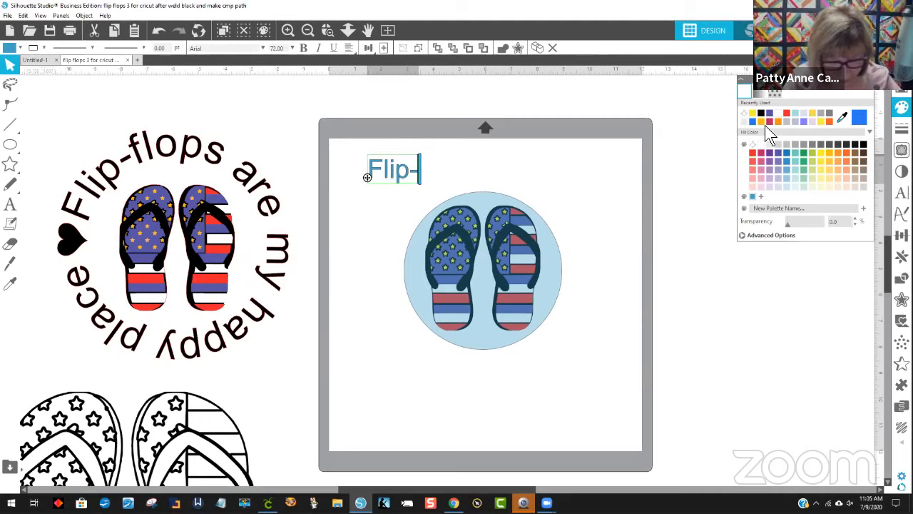
pyautogui.write('flops')
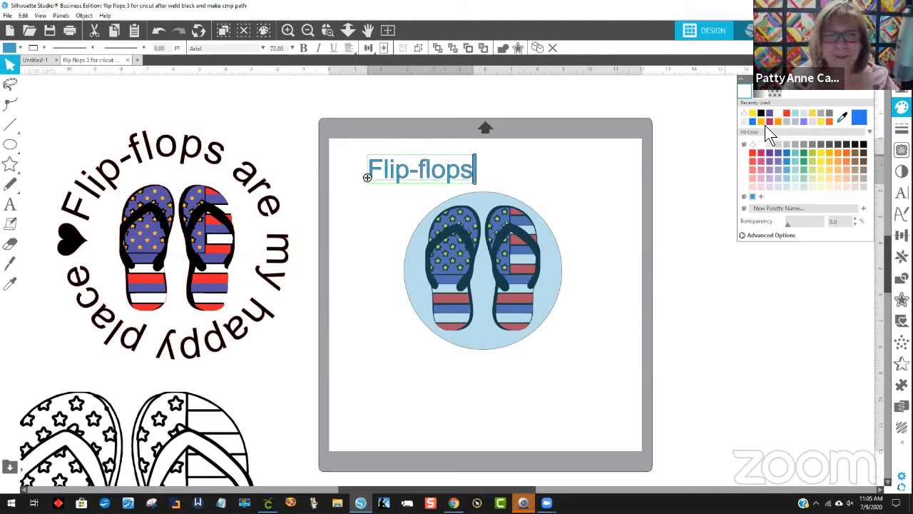
pyautogui.write(' are my ha')
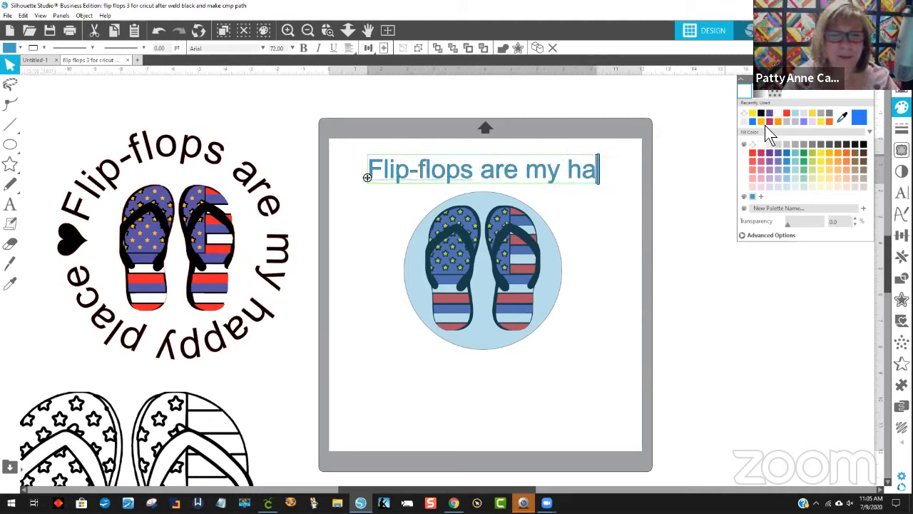
pyautogui.write('ppy pla')
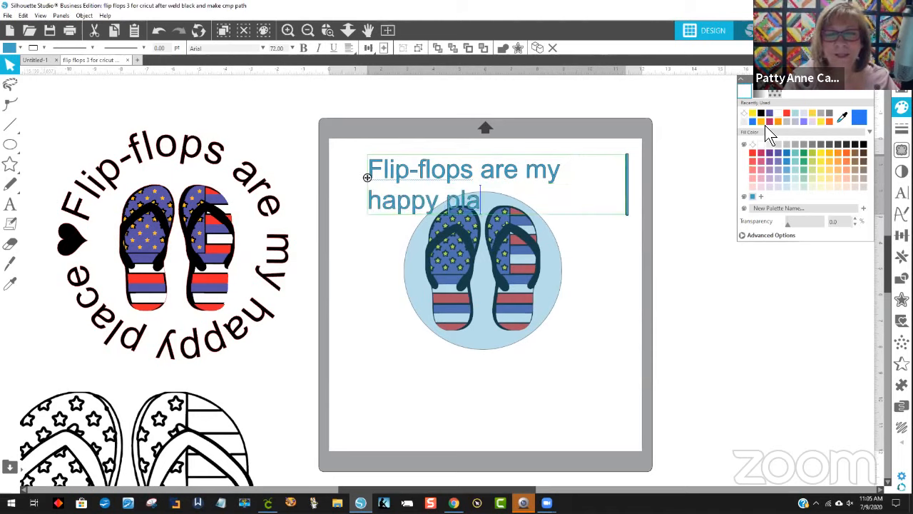
pyautogui.write('ce')
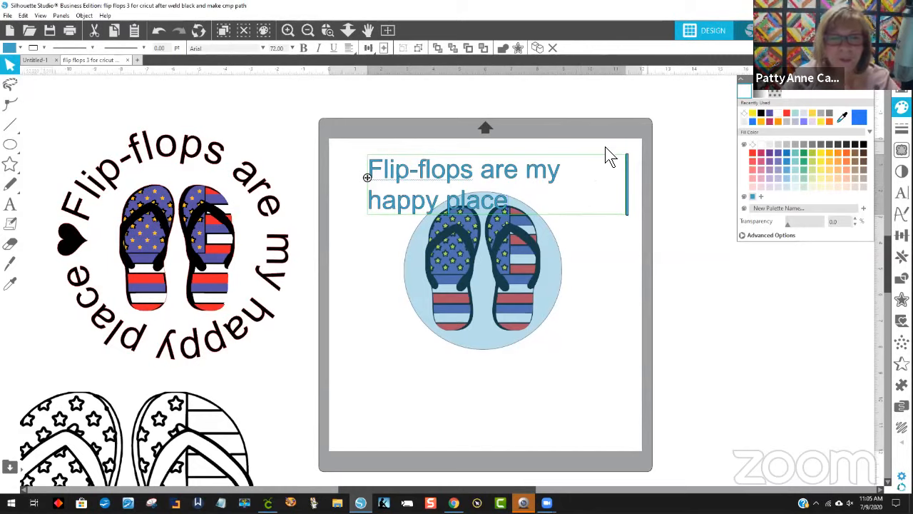
pyautogui.moveTo(642, 183); pyautogui.dragTo(709, 189)
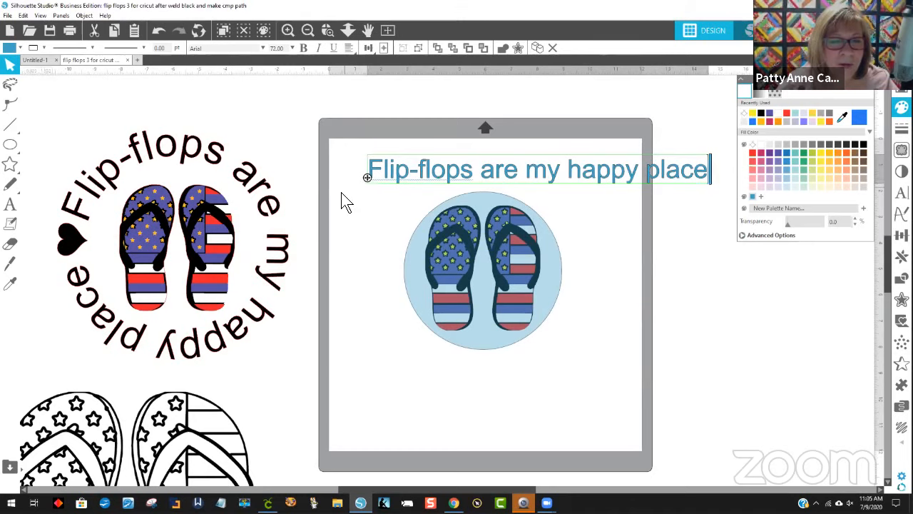
pyautogui.click(378, 214)
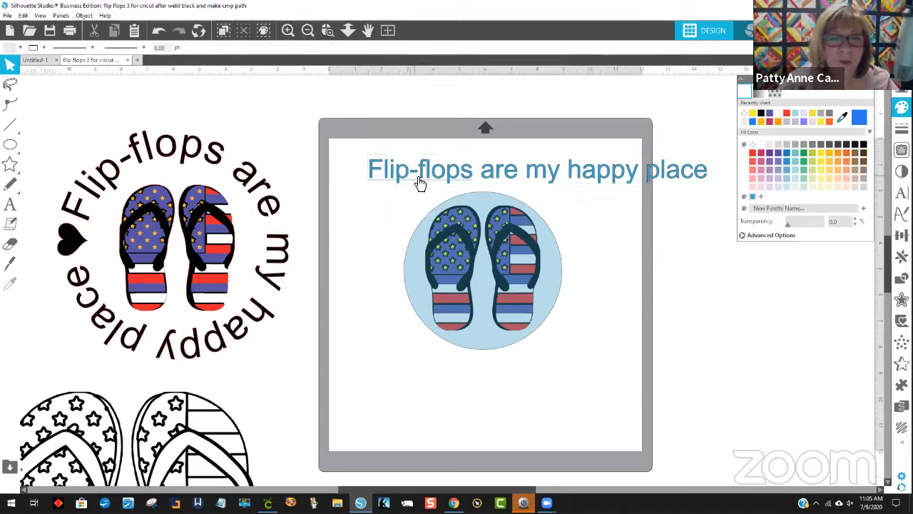
# Attach the text to the edge of the blue circle and slide it so it starts at the circle's lower left
pyautogui.click(420, 184)
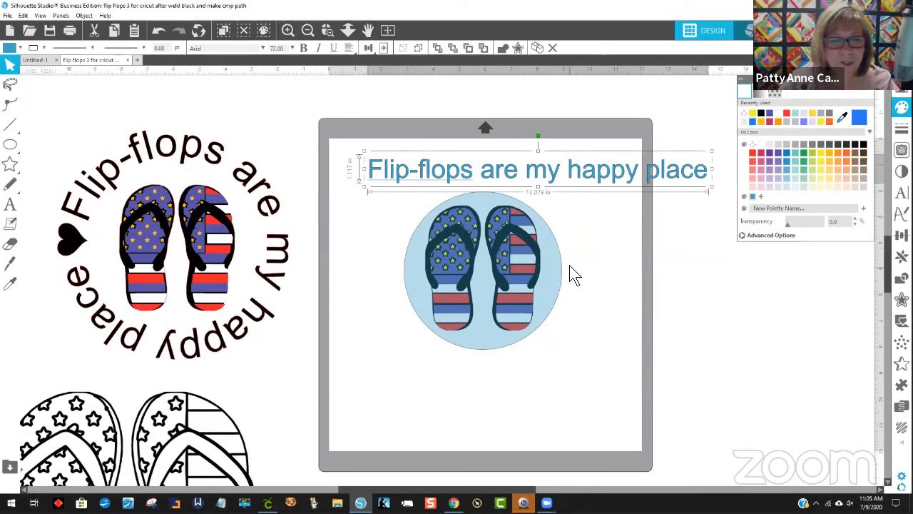
pyautogui.doubleClick(570, 173)
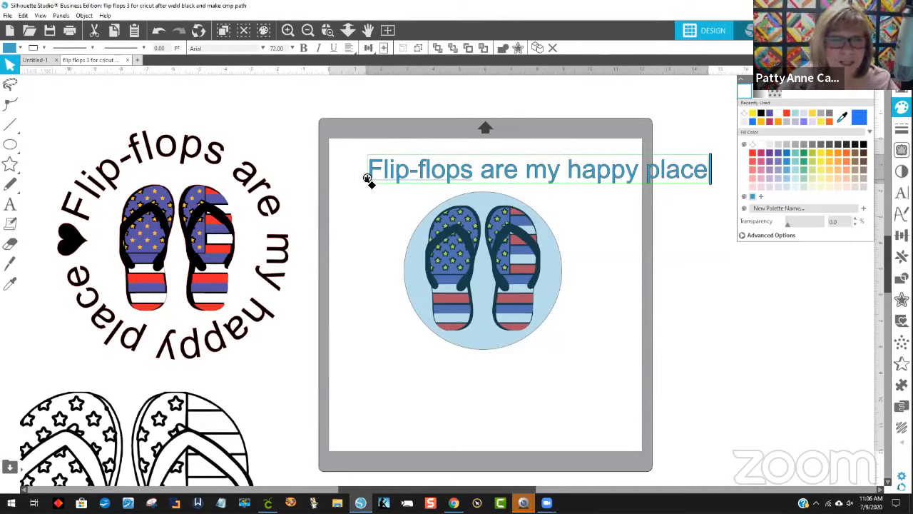
pyautogui.moveTo(368, 178); pyautogui.dragTo(428, 207)
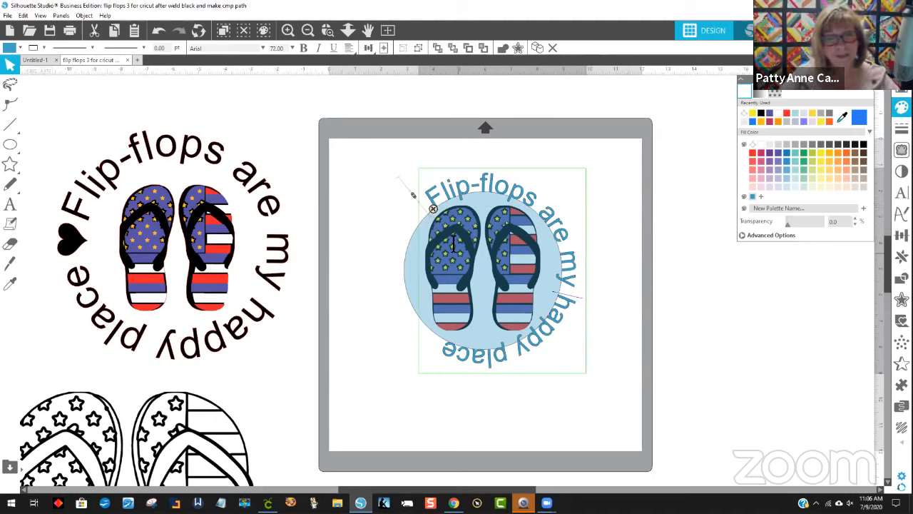
pyautogui.moveTo(412, 233); pyautogui.dragTo(387, 312)
pyautogui.moveTo(393, 264); pyautogui.dragTo(418, 306)
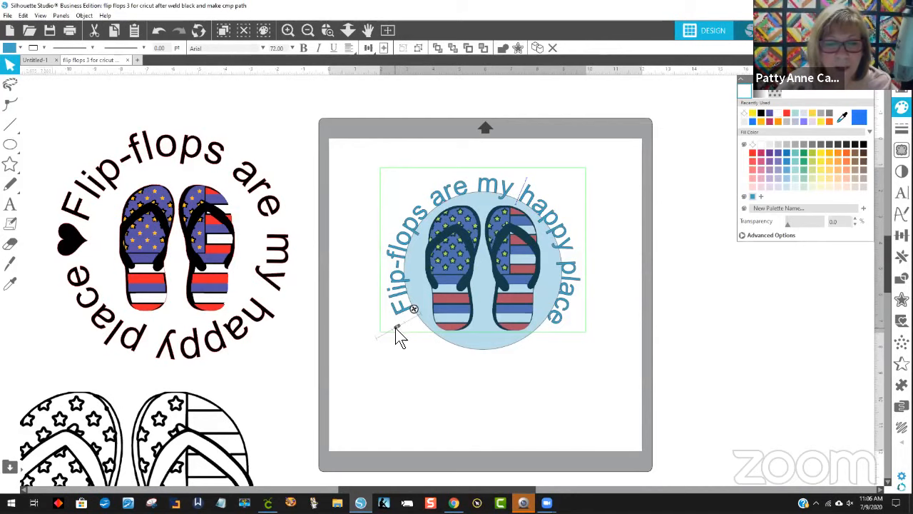
# Offset the curved text slightly outward from the circle's edge
pyautogui.moveTo(397, 330)
pyautogui.mouseDown()
pyautogui.moveTo(354, 352)
pyautogui.moveTo(442, 322)
pyautogui.moveTo(379, 345)
pyautogui.moveTo(396, 333)
pyautogui.mouseUp()
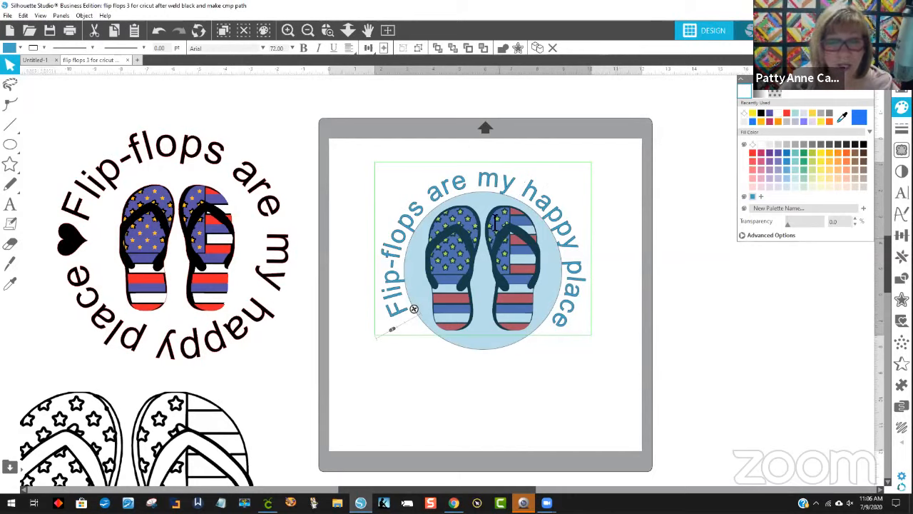
pyautogui.click(355, 178)
pyautogui.click(398, 258)
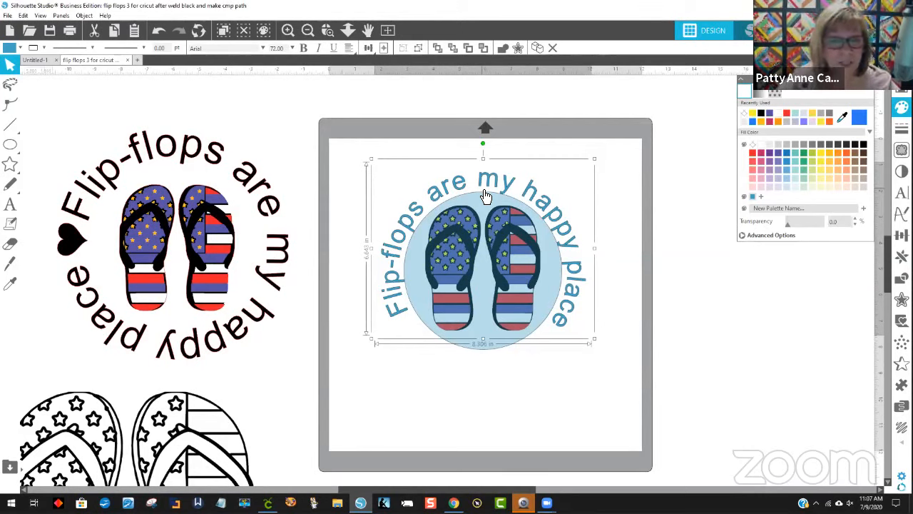
# Set the curved text's character spacing to 145%
pyautogui.doubleClick(438, 201)
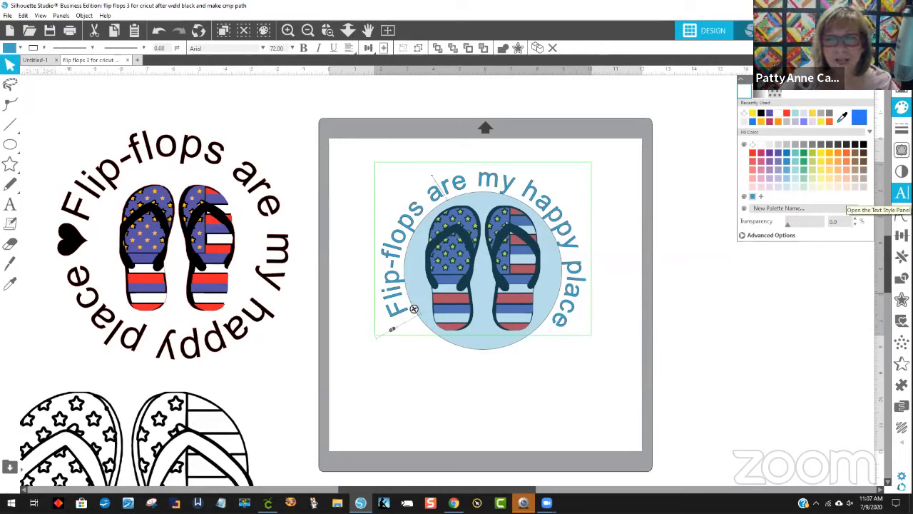
pyautogui.click(901, 193)
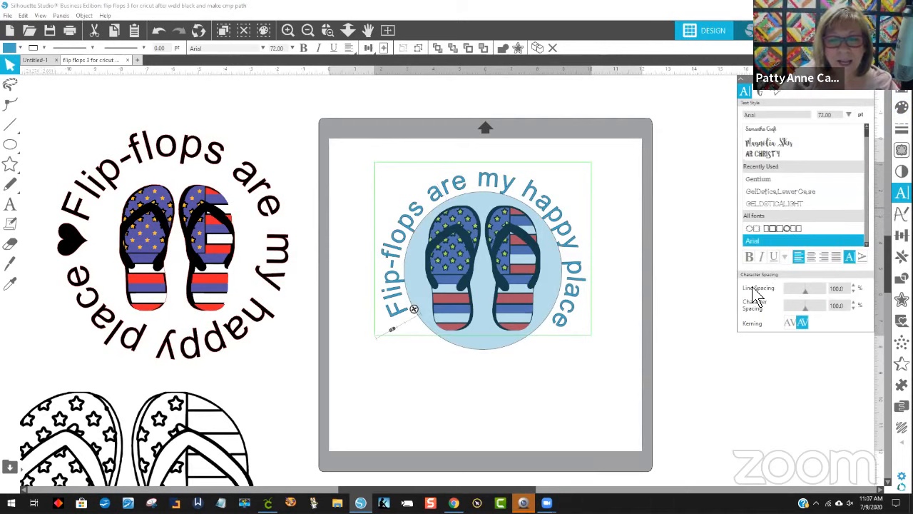
pyautogui.click(808, 308)
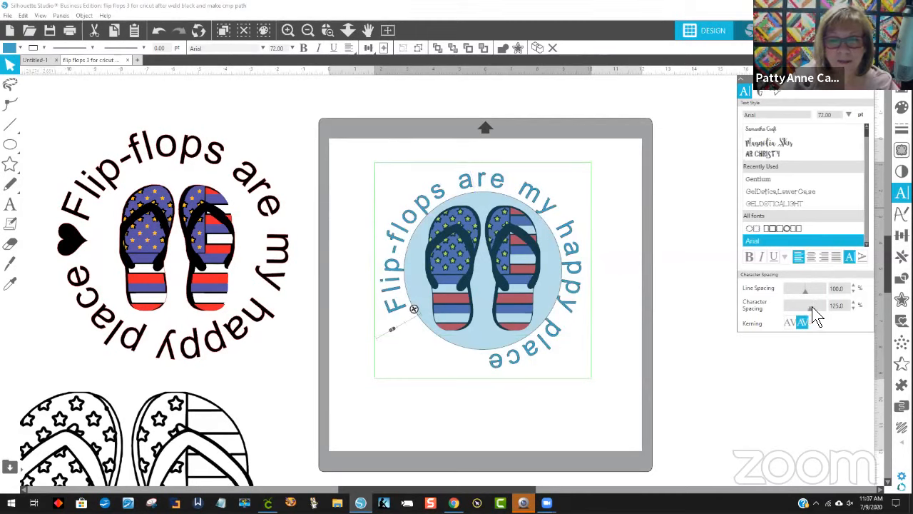
pyautogui.click(813, 307)
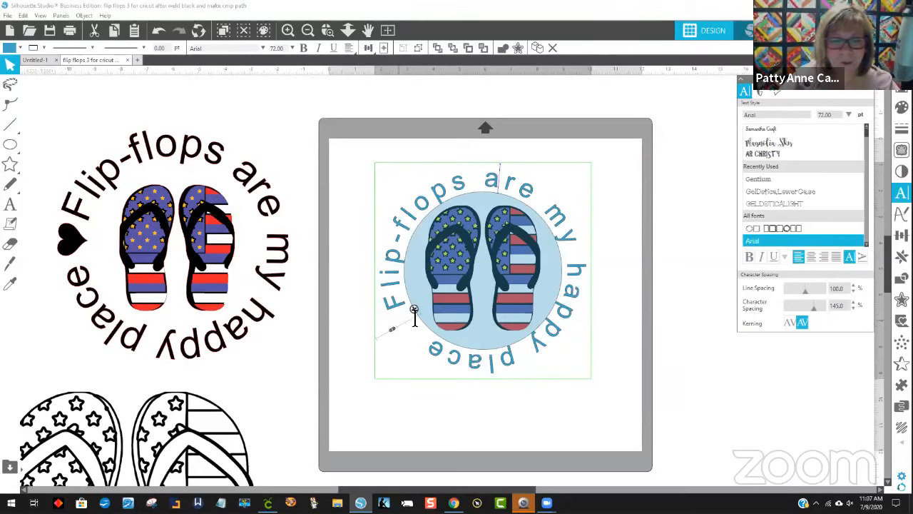
# Slide the curved text around the circle so "Flip-flops" starts at the circle's upper left, leaving a gap after "place"
pyautogui.moveTo(415, 310); pyautogui.dragTo(373, 294)
pyautogui.moveTo(410, 221)
pyautogui.mouseDown()
pyautogui.moveTo(414, 206)
pyautogui.moveTo(429, 209)
pyautogui.moveTo(408, 227)
pyautogui.mouseUp()
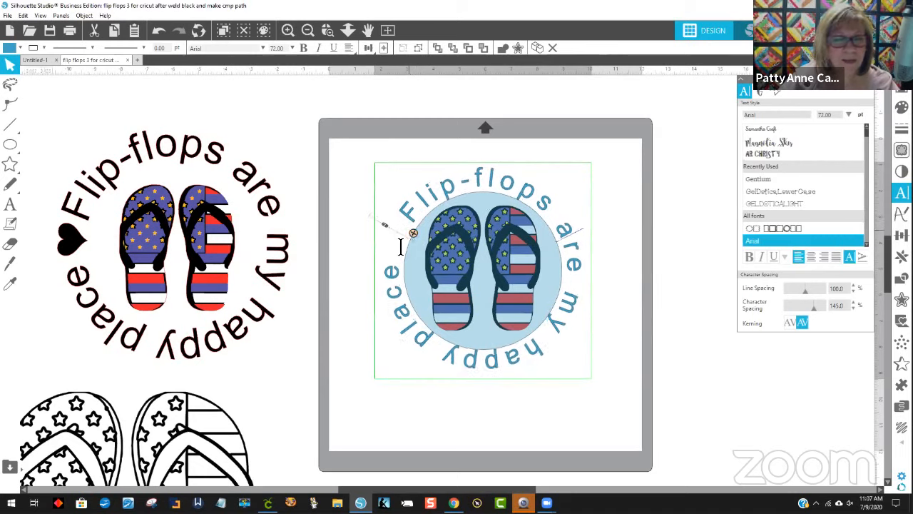
pyautogui.click(364, 331)
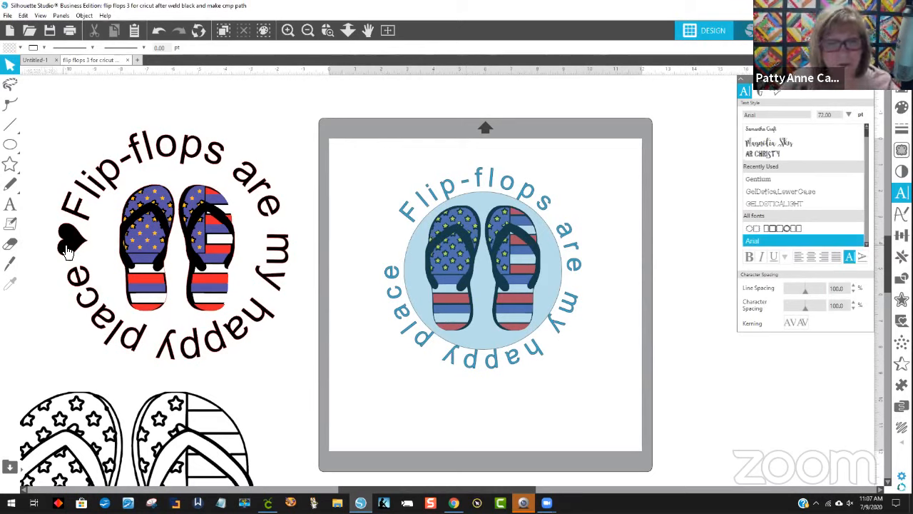
# Add a heart about 1.07 × 0.98 in in the gap between "place" and "Flip-flops", rotated to point toward the circle
pyautogui.moveTo(10, 165)
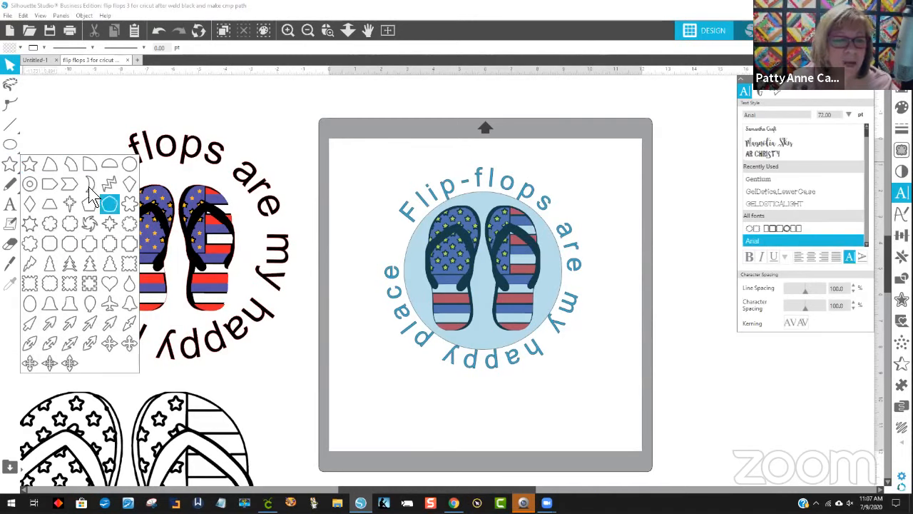
pyautogui.click(109, 283)
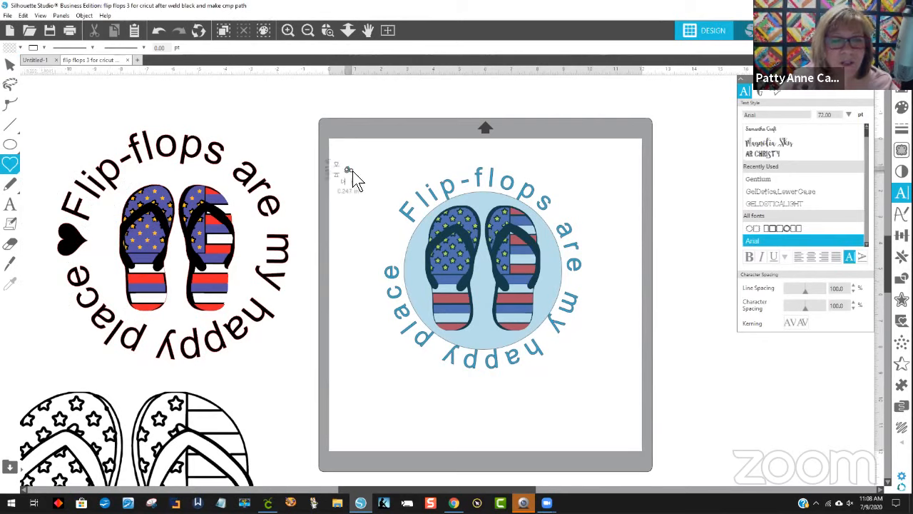
pyautogui.moveTo(352, 171); pyautogui.dragTo(397, 246)
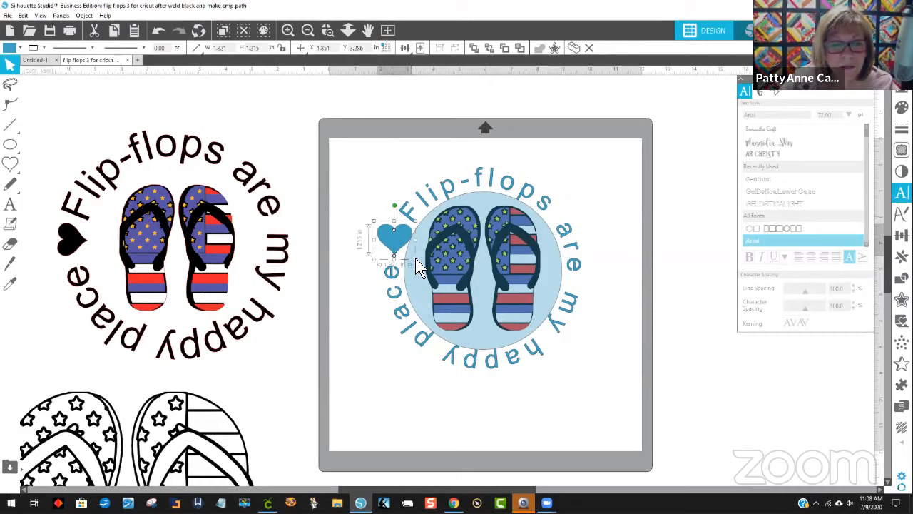
pyautogui.moveTo(416, 259); pyautogui.dragTo(408, 251)
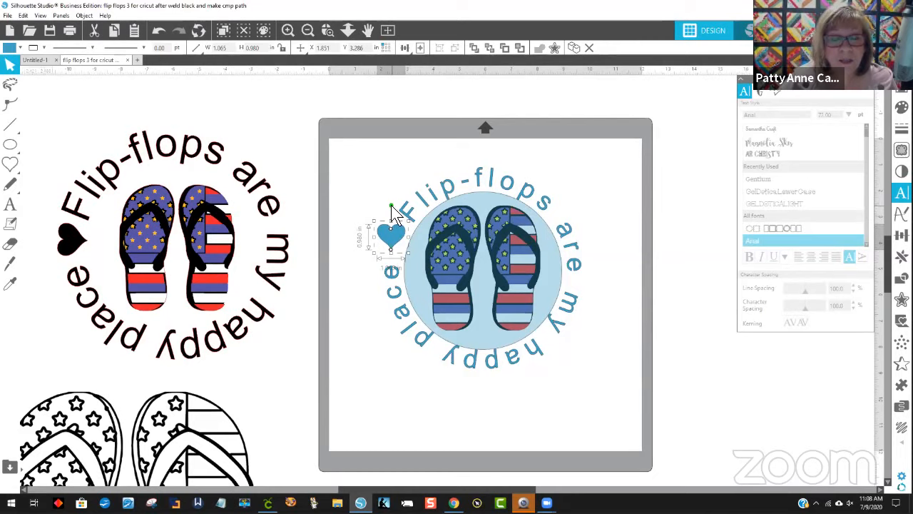
pyautogui.moveTo(391, 206); pyautogui.dragTo(385, 247)
pyautogui.click(377, 209)
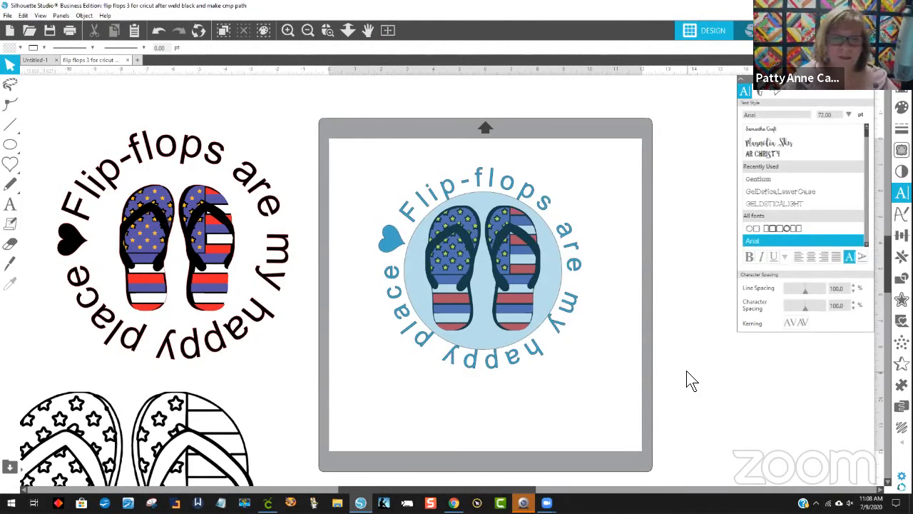
# Fill the heart and the curved text with black
pyautogui.click(386, 249)
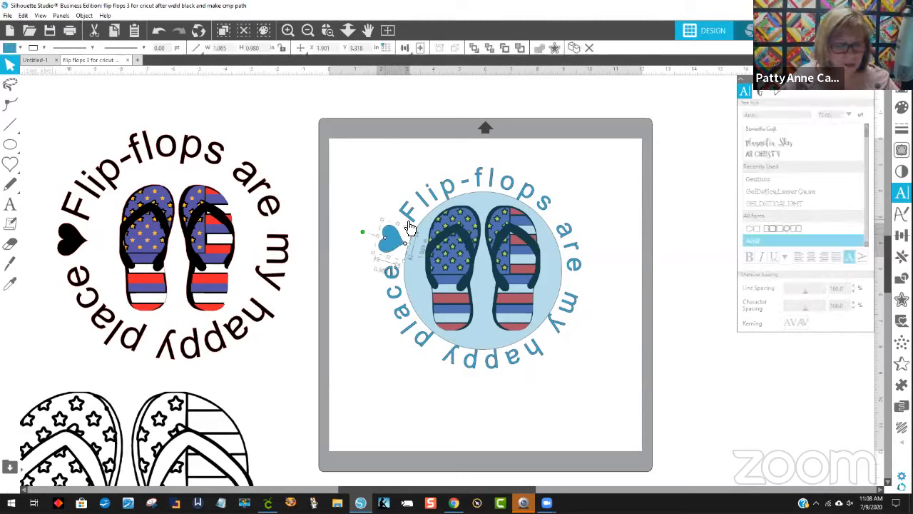
pyautogui.click(411, 218)
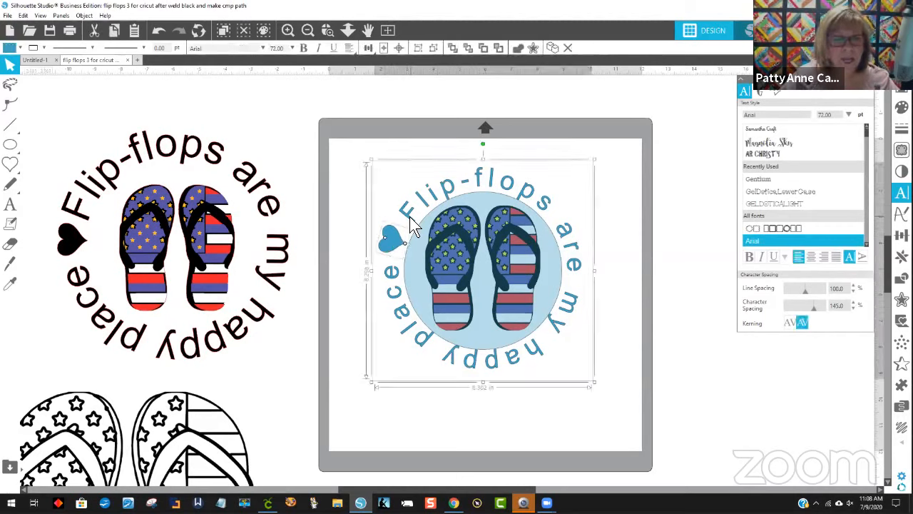
pyautogui.click(10, 47)
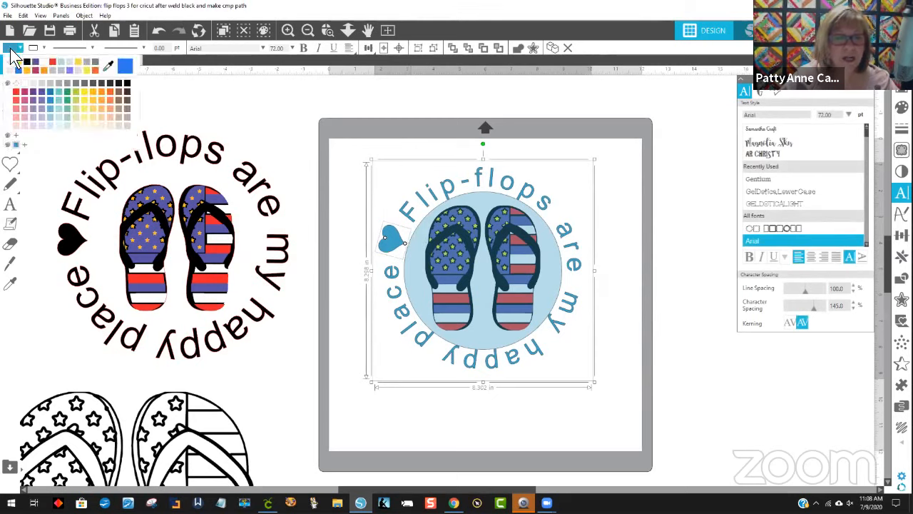
pyautogui.click(26, 62)
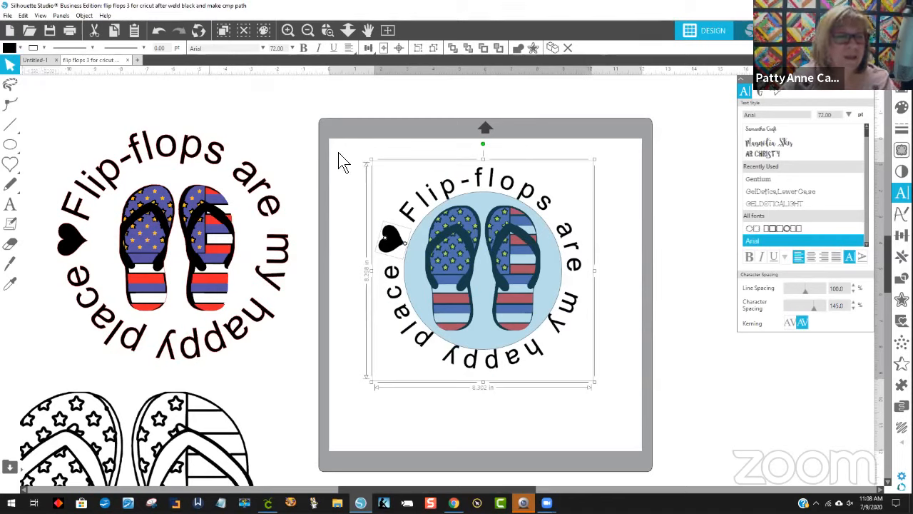
# Try to weld the heart and the curved text, and undo the weld
pyautogui.rightClick(408, 216)
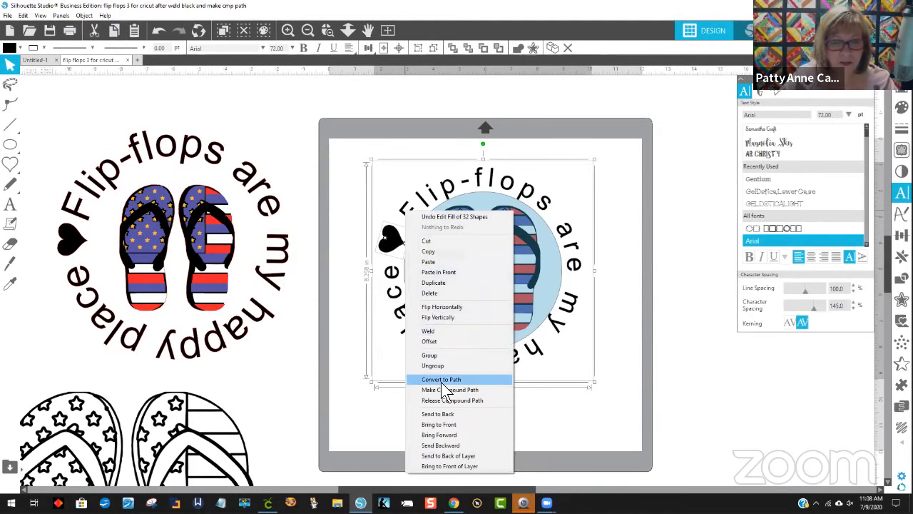
pyautogui.click(432, 332)
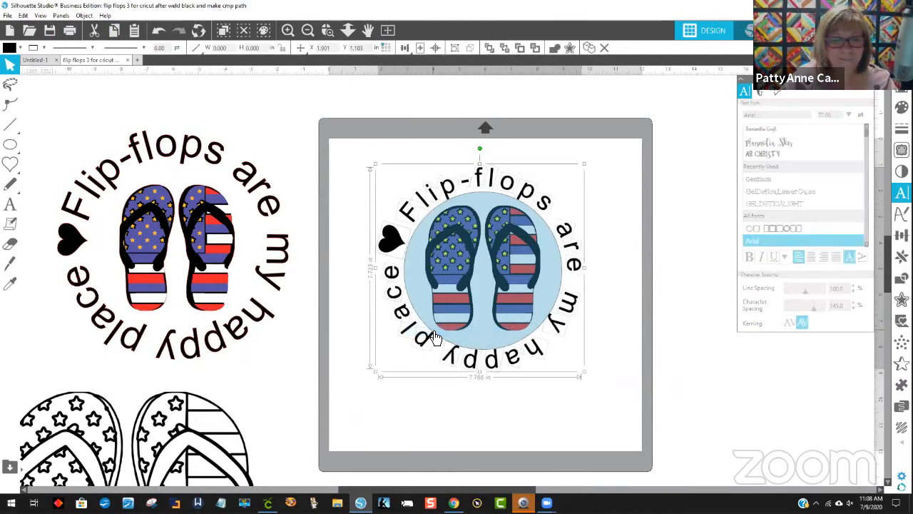
pyautogui.click(159, 33)
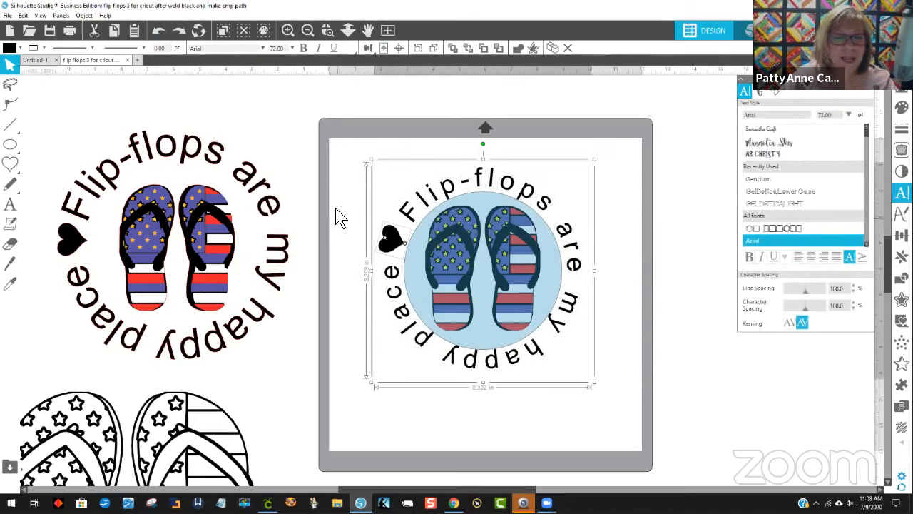
# Weld the black heart and curved text, combining the lettering and heart into one object
pyautogui.rightClick(405, 214)
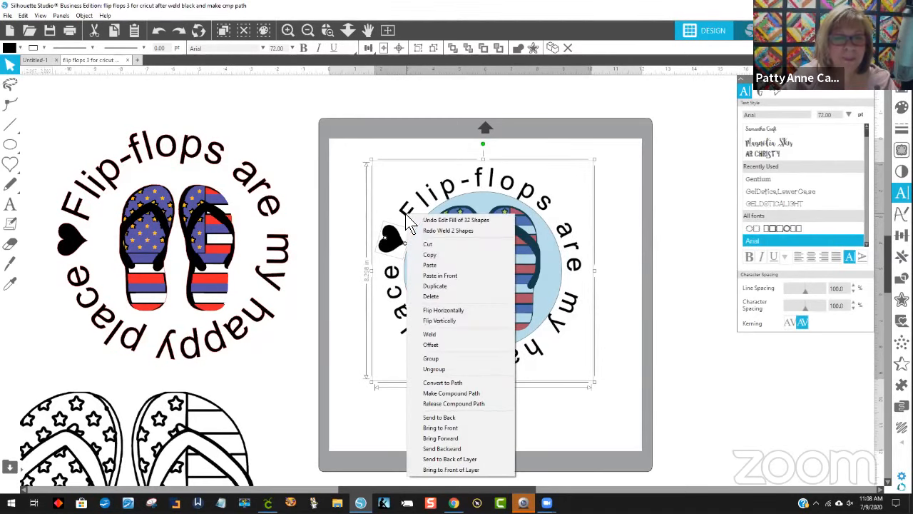
pyautogui.click(432, 333)
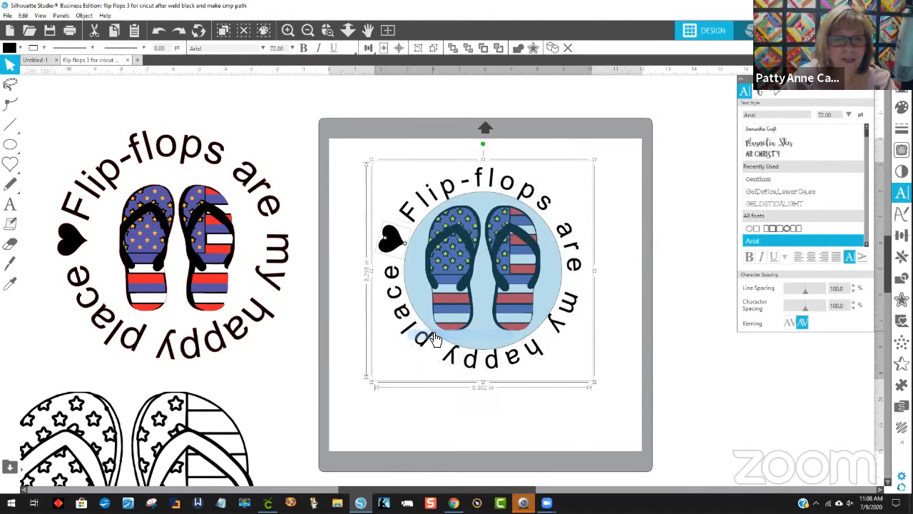
pyautogui.click(85, 15)
pyautogui.click(125, 124)
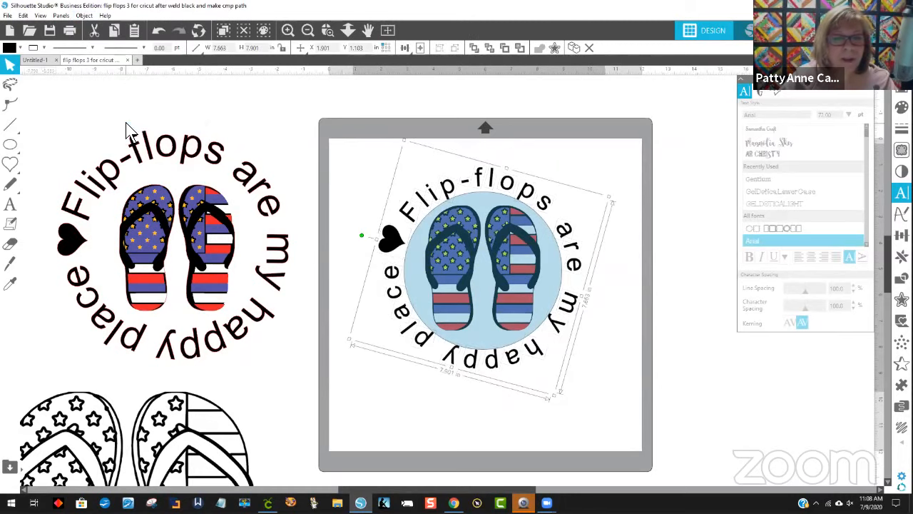
# Undo the last weld and fill the heart and curved text with black again
pyautogui.click(159, 29)
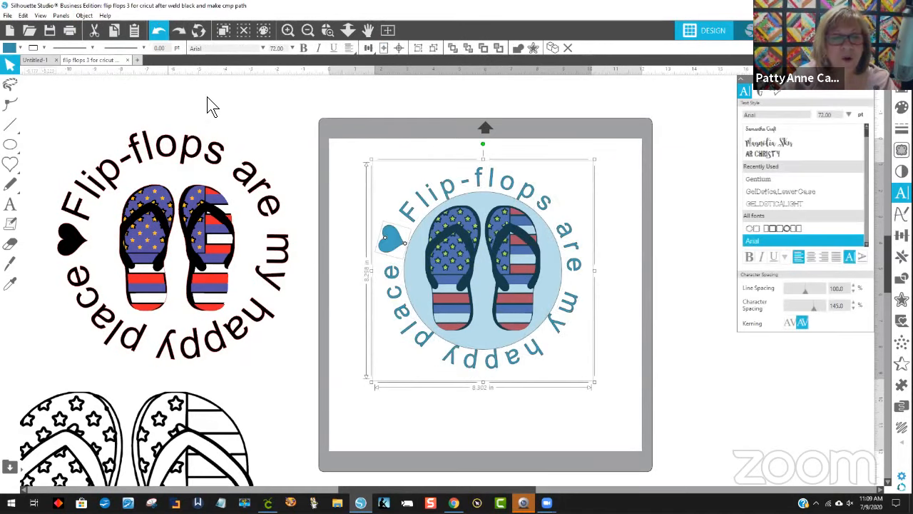
pyautogui.click(10, 48)
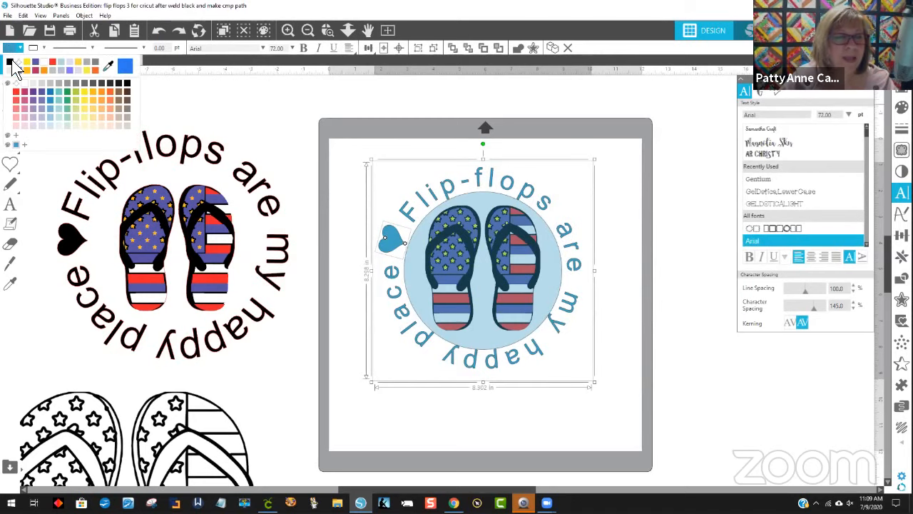
pyautogui.click(10, 62)
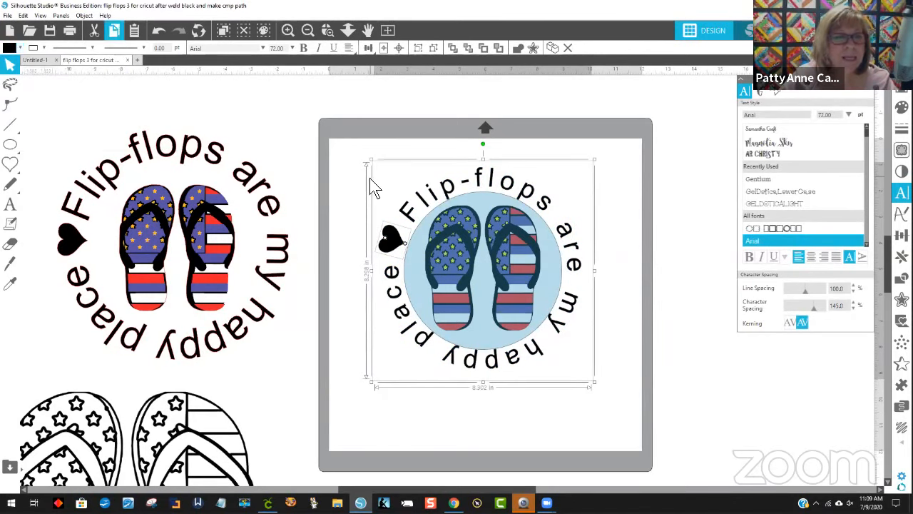
# Make a compound path from the heart and curved text, and nudge it slightly around the flip-flops
pyautogui.click(86, 15)
pyautogui.click(105, 124)
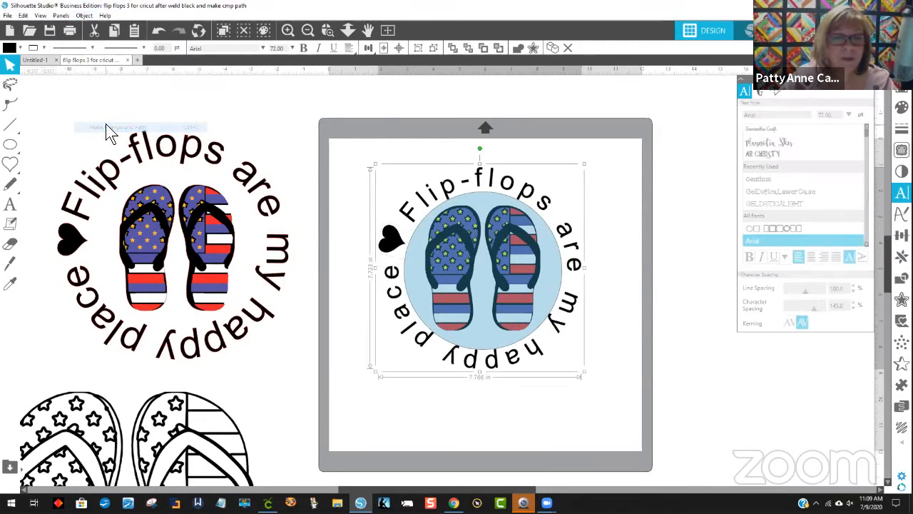
pyautogui.click(616, 244)
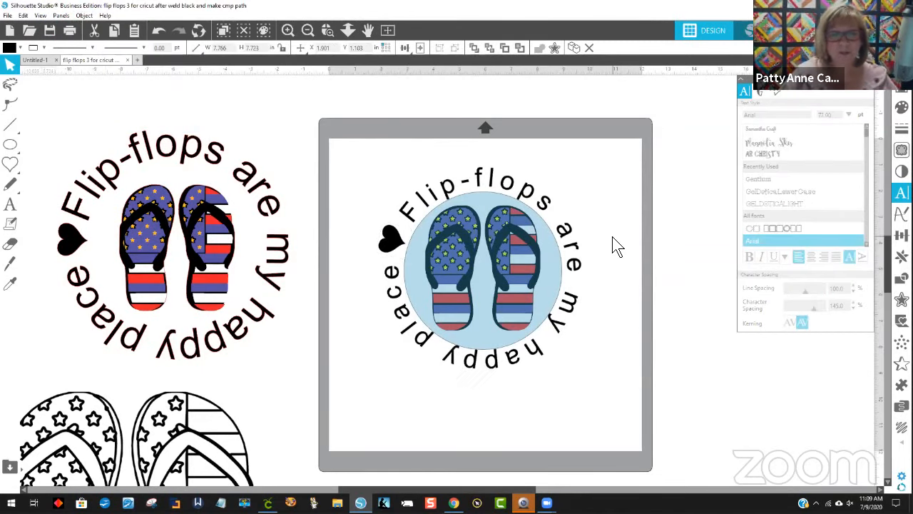
pyautogui.click(518, 192)
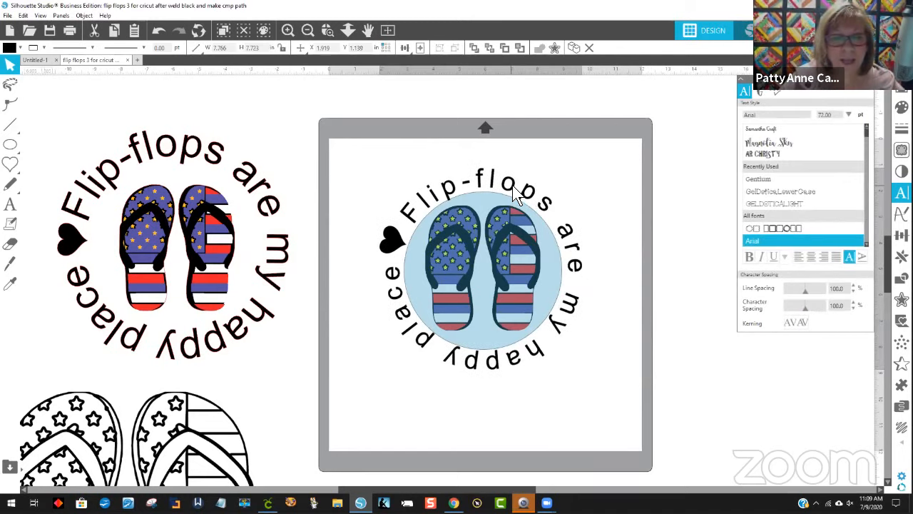
pyautogui.click(569, 181)
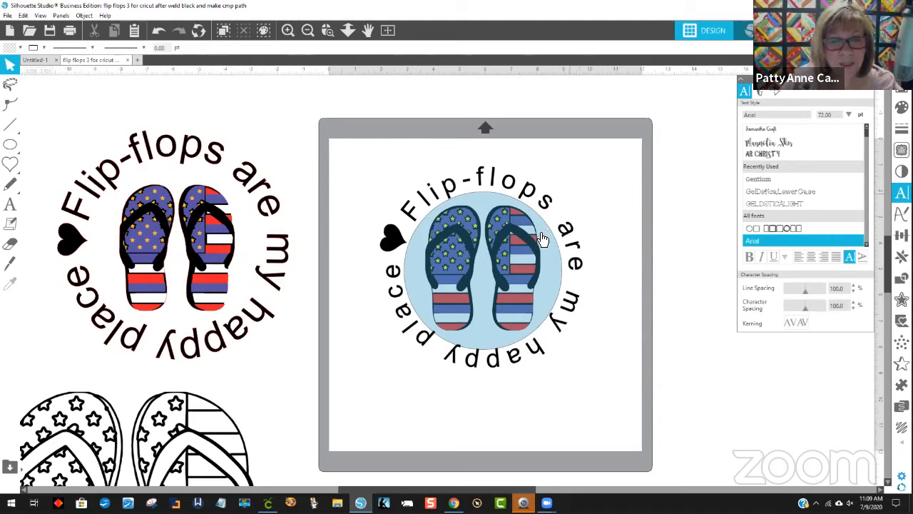
# Move the light blue circle off the flip-flops and delete it
pyautogui.click(551, 257)
pyautogui.moveTo(562, 253); pyautogui.dragTo(705, 239)
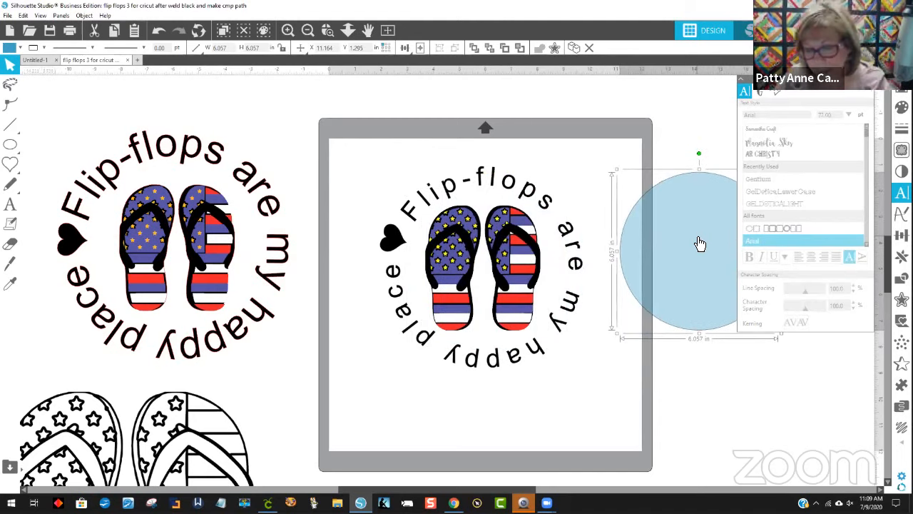
pyautogui.press('Delete')
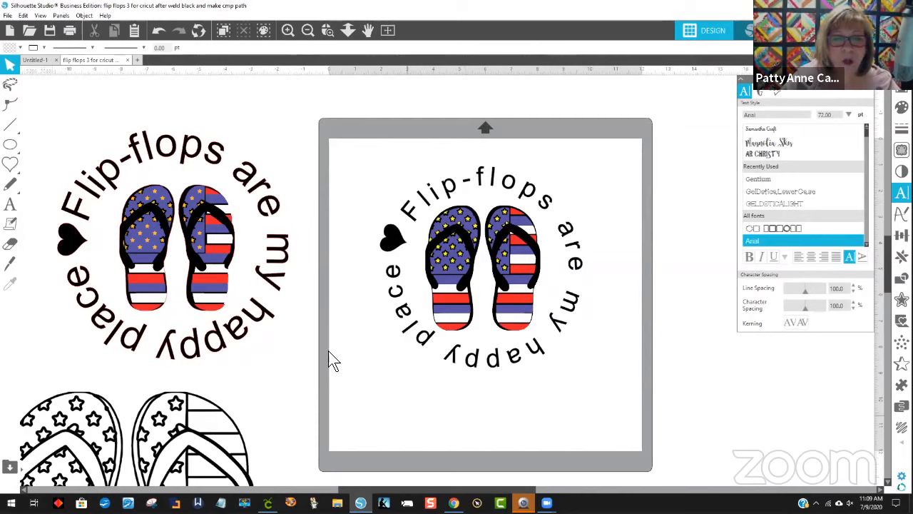
# Shift the flip-flops slightly to fit inside the ring of lettering
pyautogui.moveTo(507, 219)
pyautogui.mouseDown()
pyautogui.moveTo(524, 221)
pyautogui.moveTo(507, 215)
pyautogui.moveTo(496, 225)
pyautogui.mouseUp()
pyautogui.click(494, 228)
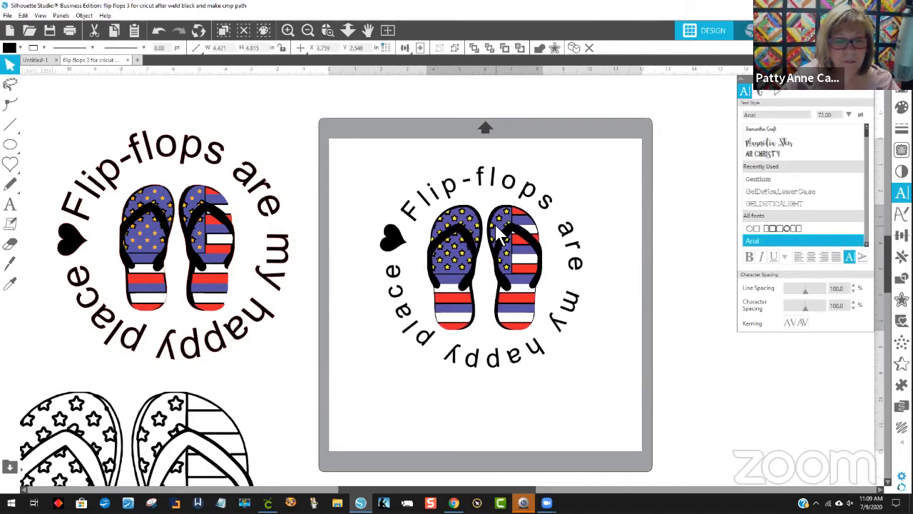
pyautogui.click(572, 193)
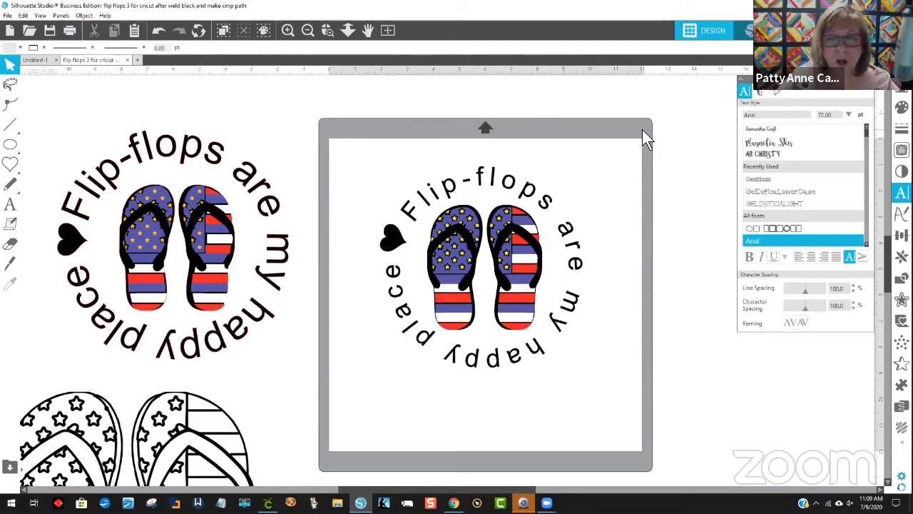
# Select all black-filled shapes by fill colour RGB (0,0,0) and try combining them into a compound path
pyautogui.click(264, 30)
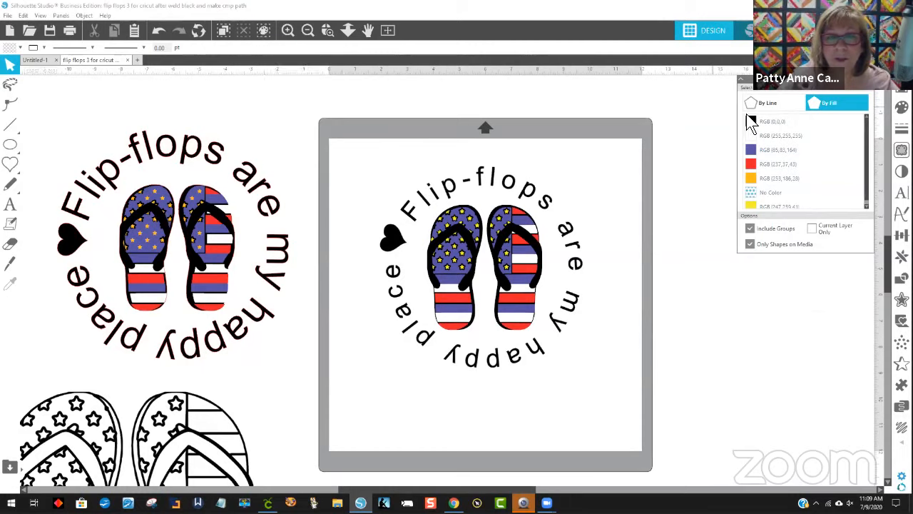
pyautogui.click(763, 102)
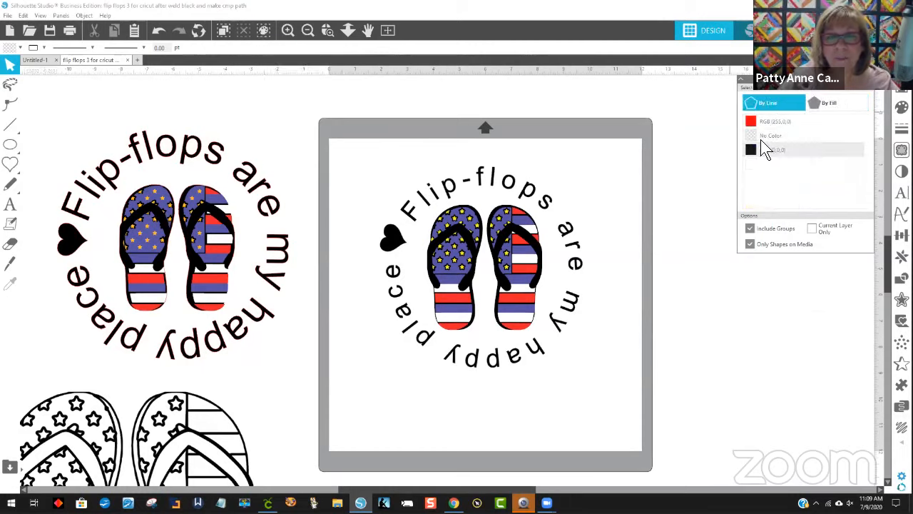
pyautogui.click(845, 104)
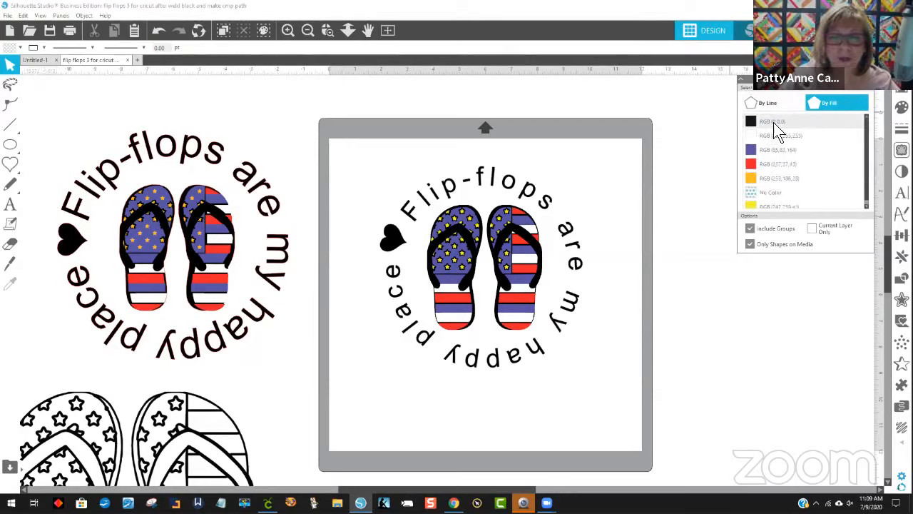
pyautogui.click(775, 123)
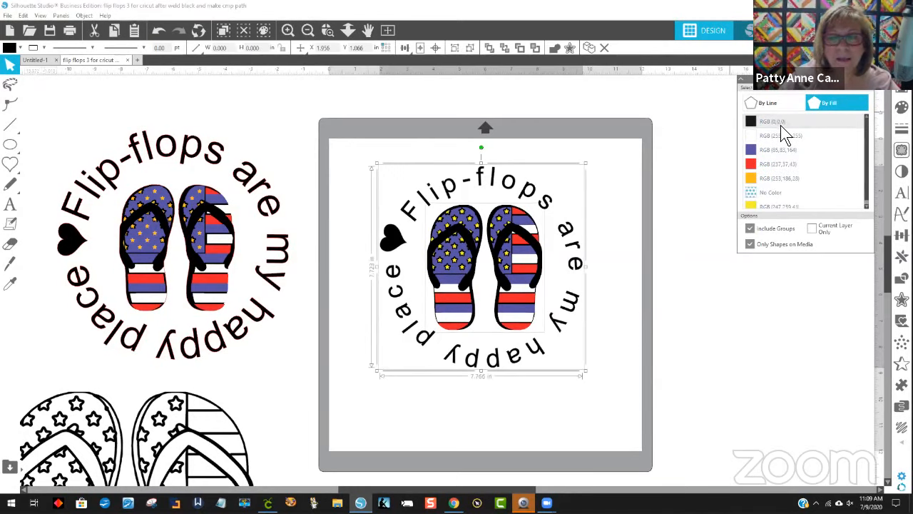
pyautogui.click(86, 14)
pyautogui.click(129, 123)
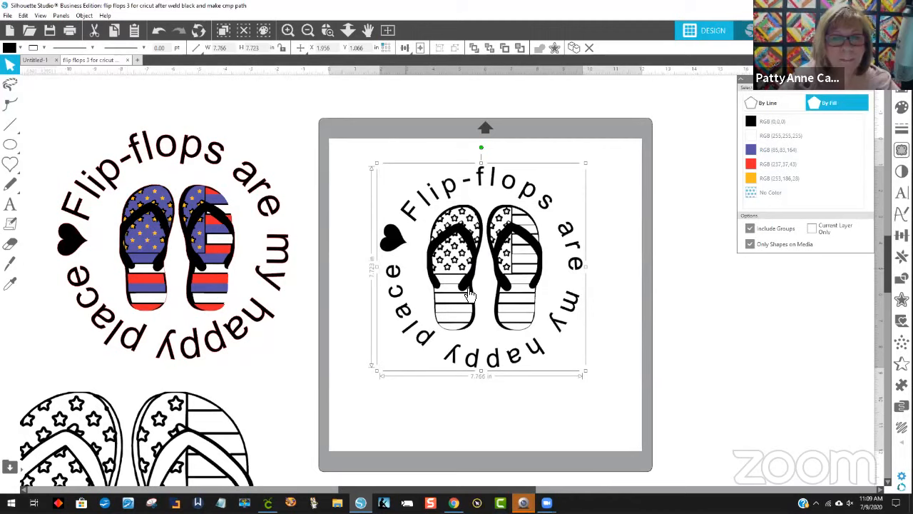
# Try moving the combined black shapes, and undo the move and the compound path
pyautogui.moveTo(529, 233); pyautogui.dragTo(540, 240)
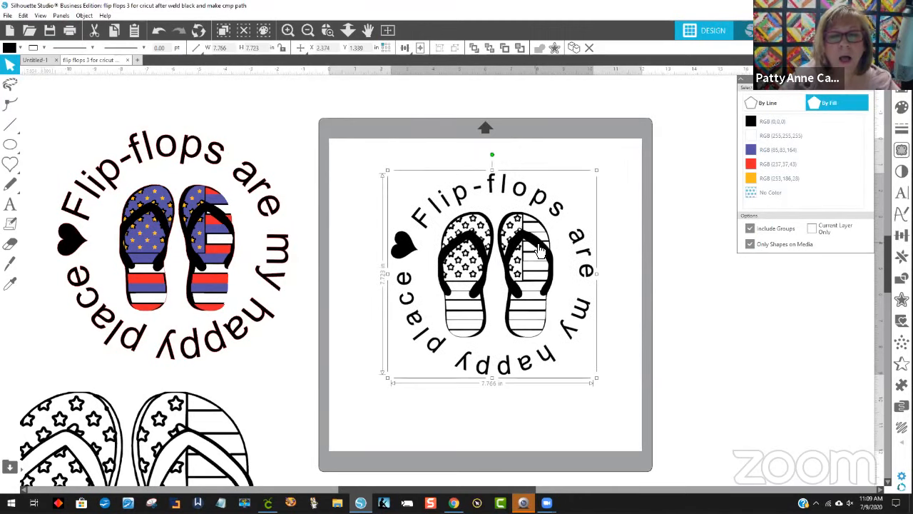
pyautogui.click(157, 31)
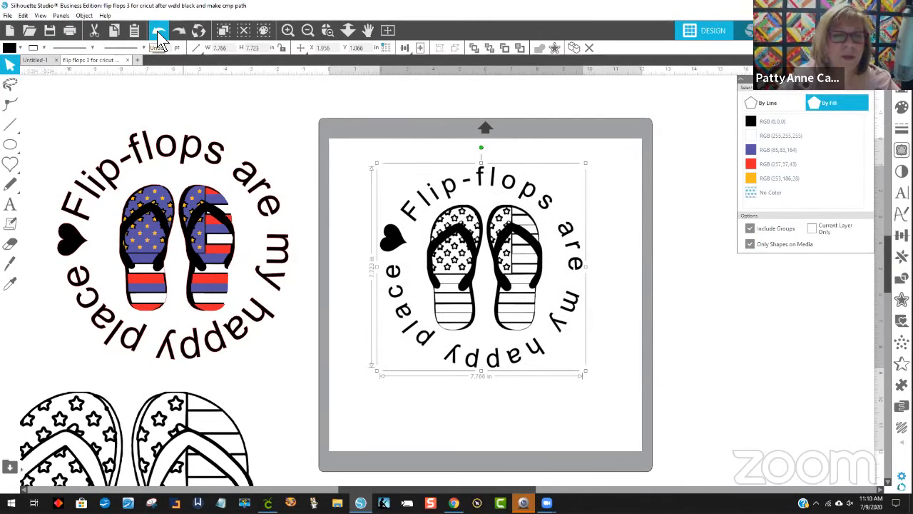
pyautogui.click(157, 31)
pyautogui.click(628, 190)
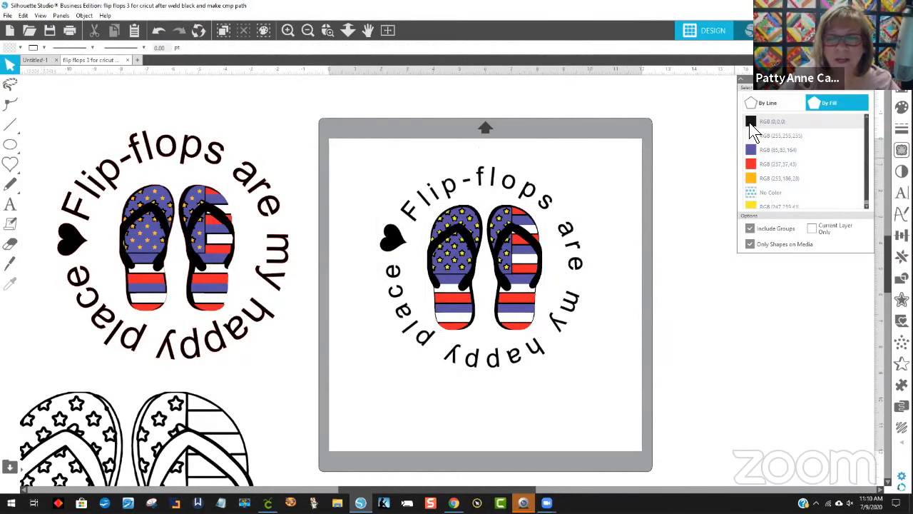
# Select the shapes with black fill RGB (0,0,0) and shift the artwork right to X about 2.101
pyautogui.click(815, 122)
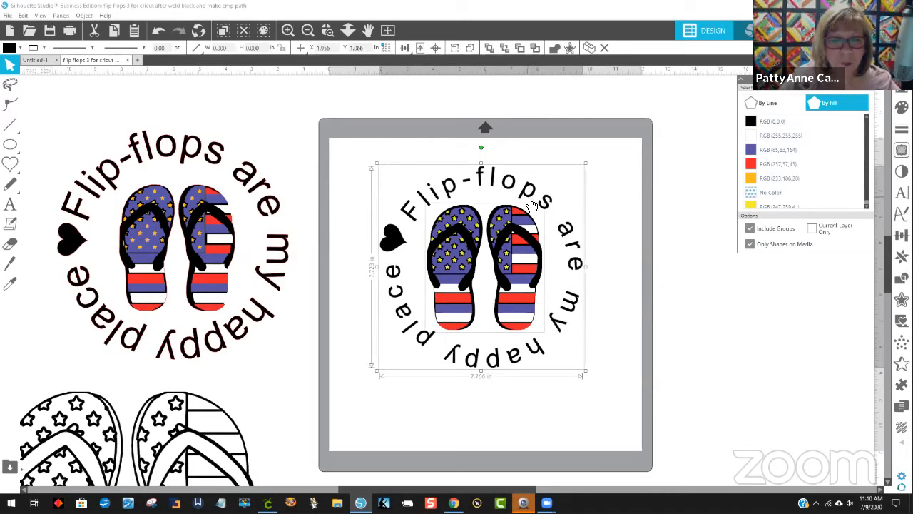
pyautogui.moveTo(532, 204)
pyautogui.mouseDown()
pyautogui.moveTo(555, 205)
pyautogui.moveTo(535, 207)
pyautogui.mouseUp()
pyautogui.click(627, 292)
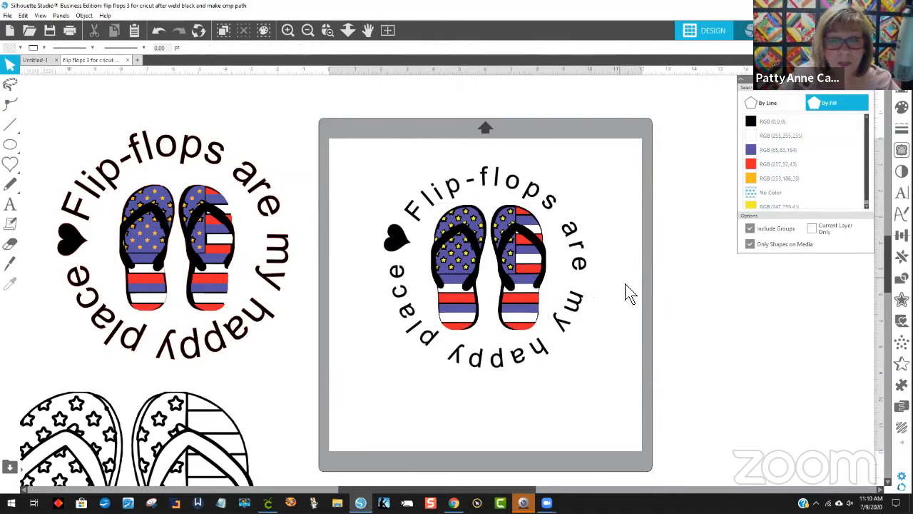
# Ungroup the flip-flops artwork
pyautogui.click(457, 212)
pyautogui.rightClick(455, 220)
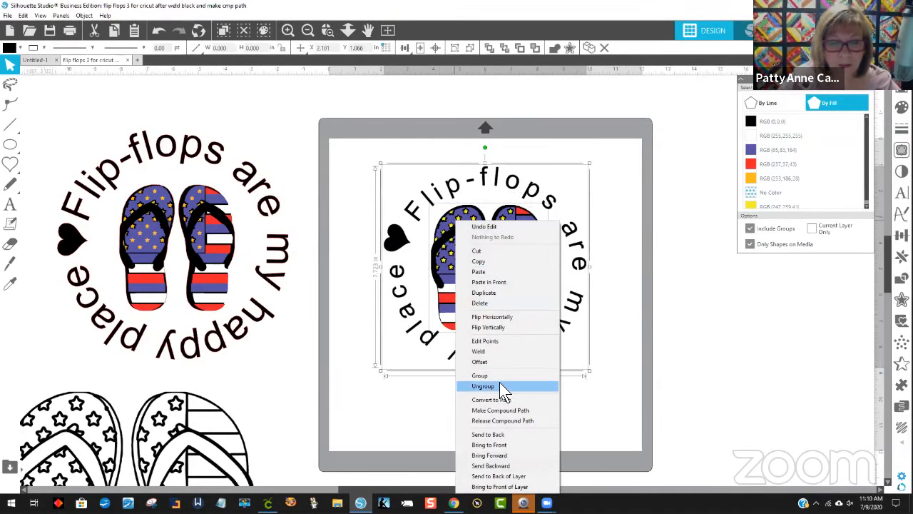
pyautogui.click(499, 386)
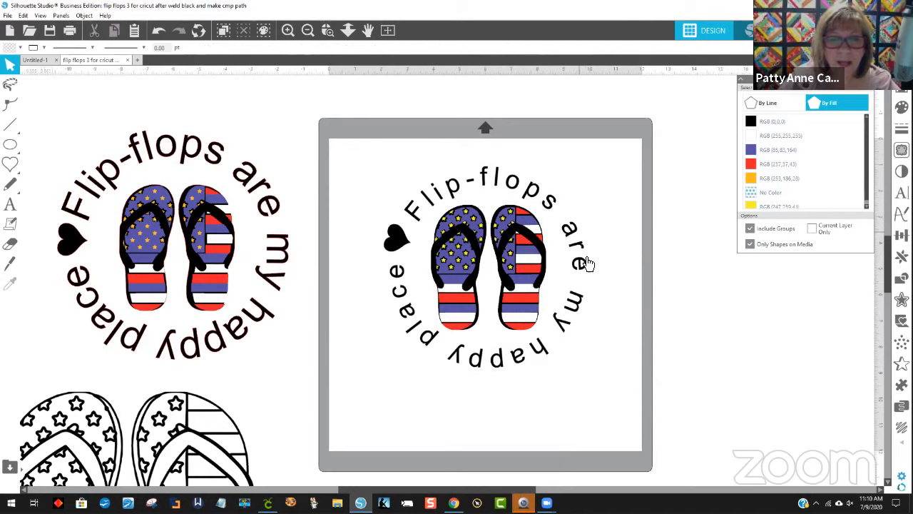
# Select the black-filled shapes, make them a compound path and send it behind the coloured shapes
pyautogui.click(772, 123)
pyautogui.click(777, 136)
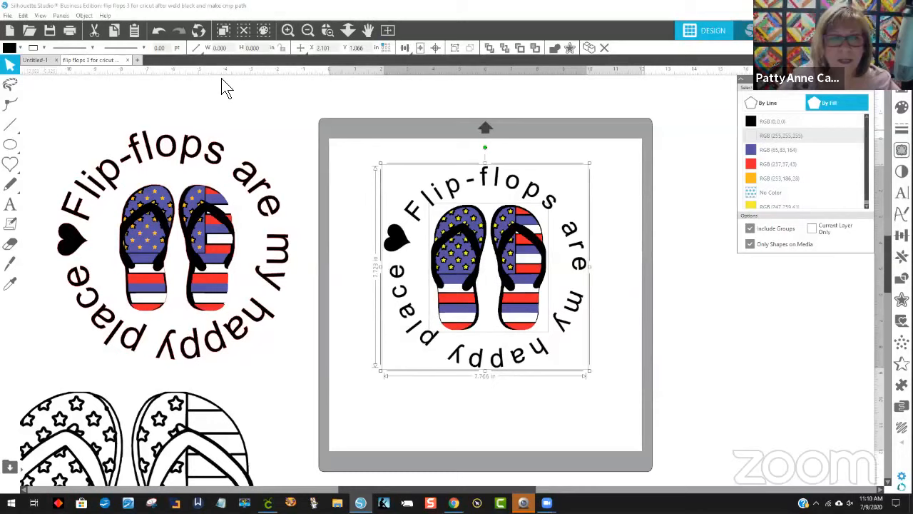
pyautogui.click(85, 15)
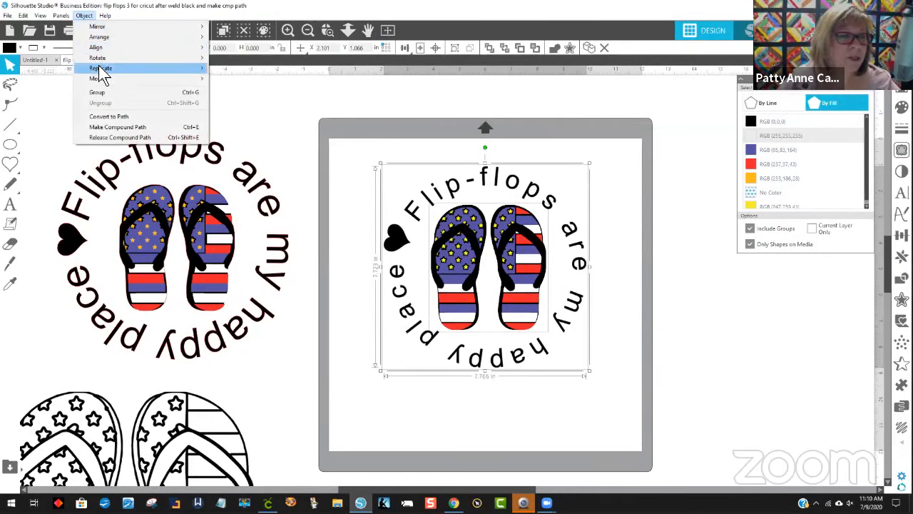
pyautogui.click(100, 128)
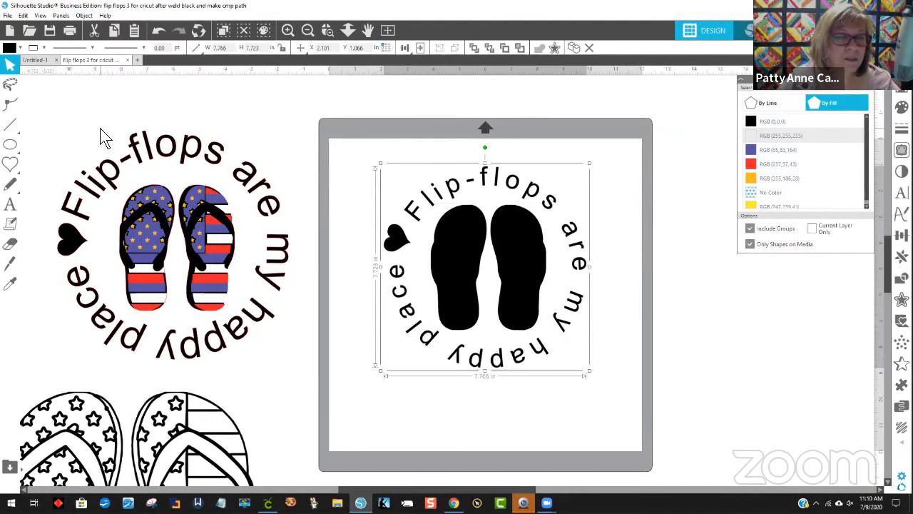
pyautogui.rightClick(455, 225)
pyautogui.click(489, 420)
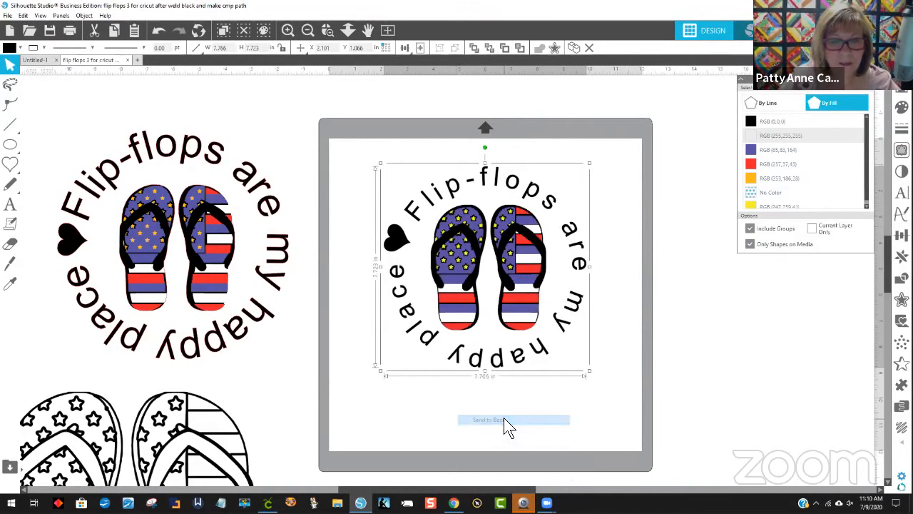
# Undo sending the black shapes to the back and making the compound path
pyautogui.click(160, 31)
pyautogui.click(160, 30)
pyautogui.click(160, 31)
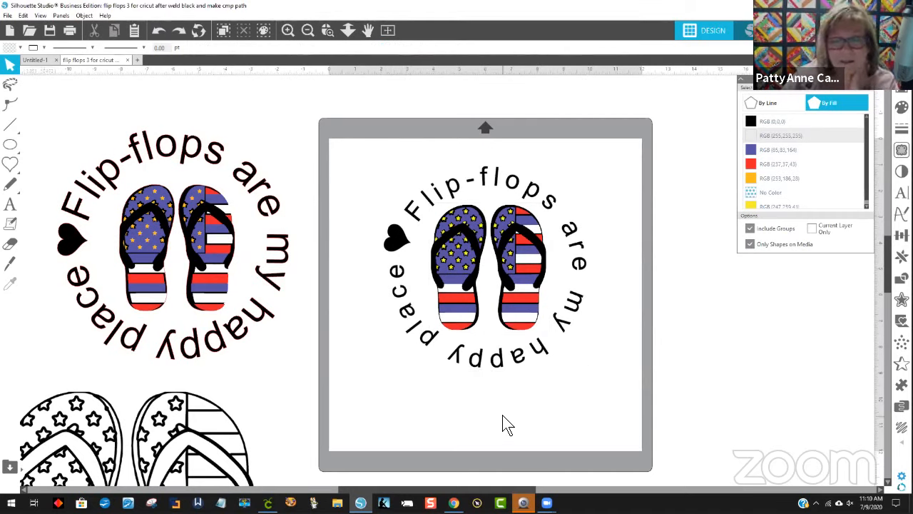
# Combine all shapes with black fill RGB (0,0,0) into a compound path and send it to the back
pyautogui.click(772, 122)
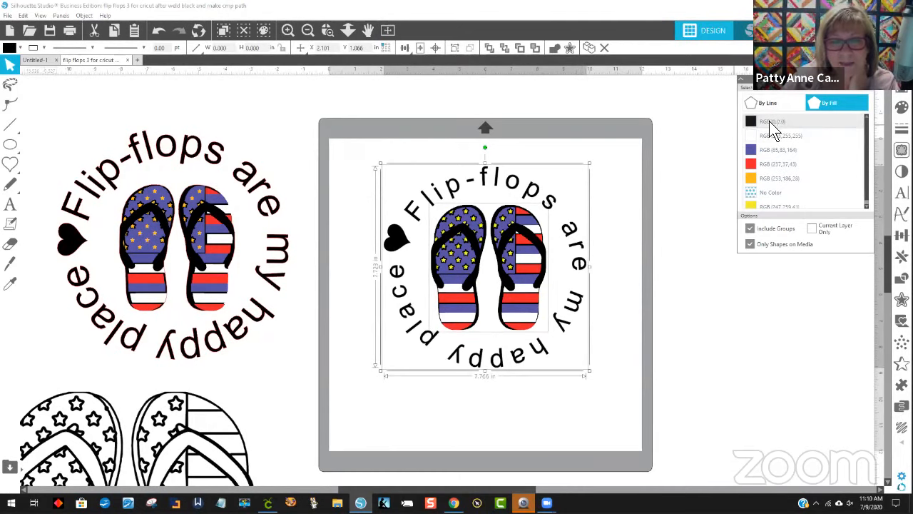
pyautogui.click(84, 15)
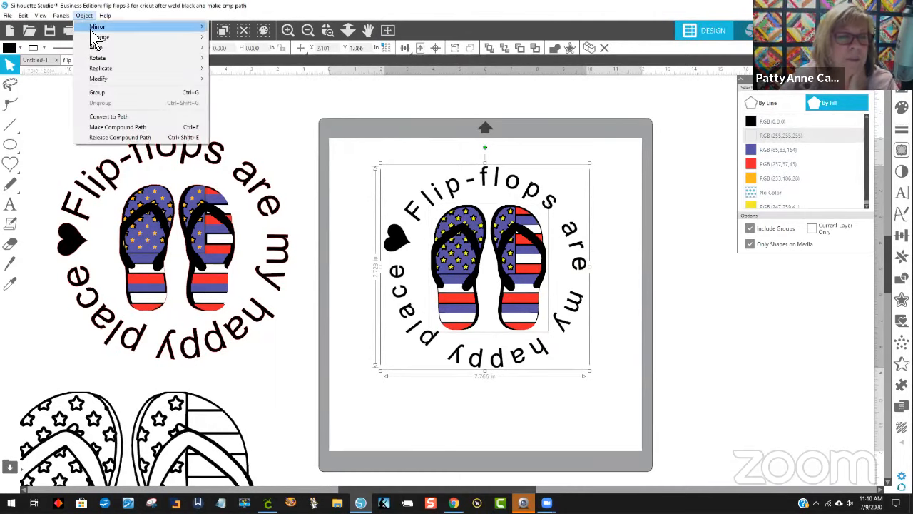
pyautogui.click(114, 128)
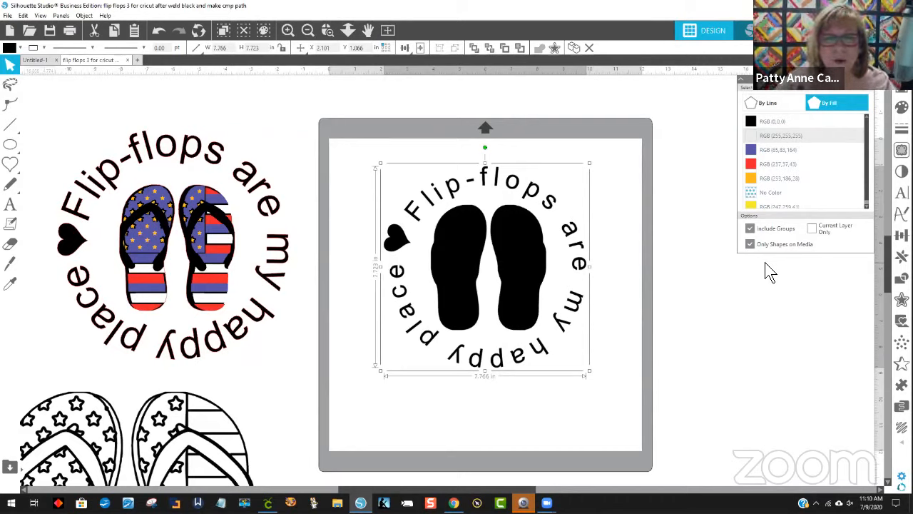
pyautogui.rightClick(528, 229)
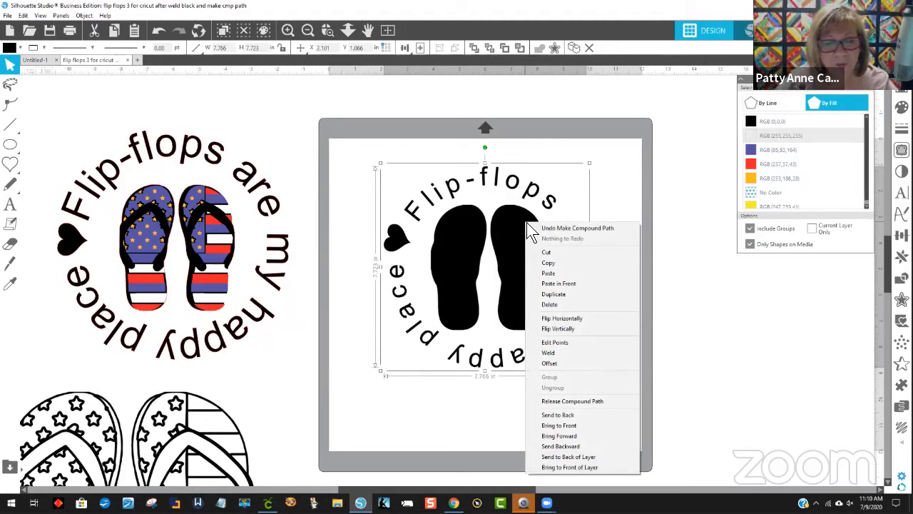
pyautogui.click(560, 414)
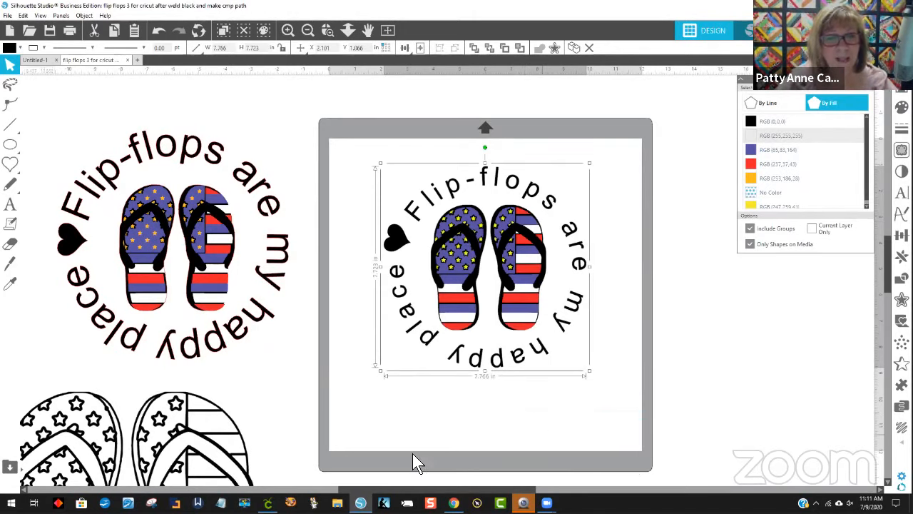
pyautogui.click(450, 443)
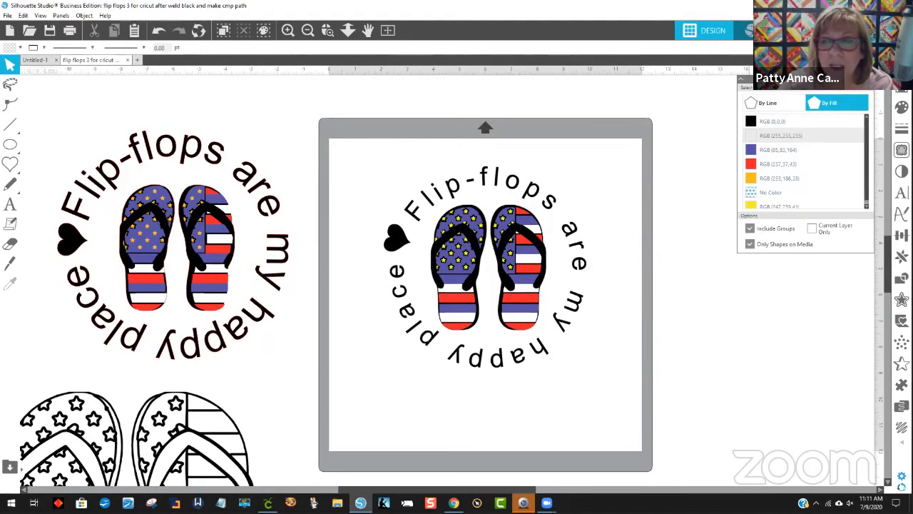
# Open the cut setup for the flip-flops design
pyautogui.click(880, 31)
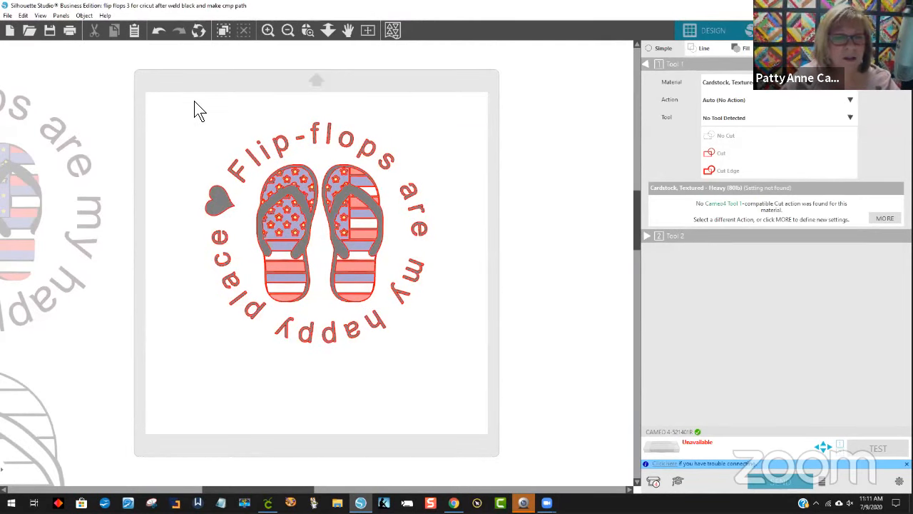
# Select the whole flip-flops design with its text and set its cut style to Cut Edge
pyautogui.moveTo(199, 97); pyautogui.dragTo(452, 371)
pyautogui.click(742, 170)
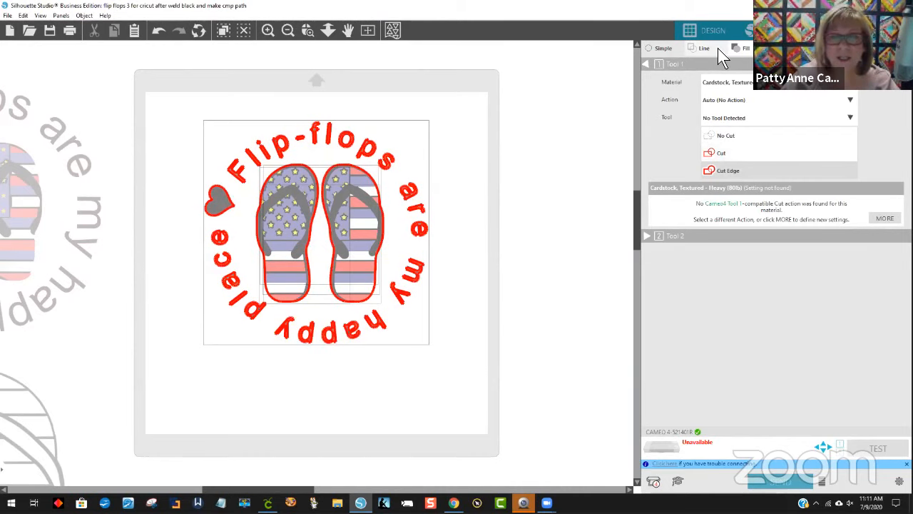
# Set up cutting by fill colour with only the black fill enabled, and nudge the design slightly on the mat
pyautogui.click(746, 49)
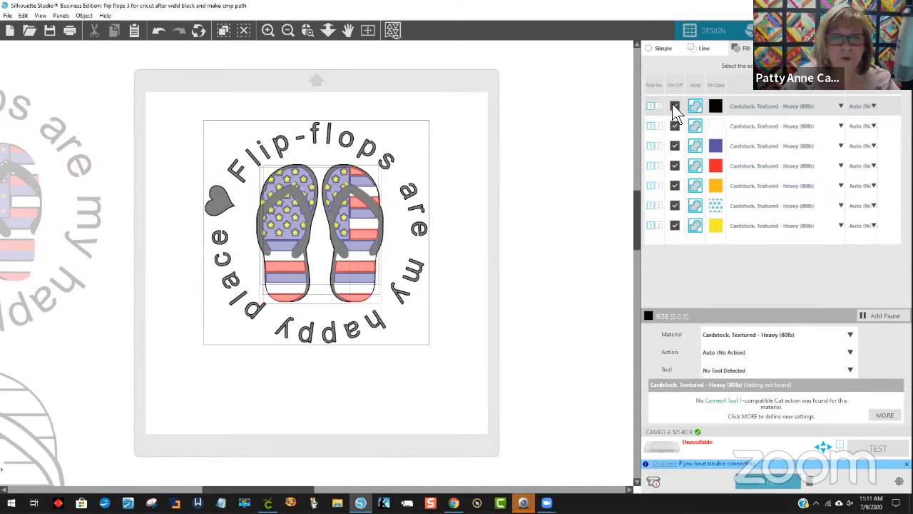
pyautogui.click(675, 107)
pyautogui.click(674, 126)
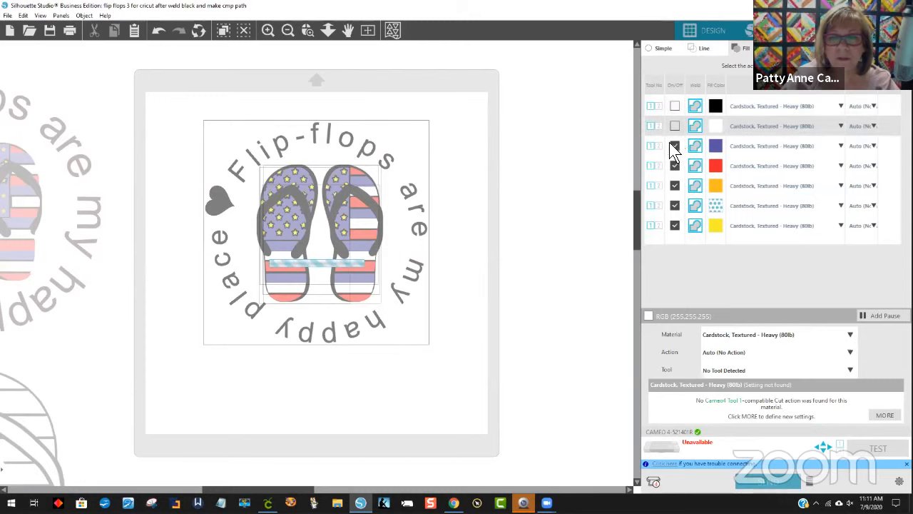
pyautogui.click(675, 146)
pyautogui.click(674, 165)
pyautogui.click(674, 185)
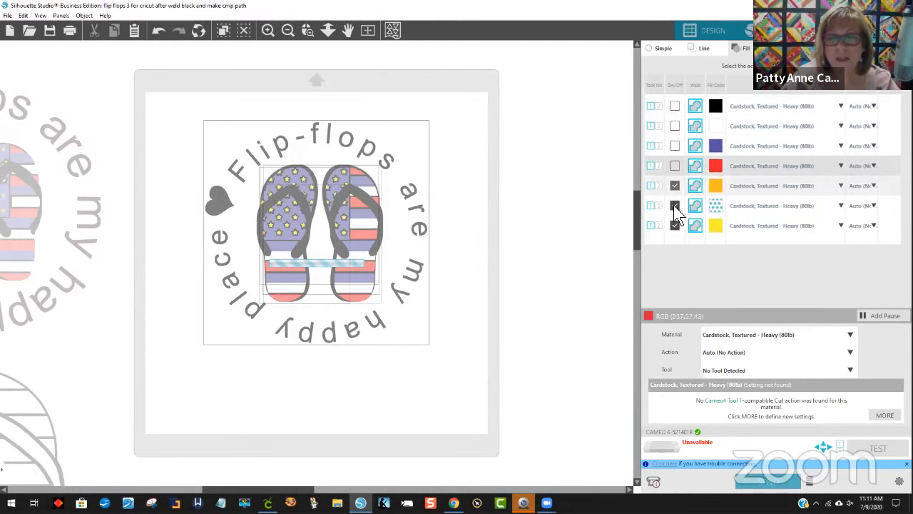
pyautogui.click(675, 206)
pyautogui.click(675, 226)
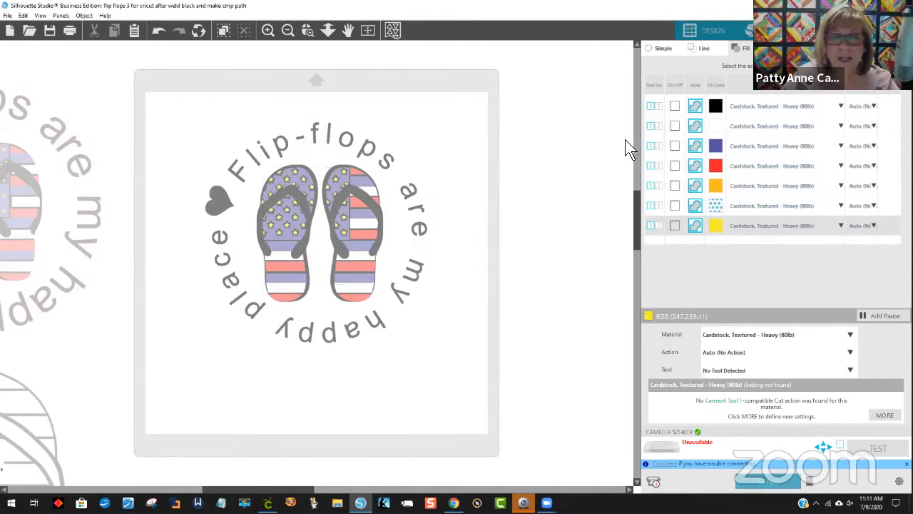
pyautogui.click(675, 107)
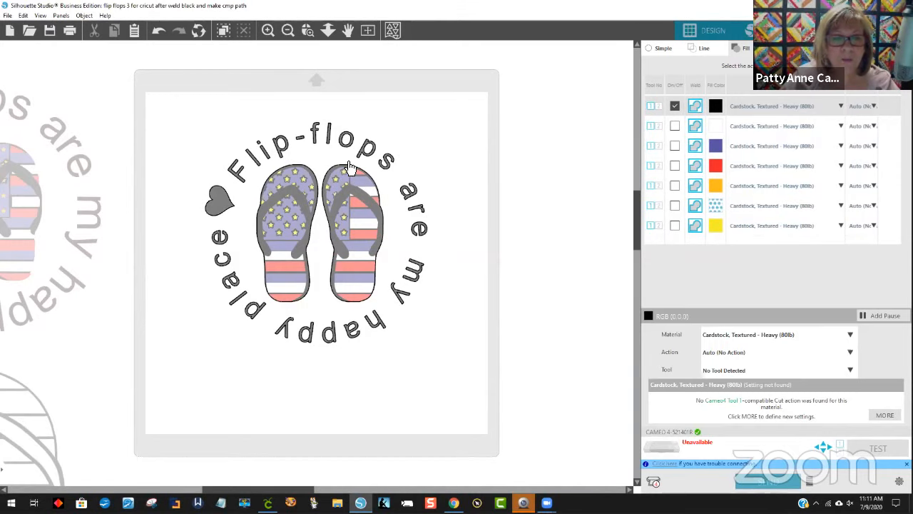
pyautogui.moveTo(365, 159)
pyautogui.mouseDown()
pyautogui.moveTo(397, 139)
pyautogui.moveTo(363, 152)
pyautogui.mouseUp()
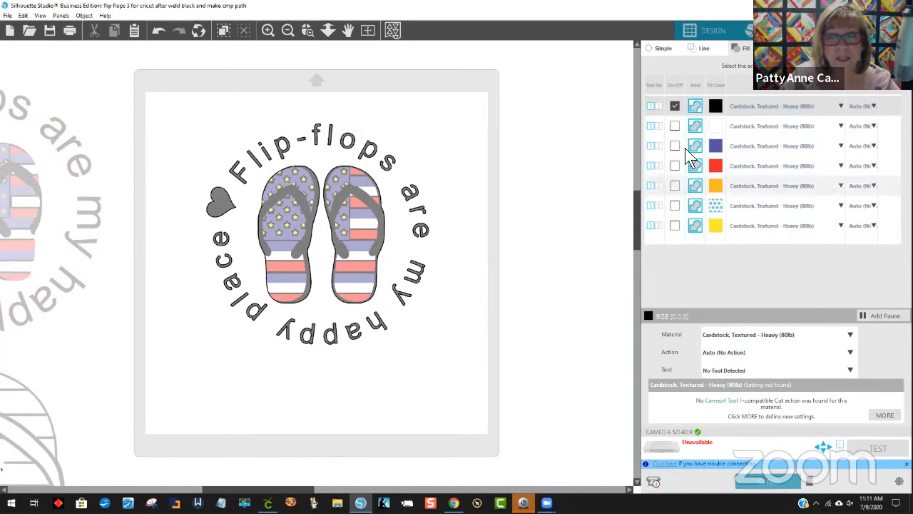
# Return to the design workspace and flip the entire flip-flops design horizontally
pyautogui.click(696, 31)
pyautogui.moveTo(359, 142); pyautogui.dragTo(610, 406)
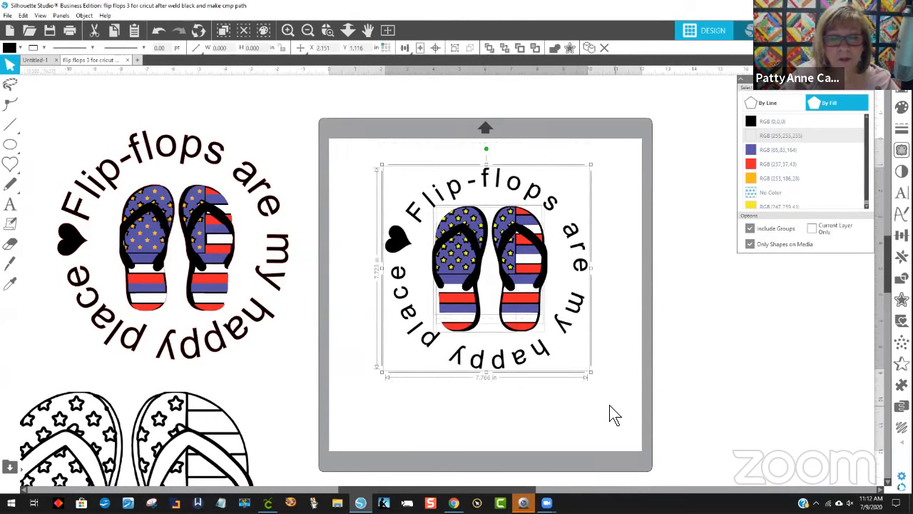
pyautogui.rightClick(567, 324)
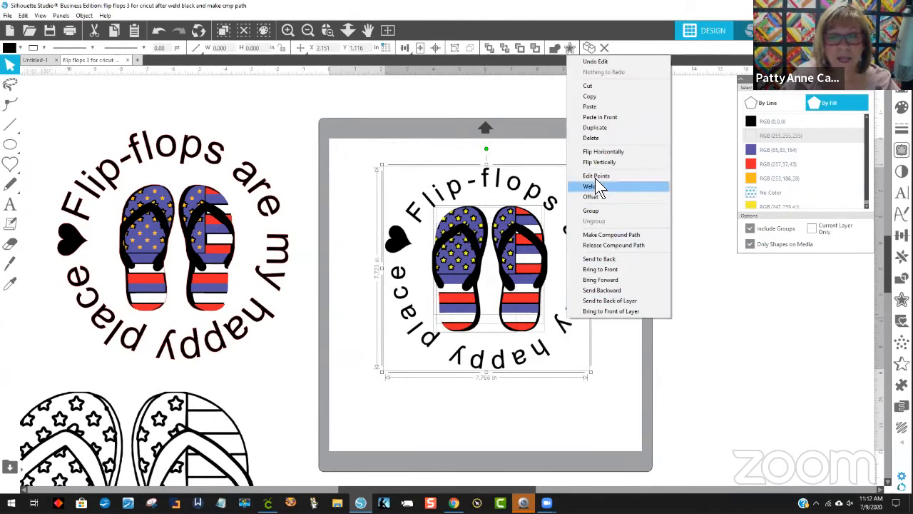
pyautogui.click(603, 150)
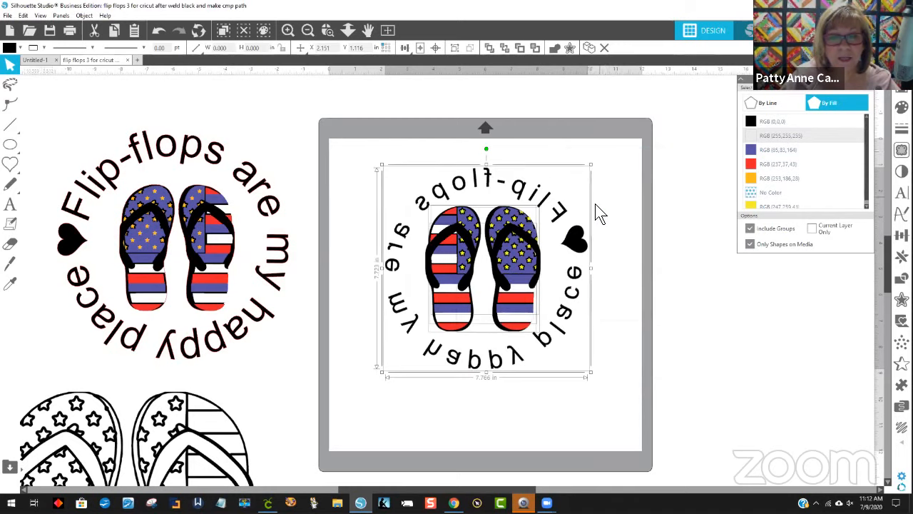
pyautogui.click(627, 224)
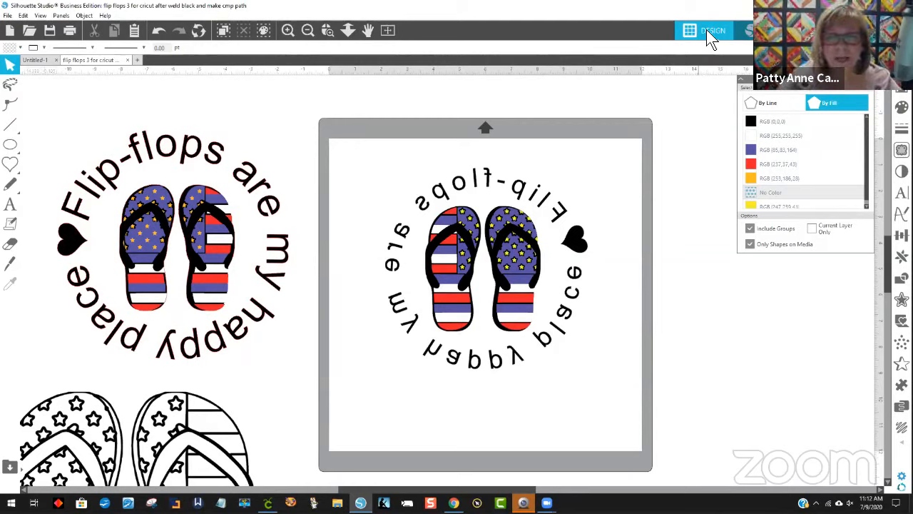
# Flip the mirrored design horizontally again to restore its readable orientation
pyautogui.moveTo(371, 154); pyautogui.dragTo(581, 372)
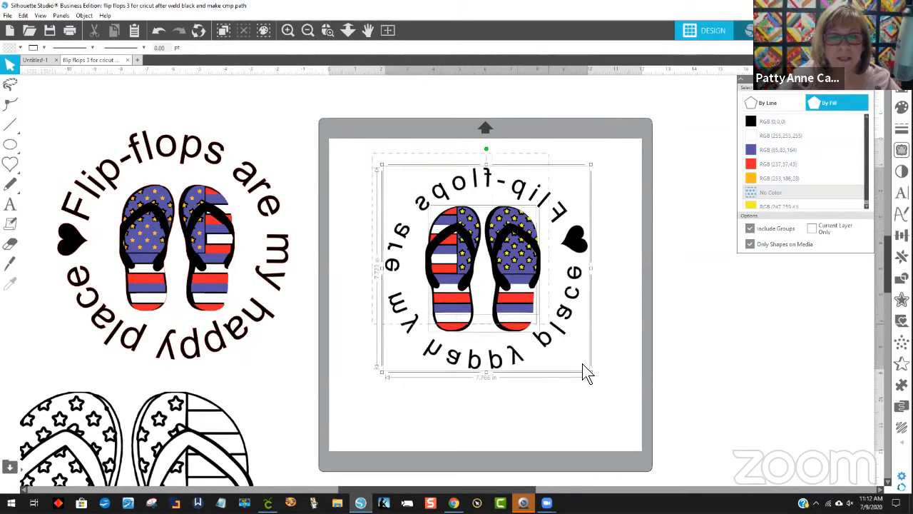
pyautogui.rightClick(535, 342)
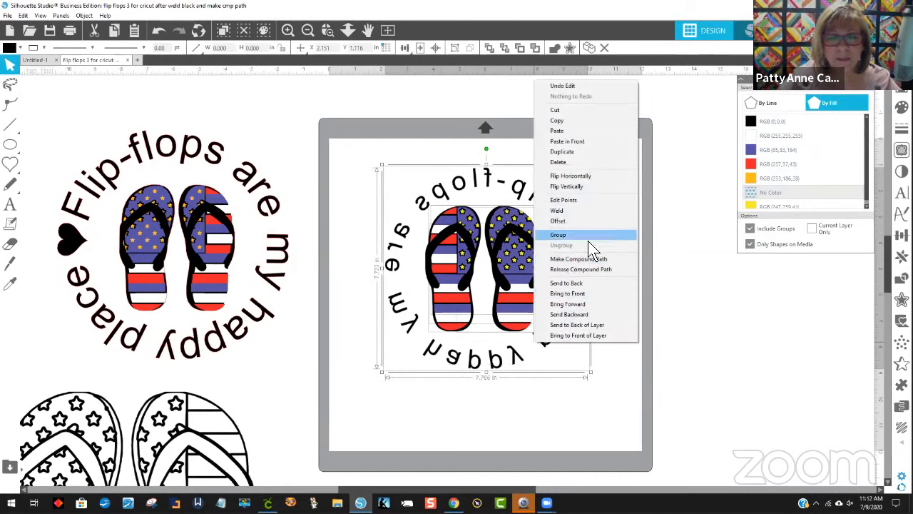
pyautogui.click(578, 178)
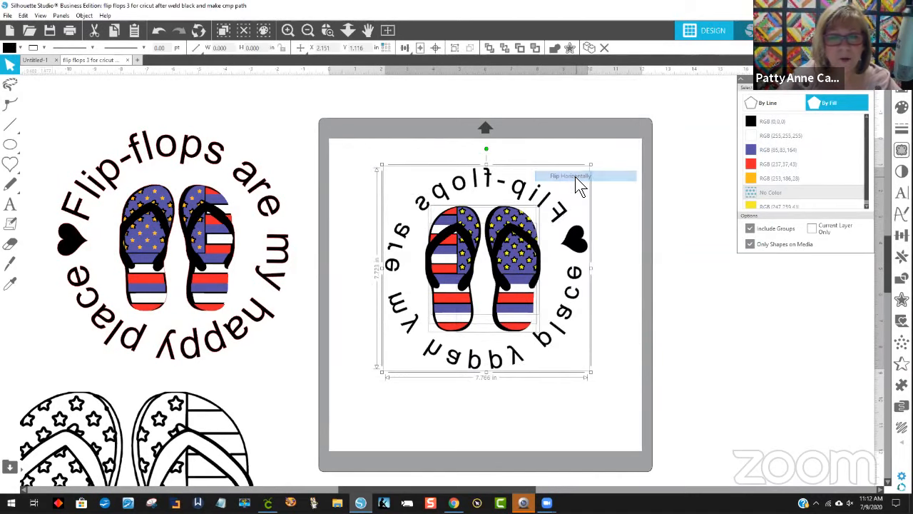
# Select all parts of the design on the mat and group them
pyautogui.click(362, 168)
pyautogui.moveTo(364, 168); pyautogui.dragTo(596, 378)
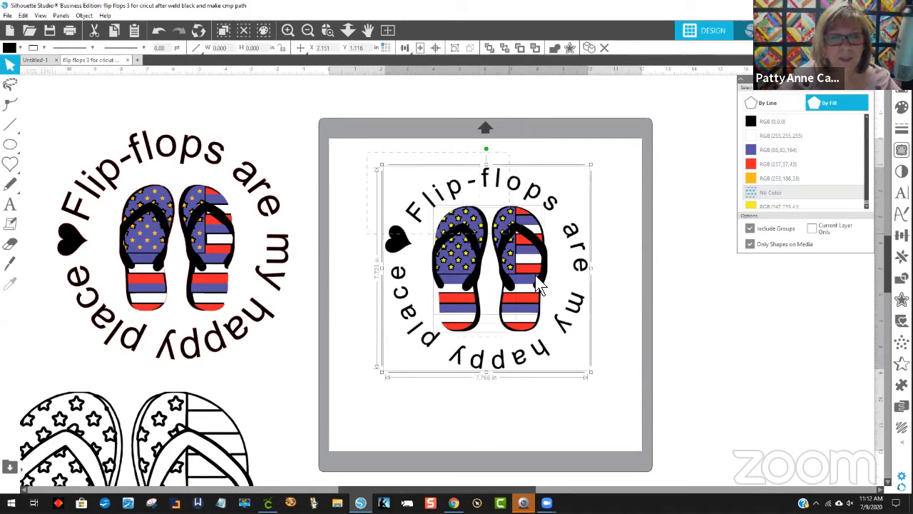
pyautogui.rightClick(520, 356)
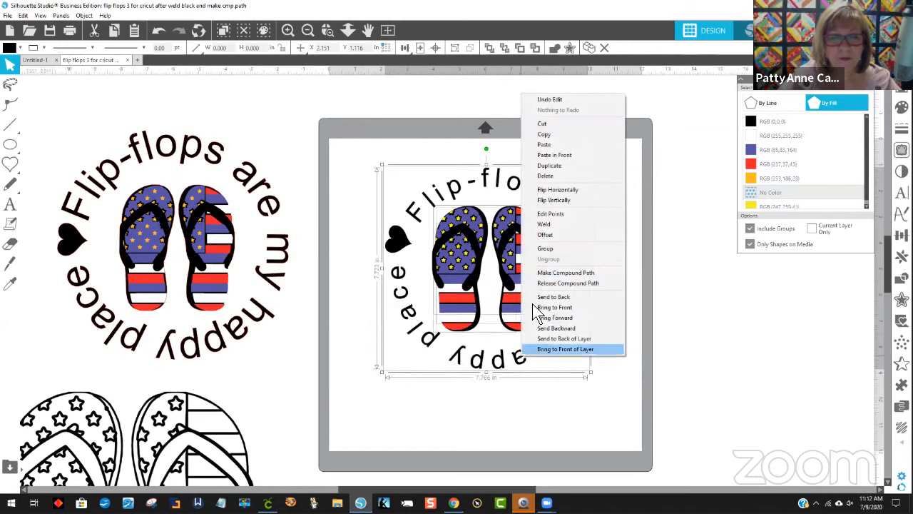
pyautogui.click(536, 248)
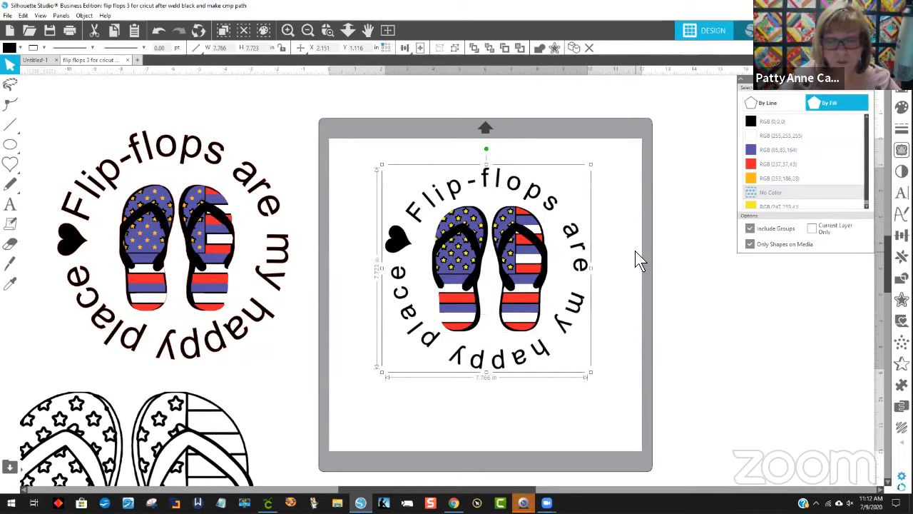
# Save the selected design to the hard drive in Downloads as an SVG file named "flip flop 6"
pyautogui.click(7, 16)
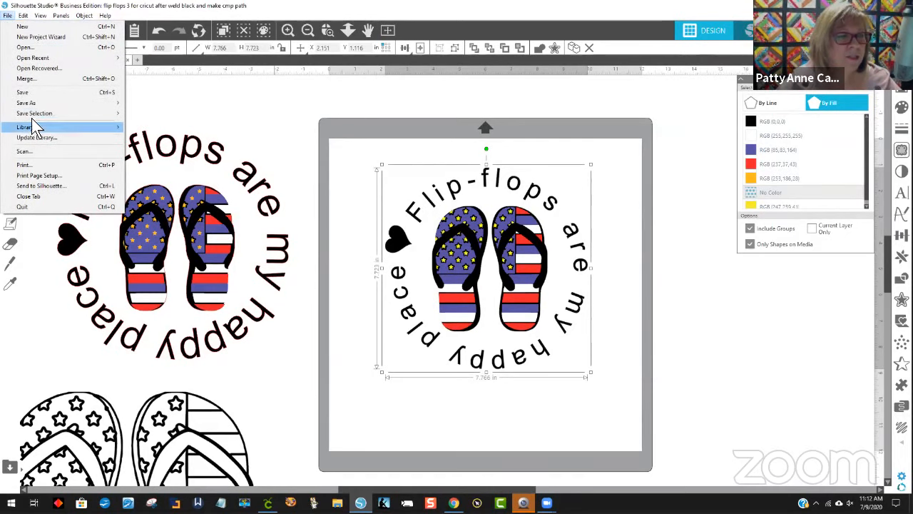
pyautogui.moveTo(31, 113)
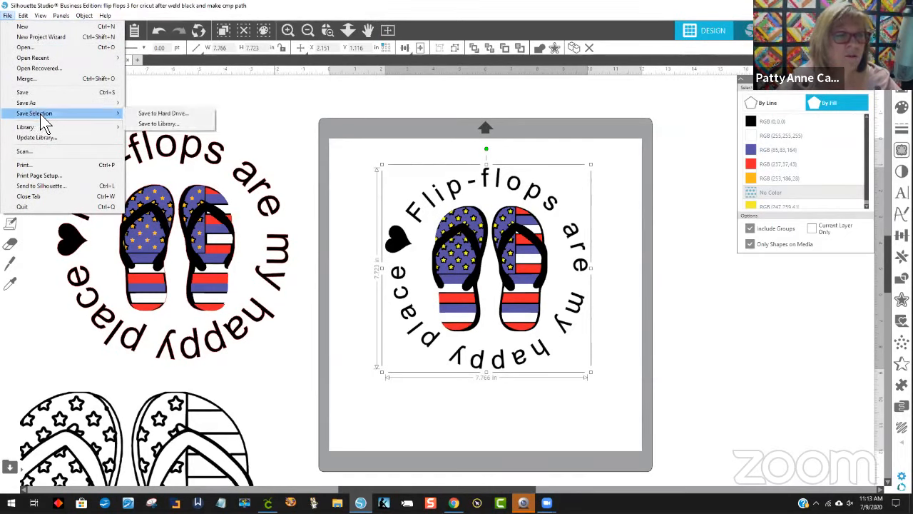
pyautogui.moveTo(121, 117)
pyautogui.click(176, 113)
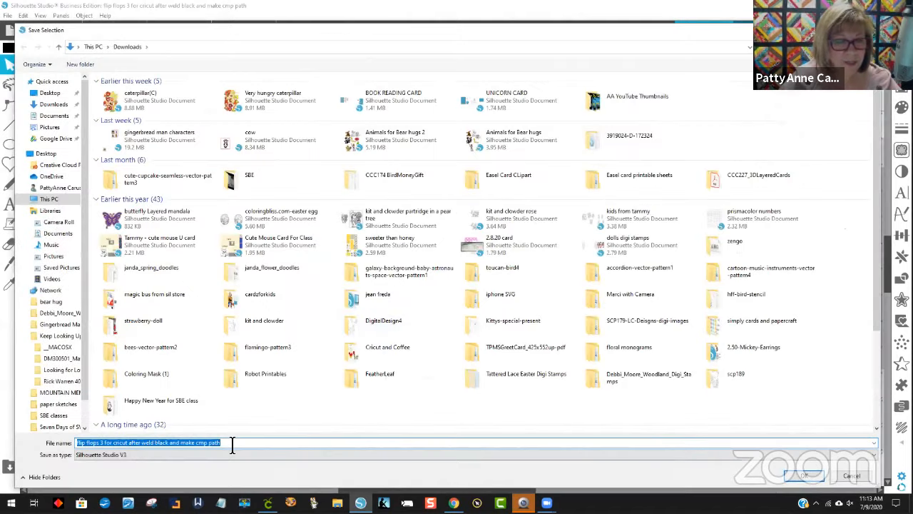
pyautogui.write('flo')
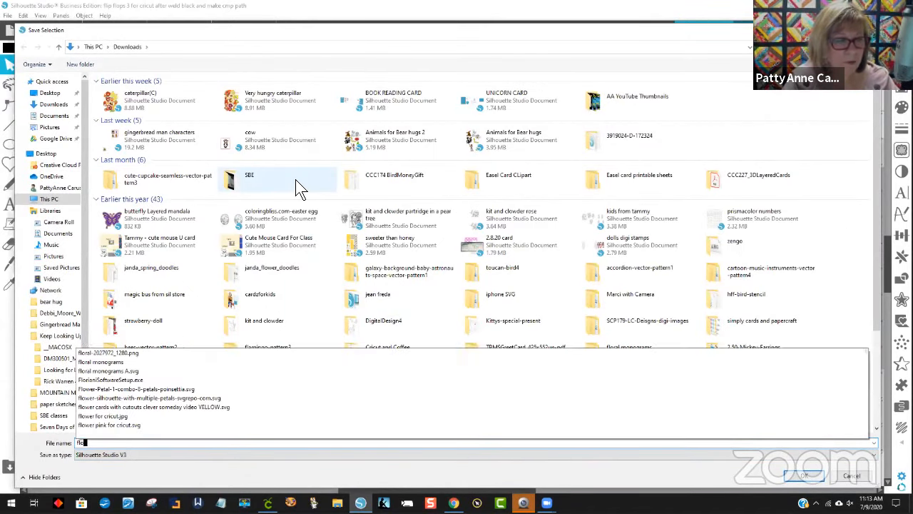
pyautogui.press('BackSpace')
pyautogui.write('ip ')
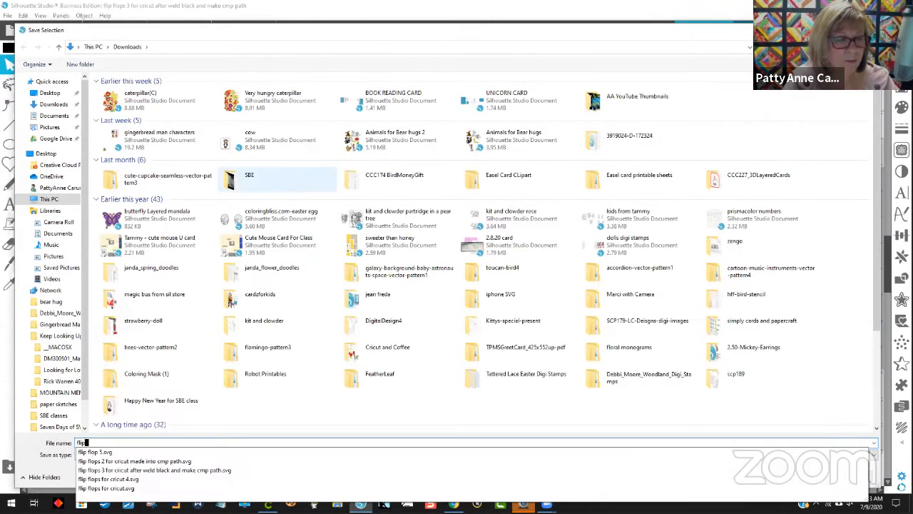
pyautogui.write('flop ')
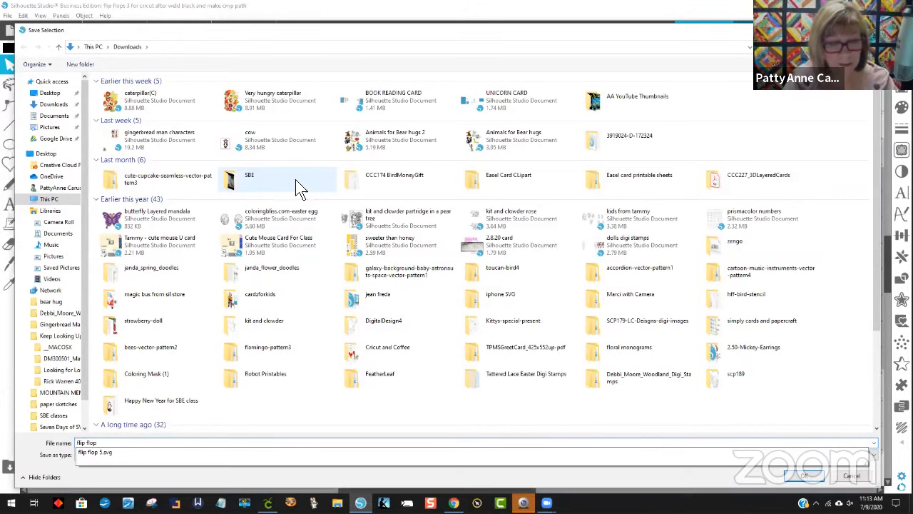
pyautogui.write('6')
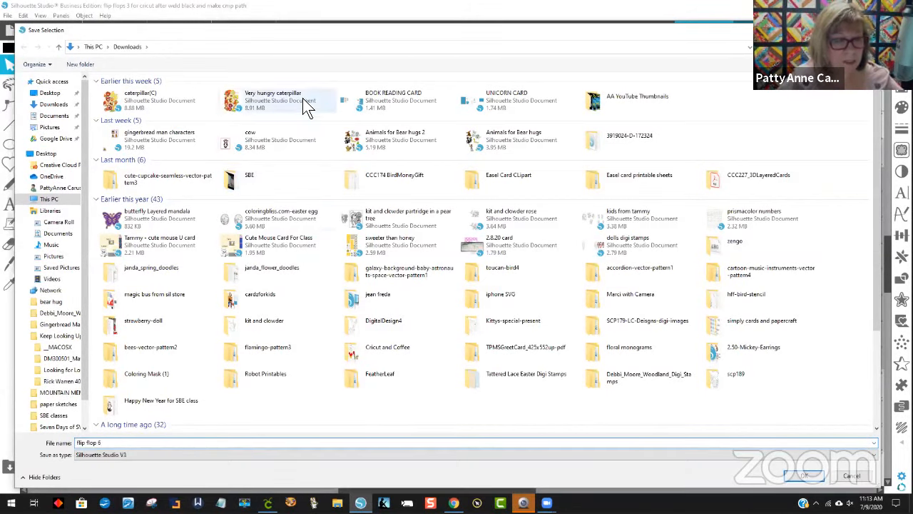
pyautogui.click(118, 457)
pyautogui.click(100, 479)
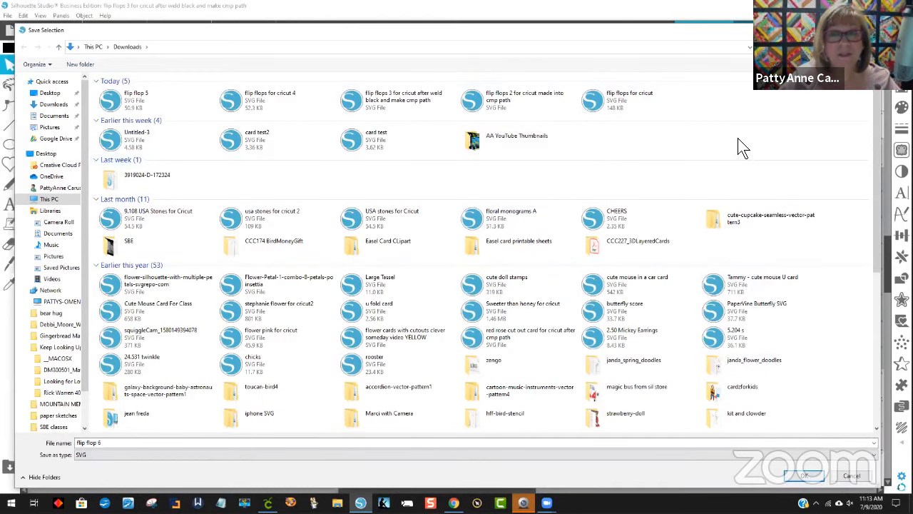
pyautogui.click(815, 479)
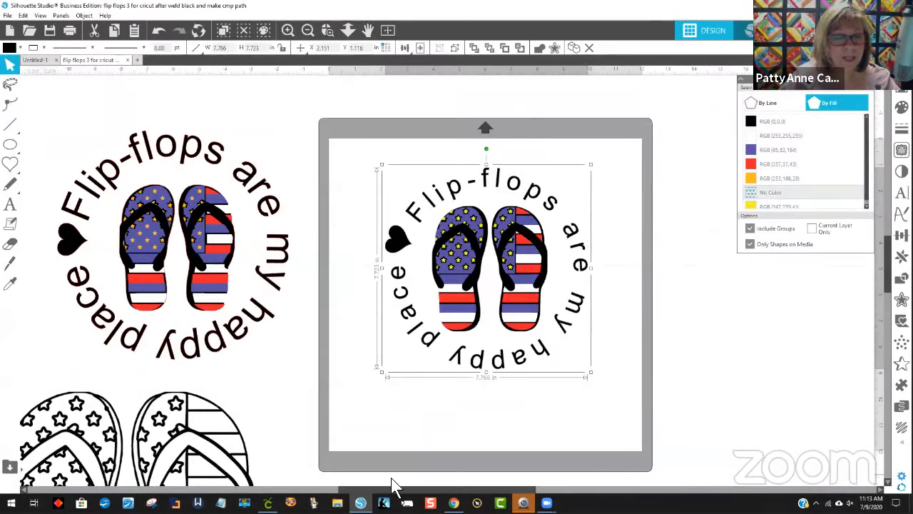
# Switch to Cricut Design Space, cancel the five-mat cut and return to the canvas
pyautogui.click(267, 503)
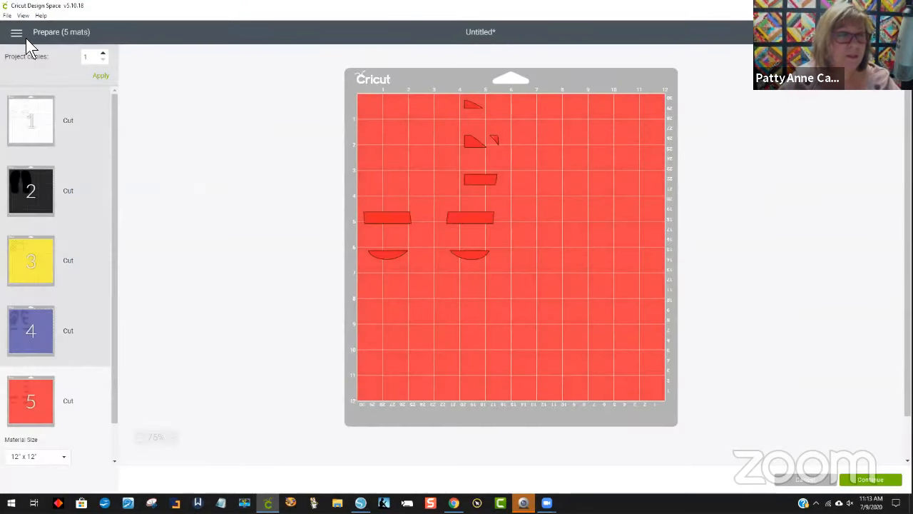
pyautogui.click(866, 481)
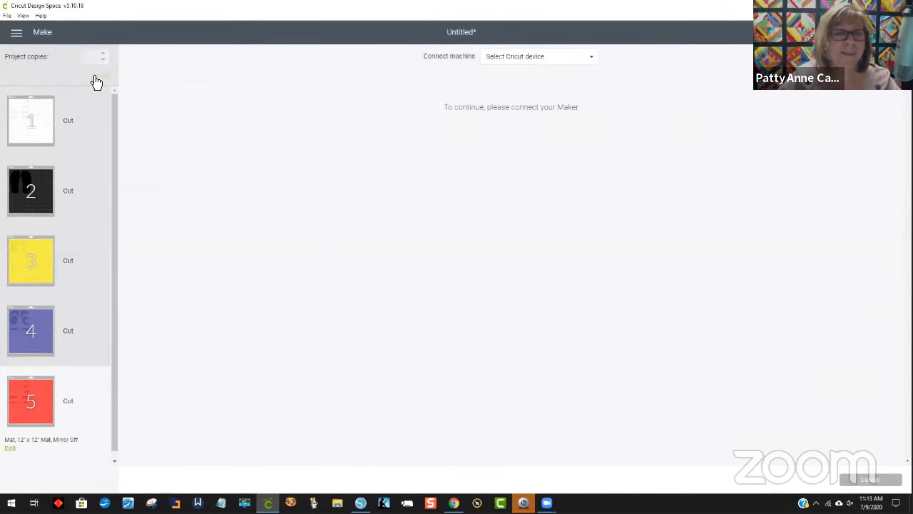
pyautogui.click(7, 16)
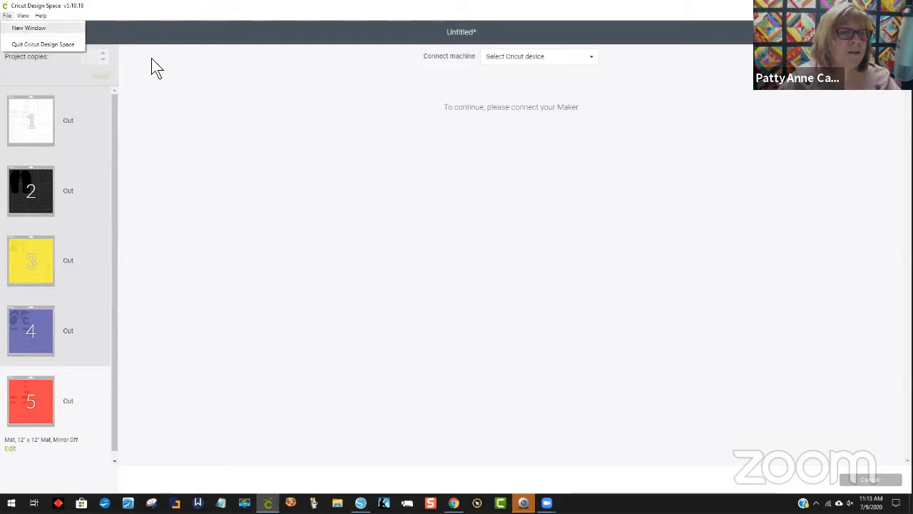
pyautogui.click(485, 114)
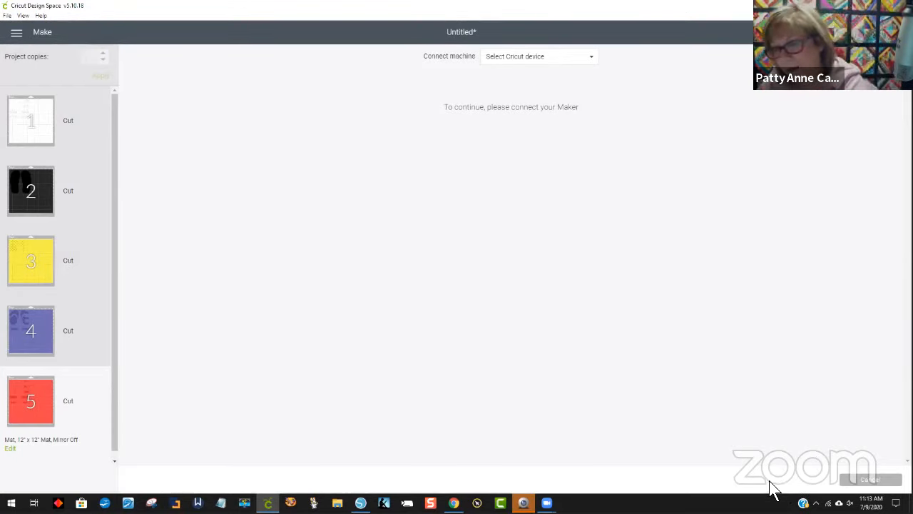
pyautogui.click(869, 481)
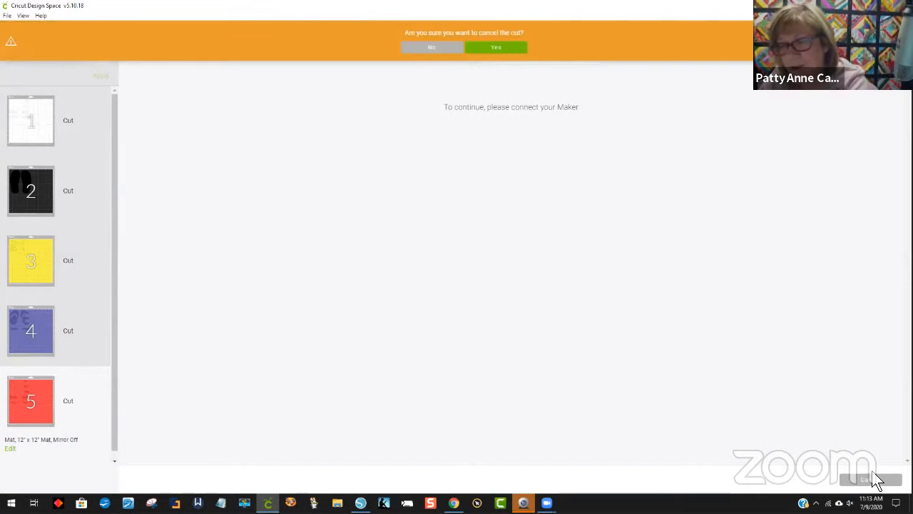
pyautogui.click(485, 50)
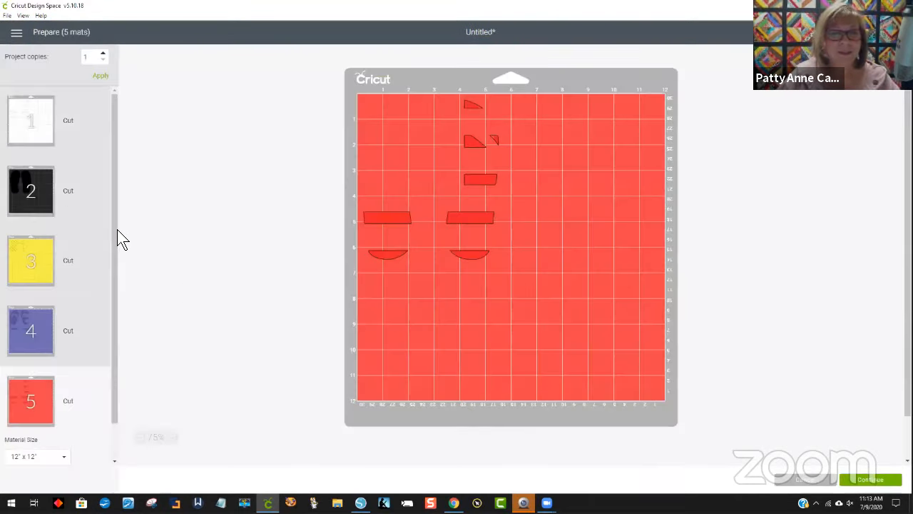
pyautogui.click(811, 485)
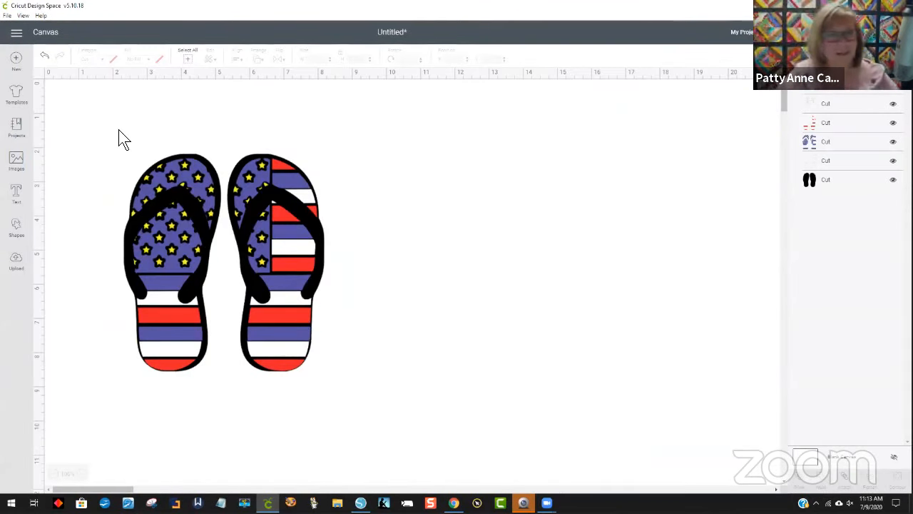
# Delete the old flip-flops design from the canvas and open the image upload page
pyautogui.moveTo(107, 124); pyautogui.dragTo(386, 411)
pyautogui.press('Delete')
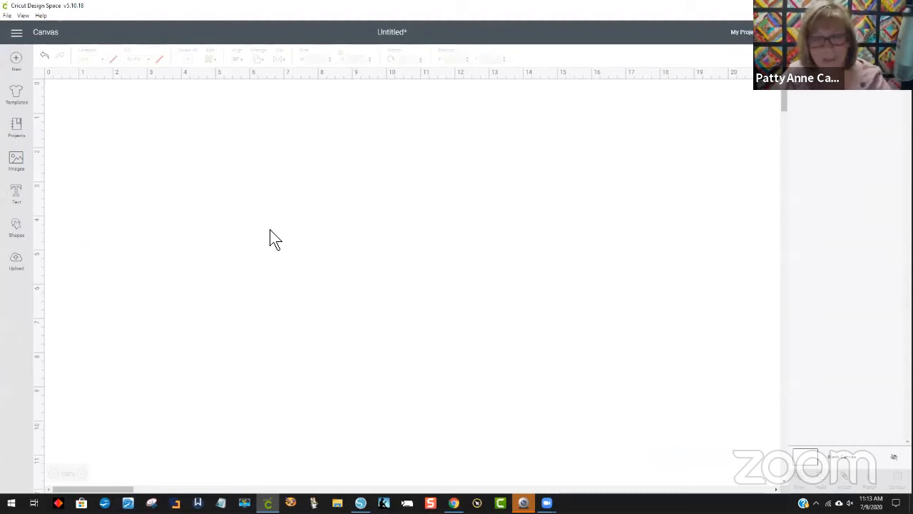
pyautogui.click(17, 261)
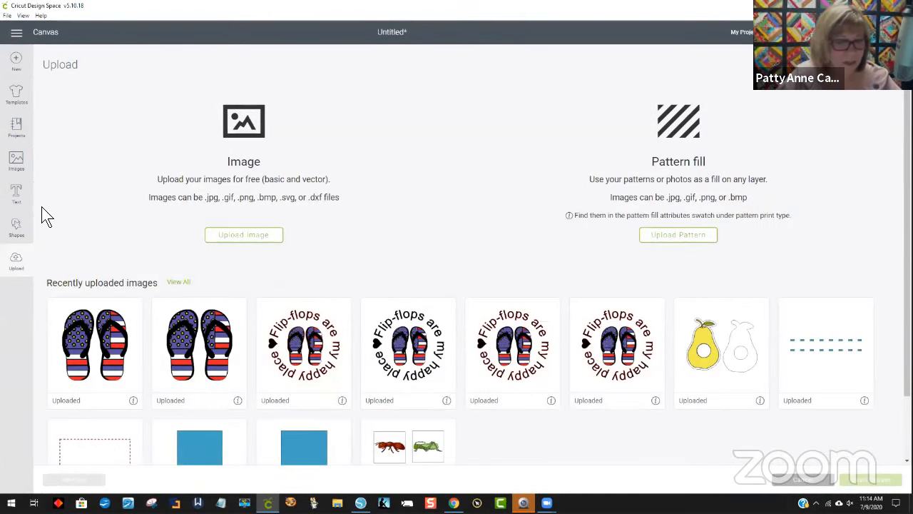
# Upload the "flip flop 6" SVG file from Downloads and save it to the uploaded images
pyautogui.click(244, 236)
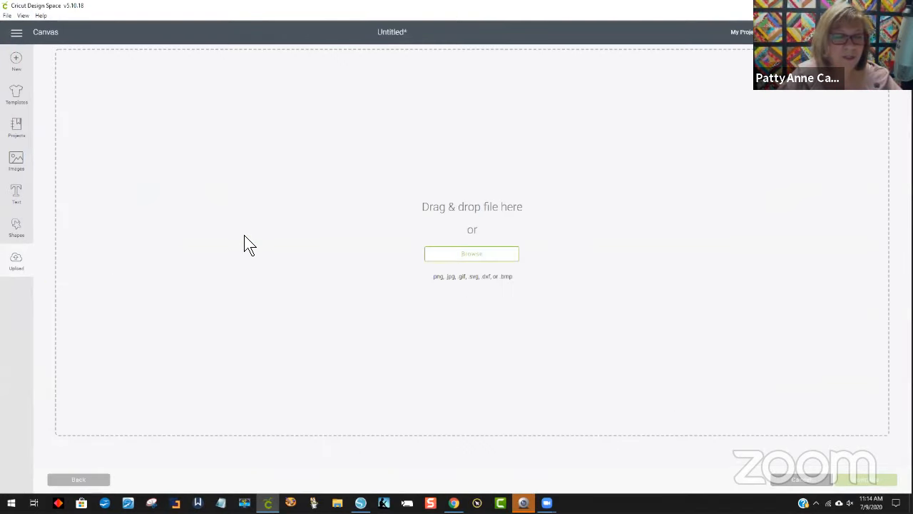
pyautogui.click(471, 260)
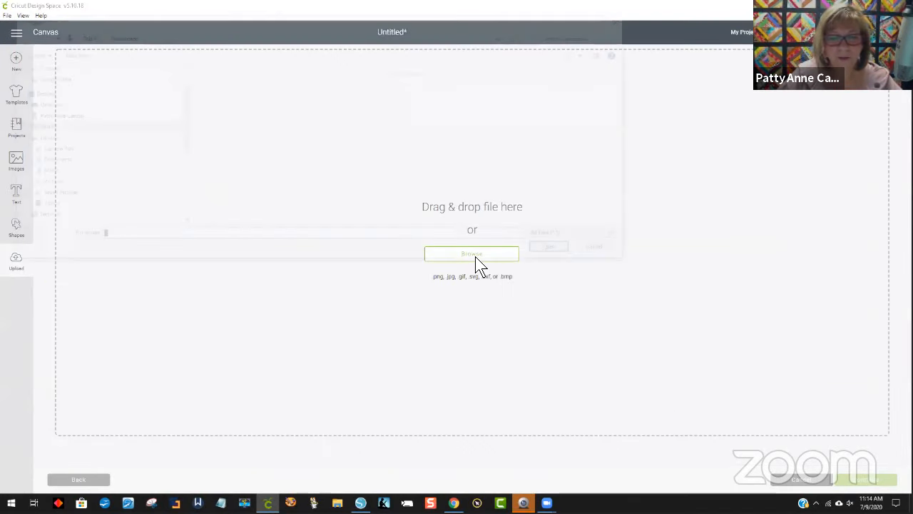
pyautogui.click(235, 85)
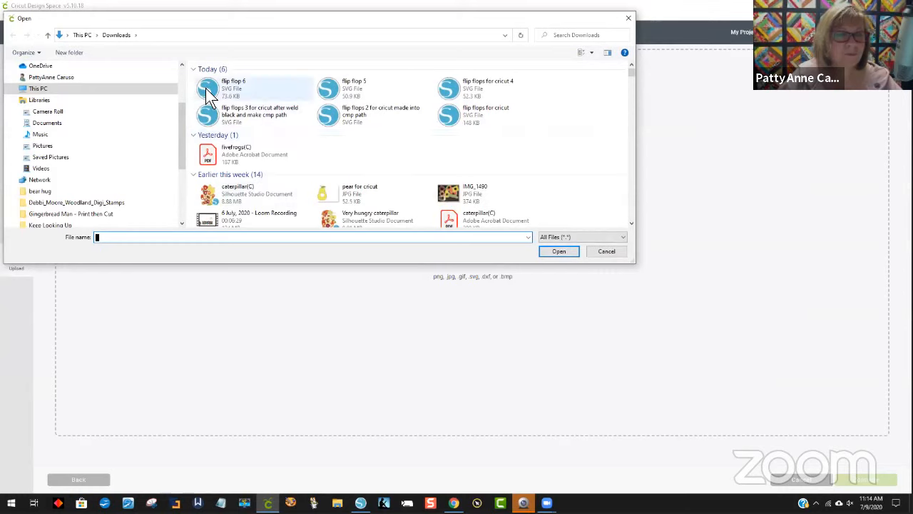
pyautogui.click(560, 250)
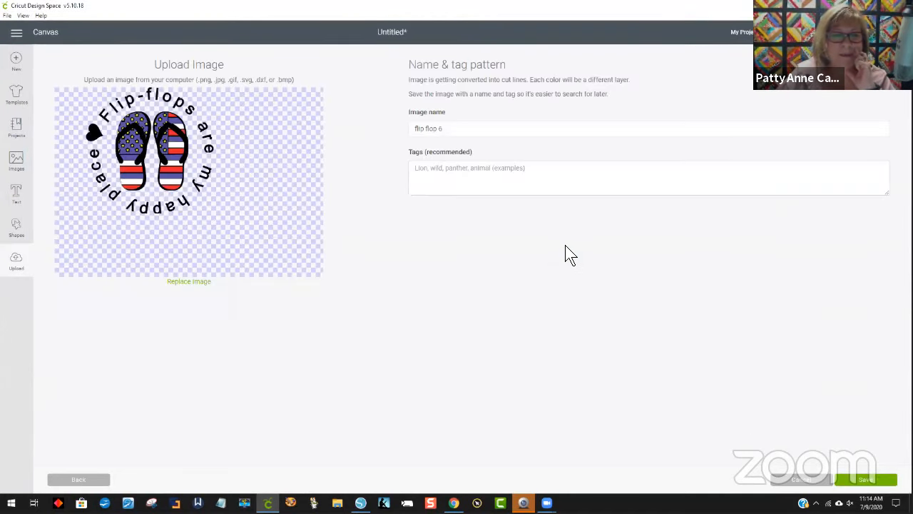
pyautogui.click(867, 477)
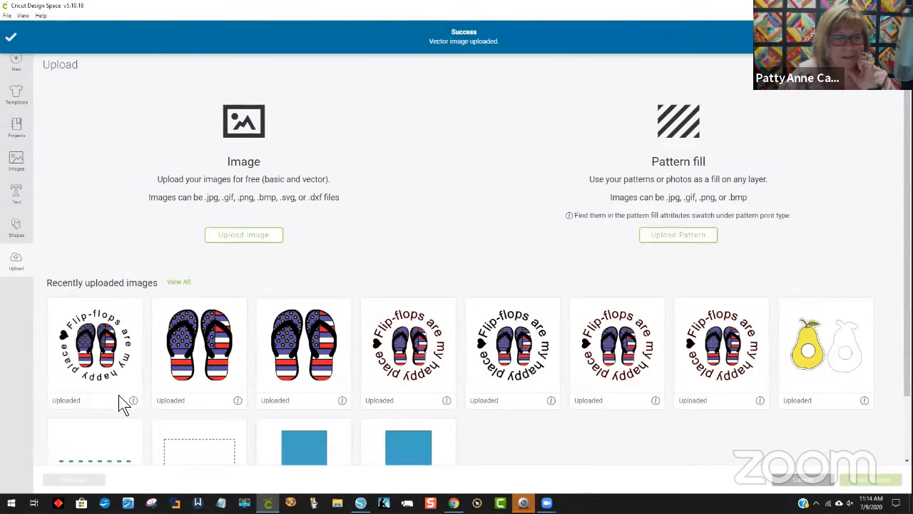
# Insert the uploaded flip-flops image on the canvas, enlarge it to about 8.39 × 8.35 in and move it higher
pyautogui.click(105, 378)
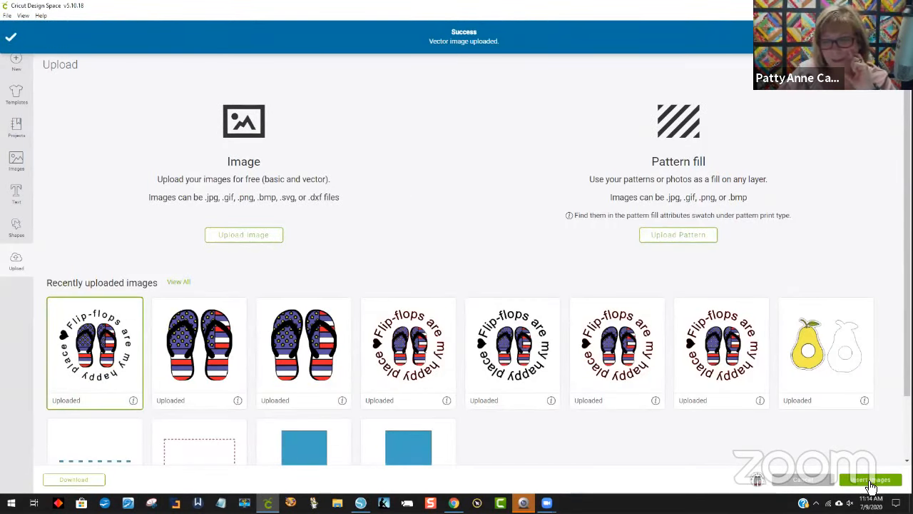
pyautogui.click(870, 484)
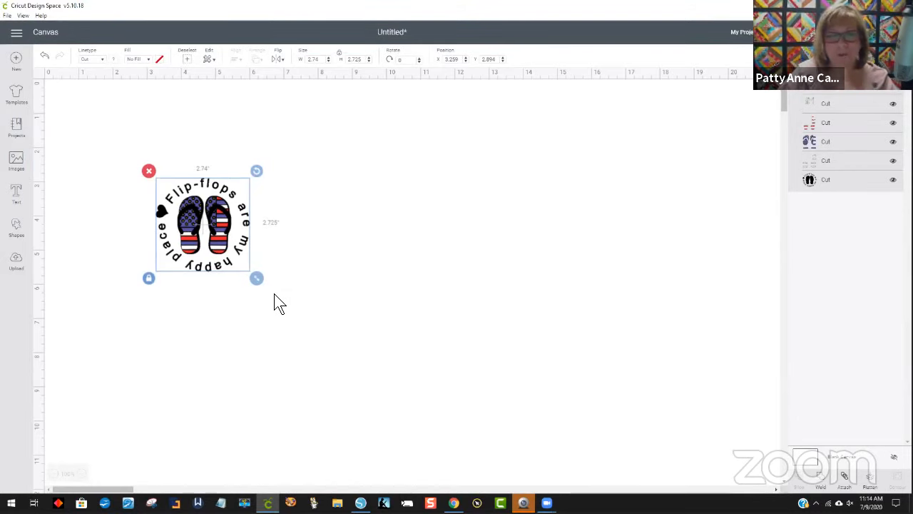
pyautogui.moveTo(257, 278); pyautogui.dragTo(450, 376)
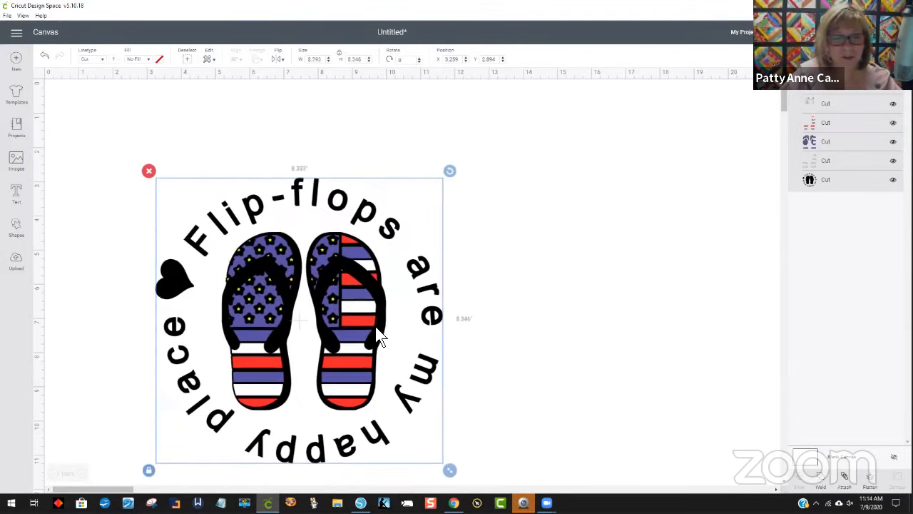
pyautogui.moveTo(355, 315); pyautogui.dragTo(360, 244)
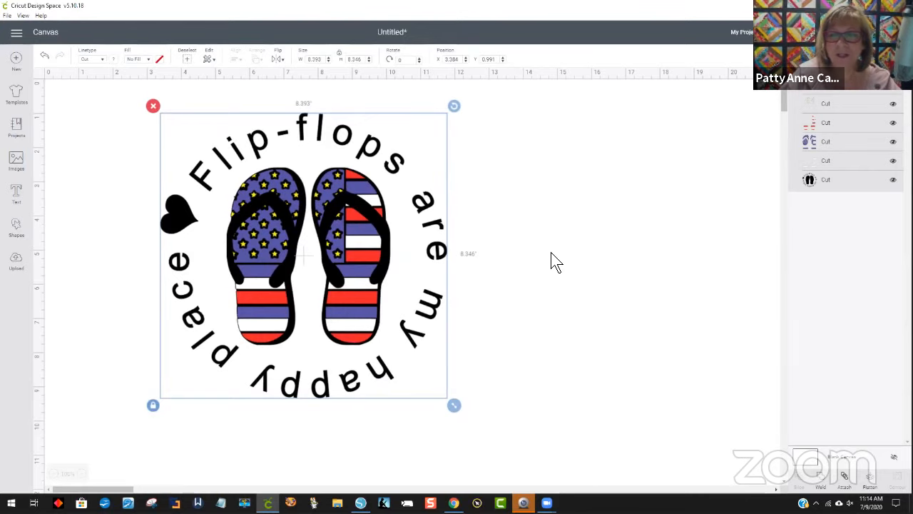
# Preview the cutting mats for the black, yellow and red layers, and return to the canvas
pyautogui.click(886, 33)
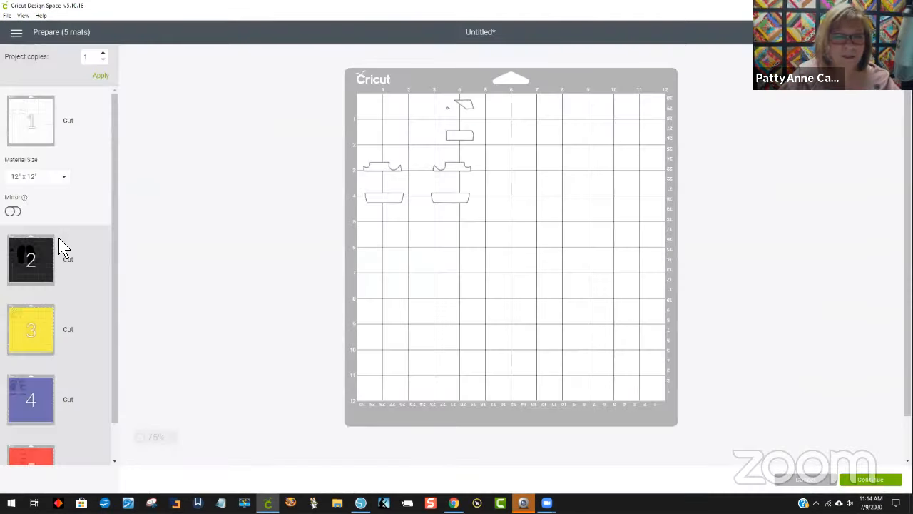
pyautogui.click(58, 242)
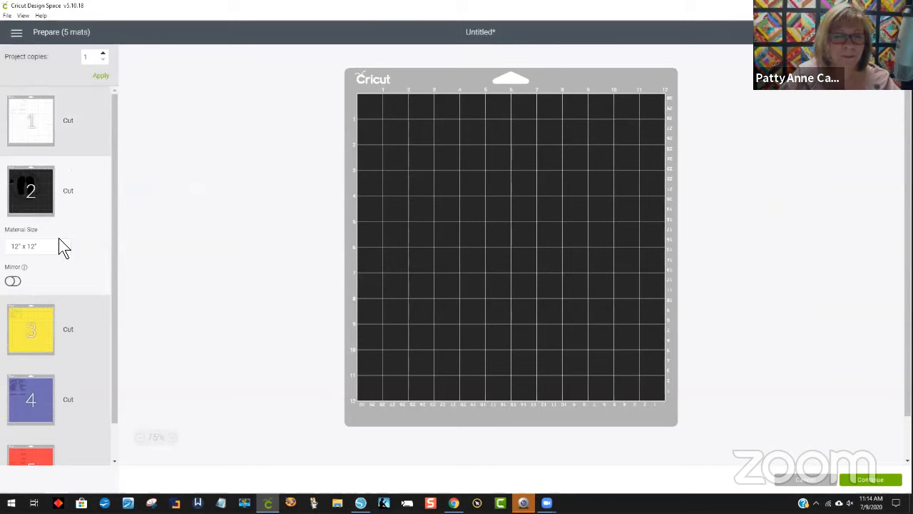
pyautogui.click(40, 340)
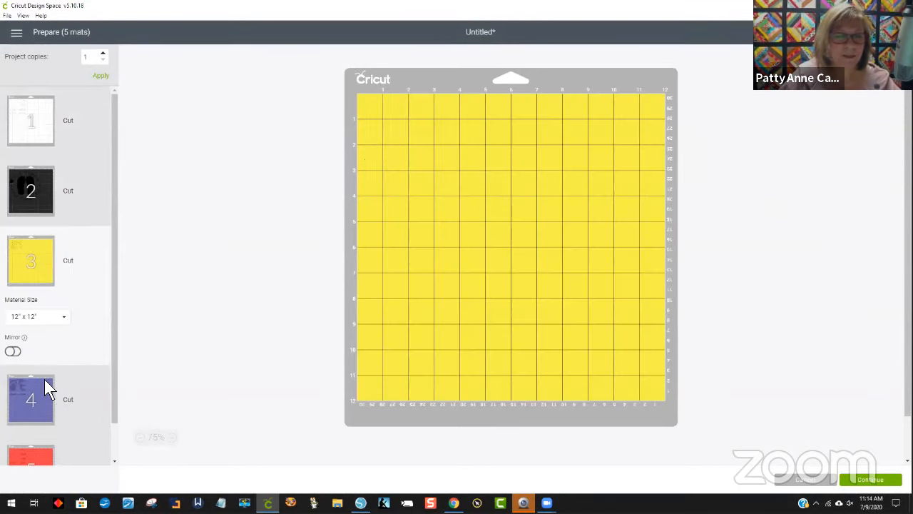
pyautogui.click(32, 460)
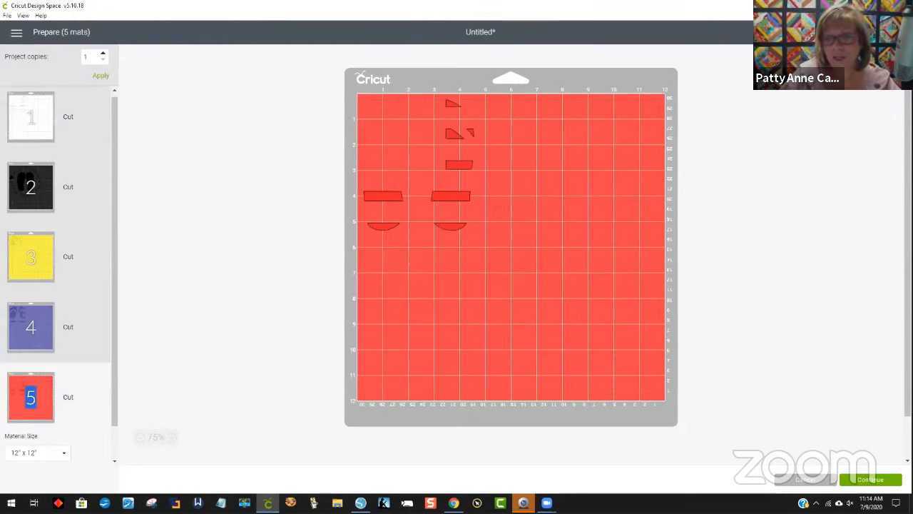
pyautogui.click(824, 484)
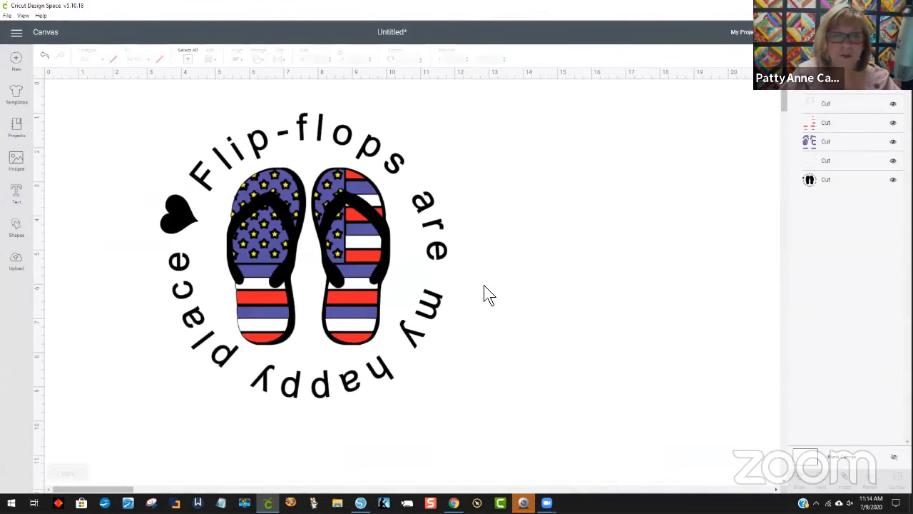
# Move the flip-flops design to about X 5.54, Y 1.8 on the canvas, flip it horizontally and deselect it
pyautogui.moveTo(393, 382); pyautogui.dragTo(403, 195)
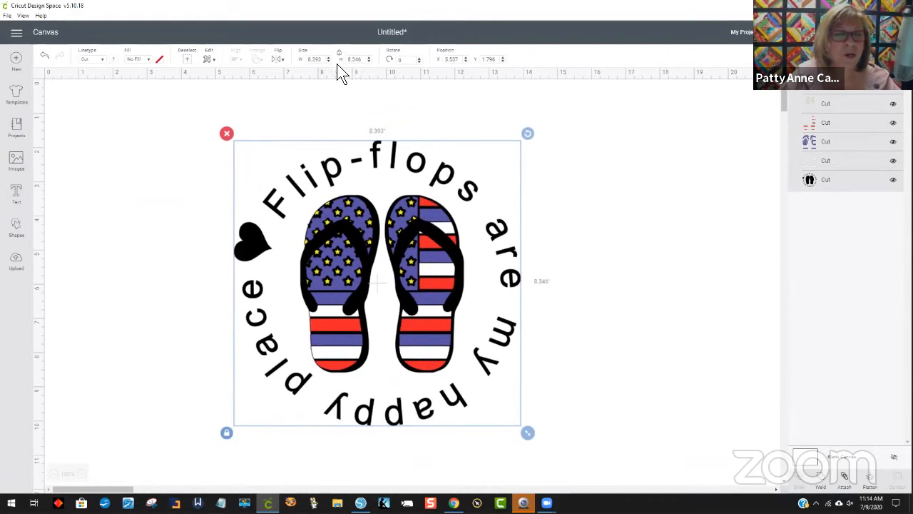
pyautogui.click(280, 66)
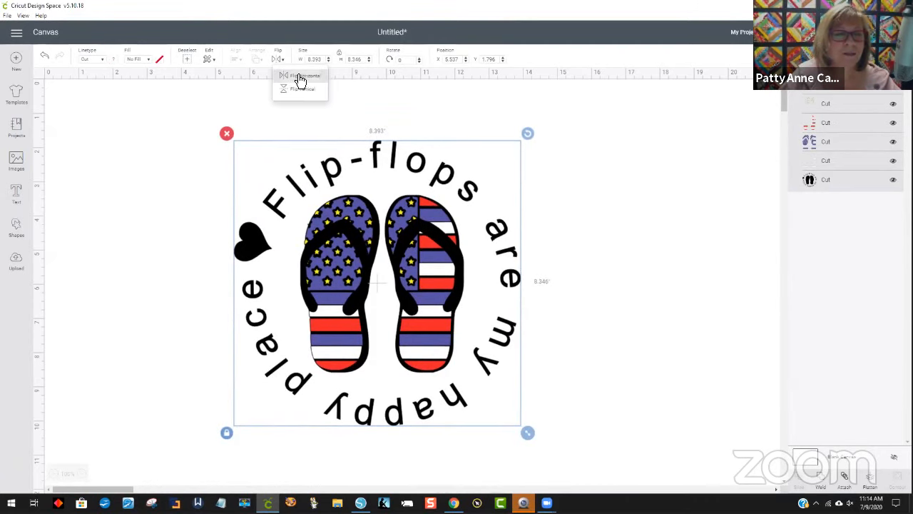
pyautogui.click(301, 79)
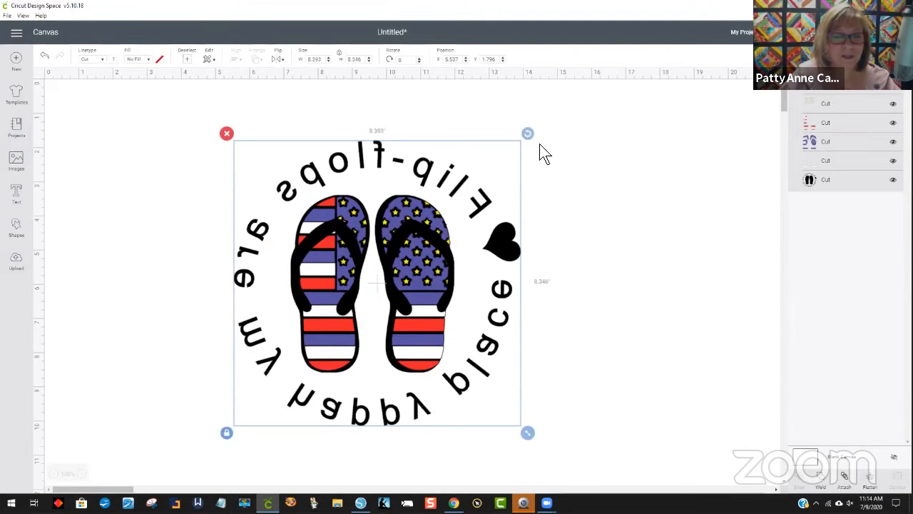
pyautogui.click(638, 184)
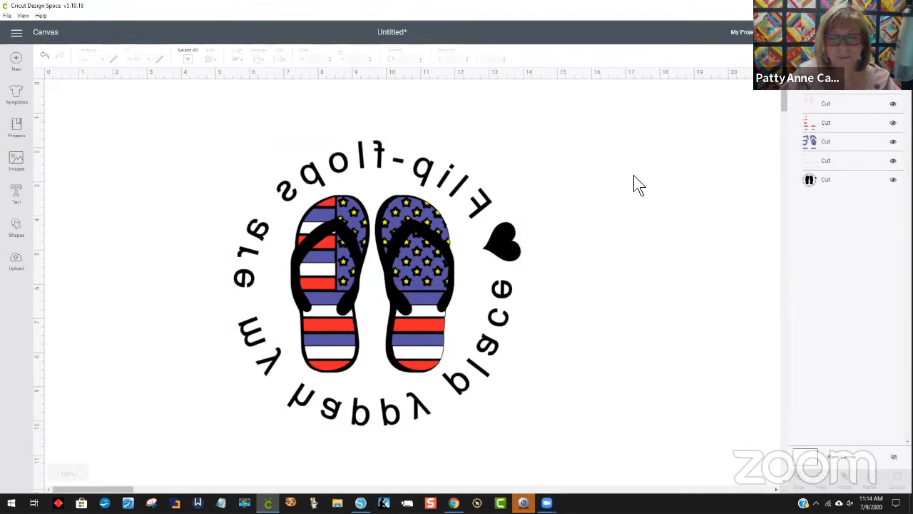
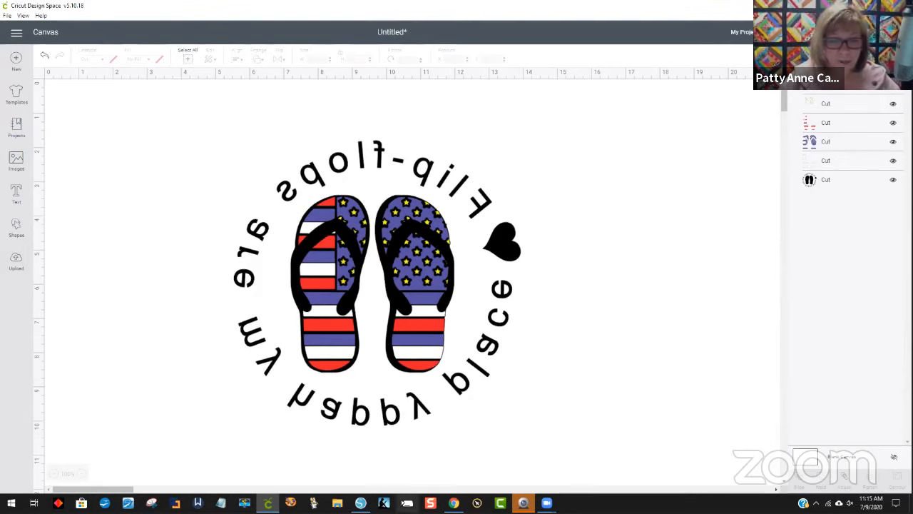
# Switch to Silhouette Studio and open a new blank document
pyautogui.click(361, 503)
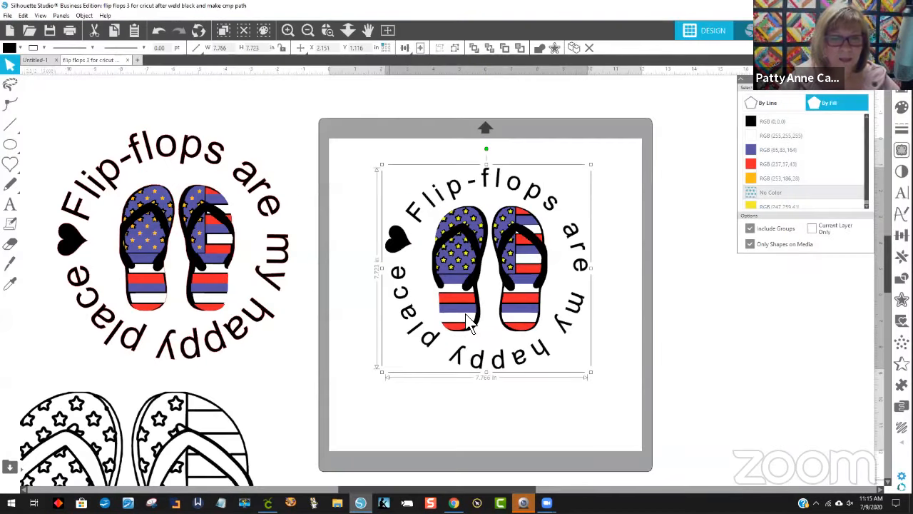
pyautogui.click(138, 60)
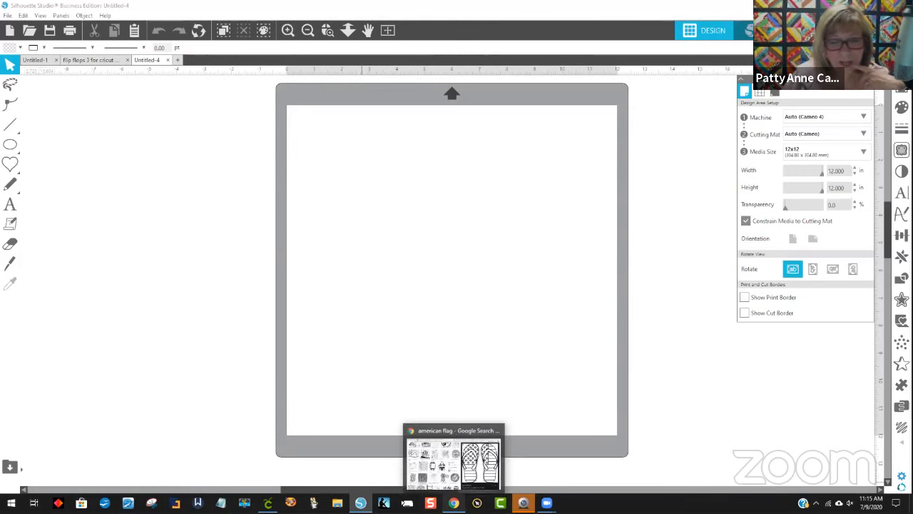
# Switch to Chrome, leave the american flag image results and search Google for "mickey mouse"
pyautogui.click(454, 503)
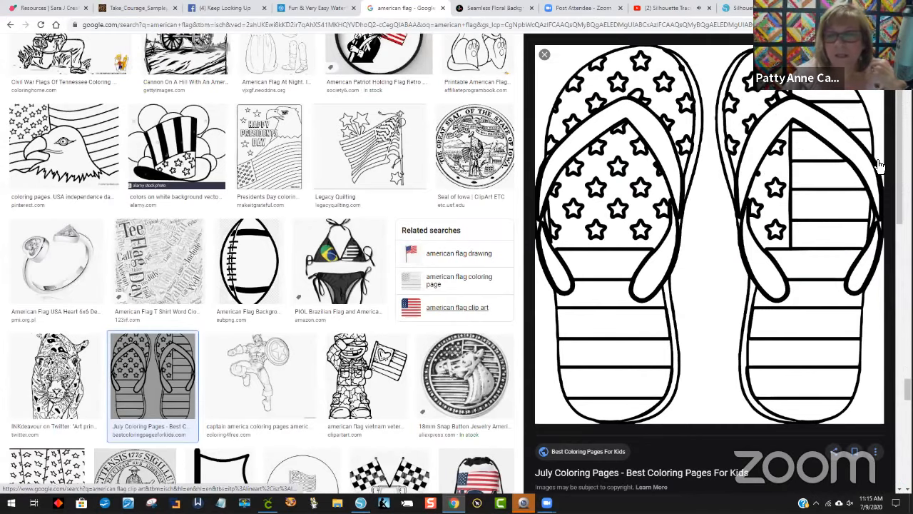
pyautogui.scroll(1, 592, 172)
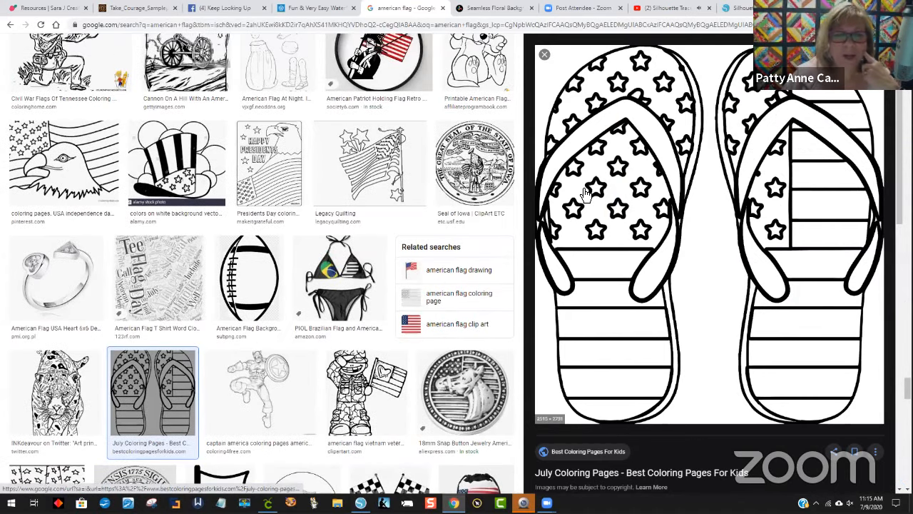
pyautogui.scroll(5, 591, 193)
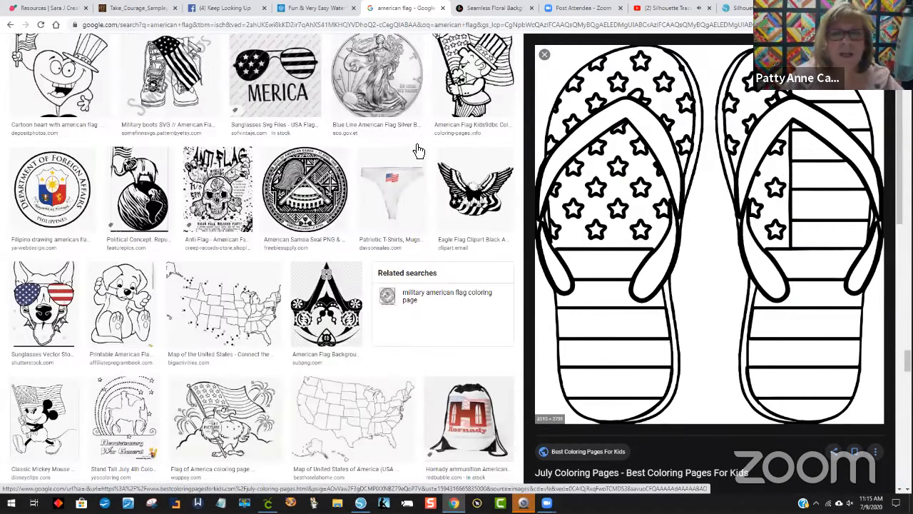
pyautogui.scroll(5, 419, 149)
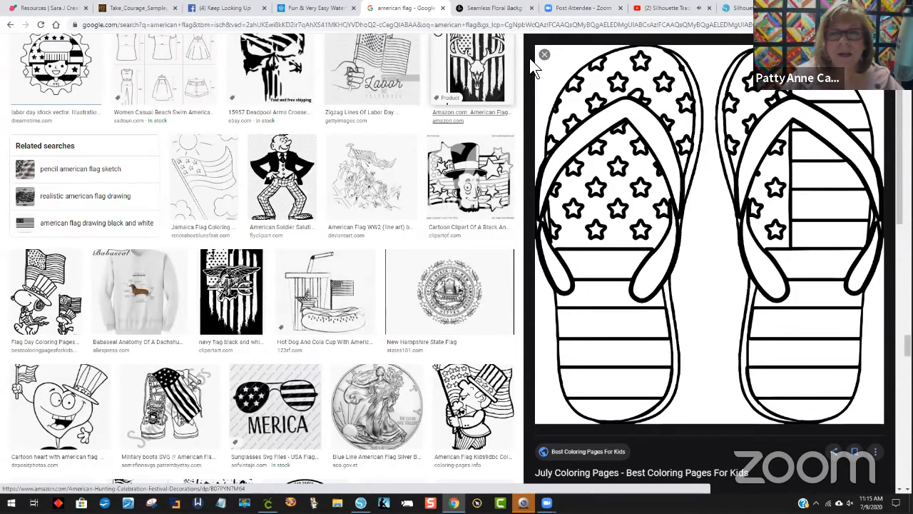
pyautogui.click(56, 24)
pyautogui.click(377, 207)
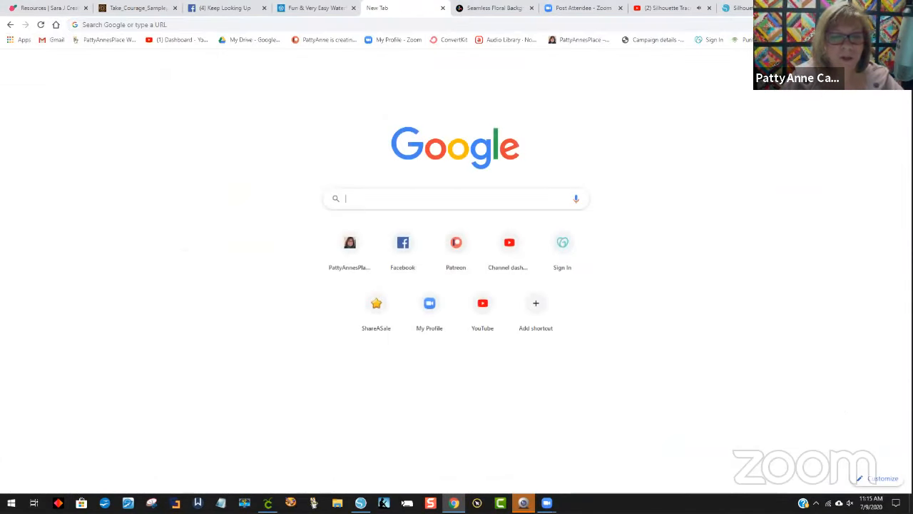
pyautogui.write('m')
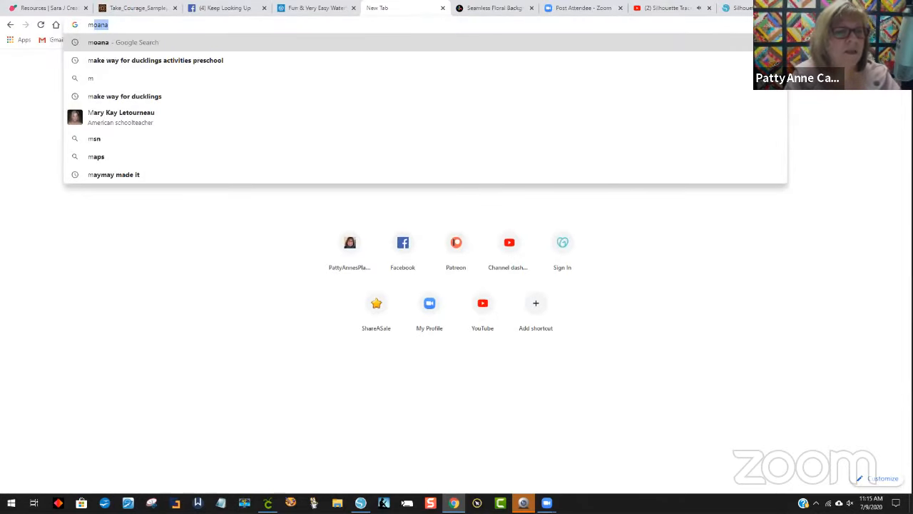
pyautogui.write('ickey mouse')
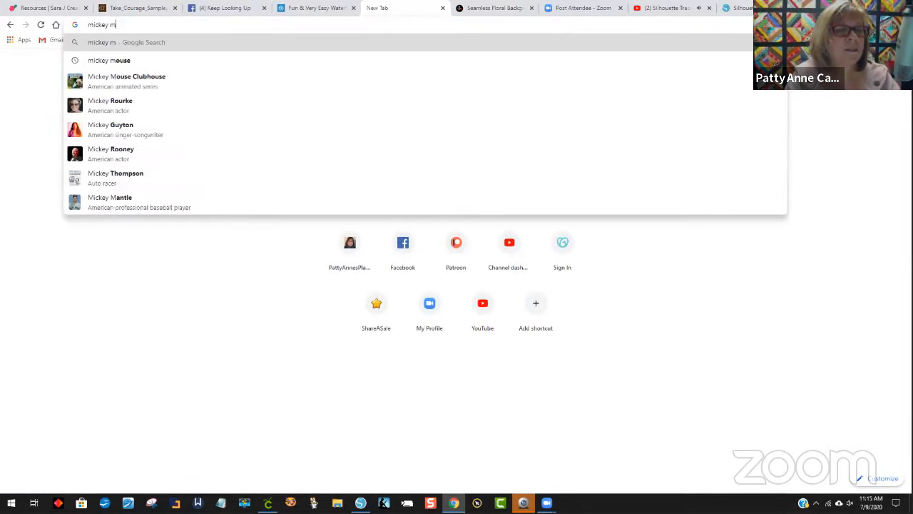
pyautogui.press('Return')
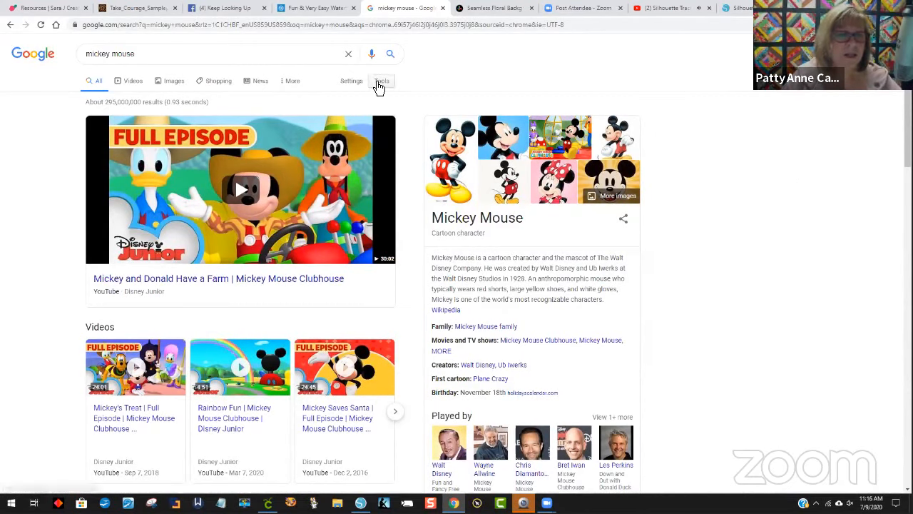
# Show the image results for mickey mouse, filter them by the Clip Art type and browse the pictures
pyautogui.click(382, 83)
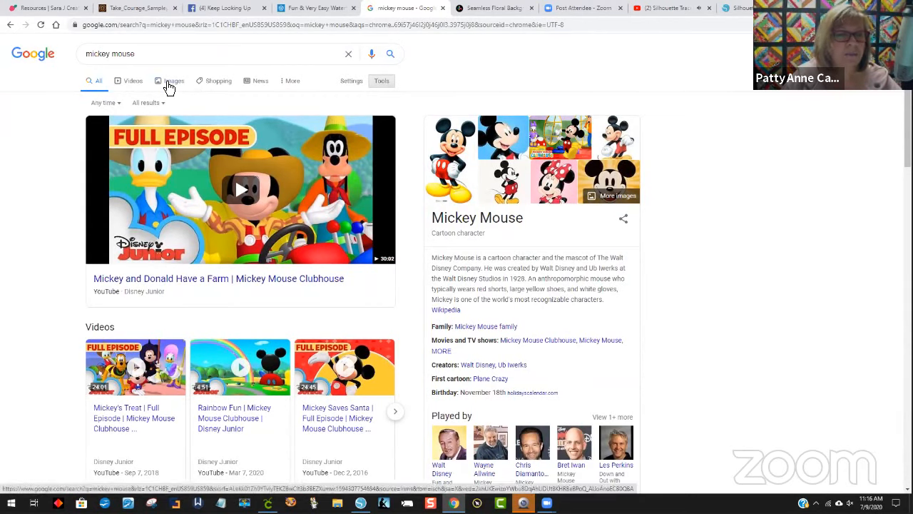
pyautogui.click(173, 86)
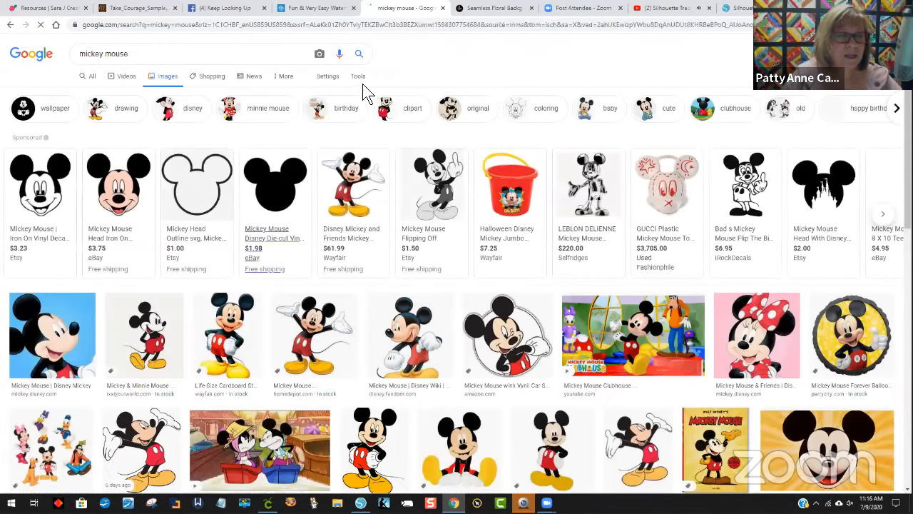
pyautogui.click(359, 77)
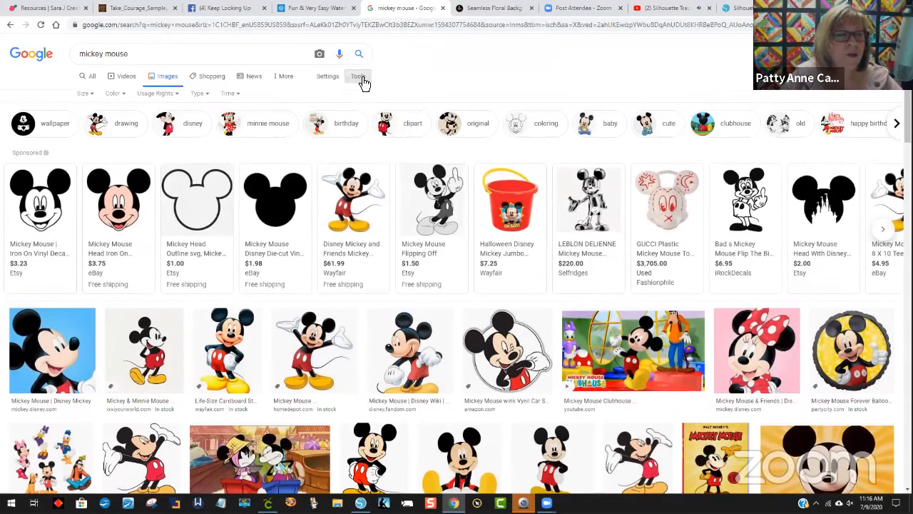
pyautogui.click(199, 97)
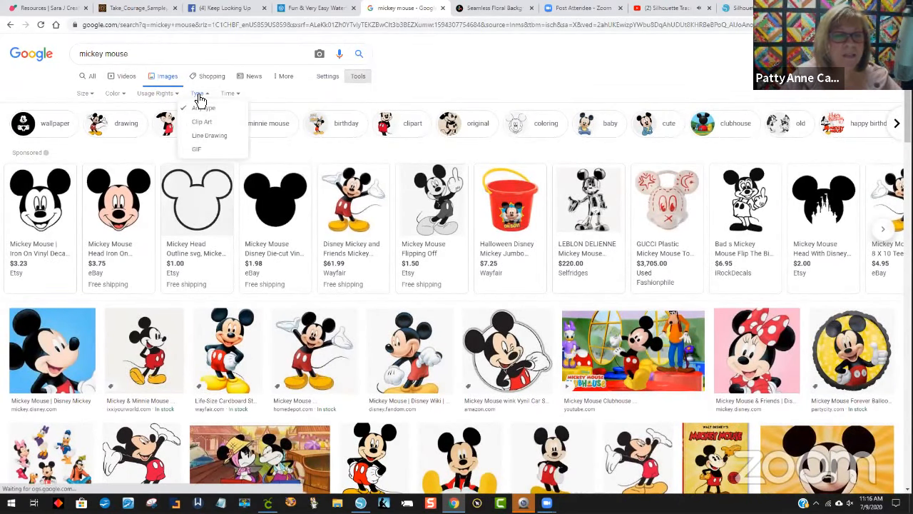
pyautogui.click(202, 123)
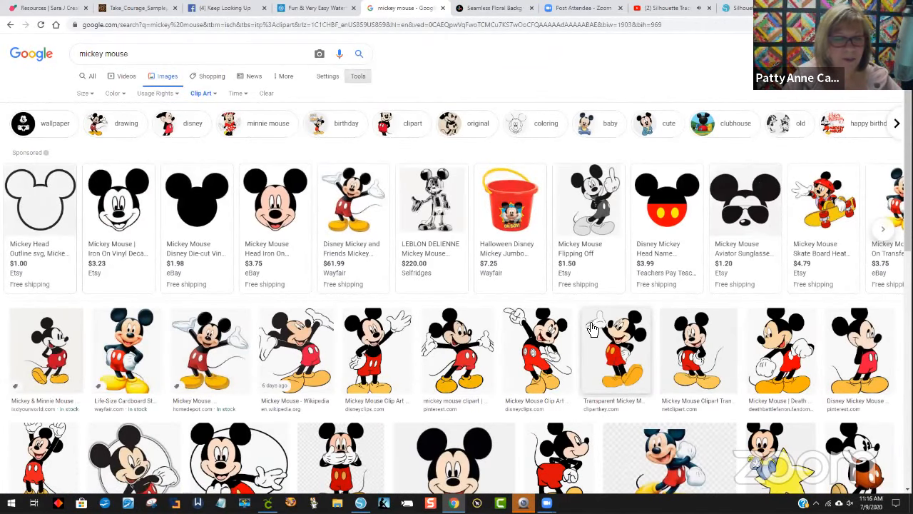
pyautogui.scroll(-2, 633, 249)
pyautogui.scroll(-2, 585, 310)
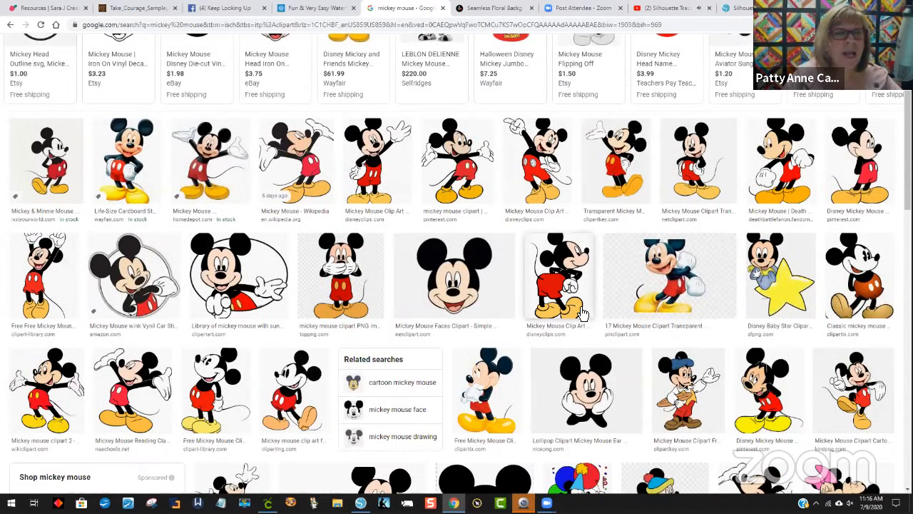
# Limit the mickey mouse clip art results to Large size and open the preview of the Life-Size Cardboard Stand-Up picture
pyautogui.scroll(3, 583, 313)
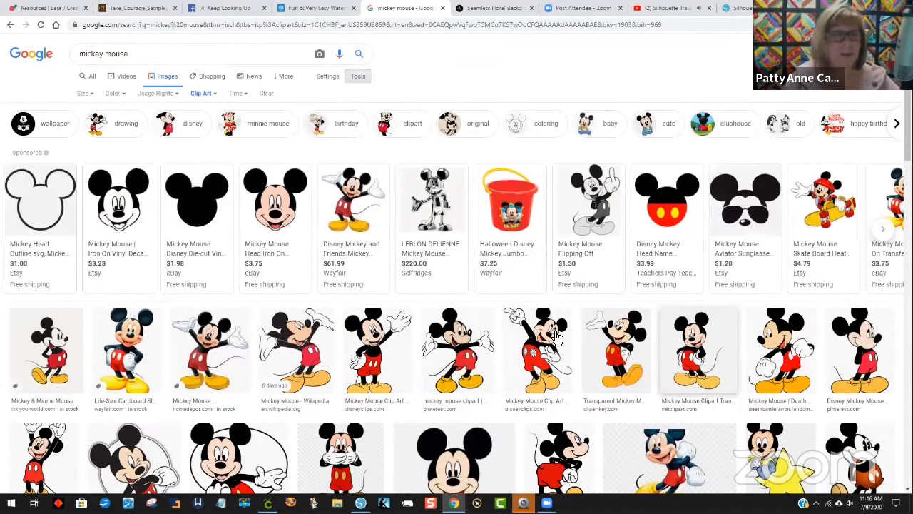
pyautogui.click(84, 94)
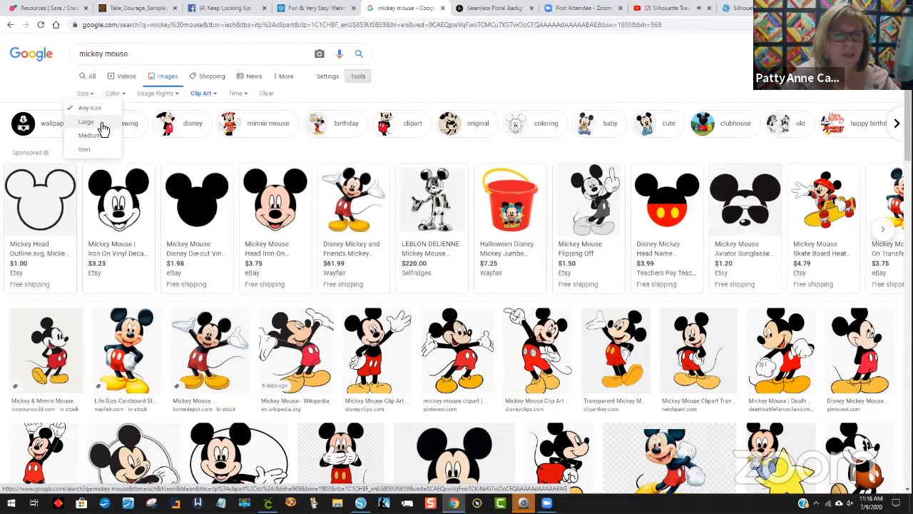
pyautogui.click(94, 126)
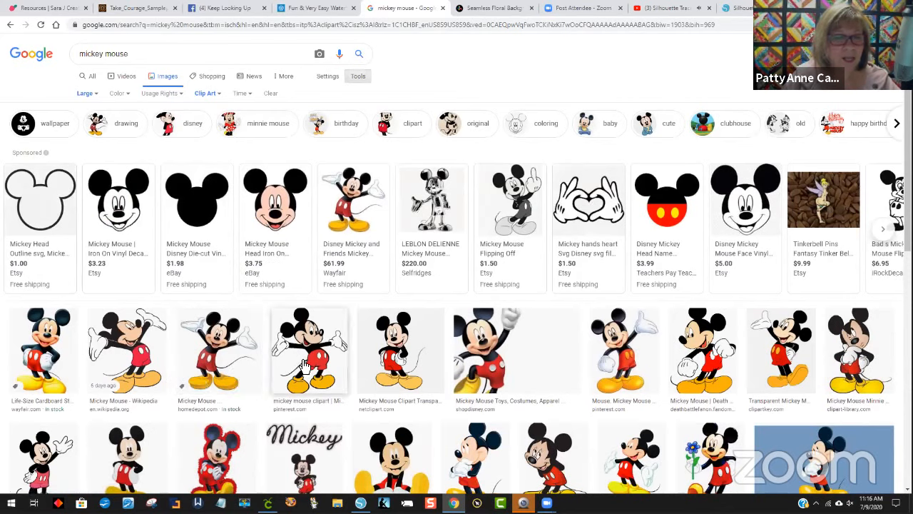
pyautogui.moveTo(243, 225)
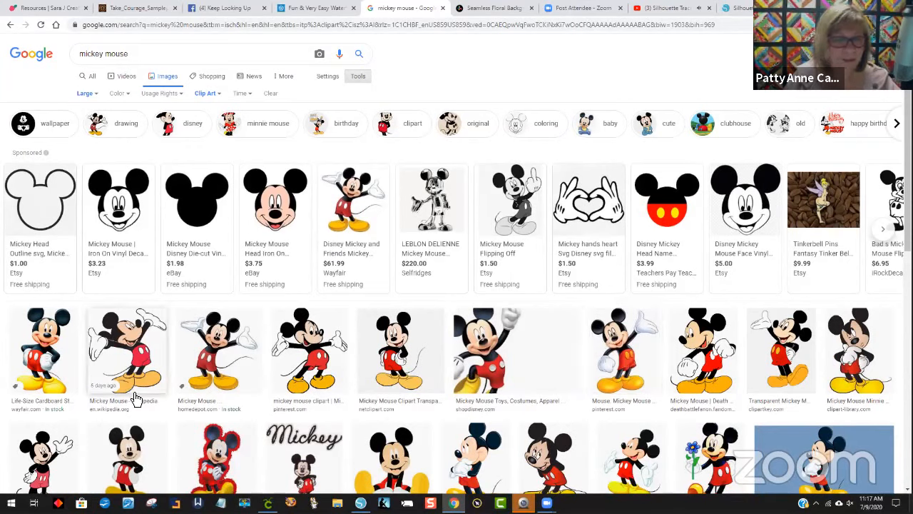
pyautogui.moveTo(38, 372); pyautogui.dragTo(45, 376)
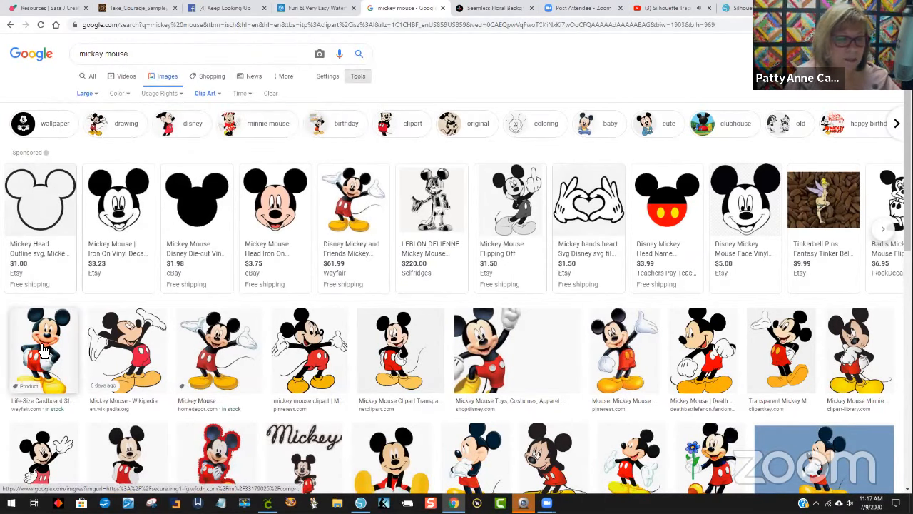
pyautogui.click(44, 349)
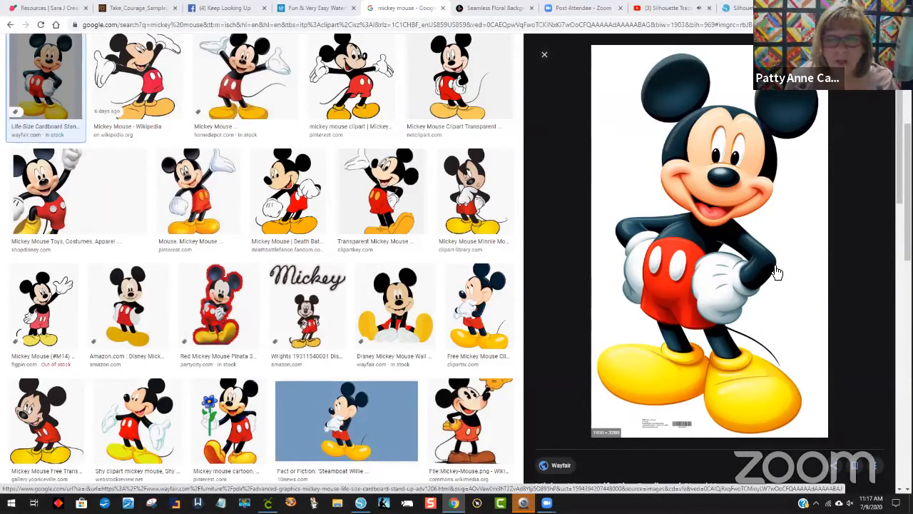
# Copy the previewed Mickey Mouse image, switch to Silhouette Studio and paste it into the blank document
pyautogui.rightClick(791, 217)
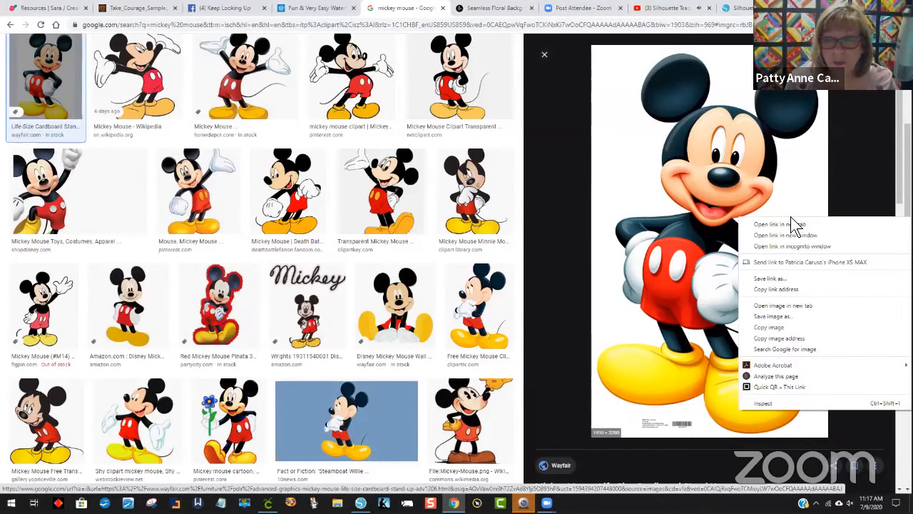
pyautogui.click(810, 339)
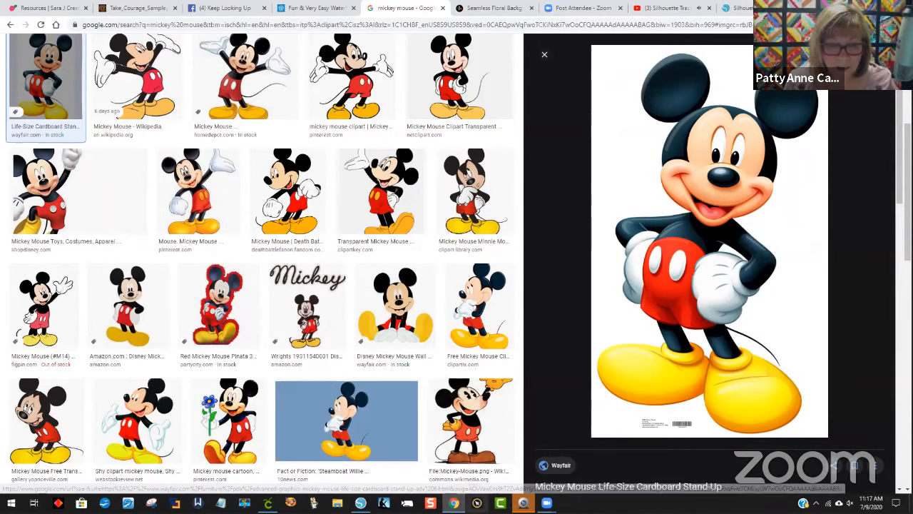
pyautogui.click(360, 503)
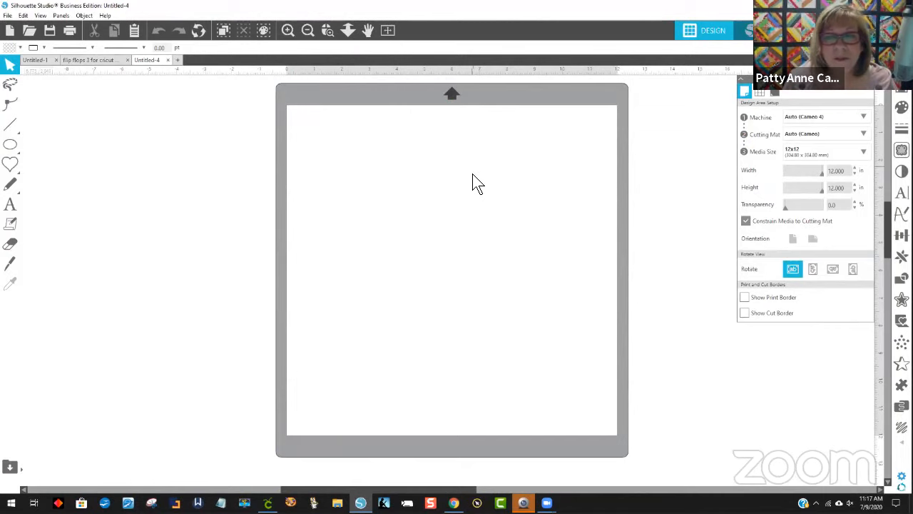
pyautogui.rightClick(402, 277)
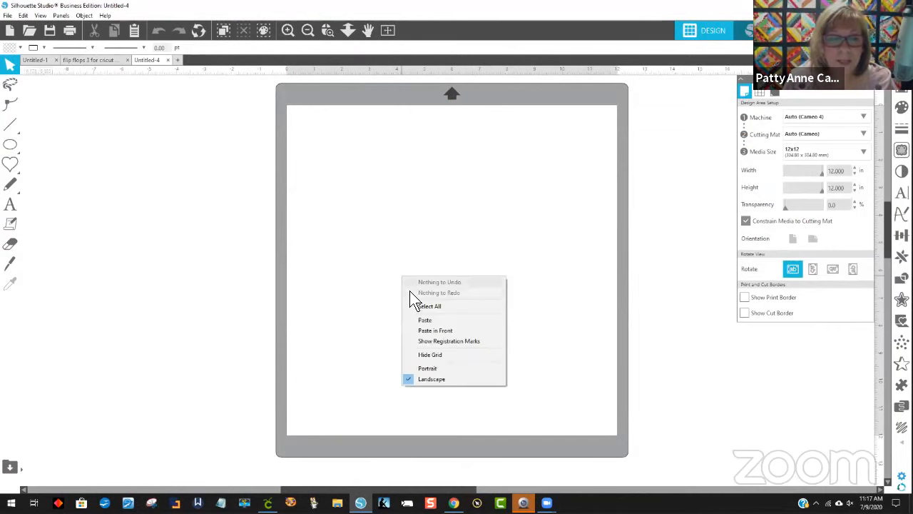
pyautogui.click(437, 322)
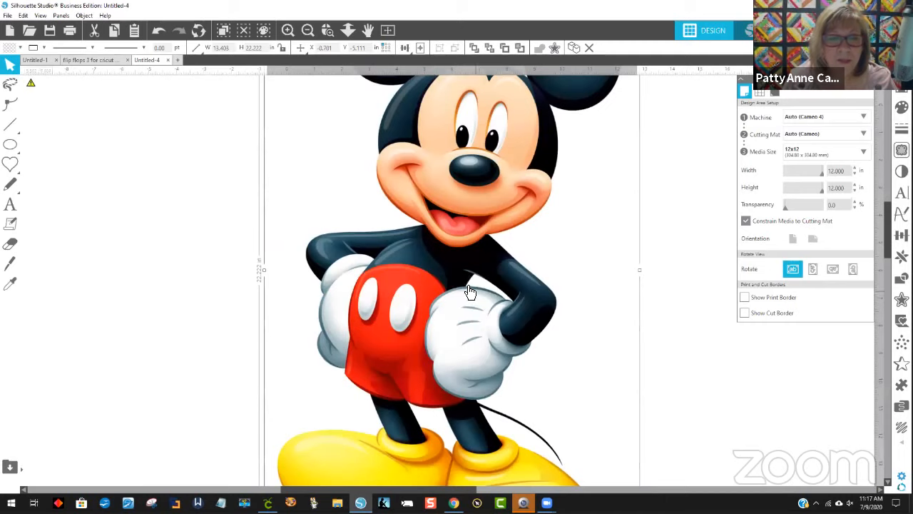
# Scale the Mickey image down to about 5.01 by 8.31 in and place it on the mat at about X 1.97, Y 0.90
pyautogui.moveTo(468, 287); pyautogui.dragTo(430, 219)
pyautogui.moveTo(490, 373); pyautogui.dragTo(480, 328)
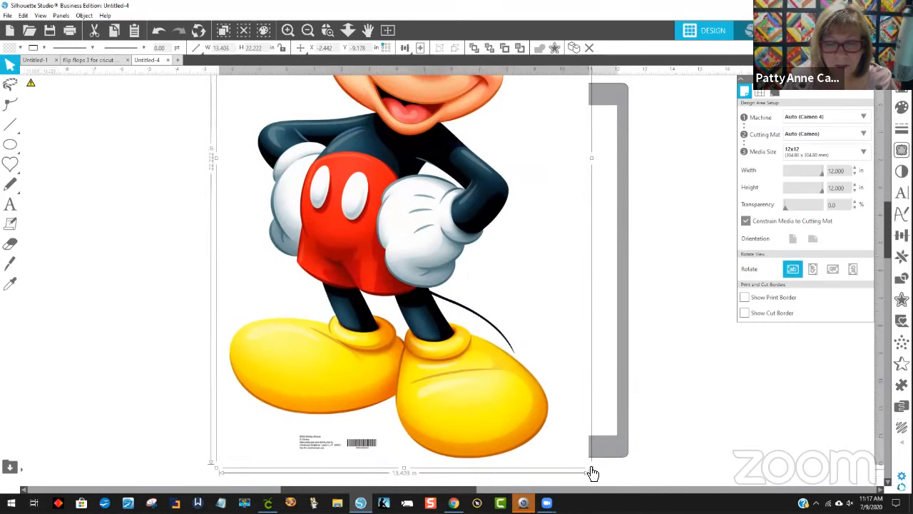
pyautogui.moveTo(592, 468); pyautogui.dragTo(434, 255)
pyautogui.moveTo(378, 187); pyautogui.dragTo(422, 286)
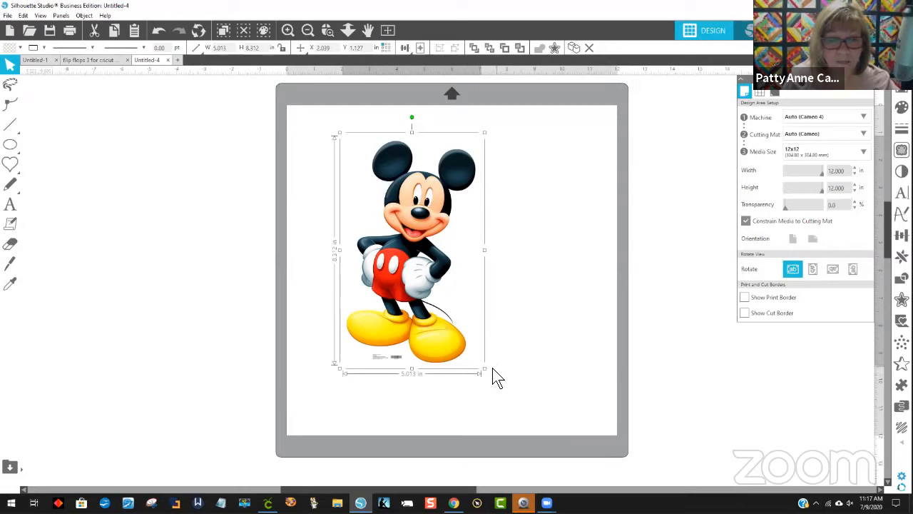
pyautogui.moveTo(411, 270)
pyautogui.mouseDown()
pyautogui.moveTo(307, 262)
pyautogui.moveTo(269, 234)
pyautogui.moveTo(247, 232)
pyautogui.moveTo(302, 206)
pyautogui.moveTo(412, 257)
pyautogui.mouseUp()
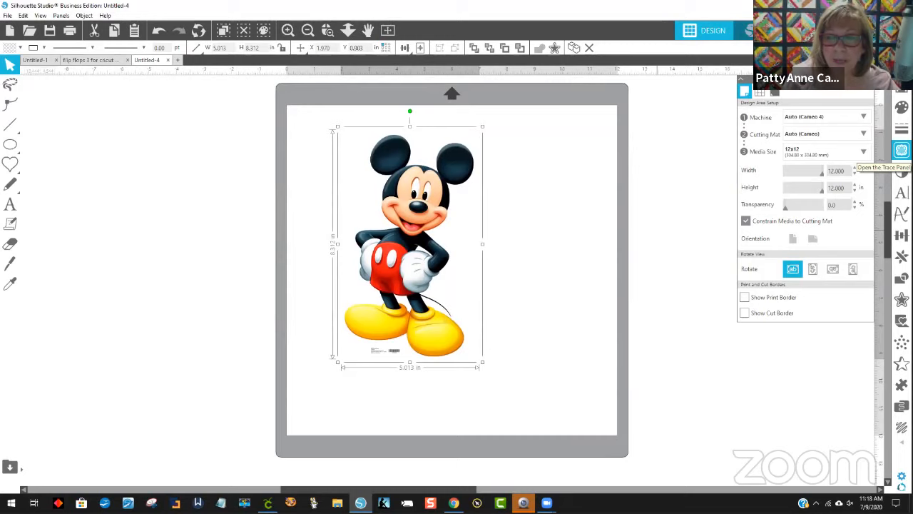
# Select a trace area around the whole Mickey image and adjust it to about 5.15 by 8.36 in
pyautogui.click(893, 151)
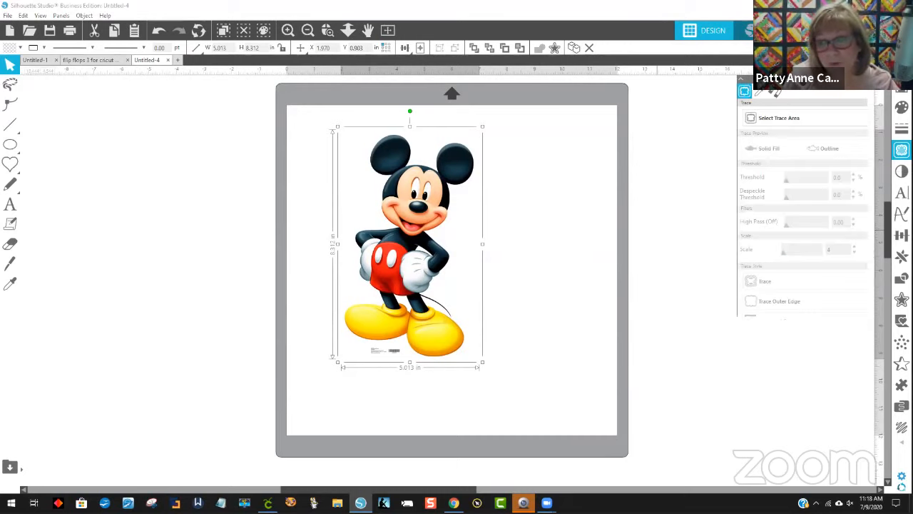
pyautogui.click(784, 119)
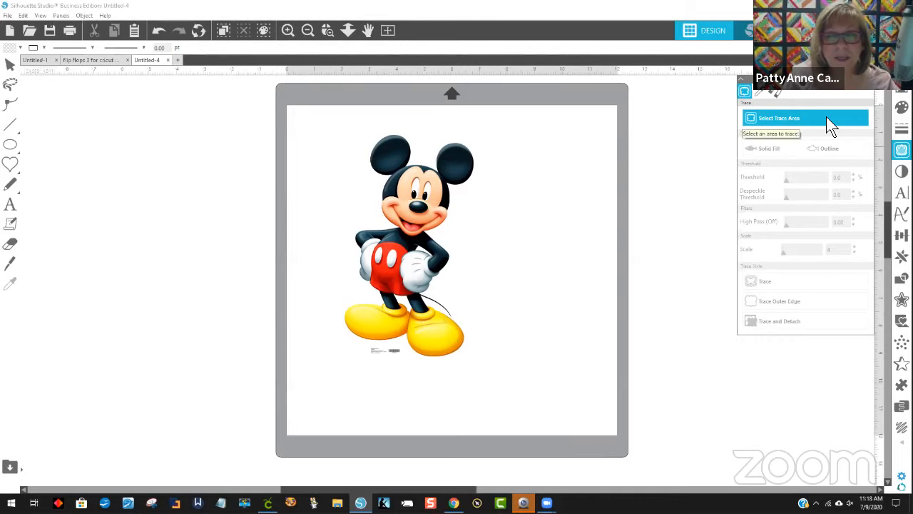
pyautogui.moveTo(331, 127)
pyautogui.mouseDown()
pyautogui.moveTo(410, 168)
pyautogui.moveTo(448, 289)
pyautogui.mouseUp()
pyautogui.moveTo(464, 336)
pyautogui.mouseDown()
pyautogui.moveTo(481, 369)
pyautogui.moveTo(463, 331)
pyautogui.moveTo(462, 343)
pyautogui.mouseUp()
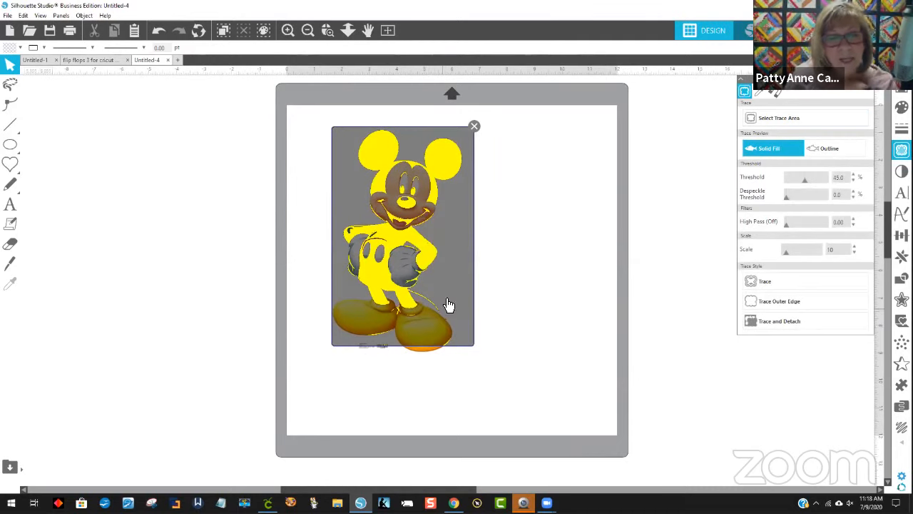
pyautogui.click(393, 346)
pyautogui.moveTo(403, 353); pyautogui.dragTo(407, 361)
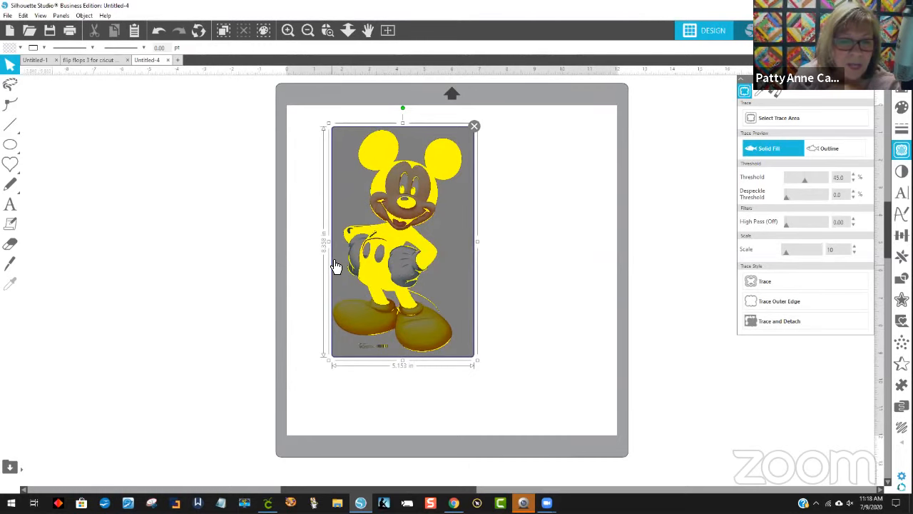
pyautogui.click(441, 282)
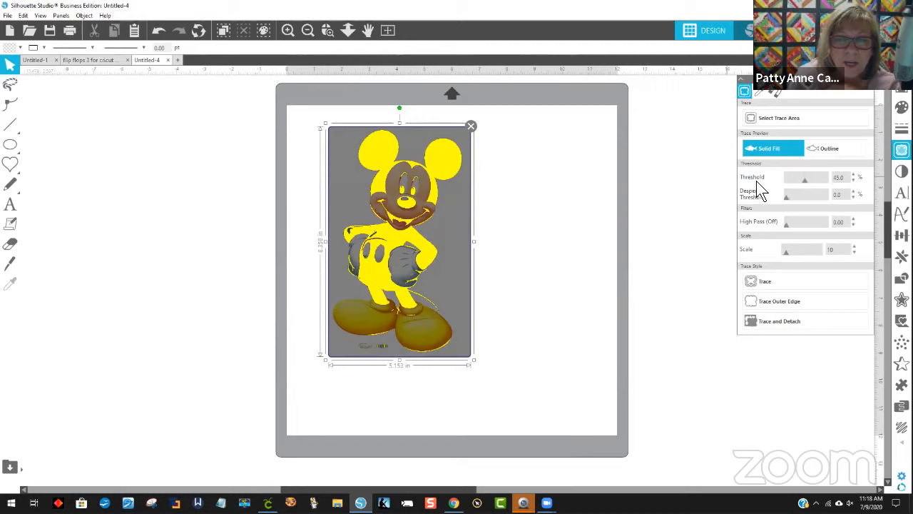
# Raise the trace threshold to 99% so the whole figure is filled, and apply Trace and Detach
pyautogui.click(815, 180)
pyautogui.click(821, 180)
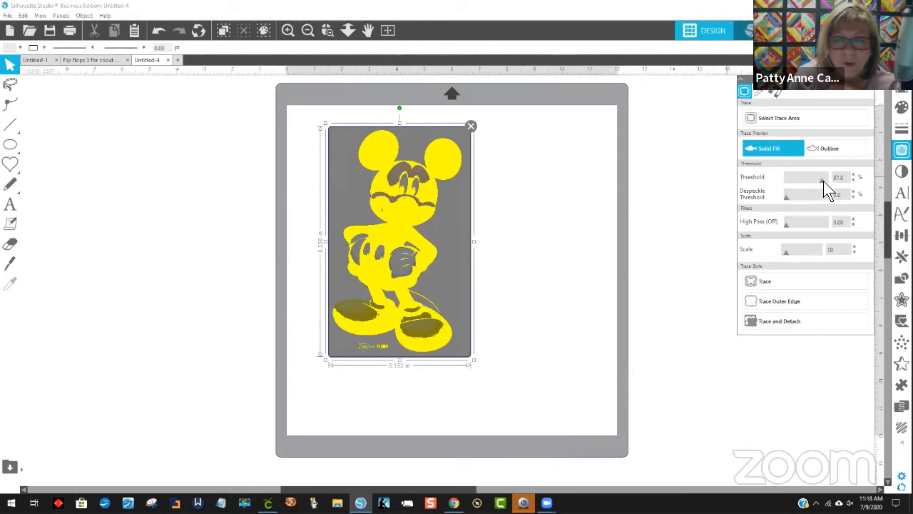
pyautogui.click(823, 181)
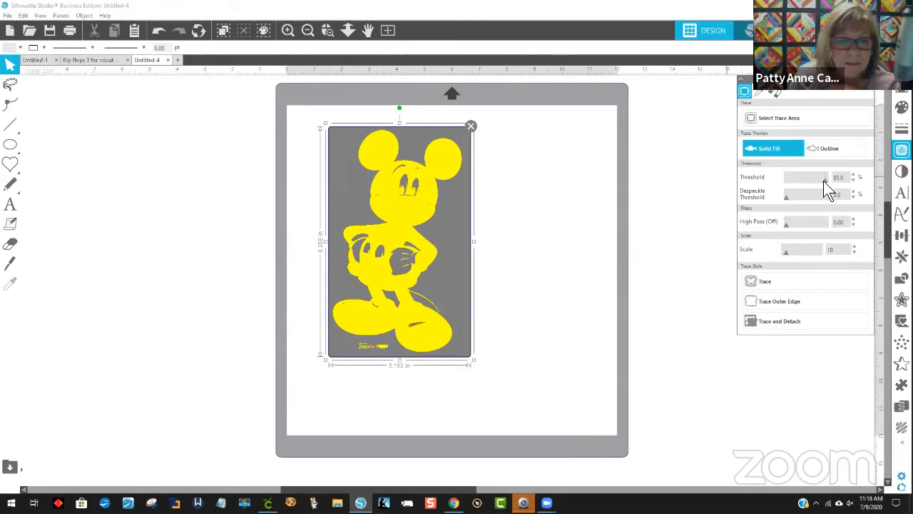
pyautogui.click(826, 179)
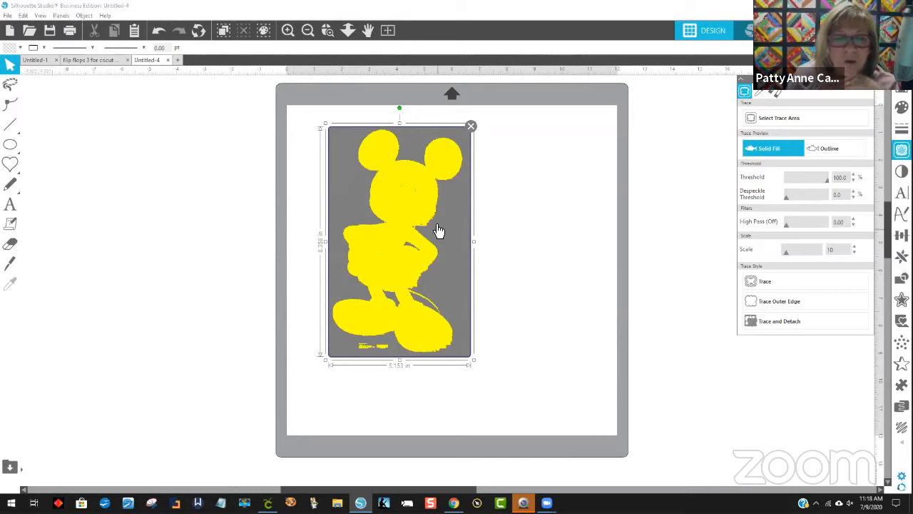
pyautogui.click(852, 181)
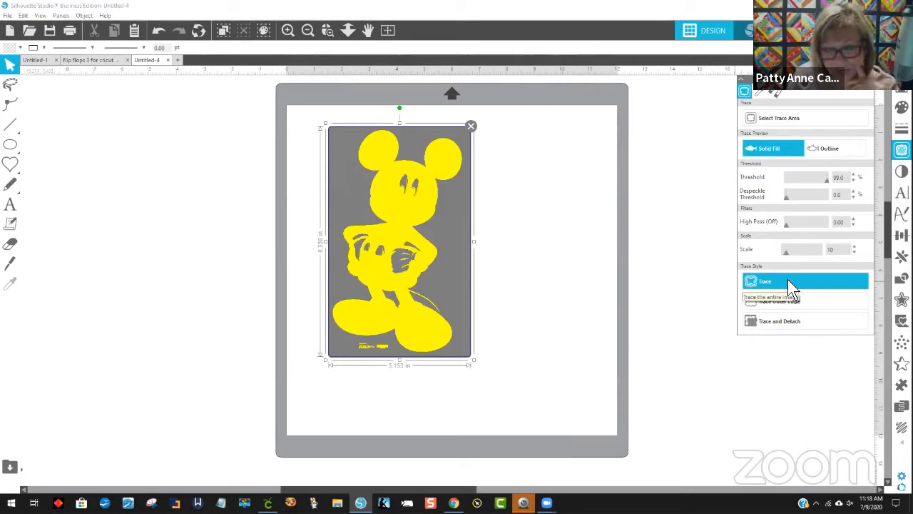
pyautogui.click(807, 320)
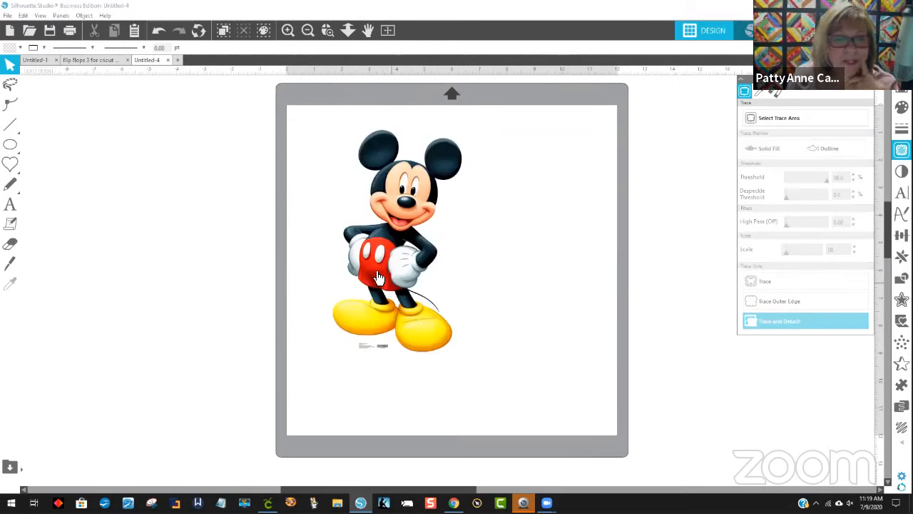
# Move the detached Mickey away from the background remnants, past the mat's right edge to about X 10.95, Y 0.13
pyautogui.moveTo(385, 268); pyautogui.dragTo(527, 220)
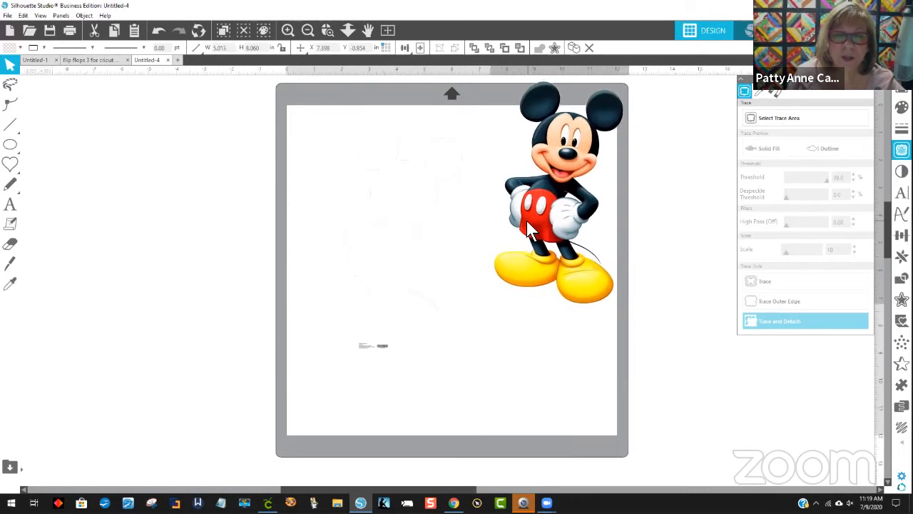
pyautogui.click(435, 367)
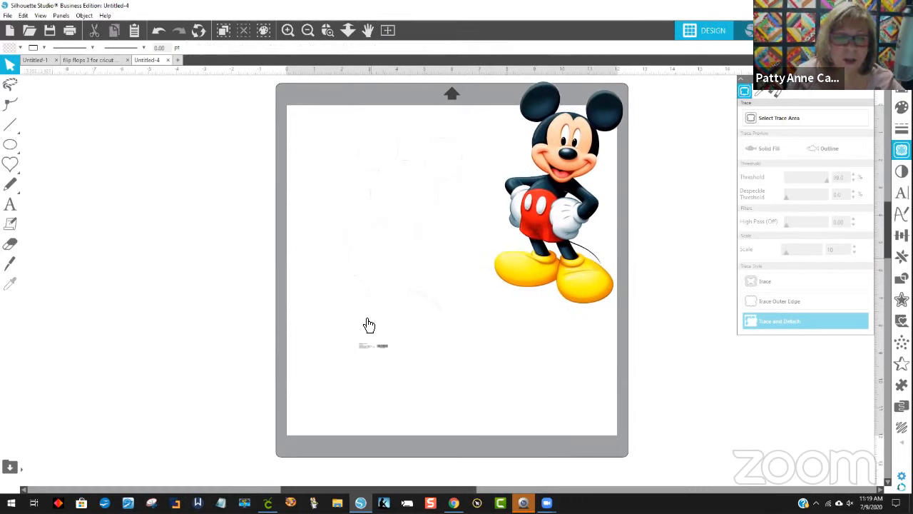
pyautogui.moveTo(367, 348); pyautogui.dragTo(374, 250)
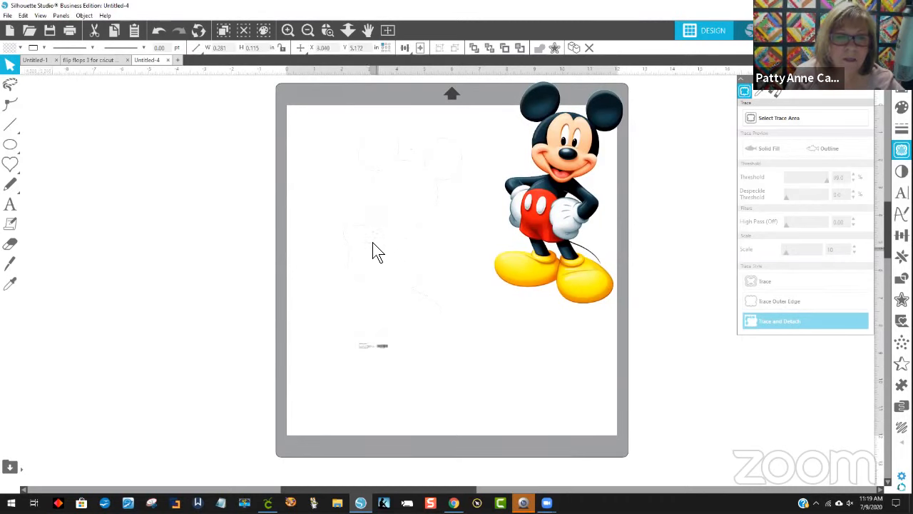
pyautogui.moveTo(284, 108); pyautogui.dragTo(463, 399)
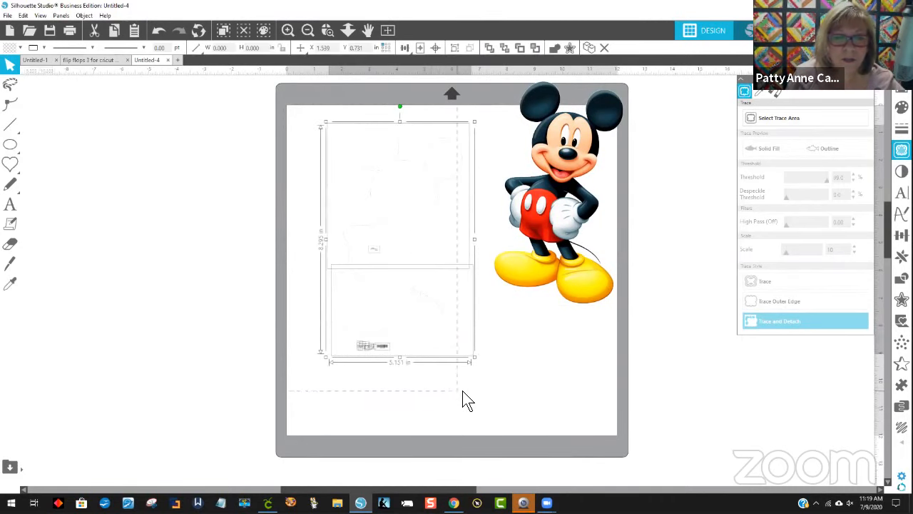
pyautogui.moveTo(567, 267); pyautogui.dragTo(666, 294)
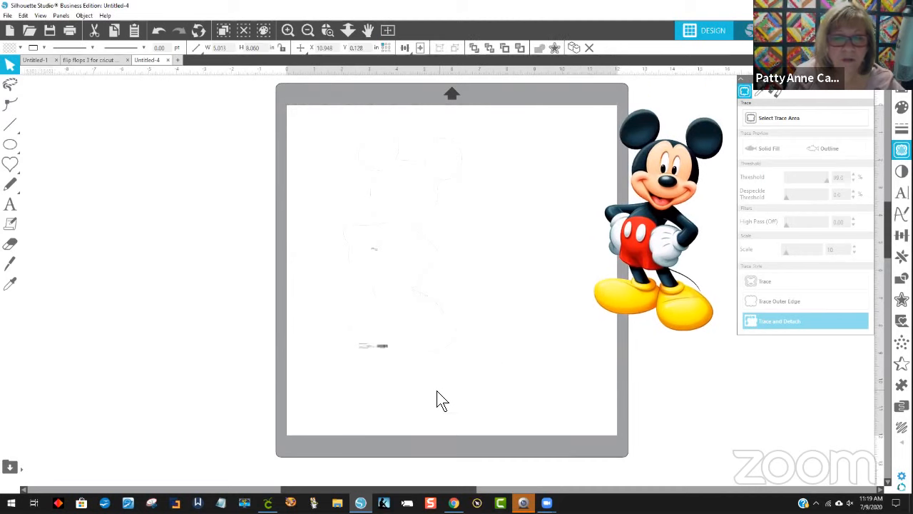
# Select all leftover background pieces and barcode scraps on the mat, pull them aside and delete them
pyautogui.moveTo(379, 205); pyautogui.dragTo(241, 93)
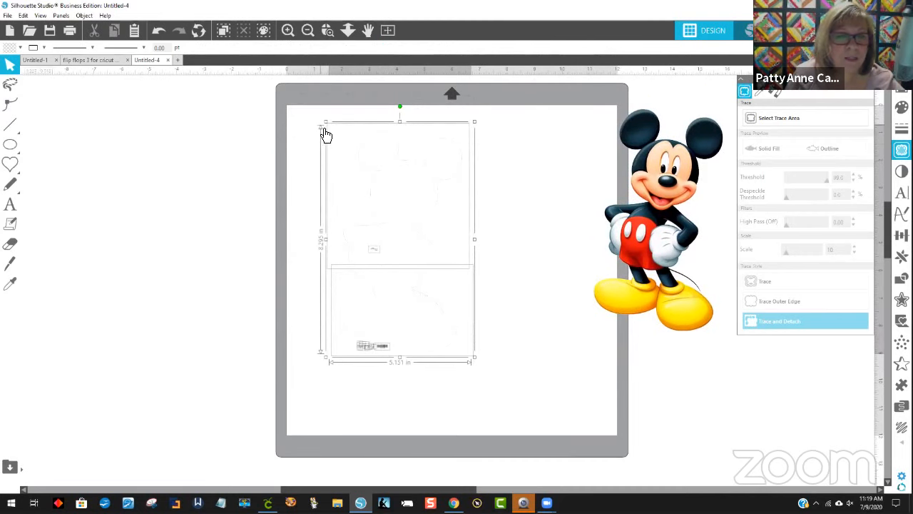
pyautogui.click(372, 252)
pyautogui.click(348, 230)
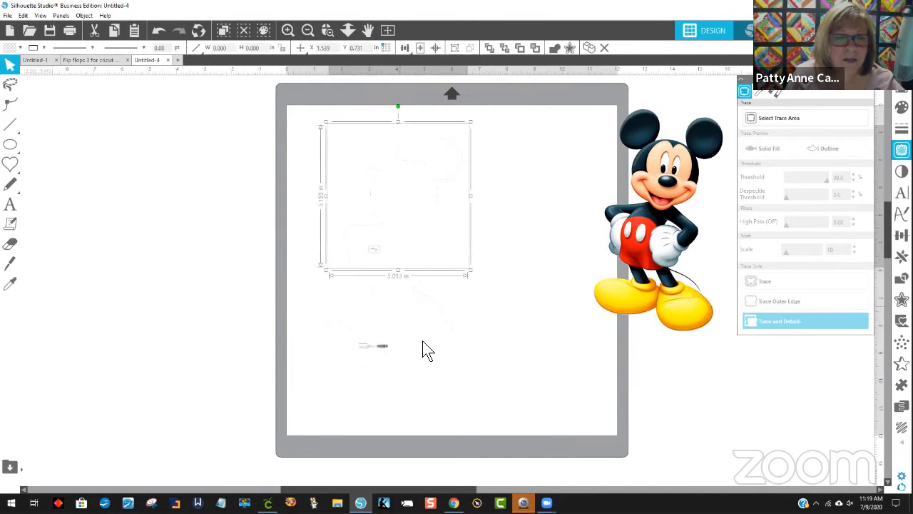
pyautogui.moveTo(503, 383); pyautogui.dragTo(312, 146)
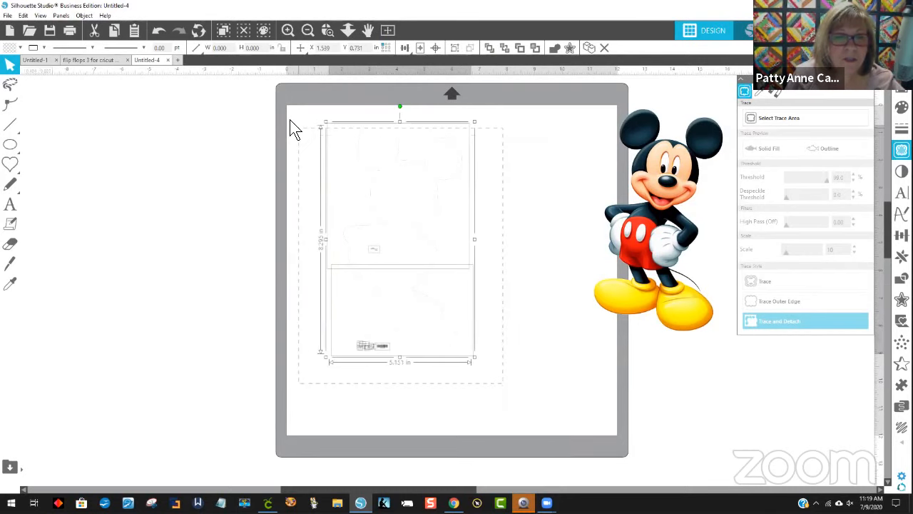
pyautogui.moveTo(359, 165); pyautogui.dragTo(254, 149)
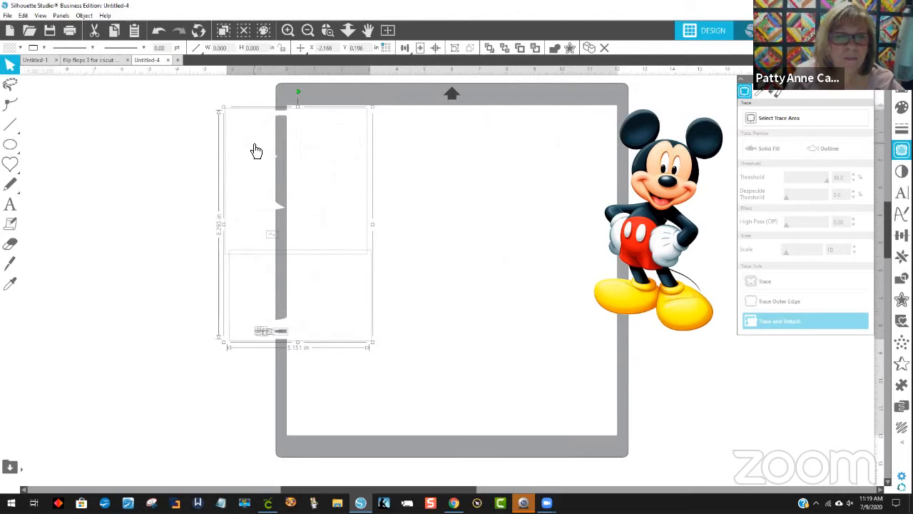
pyautogui.press('Delete')
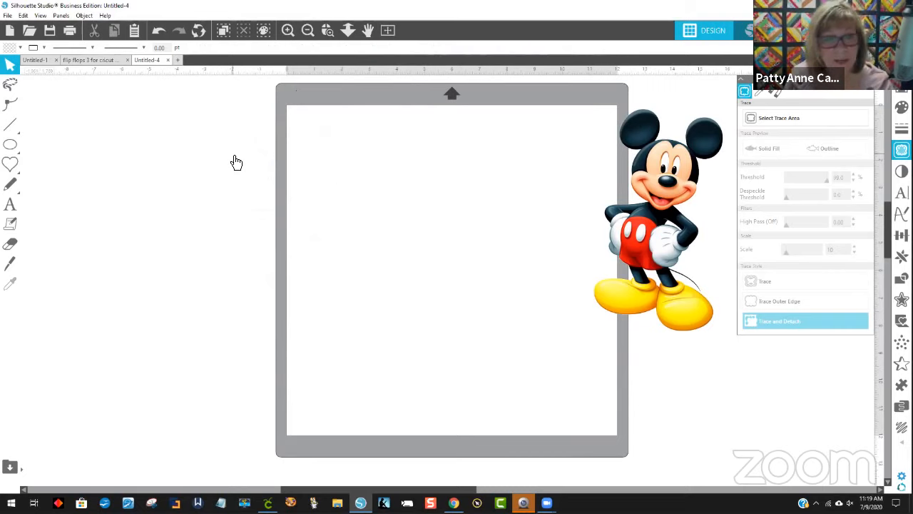
pyautogui.moveTo(163, 97); pyautogui.dragTo(569, 464)
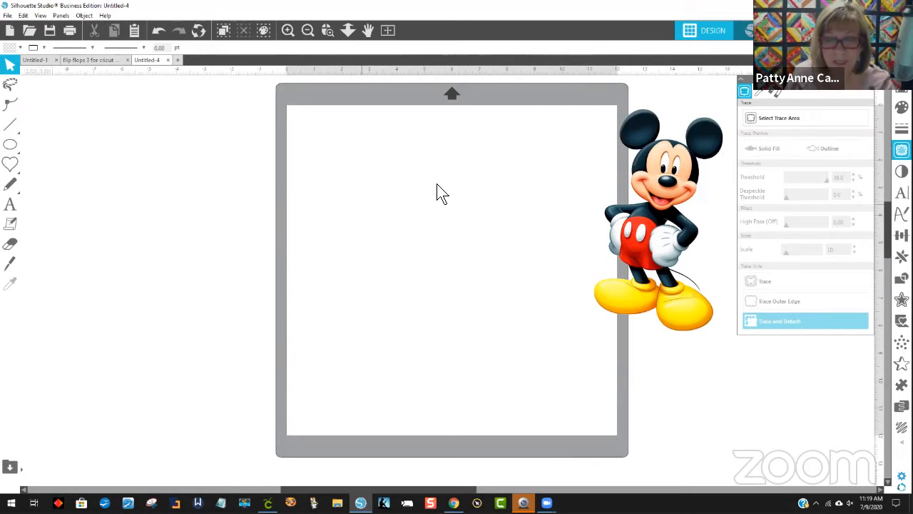
# Move the detached Mickey back onto the mat at about X 1.92, Y 0.77
pyautogui.moveTo(640, 198); pyautogui.dragTo(396, 210)
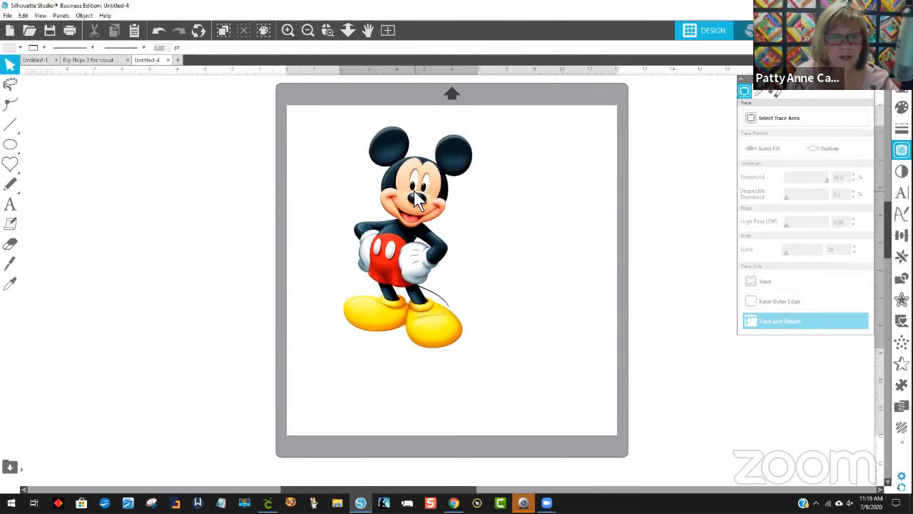
pyautogui.click(415, 191)
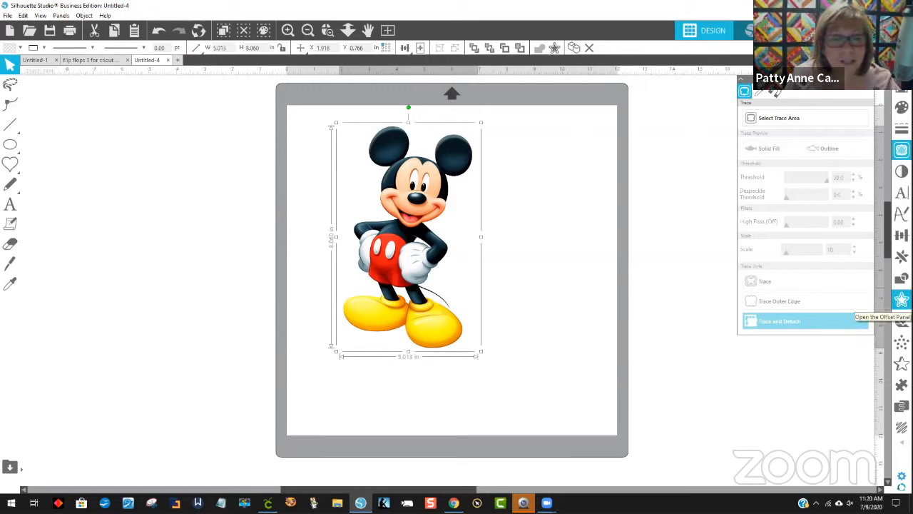
# Try a 0.125 in offset around the Mickey image and undo it
pyautogui.click(901, 301)
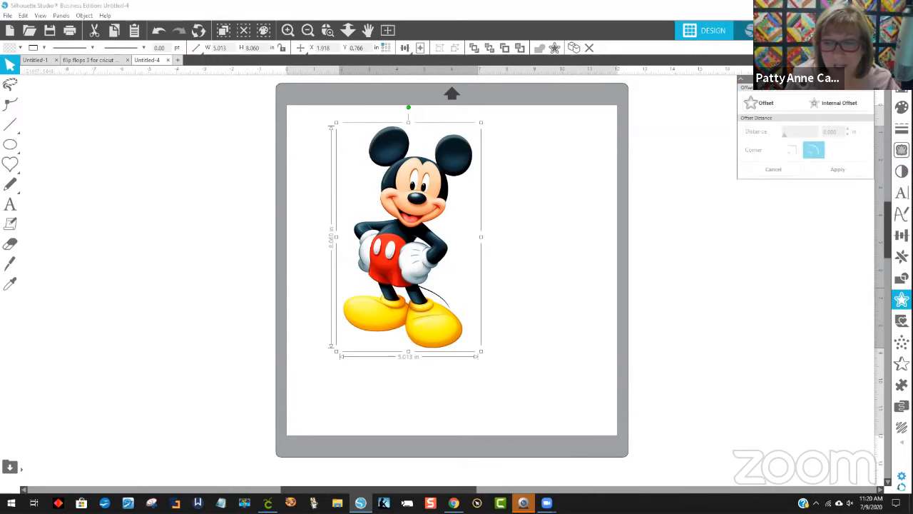
pyautogui.click(773, 102)
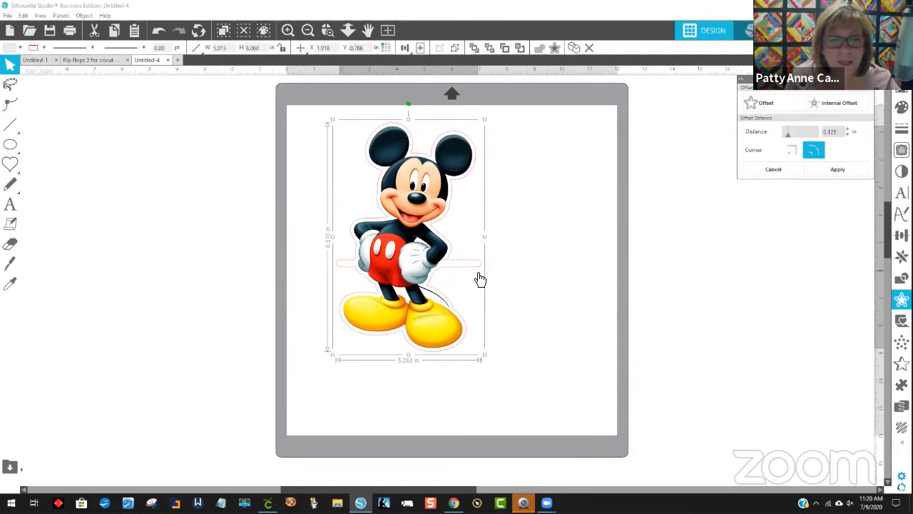
pyautogui.click(552, 229)
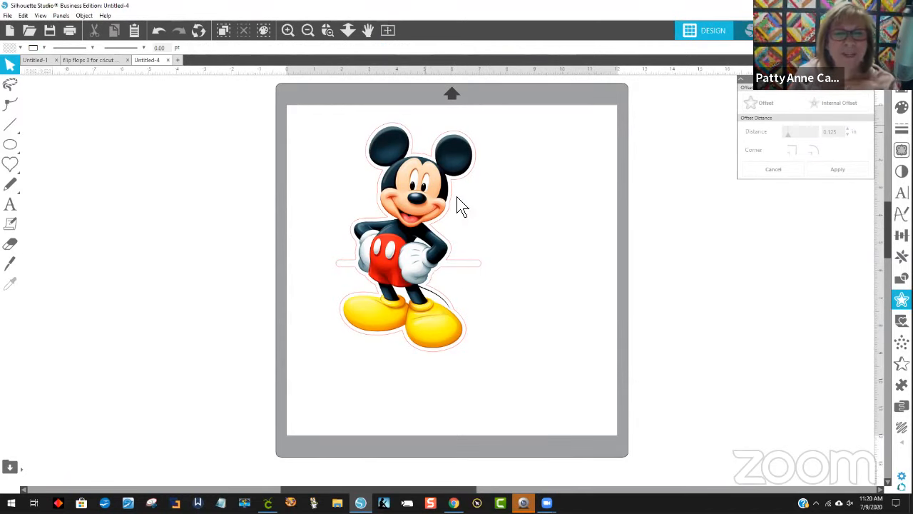
pyautogui.click(159, 30)
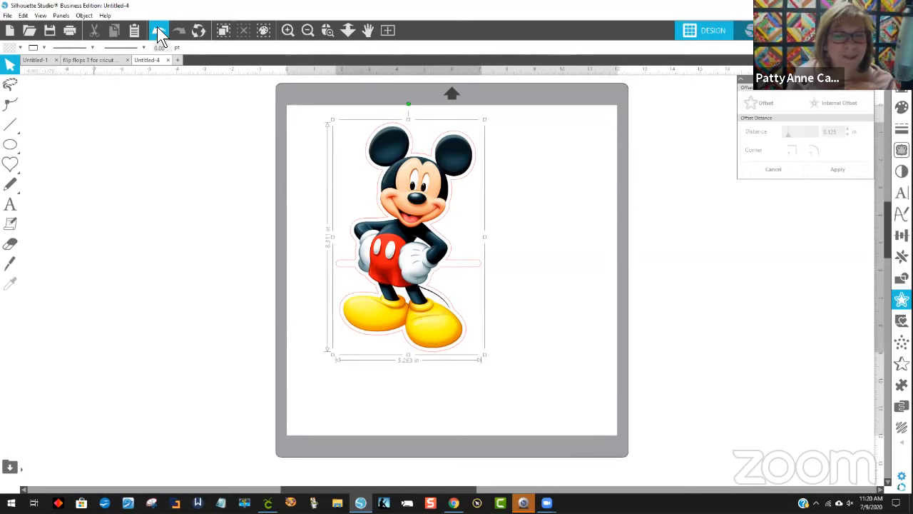
pyautogui.click(287, 304)
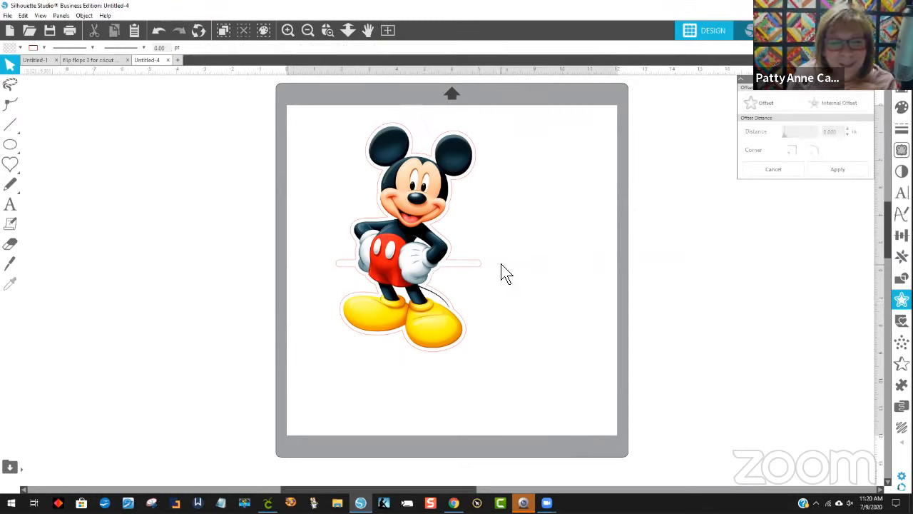
pyautogui.click(476, 265)
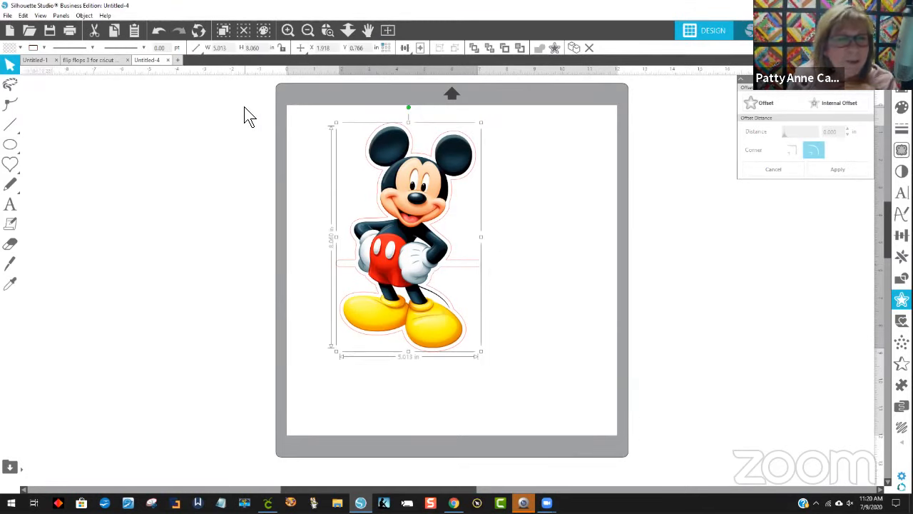
pyautogui.click(160, 29)
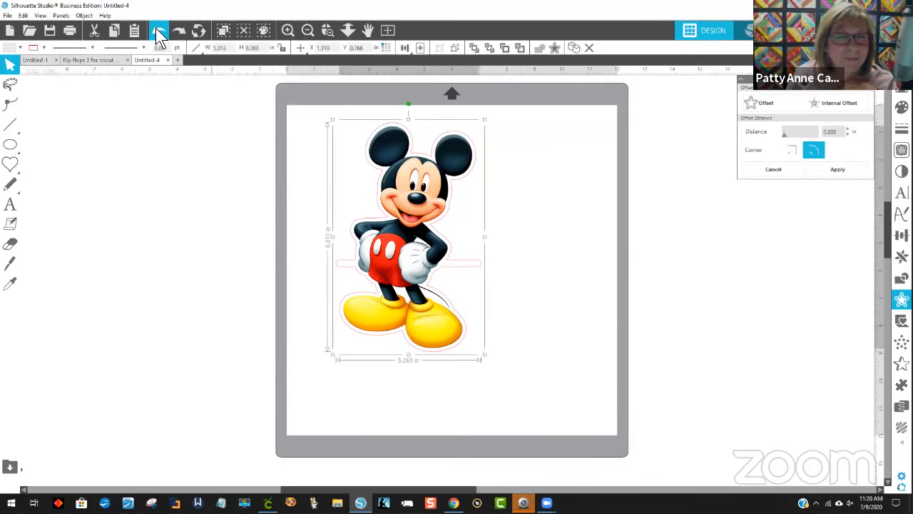
pyautogui.click(156, 28)
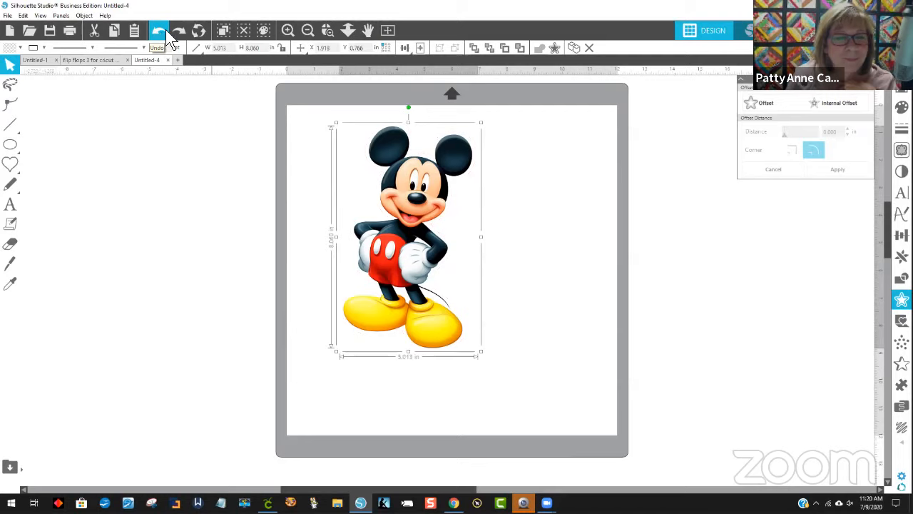
pyautogui.click(559, 288)
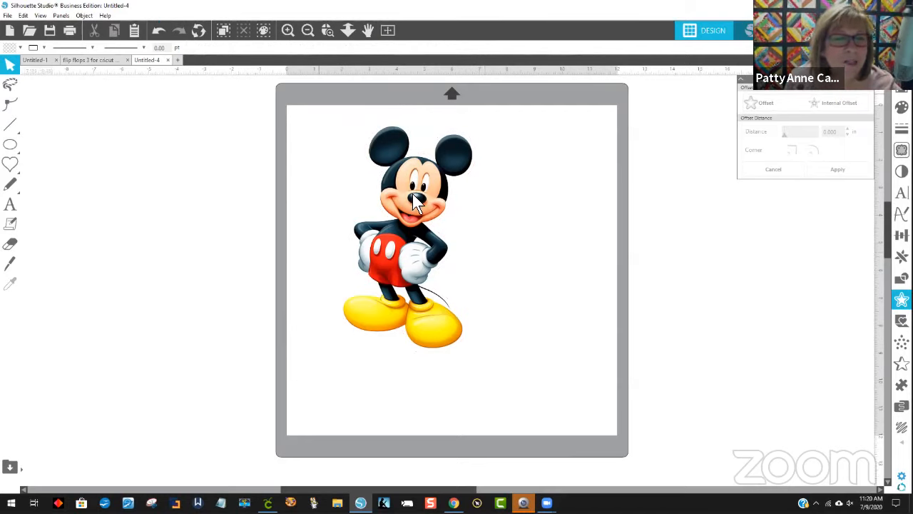
# Place a blue 8.857 by 10.202 in rectangle behind Mickey and move it to about X 0.23, Y 0.20
pyautogui.click(350, 204)
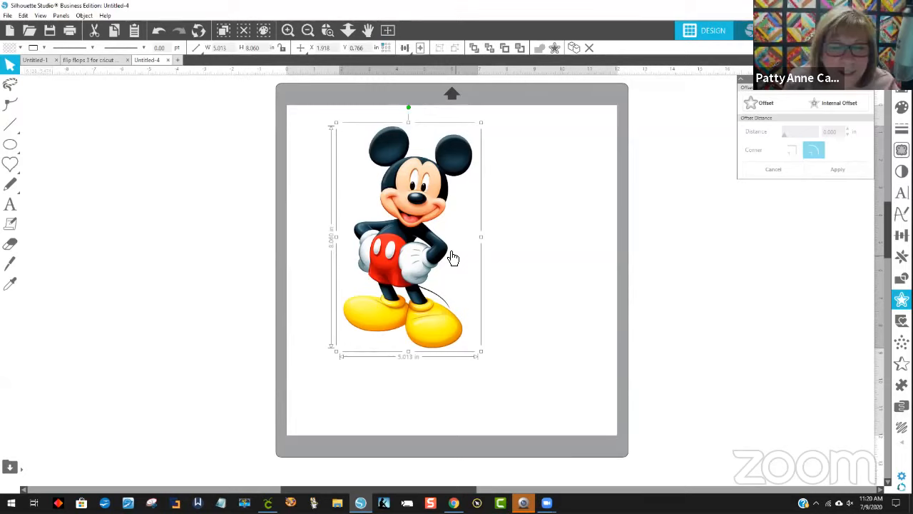
pyautogui.moveTo(452, 257); pyautogui.dragTo(378, 155)
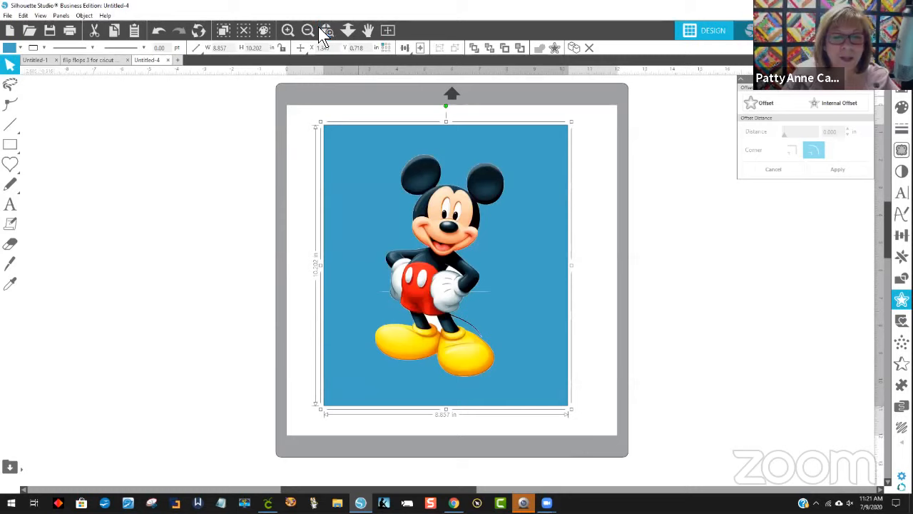
pyautogui.moveTo(391, 246); pyautogui.dragTo(357, 230)
# Edit Mickey's outline points and delete those forming the stray horizontal line beside the elbow on the image's right side
pyautogui.click(323, 31)
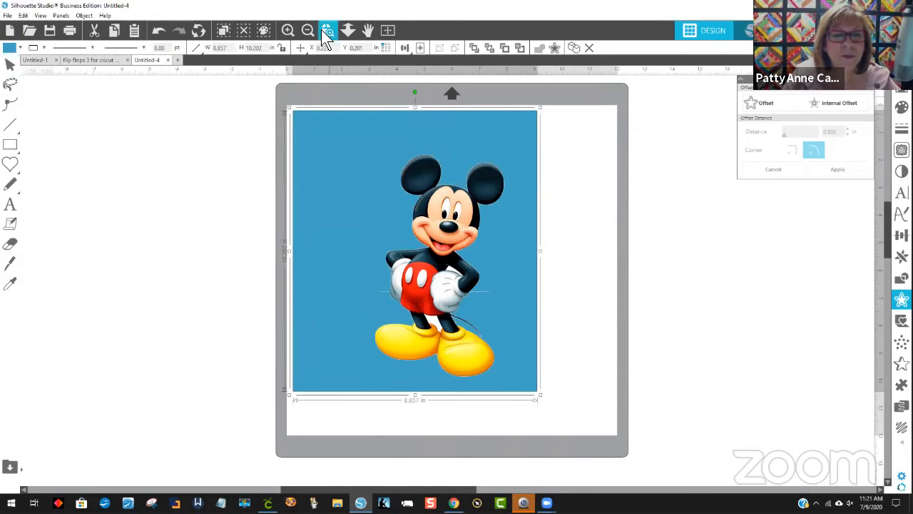
pyautogui.moveTo(532, 348); pyautogui.dragTo(567, 386)
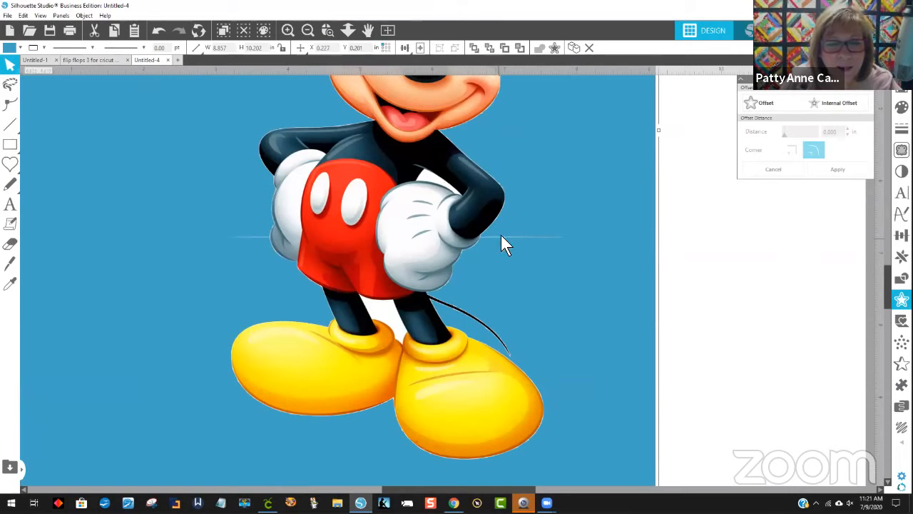
pyautogui.doubleClick(500, 236)
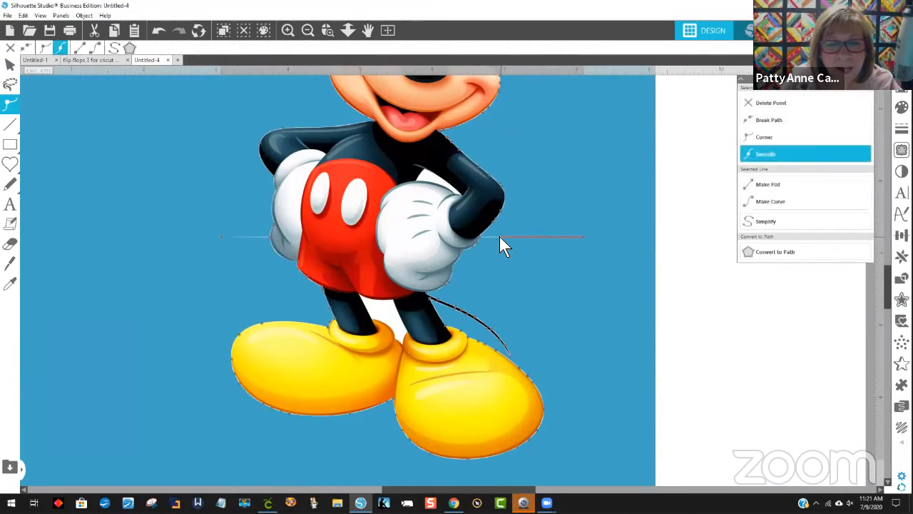
pyautogui.click(553, 246)
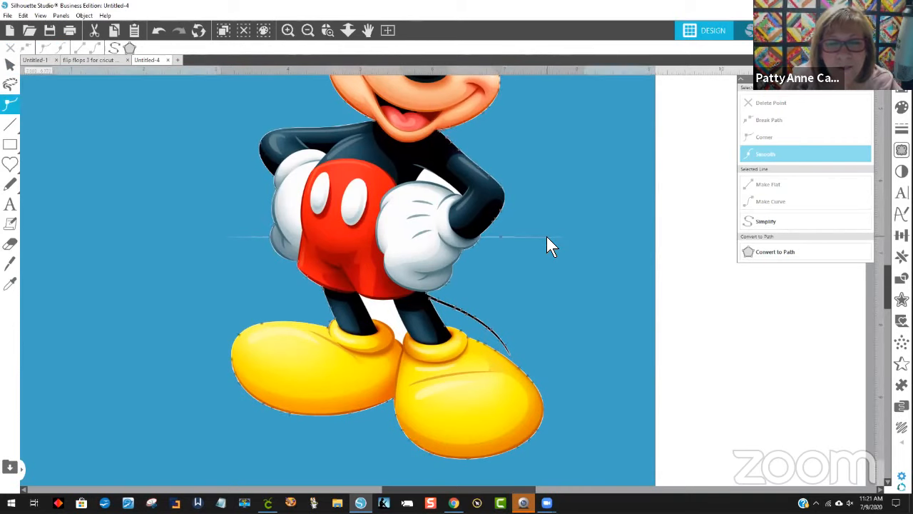
pyautogui.click(548, 239)
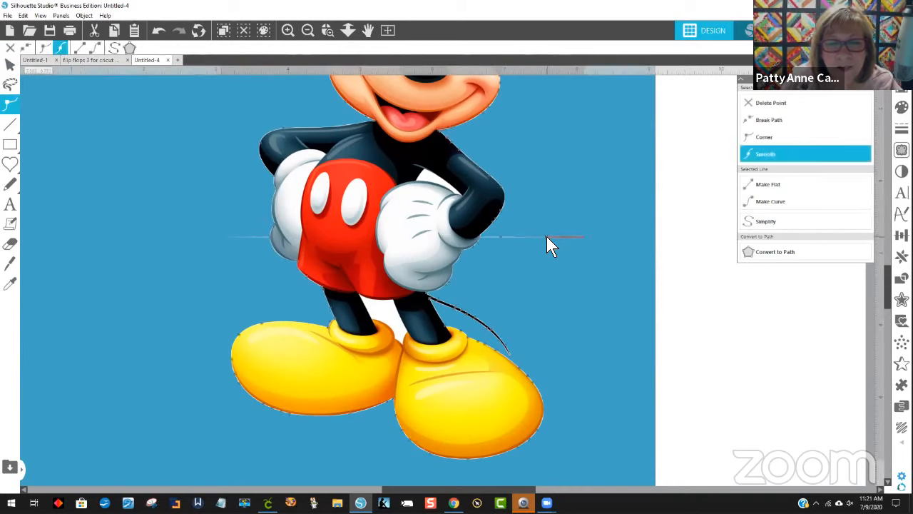
pyautogui.click(584, 238)
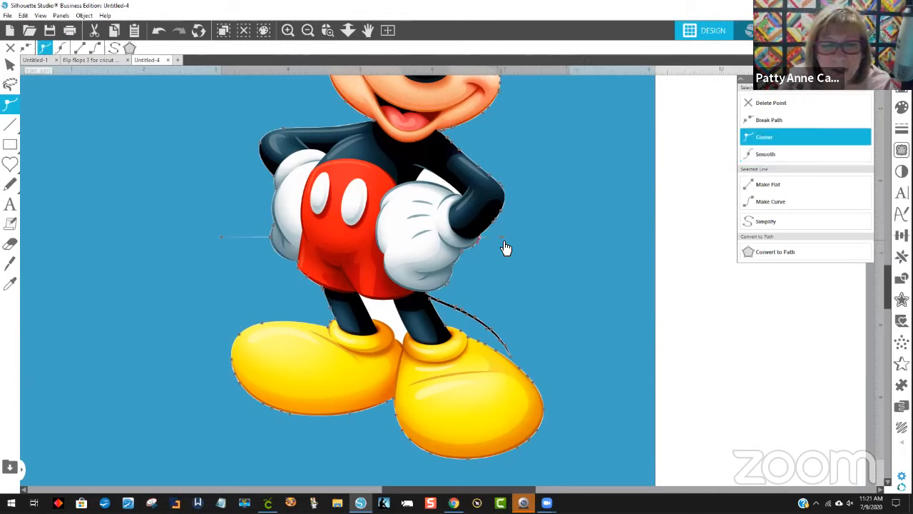
pyautogui.press('Delete')
pyautogui.press('Delete')
pyautogui.click(524, 254)
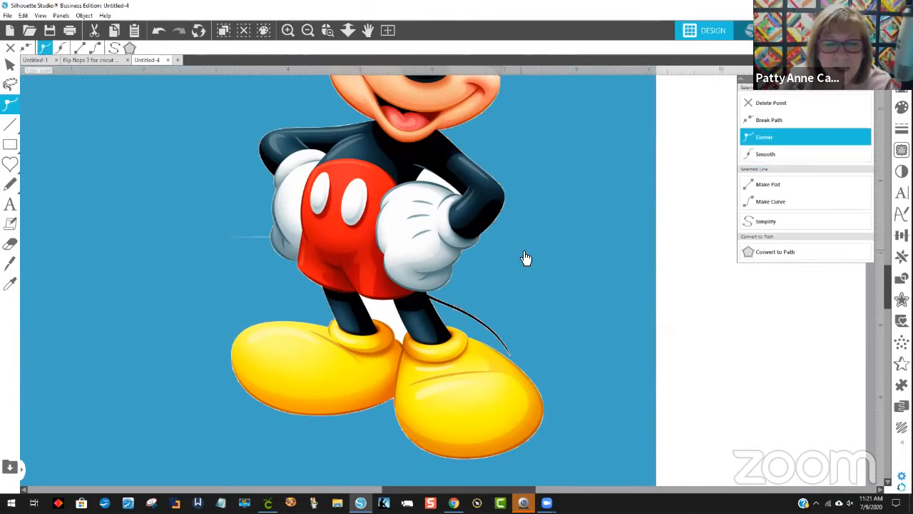
# Delete the outline points forming the stray horizontal line beside the glove on the image's left side
pyautogui.click(252, 241)
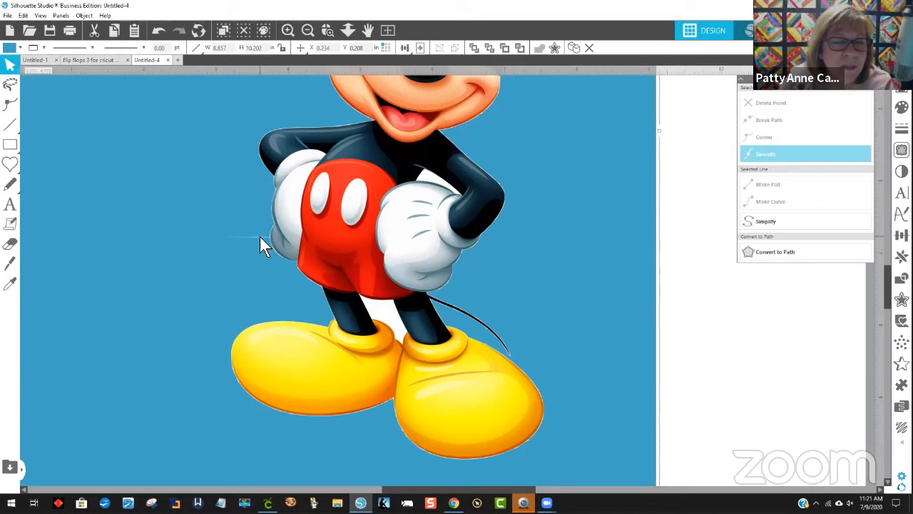
pyautogui.doubleClick(271, 232)
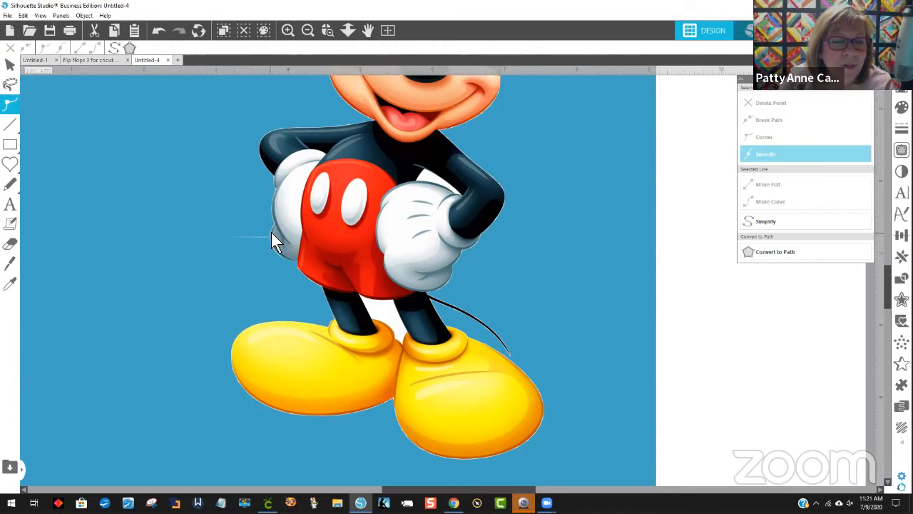
pyautogui.click(221, 236)
pyautogui.press('Delete')
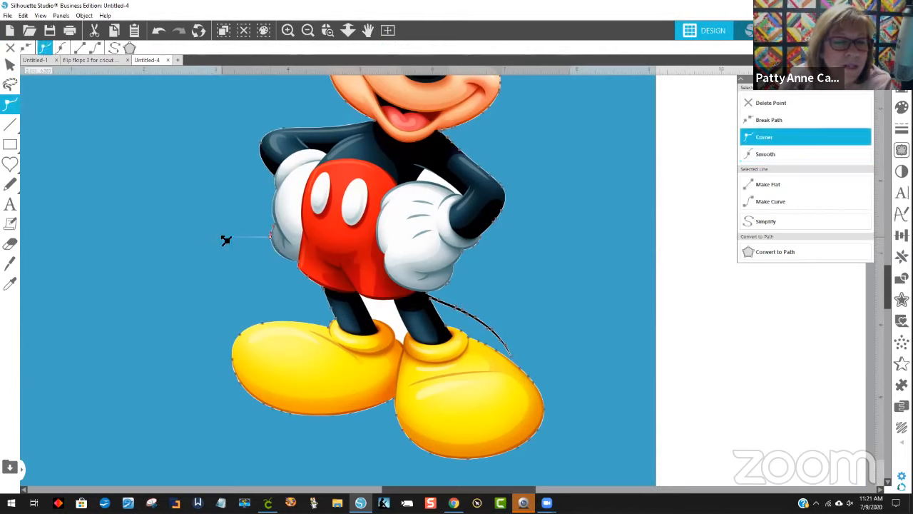
pyautogui.click(221, 236)
pyautogui.press('Delete')
pyautogui.click(226, 241)
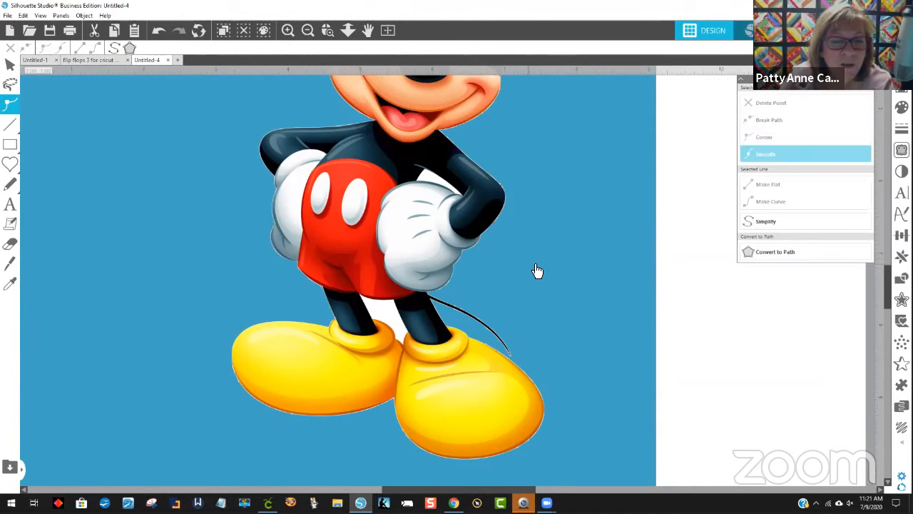
# Create a 0.125 in rounded-corner offset around the cleaned Mickey outline and fill it with white
pyautogui.scroll(2, 561, 258)
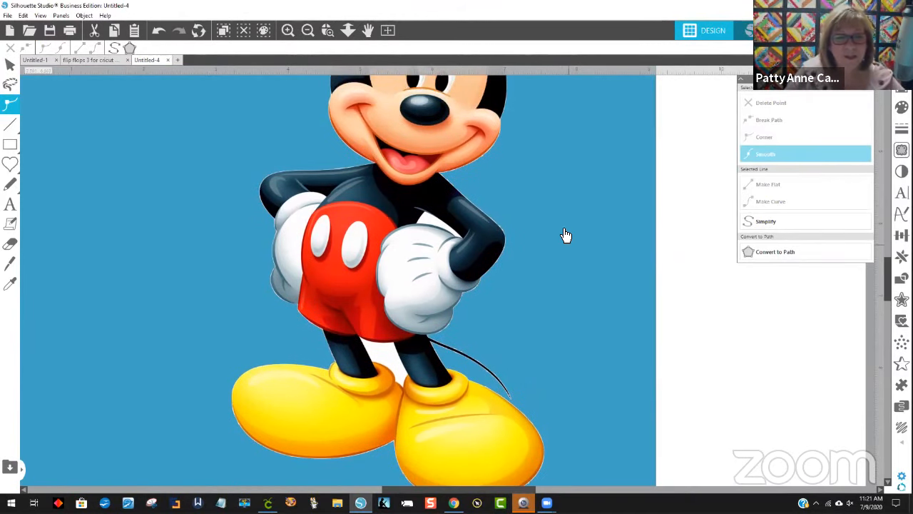
pyautogui.scroll(4, 563, 243)
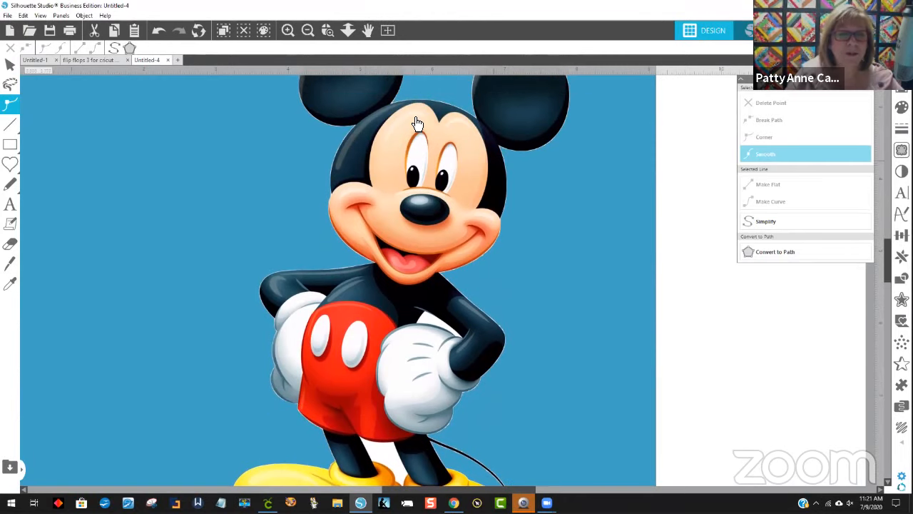
pyautogui.click(307, 29)
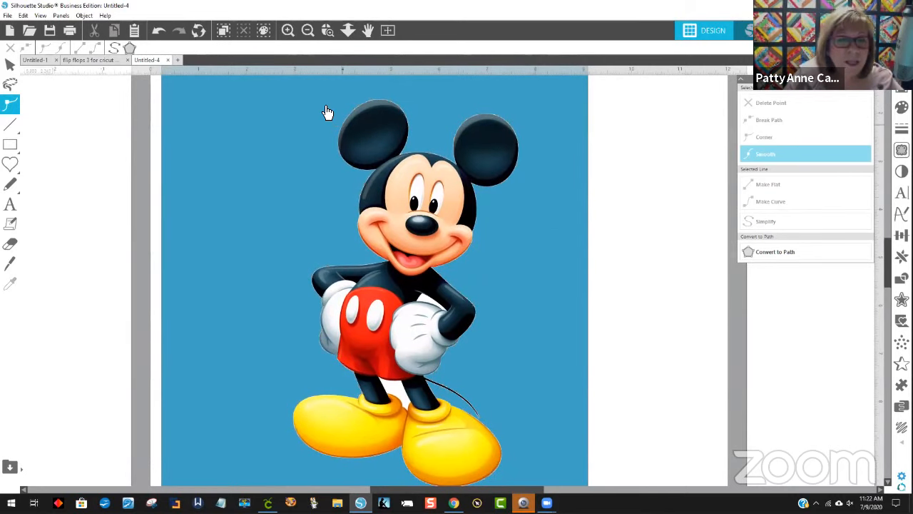
pyautogui.click(307, 30)
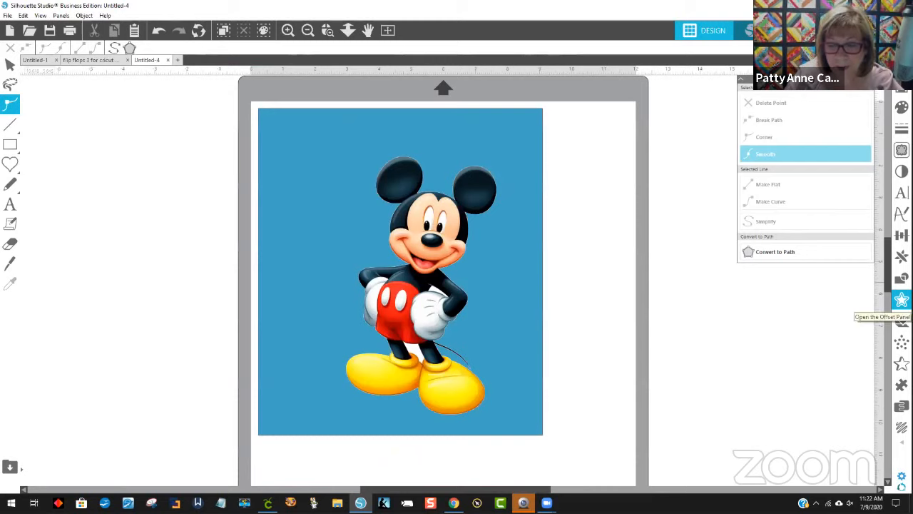
pyautogui.click(901, 301)
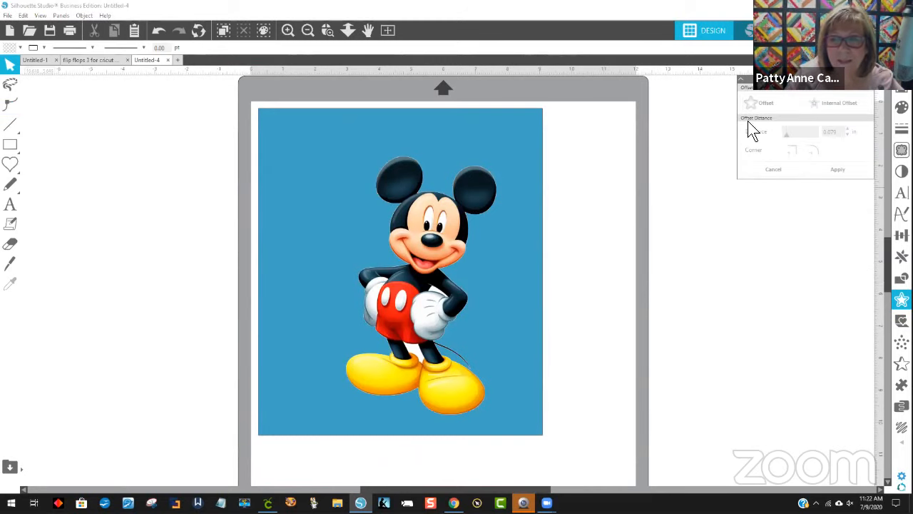
pyautogui.click(439, 223)
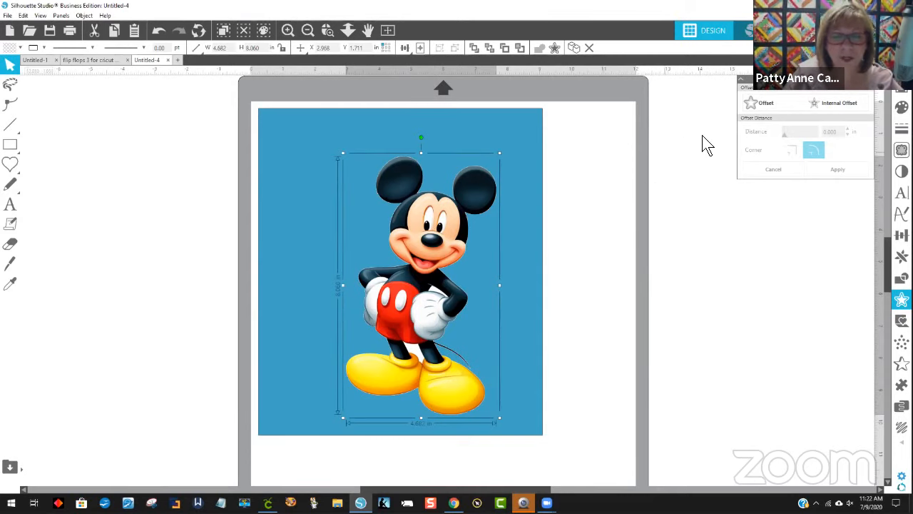
pyautogui.click(761, 103)
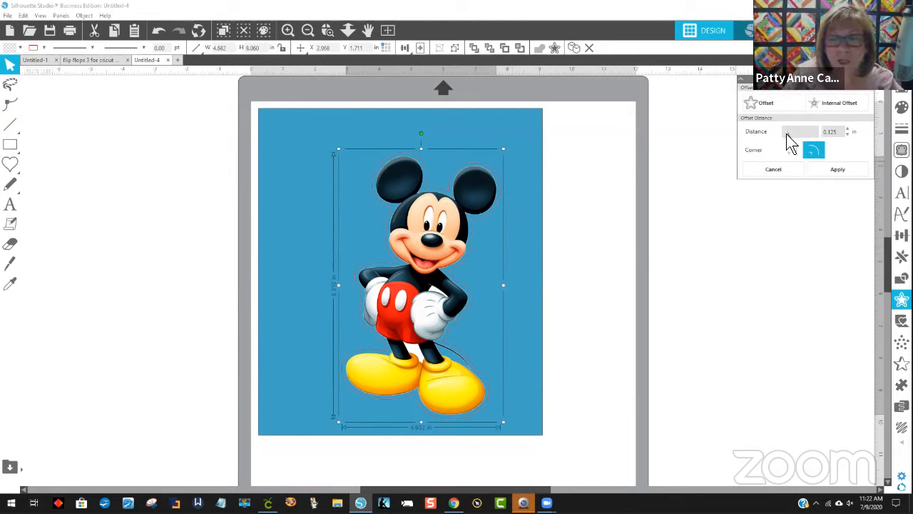
pyautogui.moveTo(786, 134)
pyautogui.mouseDown()
pyautogui.moveTo(804, 135)
pyautogui.moveTo(788, 135)
pyautogui.mouseUp()
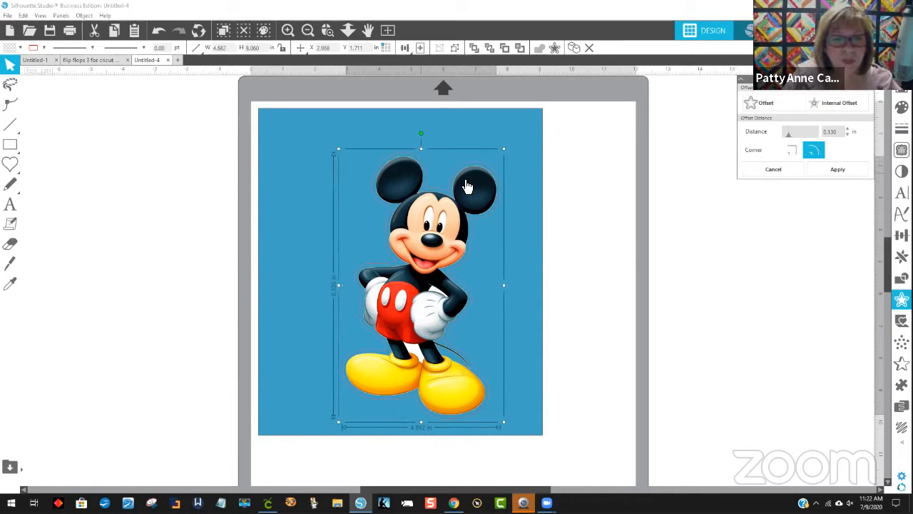
pyautogui.click(848, 130)
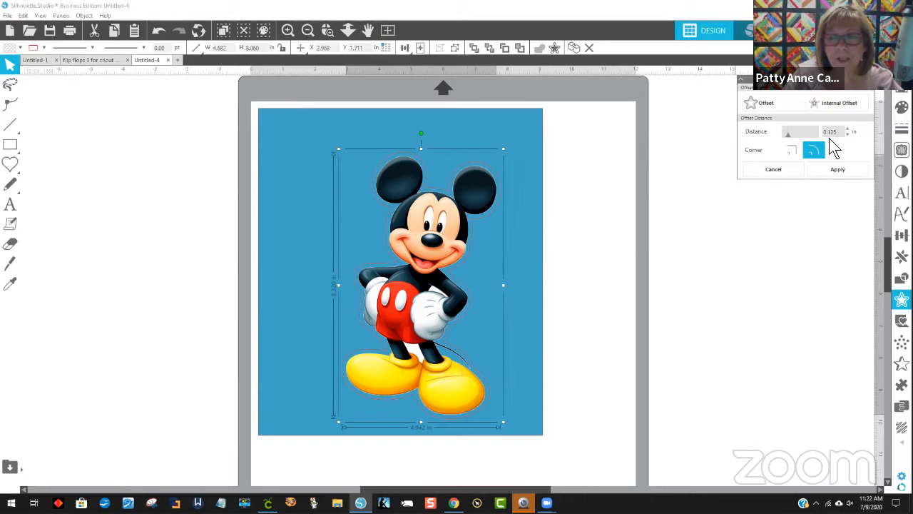
pyautogui.click(20, 47)
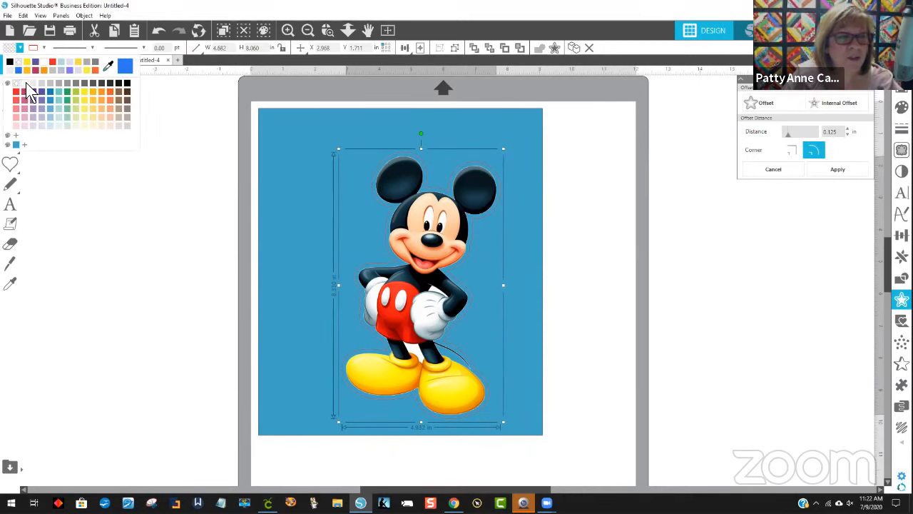
pyautogui.click(26, 81)
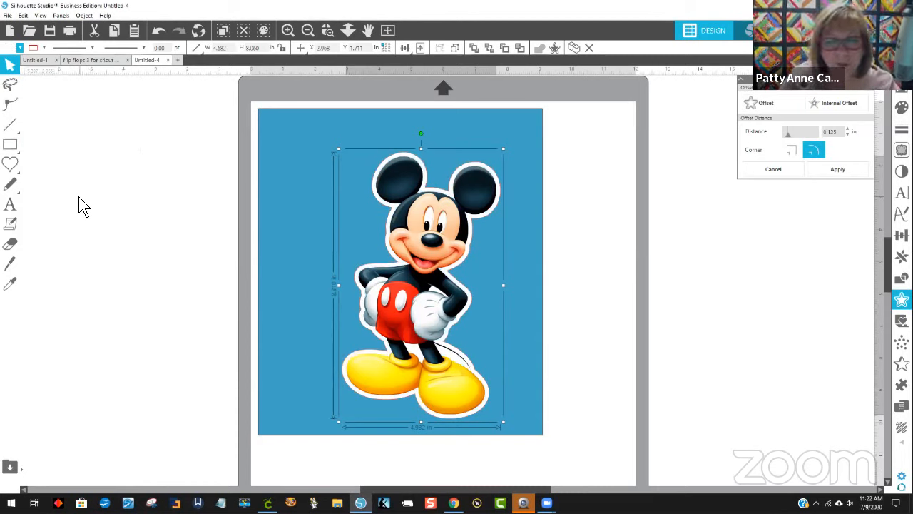
# Move the blue rectangle off the page beside the mat, and group Mickey with his white offset
pyautogui.moveTo(286, 196); pyautogui.dragTo(332, 211)
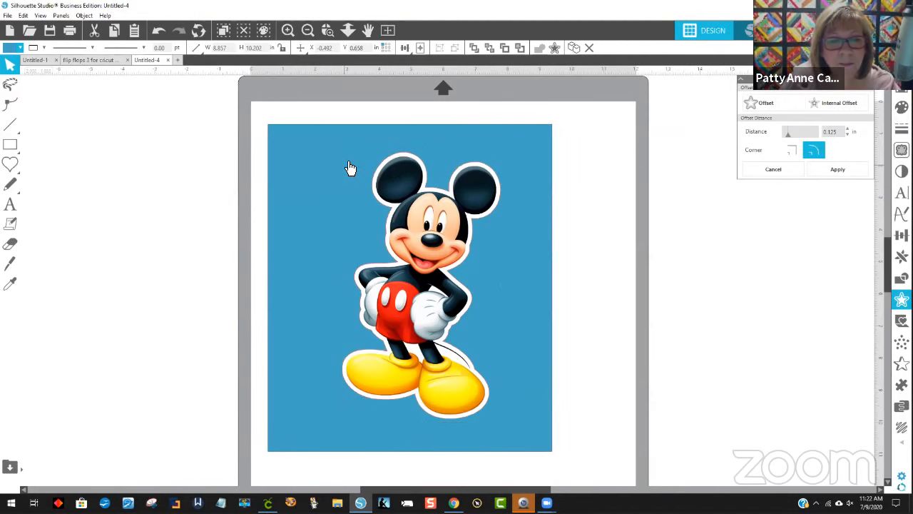
pyautogui.moveTo(506, 300); pyautogui.dragTo(320, 312)
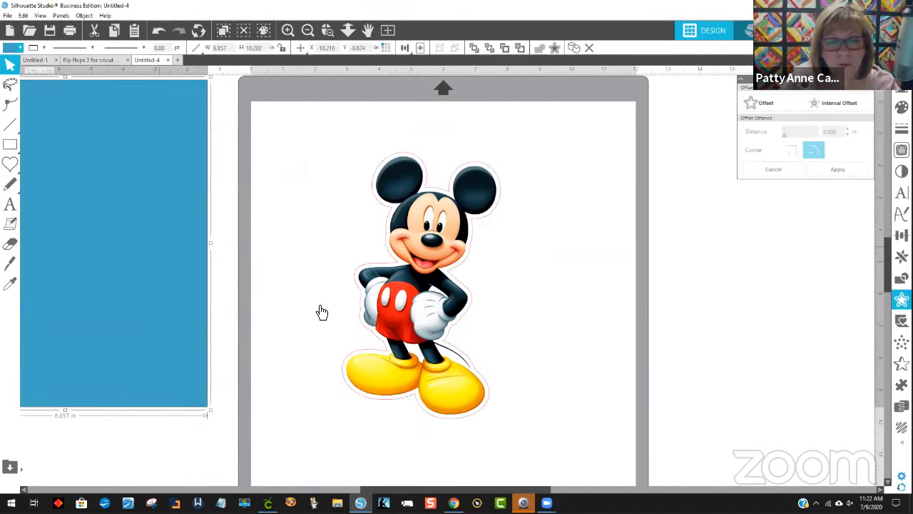
pyautogui.click(446, 387)
pyautogui.rightClick(448, 286)
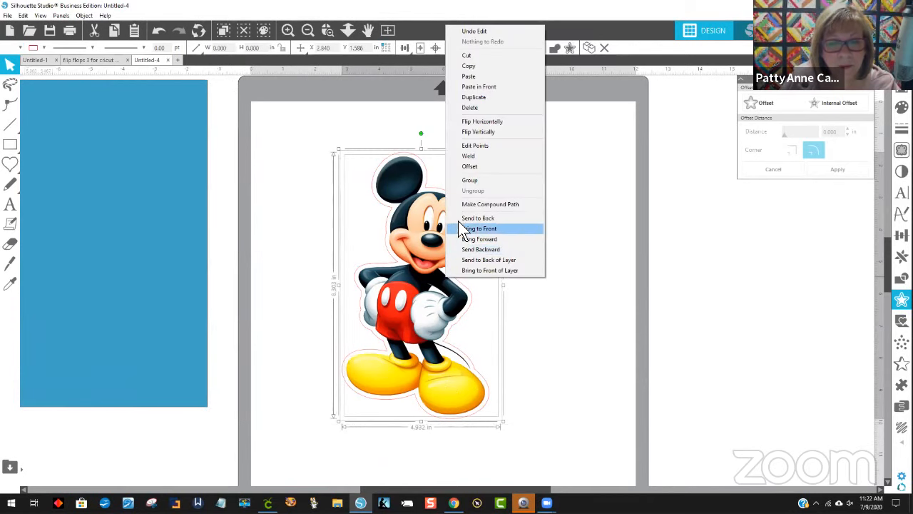
pyautogui.click(468, 183)
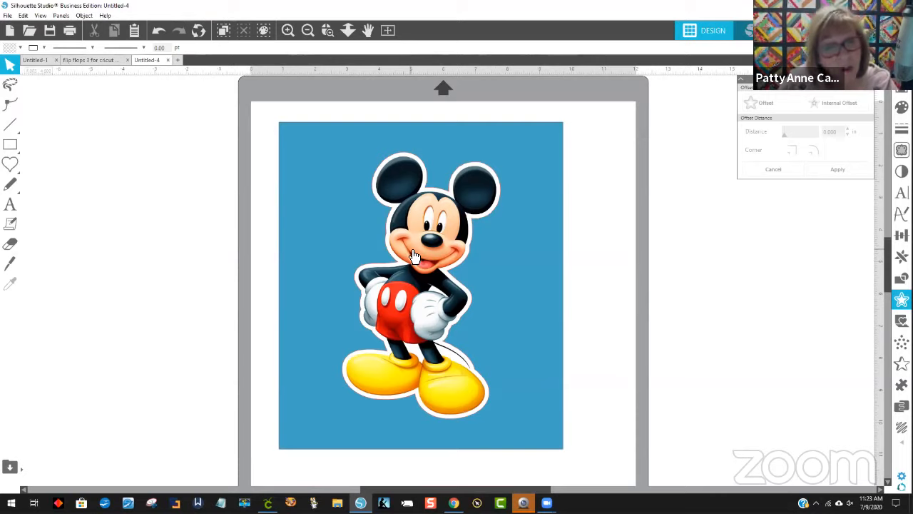
# Shift the grouped Mickey to about X 2.796, Y 1.424, then take the blue rectangle off the page and put it back behind him
pyautogui.moveTo(423, 245); pyautogui.dragTo(430, 237)
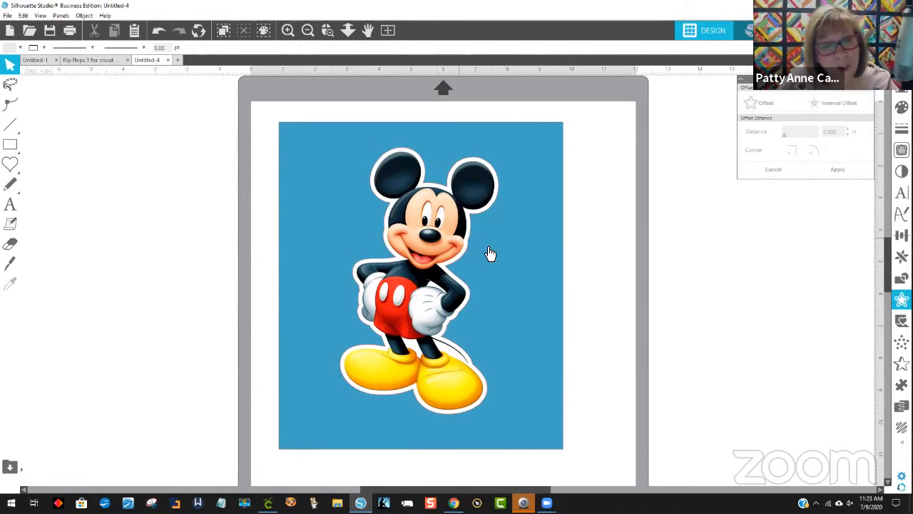
pyautogui.moveTo(489, 255); pyautogui.dragTo(131, 271)
pyautogui.click(397, 259)
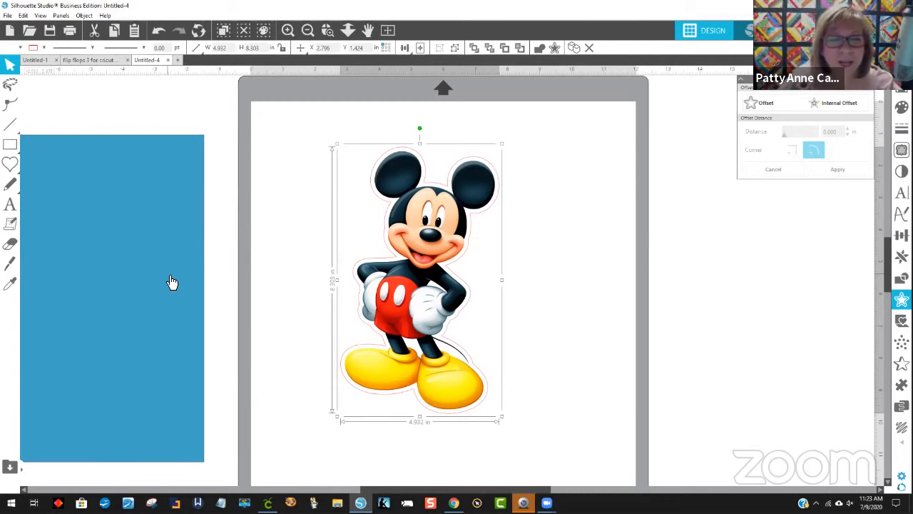
pyautogui.moveTo(172, 282); pyautogui.dragTo(531, 268)
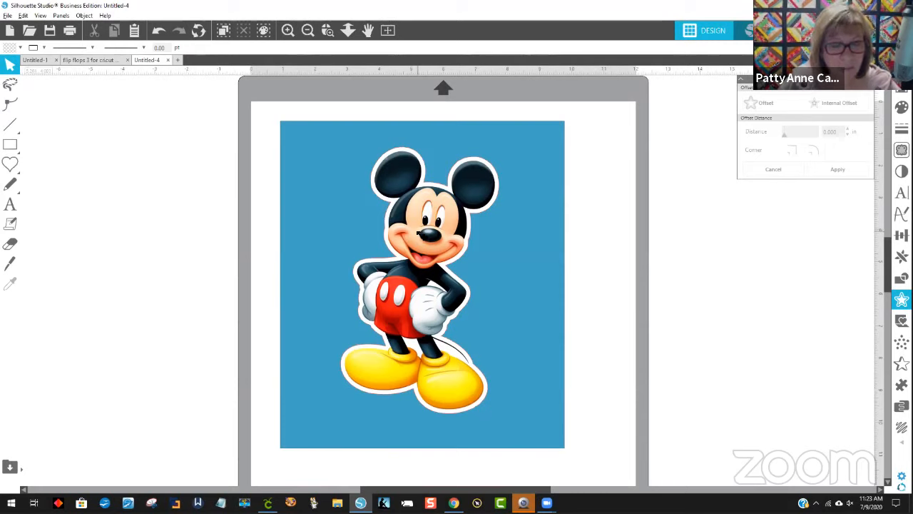
# Place two copies of the grouped Mickey side by side and set the right-hand copy's line color to light grey
pyautogui.moveTo(420, 232); pyautogui.dragTo(517, 237)
pyautogui.moveTo(352, 271); pyautogui.dragTo(358, 271)
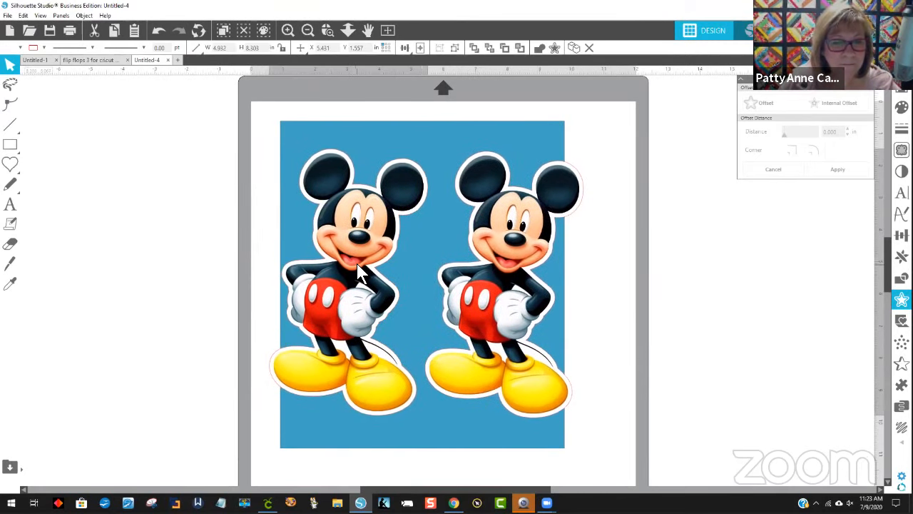
pyautogui.click(513, 283)
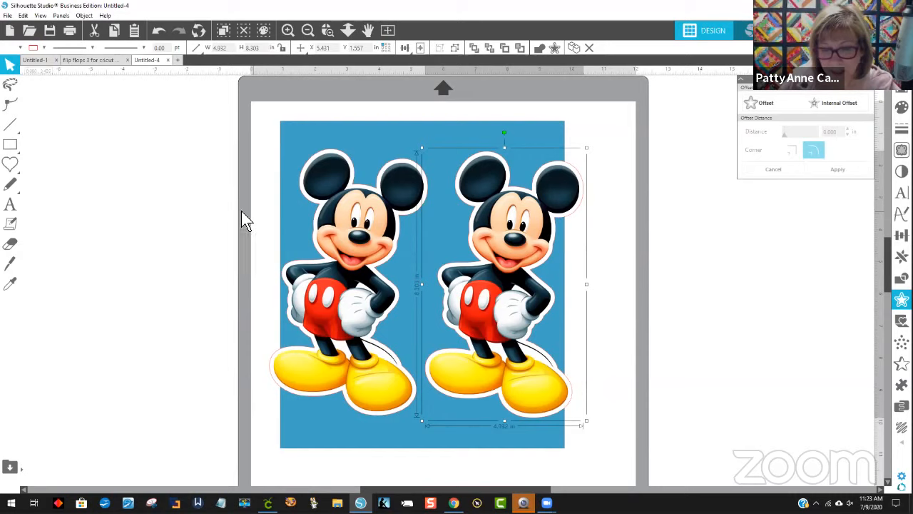
pyautogui.click(34, 45)
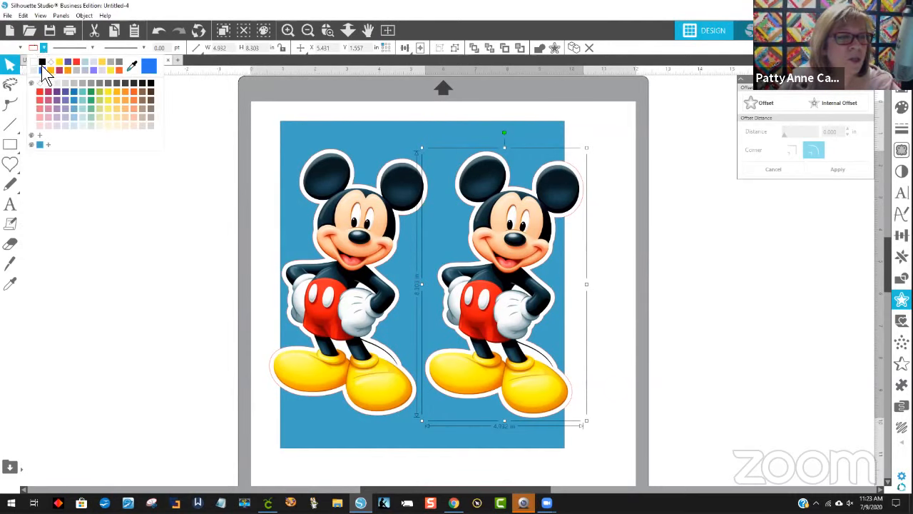
pyautogui.click(75, 85)
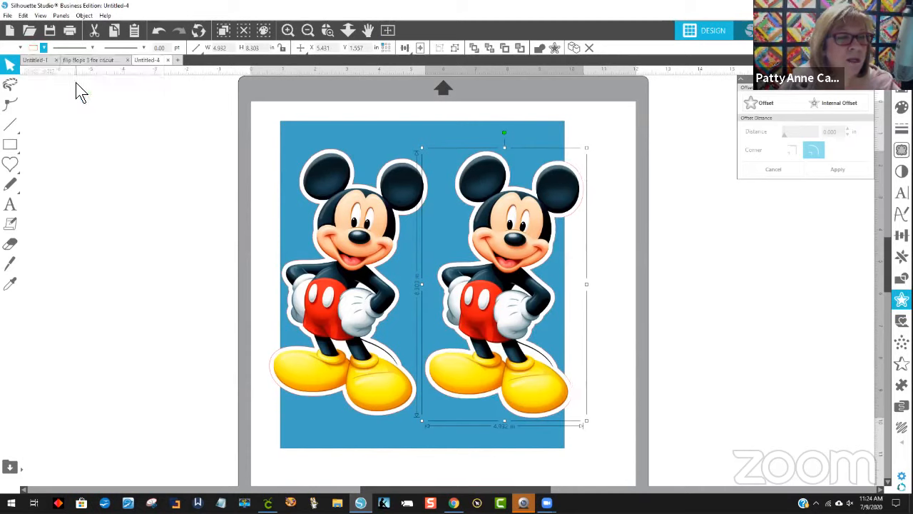
# Delete the blue background rectangle behind the two Mickeys
pyautogui.click(610, 261)
pyautogui.click(379, 139)
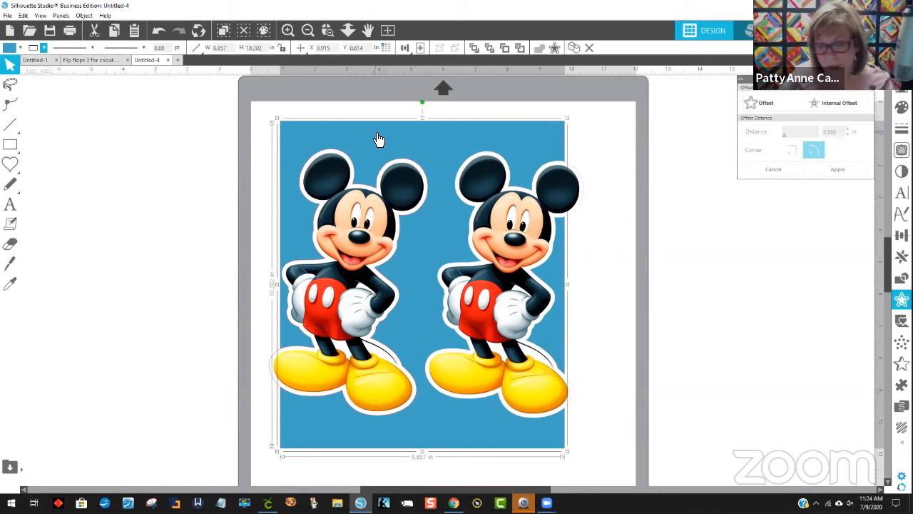
pyautogui.press('Delete')
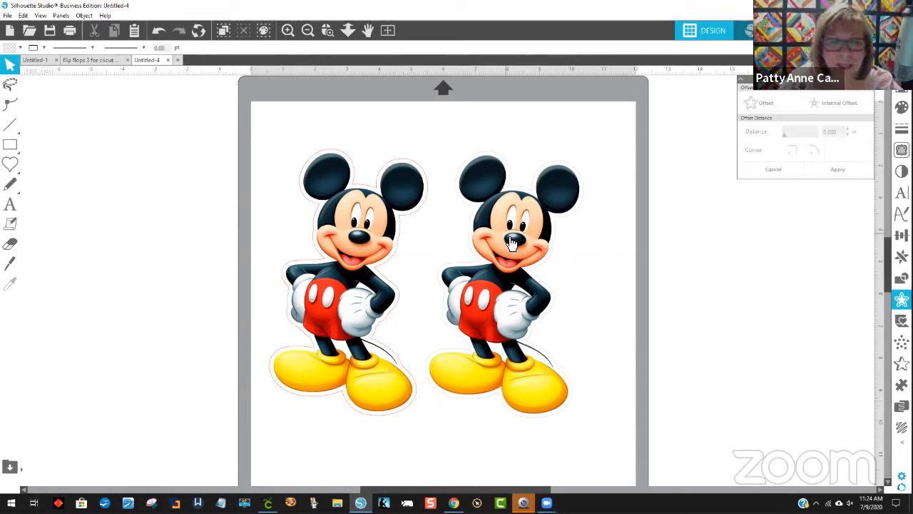
# Reposition the two Mickeys so they stand apart, the left at about X 1.242, Y 1.675 and the right at about X 6.156, Y 1.720
pyautogui.moveTo(507, 232); pyautogui.dragTo(526, 233)
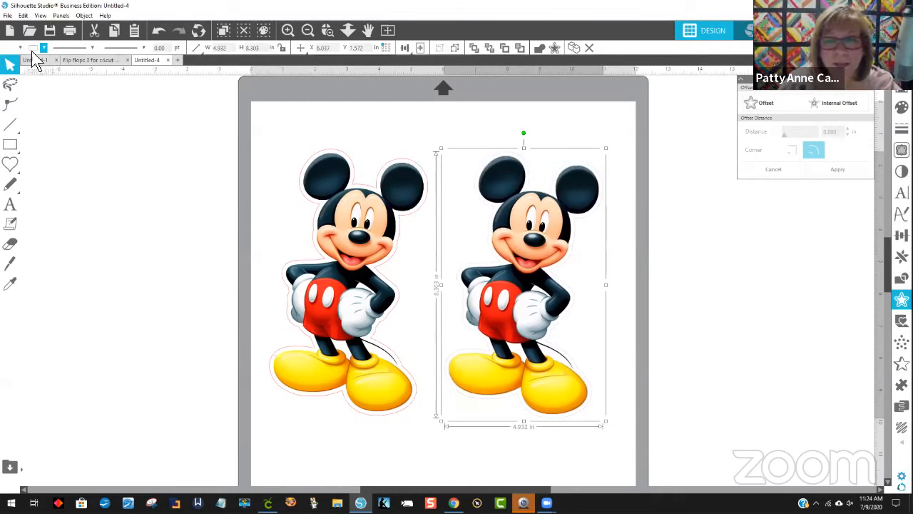
pyautogui.click(368, 284)
pyautogui.moveTo(367, 278); pyautogui.dragTo(389, 284)
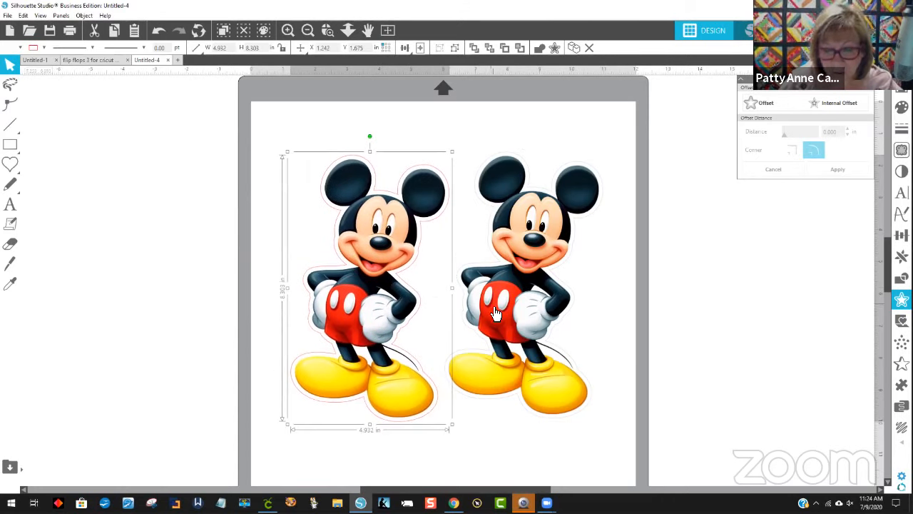
pyautogui.moveTo(497, 300); pyautogui.dragTo(498, 296)
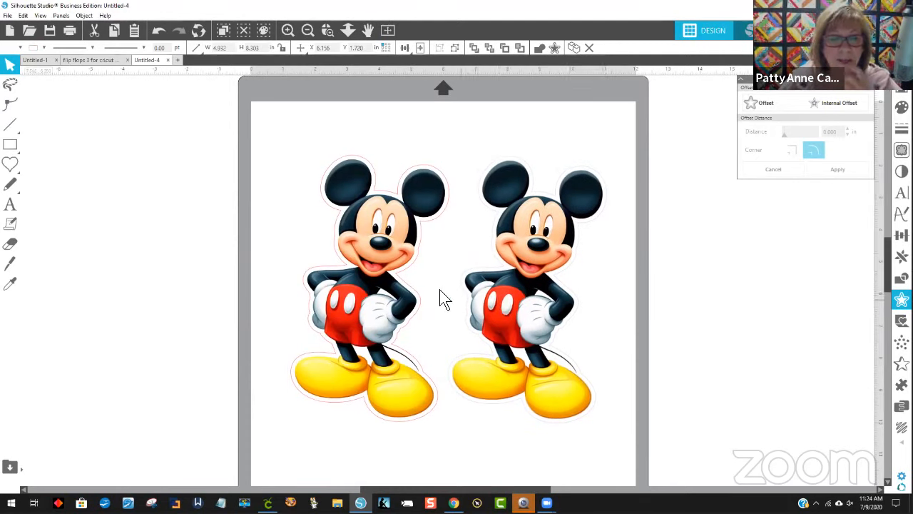
# Select both Mickeys, start saving the selection to the hard drive in Downloads, and name the file mickey
pyautogui.moveTo(310, 150); pyautogui.dragTo(585, 372)
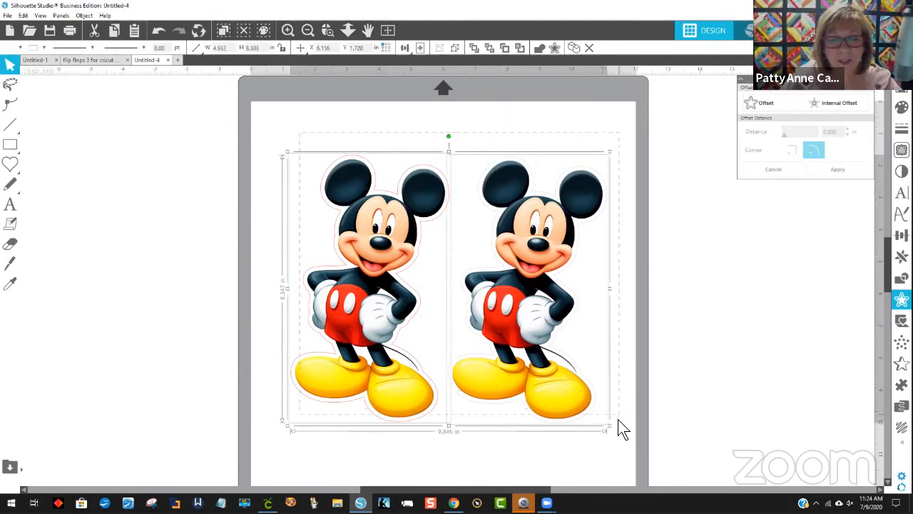
pyautogui.click(7, 15)
pyautogui.moveTo(55, 114)
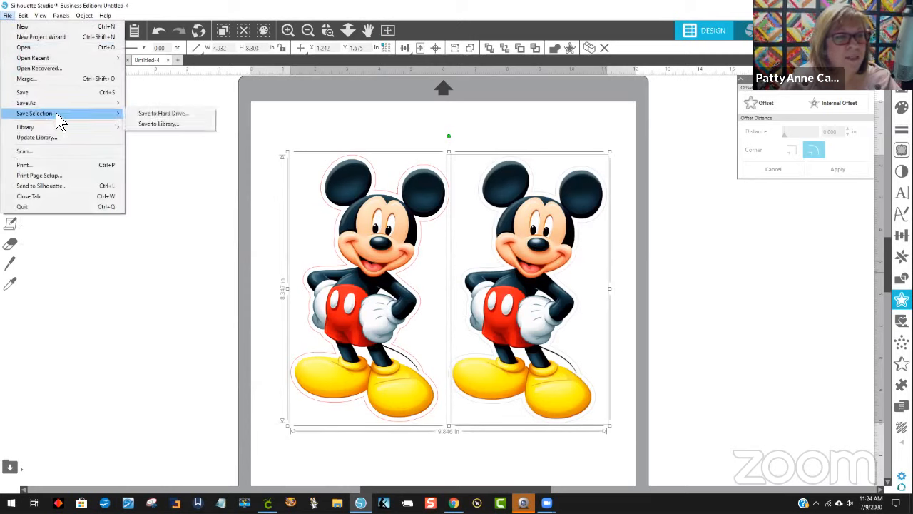
pyautogui.click(142, 113)
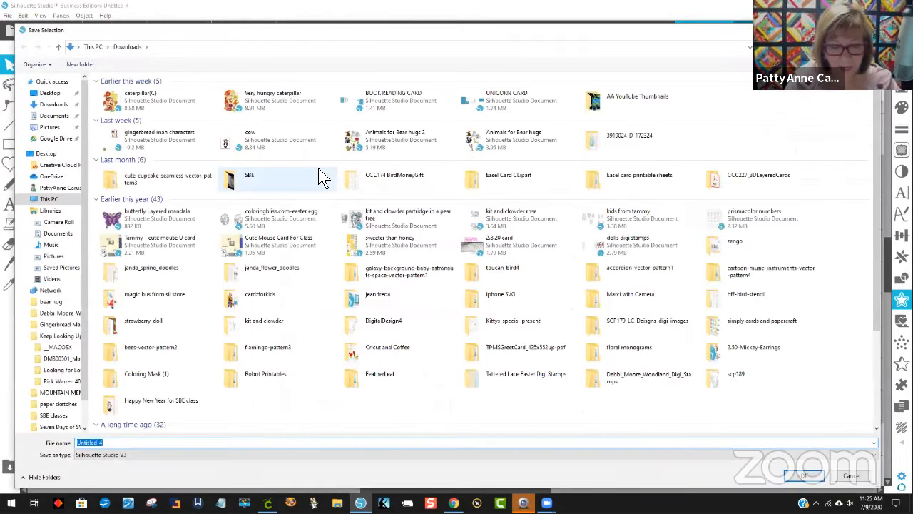
pyautogui.write('mickey')
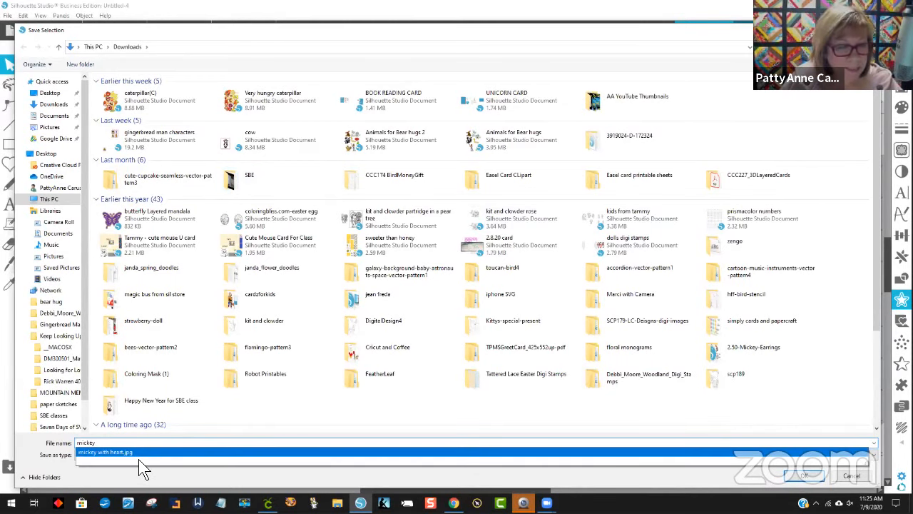
pyautogui.click(212, 430)
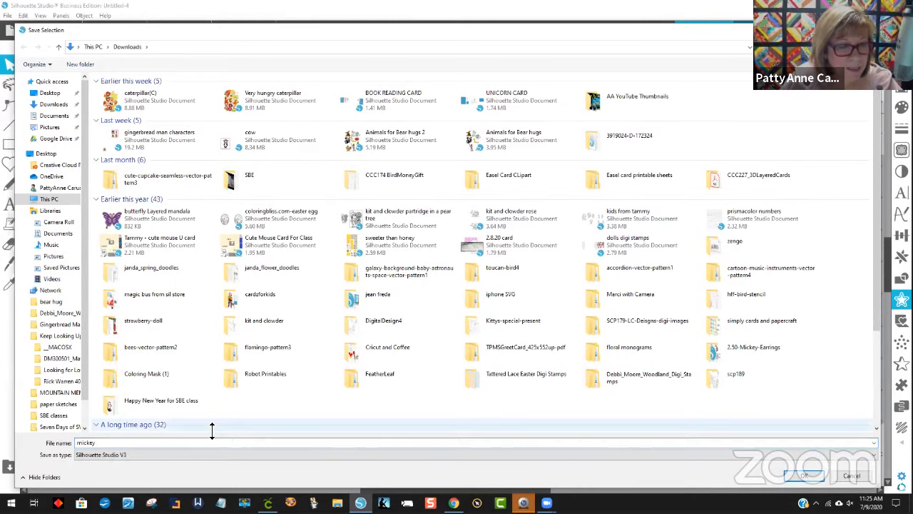
pyautogui.click(120, 454)
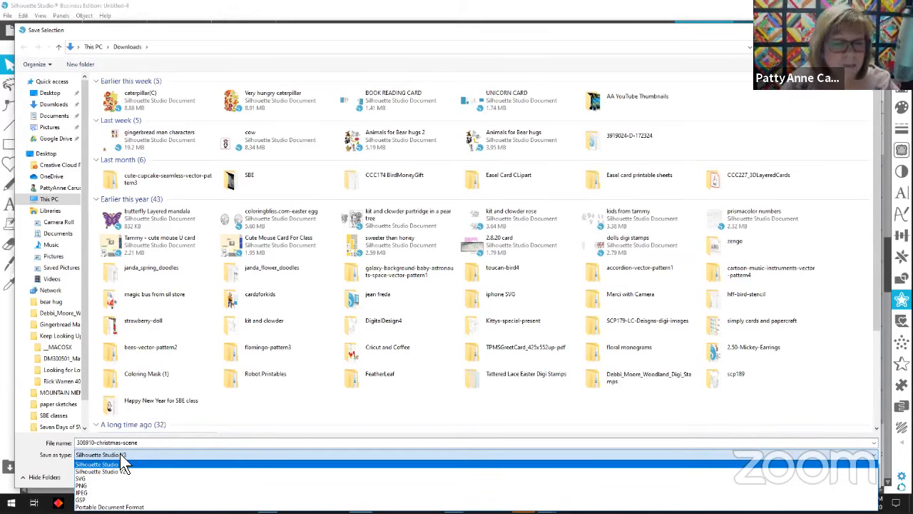
pyautogui.click(152, 440)
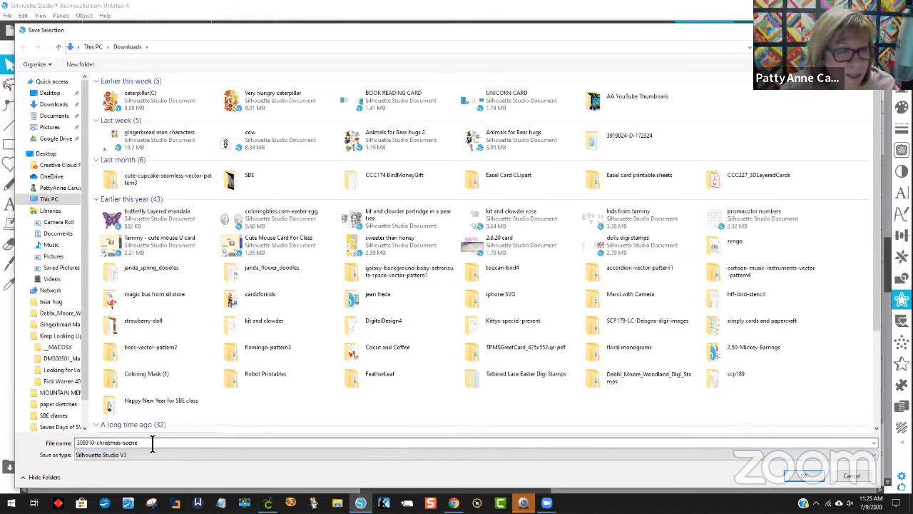
pyautogui.moveTo(152, 443); pyautogui.dragTo(46, 436)
pyautogui.write('mi')
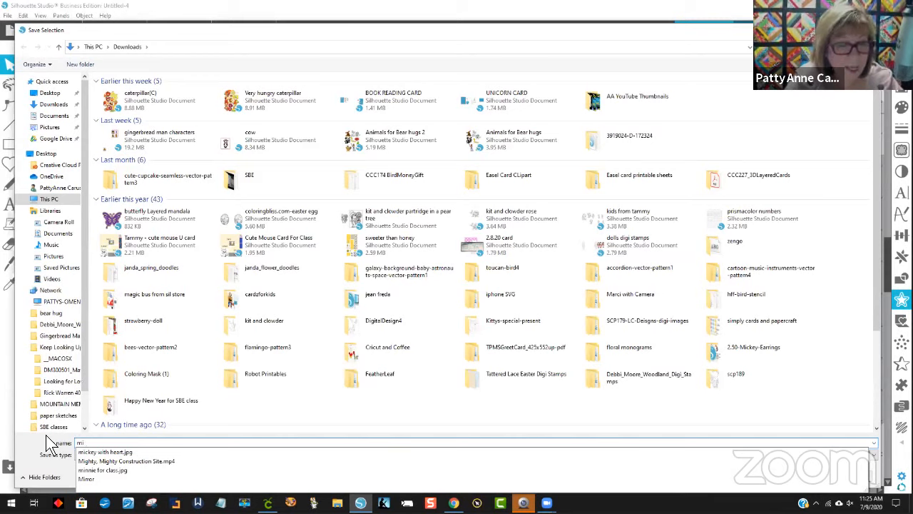
pyautogui.write('ckey')
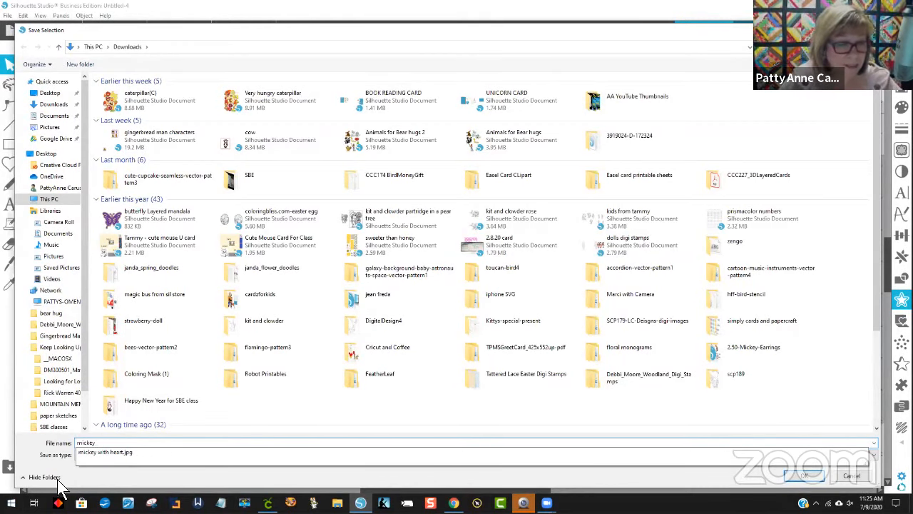
# Set the file type to JPEG and export the selection at 1477 by 1252 pixels, 150 dots per inch
pyautogui.click(96, 473)
pyautogui.click(124, 453)
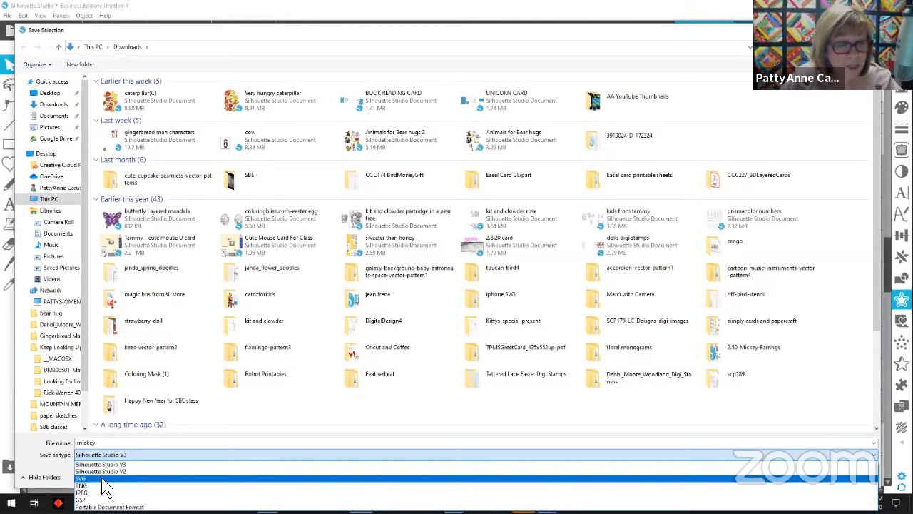
pyautogui.click(92, 492)
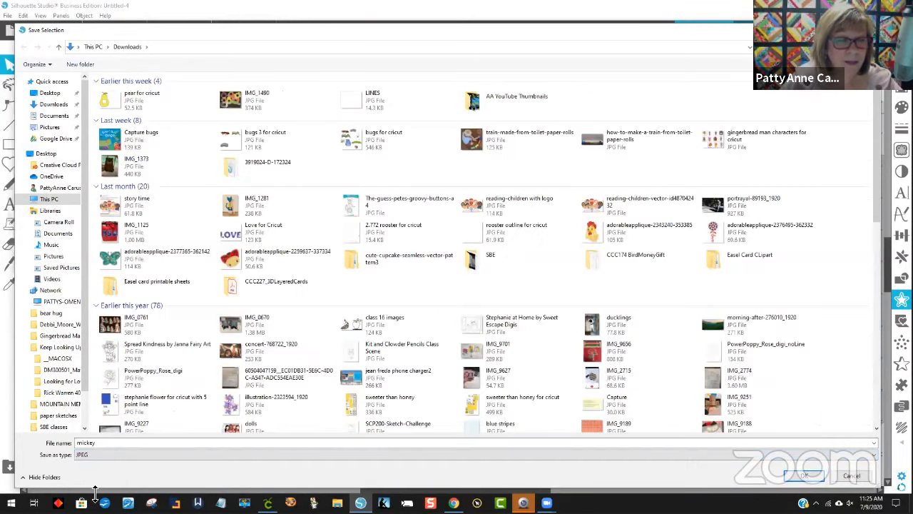
pyautogui.click(804, 475)
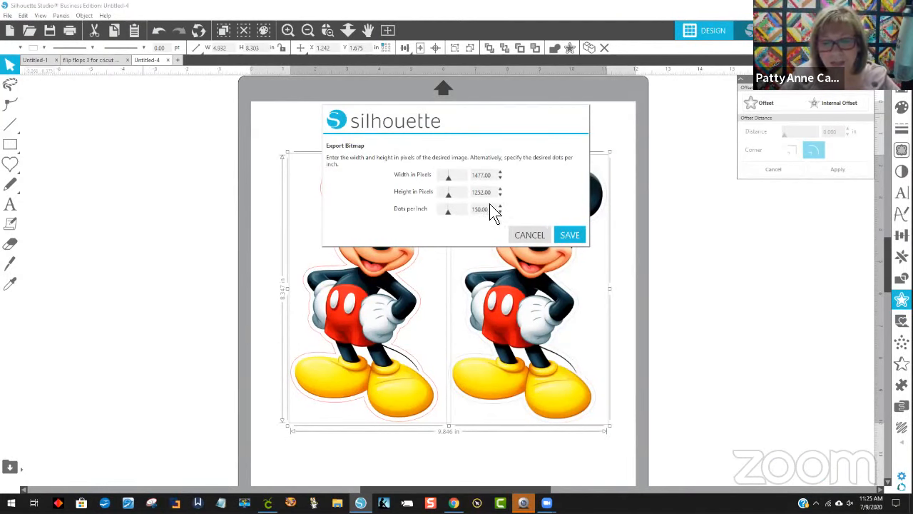
pyautogui.click(571, 236)
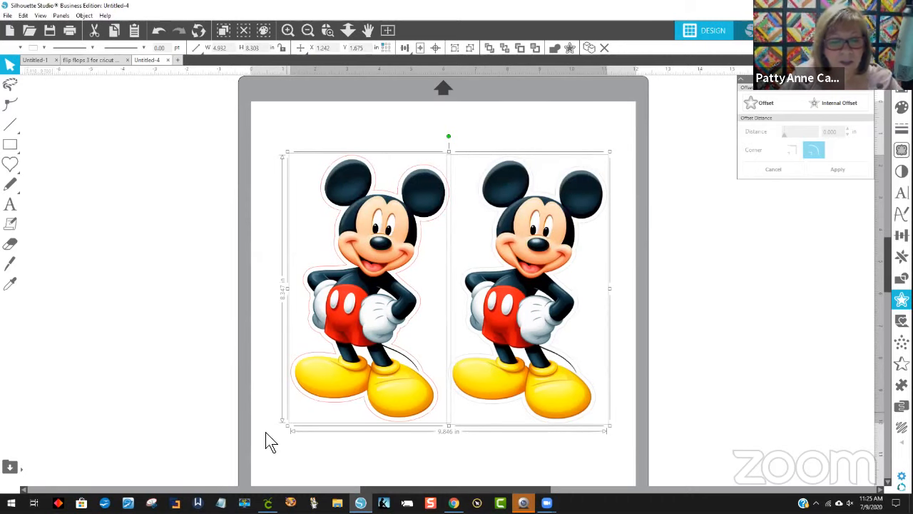
# Switch to Cricut Design Space and start a new project, replacing the unsaved flip-flop project
pyautogui.click(268, 503)
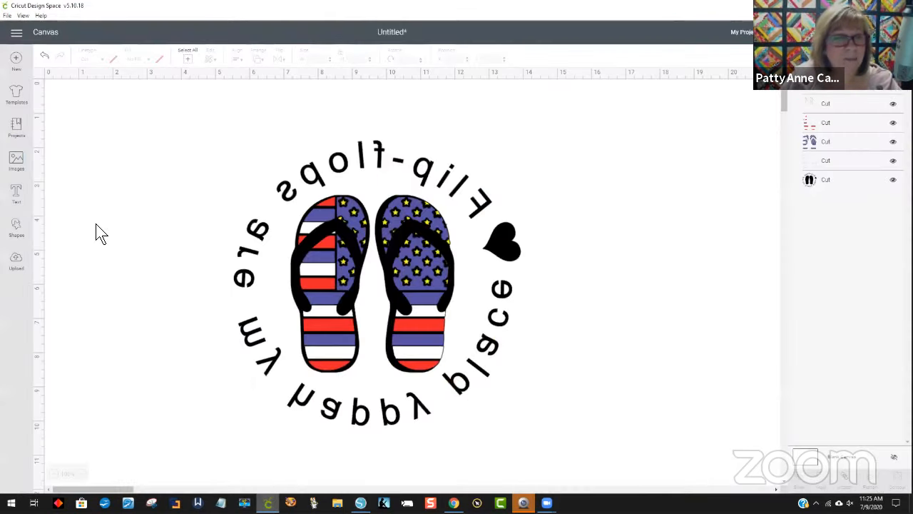
pyautogui.click(19, 63)
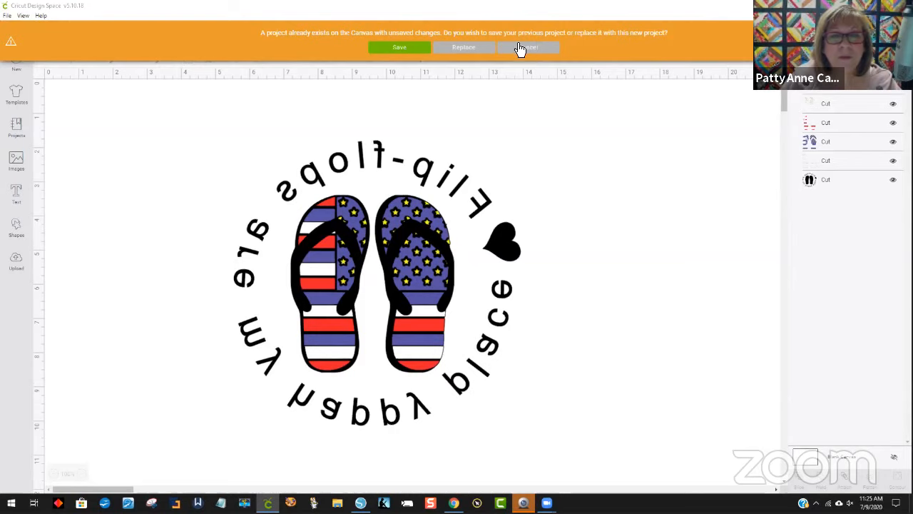
pyautogui.click(479, 50)
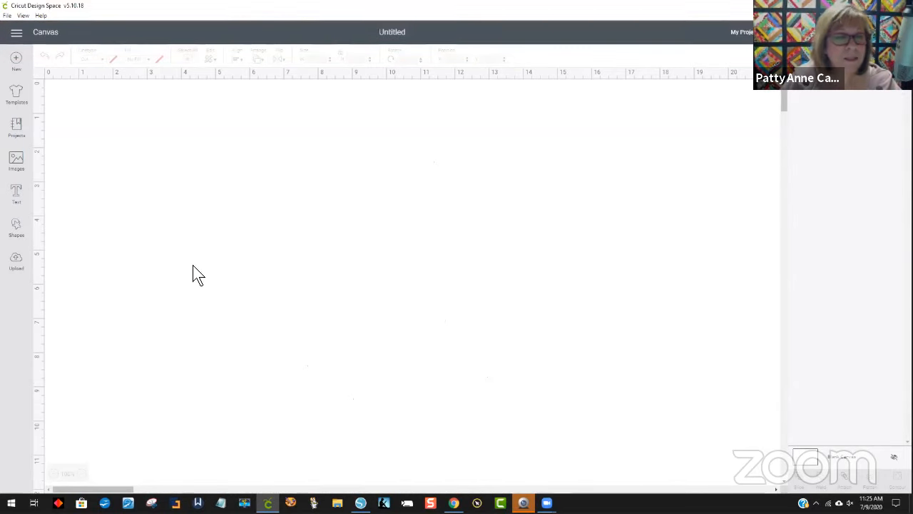
# Upload the mickey JPG image from the Downloads folder and set its image type to Complex
pyautogui.click(17, 261)
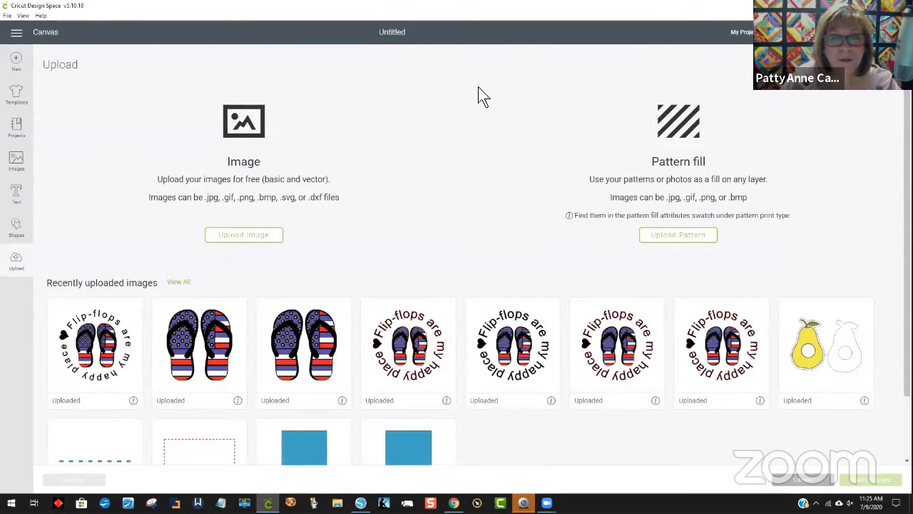
pyautogui.click(240, 239)
pyautogui.click(467, 260)
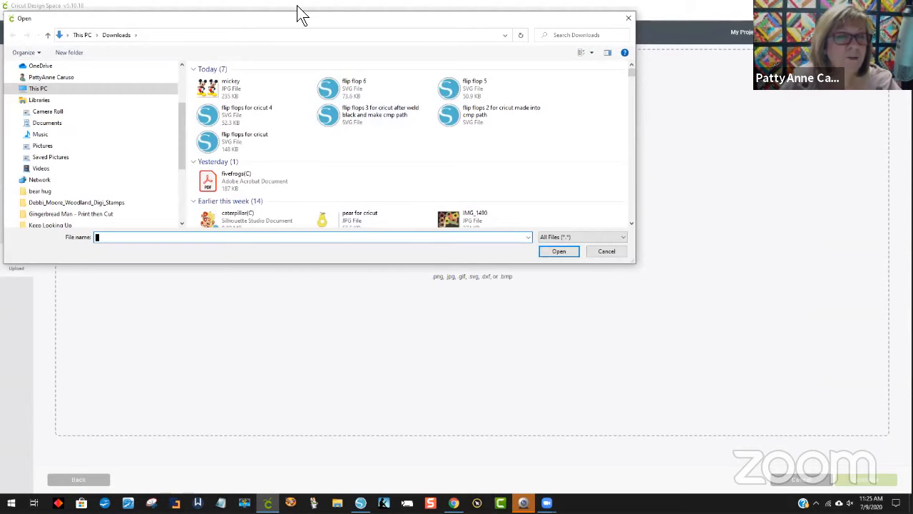
pyautogui.click(274, 156)
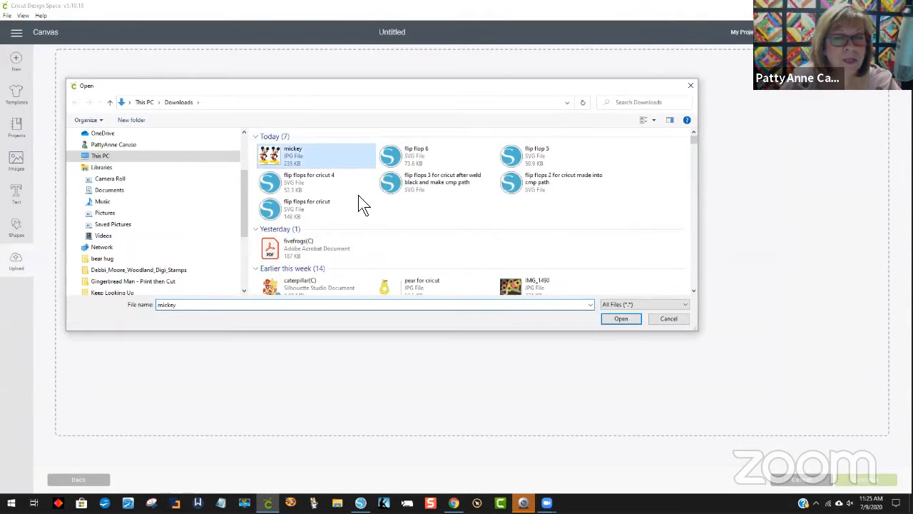
pyautogui.click(621, 319)
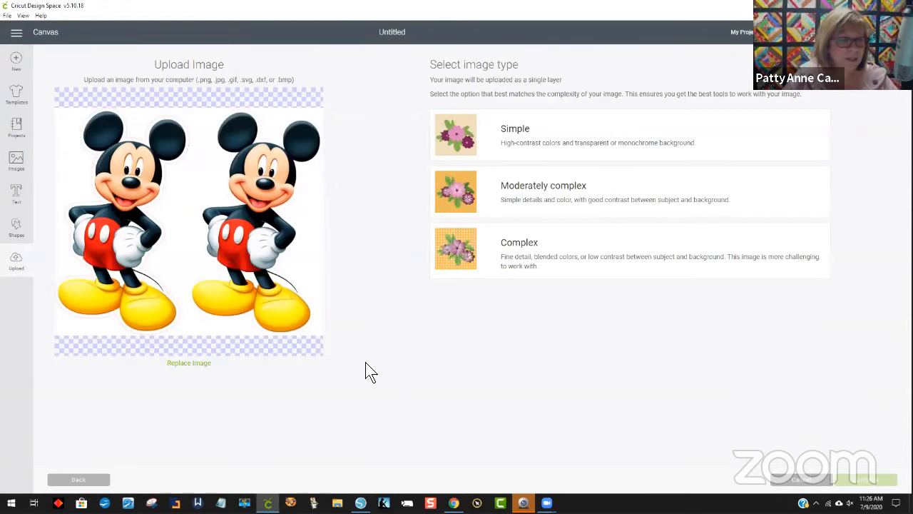
pyautogui.click(604, 262)
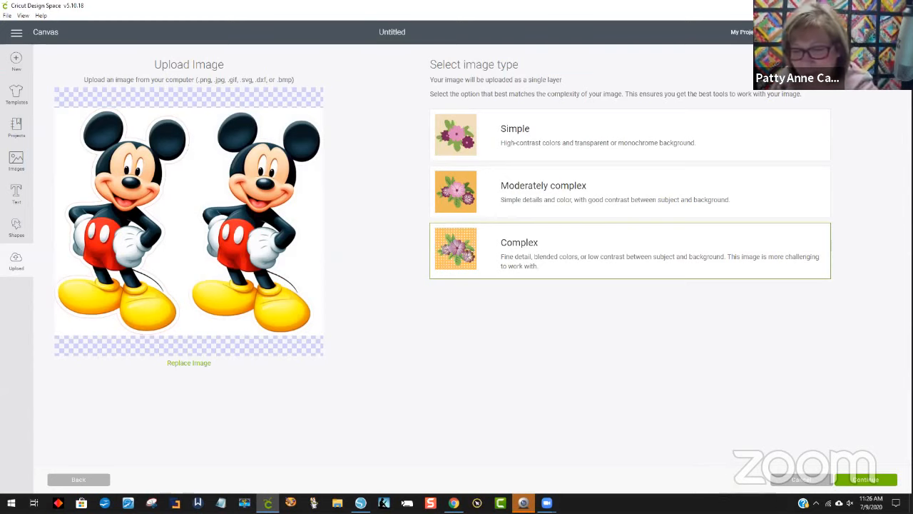
pyautogui.click(865, 479)
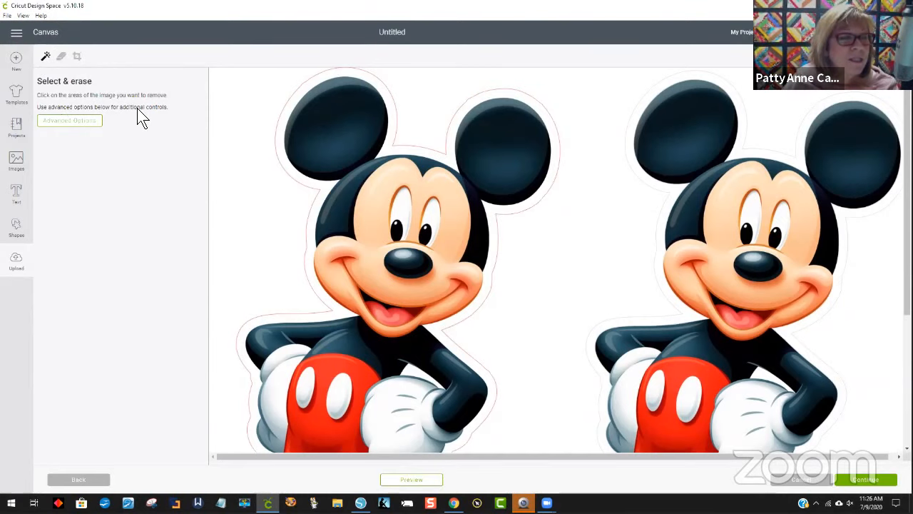
# Erase the white background beside the left Mickey, and undo an attempt to erase the area between the two Mickeys
pyautogui.click(248, 84)
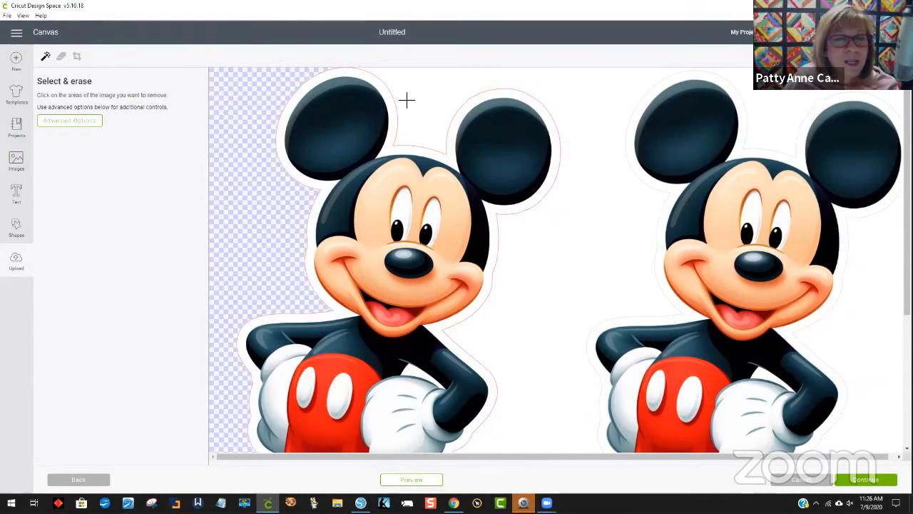
pyautogui.click(631, 196)
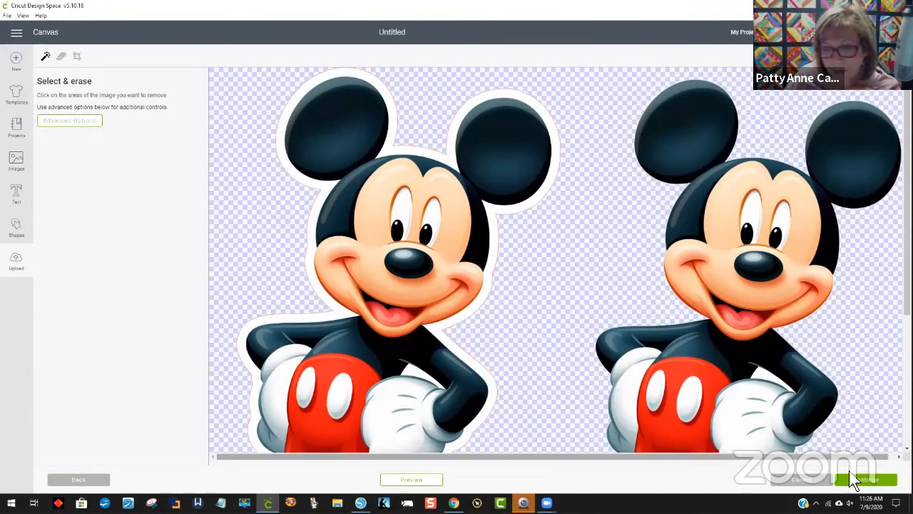
pyautogui.hotkey('ctrl', 'z')
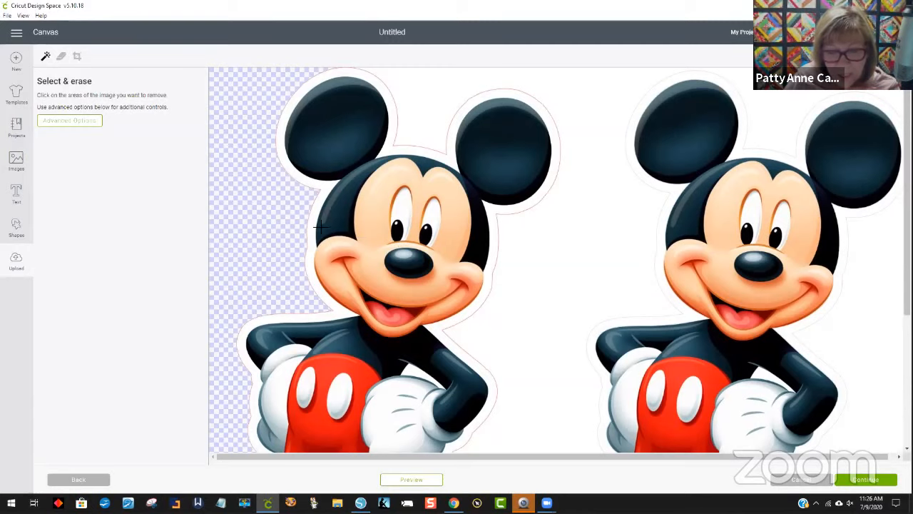
# Set the color tolerance to 8 and erase the remaining background around both Mickeys, keeping their white borders
pyautogui.click(68, 127)
pyautogui.moveTo(75, 187); pyautogui.dragTo(31, 189)
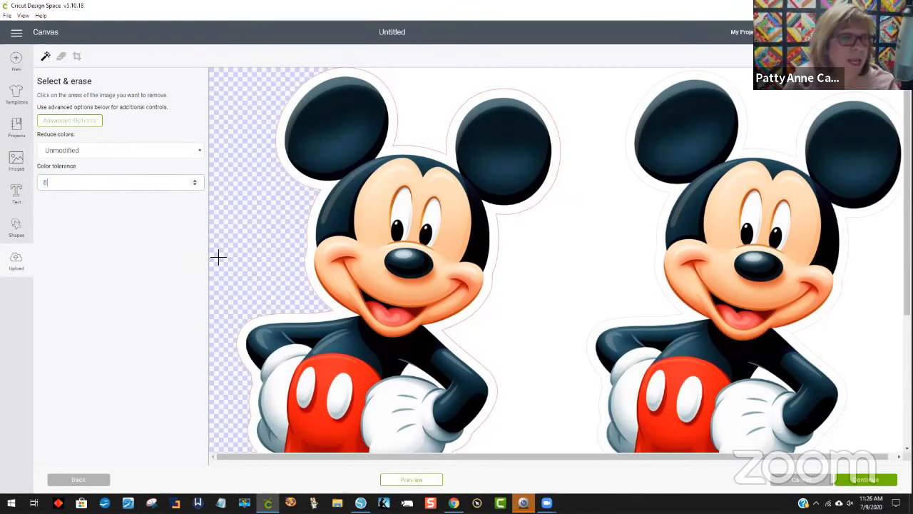
pyautogui.click(423, 111)
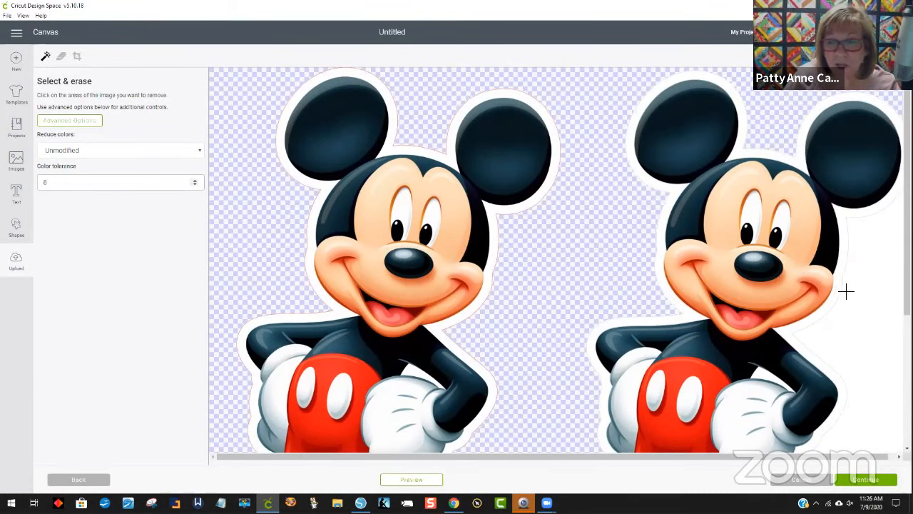
pyautogui.scroll(-5, 584, 378)
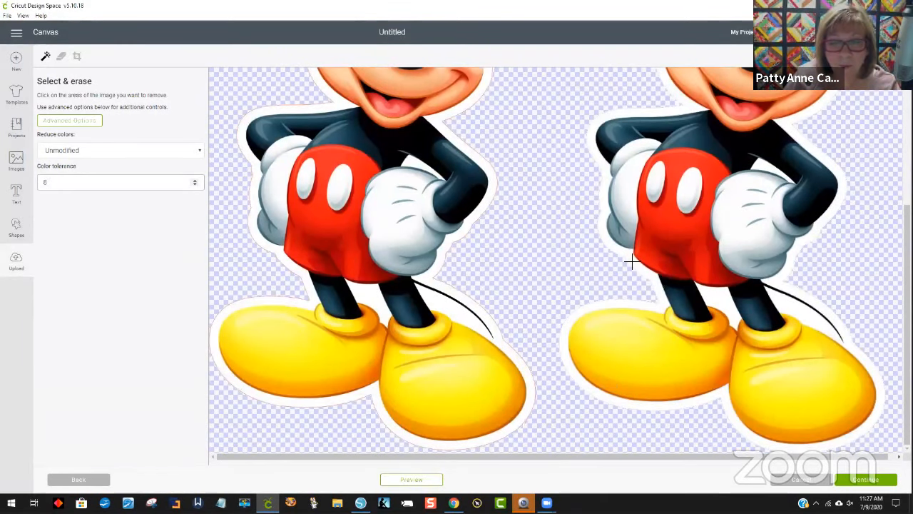
pyautogui.click(865, 479)
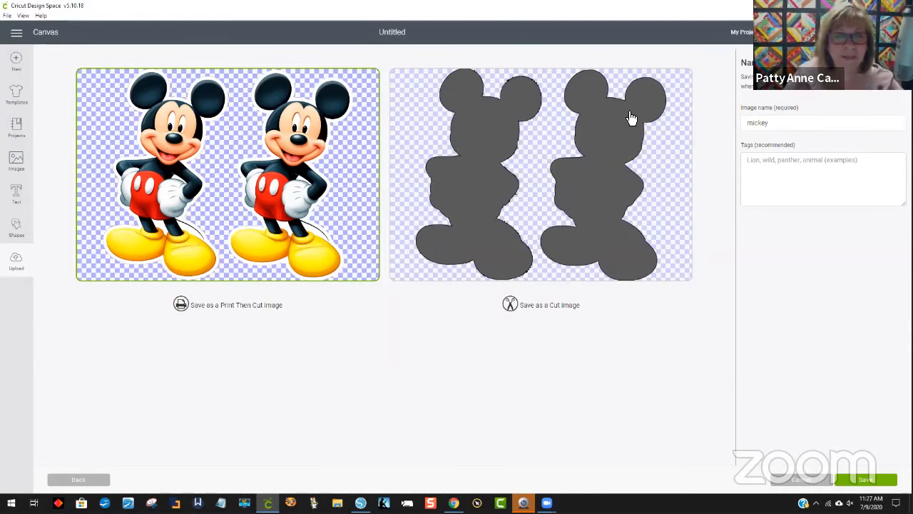
# Choose the Print Then Cut version over the Cut version and save the upload as mickey
pyautogui.click(610, 256)
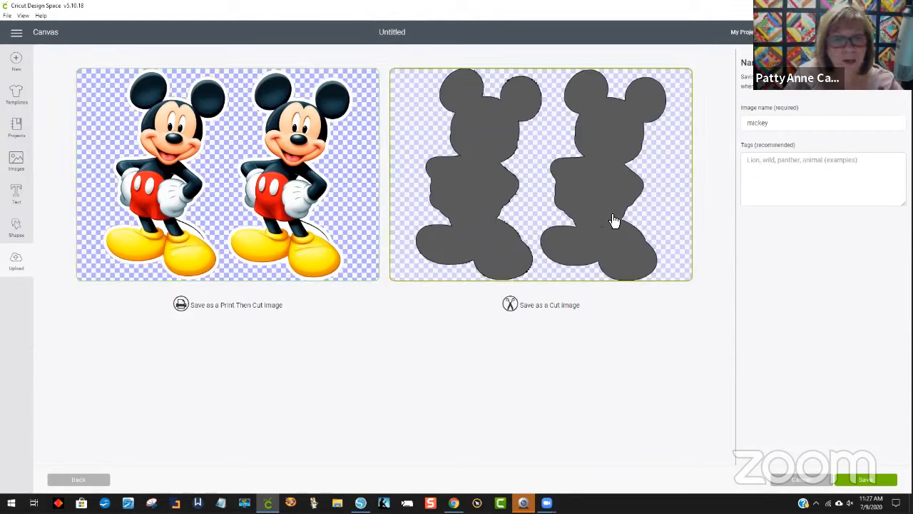
pyautogui.click(334, 208)
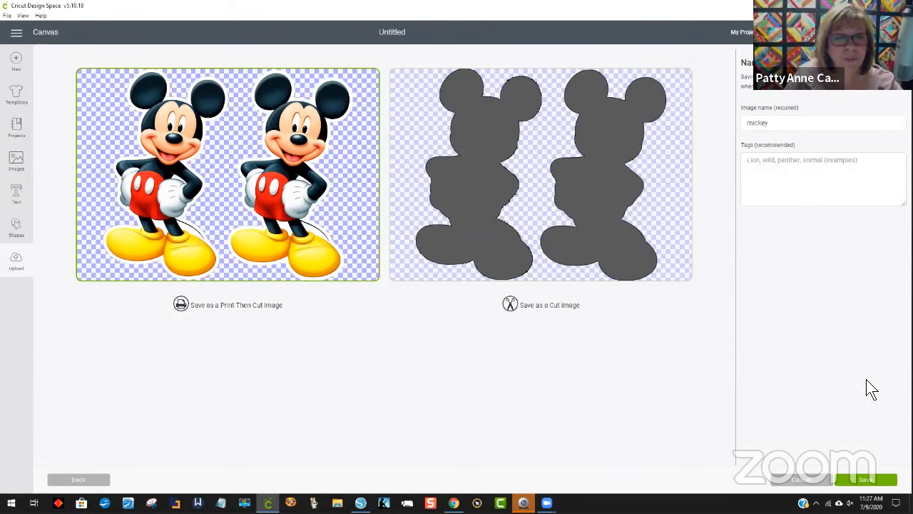
pyautogui.click(864, 483)
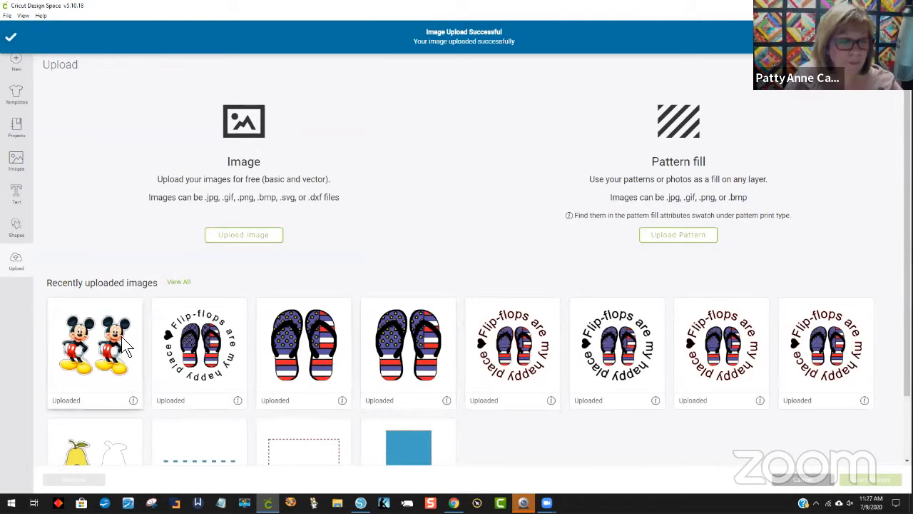
# Try inserting the uploaded Mickey image onto the canvas and moving it to about X 3.556, Y 3.514
pyautogui.click(121, 336)
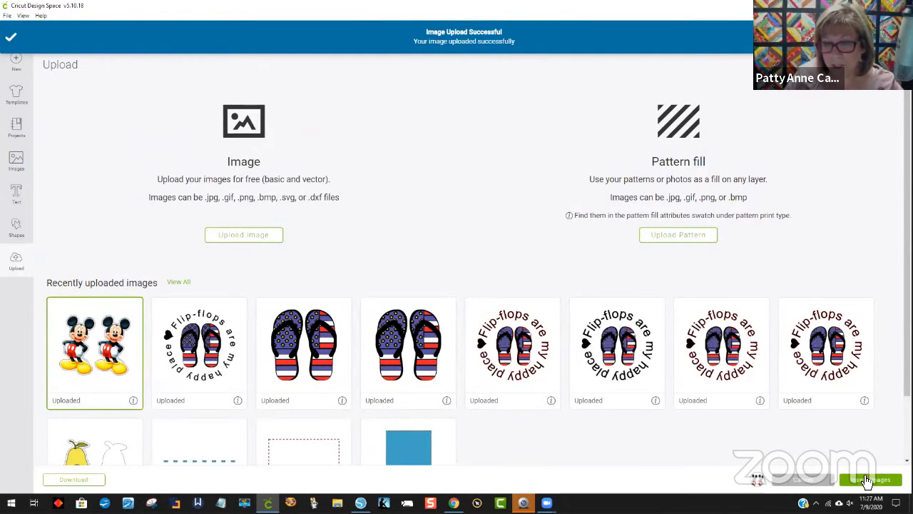
pyautogui.click(867, 480)
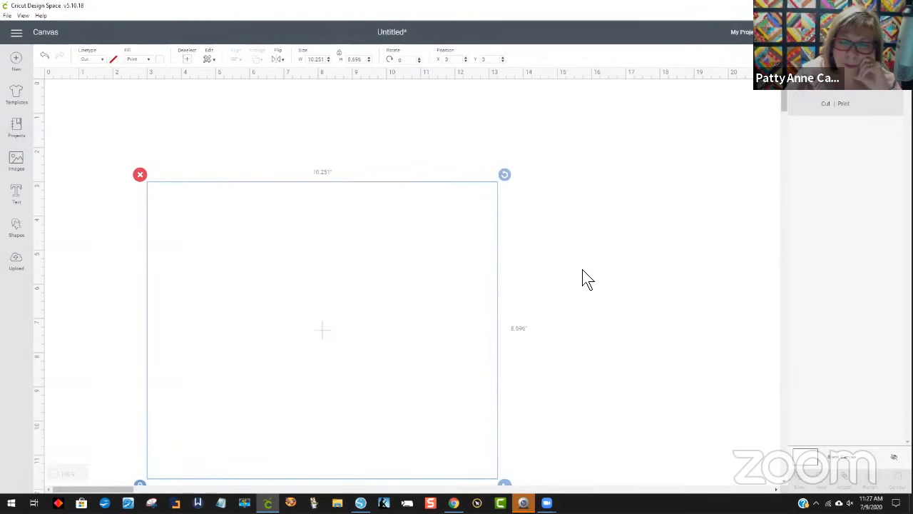
pyautogui.scroll(-3, 581, 276)
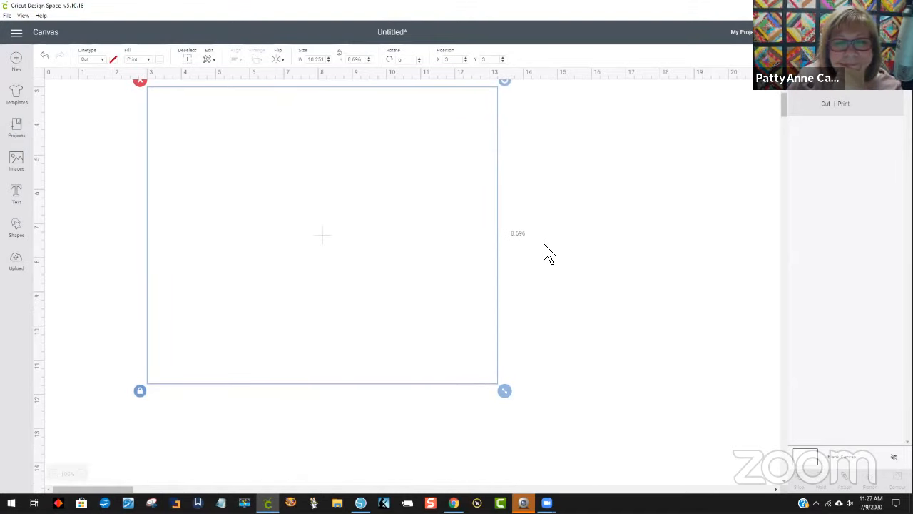
pyautogui.scroll(3, 546, 276)
pyautogui.scroll(-3, 544, 278)
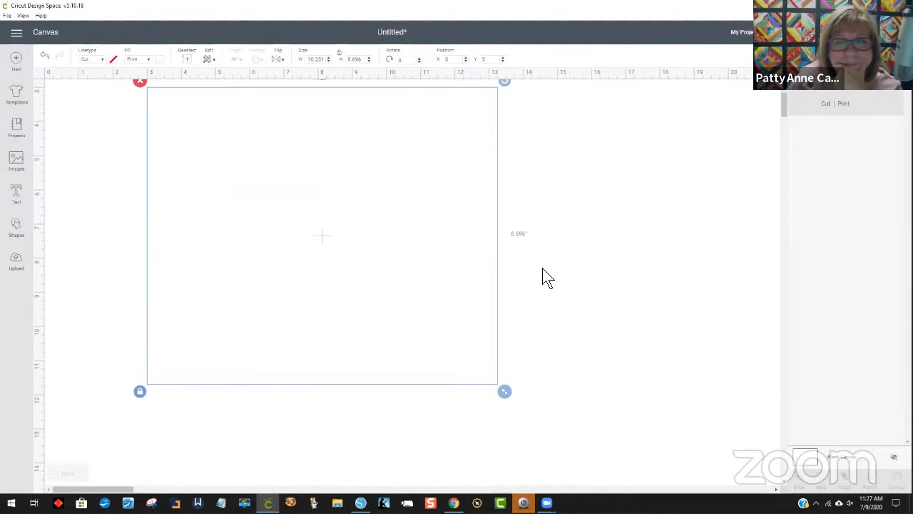
pyautogui.moveTo(296, 246); pyautogui.dragTo(318, 261)
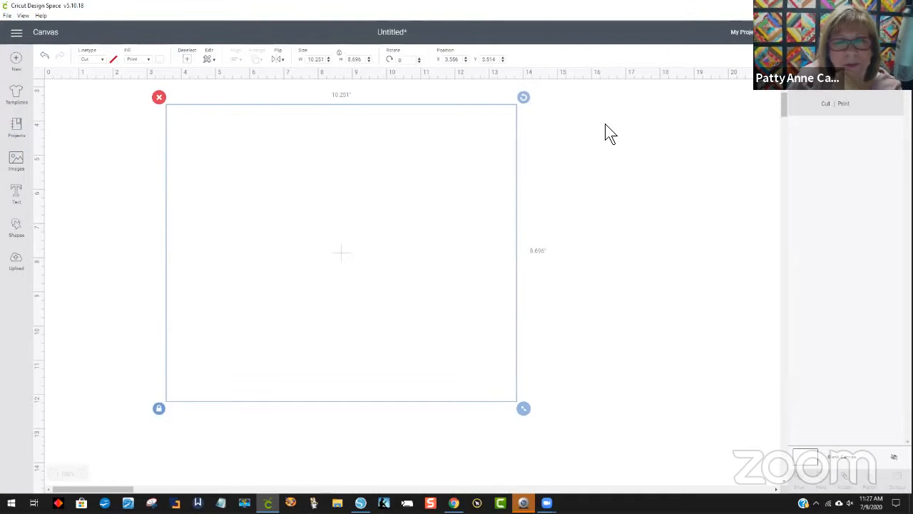
pyautogui.click(158, 97)
# Insert the Mickey image from the recent uploads once more and delete it from the canvas
pyautogui.click(16, 261)
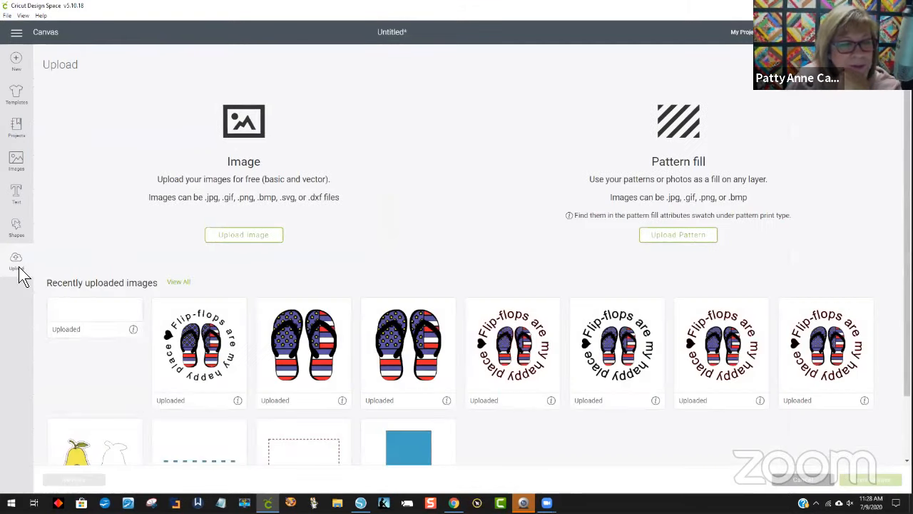
pyautogui.click(103, 354)
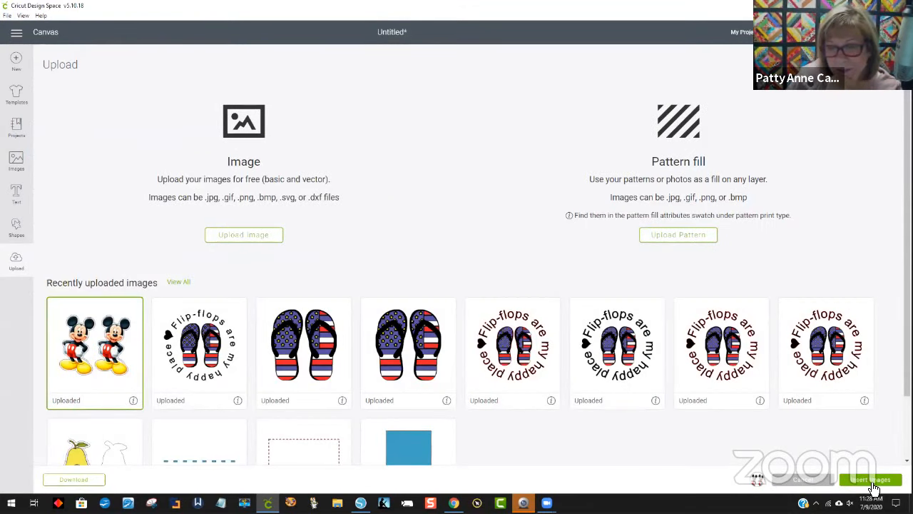
pyautogui.click(868, 482)
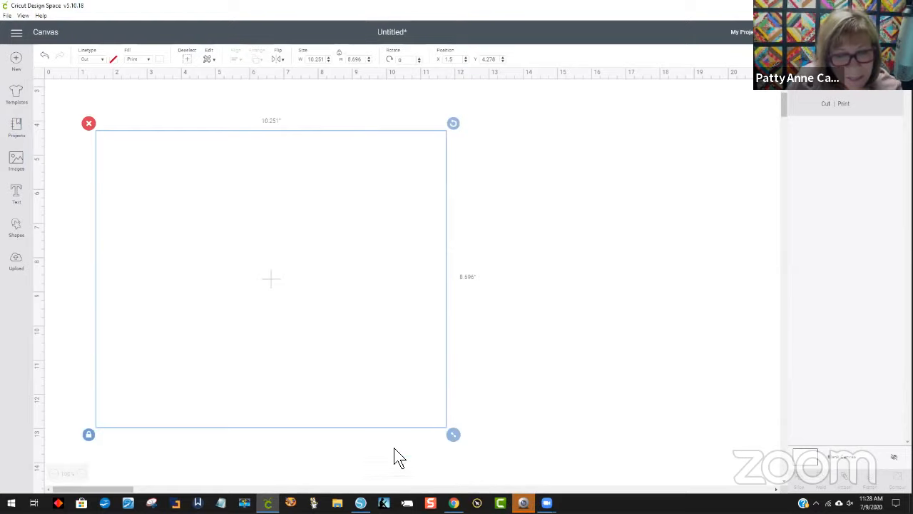
pyautogui.click(89, 123)
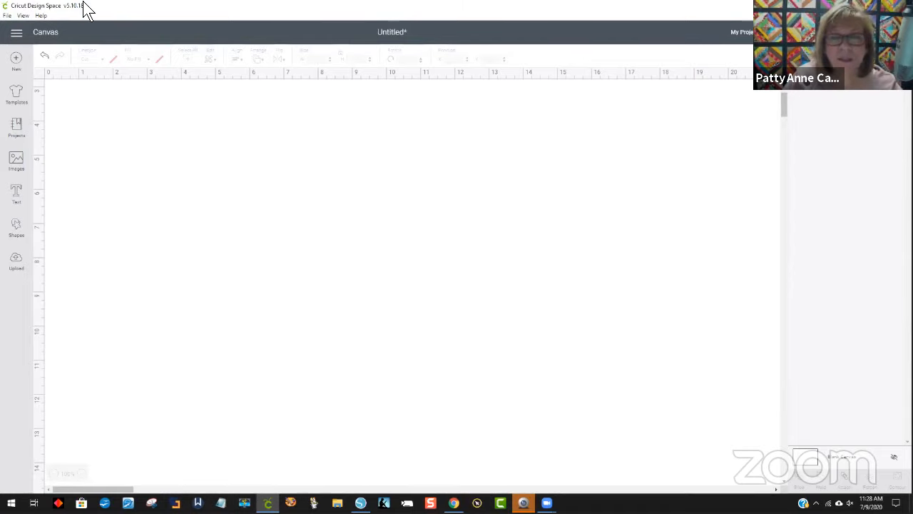
# Start a new project replacing the unsaved one, and insert the uploaded Mickey image onto its canvas
pyautogui.click(15, 60)
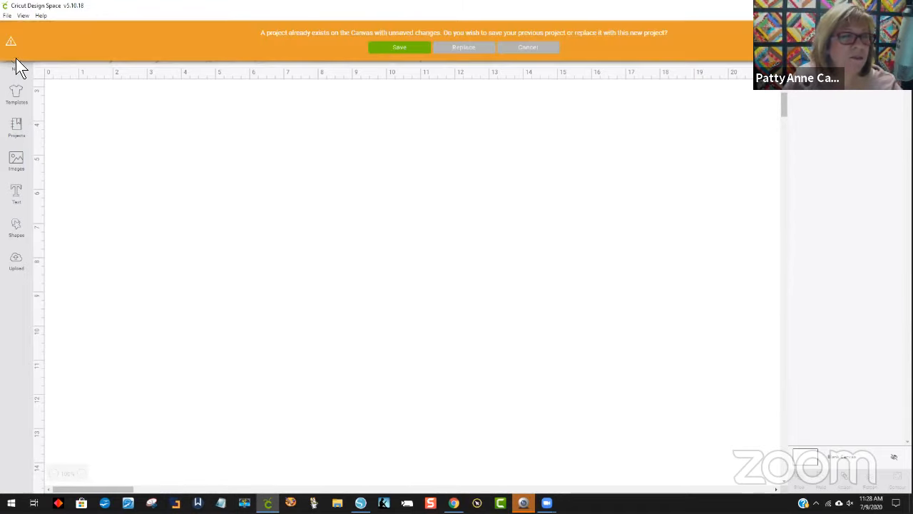
pyautogui.click(462, 49)
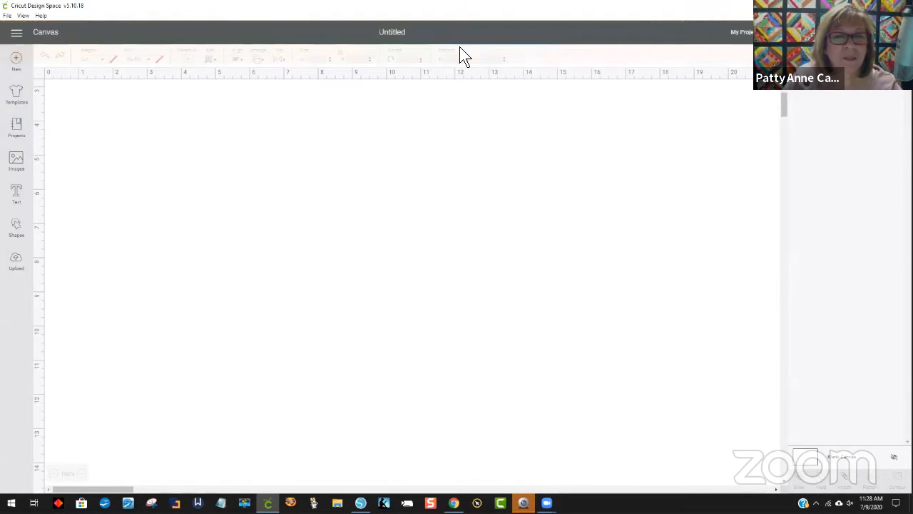
pyautogui.click(16, 264)
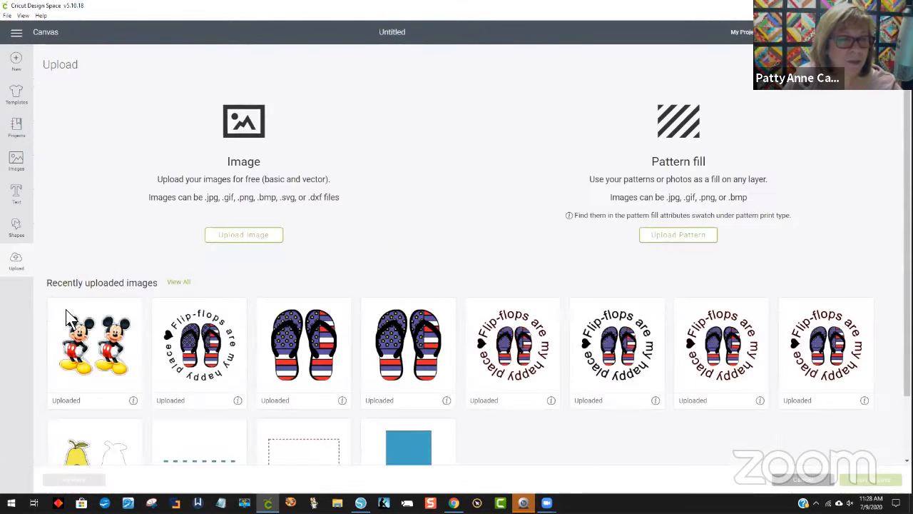
pyautogui.click(109, 358)
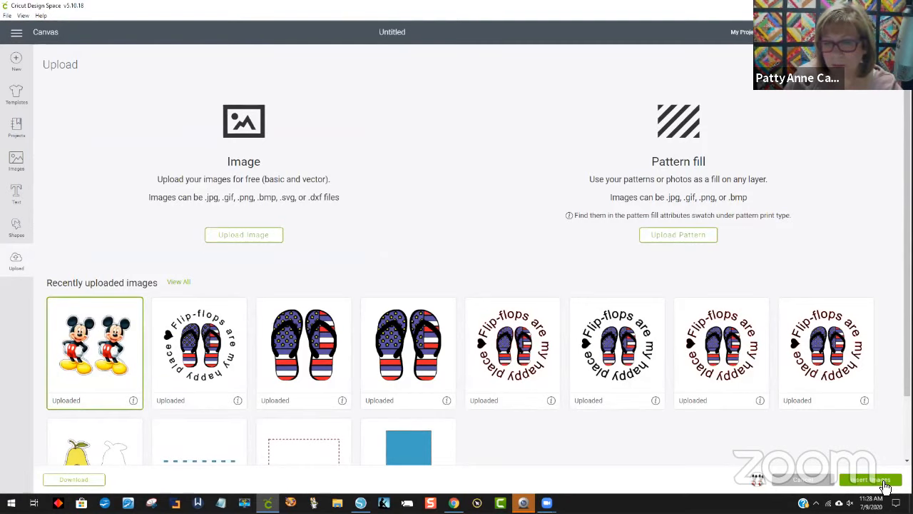
pyautogui.click(880, 481)
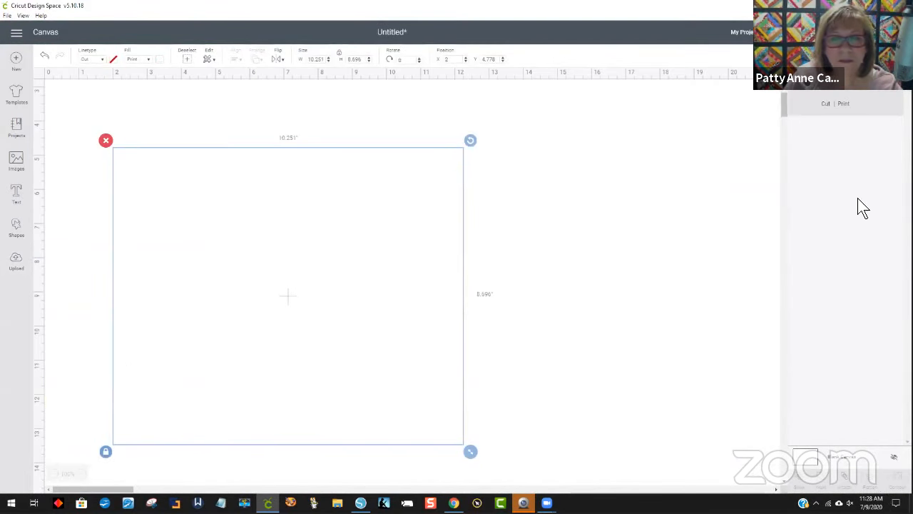
# Change the canvas color to light pink and select the inserted Mickey image's layer
pyautogui.click(894, 84)
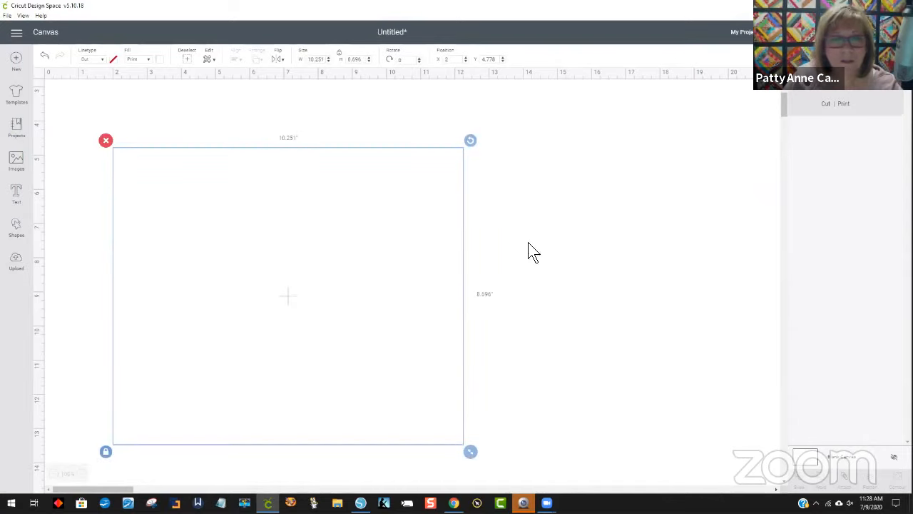
pyautogui.click(808, 463)
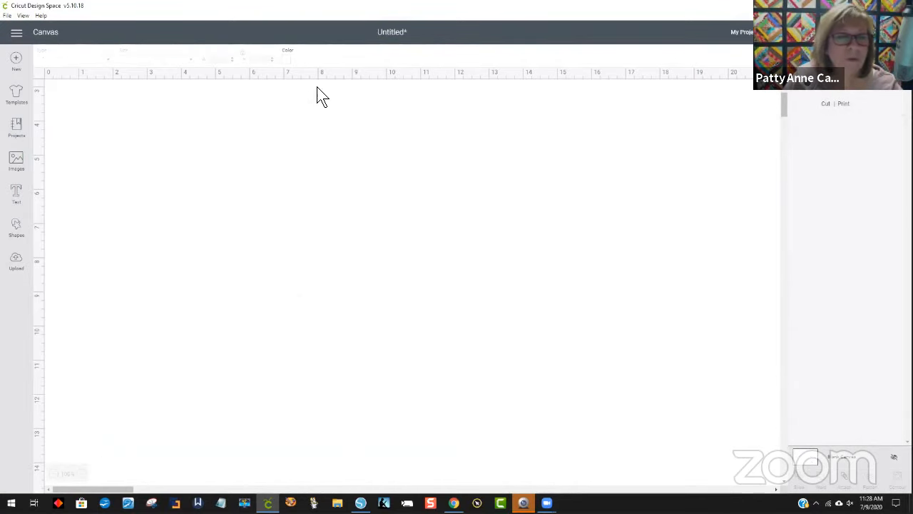
pyautogui.click(289, 58)
pyautogui.click(297, 111)
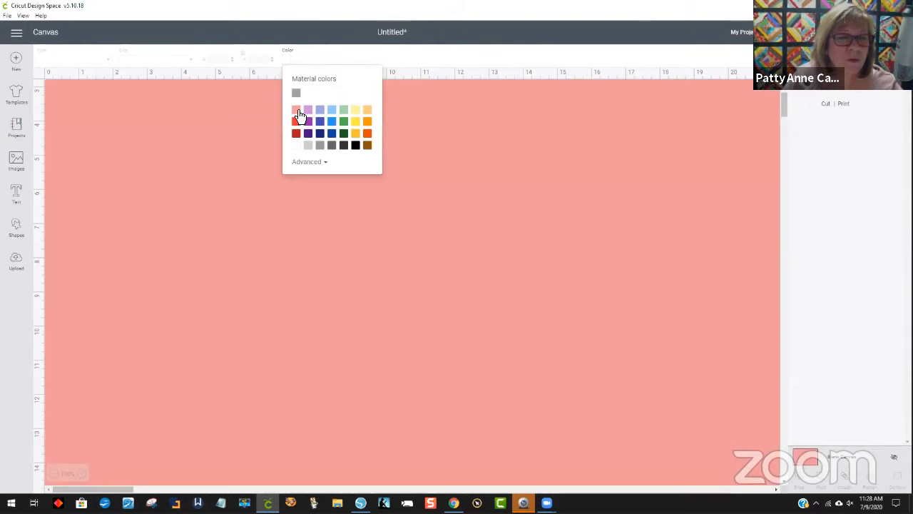
pyautogui.scroll(-5, 414, 233)
pyautogui.click(819, 106)
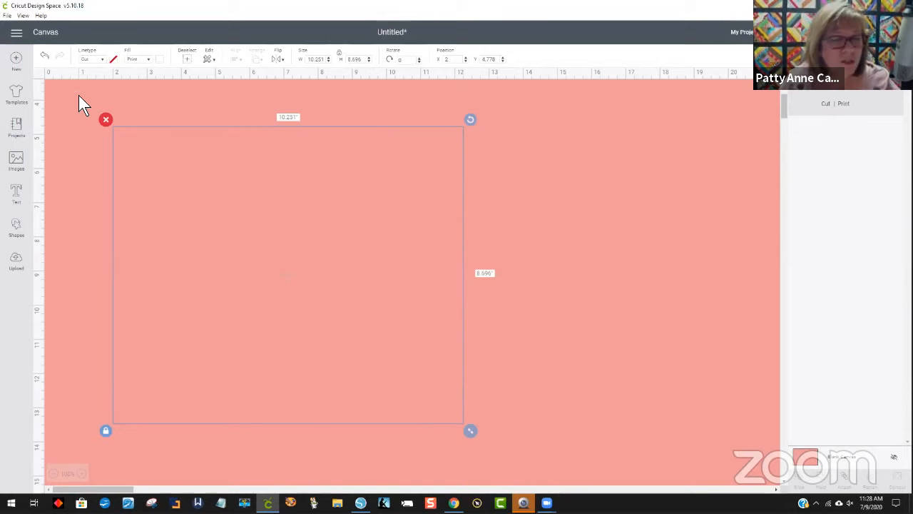
# Open the image upload page and look through the recently uploaded images
pyautogui.click(16, 261)
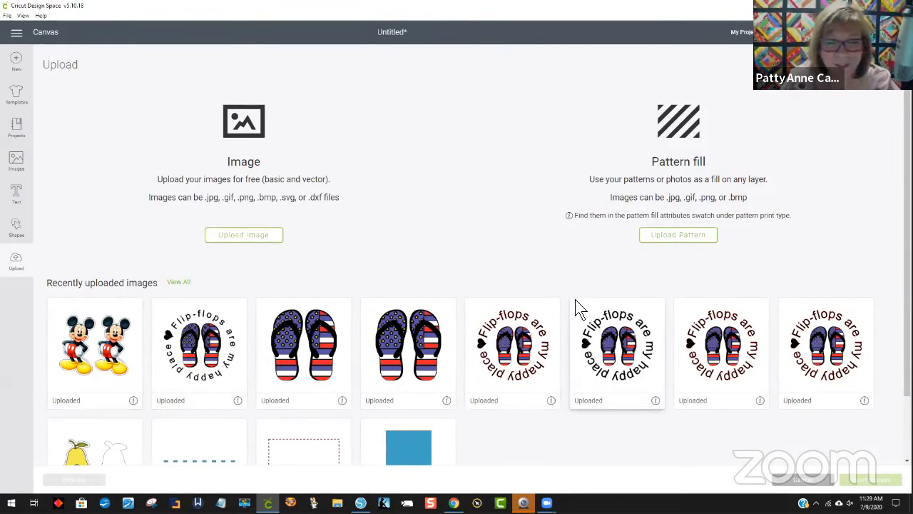
pyautogui.scroll(-1, 563, 314)
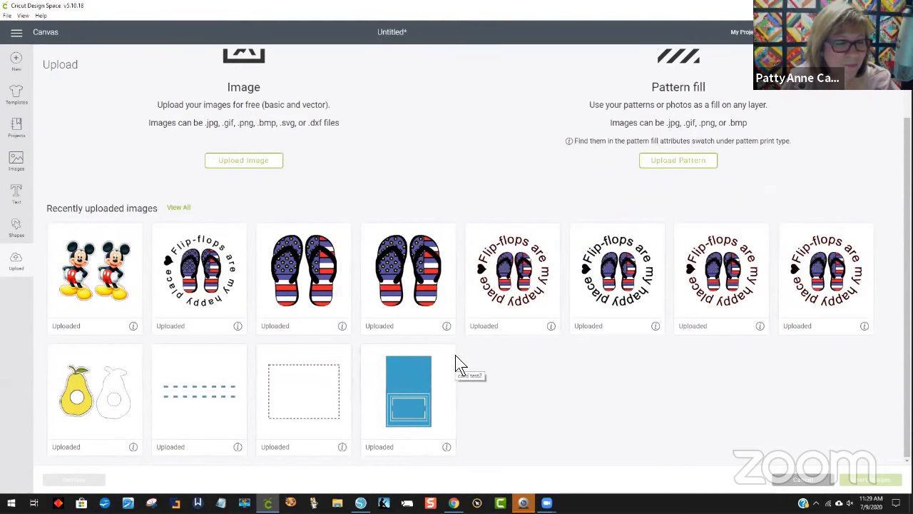
pyautogui.scroll(1, 458, 367)
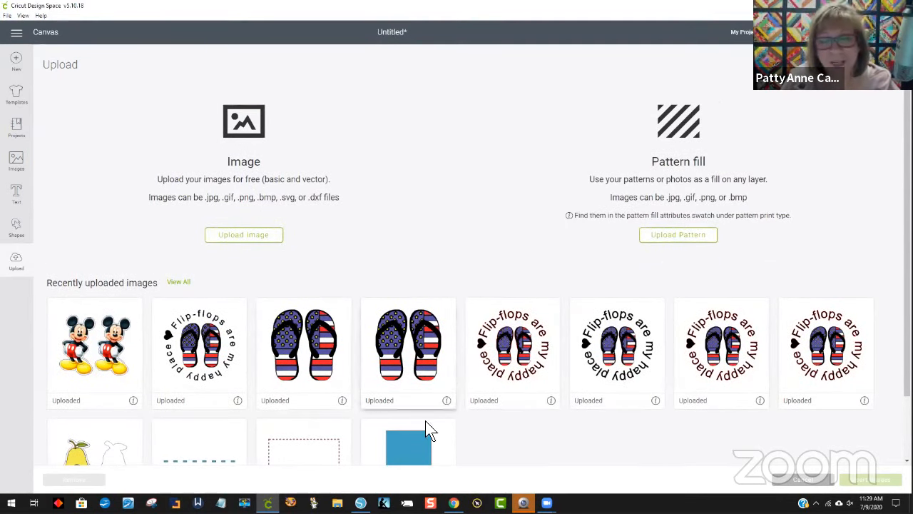
# Switch to Silhouette Studio, set both Mickey figures to Cut Edge in the send settings, and return to the design view
pyautogui.click(361, 503)
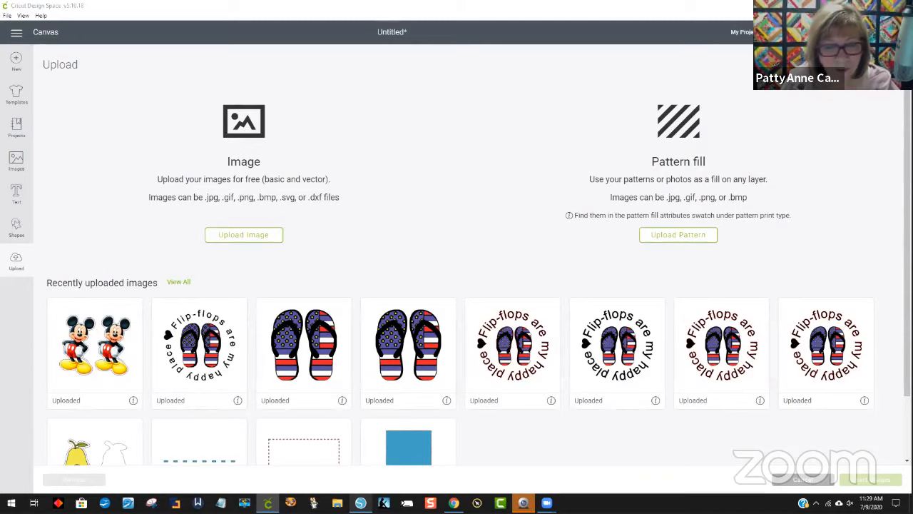
pyautogui.click(672, 287)
pyautogui.click(554, 305)
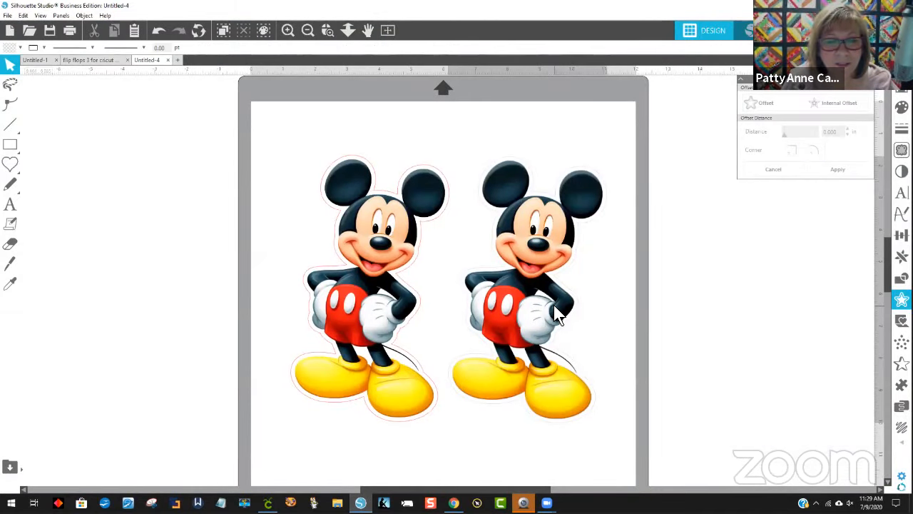
pyautogui.click(883, 31)
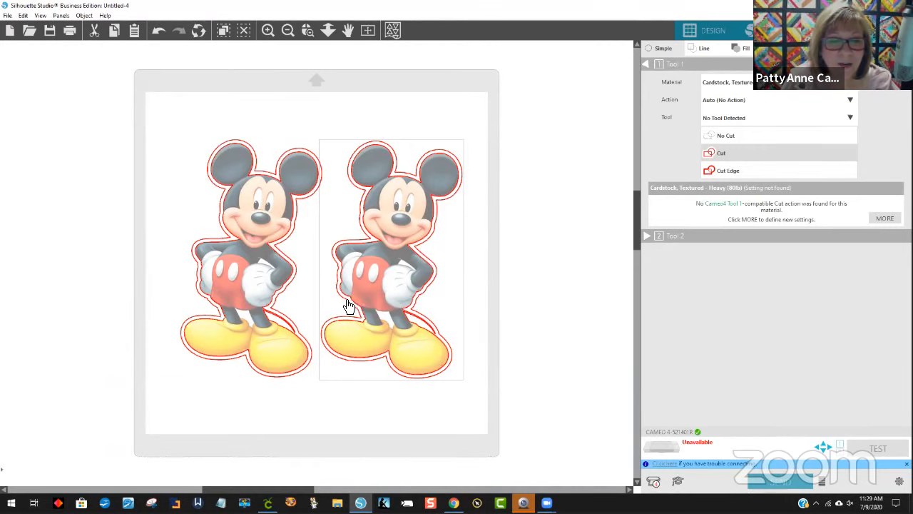
pyautogui.moveTo(190, 109); pyautogui.dragTo(492, 407)
pyautogui.click(783, 173)
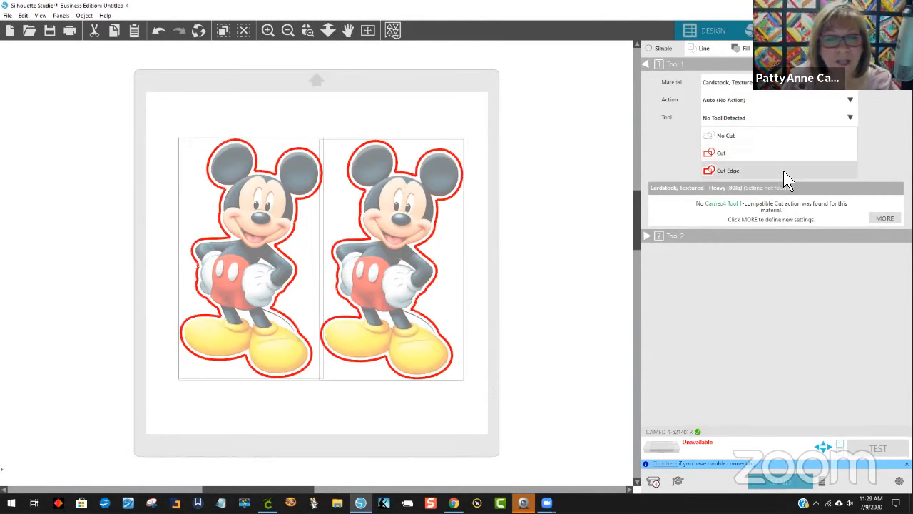
pyautogui.click(675, 39)
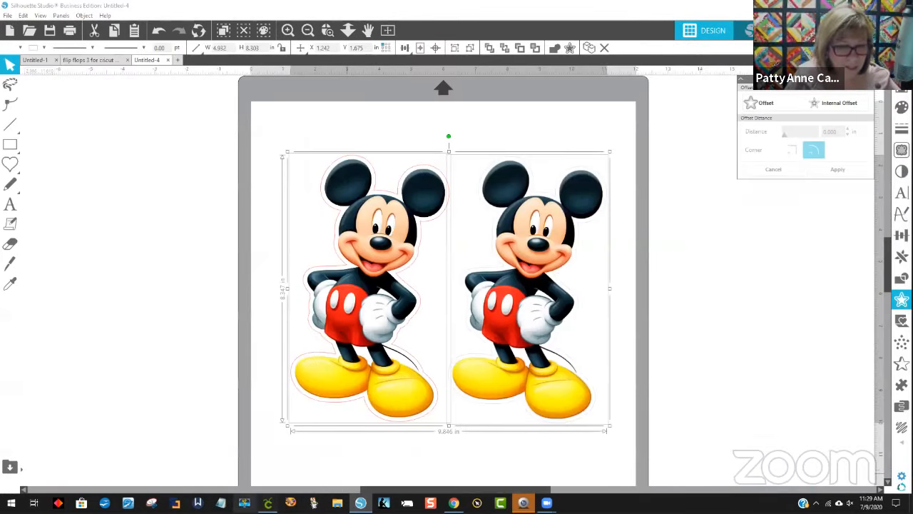
# Quit Cricut Design Space, relaunch it, and maximize its window
pyautogui.rightClick(267, 502)
pyautogui.click(235, 481)
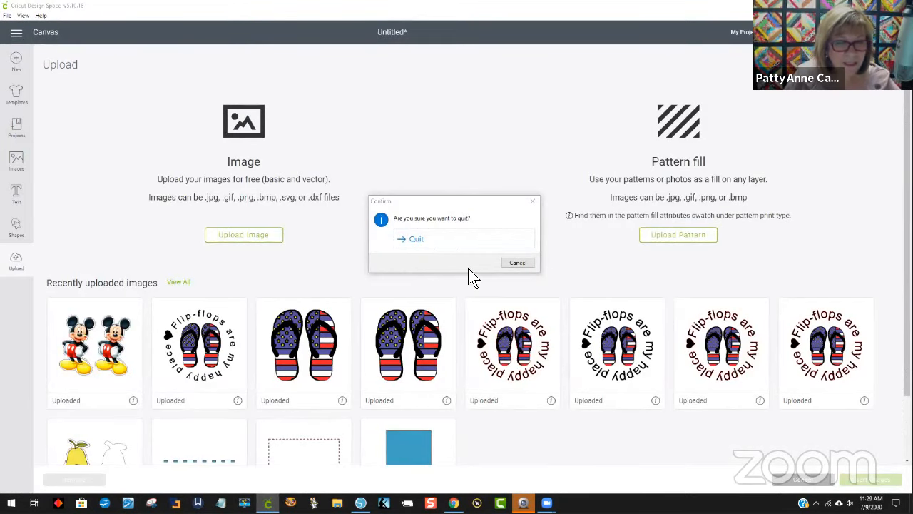
pyautogui.click(417, 241)
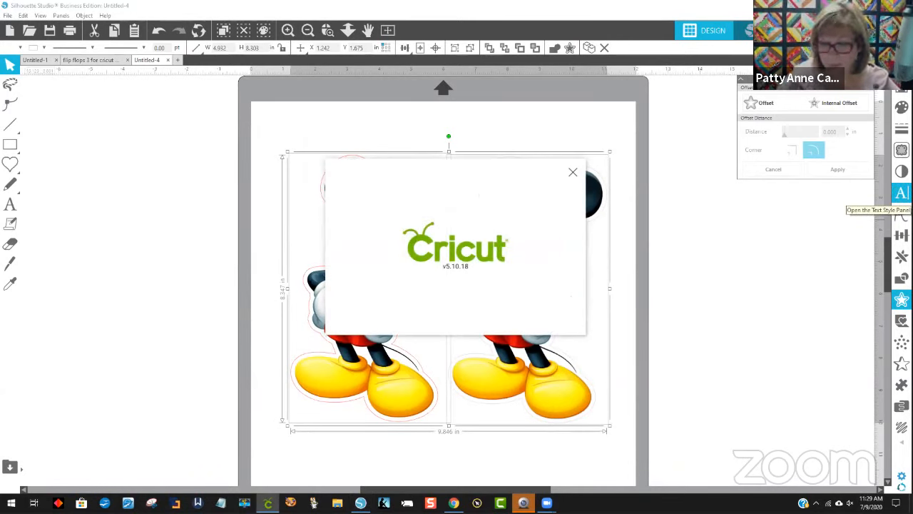
pyautogui.click(902, 192)
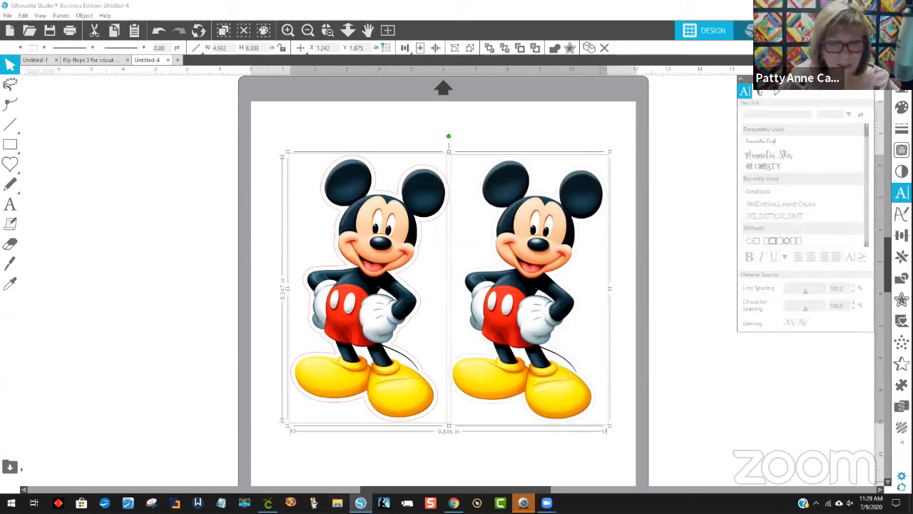
pyautogui.moveTo(267, 502)
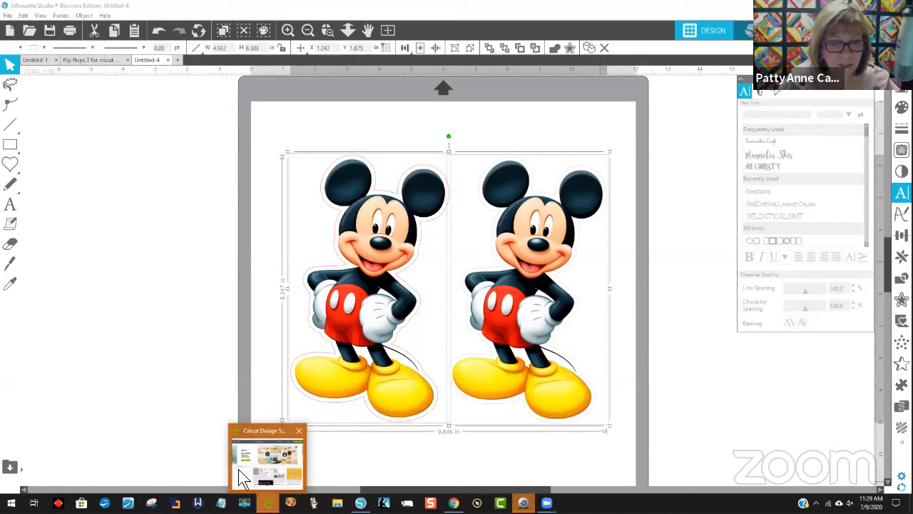
pyautogui.click(248, 463)
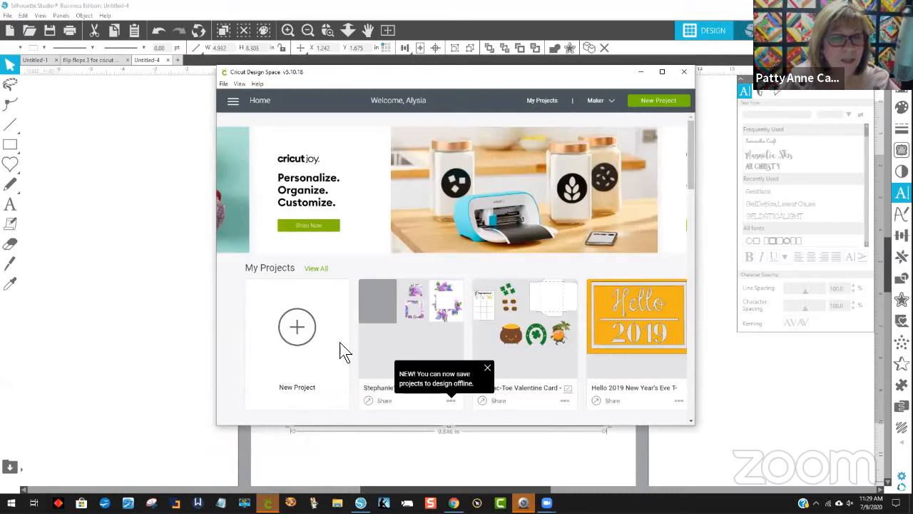
pyautogui.click(663, 72)
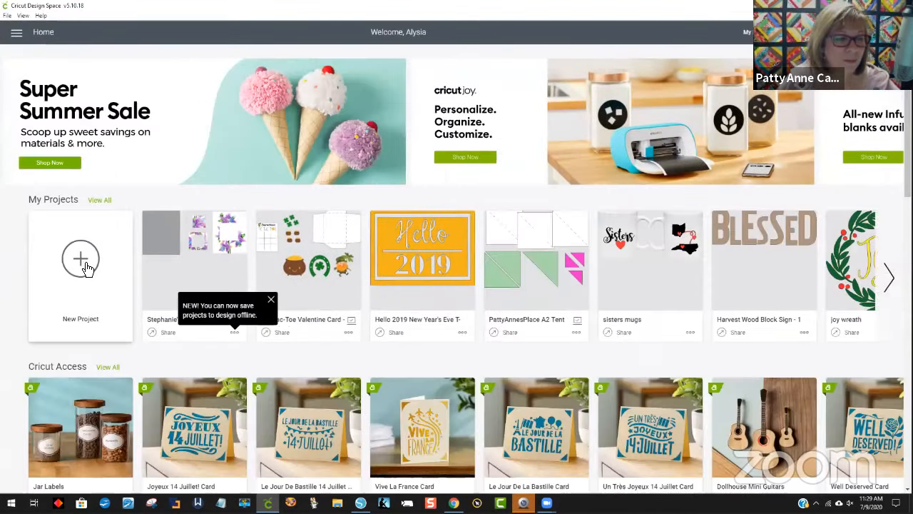
# Start a new project and insert the uploaded two-Mickey image onto its canvas
pyautogui.click(84, 268)
pyautogui.click(20, 263)
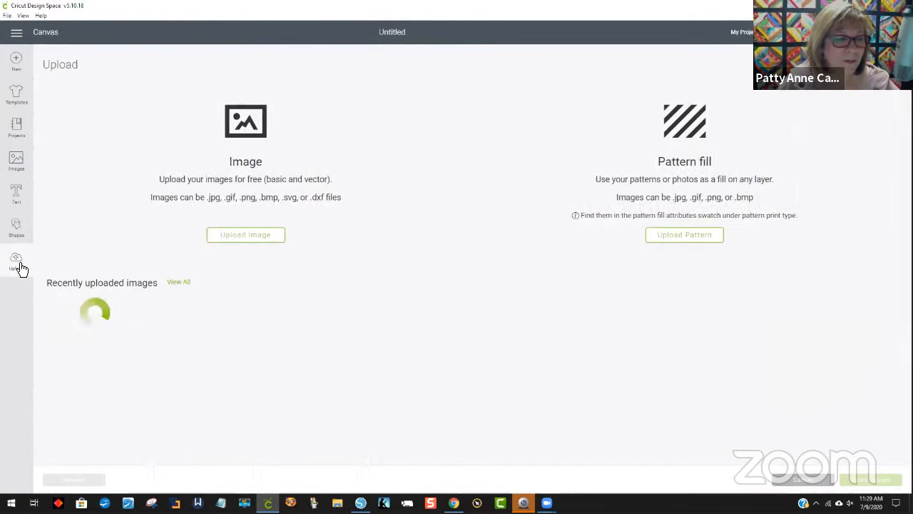
pyautogui.click(118, 375)
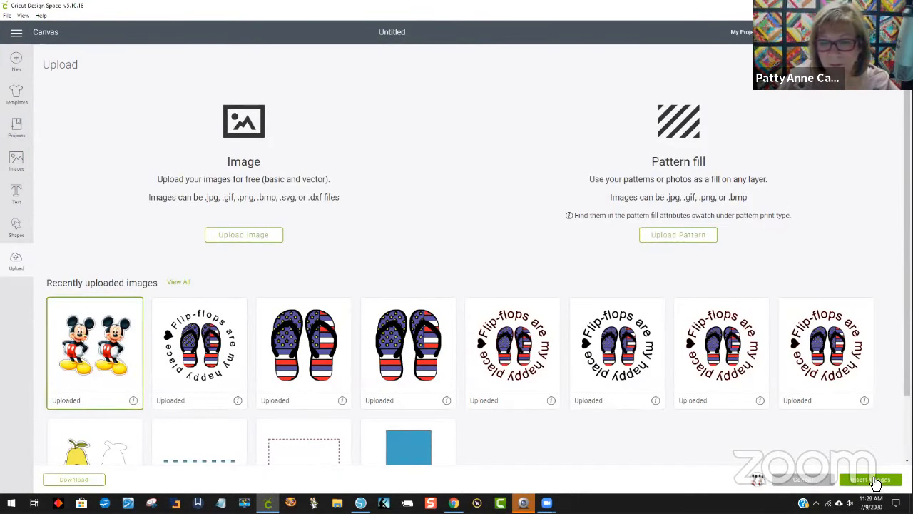
pyautogui.click(871, 479)
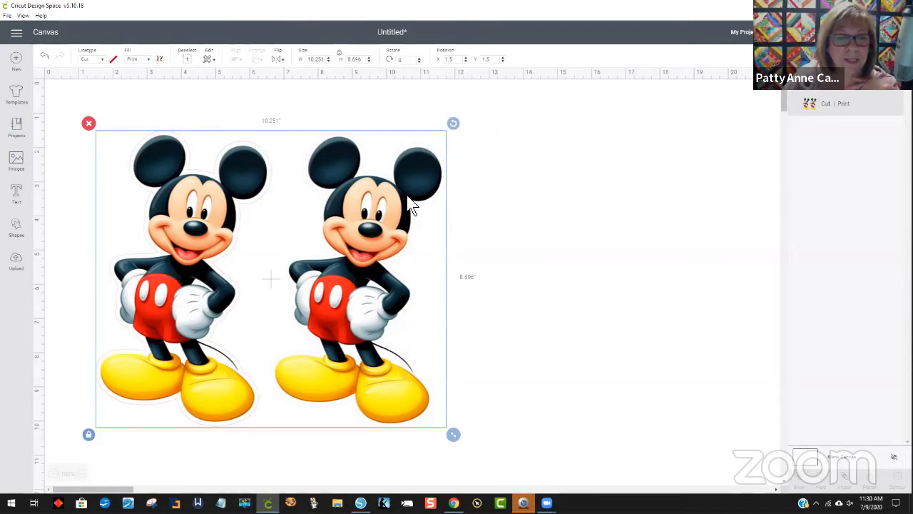
# Select the Mickey image and move it to about X 2.5, Y 0.958
pyautogui.moveTo(401, 326)
pyautogui.mouseDown()
pyautogui.moveTo(412, 320)
pyautogui.moveTo(404, 326)
pyautogui.mouseUp()
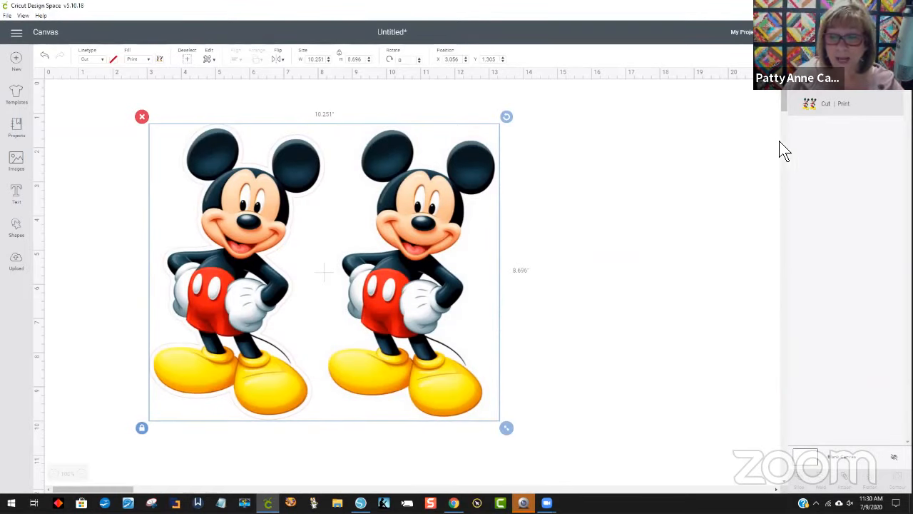
pyautogui.click(632, 130)
pyautogui.click(430, 211)
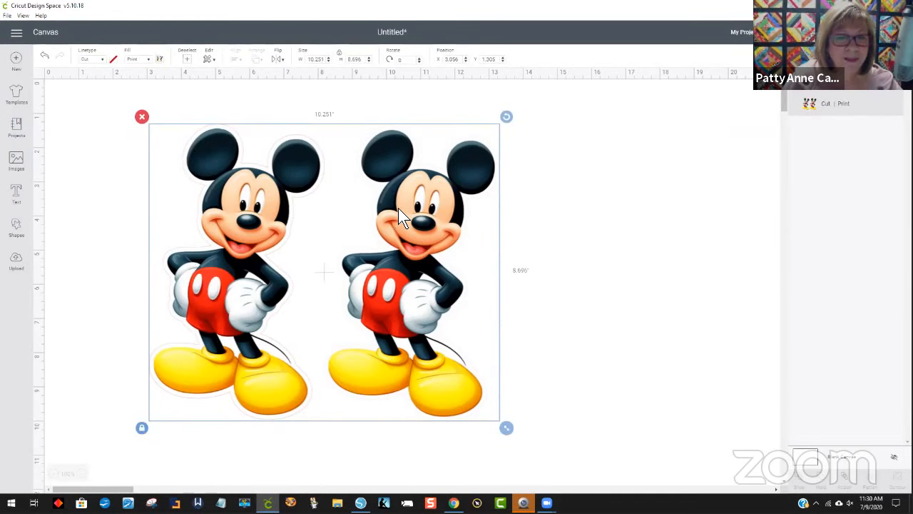
pyautogui.moveTo(398, 208); pyautogui.dragTo(373, 197)
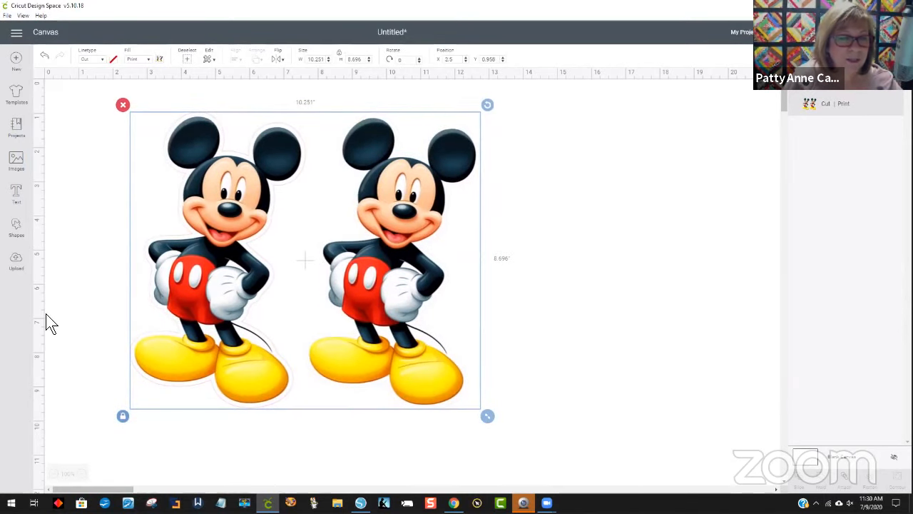
# Add a square, stretch it to about 5.722 by 9.514 inches, and place it over the second Mickey figure
pyautogui.click(20, 229)
pyautogui.click(55, 171)
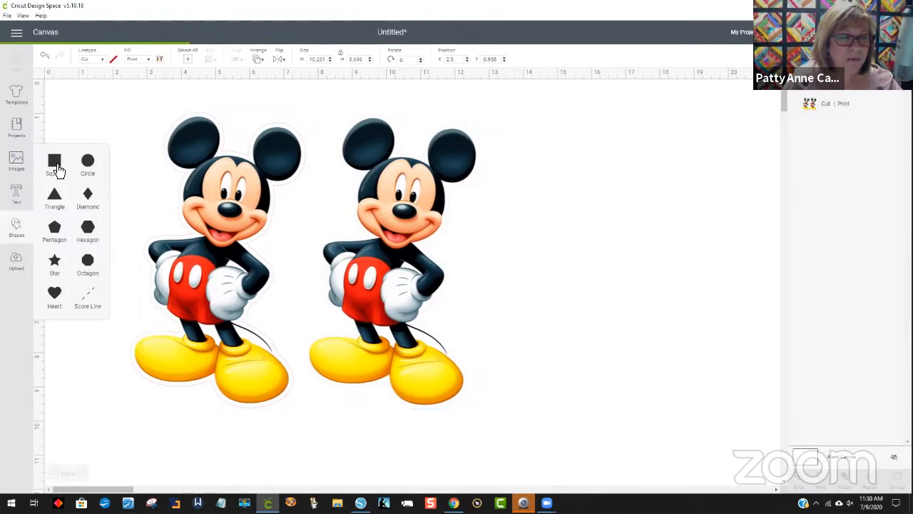
pyautogui.moveTo(346, 173); pyautogui.dragTo(389, 140)
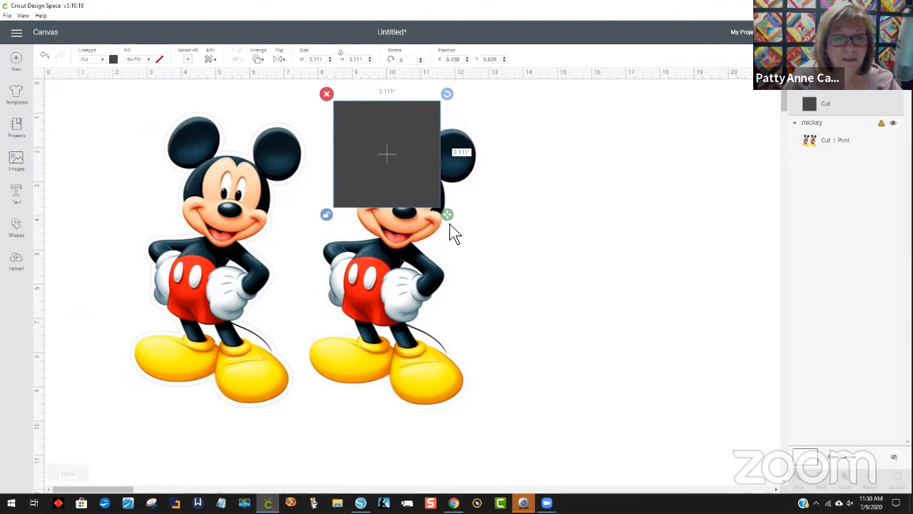
pyautogui.moveTo(447, 215); pyautogui.dragTo(536, 441)
pyautogui.moveTo(460, 322); pyautogui.dragTo(439, 345)
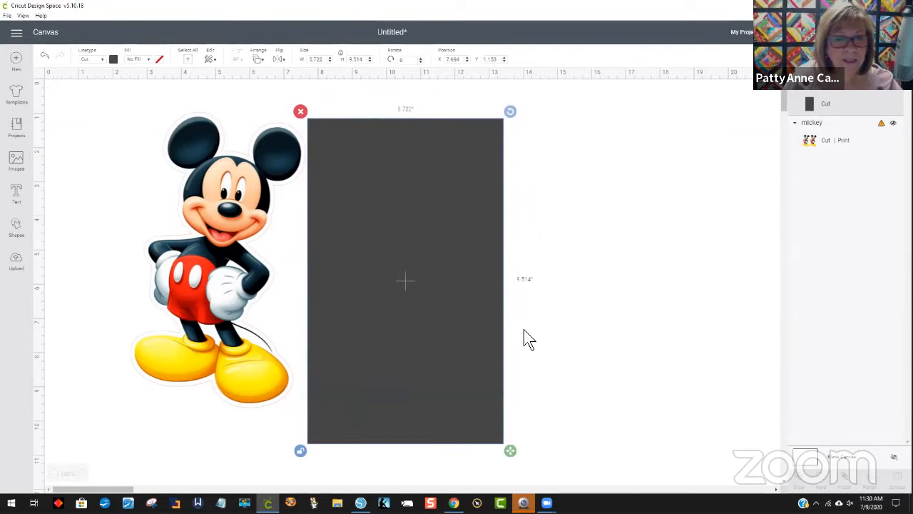
# Slice the Mickey image with the rectangle, then move the two dark slice pieces aside and delete them
pyautogui.moveTo(608, 328); pyautogui.dragTo(122, 203)
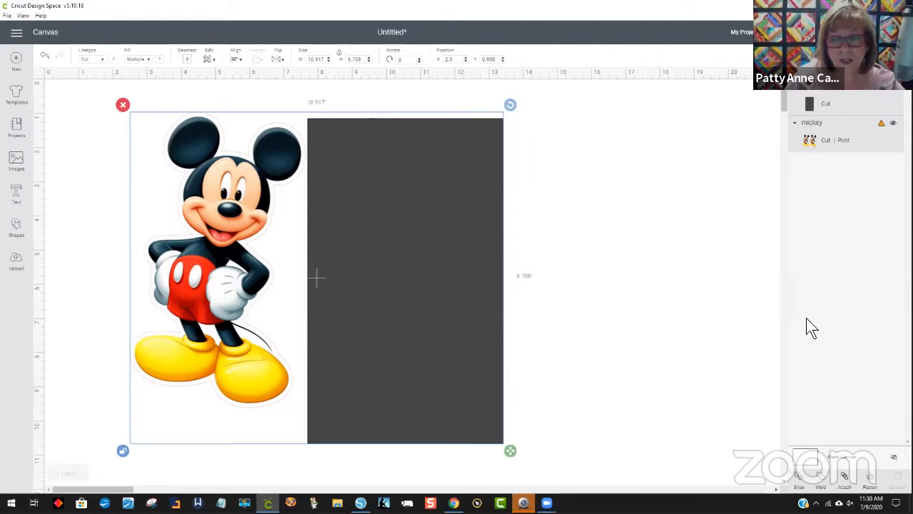
pyautogui.click(799, 478)
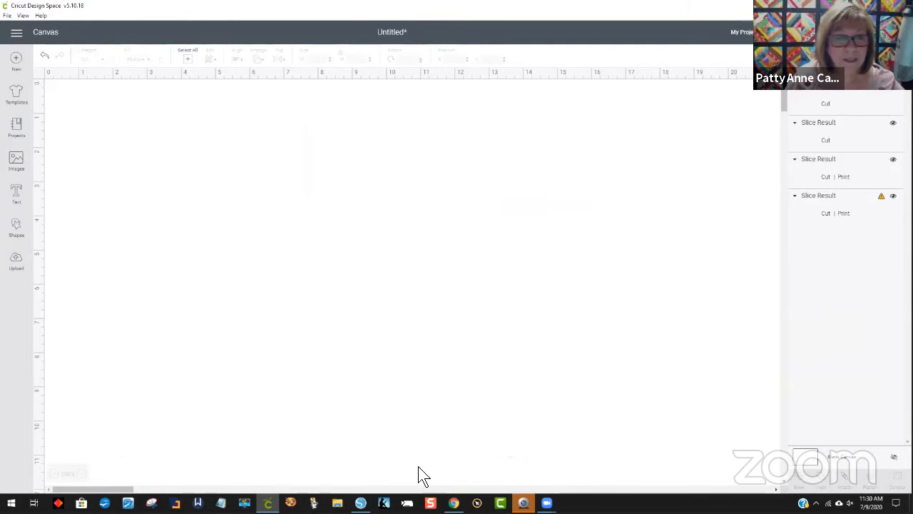
pyautogui.moveTo(454, 311); pyautogui.dragTo(693, 285)
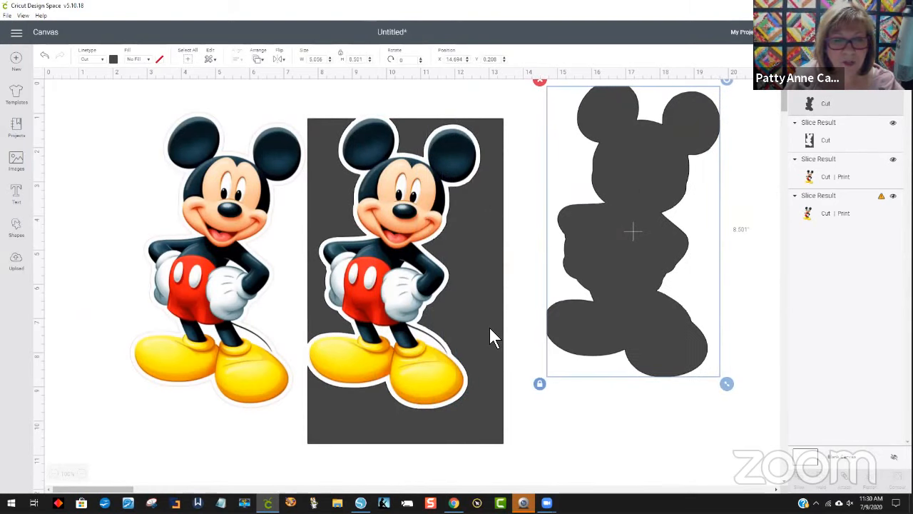
pyautogui.moveTo(491, 328); pyautogui.dragTo(725, 328)
pyautogui.click(669, 300)
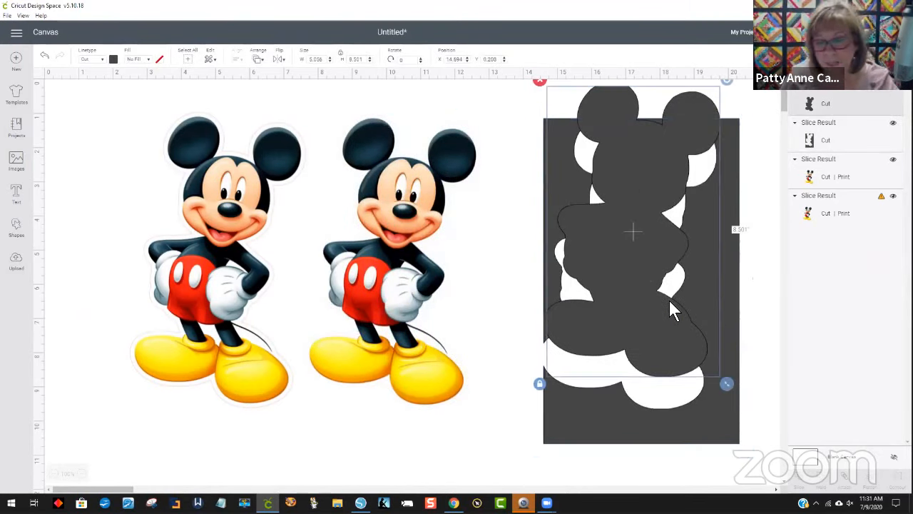
pyautogui.press('Delete')
pyautogui.press('Delete')
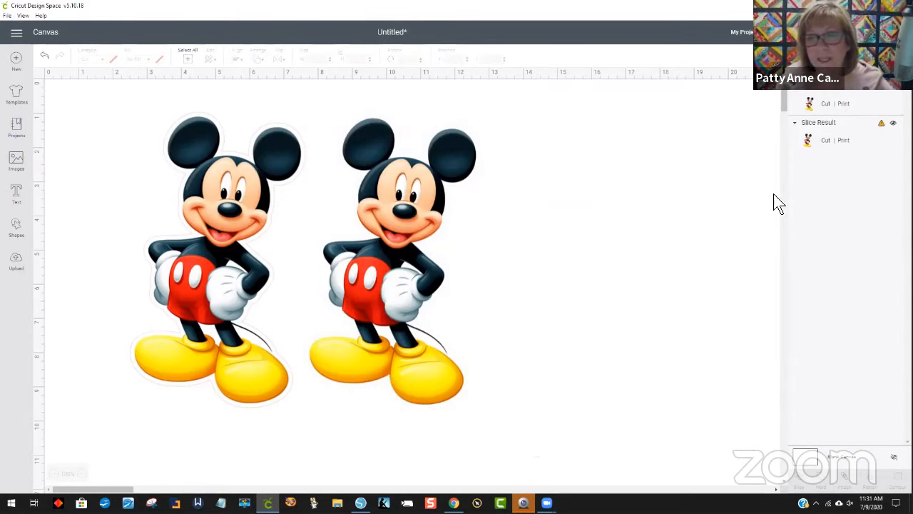
# Check the first Mickey slice's size warning and move the figures apart to about X 2.5, Y 0.625 and X 12.4, Y 0.4
pyautogui.click(883, 129)
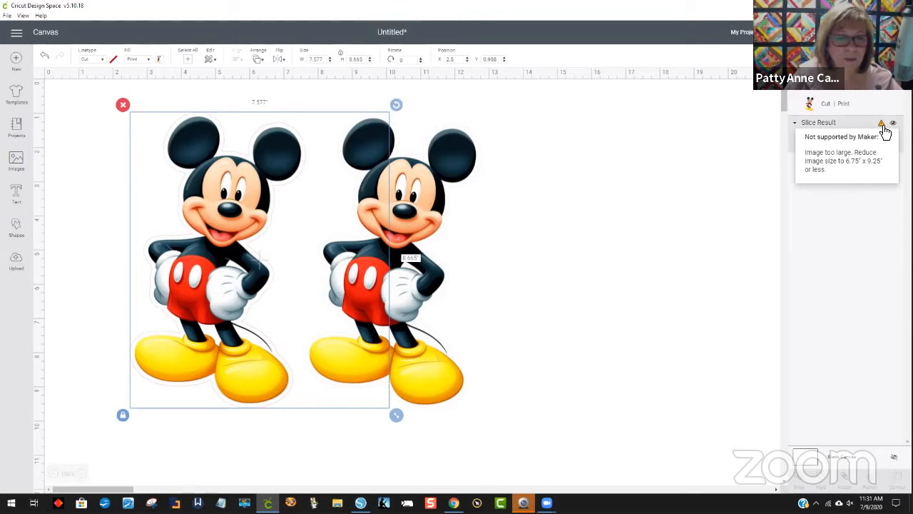
pyautogui.click(581, 314)
pyautogui.moveTo(237, 285); pyautogui.dragTo(159, 289)
pyautogui.moveTo(387, 307); pyautogui.dragTo(549, 282)
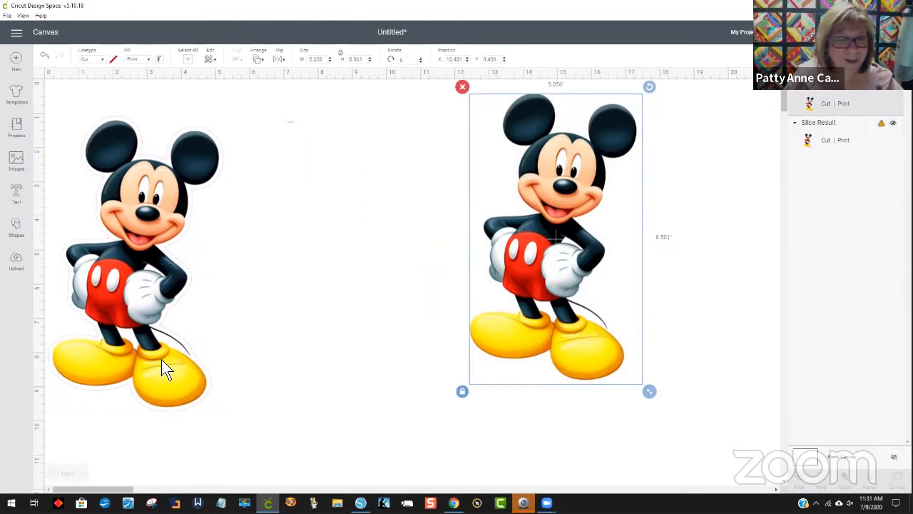
pyautogui.moveTo(141, 369); pyautogui.dragTo(230, 357)
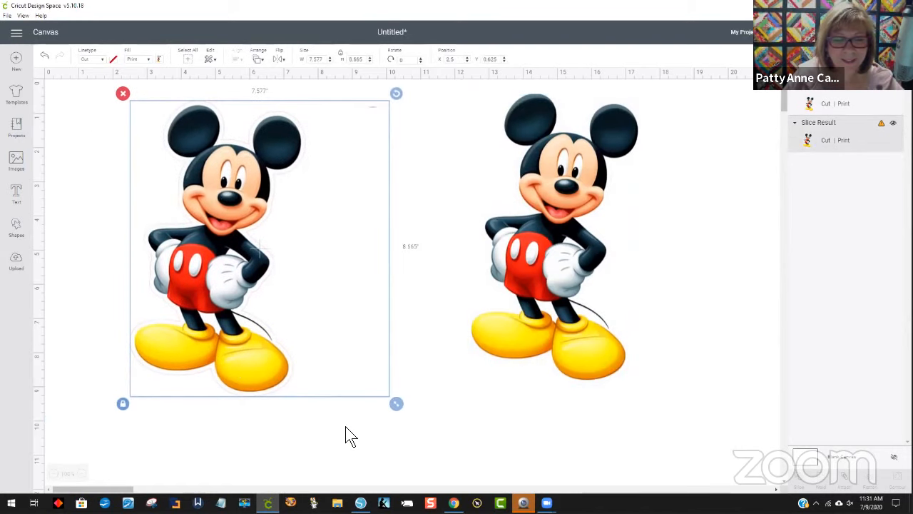
# Add a square, stretch it to about 3.444 by 7.153 inches, and place it beside the first Mickey figure at about X 7.417, Y 3.292
pyautogui.click(14, 230)
pyautogui.click(57, 166)
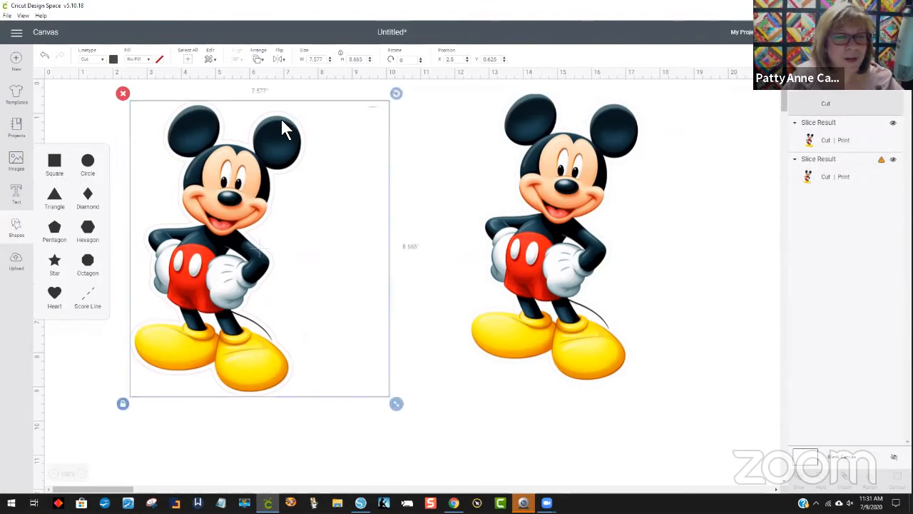
pyautogui.moveTo(179, 206); pyautogui.dragTo(361, 222)
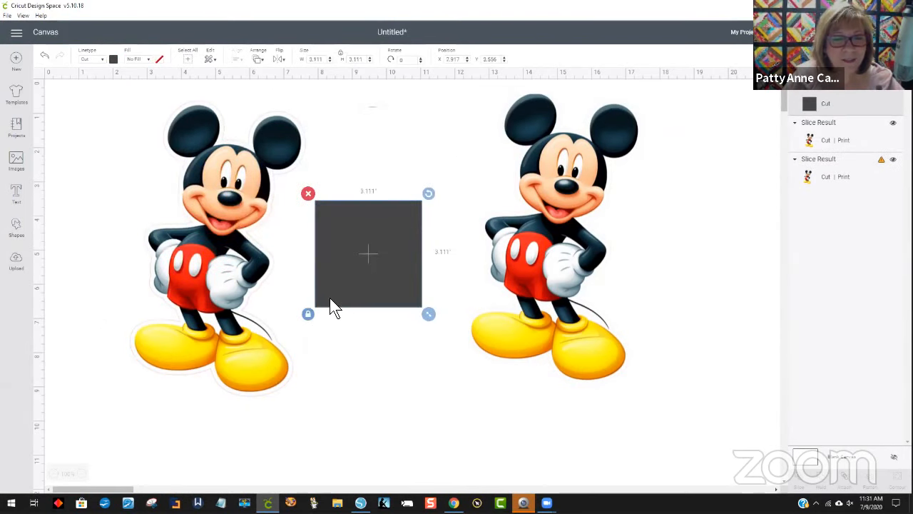
pyautogui.click(312, 310)
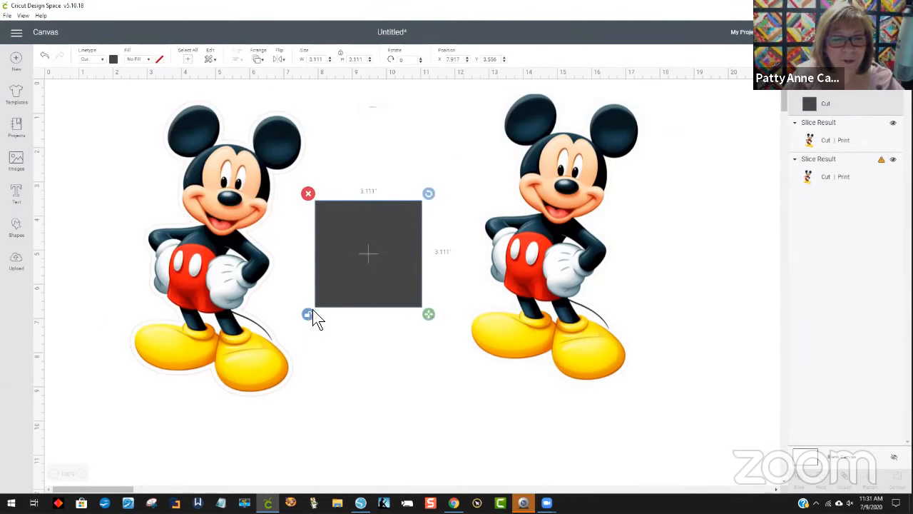
pyautogui.moveTo(431, 313); pyautogui.dragTo(439, 451)
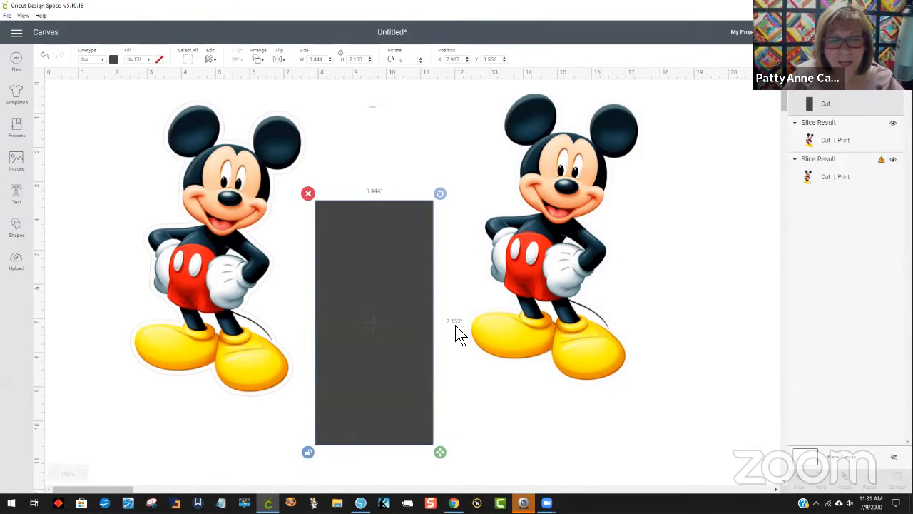
pyautogui.moveTo(394, 340); pyautogui.dragTo(356, 325)
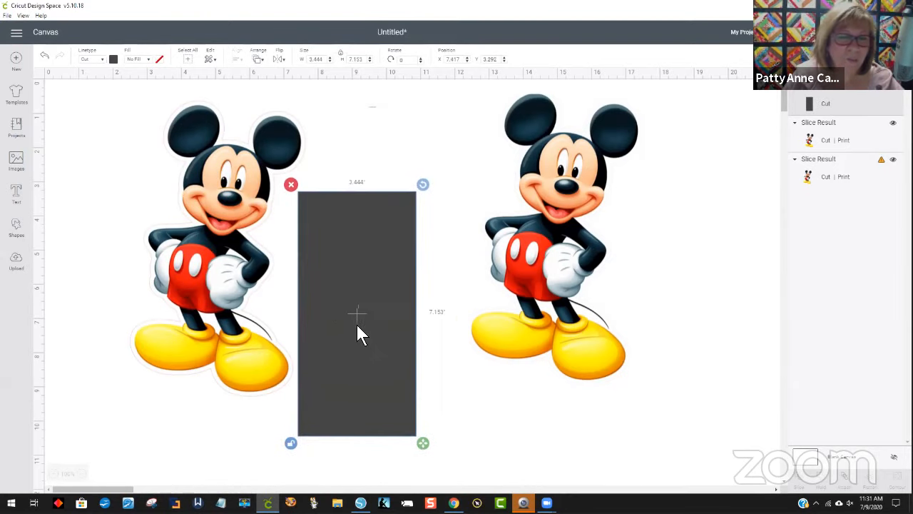
# Slice the first Mickey image with the dark rectangle and delete the two dark slice pieces
pyautogui.moveTo(102, 170); pyautogui.dragTo(361, 385)
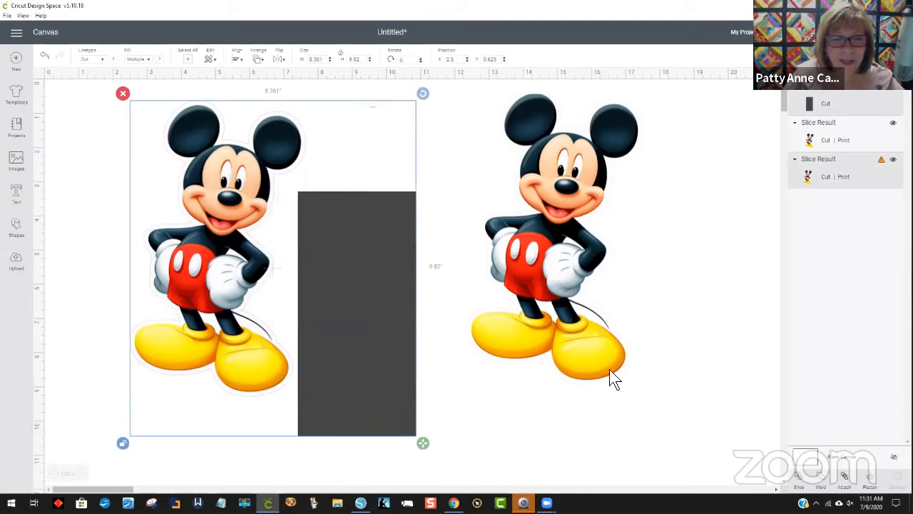
pyautogui.click(801, 480)
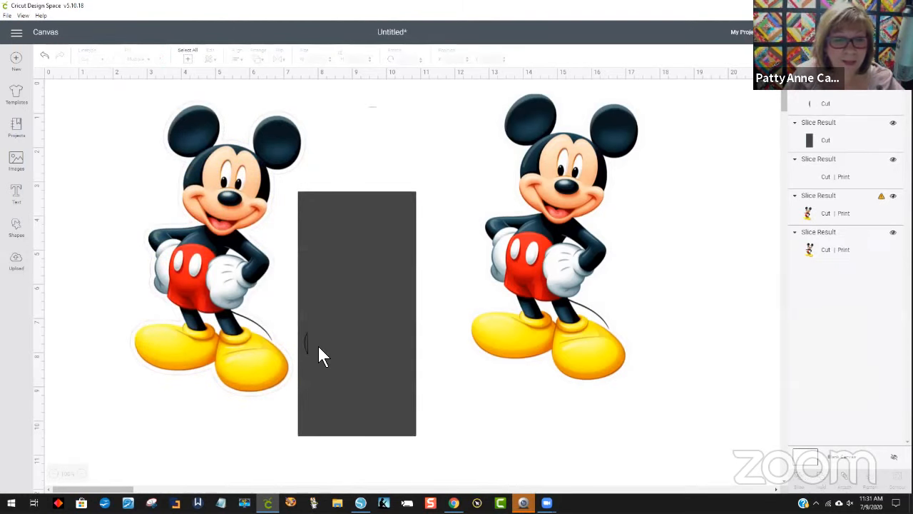
pyautogui.click(306, 343)
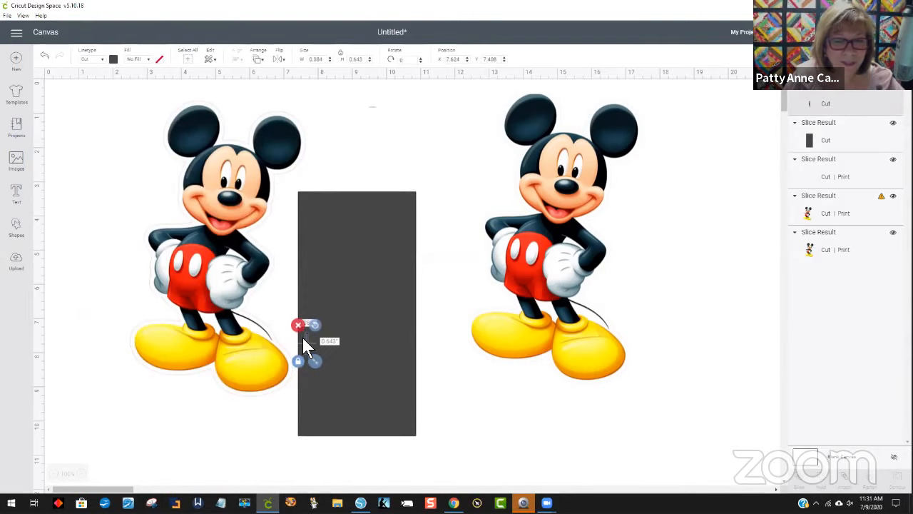
pyautogui.click(300, 324)
pyautogui.click(338, 295)
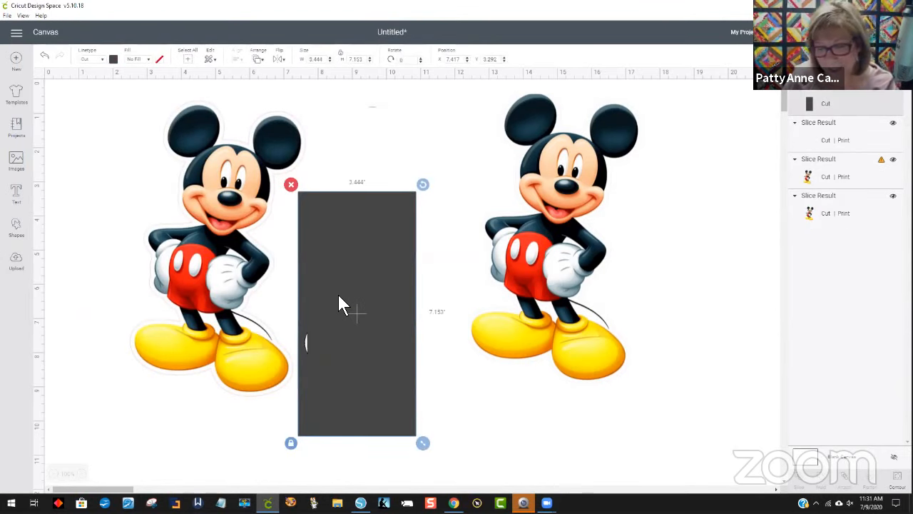
pyautogui.press('Delete')
# Rearrange the two Mickey figures, placing the second at about X 7.819, Y 1.347, and delete the first figure
pyautogui.moveTo(570, 268); pyautogui.dragTo(440, 302)
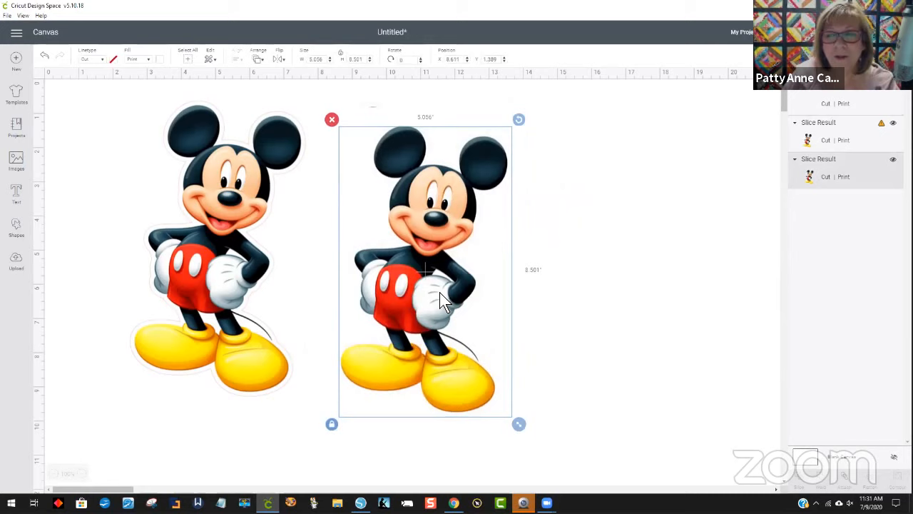
pyautogui.click(604, 288)
pyautogui.click(250, 260)
pyautogui.moveTo(233, 285); pyautogui.dragTo(180, 287)
pyautogui.moveTo(464, 278); pyautogui.dragTo(652, 252)
pyautogui.moveTo(226, 365); pyautogui.dragTo(259, 367)
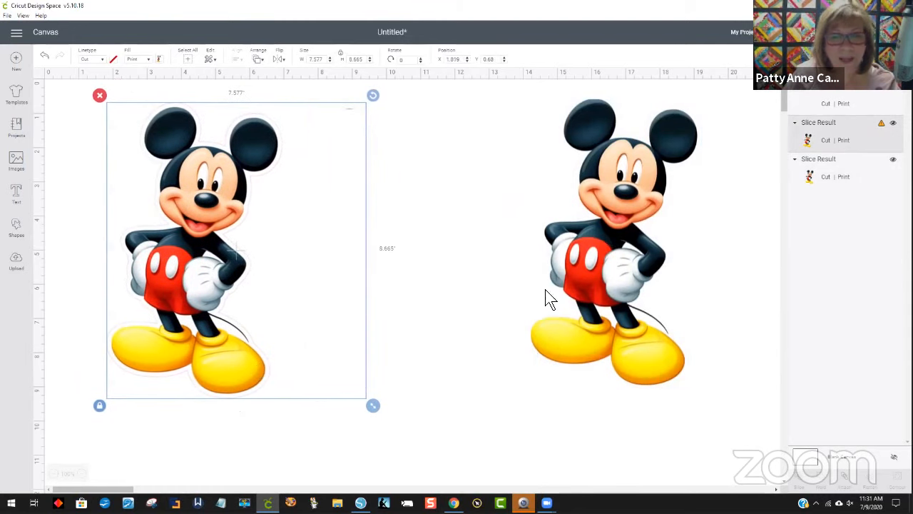
pyautogui.click(620, 273)
pyautogui.moveTo(617, 264); pyautogui.dragTo(399, 289)
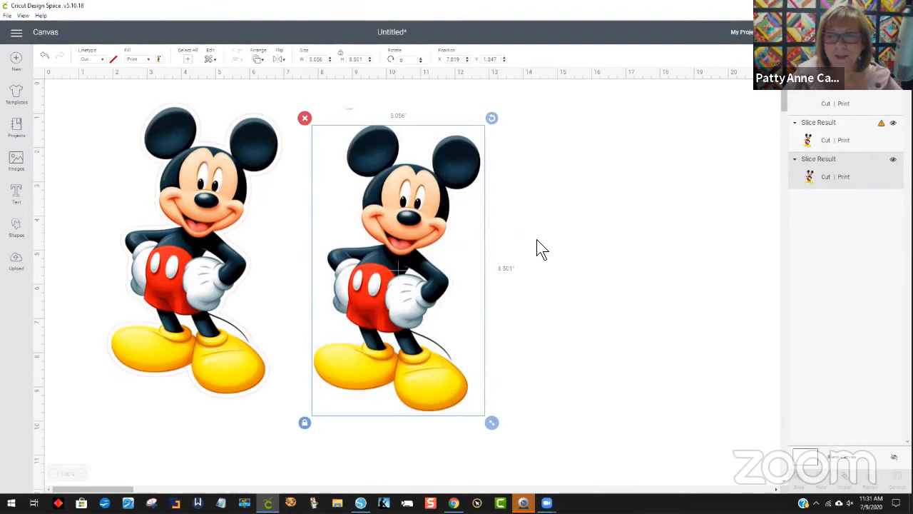
pyautogui.click(242, 240)
pyautogui.click(100, 96)
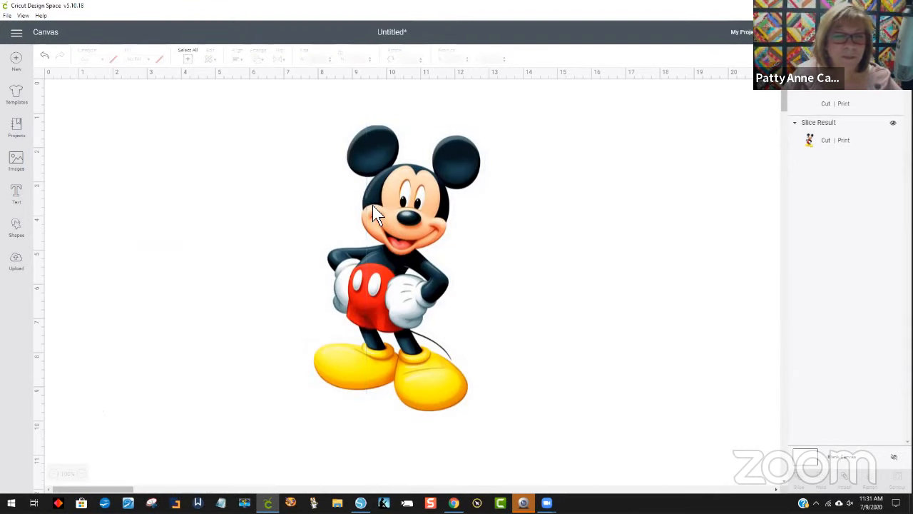
# Select the remaining Mickey figure, preview how it is laid out on the Print Then Cut mat, and return to the canvas
pyautogui.click(417, 217)
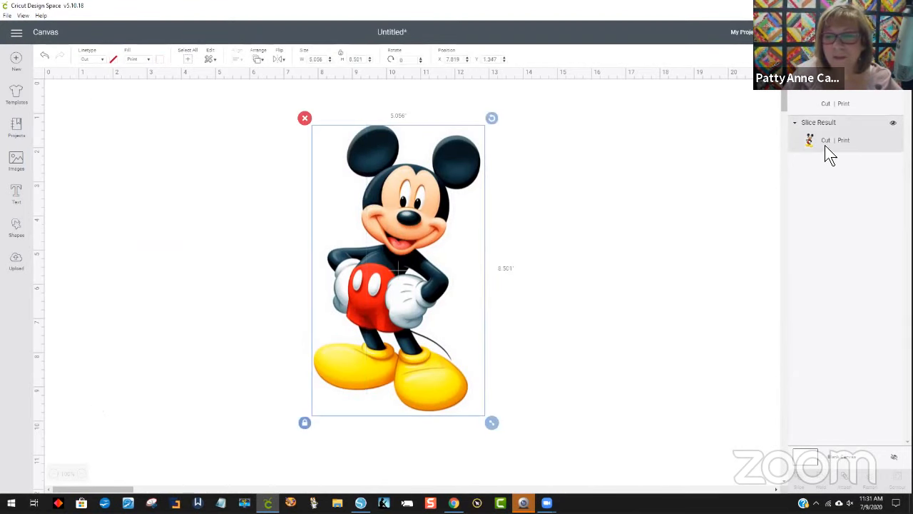
pyautogui.click(895, 89)
pyautogui.click(440, 194)
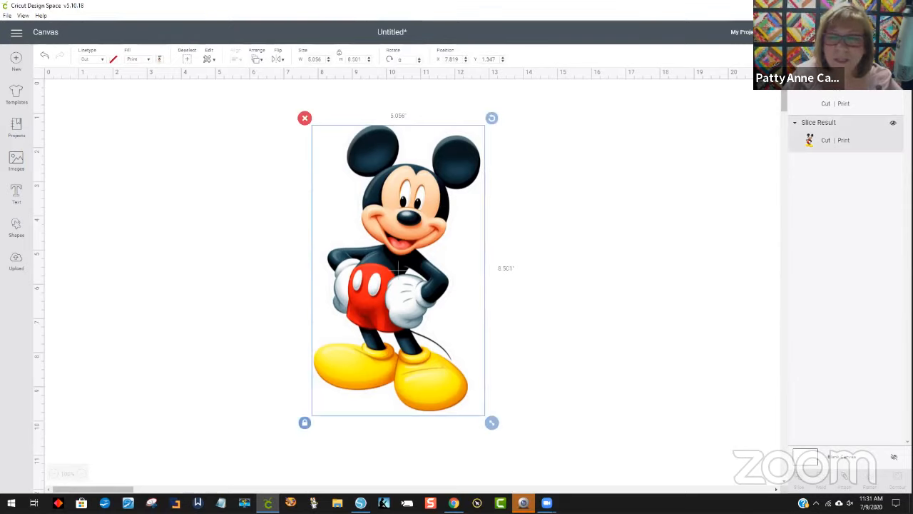
pyautogui.click(883, 32)
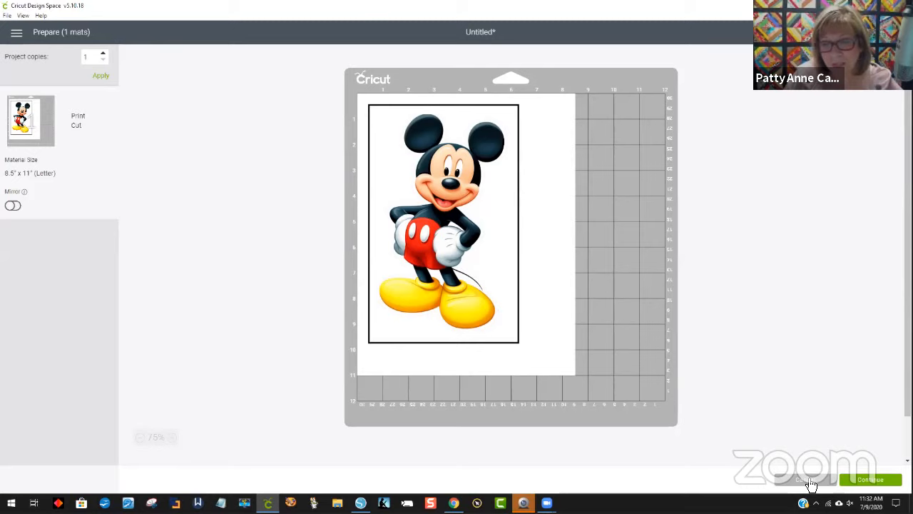
pyautogui.click(811, 483)
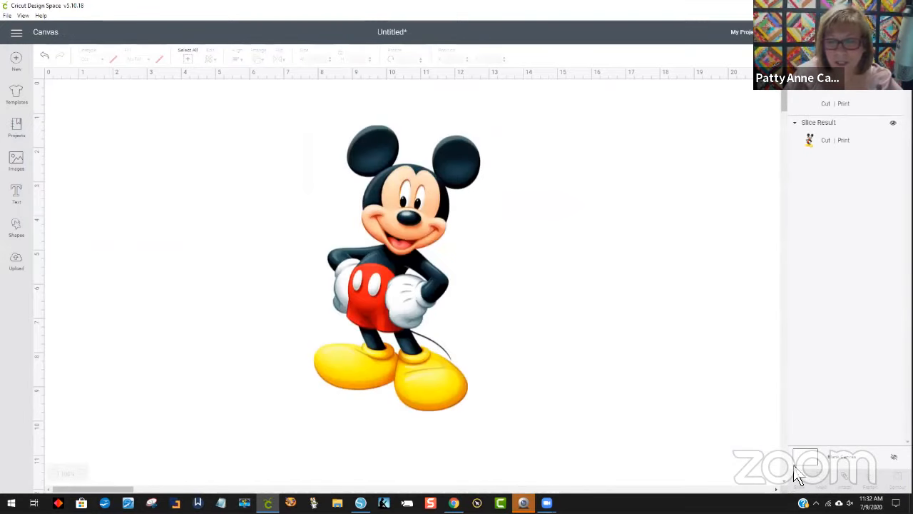
# Set the canvas background to a light periwinkle blue and move the Mickey figure to about X 7.708, Y 1.778
pyautogui.click(839, 457)
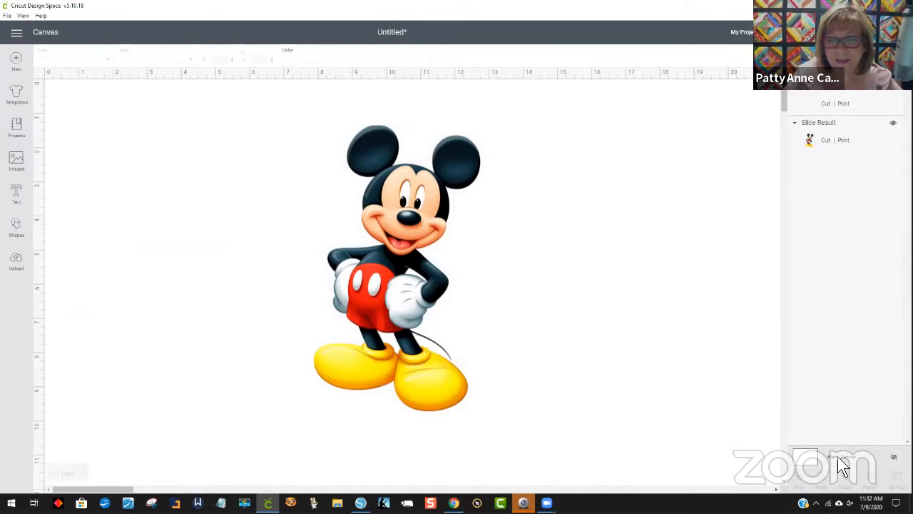
pyautogui.click(287, 60)
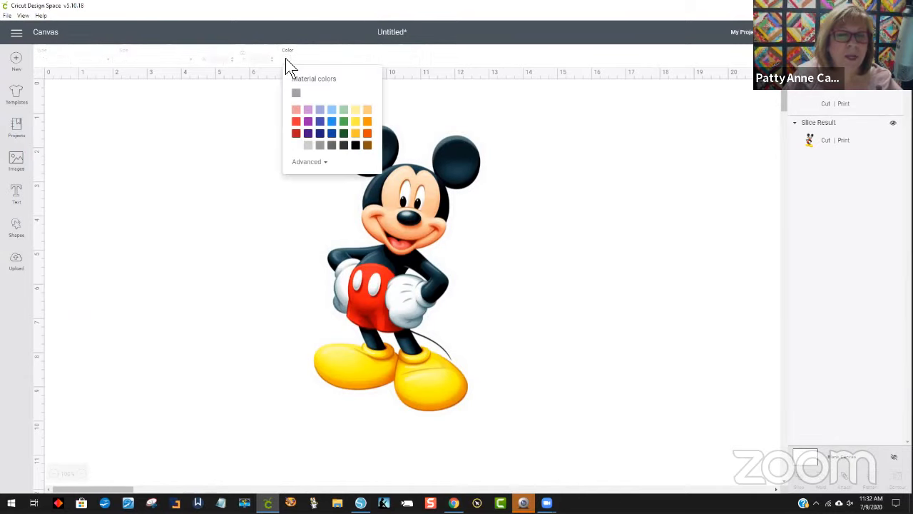
pyautogui.click(320, 112)
pyautogui.click(602, 250)
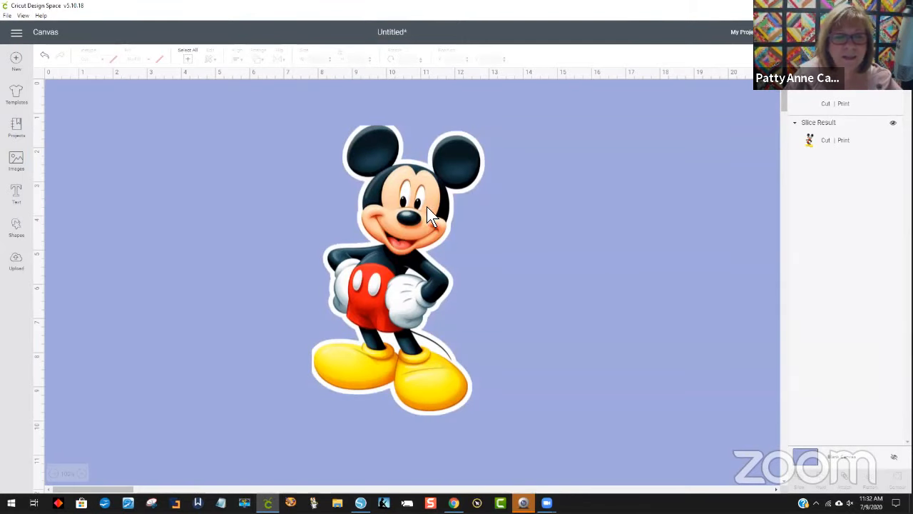
pyautogui.moveTo(395, 201)
pyautogui.mouseDown()
pyautogui.moveTo(390, 232)
pyautogui.moveTo(390, 217)
pyautogui.mouseUp()
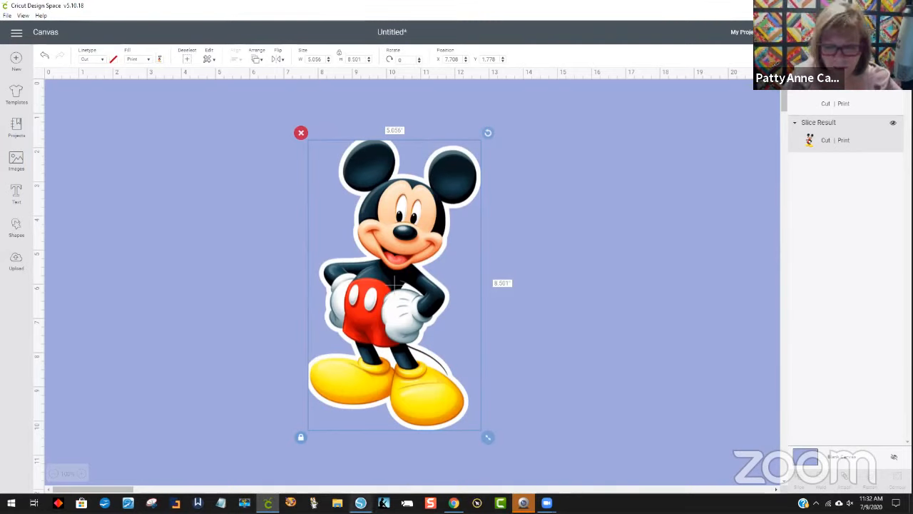
# Switch to Silhouette Studio and delete the Mickey artwork from the Untitled-4 page
pyautogui.moveTo(360, 503)
pyautogui.click(360, 464)
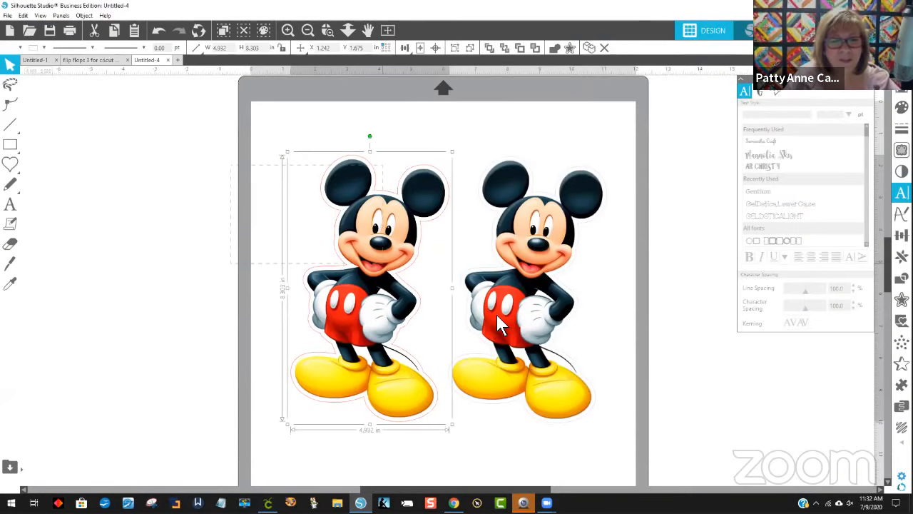
pyautogui.press('Delete')
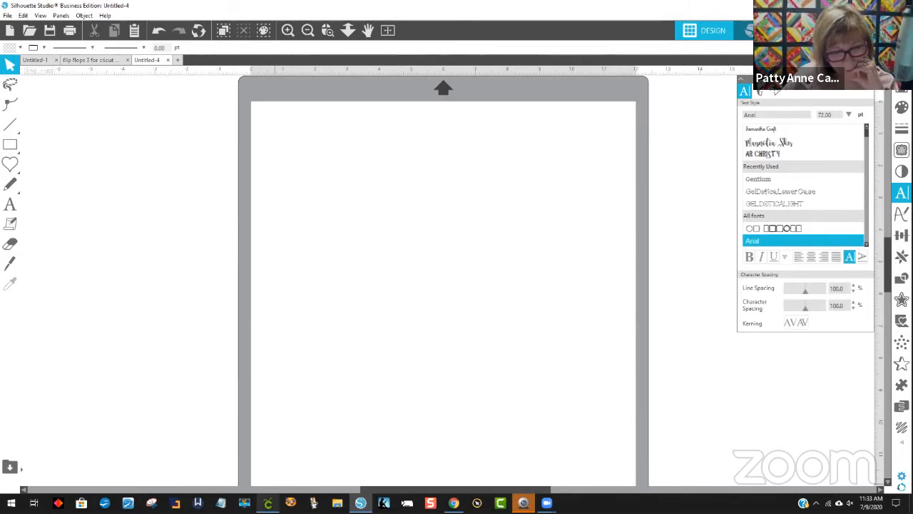
# Look over the source Mickey image among the mickey mouse search results in Chrome, and return to Silhouette Studio
pyautogui.moveTo(268, 503)
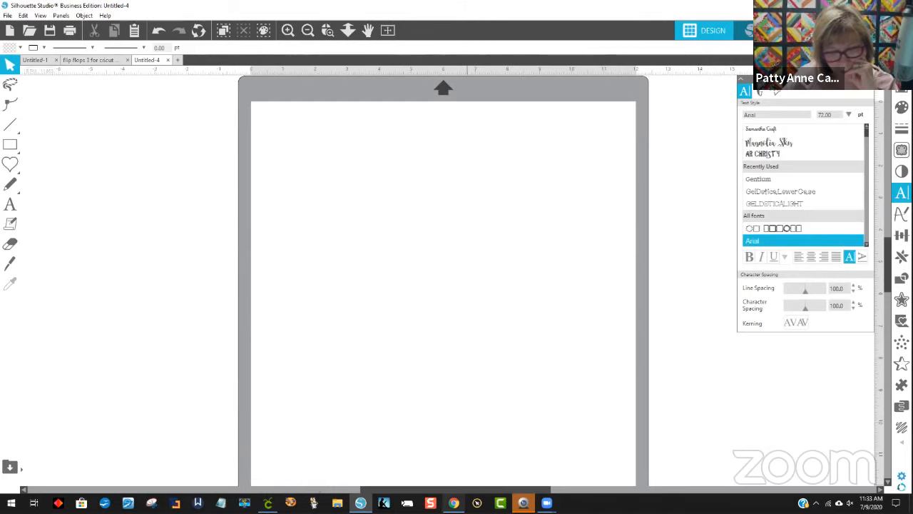
pyautogui.moveTo(453, 503)
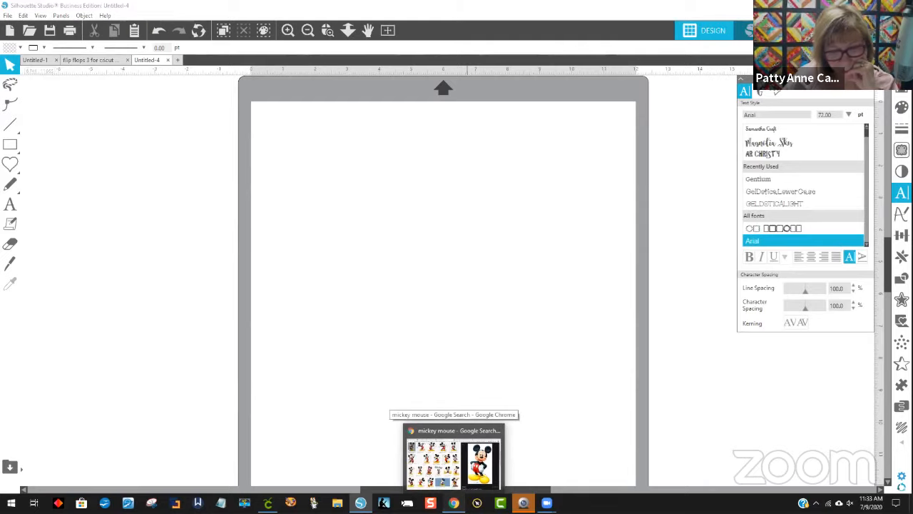
pyautogui.click(453, 435)
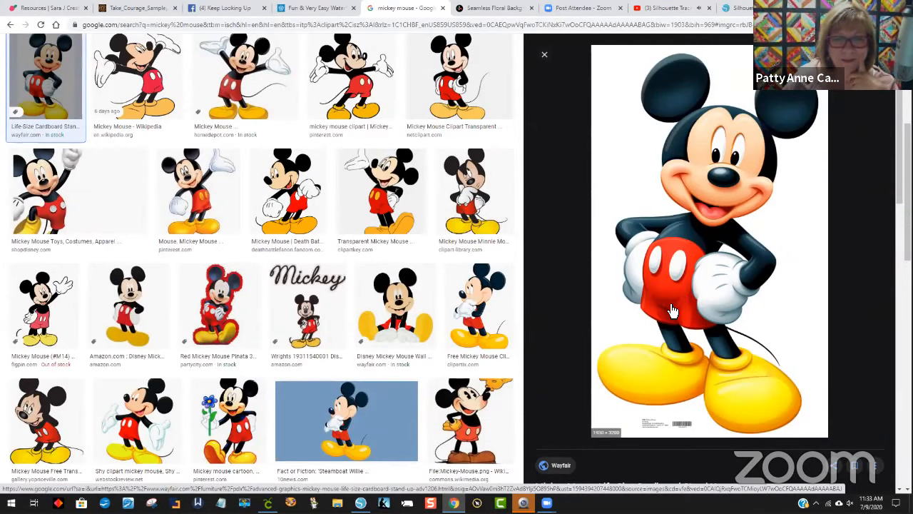
pyautogui.scroll(3, 644, 310)
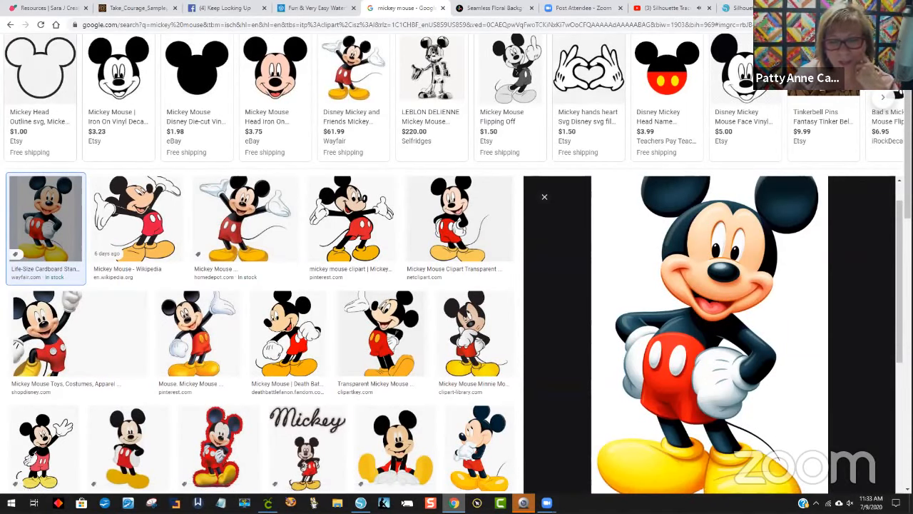
pyautogui.moveTo(454, 502)
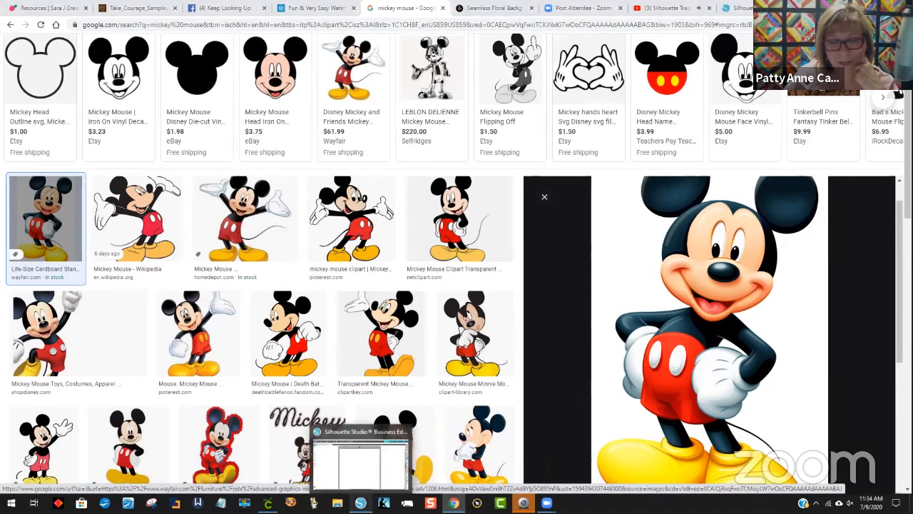
pyautogui.click(360, 503)
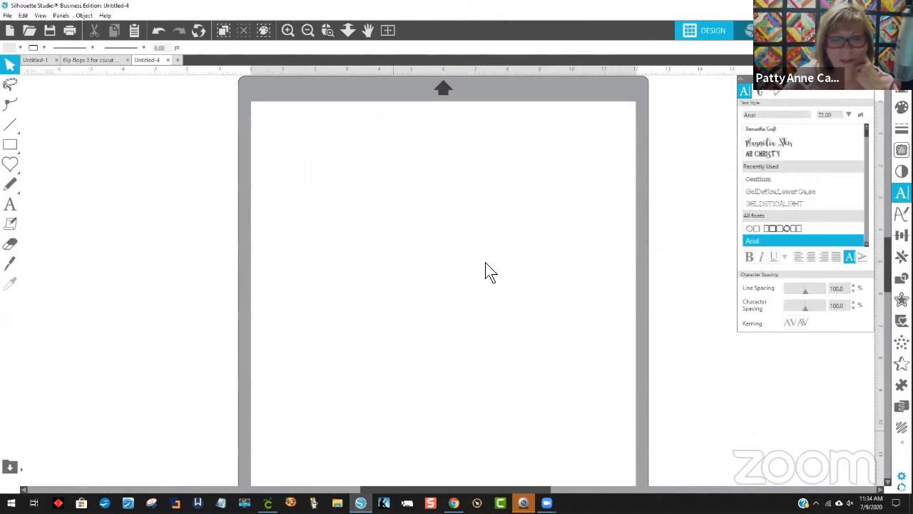
# Open the flip flops 3 document and ungroup the multicoloured flip-flop design on the mat
pyautogui.click(103, 61)
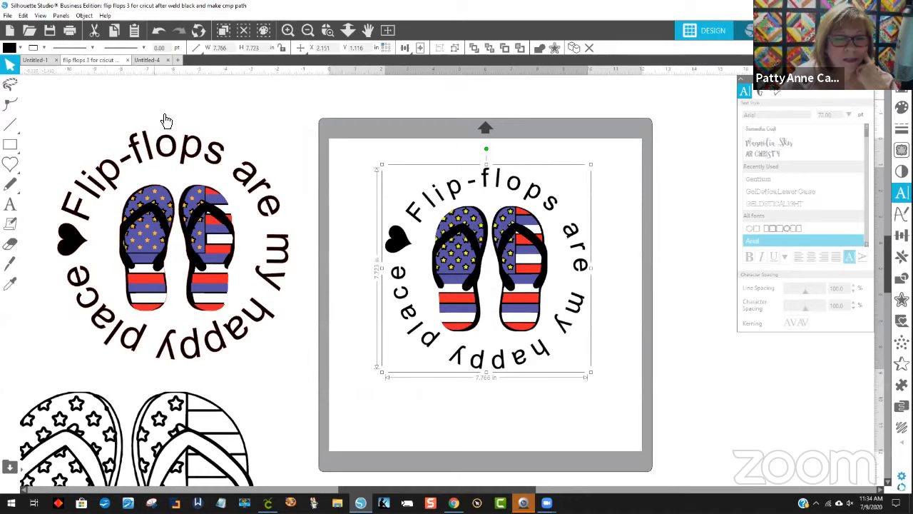
pyautogui.click(330, 277)
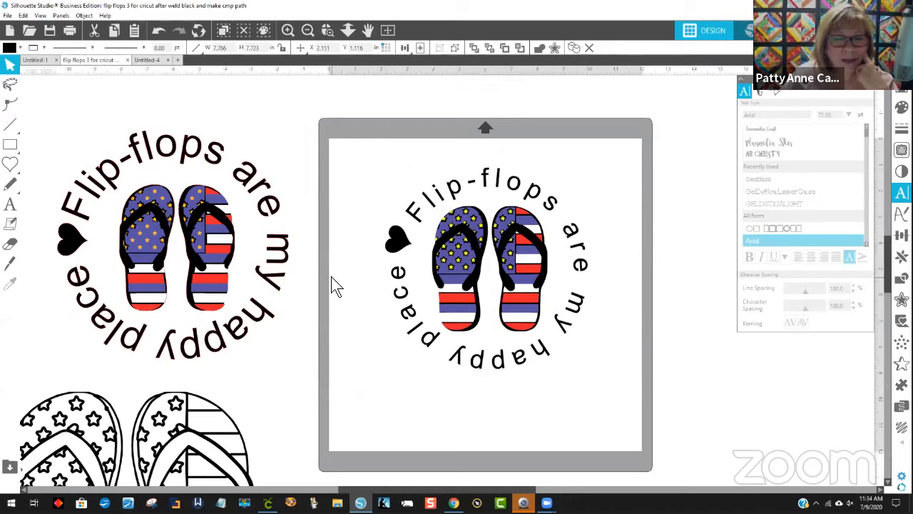
pyautogui.click(514, 234)
pyautogui.rightClick(514, 232)
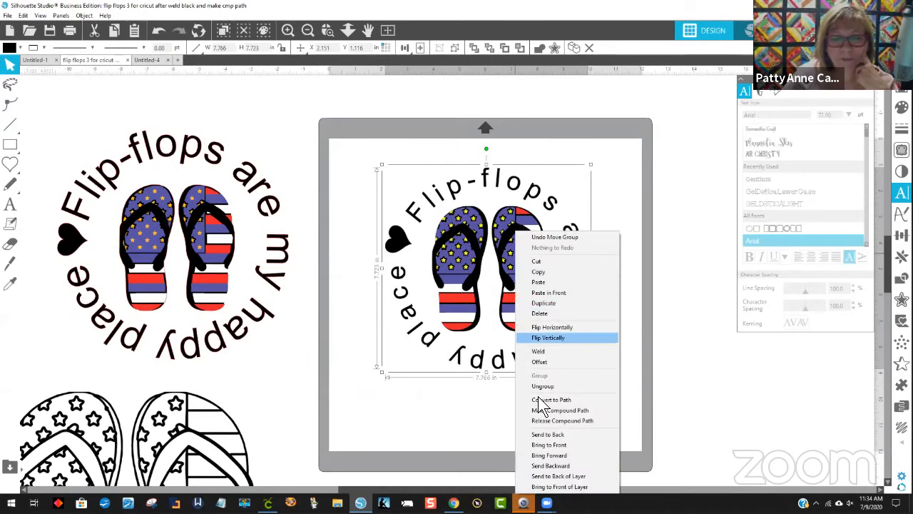
pyautogui.click(579, 239)
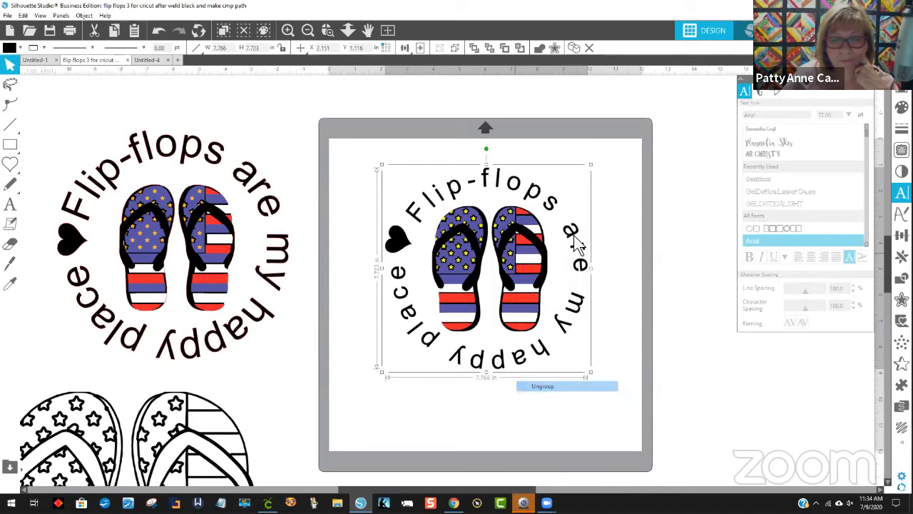
# Pull the black lettering and sole layer away from the coloured flip-flop layers, and undo the move
pyautogui.moveTo(576, 236); pyautogui.dragTo(497, 404)
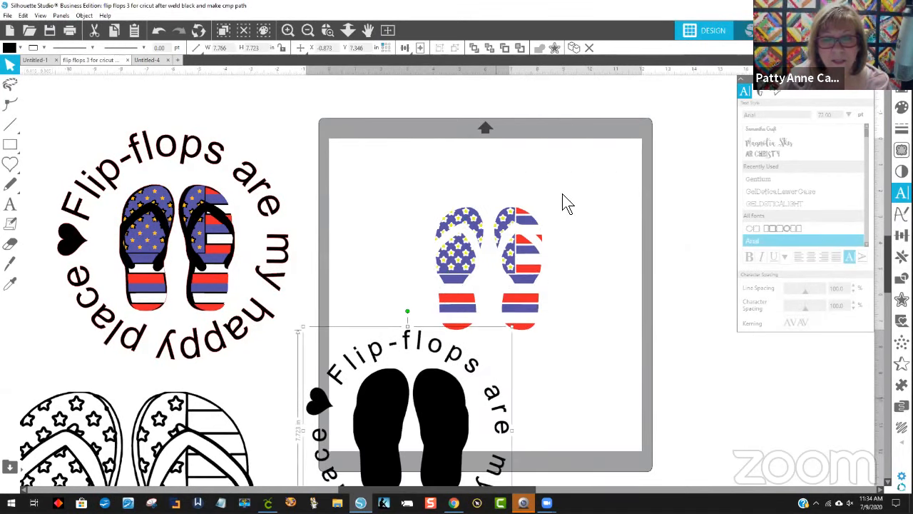
pyautogui.click(526, 221)
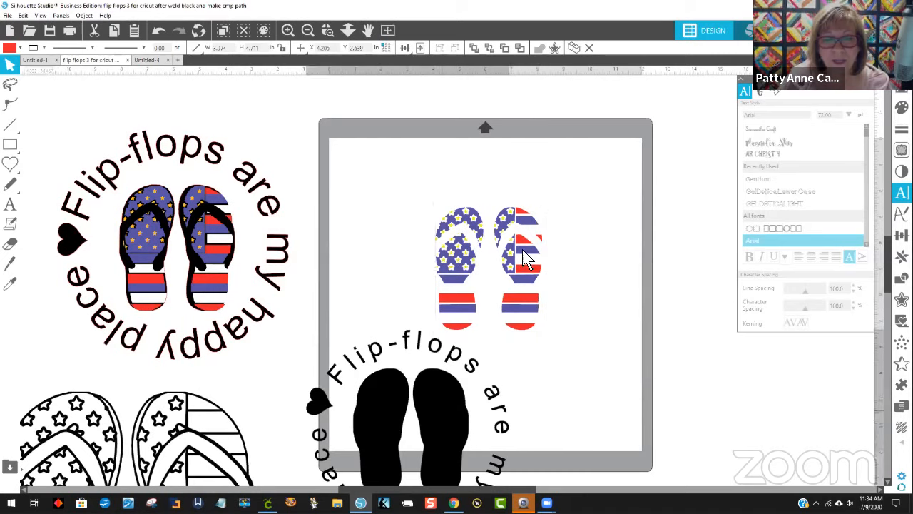
pyautogui.hotkey('ctrl', 'z')
pyautogui.hotkey('ctrl', 'z')
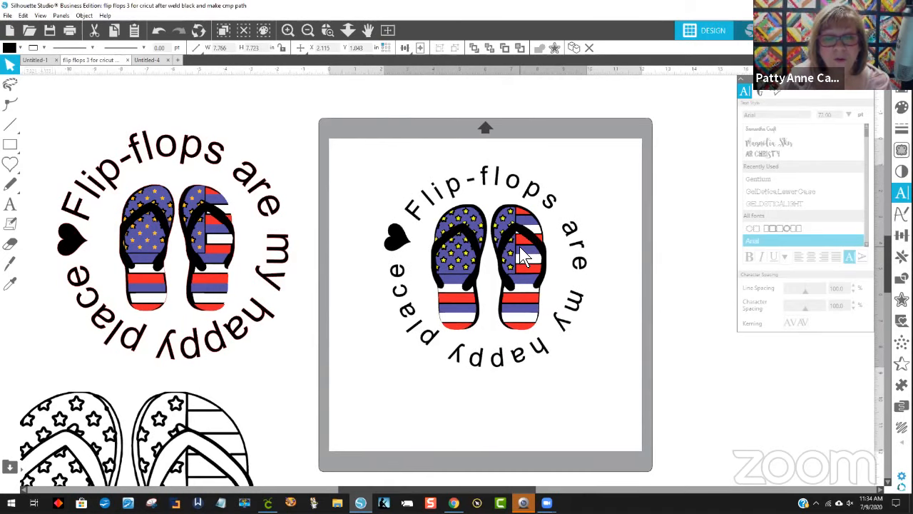
pyautogui.hotkey('ctrl', 'z')
pyautogui.click(616, 211)
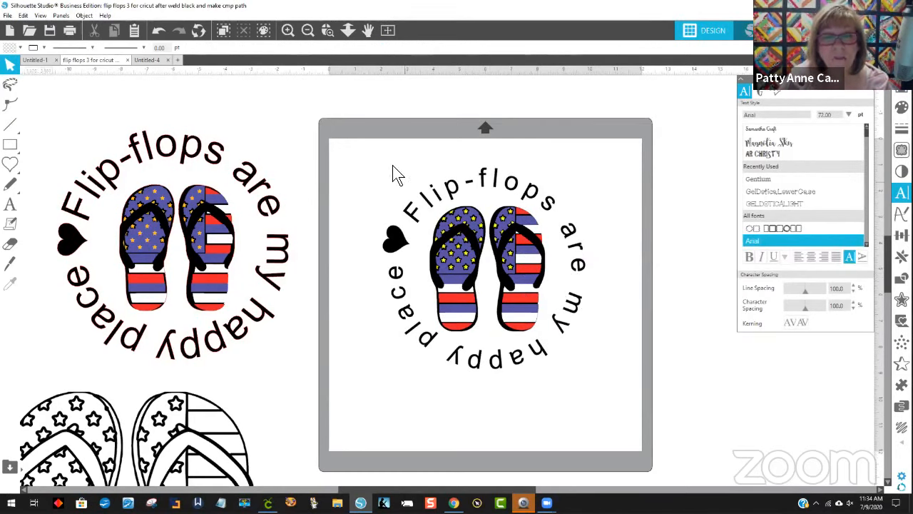
# Nudge the white stripes layer slightly down by moving the red stripes aside and placing them back on the flip-flops
pyautogui.moveTo(365, 150); pyautogui.dragTo(611, 366)
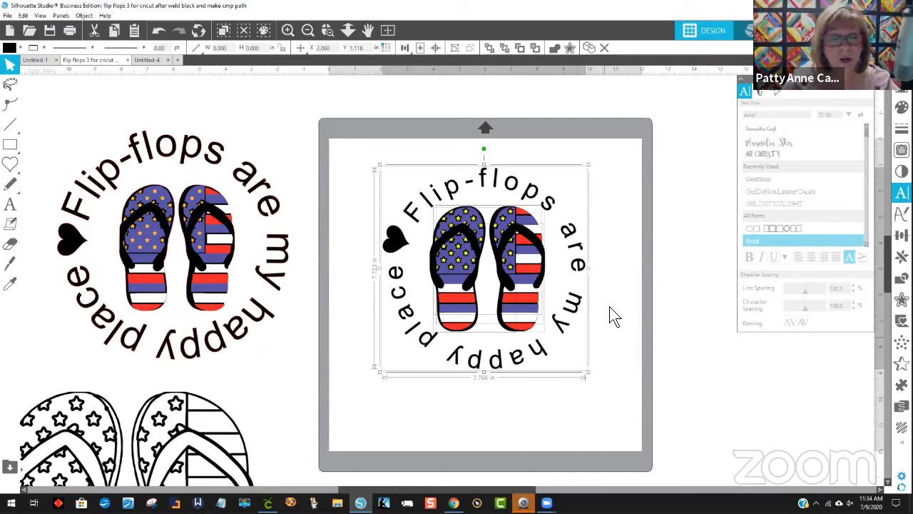
pyautogui.click(635, 235)
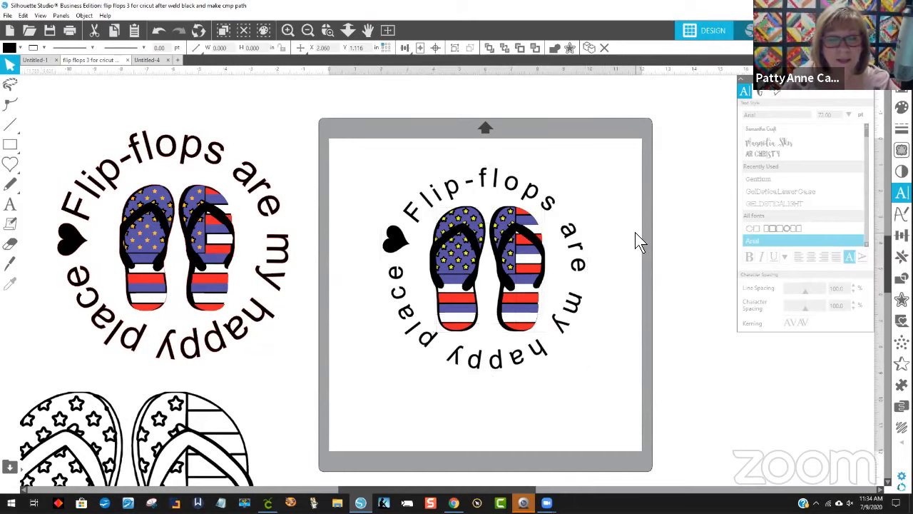
pyautogui.moveTo(547, 257); pyautogui.dragTo(600, 337)
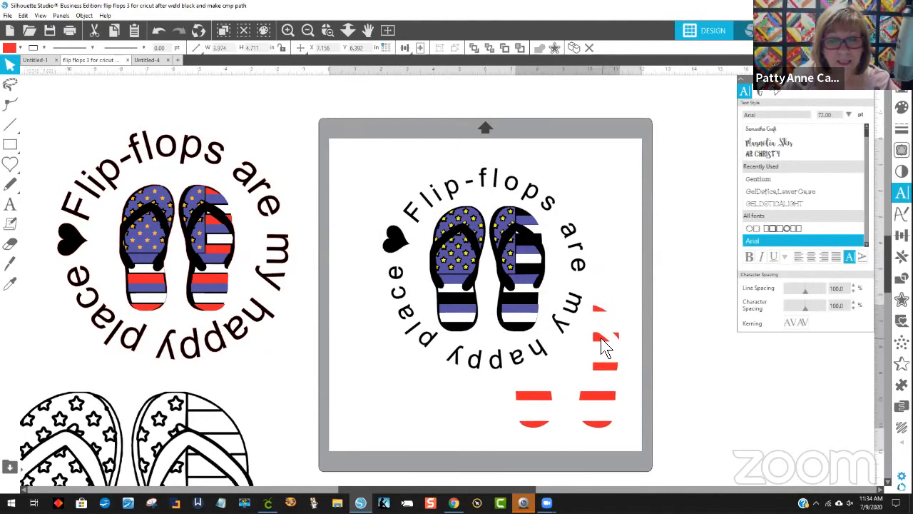
pyautogui.click(558, 273)
pyautogui.moveTo(533, 255)
pyautogui.mouseDown()
pyautogui.moveTo(606, 241)
pyautogui.moveTo(523, 253)
pyautogui.moveTo(531, 262)
pyautogui.mouseUp()
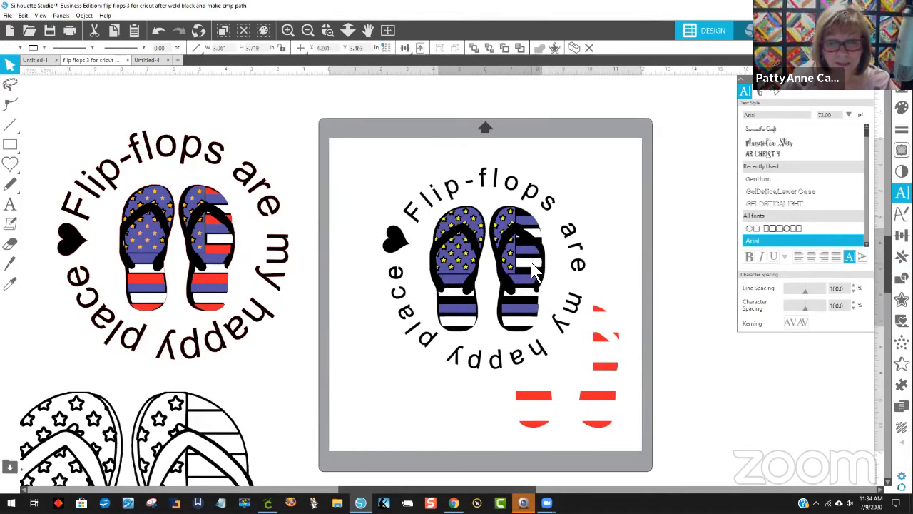
pyautogui.click(532, 263)
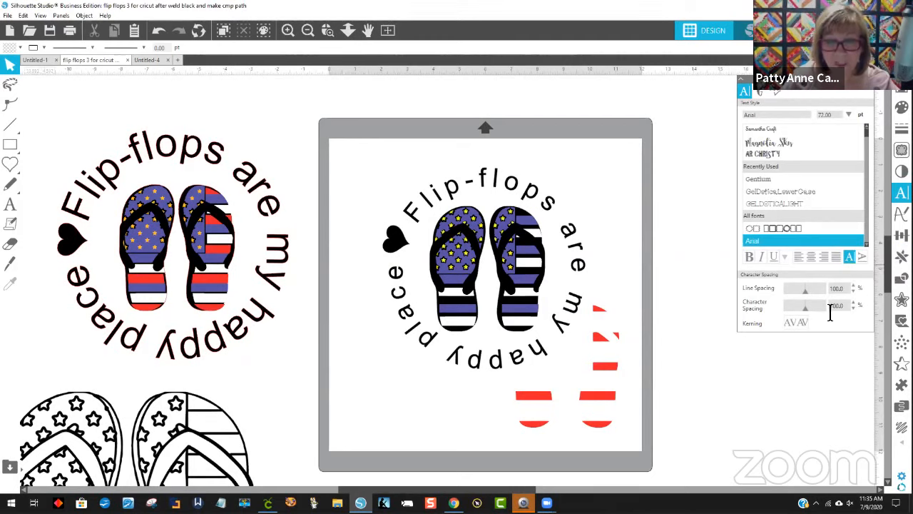
pyautogui.moveTo(603, 346); pyautogui.dragTo(526, 250)
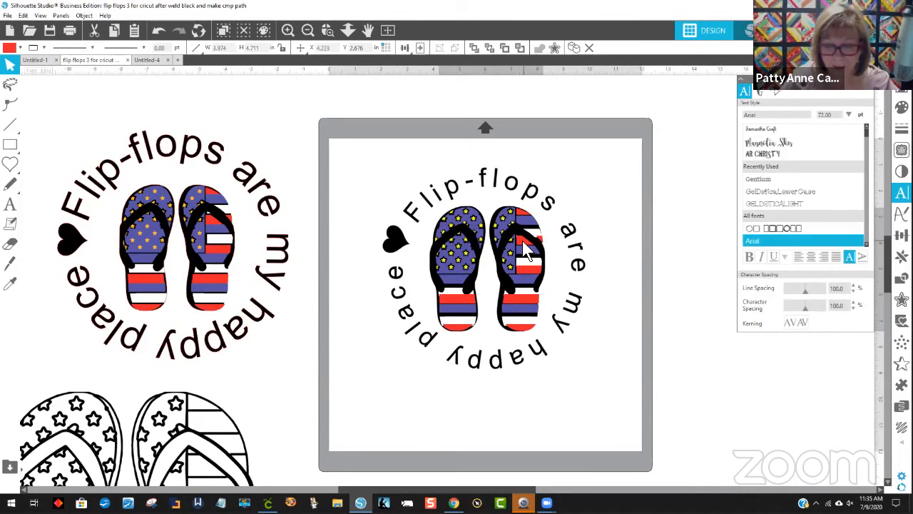
pyautogui.press('Escape')
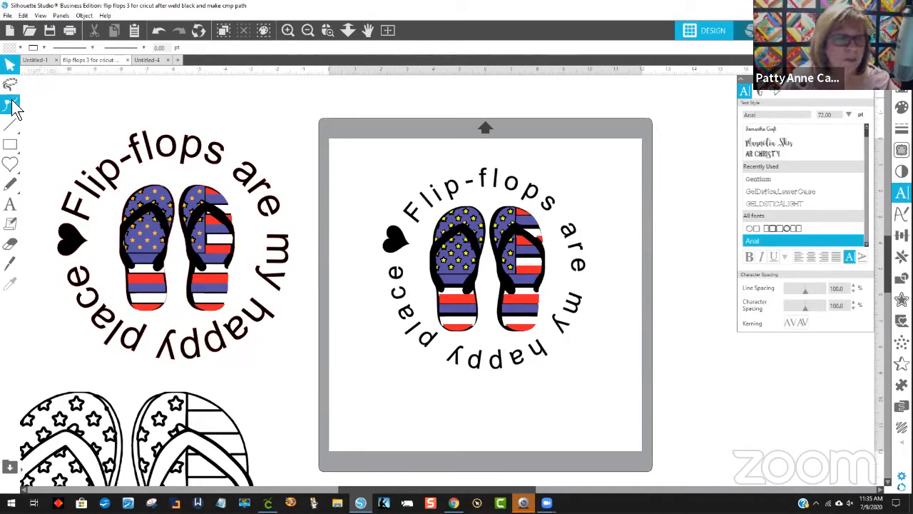
# Draw a rectangle about 9.344 by 9.035 in over the flip-flop design, fill it light purple and send it to the back
pyautogui.click(10, 145)
pyautogui.moveTo(359, 151)
pyautogui.mouseDown()
pyautogui.moveTo(444, 183)
pyautogui.moveTo(603, 386)
pyautogui.mouseUp()
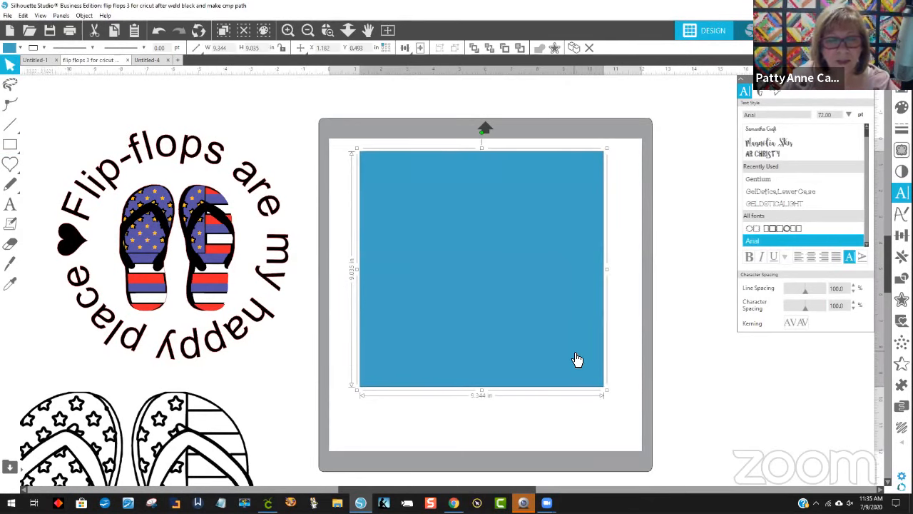
pyautogui.click(12, 47)
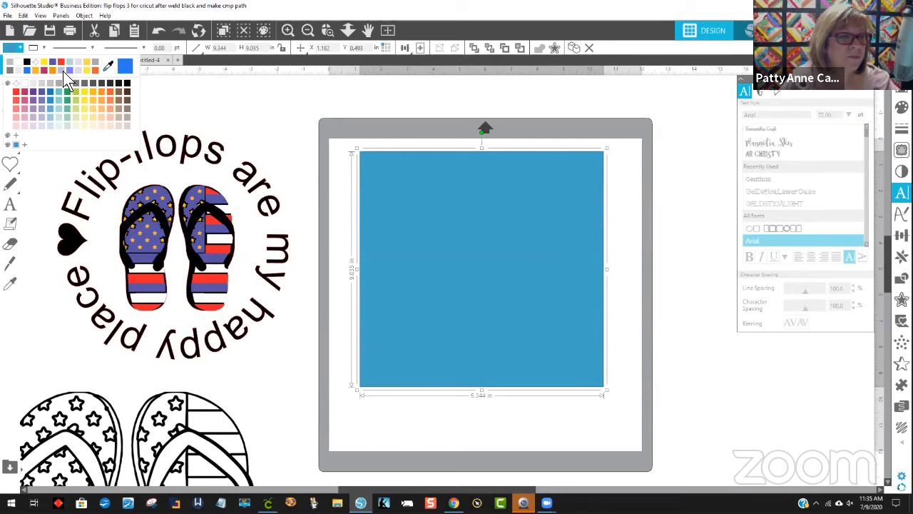
pyautogui.click(61, 71)
pyautogui.rightClick(557, 324)
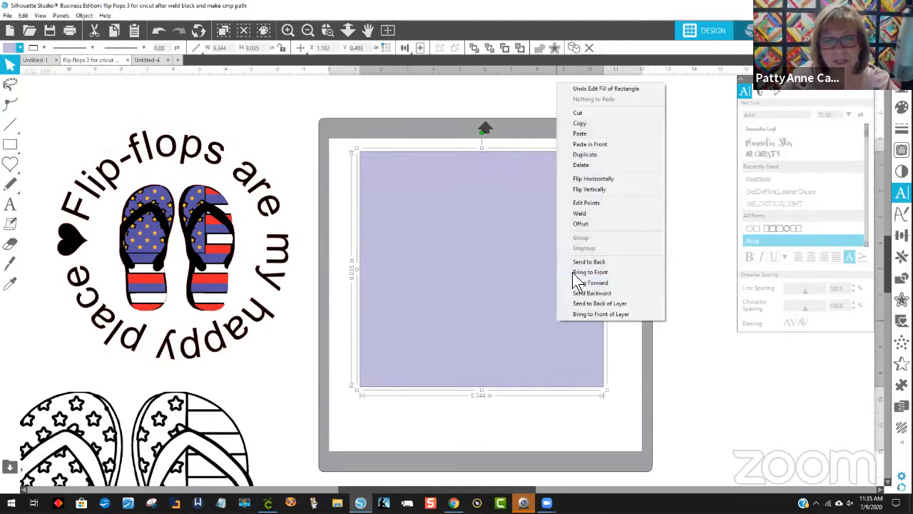
pyautogui.click(581, 262)
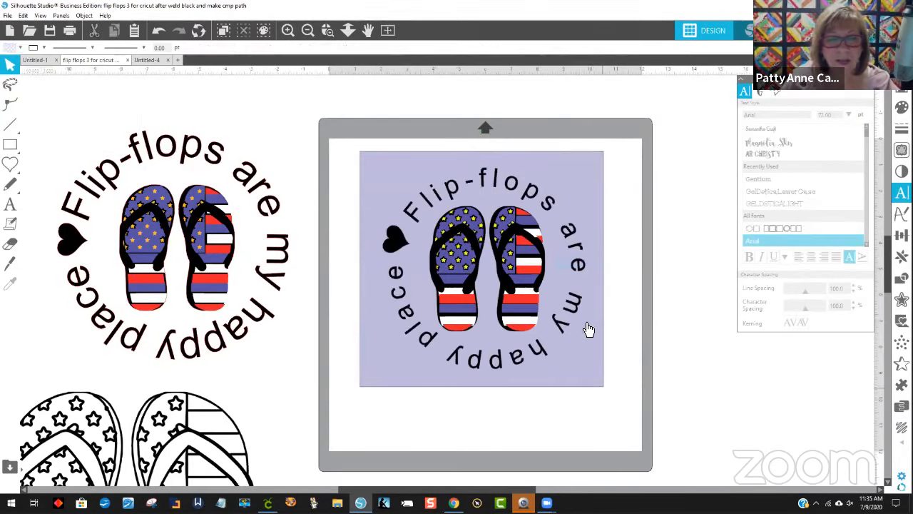
# Group all flip-flop layers with the light purple rectangle and shift the group slightly on the mat
pyautogui.moveTo(613, 407); pyautogui.dragTo(340, 146)
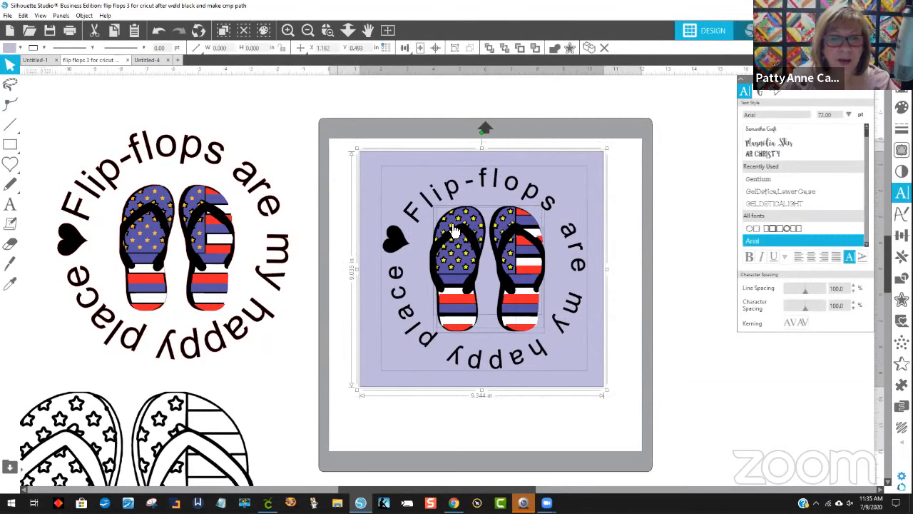
pyautogui.rightClick(467, 233)
pyautogui.click(496, 387)
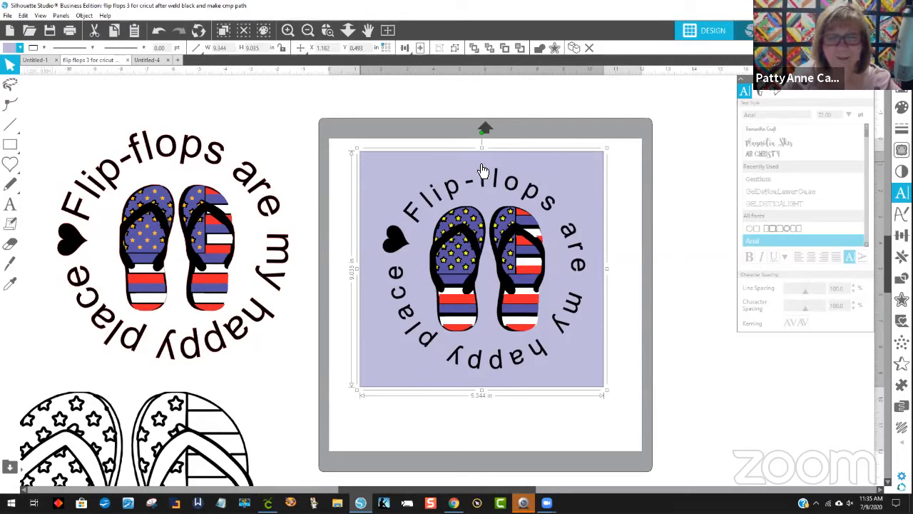
pyautogui.moveTo(570, 173); pyautogui.dragTo(568, 172)
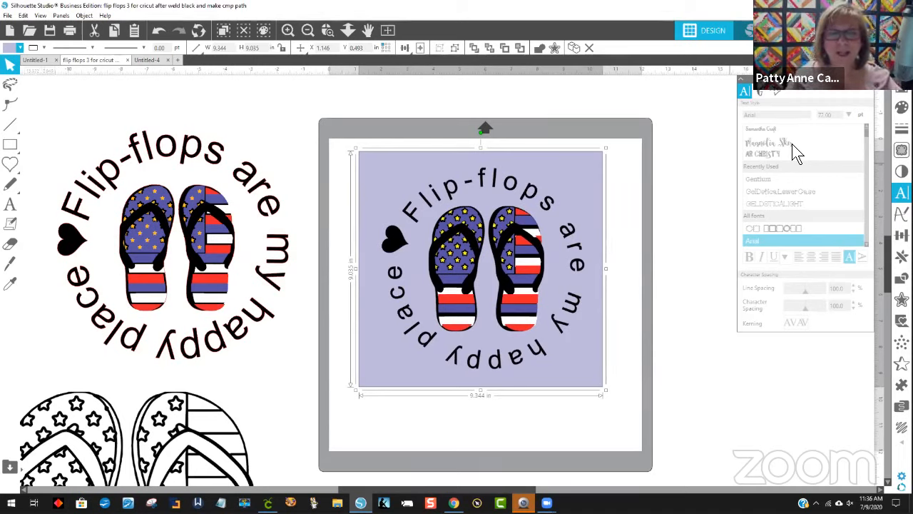
pyautogui.click(612, 197)
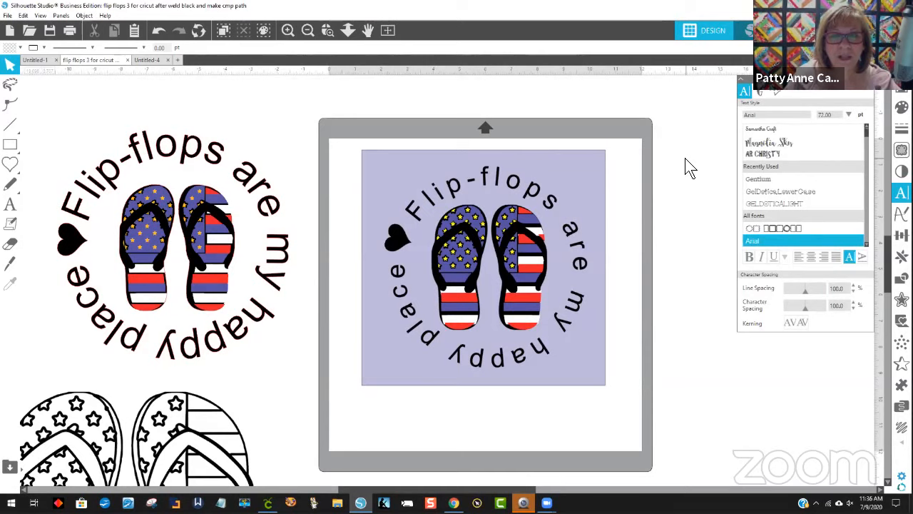
# Scale the grouped flip-flop design to about 11.257 by 10.884 in and place it at about X -0.202, Y -0.727
pyautogui.moveTo(536, 300); pyautogui.dragTo(494, 232)
pyautogui.moveTo(549, 326); pyautogui.dragTo(705, 453)
pyautogui.moveTo(572, 247); pyautogui.dragTo(555, 252)
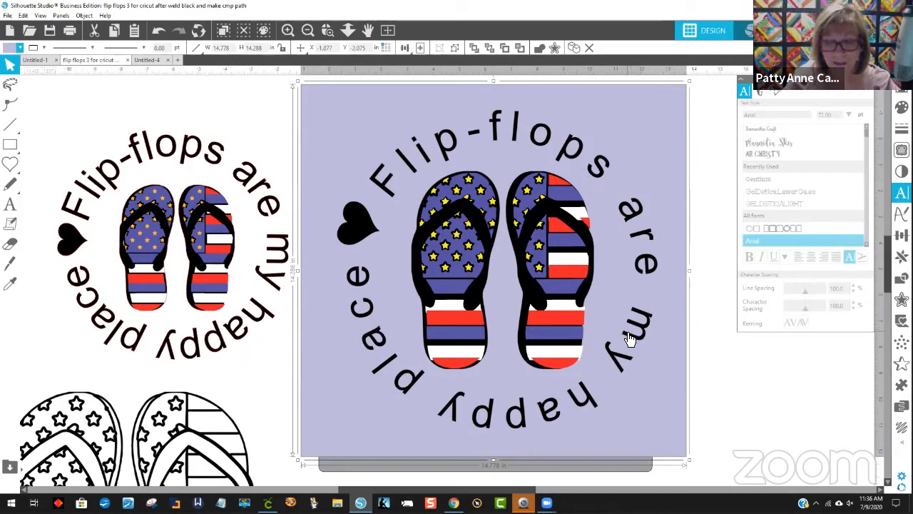
pyautogui.moveTo(676, 365); pyautogui.dragTo(655, 327)
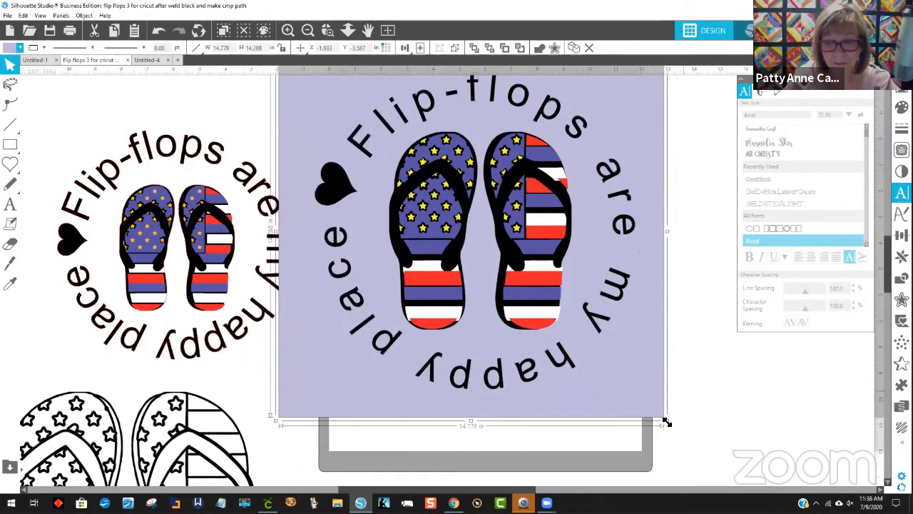
pyautogui.moveTo(666, 421); pyautogui.dragTo(586, 322)
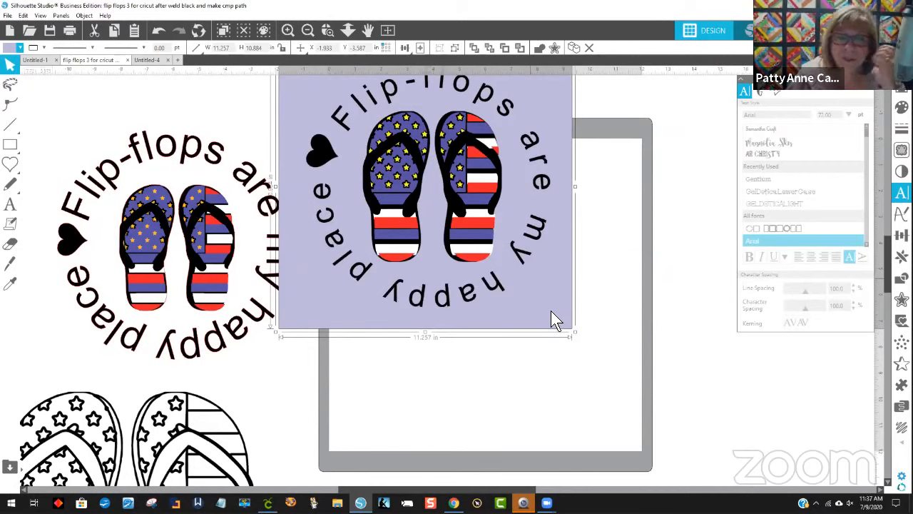
pyautogui.moveTo(551, 310); pyautogui.dragTo(594, 381)
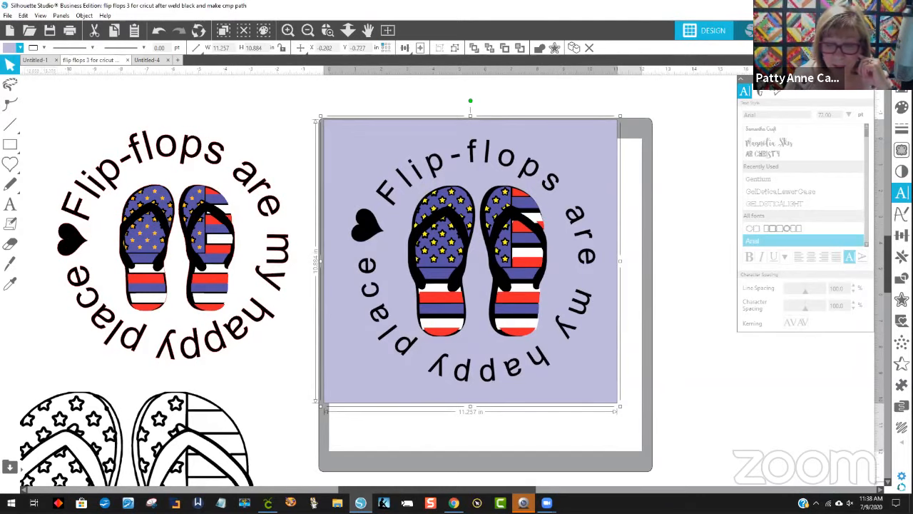
# Move the flip-flop group off the mat and draw a heart on the empty mat, enlarged to about 7.093 by 6.525 in
pyautogui.moveTo(418, 236); pyautogui.dragTo(21, 283)
pyautogui.click(10, 163)
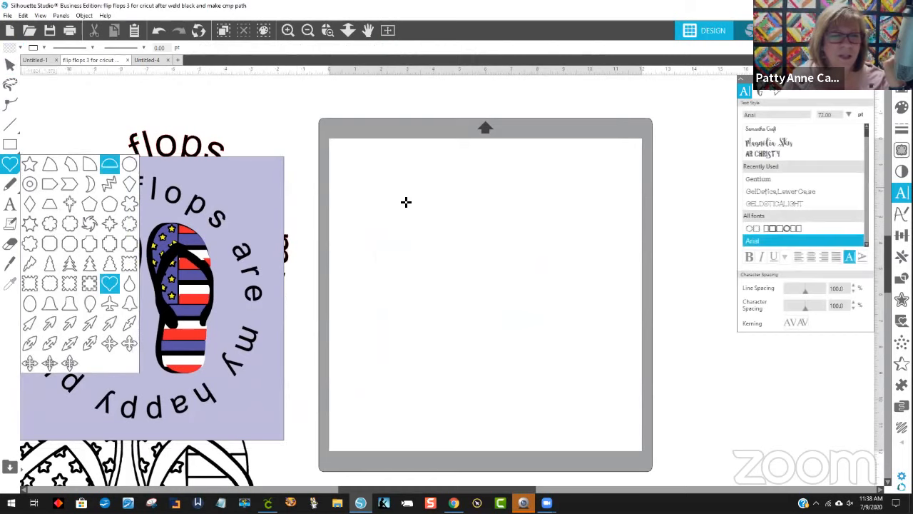
pyautogui.moveTo(459, 197)
pyautogui.mouseDown()
pyautogui.moveTo(473, 221)
pyautogui.moveTo(485, 309)
pyautogui.moveTo(470, 328)
pyautogui.mouseUp()
pyautogui.moveTo(454, 261); pyautogui.dragTo(473, 277)
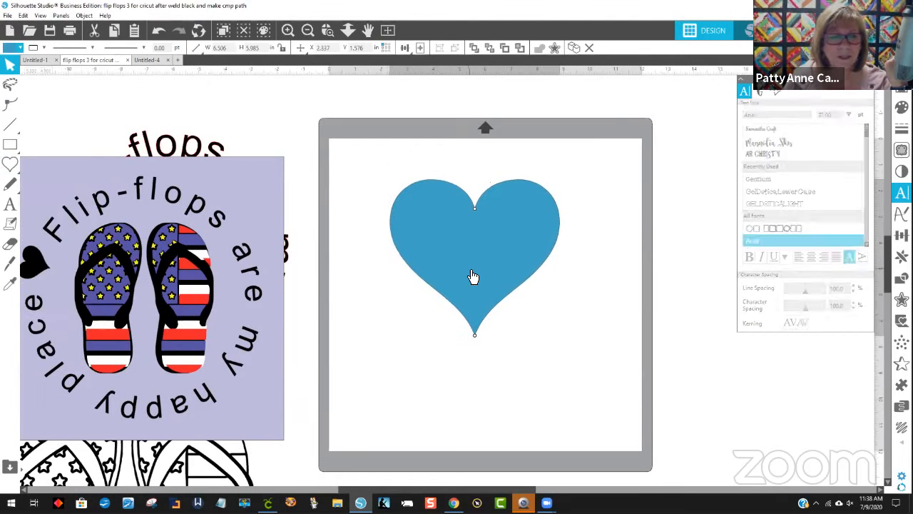
pyautogui.moveTo(474, 207); pyautogui.dragTo(473, 198)
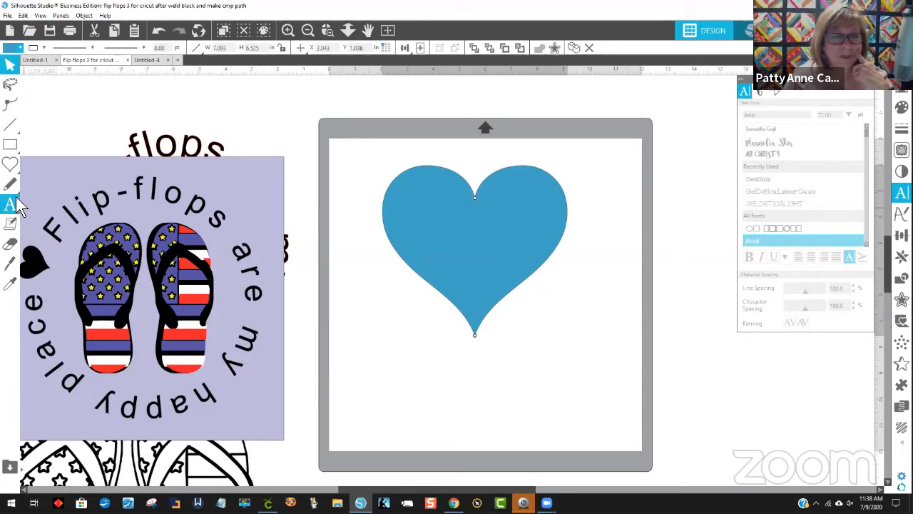
# Add the text "I love you" in 72 pt Arial, starting beside the heart and running across its lower part
pyautogui.press('f')
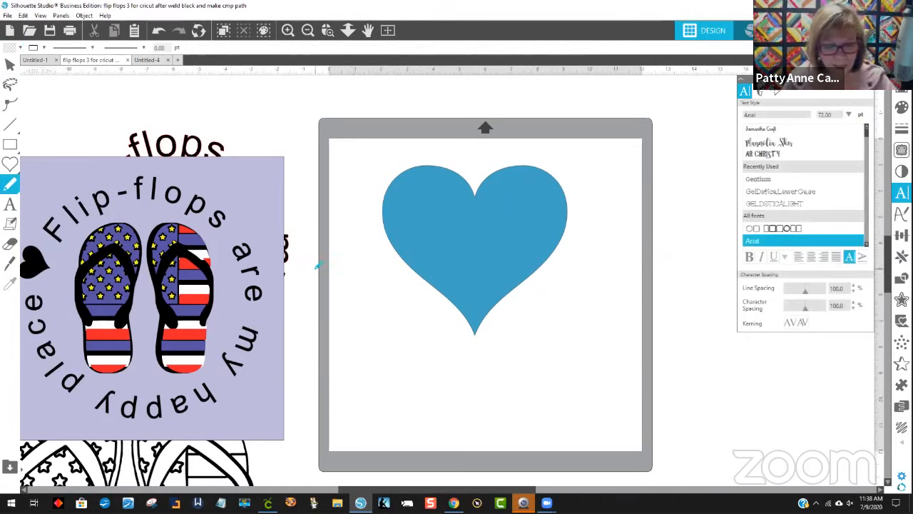
pyautogui.press('t')
pyautogui.click(353, 278)
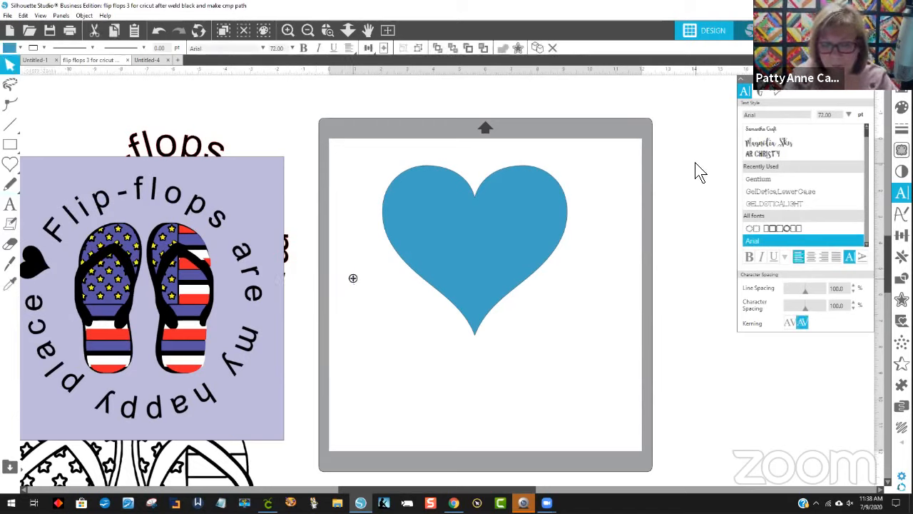
pyautogui.write('I lov')
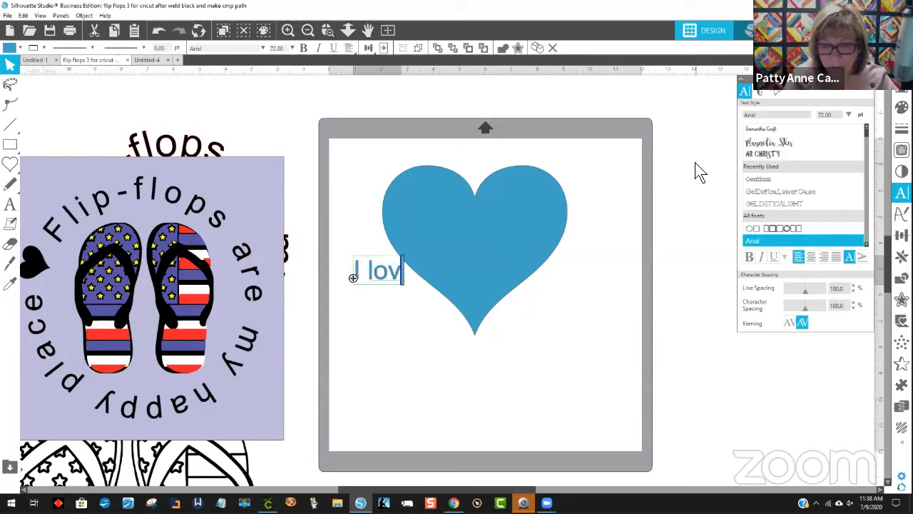
pyautogui.write('e you')
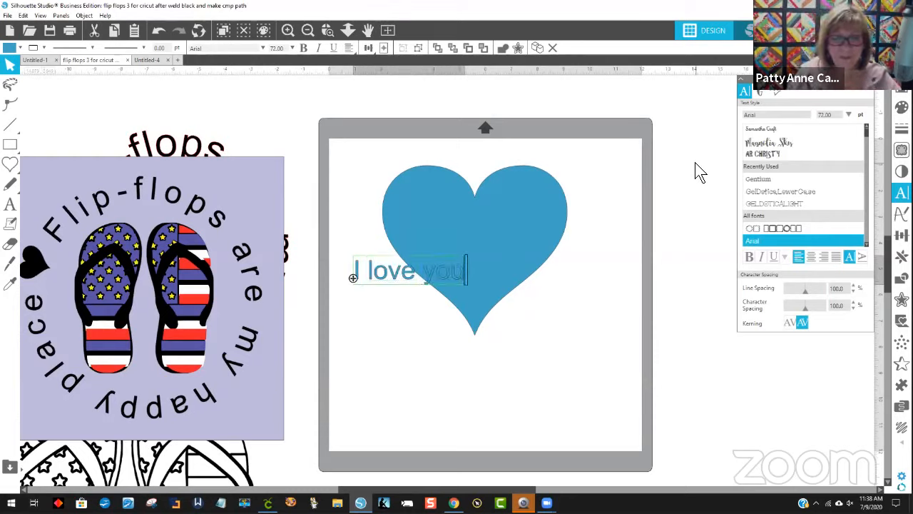
pyautogui.click(393, 336)
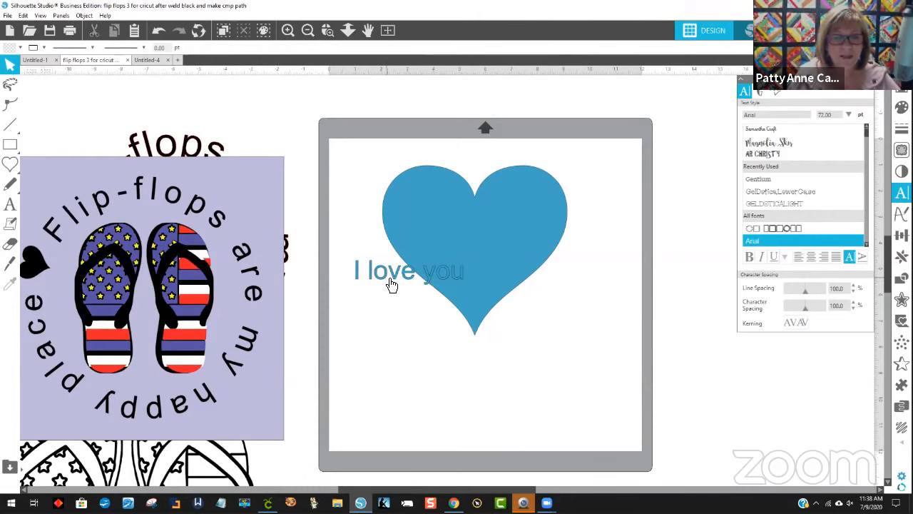
# Move the "I love you" text above the heart and attach it to the heart's outline, starting on top of the left lobe
pyautogui.click(391, 284)
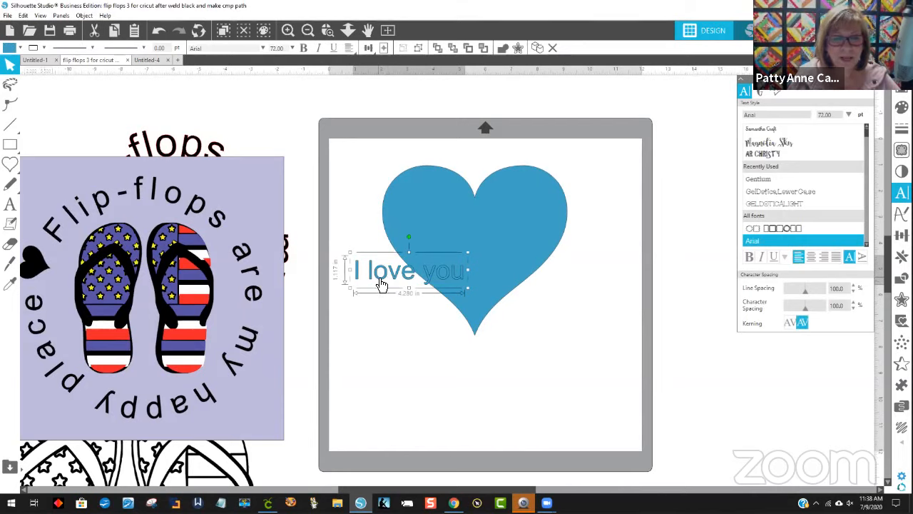
pyautogui.moveTo(379, 283); pyautogui.dragTo(472, 141)
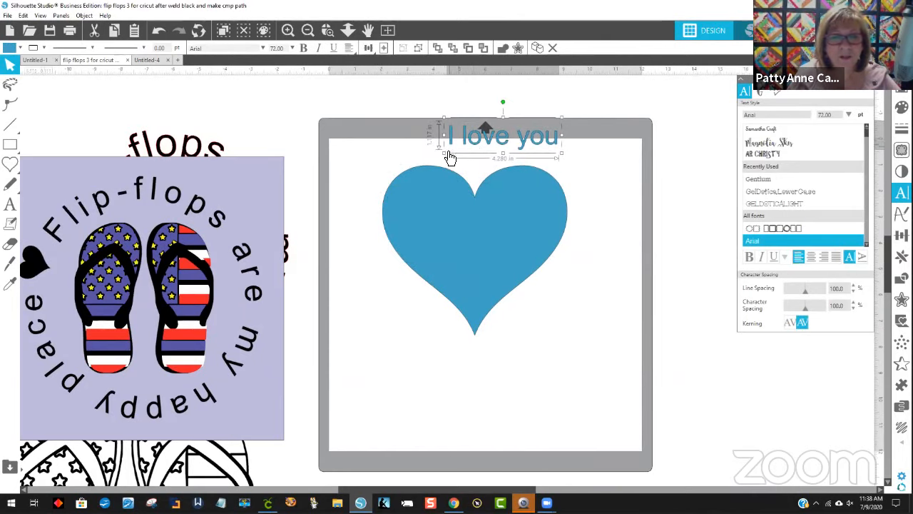
pyautogui.doubleClick(460, 150)
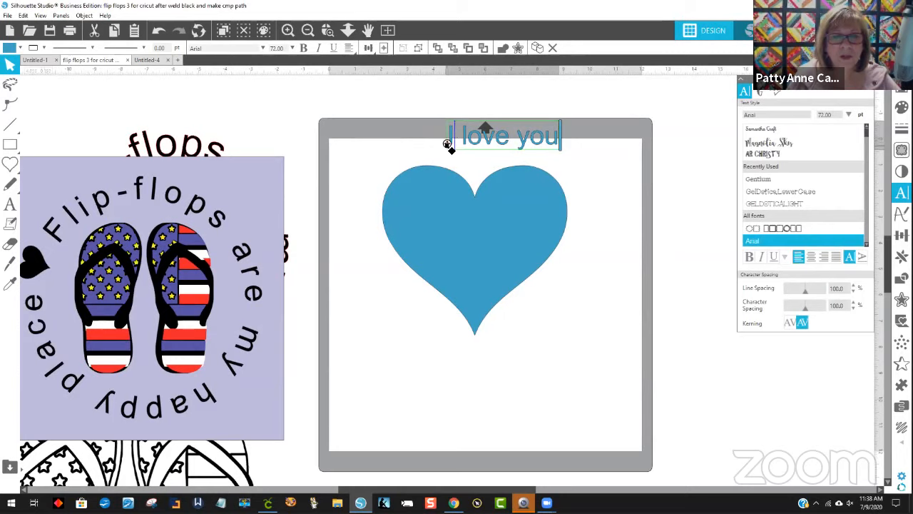
pyautogui.moveTo(445, 146); pyautogui.dragTo(410, 168)
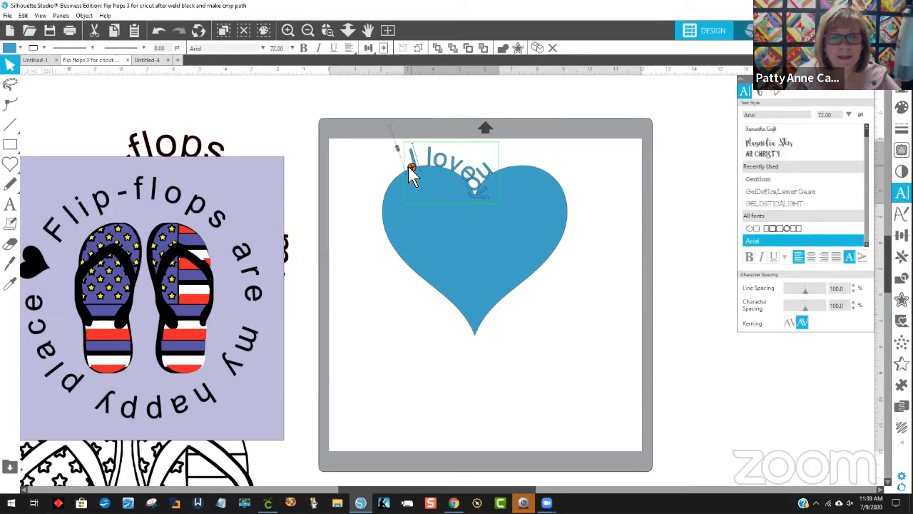
# Offset the curved text outward from the heart's outline and slide it around to follow the heart's left side
pyautogui.click(812, 308)
pyautogui.moveTo(812, 308); pyautogui.dragTo(801, 306)
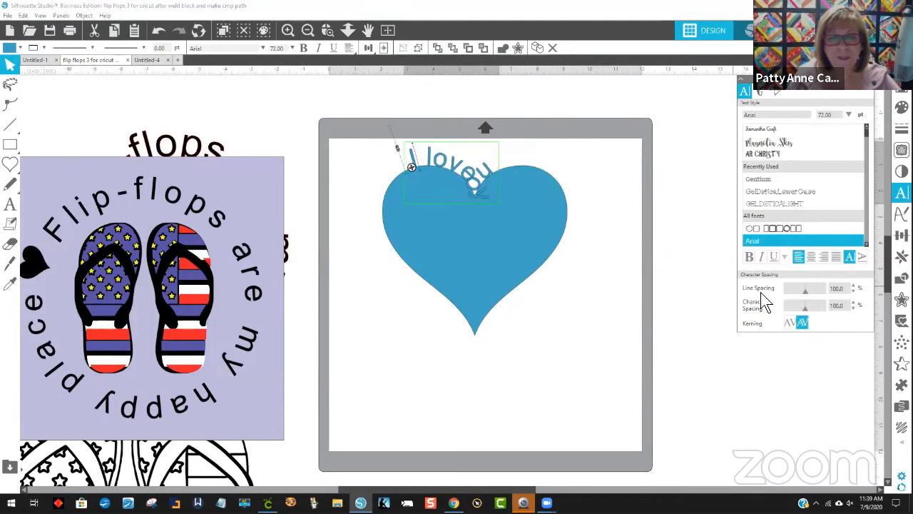
pyautogui.click(434, 179)
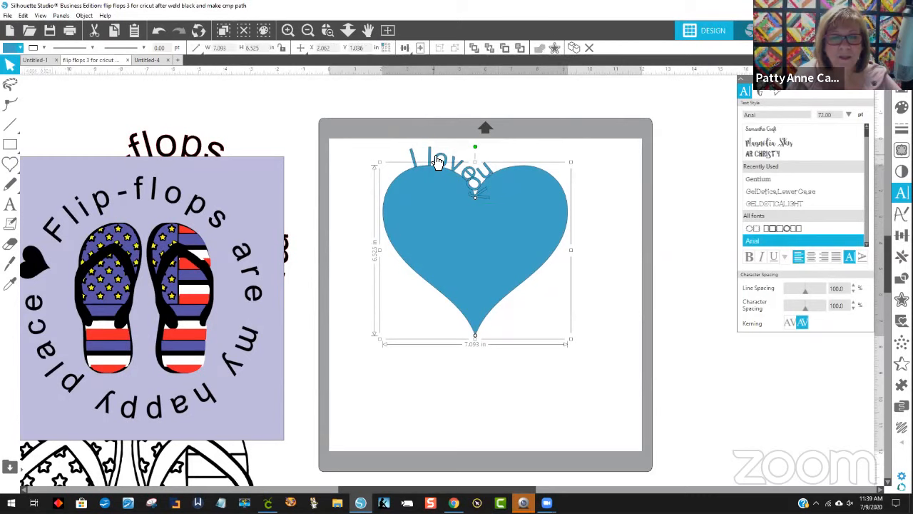
pyautogui.click(428, 157)
pyautogui.moveTo(405, 158); pyautogui.dragTo(394, 135)
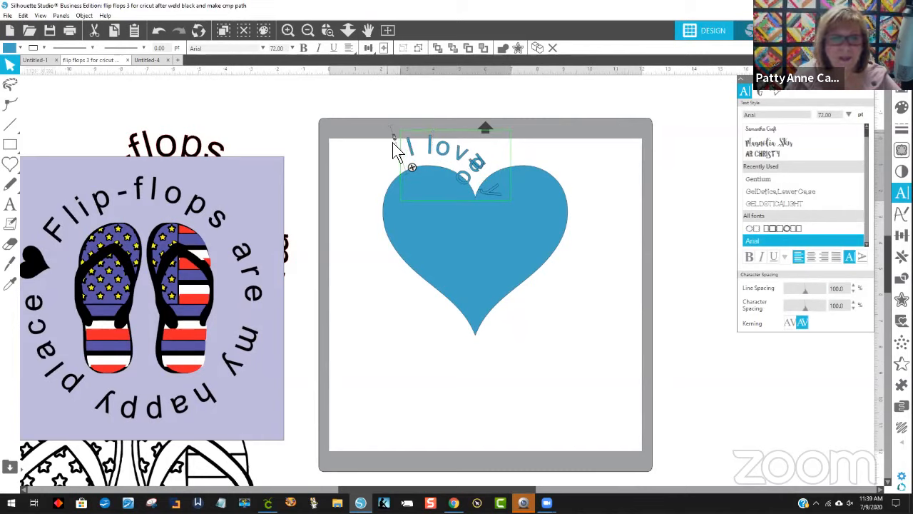
pyautogui.moveTo(408, 157); pyautogui.dragTo(400, 234)
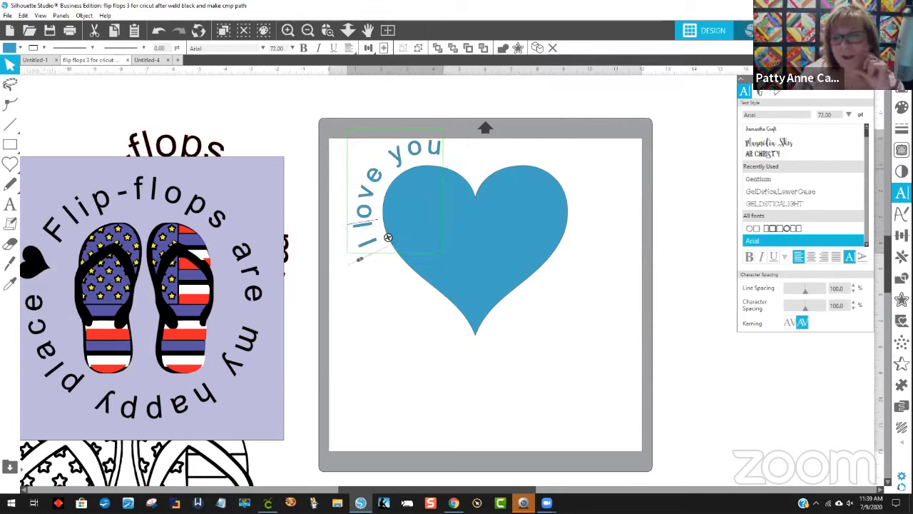
# Detach "I love you" from the heart, place it above the mat, and try to show its Object on Path grab handle
pyautogui.click(901, 257)
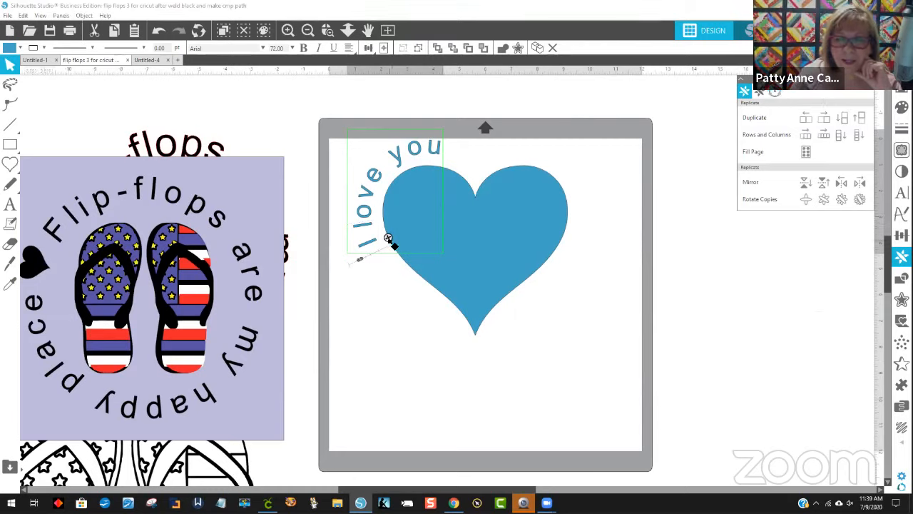
pyautogui.moveTo(388, 238); pyautogui.dragTo(413, 122)
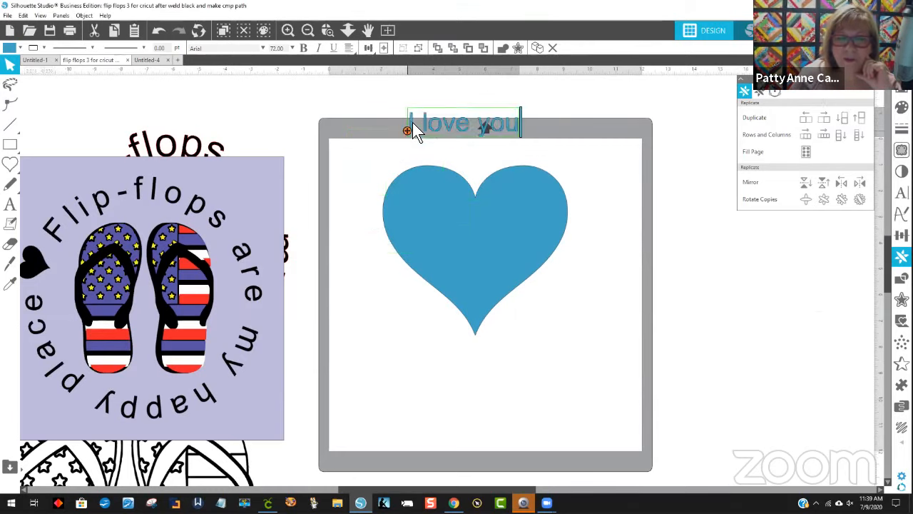
pyautogui.click(776, 91)
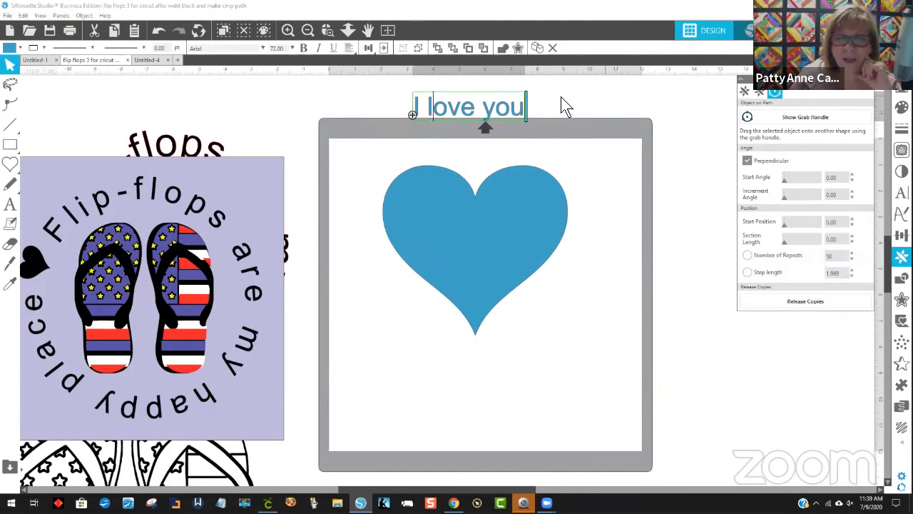
pyautogui.click(746, 117)
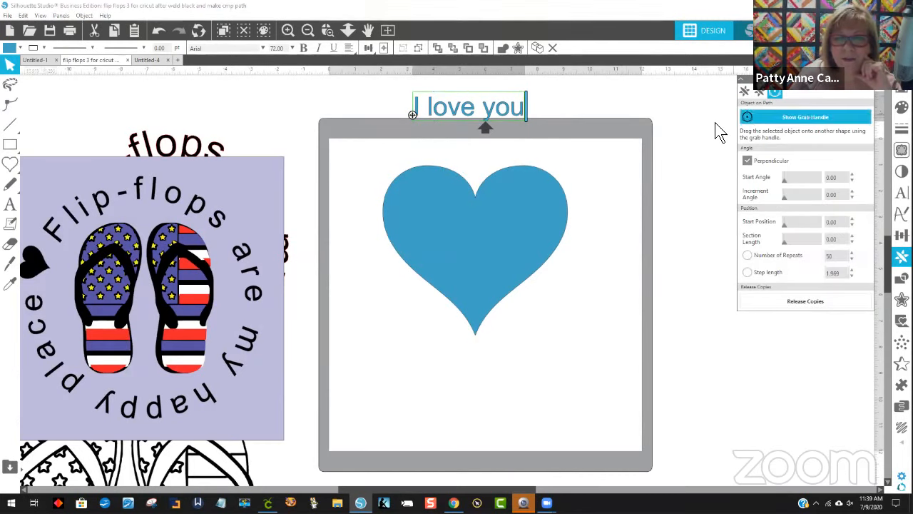
# Show the heart's Object on Path grab handle and shift the heart to about X 2.626, Y 1.363 in
pyautogui.click(528, 218)
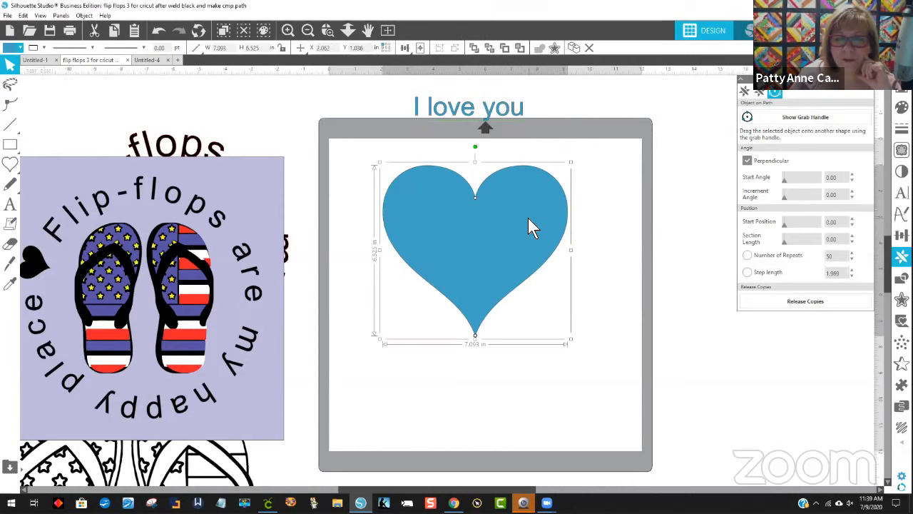
pyautogui.click(751, 119)
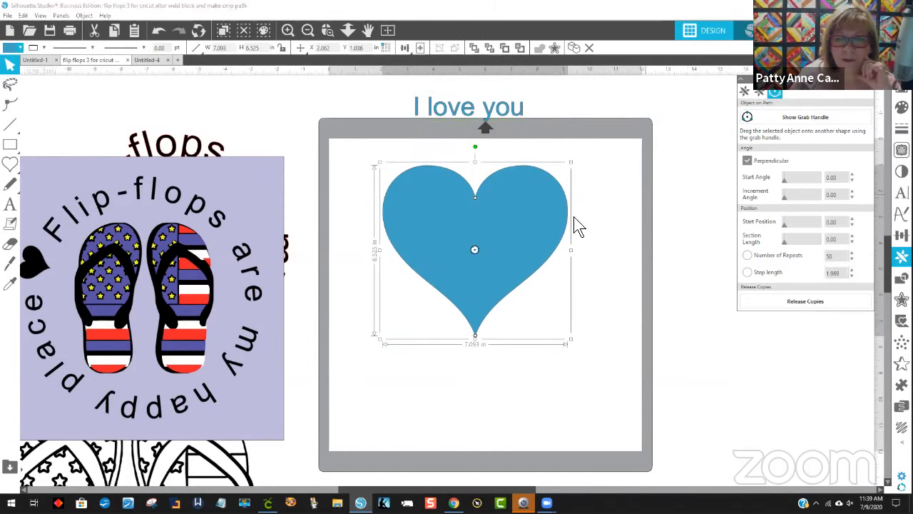
pyautogui.moveTo(475, 249)
pyautogui.mouseDown()
pyautogui.moveTo(492, 180)
pyautogui.moveTo(489, 257)
pyautogui.mouseUp()
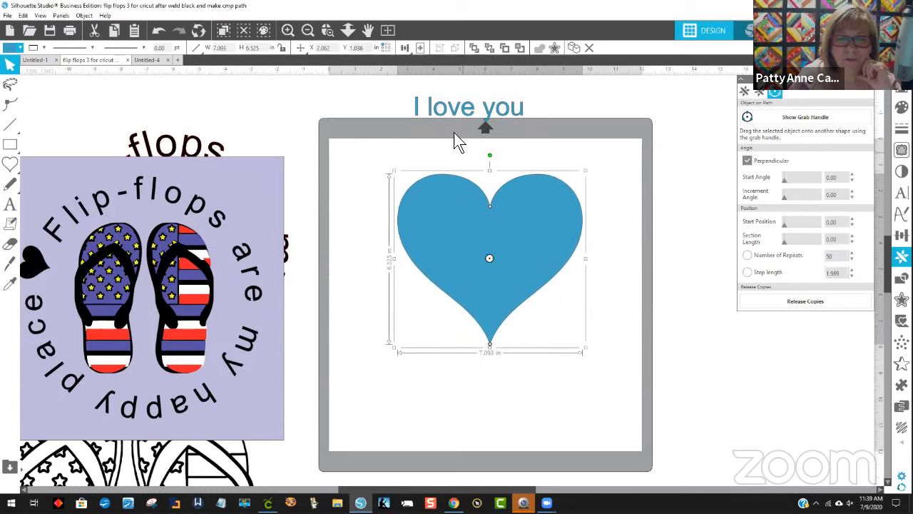
# Attach "I love you" to the heart's outline again, starting low on the left edge and running up beside it
pyautogui.click(420, 111)
pyautogui.doubleClick(420, 112)
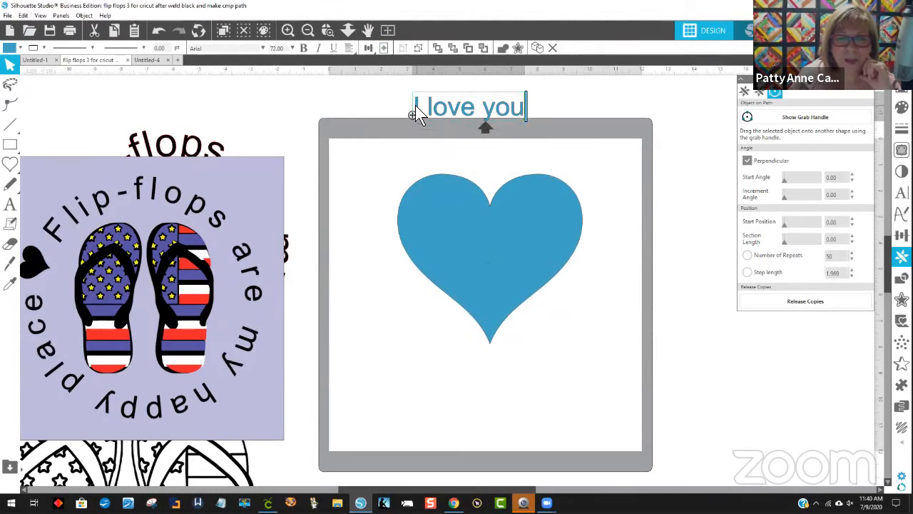
pyautogui.moveTo(412, 114); pyautogui.dragTo(431, 284)
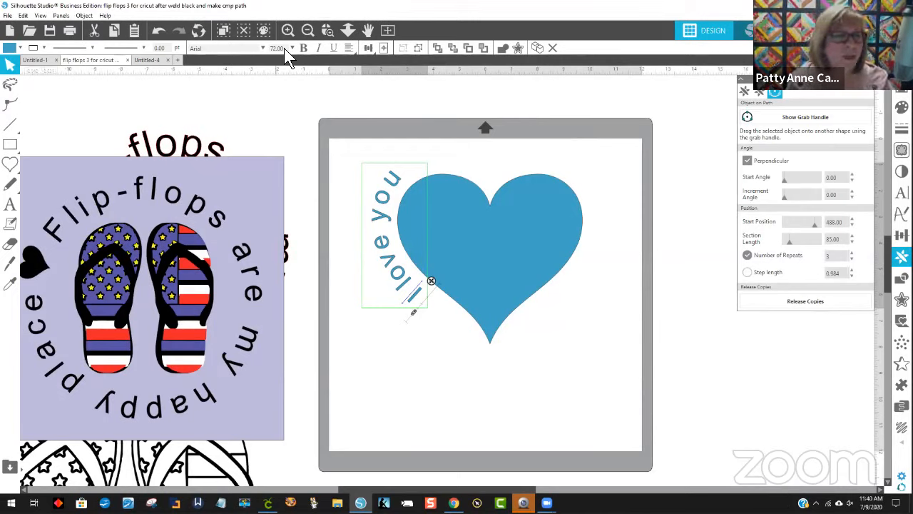
# Look through the General and Tools preferences, then close them without making changes
pyautogui.click(24, 15)
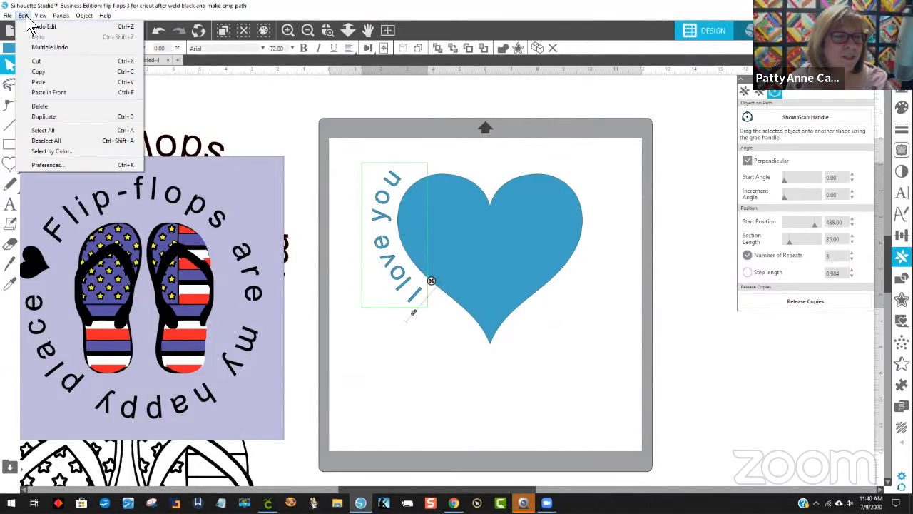
pyautogui.click(33, 163)
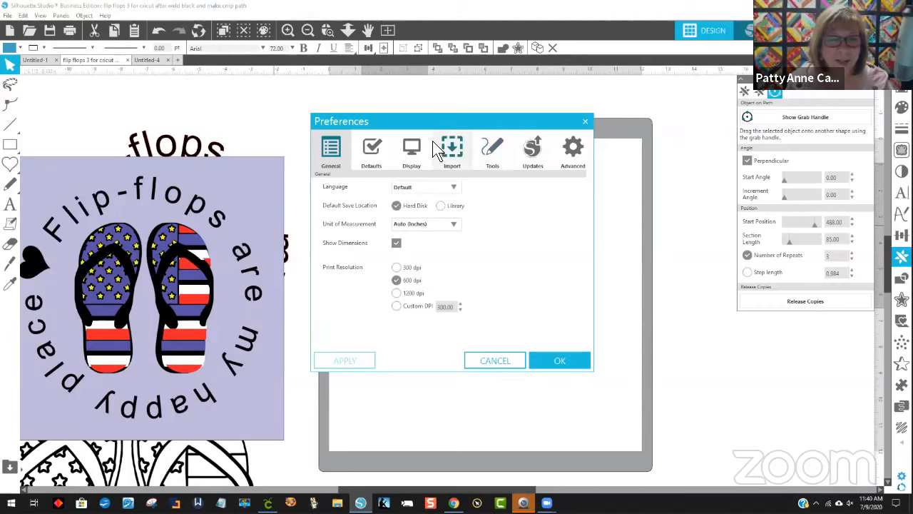
pyautogui.click(490, 152)
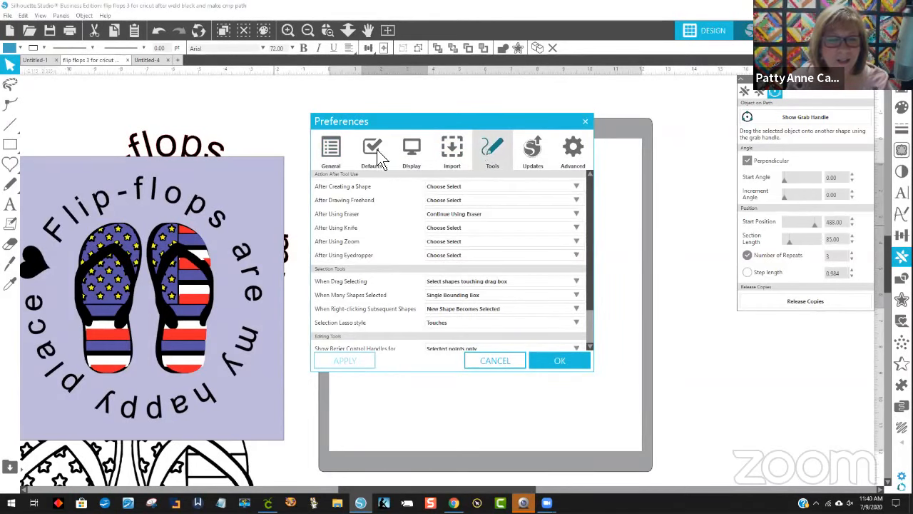
pyautogui.click(336, 151)
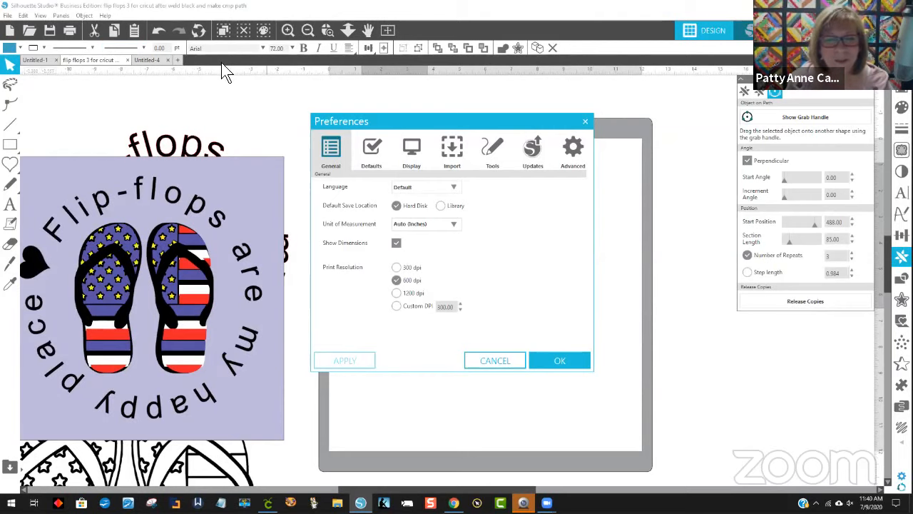
pyautogui.moveTo(455, 126); pyautogui.dragTo(463, 154)
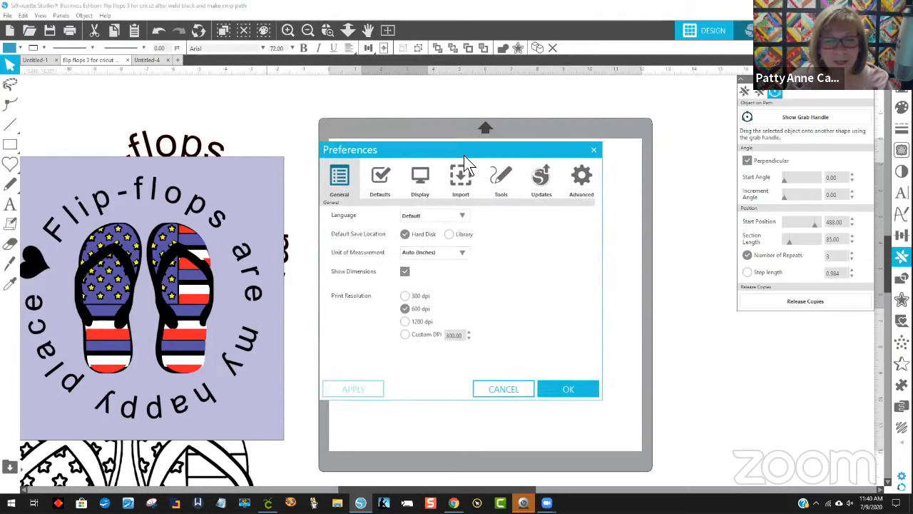
pyautogui.click(593, 150)
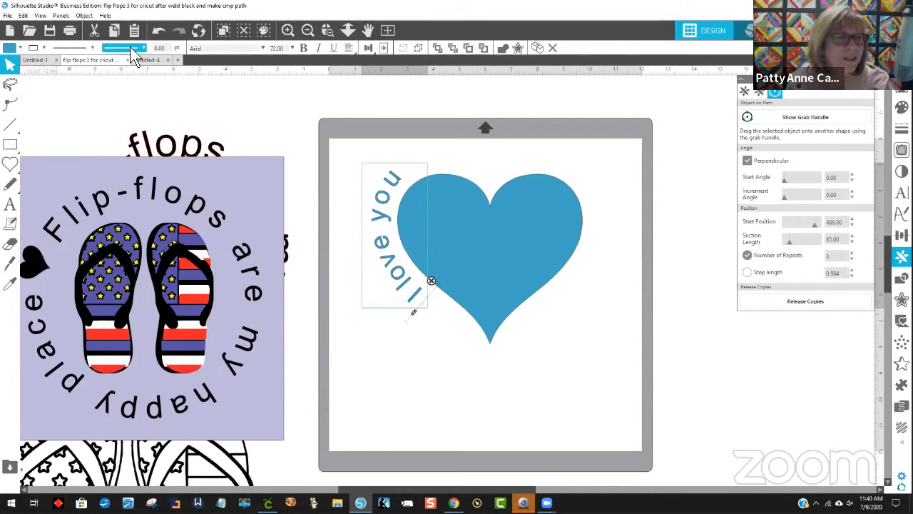
# Move the heart together with its attached text to the right, placing the heart at about X 3.118, Y 1.363 in
pyautogui.click(199, 107)
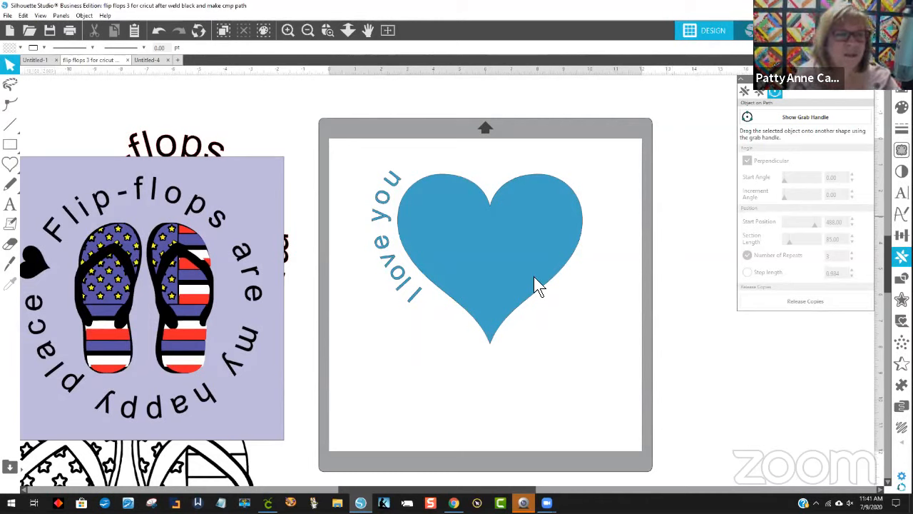
pyautogui.click(454, 253)
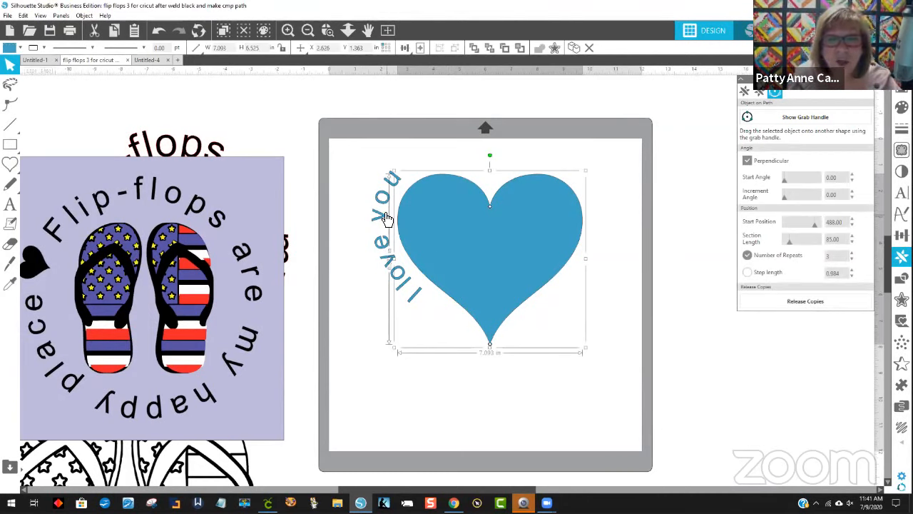
pyautogui.moveTo(379, 218)
pyautogui.mouseDown()
pyautogui.moveTo(273, 240)
pyautogui.moveTo(392, 218)
pyautogui.mouseUp()
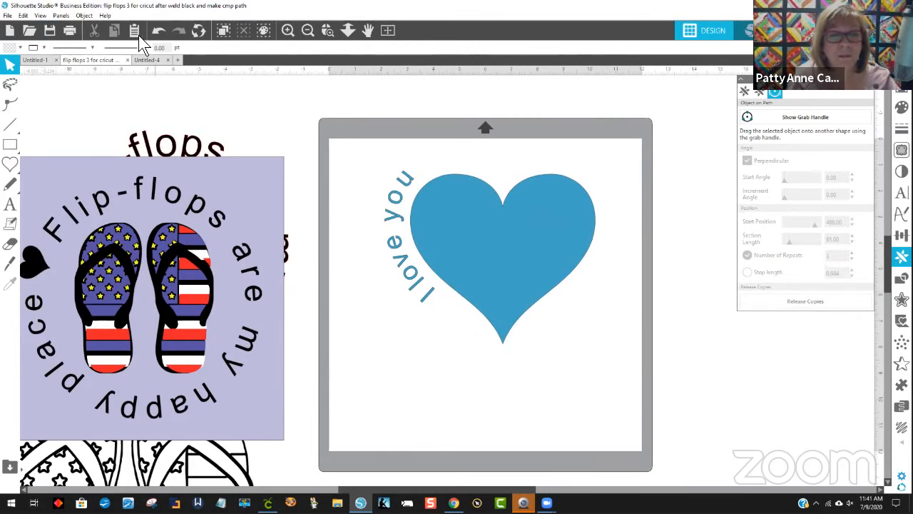
pyautogui.click(553, 229)
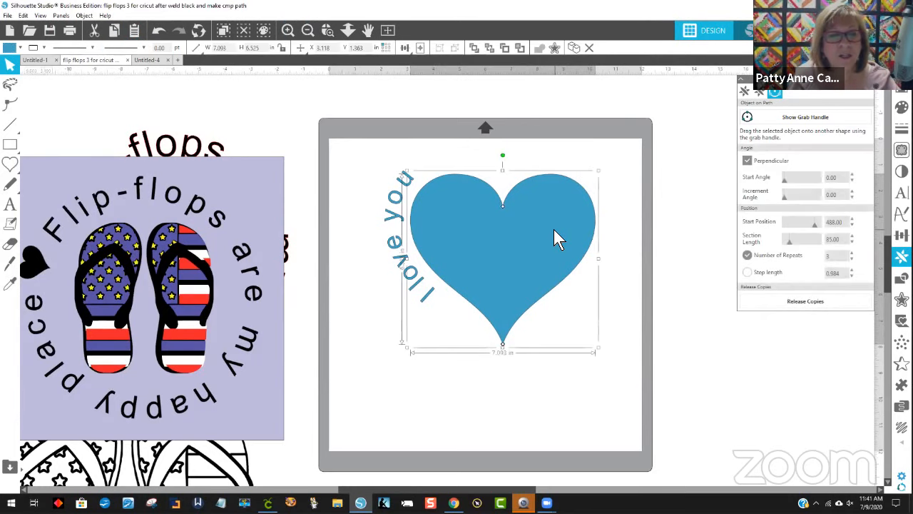